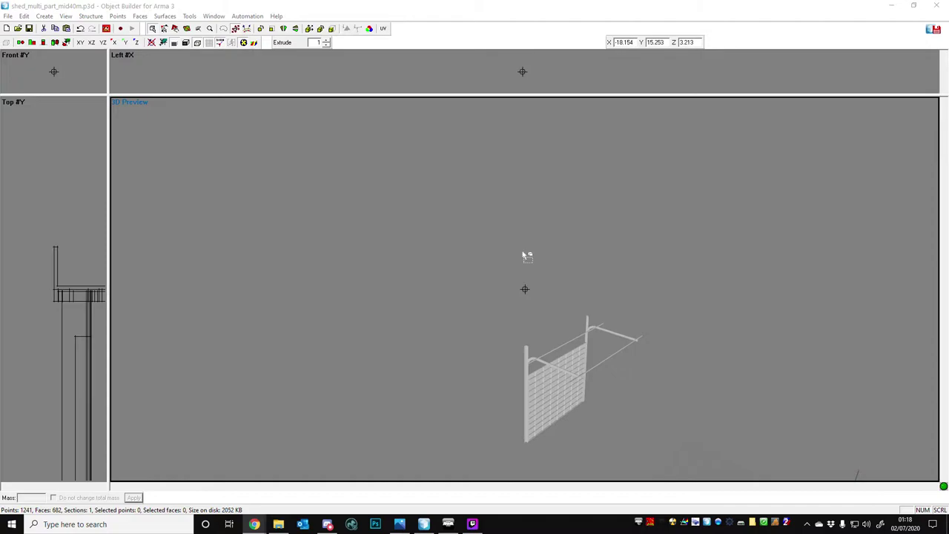
Inspect the sectional door and its overhead rails in the 3D preview, leaving all geometry deselected.
{"action": "key", "text": "period"}
{"action": "scroll", "coordinate": [672, 319], "scroll_direction": "up", "scroll_amount": 5}
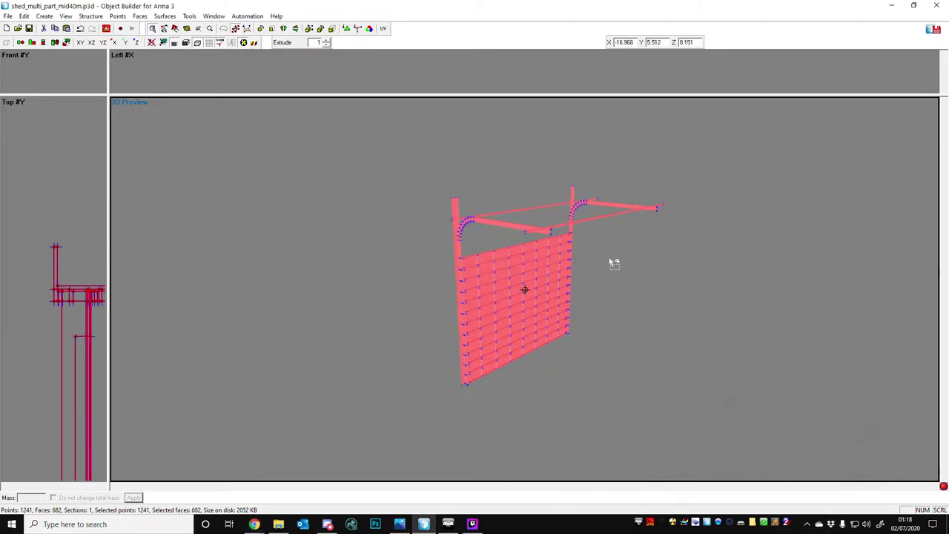
{"action": "key", "text": "ctrl+d"}
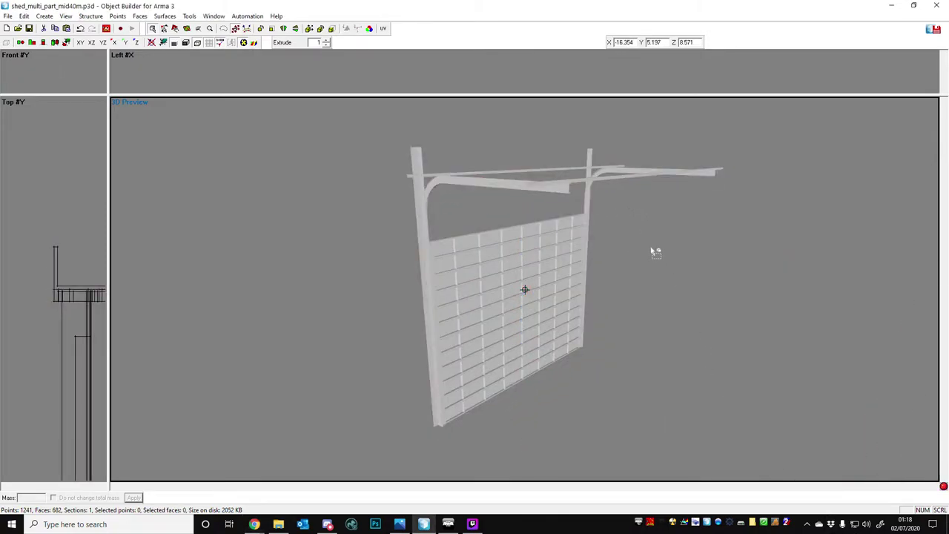
{"action": "middle_click_drag", "start_coordinate": [439, 217], "coordinate": [394, 241]}
{"action": "middle_click_drag", "start_coordinate": [493, 221], "coordinate": [419, 204]}
{"action": "right_click_drag", "start_coordinate": [495, 222], "coordinate": [494, 219]}
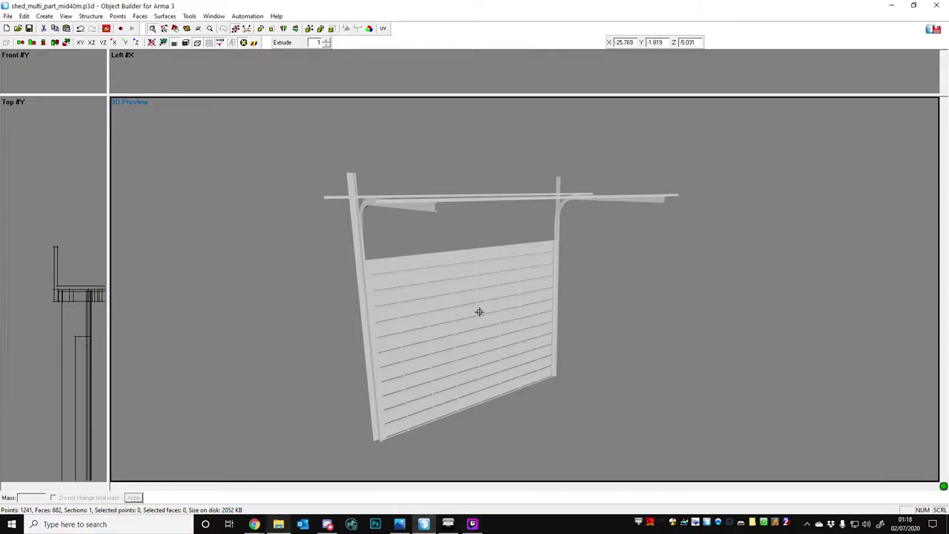
Examine the warehouse door reference photo unnamed.jpg in Photos, including the area above the doors, and return to Object Builder.
{"action": "left_click", "coordinate": [255, 524]}
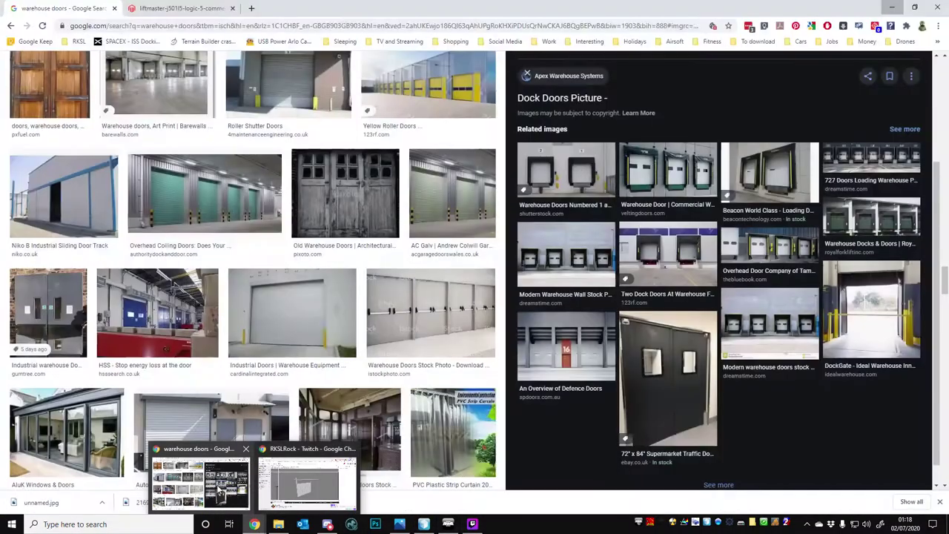
{"action": "left_click", "coordinate": [217, 485]}
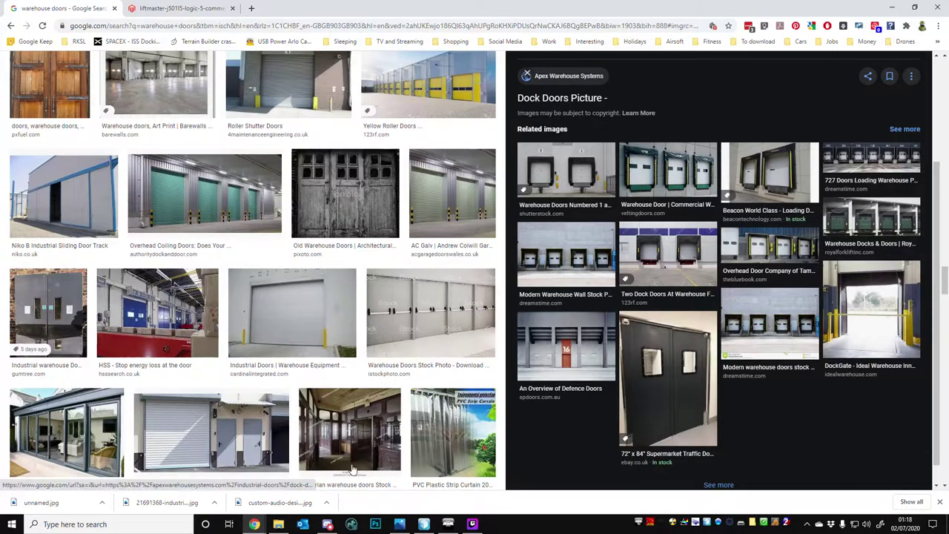
{"action": "left_click", "coordinate": [400, 524]}
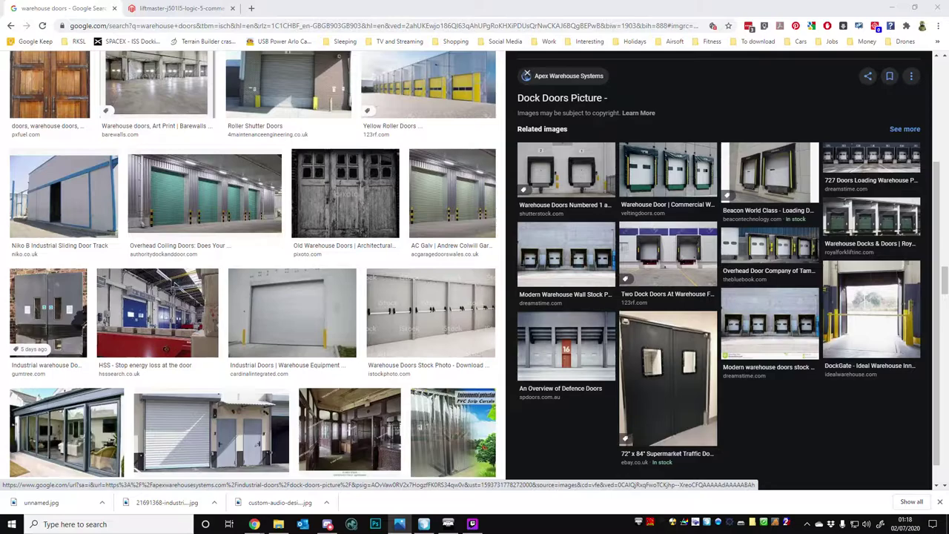
{"action": "left_click_drag", "start_coordinate": [349, 532], "coordinate": [552, 1]}
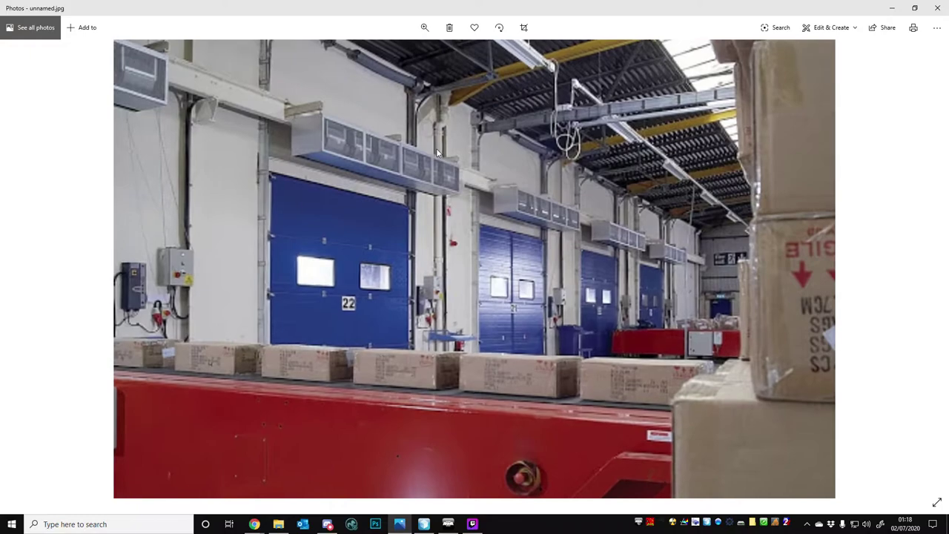
{"action": "left_click_drag", "start_coordinate": [433, 150], "coordinate": [442, 234]}
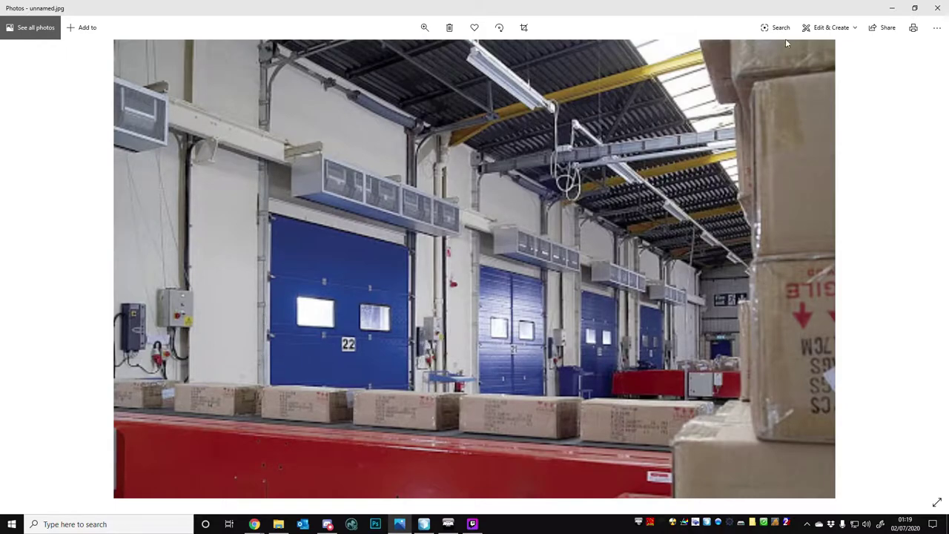
{"action": "left_click", "coordinate": [894, 8]}
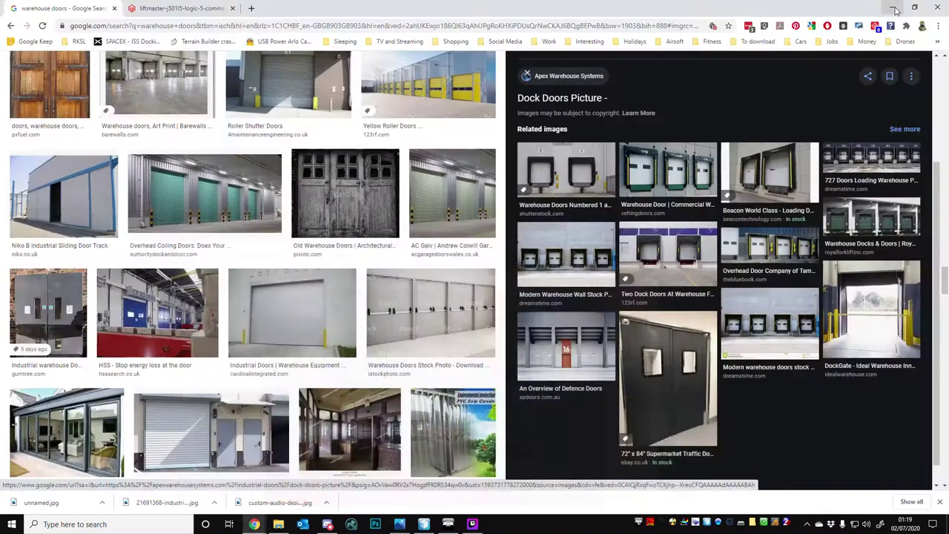
{"action": "left_click", "coordinate": [895, 8]}
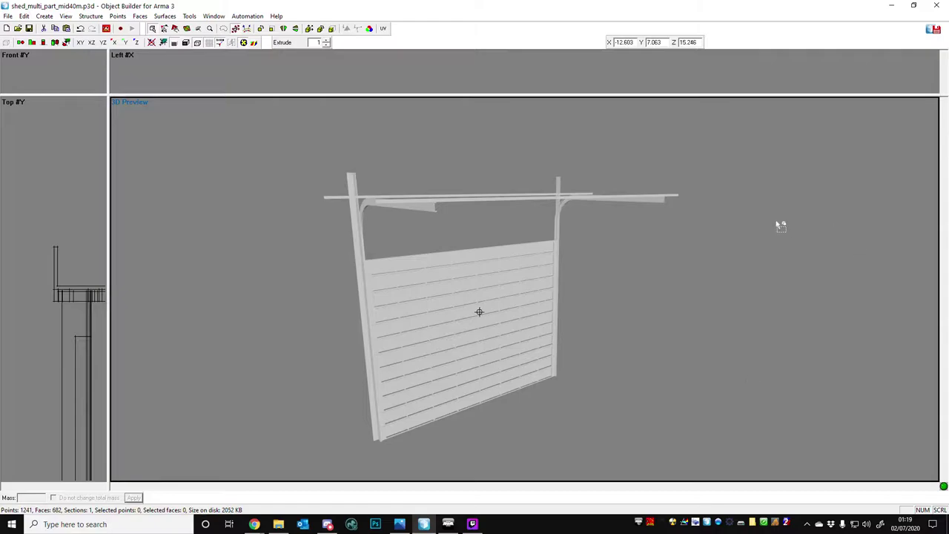
Examine the door panels, vertical posts, curved tracks and overhead rails from several angles, inside and outside.
{"action": "middle_click_drag", "start_coordinate": [734, 315], "coordinate": [735, 316]}
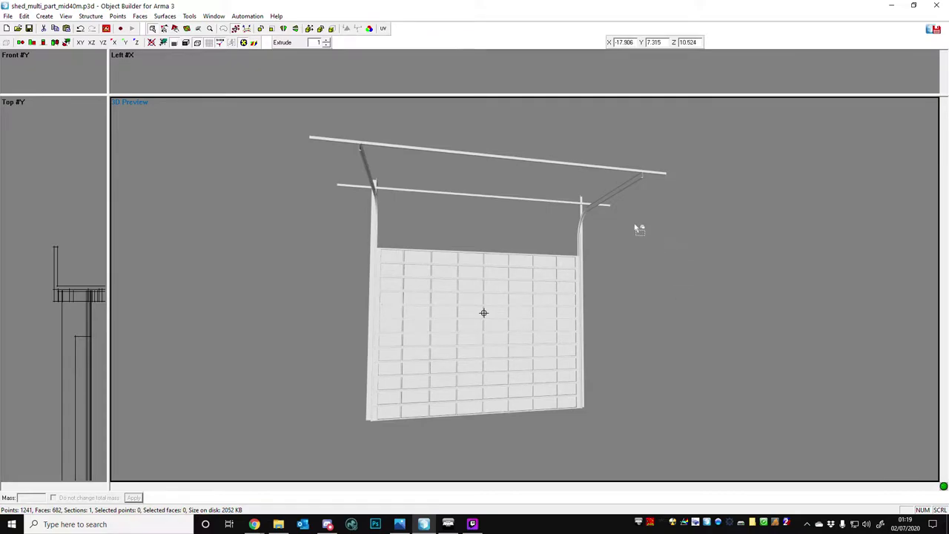
{"action": "scroll", "coordinate": [460, 215], "scroll_direction": "up", "scroll_amount": 2}
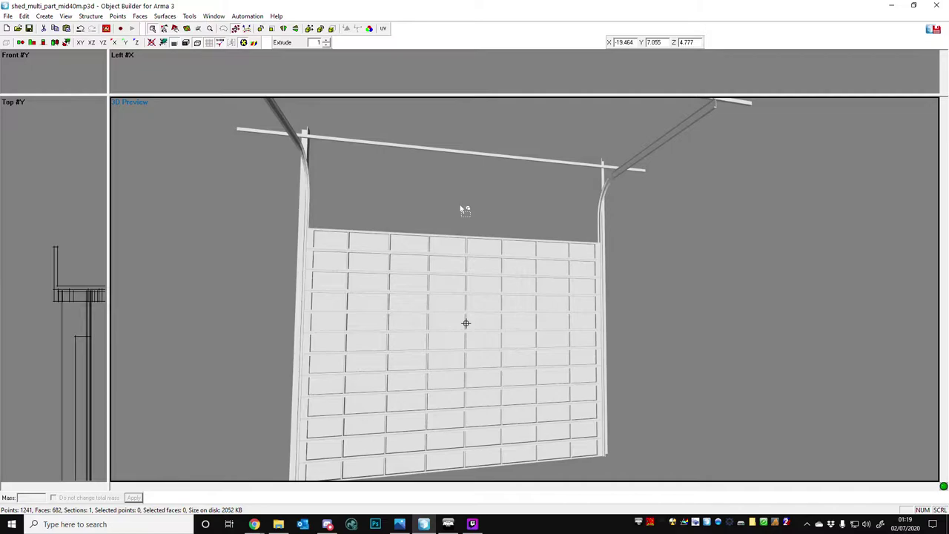
{"action": "scroll", "coordinate": [459, 210], "scroll_direction": "down", "scroll_amount": 2}
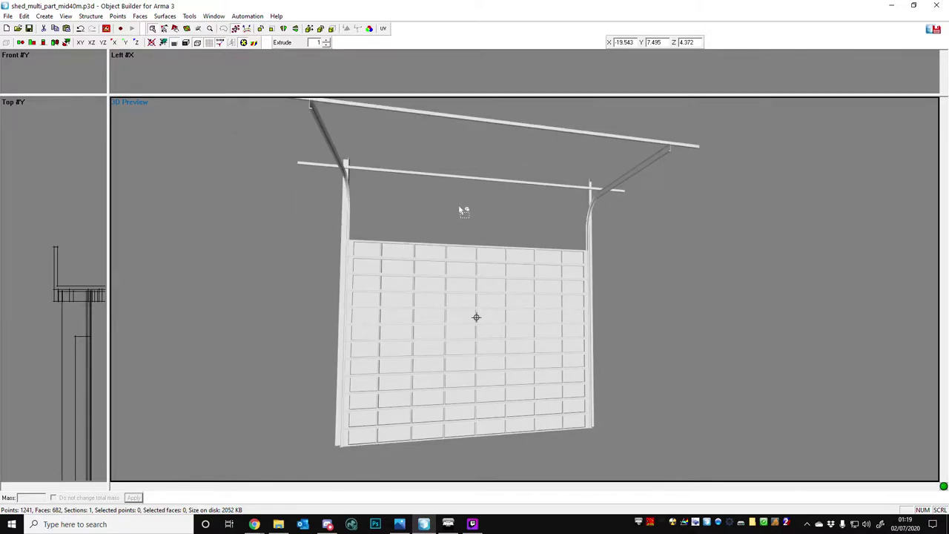
{"action": "key", "text": "Left"}
{"action": "middle_click_drag", "start_coordinate": [458, 193], "coordinate": [457, 193]}
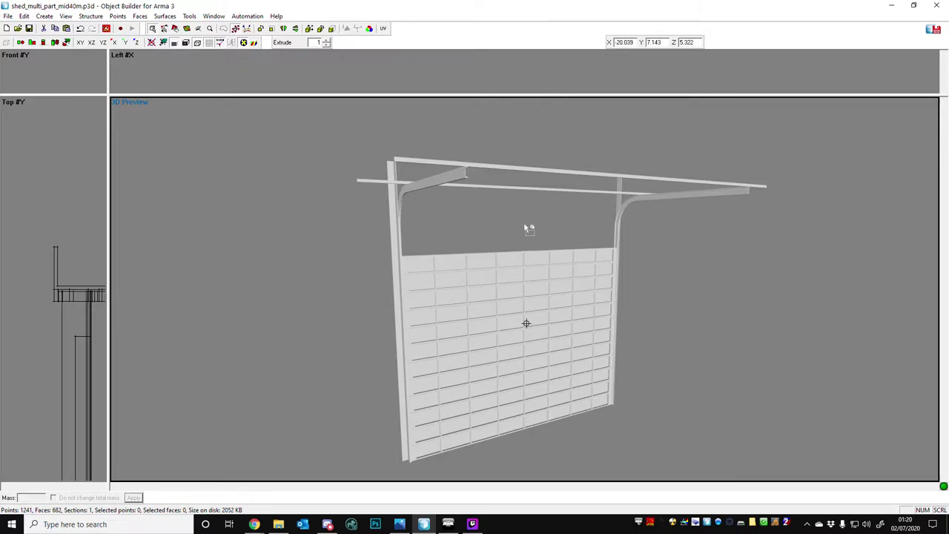
{"action": "middle_click_drag", "start_coordinate": [517, 231], "coordinate": [517, 230]}
{"action": "right_click_drag", "start_coordinate": [522, 231], "coordinate": [522, 231]}
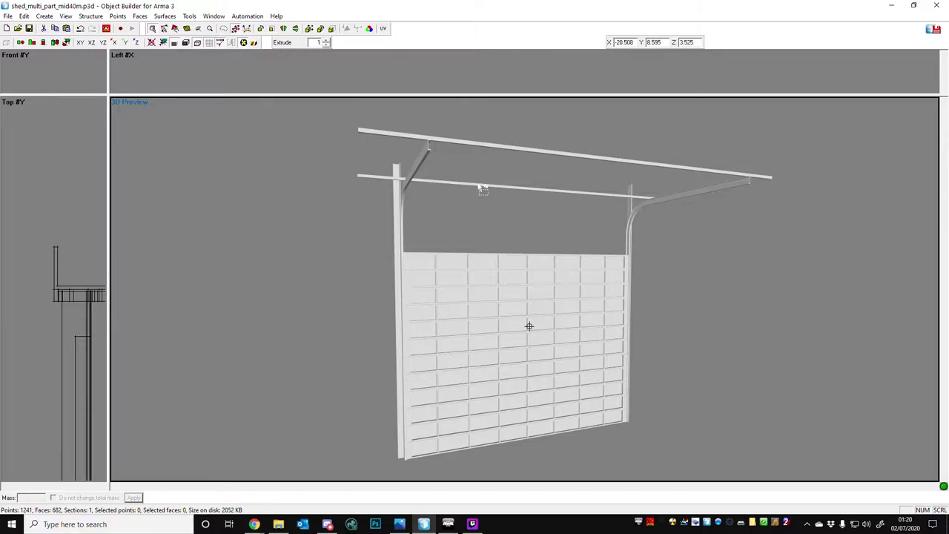
{"action": "middle_click_drag", "start_coordinate": [463, 192], "coordinate": [463, 193]}
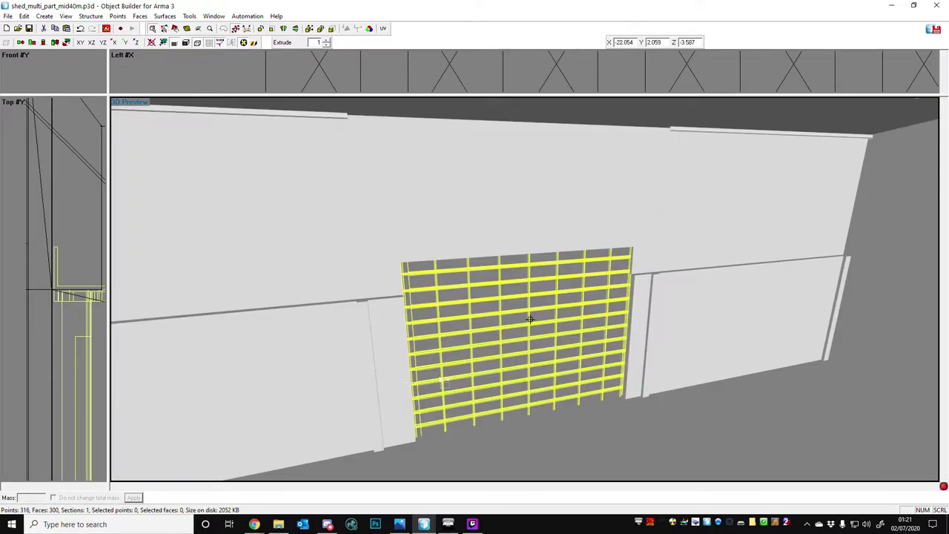
Inspect how the door fits the building's wall opening, and switch to LOD 1.000 to view the structural frame.
{"action": "key", "text": "Up"}
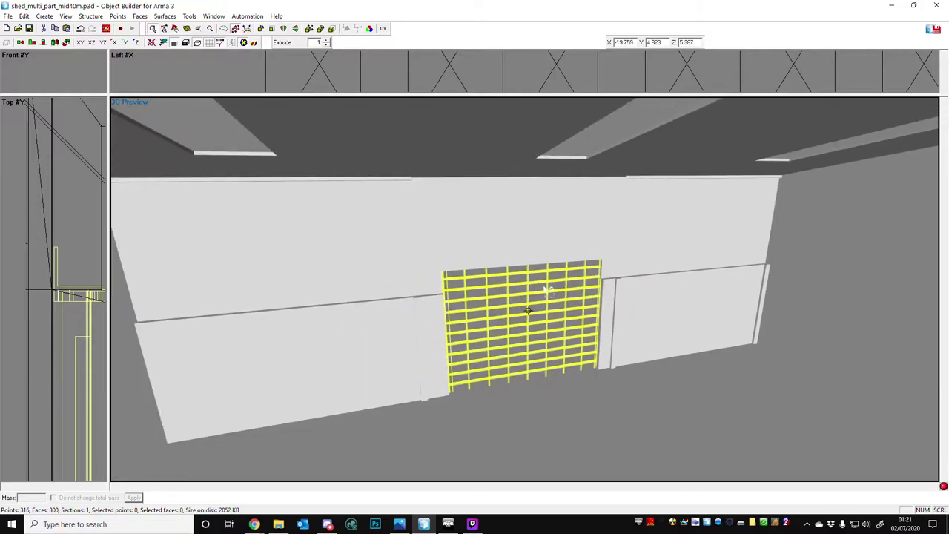
{"action": "middle_click_drag", "start_coordinate": [520, 262], "coordinate": [419, 267]}
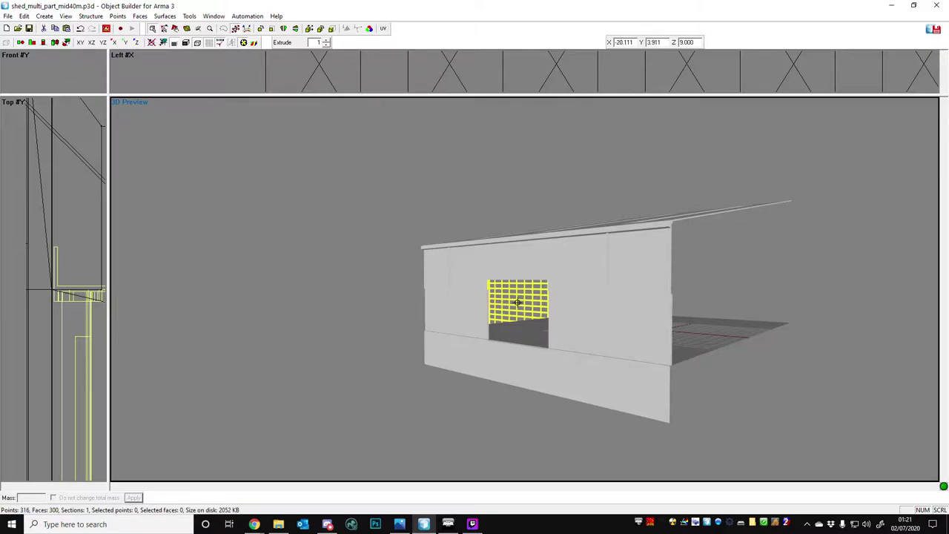
{"action": "key", "text": "alt+l"}
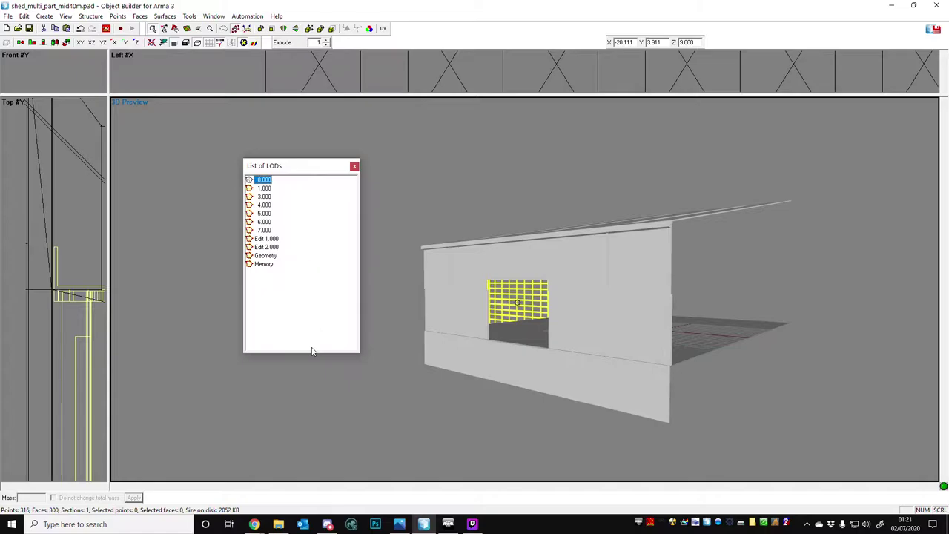
{"action": "left_click", "coordinate": [262, 189]}
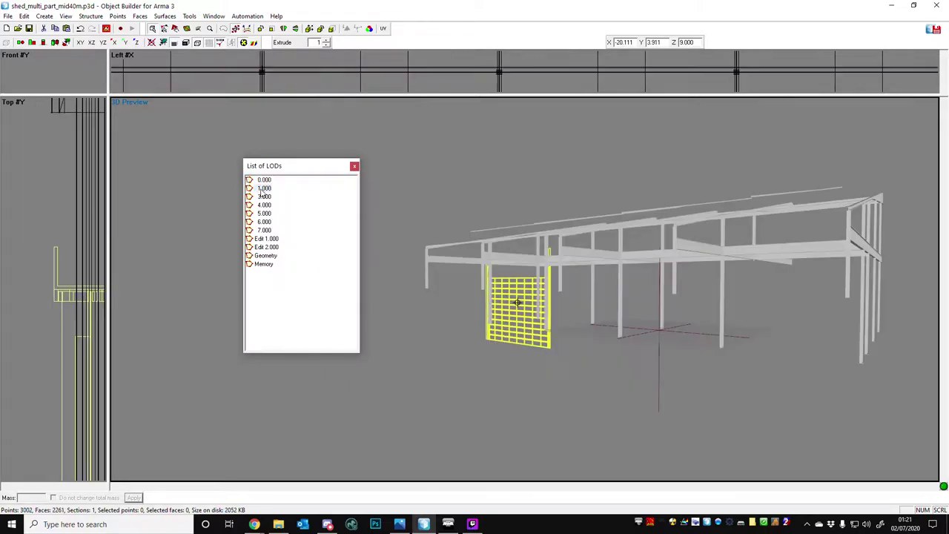
{"action": "middle_click_drag", "start_coordinate": [690, 270], "coordinate": [690, 270]}
{"action": "right_click_drag", "start_coordinate": [692, 272], "coordinate": [692, 273]}
Step through LOD 3.000, LOD 4.000 and on to the LOD with the lower walls and door to compare the building parts.
{"action": "left_click", "coordinate": [267, 197]}
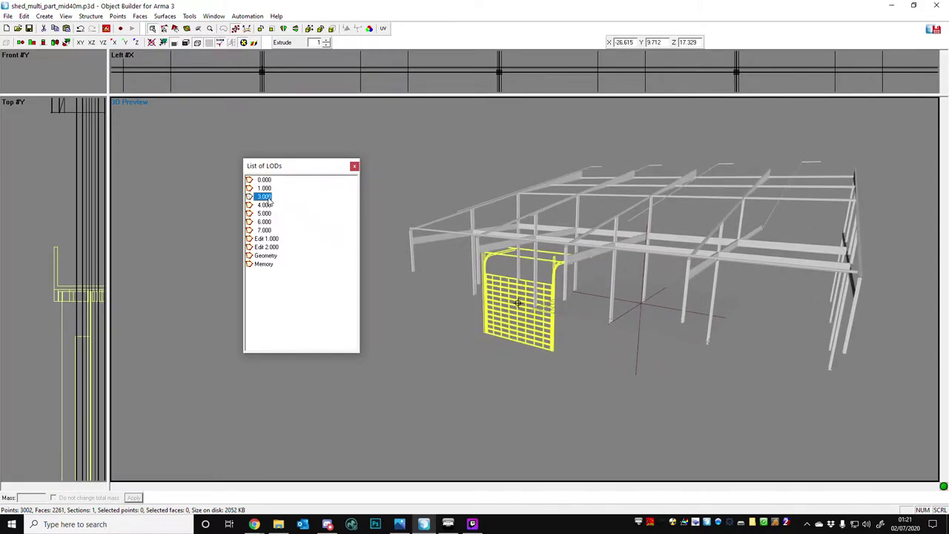
{"action": "double_click", "coordinate": [269, 200]}
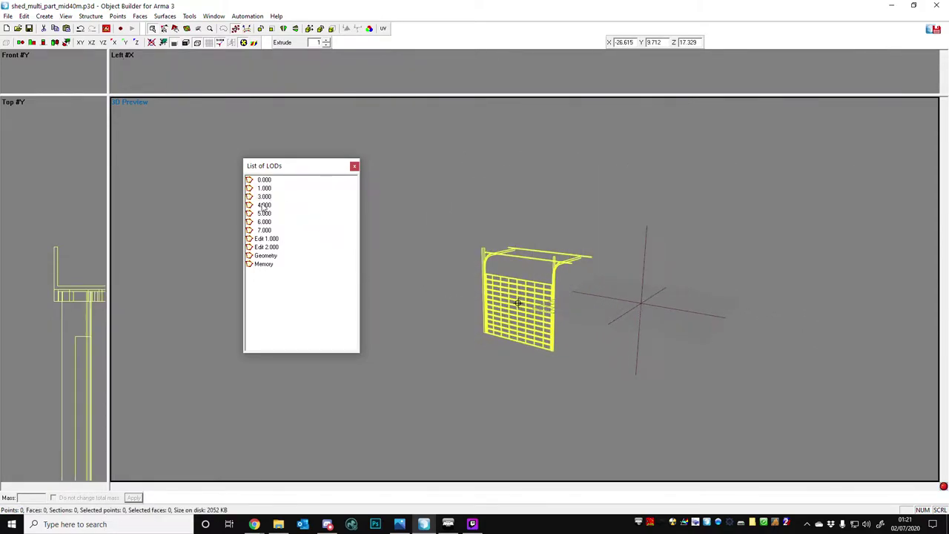
{"action": "double_click", "coordinate": [270, 206]}
{"action": "mouse_move", "coordinate": [646, 224]}
{"action": "right_mouse_down"}
{"action": "mouse_move", "coordinate": [638, 211]}
{"action": "mouse_move", "coordinate": [598, 203]}
{"action": "mouse_move", "coordinate": [636, 212]}
{"action": "right_mouse_up"}
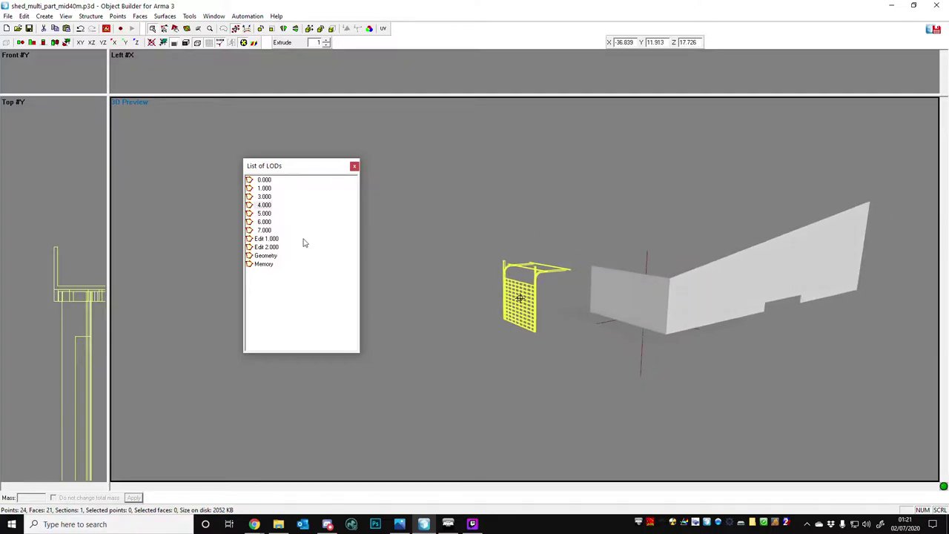
{"action": "left_click", "coordinate": [264, 221]}
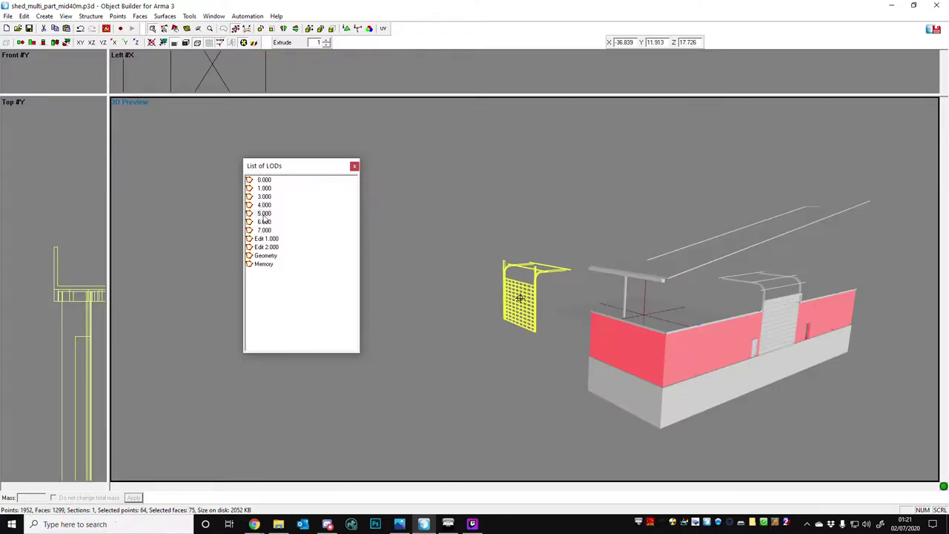
{"action": "middle_click_drag", "start_coordinate": [595, 287], "coordinate": [595, 287]}
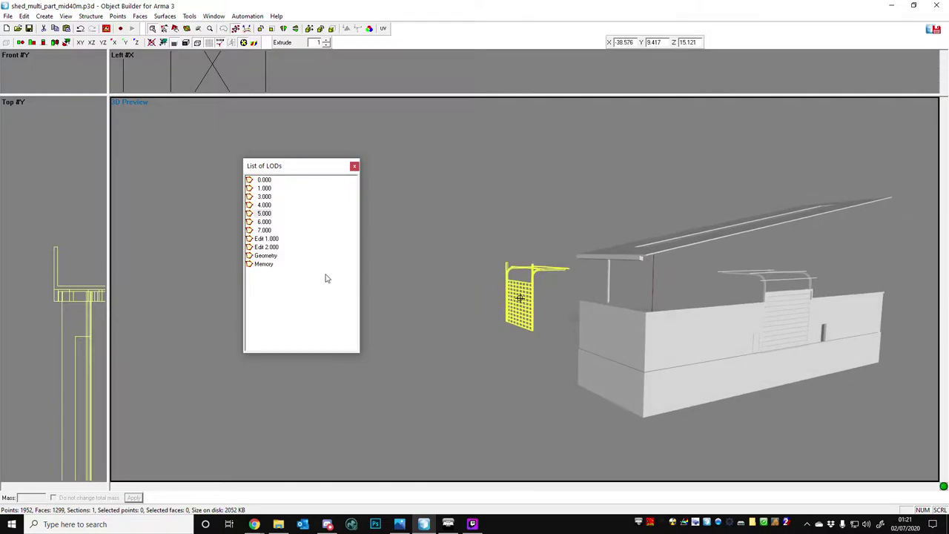
Launch Google Earth Pro and search for the location Bovington.
{"action": "left_click", "coordinate": [120, 528]}
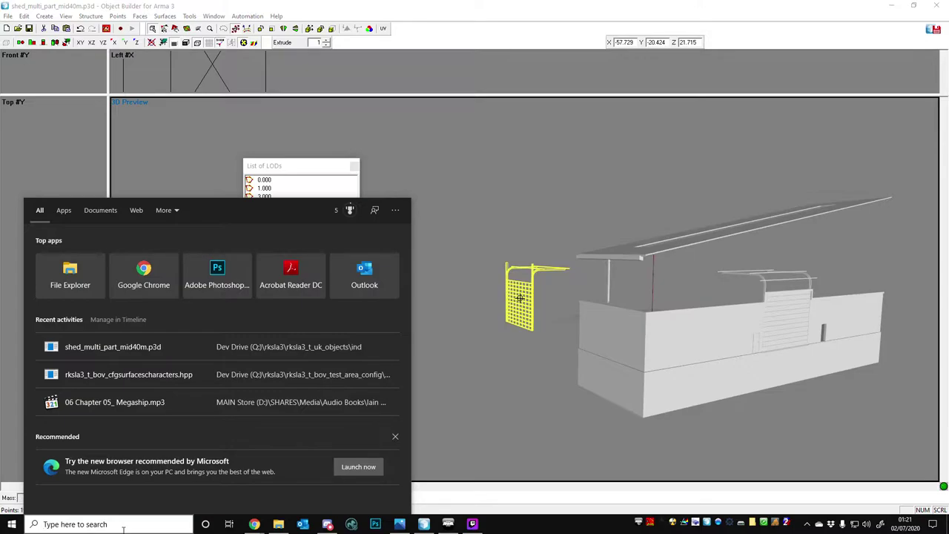
{"action": "type", "text": "ear"}
{"action": "key", "text": "Return"}
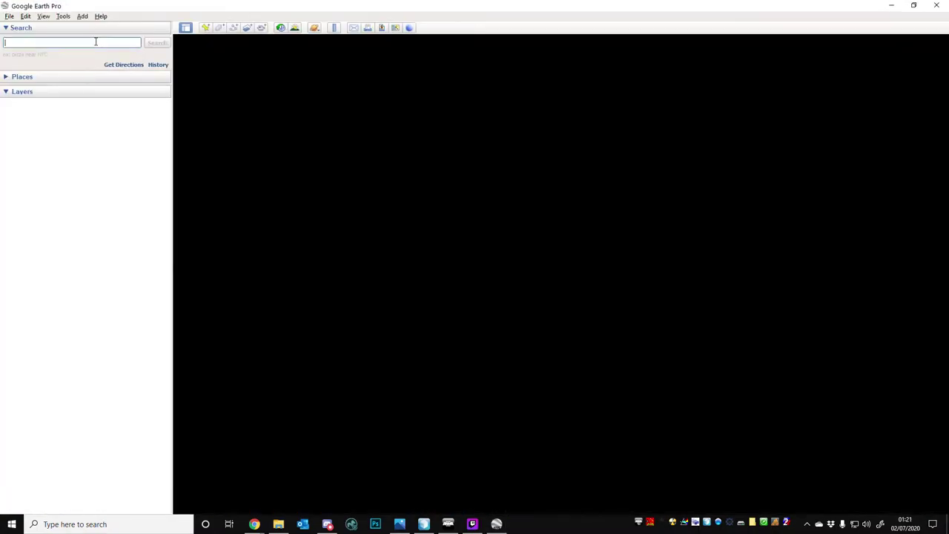
{"action": "type", "text": "bovin"}
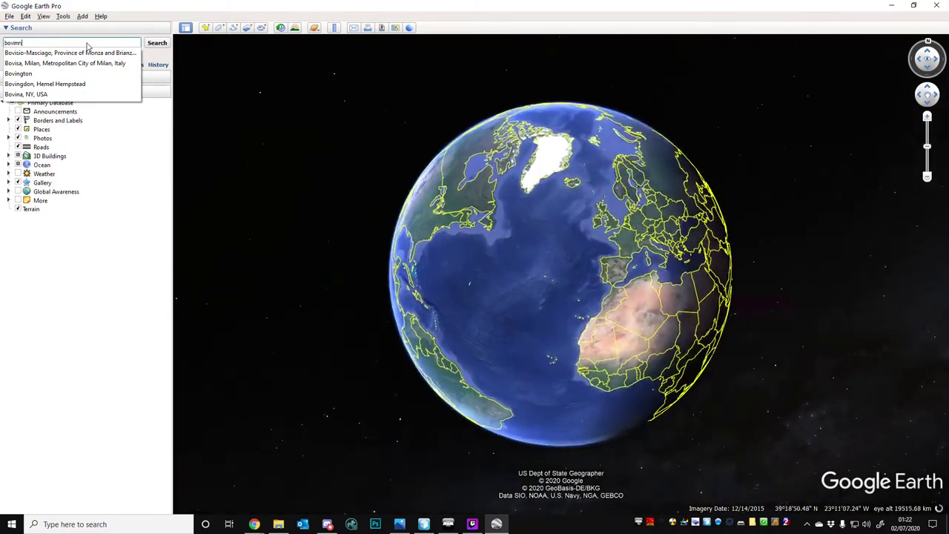
{"action": "key", "text": "Down"}
{"action": "key", "text": "Down"}
{"action": "key", "text": "Down"}
{"action": "key", "text": "Return"}
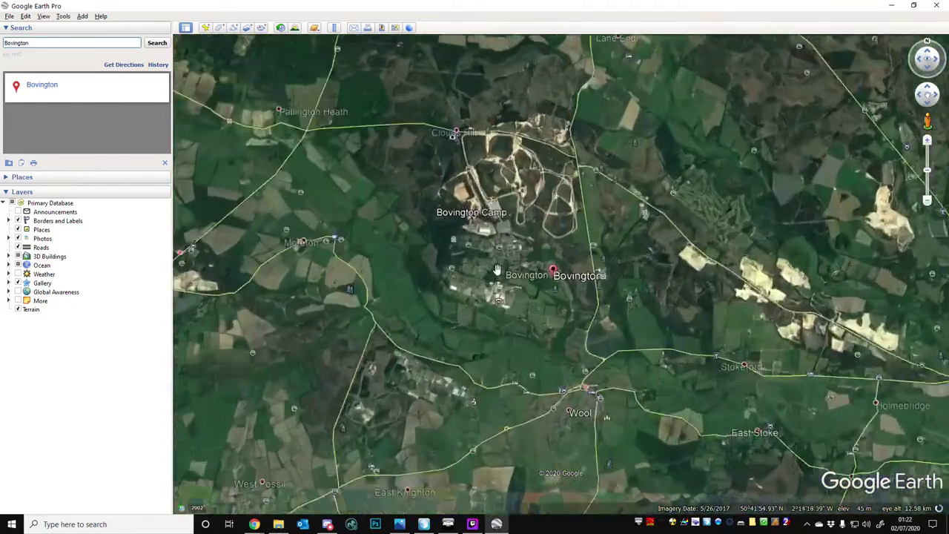
Find the large warehouse at Bovington Camp and examine its exterior doors in Street View from Napier Way.
{"action": "scroll", "coordinate": [489, 199], "scroll_direction": "up", "scroll_amount": 6}
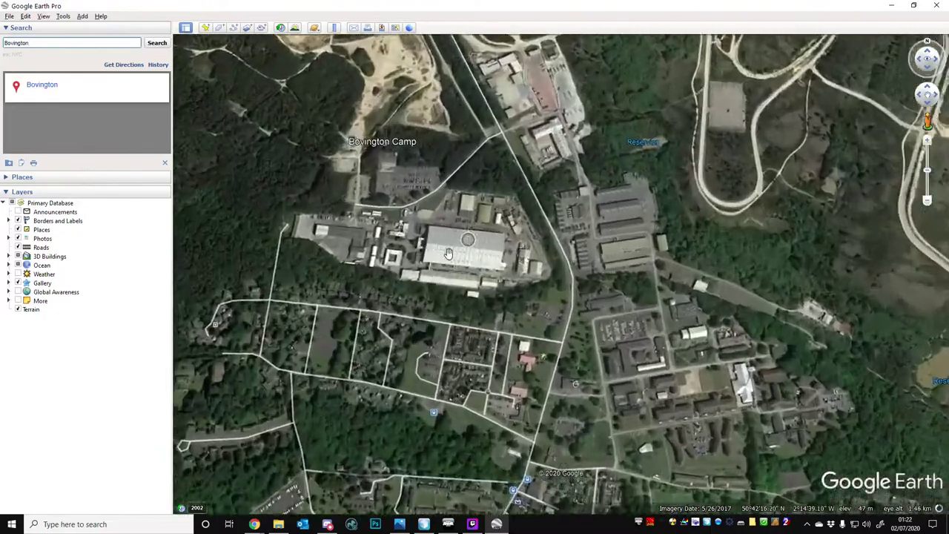
{"action": "scroll", "coordinate": [447, 261], "scroll_direction": "up", "scroll_amount": 2}
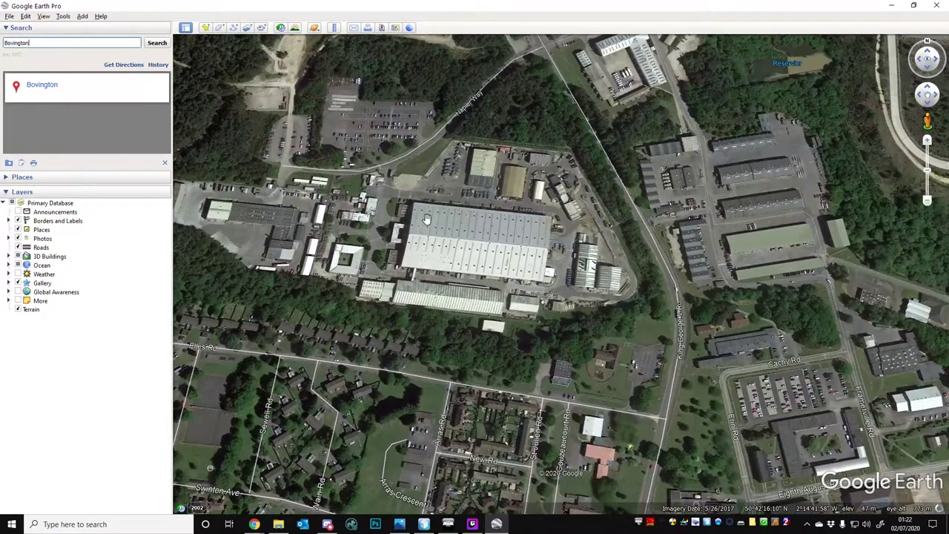
{"action": "scroll", "coordinate": [428, 218], "scroll_direction": "up", "scroll_amount": 2}
{"action": "scroll", "coordinate": [428, 218], "scroll_direction": "up", "scroll_amount": 1}
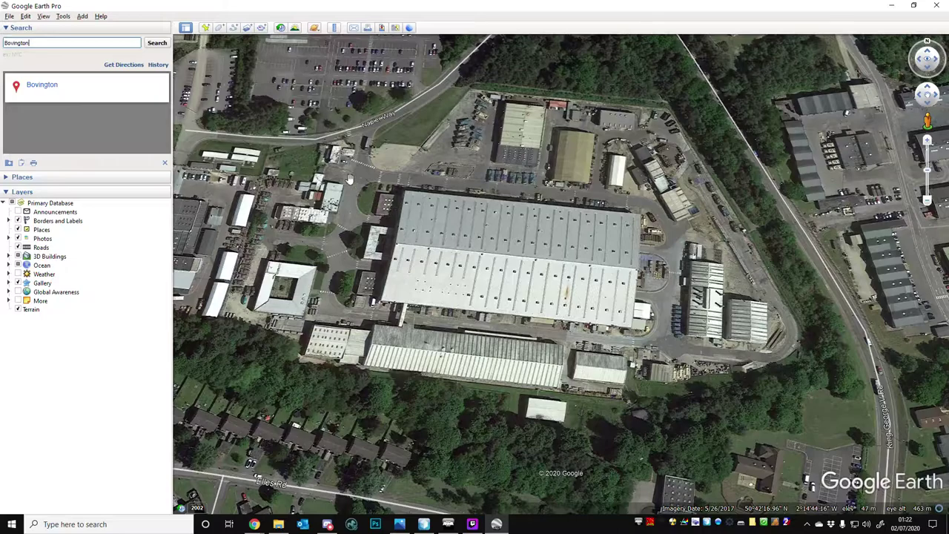
{"action": "left_click_drag", "start_coordinate": [928, 120], "coordinate": [393, 109]}
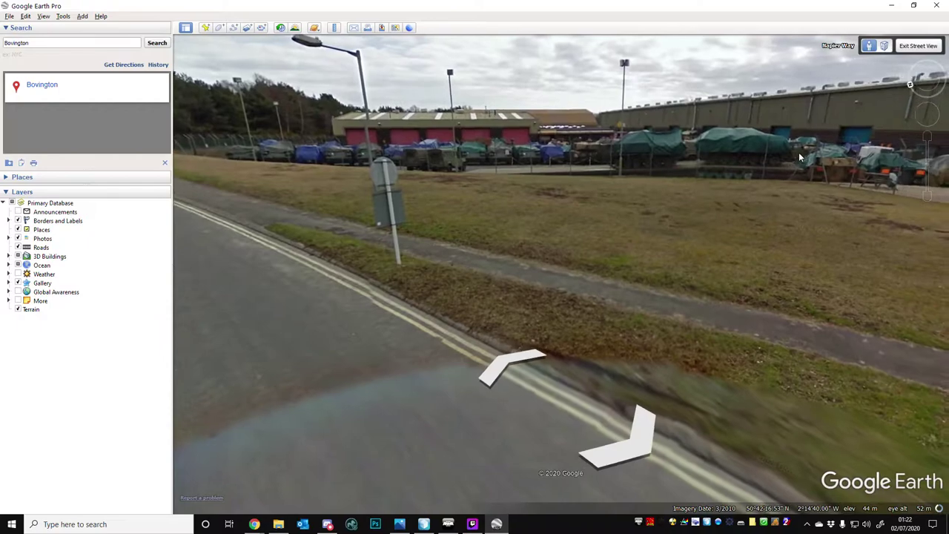
{"action": "left_click_drag", "start_coordinate": [799, 152], "coordinate": [549, 196]}
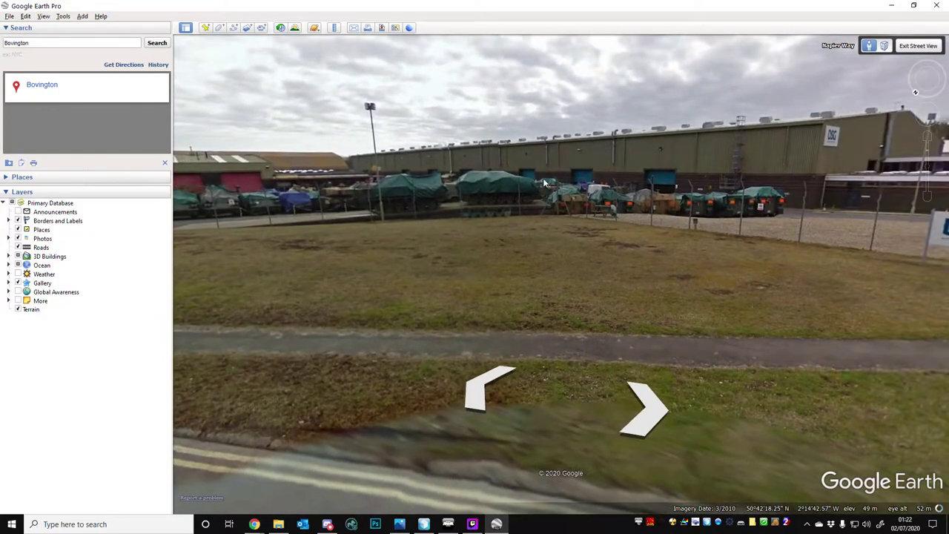
{"action": "left_click_drag", "start_coordinate": [690, 175], "coordinate": [500, 172]}
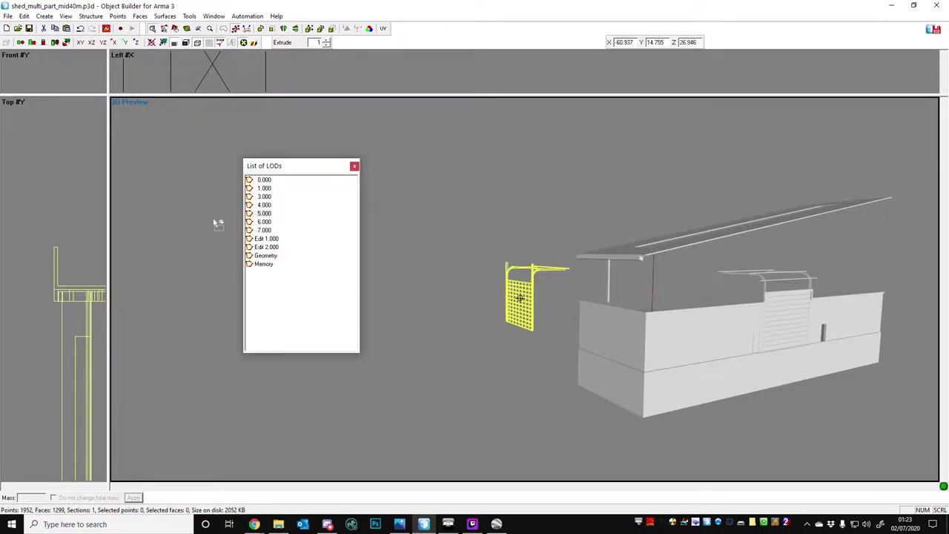
Display LOD 6.000, close the LOD list and examine the sectional door's frame, curved tracks and panel grid up close.
{"action": "left_click", "coordinate": [264, 223]}
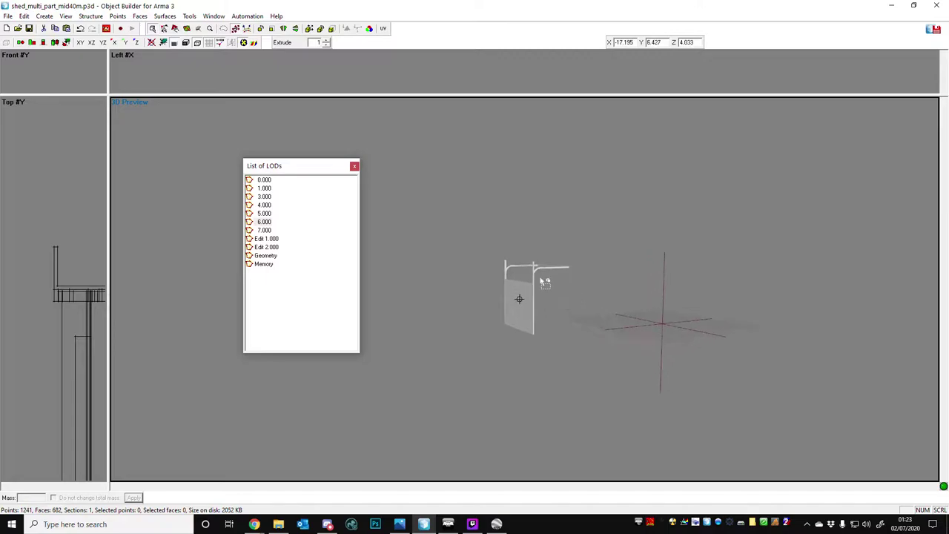
{"action": "scroll", "coordinate": [545, 282], "scroll_direction": "up", "scroll_amount": 6}
{"action": "left_click_drag", "start_coordinate": [641, 278], "coordinate": [576, 257]}
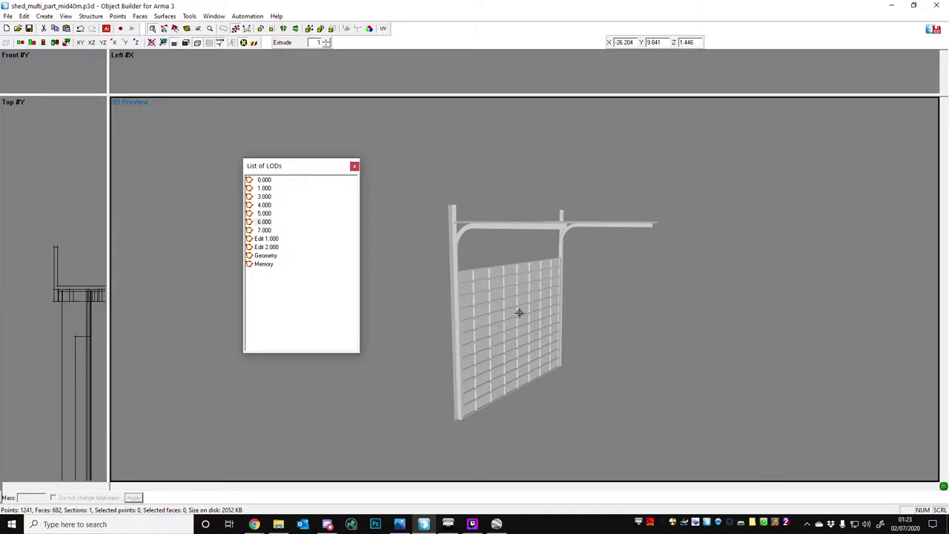
{"action": "left_click", "coordinate": [354, 166]}
{"action": "left_click_drag", "start_coordinate": [457, 305], "coordinate": [411, 268]}
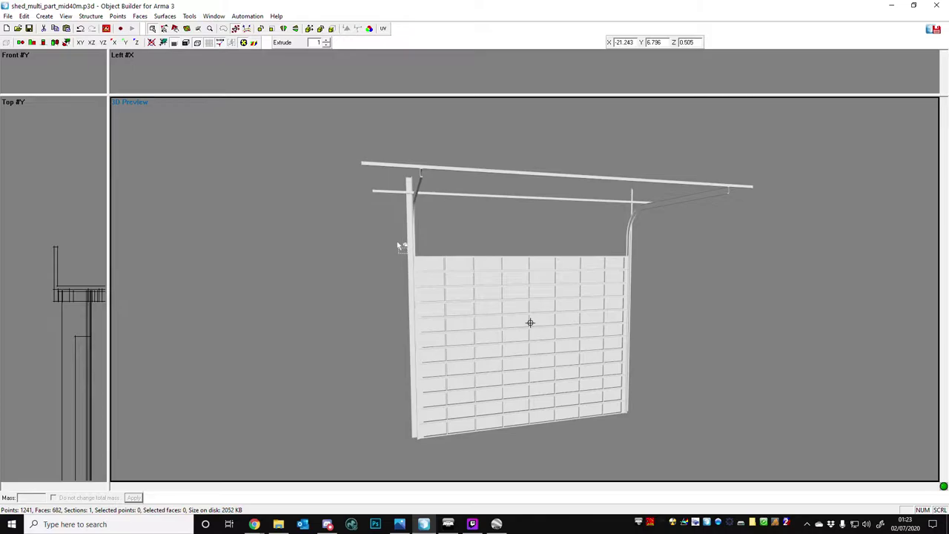
{"action": "scroll", "coordinate": [398, 134], "scroll_direction": "up", "scroll_amount": 1}
{"action": "left_click_drag", "start_coordinate": [401, 136], "coordinate": [373, 141]}
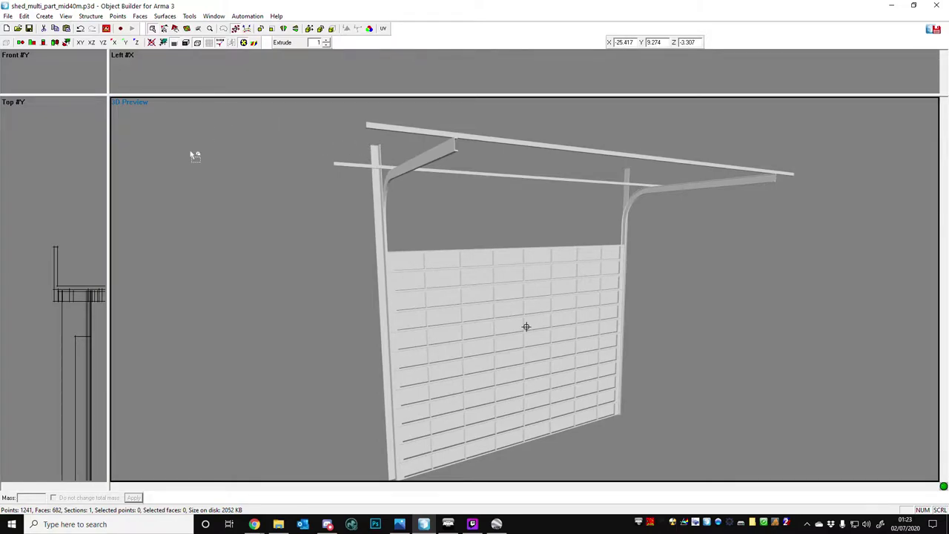
{"action": "scroll", "coordinate": [361, 144], "scroll_direction": "up", "scroll_amount": 1}
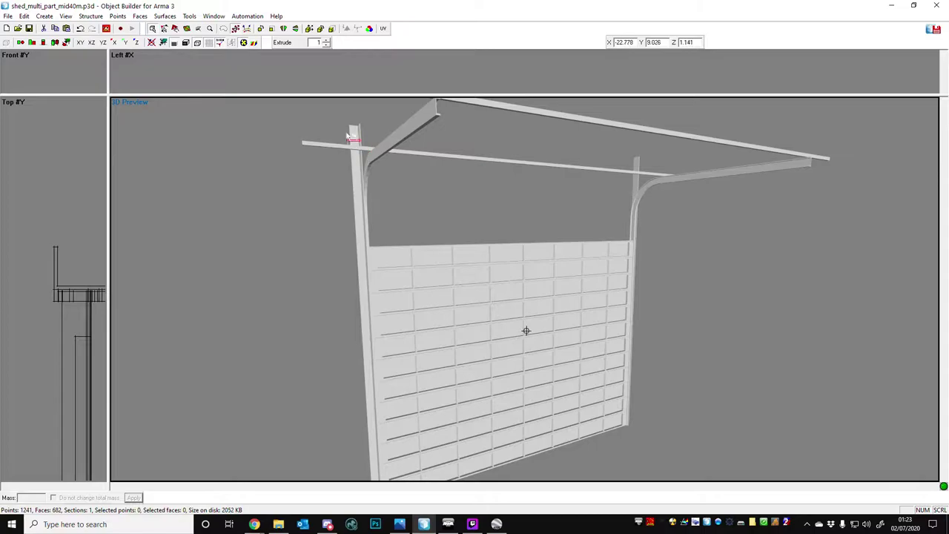
Select one upright post of the door frame and centre the pin on it.
{"action": "left_click_drag", "start_coordinate": [339, 119], "coordinate": [355, 133]}
{"action": "key", "text": "shift+c"}
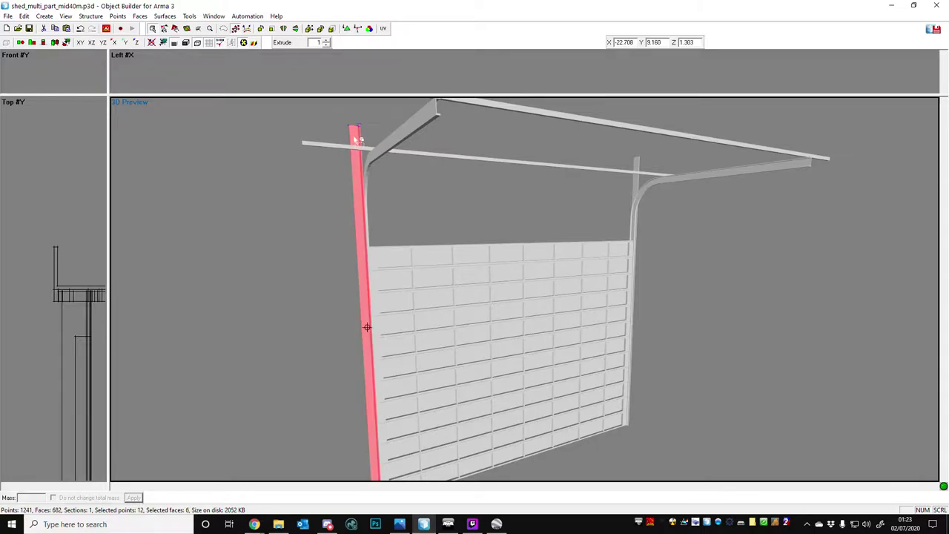
{"action": "key", "text": "c"}
{"action": "scroll", "coordinate": [386, 153], "scroll_direction": "up", "scroll_amount": 3}
{"action": "middle_click_drag", "start_coordinate": [448, 188], "coordinate": [450, 191]}
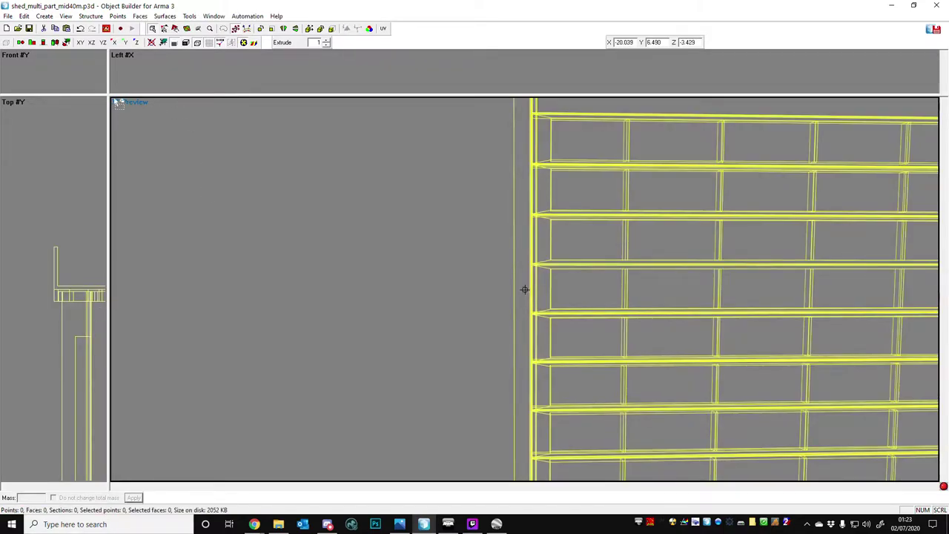
Enlarge the Left view over the other viewports and centre the pin at the model origin.
{"action": "left_click_drag", "start_coordinate": [108, 95], "coordinate": [747, 416]}
{"action": "scroll", "coordinate": [381, 249], "scroll_direction": "down", "scroll_amount": 10}
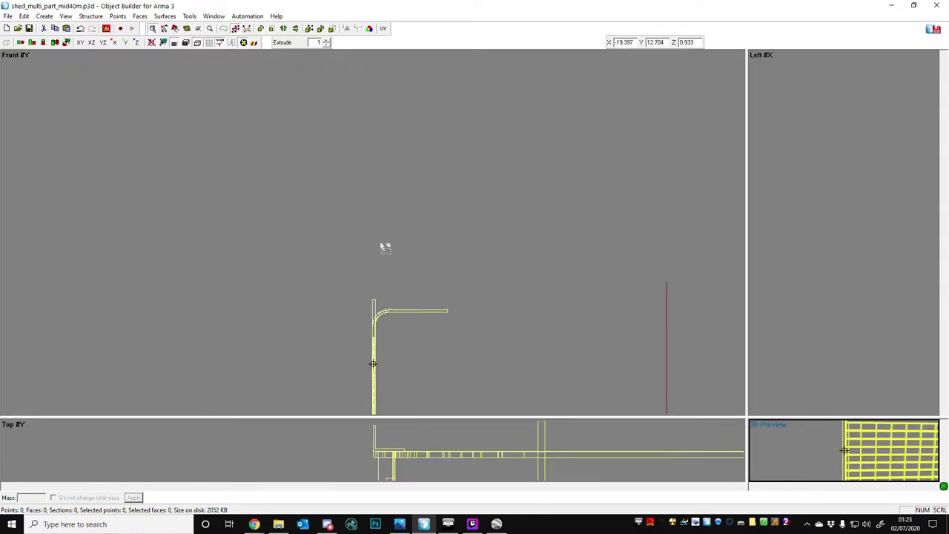
{"action": "scroll", "coordinate": [381, 251], "scroll_direction": "up", "scroll_amount": 3}
{"action": "left_click_drag", "start_coordinate": [747, 166], "coordinate": [182, 175]}
{"action": "scroll", "coordinate": [560, 192], "scroll_direction": "down", "scroll_amount": 4}
{"action": "scroll", "coordinate": [528, 184], "scroll_direction": "down", "scroll_amount": 3}
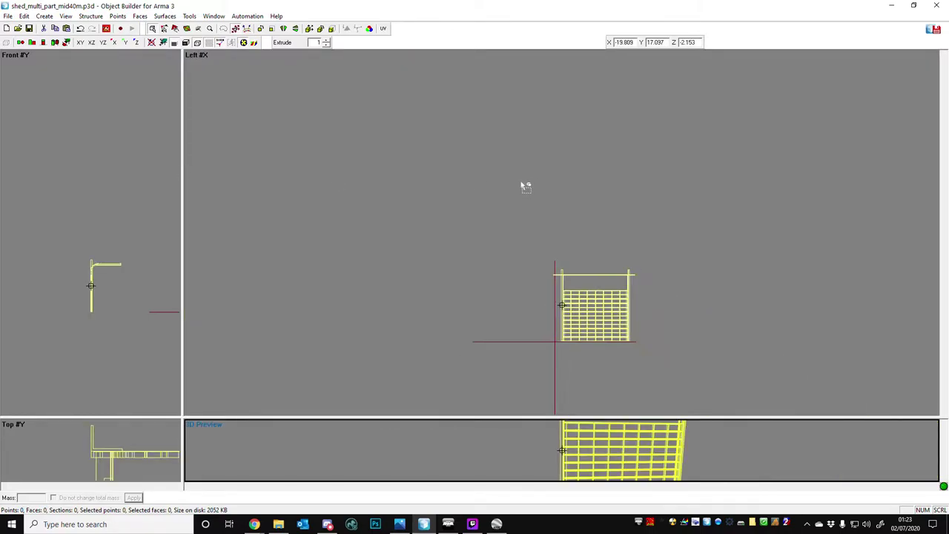
{"action": "left_click", "coordinate": [528, 187]}
{"action": "left_click", "coordinate": [524, 186]}
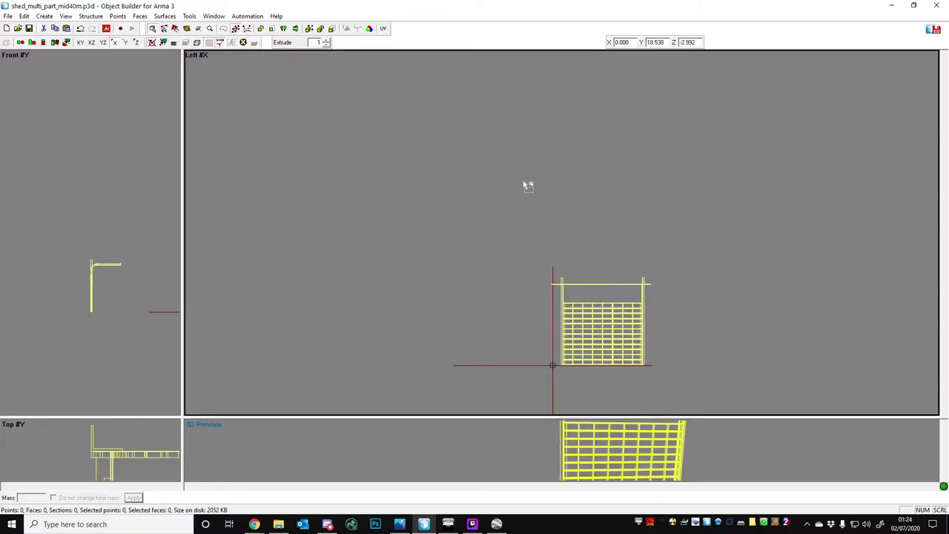
{"action": "key", "text": "c"}
{"action": "scroll", "coordinate": [616, 140], "scroll_direction": "up", "scroll_amount": 3}
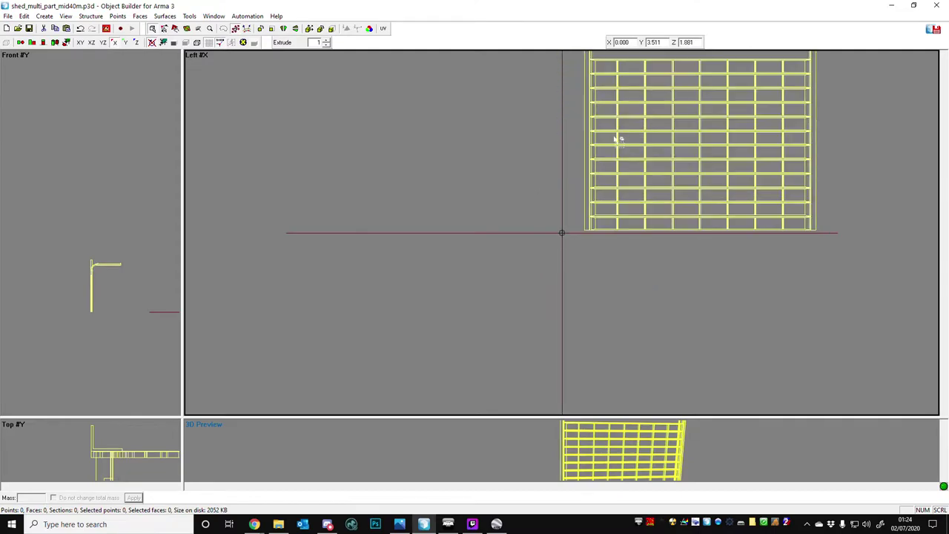
{"action": "scroll", "coordinate": [626, 151], "scroll_direction": "up", "scroll_amount": 6}
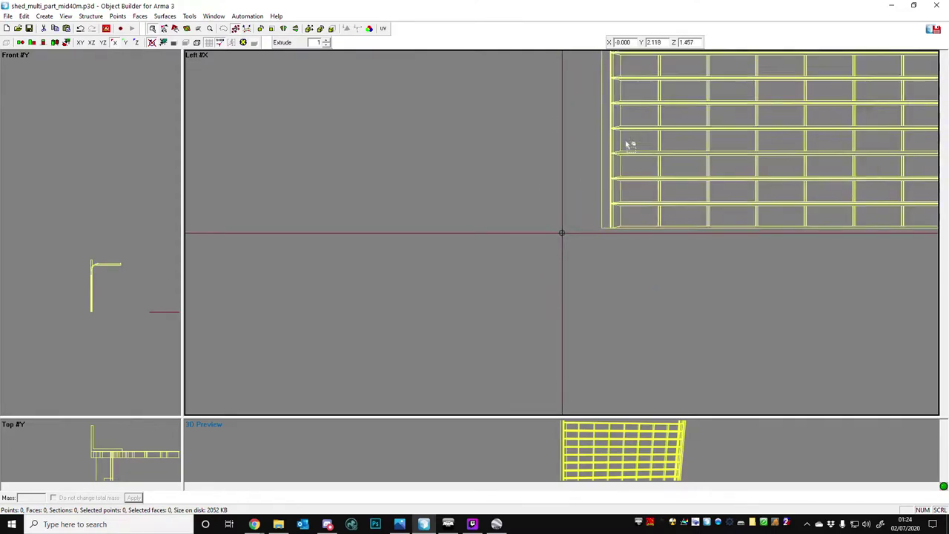
{"action": "scroll", "coordinate": [598, 343], "scroll_direction": "down", "scroll_amount": 10}
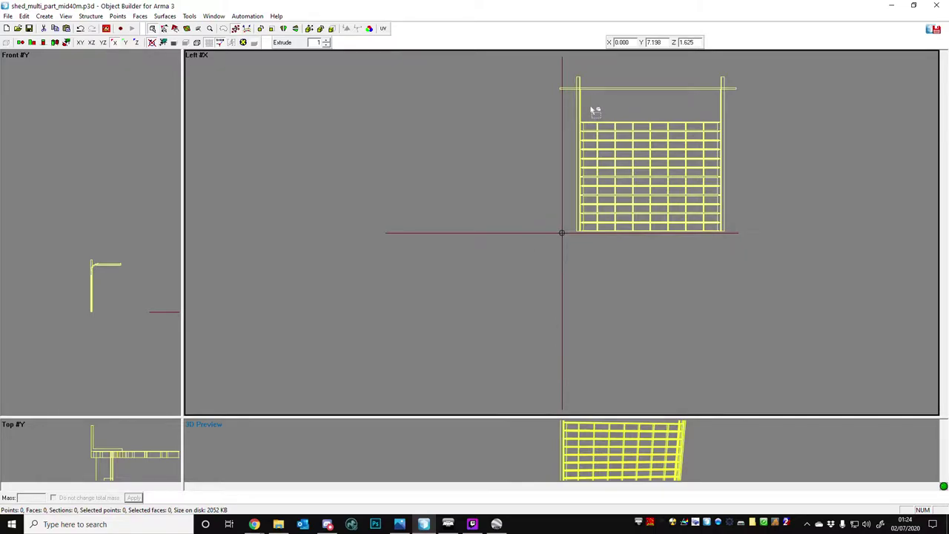
{"action": "scroll", "coordinate": [593, 122], "scroll_direction": "down", "scroll_amount": 3}
{"action": "scroll", "coordinate": [607, 149], "scroll_direction": "up", "scroll_amount": 4}
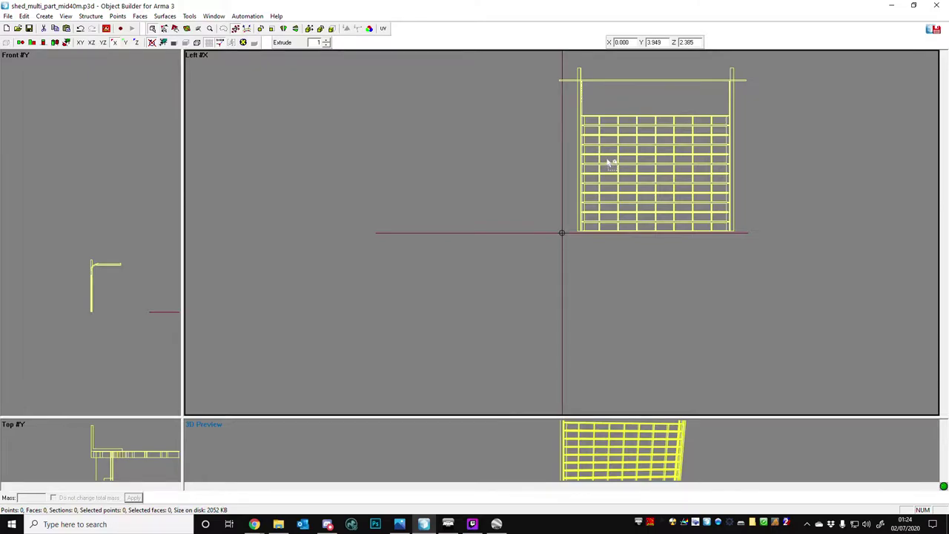
{"action": "key", "text": "Scroll_Lock"}
{"action": "scroll", "coordinate": [605, 163], "scroll_direction": "up", "scroll_amount": 6}
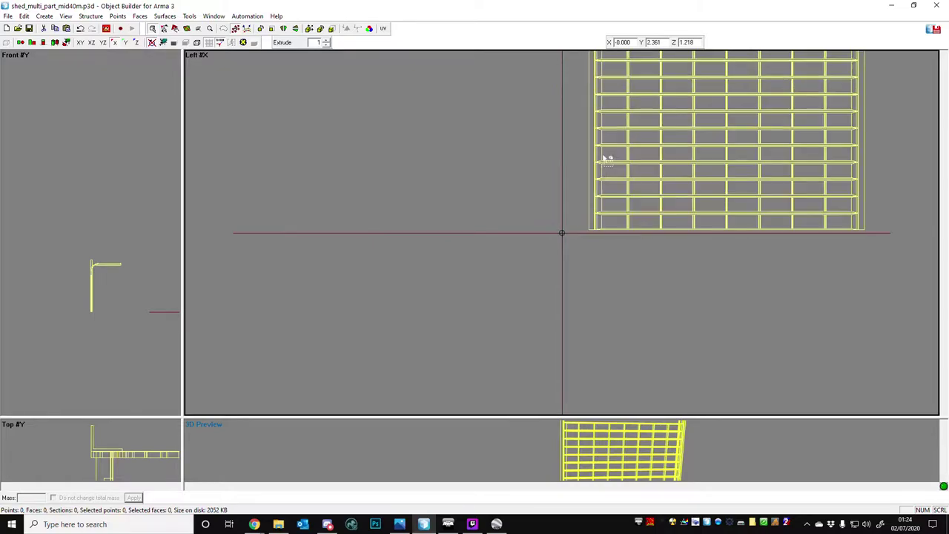
{"action": "scroll", "coordinate": [606, 183], "scroll_direction": "up", "scroll_amount": 3}
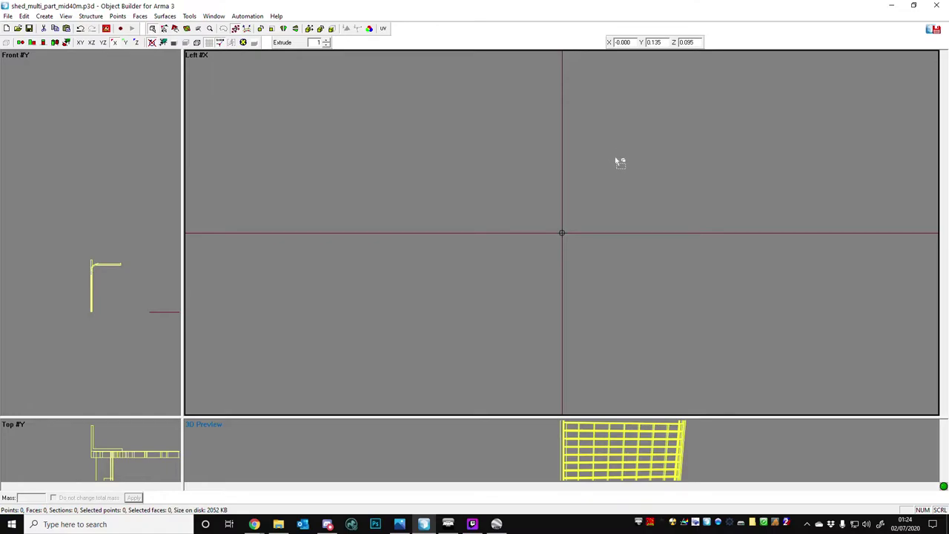
{"action": "left_click", "coordinate": [46, 17]}
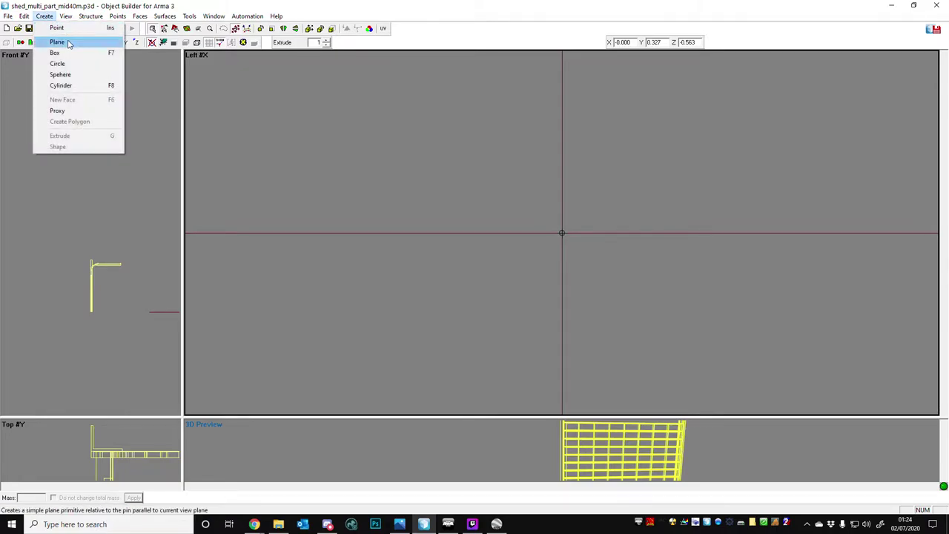
{"action": "left_click", "coordinate": [535, 158]}
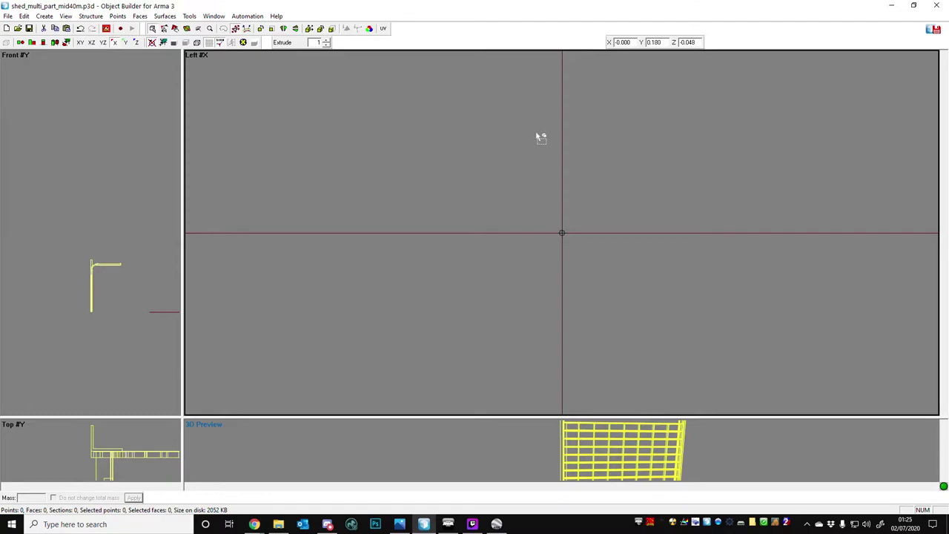
Create a cylinder centred on the pin with radius 0.5, Z size 1 and 36 radius segments.
{"action": "key", "text": "Scroll_Lock"}
{"action": "left_click", "coordinate": [44, 15]}
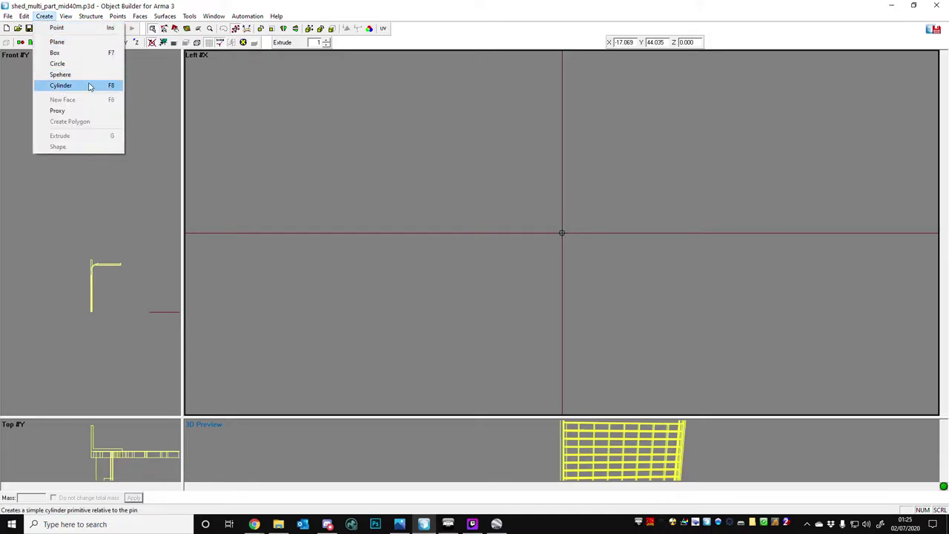
{"action": "left_click", "coordinate": [92, 88]}
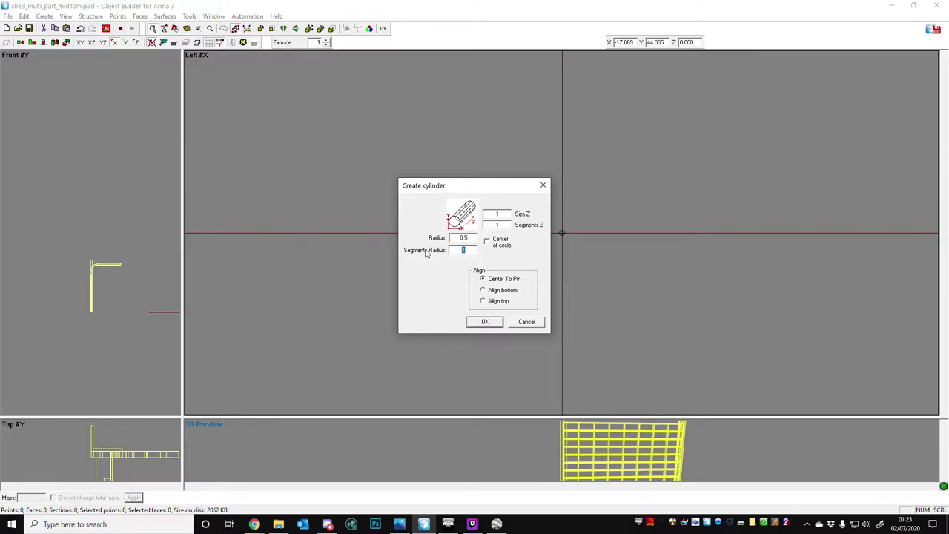
{"action": "type", "text": "36"}
{"action": "key", "text": "shift+Home"}
{"action": "left_click", "coordinate": [473, 323]}
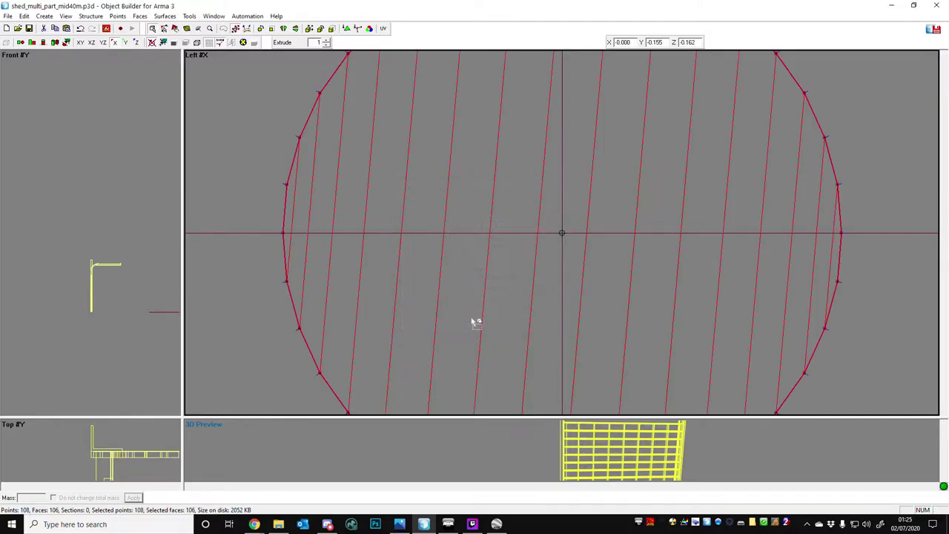
Resize the four viewports to roughly equal panes and frame the new cylinder in the Top view.
{"action": "scroll", "coordinate": [457, 275], "scroll_direction": "down", "scroll_amount": 3}
{"action": "scroll", "coordinate": [462, 278], "scroll_direction": "down", "scroll_amount": 1}
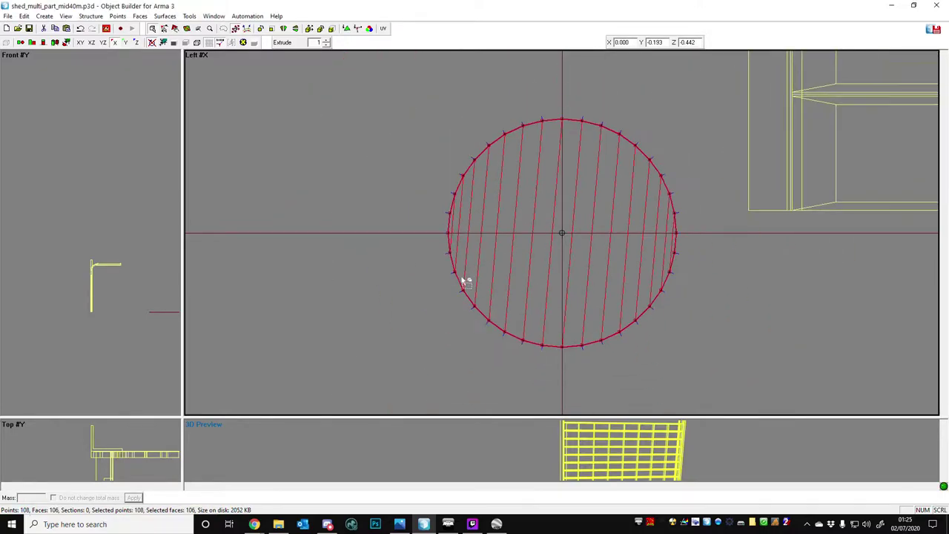
{"action": "left_click", "coordinate": [126, 312]}
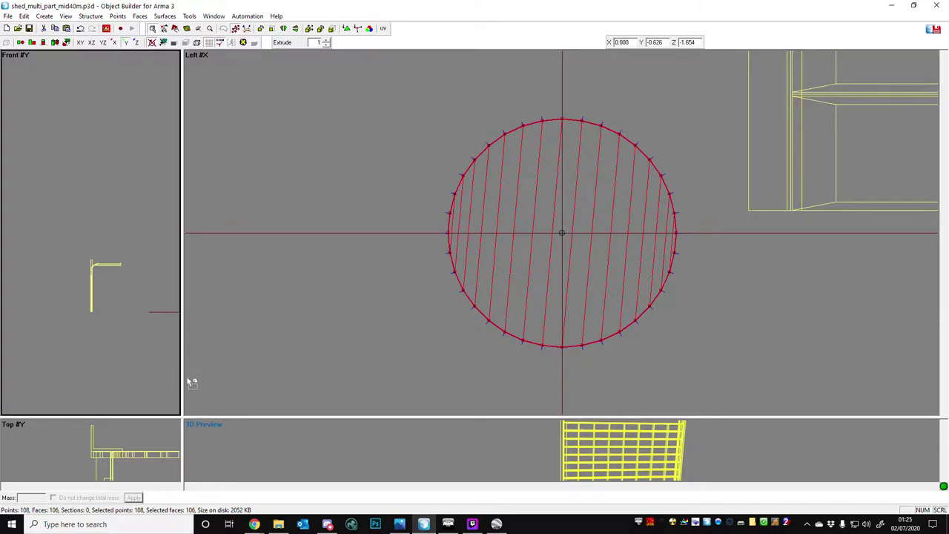
{"action": "key", "text": "space"}
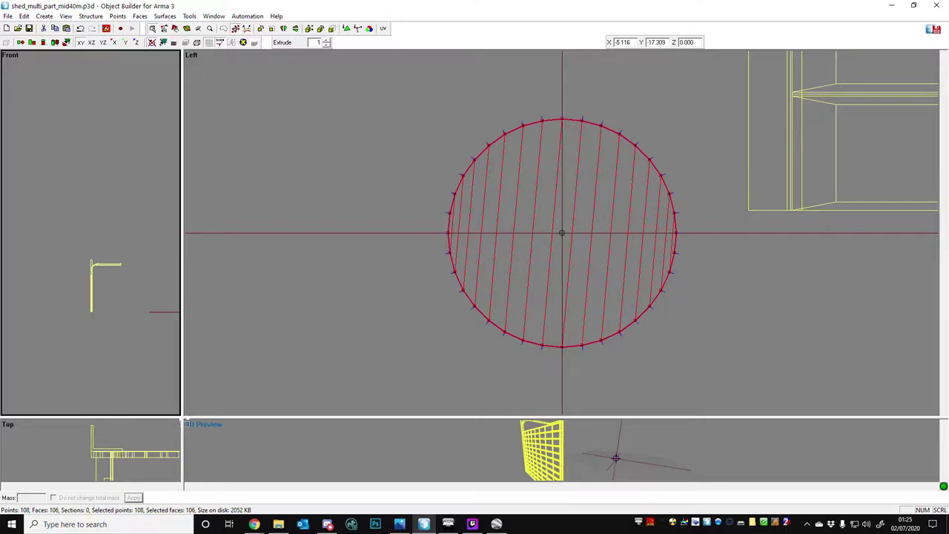
{"action": "left_click_drag", "start_coordinate": [182, 419], "coordinate": [458, 224]}
{"action": "left_click", "coordinate": [352, 259]}
{"action": "key", "text": "f"}
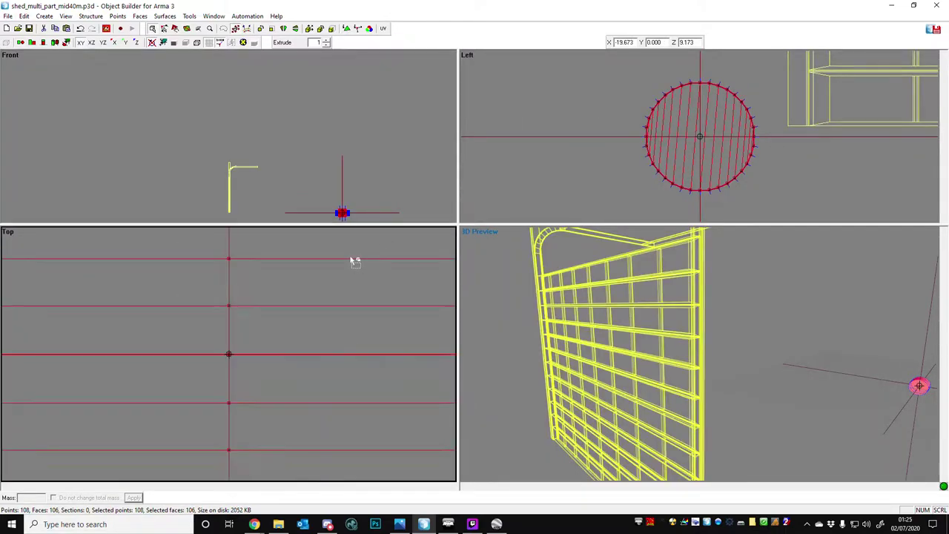
{"action": "scroll", "coordinate": [297, 276], "scroll_direction": "down", "scroll_amount": 6}
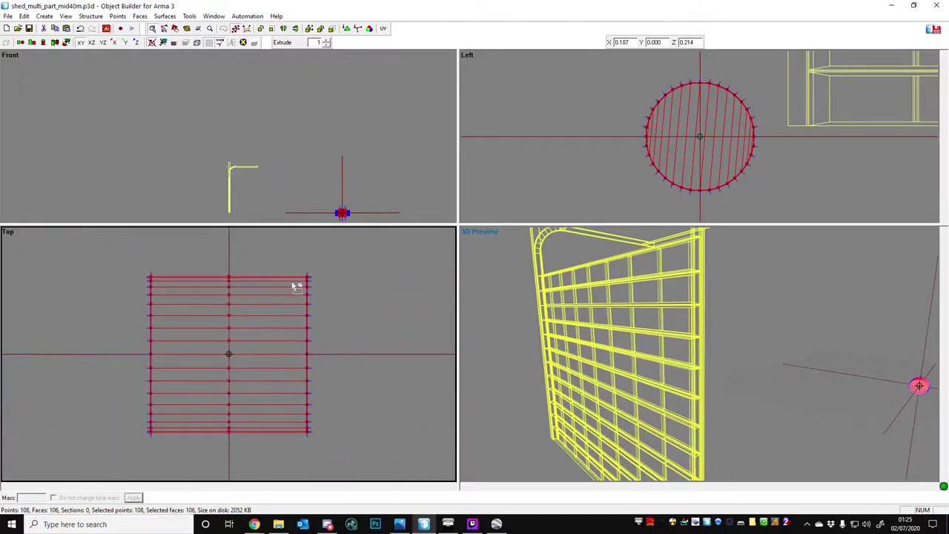
Centre the Front view and 3D preview on the cylinder and examine its shaded shape.
{"action": "left_click", "coordinate": [402, 127]}
{"action": "key", "text": "z"}
{"action": "left_click", "coordinate": [599, 294]}
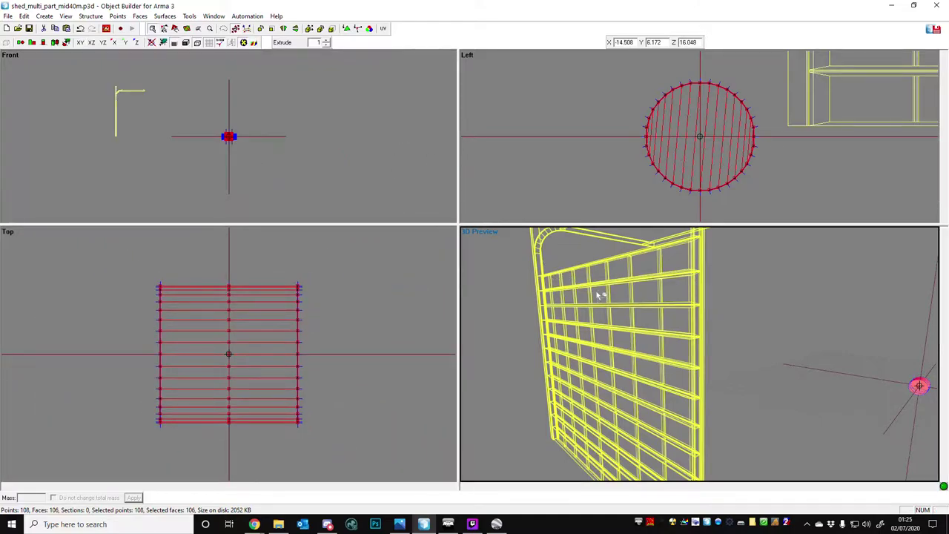
{"action": "key", "text": "z"}
{"action": "scroll", "coordinate": [562, 295], "scroll_direction": "up", "scroll_amount": 4}
{"action": "key", "text": "Scroll_Lock"}
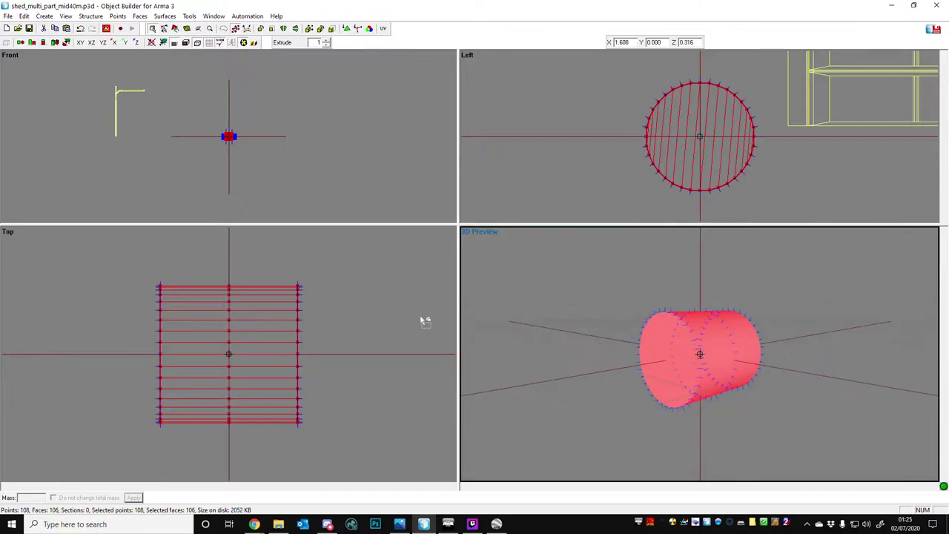
Select the vertices at one end of the cylinder in the Top view and centre the pin on them.
{"action": "left_click", "coordinate": [262, 282]}
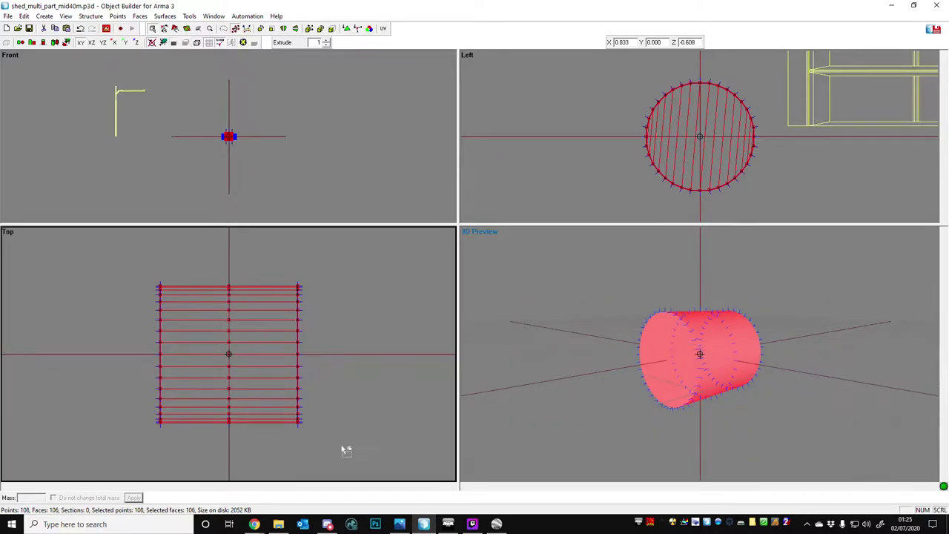
{"action": "left_click", "coordinate": [165, 31]}
{"action": "left_click_drag", "start_coordinate": [269, 259], "coordinate": [327, 472]}
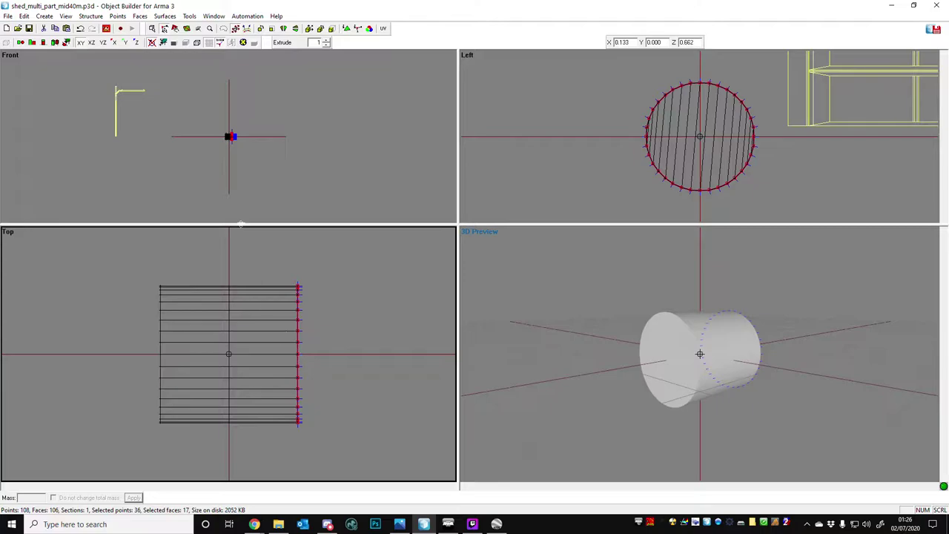
{"action": "key", "text": "shift+c"}
{"action": "scroll", "coordinate": [250, 309], "scroll_direction": "up", "scroll_amount": 4}
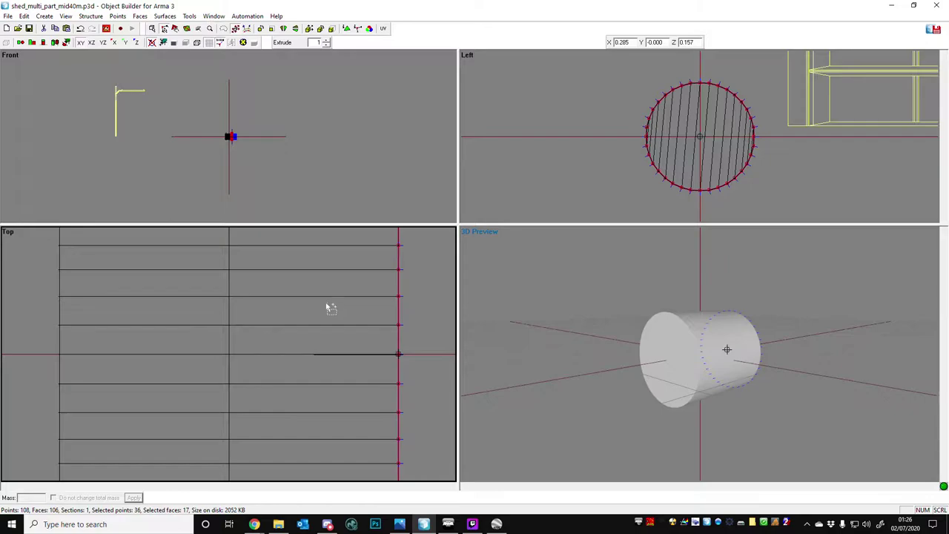
{"action": "key", "text": "c"}
{"action": "scroll", "coordinate": [319, 330], "scroll_direction": "up", "scroll_amount": 2}
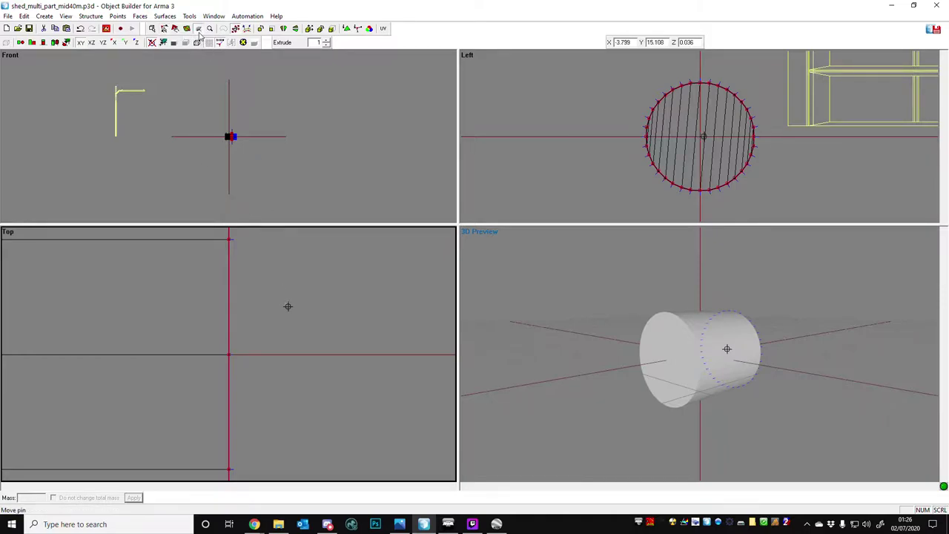
Place the pin by hand just beyond the cylinder's selected end in the Top view with the Move Pin tool.
{"action": "scroll", "coordinate": [260, 174], "scroll_direction": "up", "scroll_amount": 2}
{"action": "scroll", "coordinate": [300, 304], "scroll_direction": "down", "scroll_amount": 1}
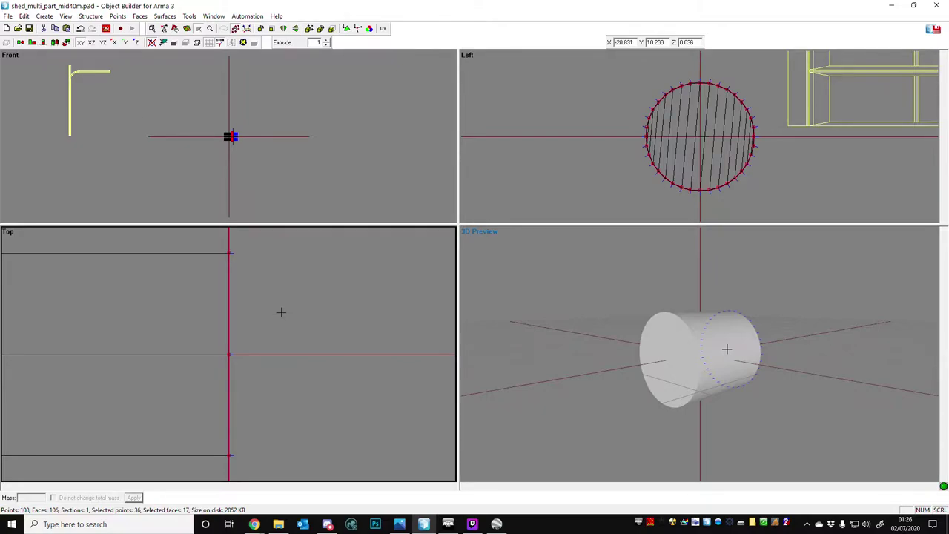
{"action": "left_click", "coordinate": [45, 16]}
{"action": "mouse_move", "coordinate": [27, 19]}
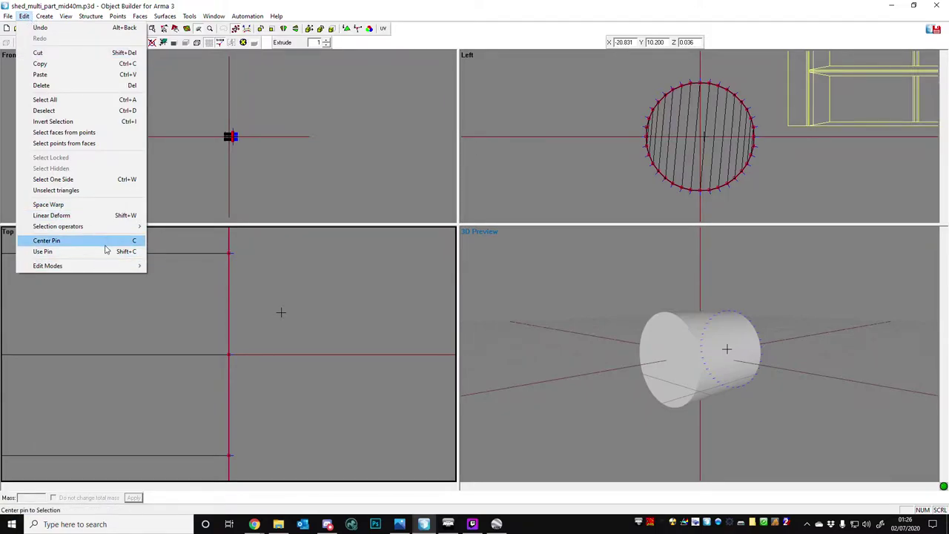
{"action": "left_click", "coordinate": [269, 283]}
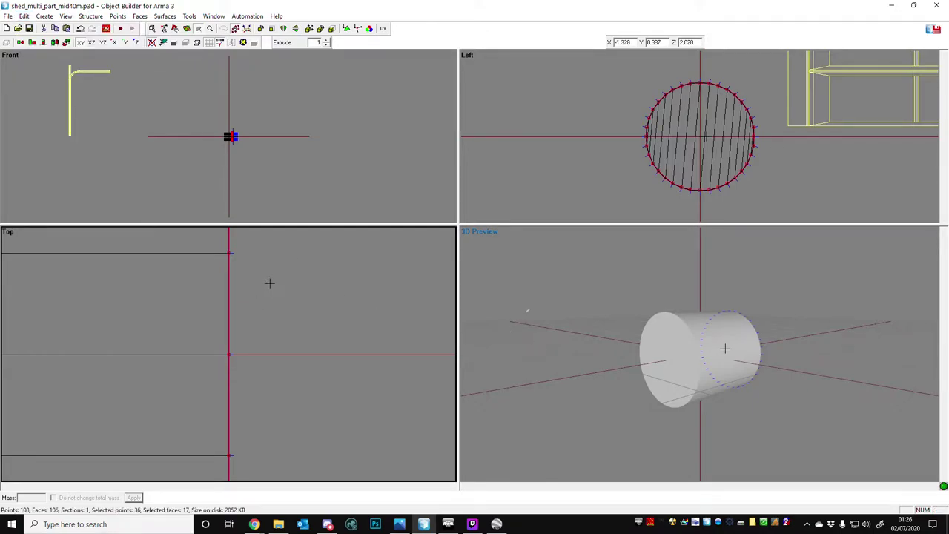
Try to rotate the cylinder's selected end vertices by hand in the Front view and undo the change.
{"action": "mouse_move", "coordinate": [726, 348]}
{"action": "middle_mouse_down"}
{"action": "mouse_move", "coordinate": [747, 356]}
{"action": "mouse_move", "coordinate": [739, 360]}
{"action": "middle_mouse_up"}
{"action": "mouse_move", "coordinate": [738, 360]}
{"action": "right_mouse_down"}
{"action": "mouse_move", "coordinate": [781, 345]}
{"action": "mouse_move", "coordinate": [787, 377]}
{"action": "mouse_move", "coordinate": [803, 333]}
{"action": "mouse_move", "coordinate": [789, 278]}
{"action": "mouse_move", "coordinate": [774, 352]}
{"action": "mouse_move", "coordinate": [799, 394]}
{"action": "mouse_move", "coordinate": [772, 301]}
{"action": "mouse_move", "coordinate": [778, 332]}
{"action": "right_mouse_up"}
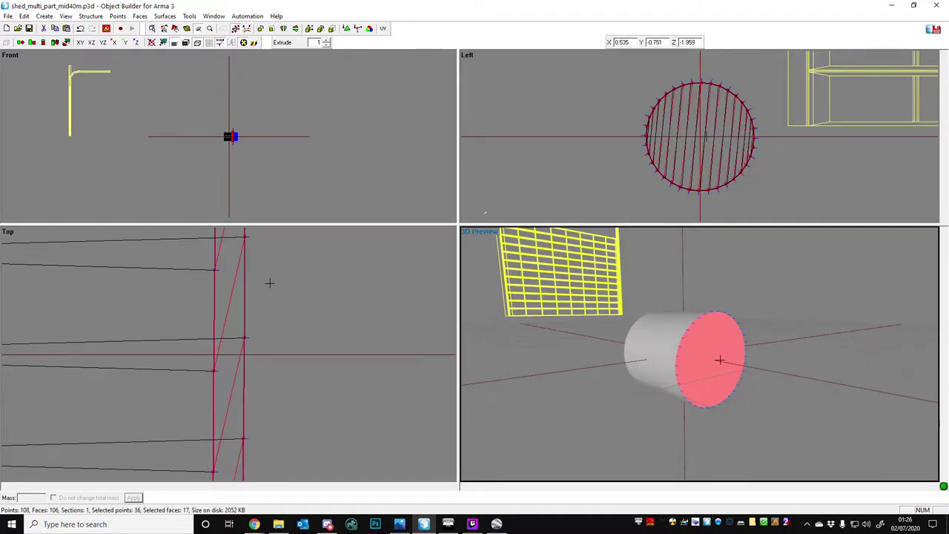
{"action": "right_click_drag", "start_coordinate": [341, 166], "coordinate": [343, 147]}
{"action": "key", "text": "ctrl+z"}
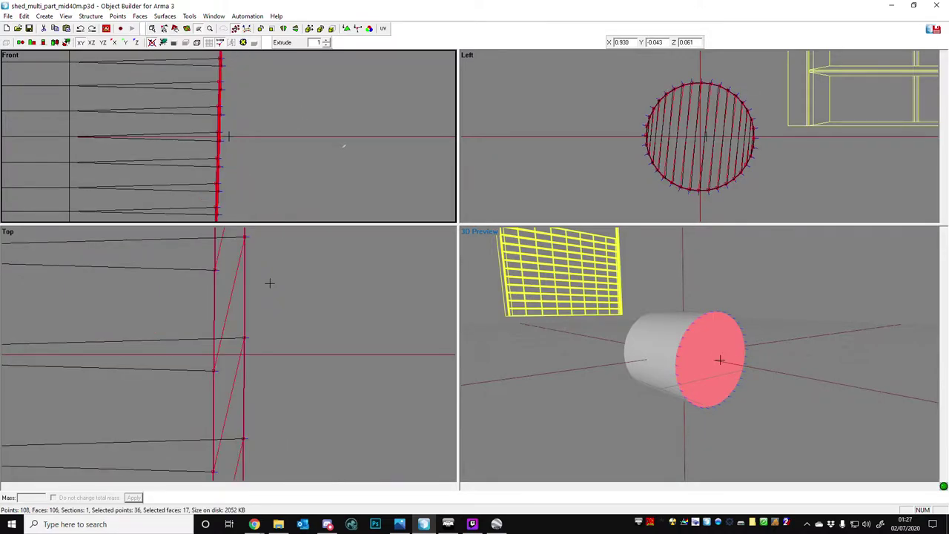
{"action": "key", "text": "ctrl+z"}
Centre the pin on the cylinder's selected end vertices.
{"action": "key", "text": "b"}
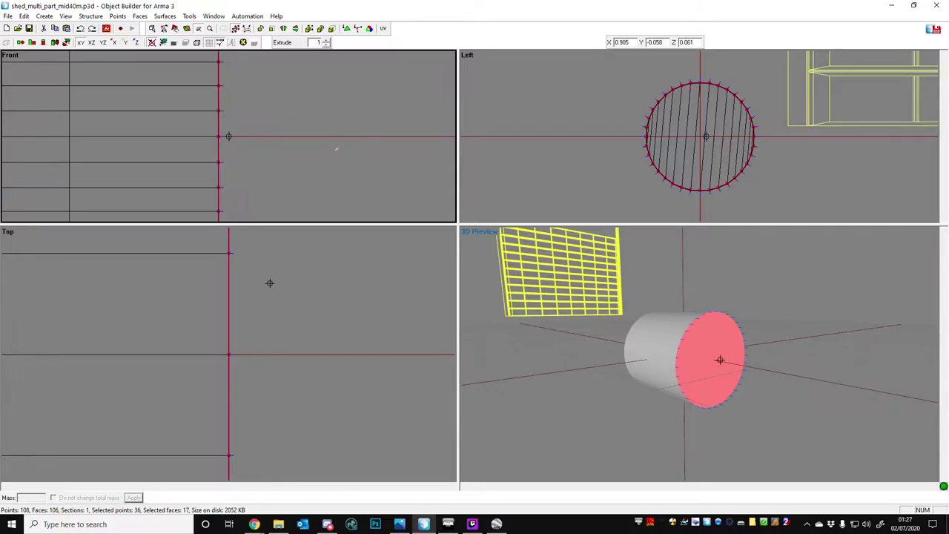
{"action": "mouse_move", "coordinate": [367, 126]}
{"action": "left_mouse_down"}
{"action": "mouse_move", "coordinate": [318, 216]}
{"action": "mouse_move", "coordinate": [378, 112]}
{"action": "mouse_move", "coordinate": [339, 66]}
{"action": "mouse_move", "coordinate": [363, 117]}
{"action": "left_mouse_up"}
{"action": "key", "text": "ctrl+z"}
{"action": "scroll", "coordinate": [337, 311], "scroll_direction": "down", "scroll_amount": 5}
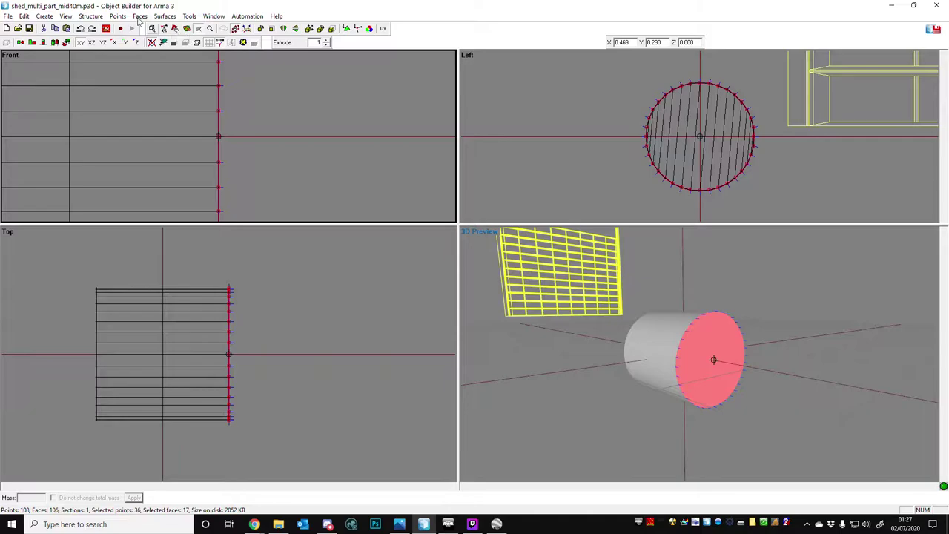
Scale the selected end vertices in 2D by .85 about the pin to taper that end of the cylinder.
{"action": "left_click", "coordinate": [118, 16]}
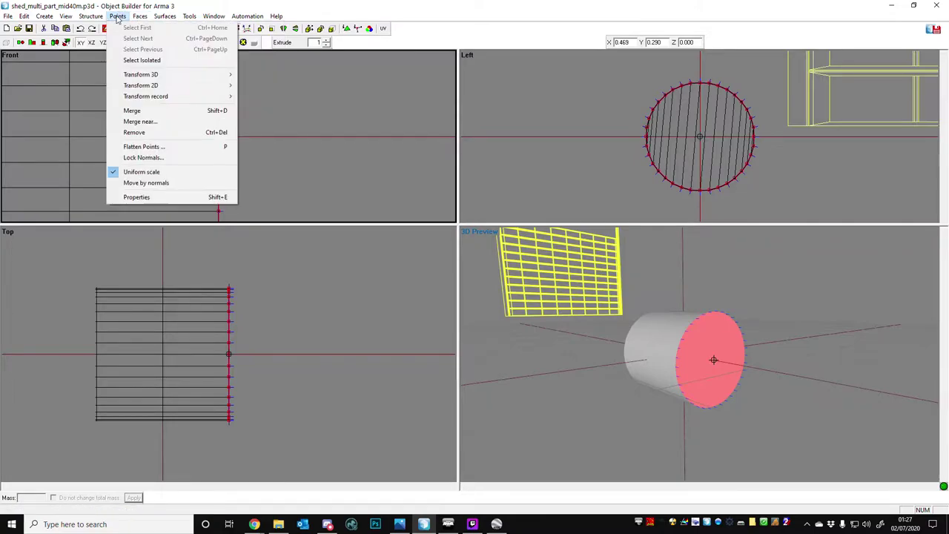
{"action": "mouse_move", "coordinate": [206, 85]}
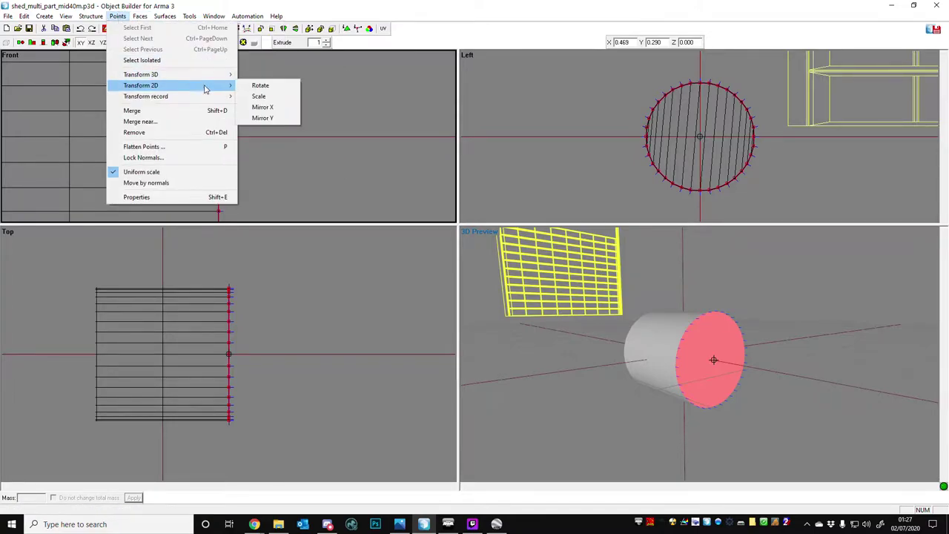
{"action": "left_click", "coordinate": [270, 101]}
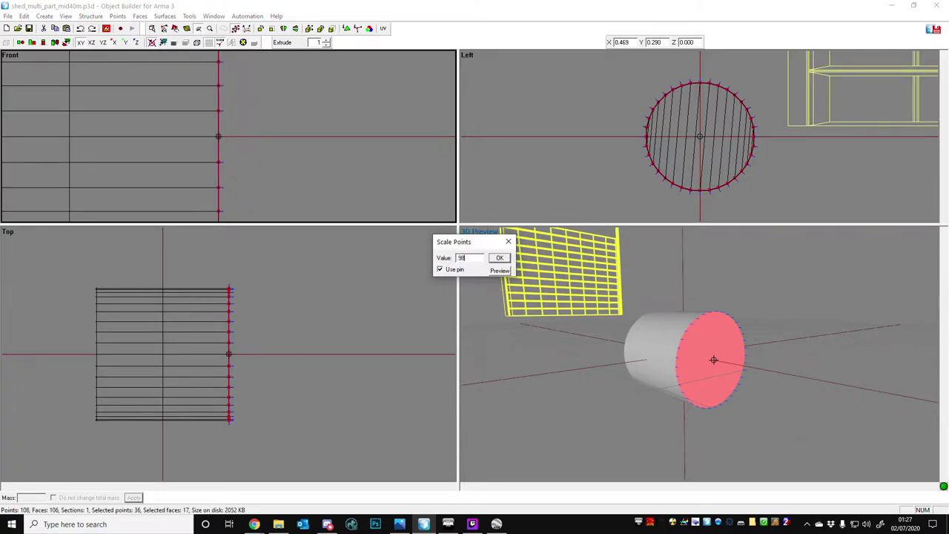
{"action": "type", "text": ".9"}
{"action": "key", "text": "BackSpace"}
{"action": "type", "text": "85"}
{"action": "key", "text": "Return"}
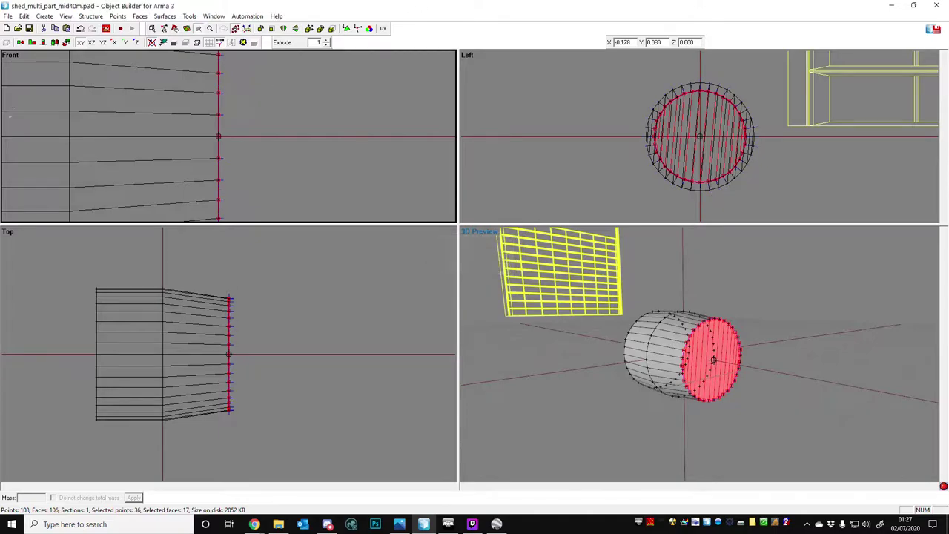
{"action": "scroll", "coordinate": [201, 283], "scroll_direction": "up", "scroll_amount": 2}
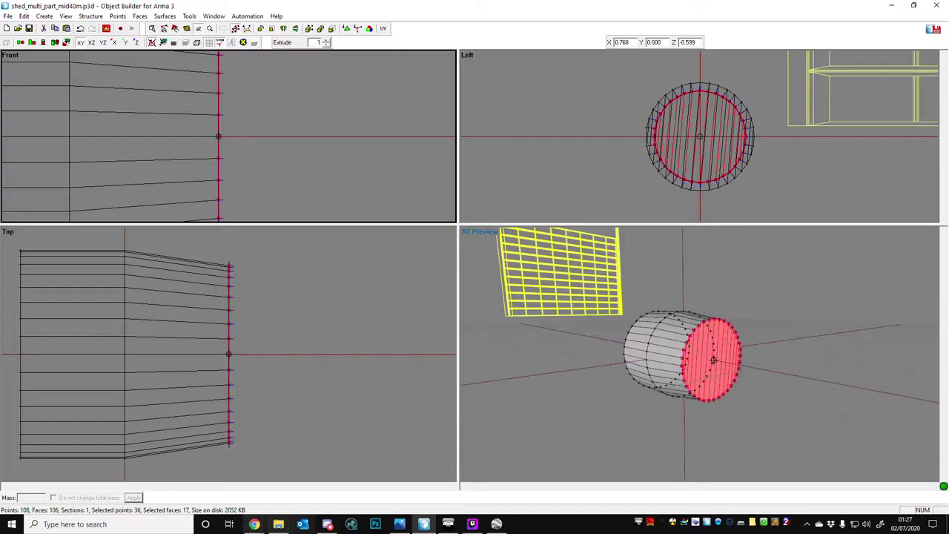
Switch to Chrome and search Google for "metric nut sizes" in the new tab.
{"action": "mouse_move", "coordinate": [254, 525]}
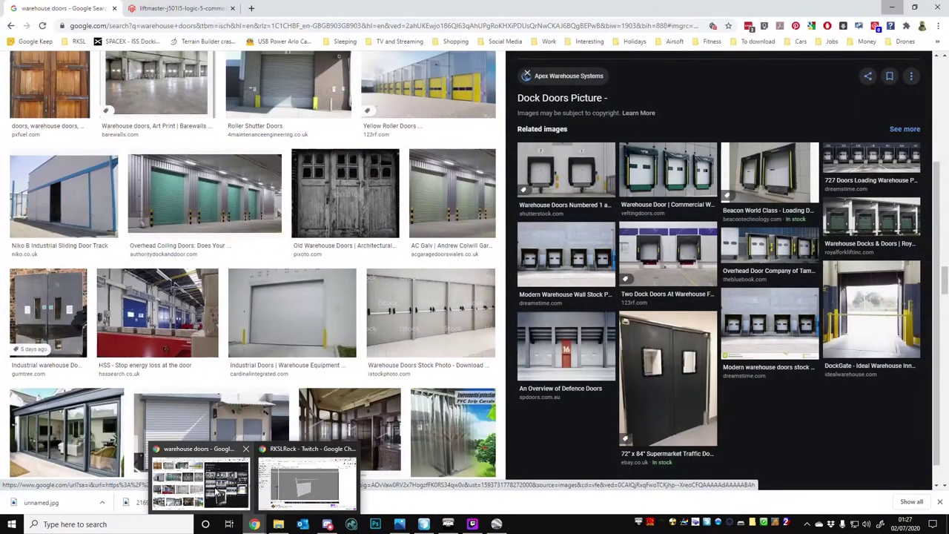
{"action": "left_click", "coordinate": [199, 474]}
{"action": "left_click", "coordinate": [252, 8]}
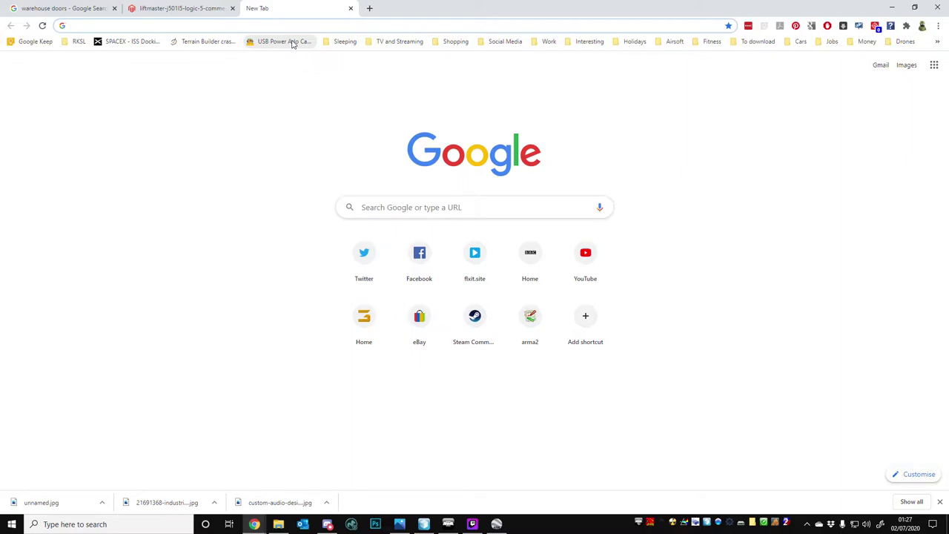
{"action": "type", "text": "Metric "}
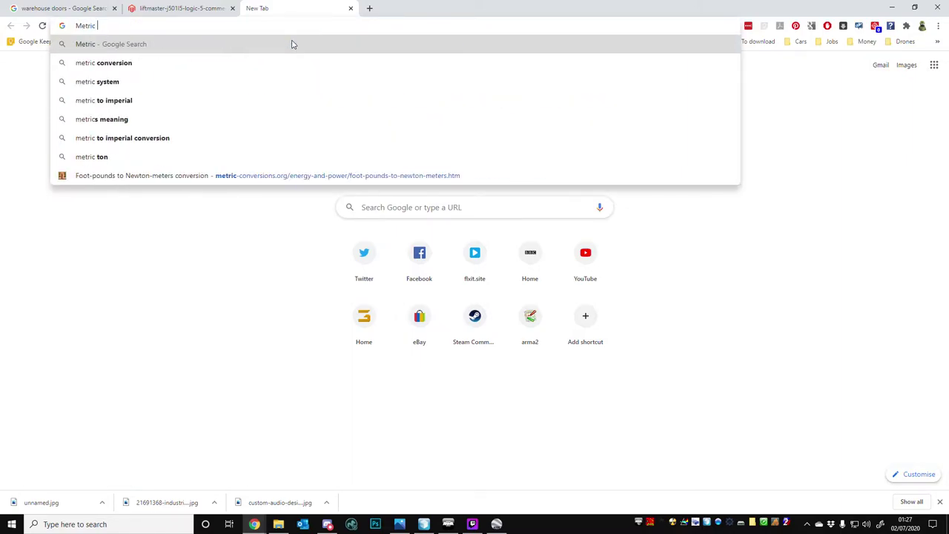
{"action": "type", "text": "niut"}
{"action": "key", "text": "BackSpace"}
{"action": "key", "text": "BackSpace"}
{"action": "key", "text": "BackSpace"}
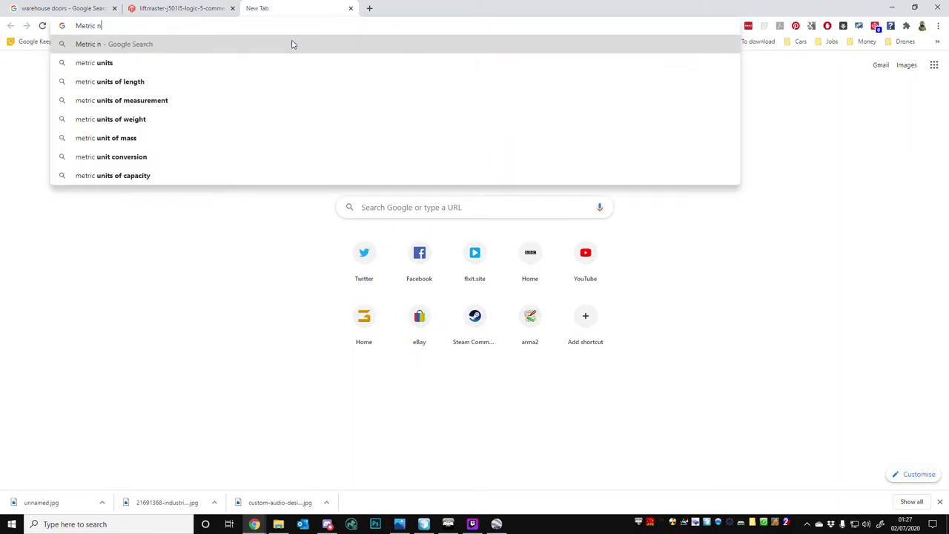
{"action": "key", "text": "Down"}
{"action": "key", "text": "Return"}
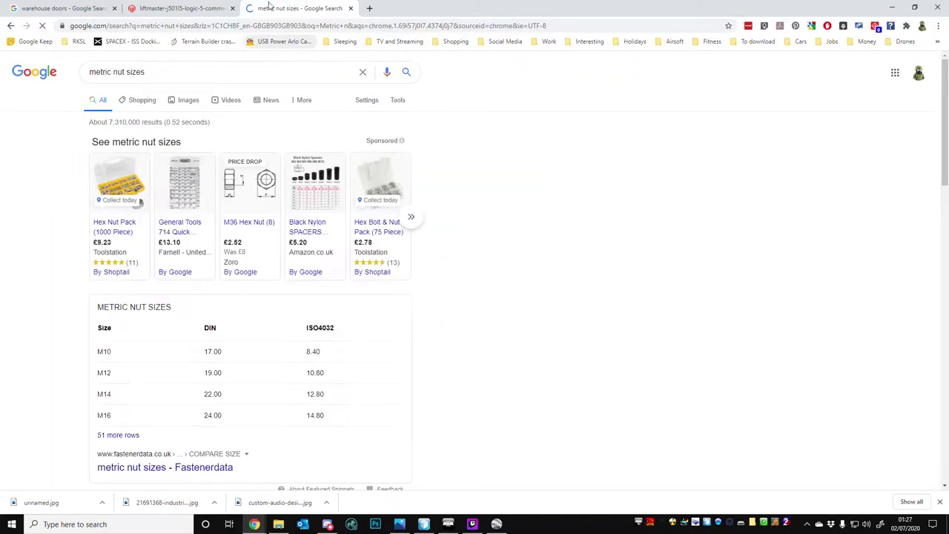
Browse the image results for metric nut sizes and enlarge the M4 to M14 hexagon nut dimension chart.
{"action": "left_click", "coordinate": [181, 101]}
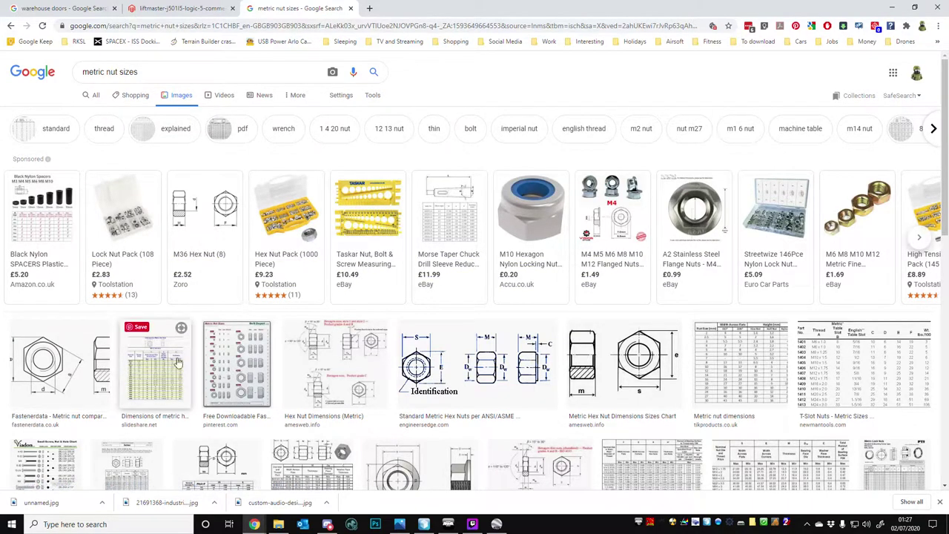
{"action": "left_click", "coordinate": [639, 360]}
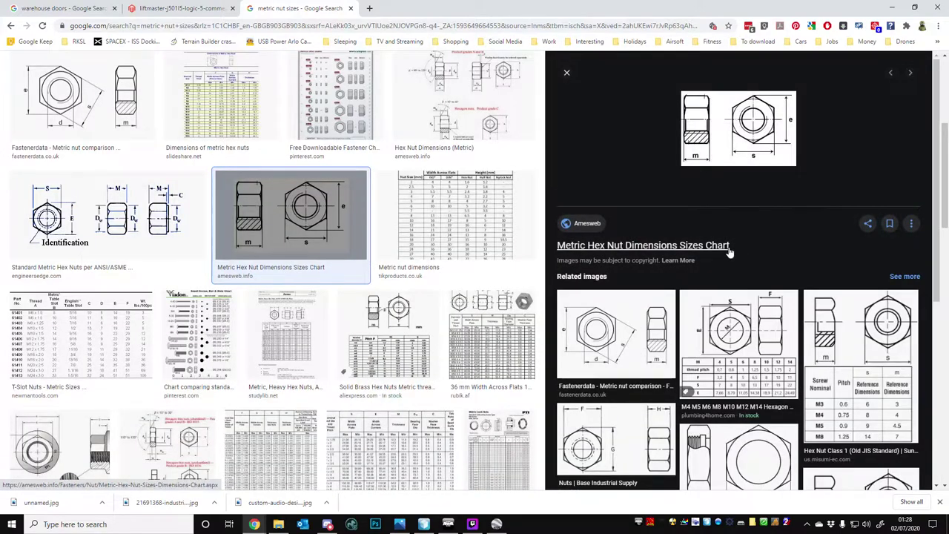
{"action": "left_click", "coordinate": [737, 337]}
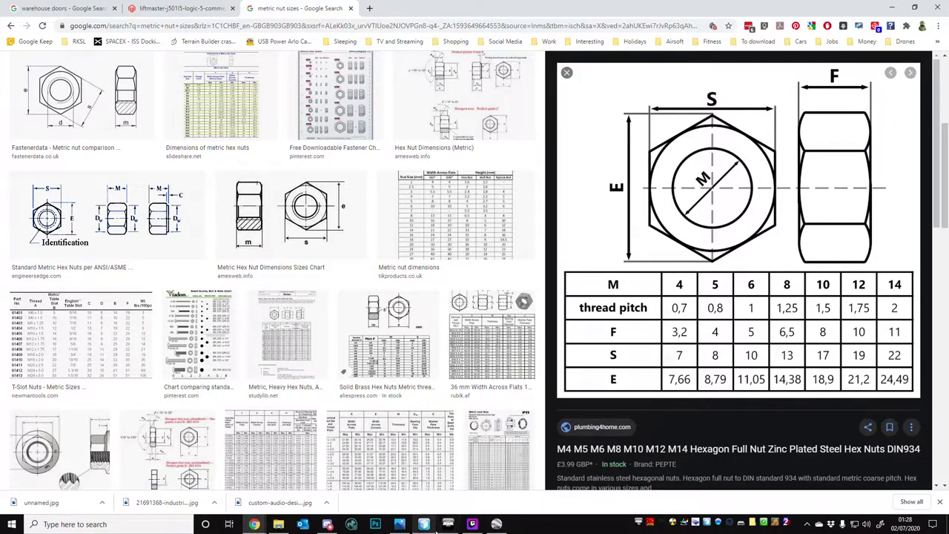
Switch back to Object Builder and move the selected end vertices about 0.42 toward the cylinder's body along X in the Top view.
{"action": "mouse_move", "coordinate": [448, 525]}
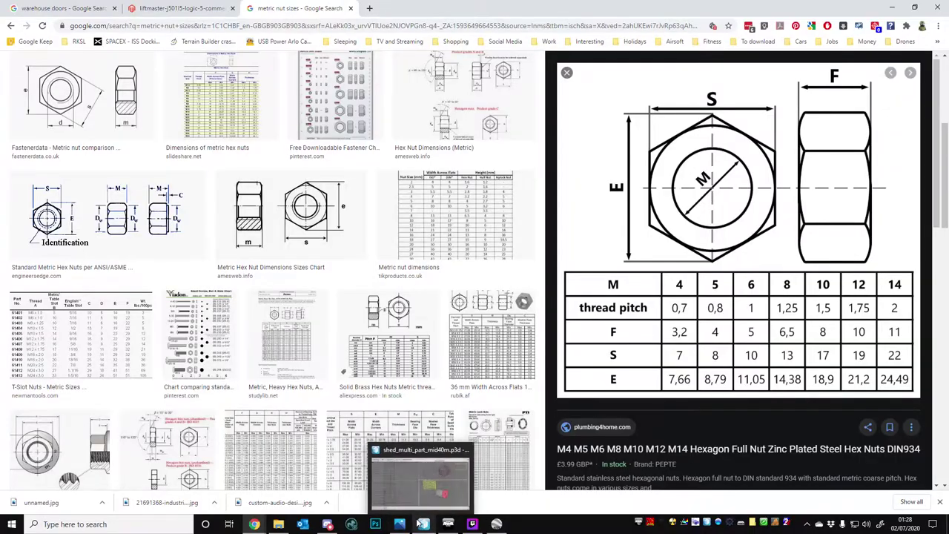
{"action": "left_click", "coordinate": [420, 524]}
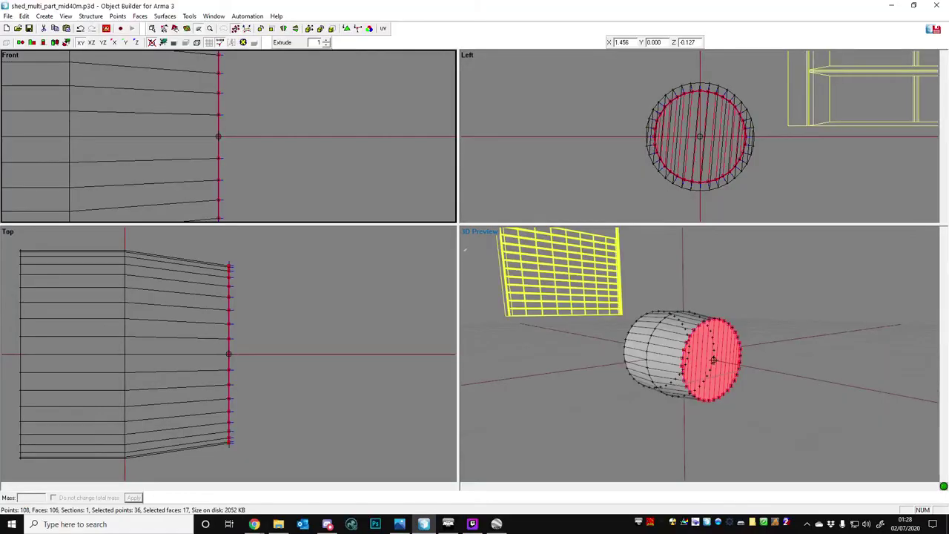
{"action": "left_click", "coordinate": [299, 315]}
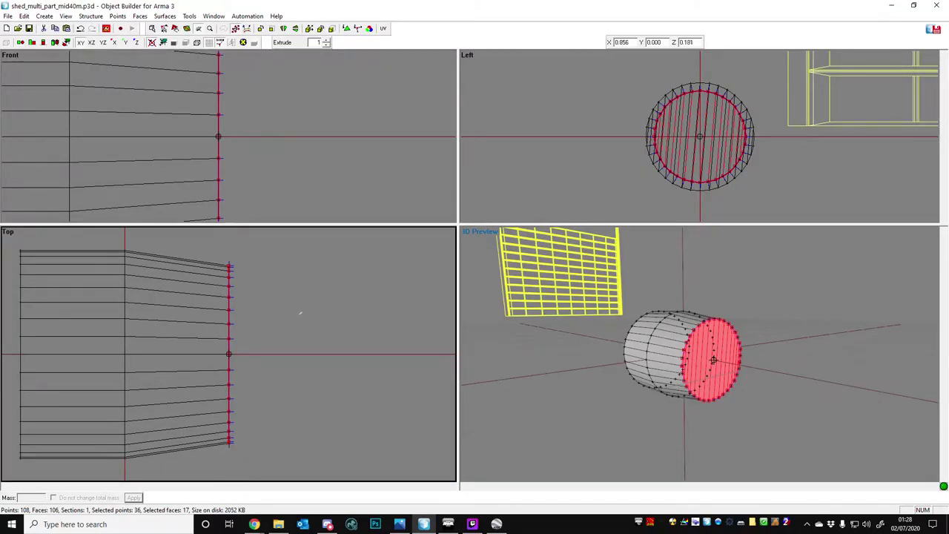
{"action": "scroll", "coordinate": [318, 307], "scroll_direction": "up", "scroll_amount": 1}
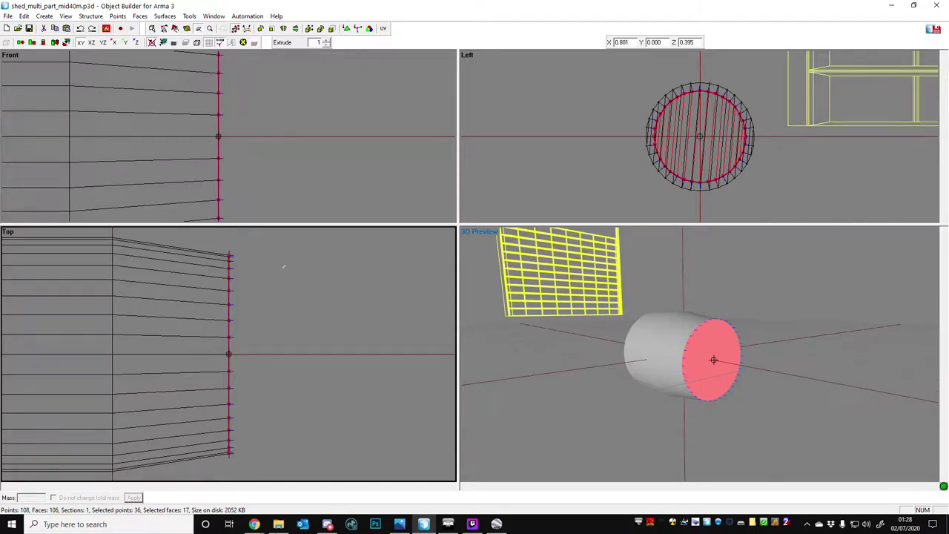
{"action": "key", "text": "x"}
{"action": "left_click_drag", "start_coordinate": [276, 351], "coordinate": [181, 357]}
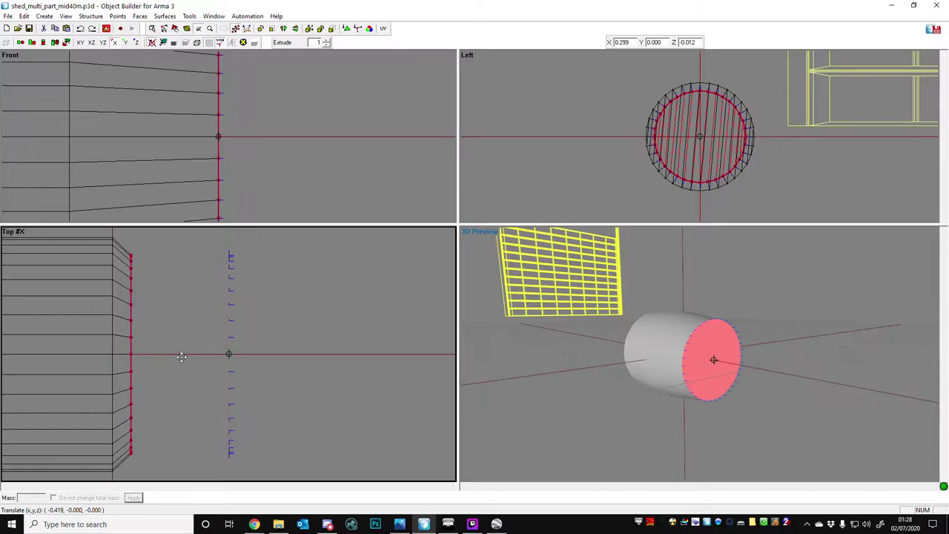
{"action": "left_click_drag", "start_coordinate": [182, 357], "coordinate": [180, 356]}
{"action": "scroll", "coordinate": [244, 328], "scroll_direction": "up", "scroll_amount": 3}
{"action": "scroll", "coordinate": [259, 313], "scroll_direction": "down", "scroll_amount": 8}
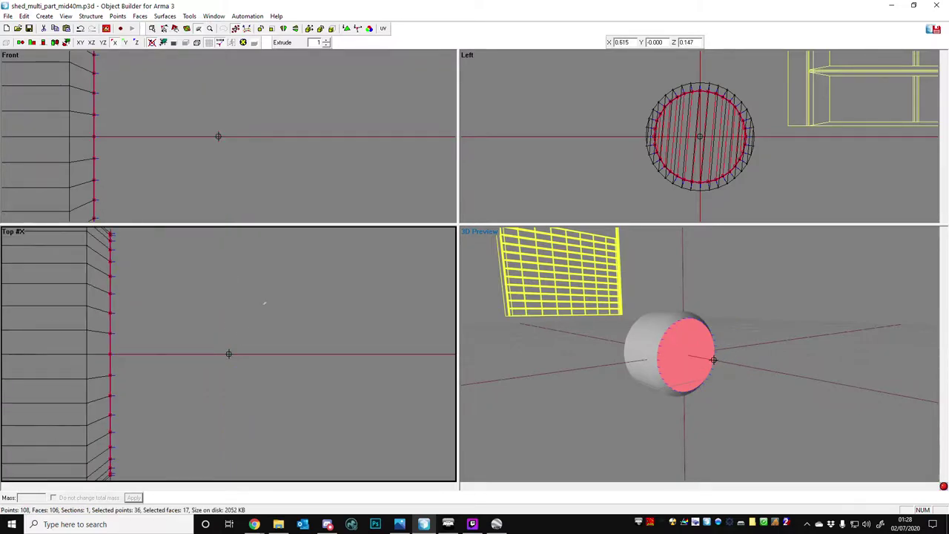
{"action": "scroll", "coordinate": [261, 310], "scroll_direction": "up", "scroll_amount": 2}
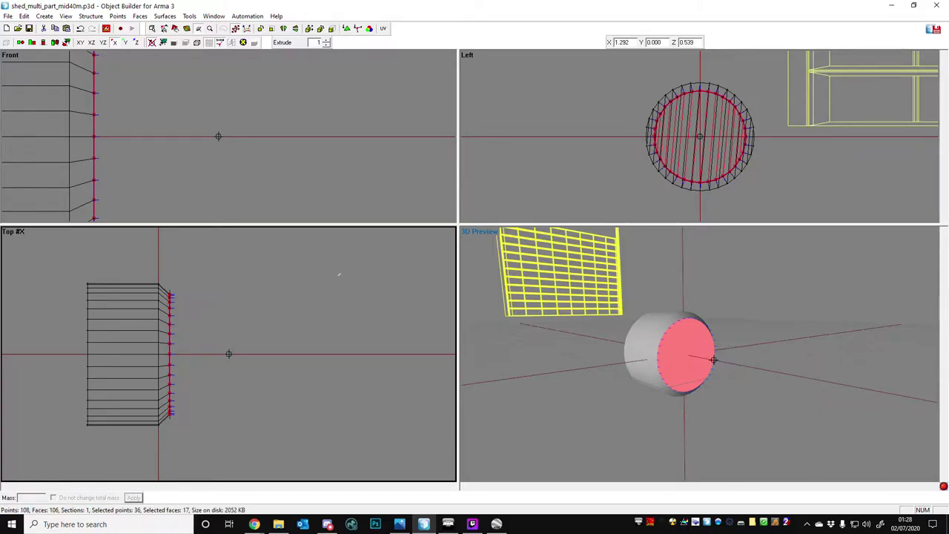
Select the entire chamfered cylinder and centre the pin on it.
{"action": "key", "text": "shift+c"}
{"action": "left_click", "coordinate": [604, 131]}
{"action": "scroll", "coordinate": [608, 115], "scroll_direction": "up", "scroll_amount": 1}
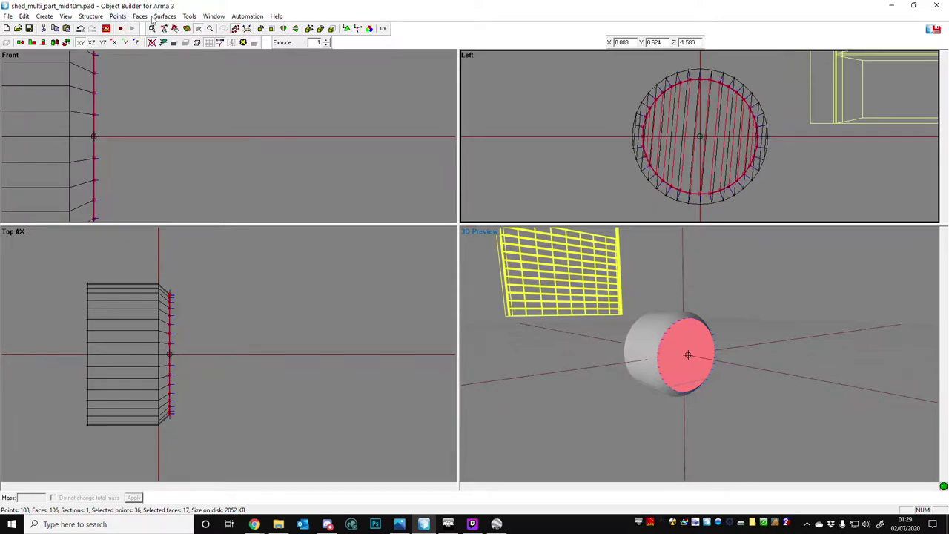
{"action": "left_click", "coordinate": [492, 134]}
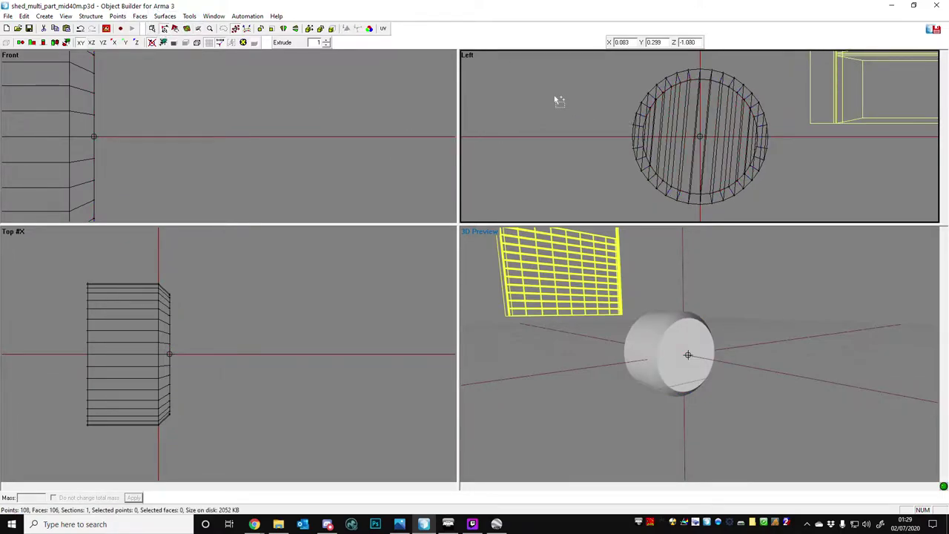
{"action": "key", "text": "ctrl+a"}
{"action": "scroll", "coordinate": [564, 111], "scroll_direction": "up", "scroll_amount": 2}
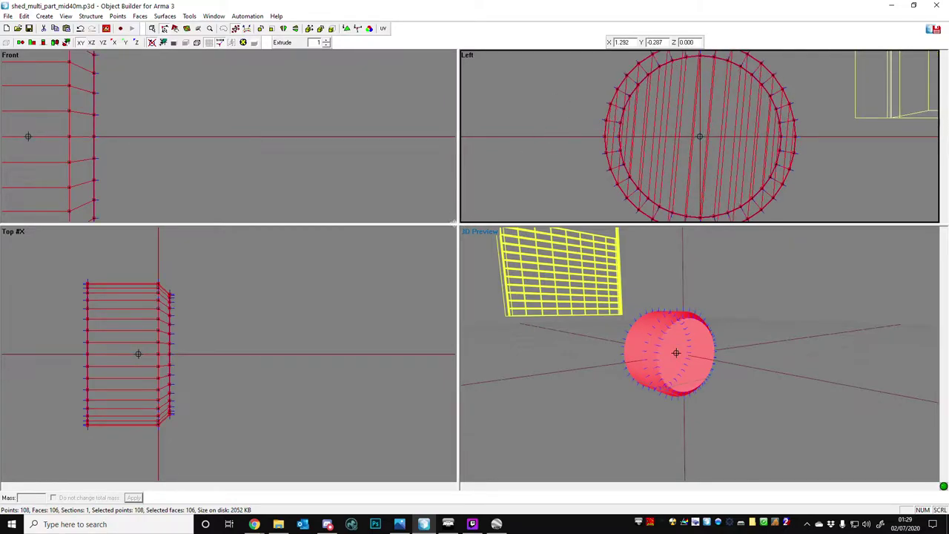
Enlarge the Left viewport around the chamfered cylinder's end and clear the selection.
{"action": "left_click_drag", "start_coordinate": [458, 224], "coordinate": [202, 374]}
{"action": "scroll", "coordinate": [539, 180], "scroll_direction": "down", "scroll_amount": 4}
{"action": "scroll", "coordinate": [652, 175], "scroll_direction": "up", "scroll_amount": 2}
{"action": "scroll", "coordinate": [653, 175], "scroll_direction": "up", "scroll_amount": 2}
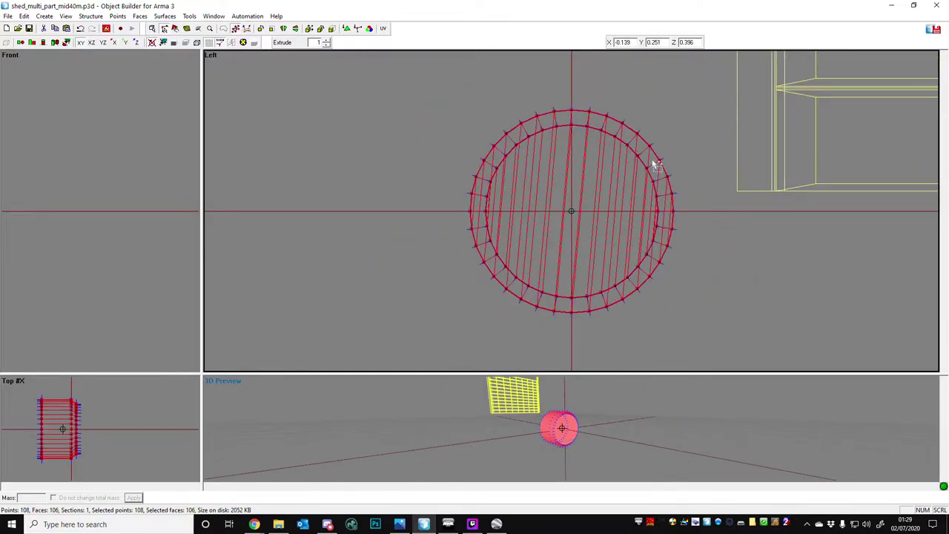
{"action": "scroll", "coordinate": [691, 146], "scroll_direction": "up", "scroll_amount": 1}
{"action": "left_click", "coordinate": [696, 141]}
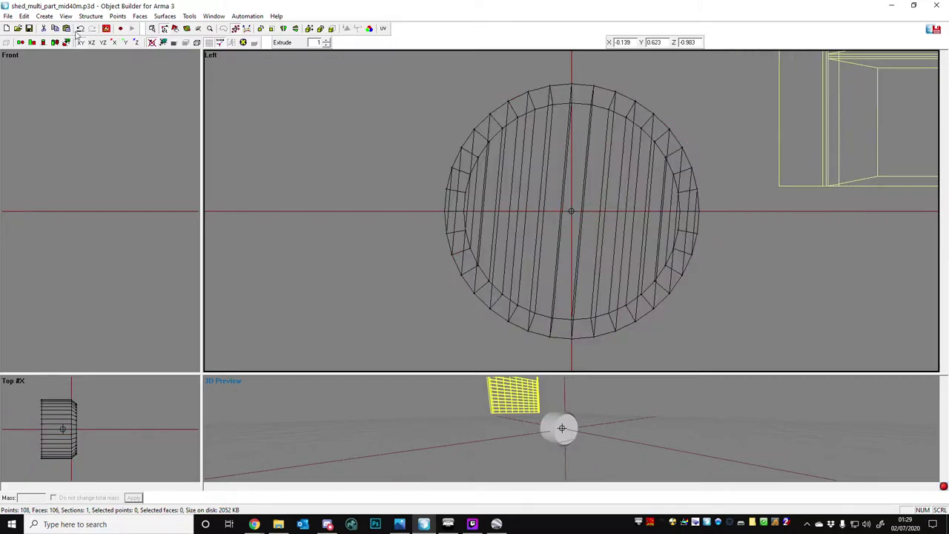
{"action": "left_click", "coordinate": [44, 15]}
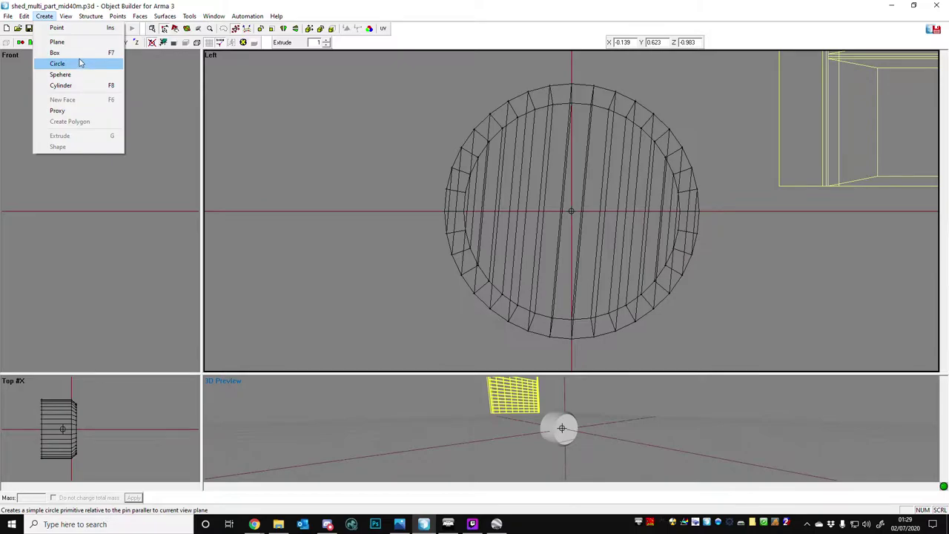
{"action": "left_click", "coordinate": [39, 397]}
{"action": "left_click_drag", "start_coordinate": [39, 398], "coordinate": [127, 456]}
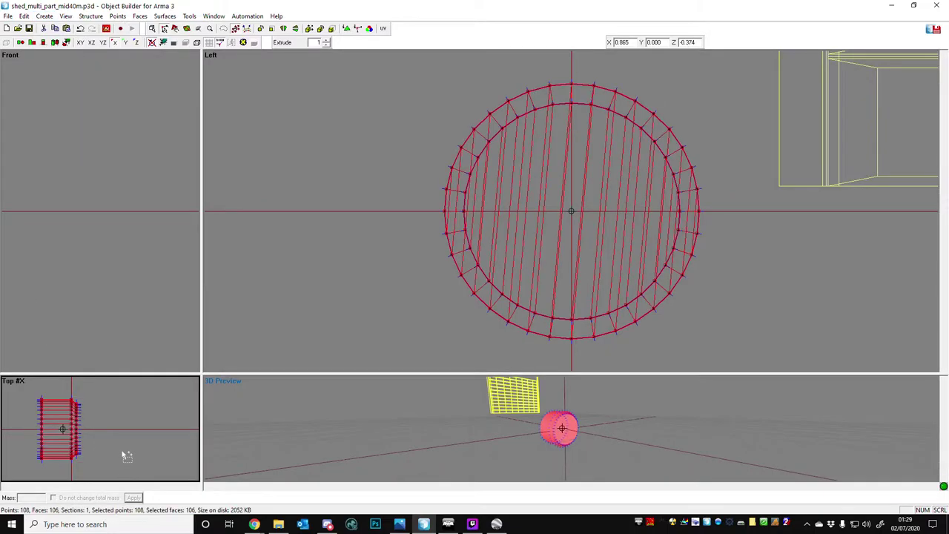
Create a six-segment cylinder in the Left view with radius 0.5, Size Z 1 and one Z segment, centred to the pin.
{"action": "left_click", "coordinate": [265, 106]}
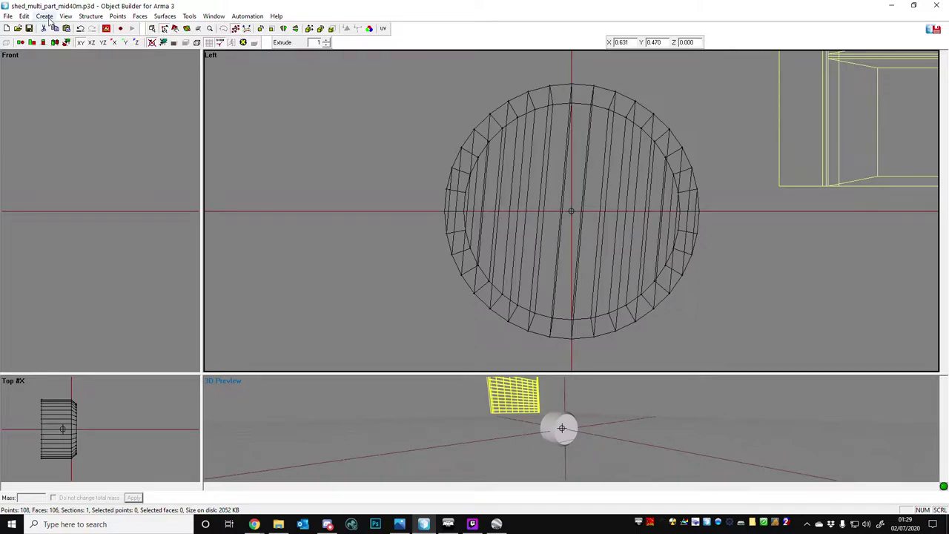
{"action": "left_click", "coordinate": [47, 16]}
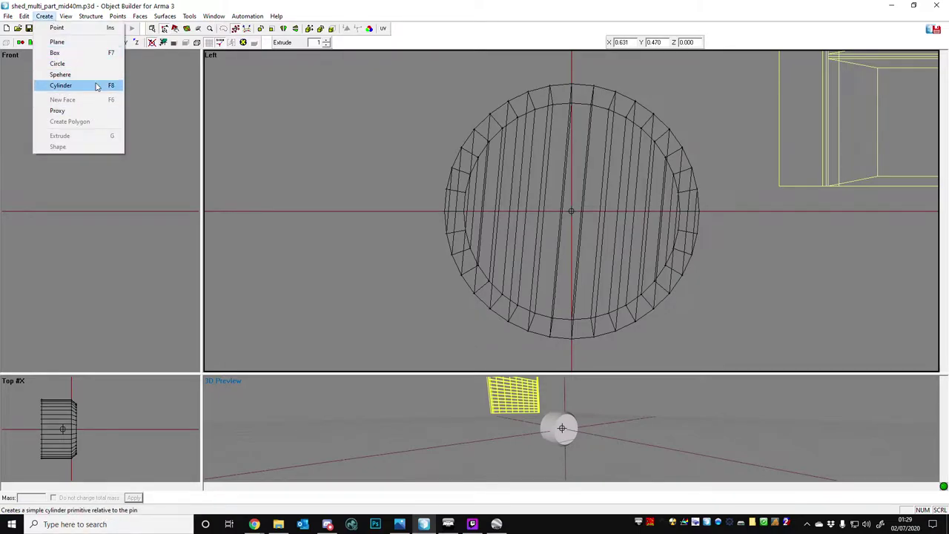
{"action": "left_click", "coordinate": [97, 87]}
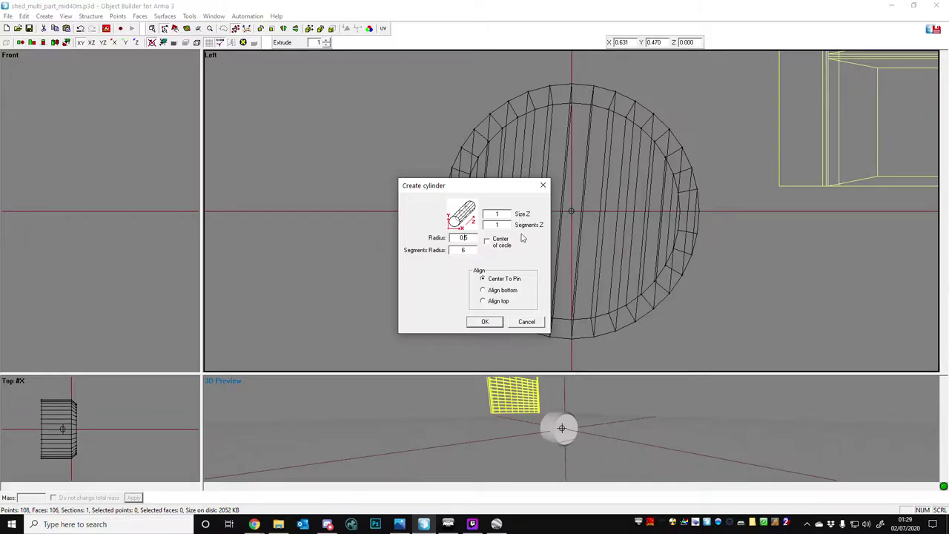
{"action": "left_click", "coordinate": [485, 322]}
{"action": "scroll", "coordinate": [718, 222], "scroll_direction": "up", "scroll_amount": 1}
{"action": "scroll", "coordinate": [643, 213], "scroll_direction": "down", "scroll_amount": 1}
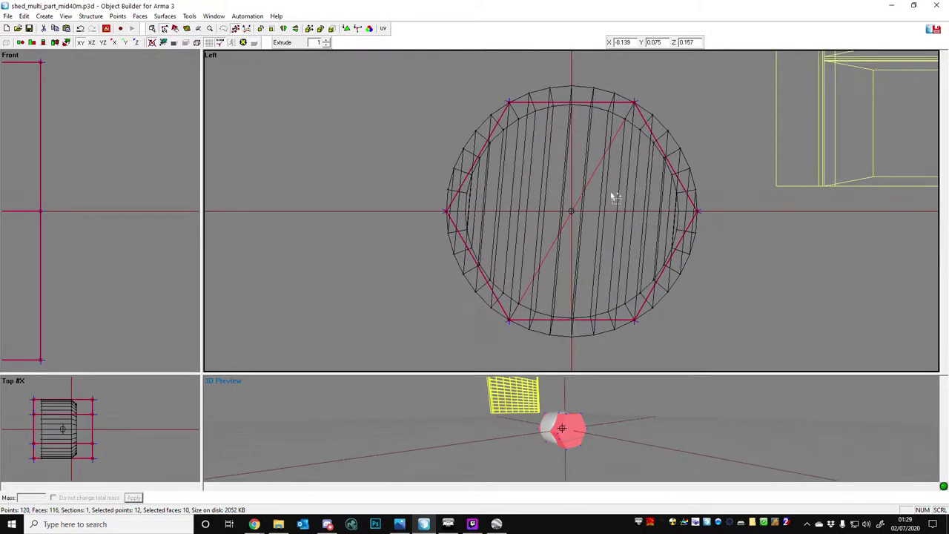
Switch to Chrome to examine the metric hex nut drawing, and return to Object Builder.
{"action": "left_click", "coordinate": [254, 525]}
{"action": "left_click", "coordinate": [248, 493]}
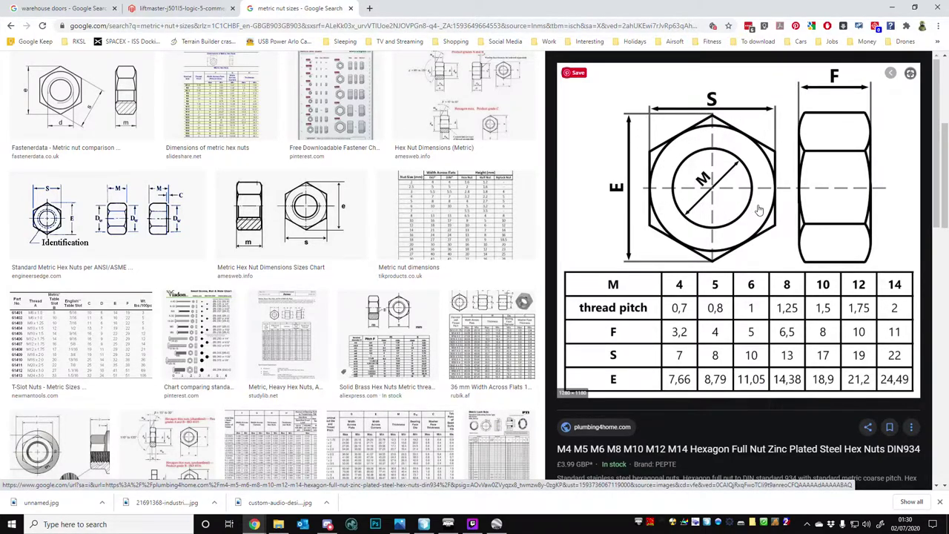
{"action": "left_click", "coordinate": [423, 524]}
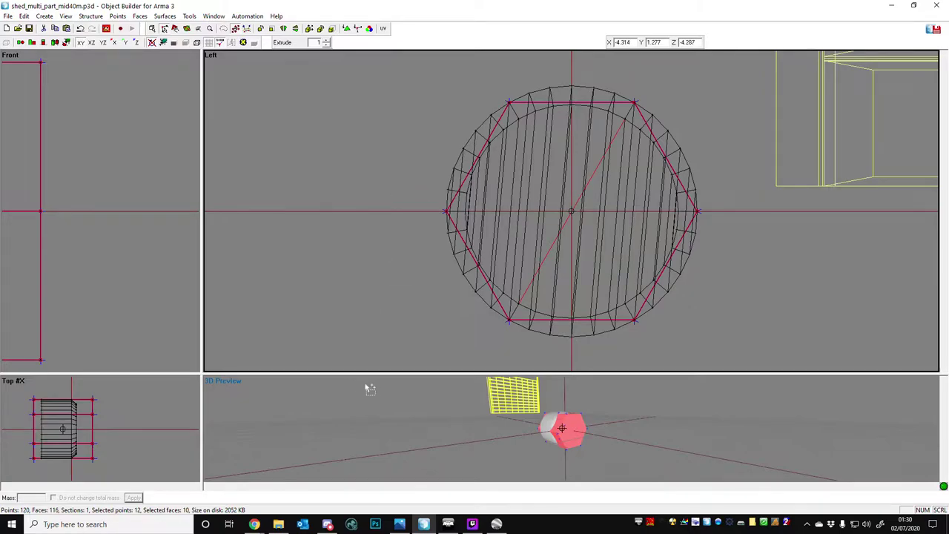
Carve the chamfered cylinder with the selected six-sided cylinder, and delete the six-sided cylinder.
{"action": "left_click_drag", "start_coordinate": [388, 374], "coordinate": [340, 188]}
{"action": "scroll", "coordinate": [417, 242], "scroll_direction": "up", "scroll_amount": 3}
{"action": "scroll", "coordinate": [436, 224], "scroll_direction": "down", "scroll_amount": 2}
{"action": "mouse_move", "coordinate": [461, 273]}
{"action": "right_mouse_down"}
{"action": "mouse_move", "coordinate": [446, 274]}
{"action": "mouse_move", "coordinate": [461, 273]}
{"action": "right_mouse_up"}
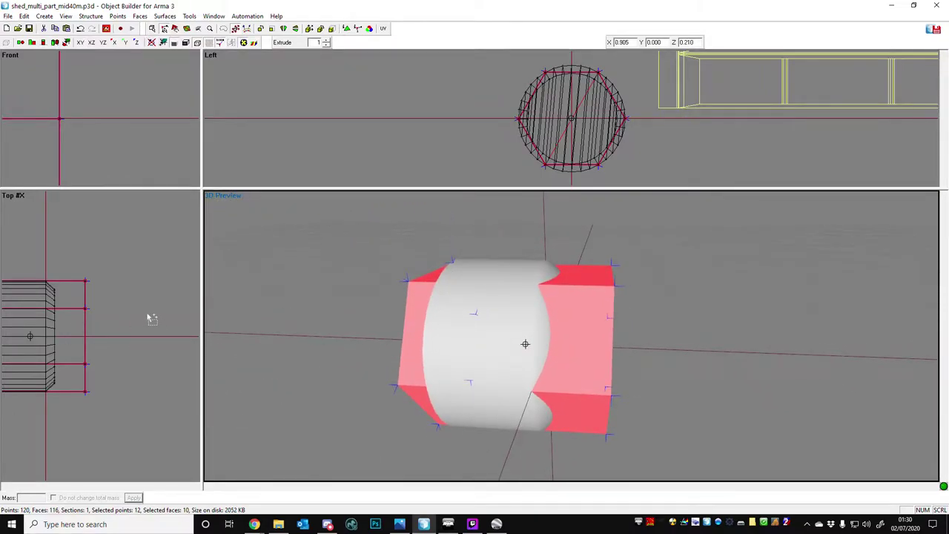
{"action": "right_click_drag", "start_coordinate": [399, 303], "coordinate": [401, 303]}
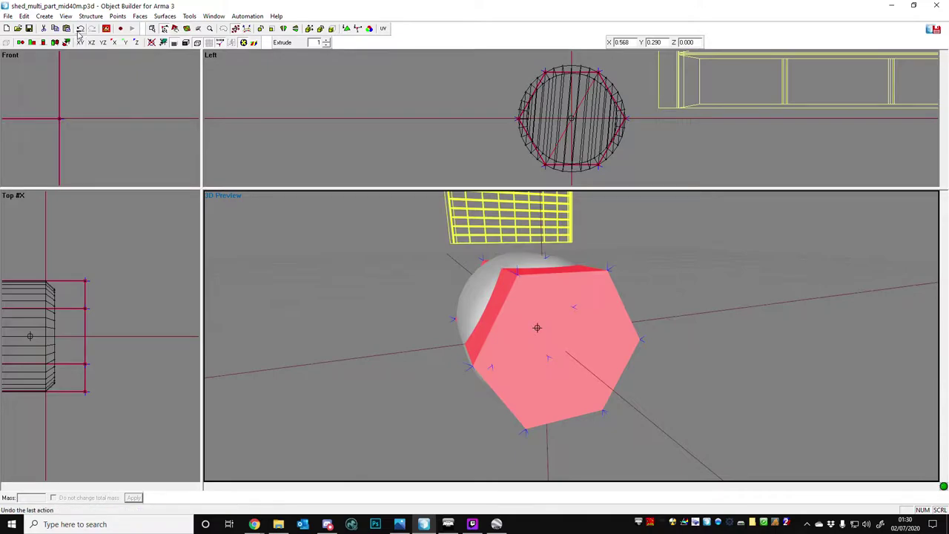
{"action": "left_click", "coordinate": [45, 17]}
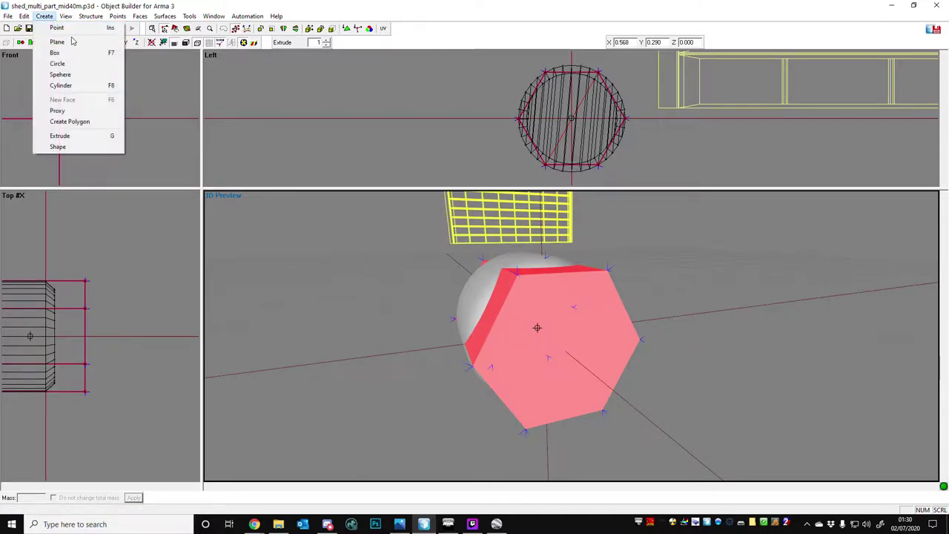
{"action": "mouse_move", "coordinate": [86, 17]}
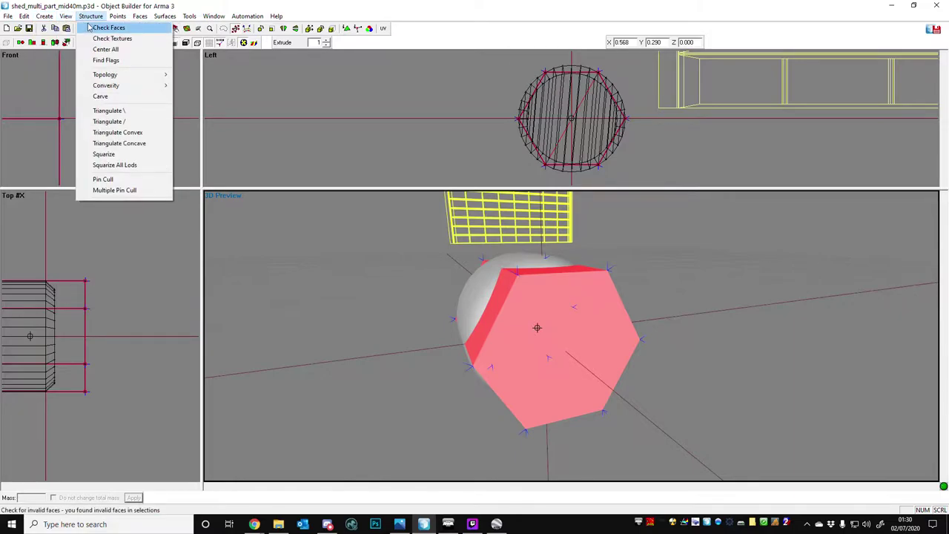
{"action": "left_click", "coordinate": [100, 96]}
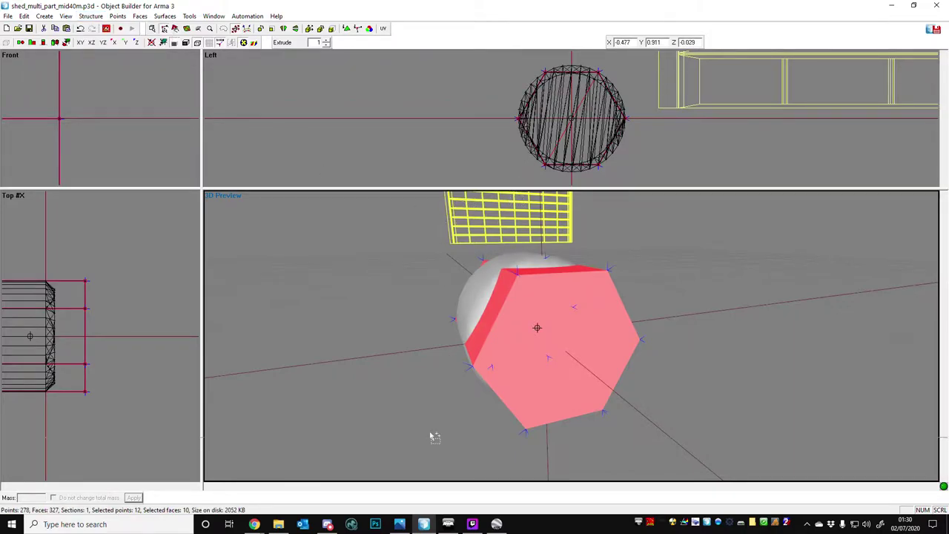
{"action": "left_click_drag", "start_coordinate": [432, 188], "coordinate": [431, 436]}
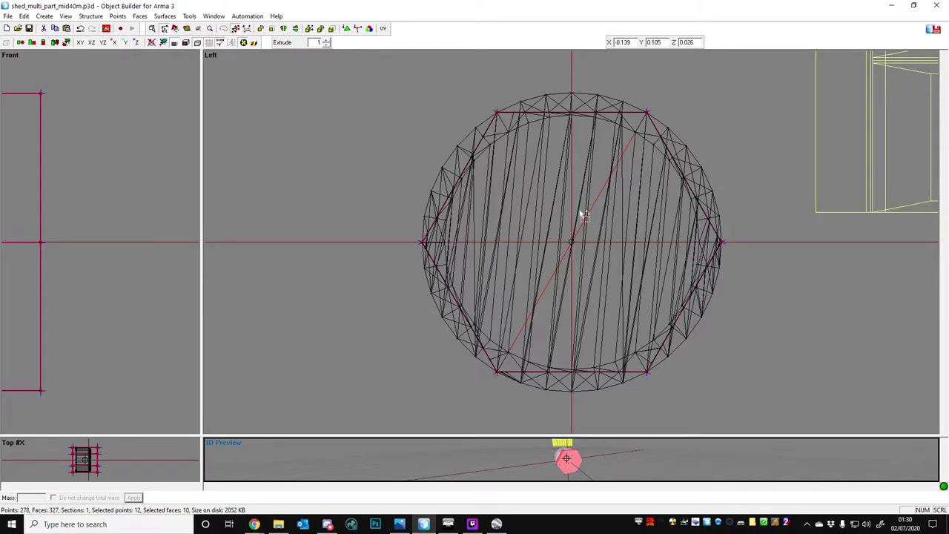
{"action": "key", "text": "Delete"}
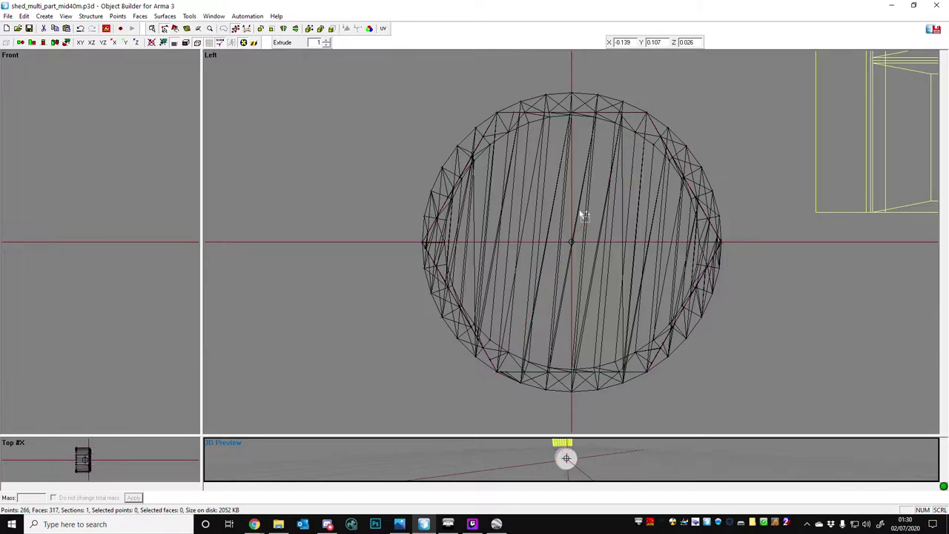
Delete the rim points above the hexagon's upper flat in the Left view.
{"action": "left_click", "coordinate": [163, 28]}
{"action": "left_click_drag", "start_coordinate": [416, 72], "coordinate": [678, 102]}
{"action": "left_click_drag", "start_coordinate": [488, 111], "coordinate": [702, 117]}
{"action": "scroll", "coordinate": [679, 125], "scroll_direction": "up", "scroll_amount": 3}
{"action": "scroll", "coordinate": [741, 223], "scroll_direction": "up", "scroll_amount": 1}
{"action": "scroll", "coordinate": [701, 309], "scroll_direction": "up", "scroll_amount": 1}
{"action": "left_click", "coordinate": [668, 316]}
{"action": "left_click_drag", "start_coordinate": [315, 158], "coordinate": [858, 230]}
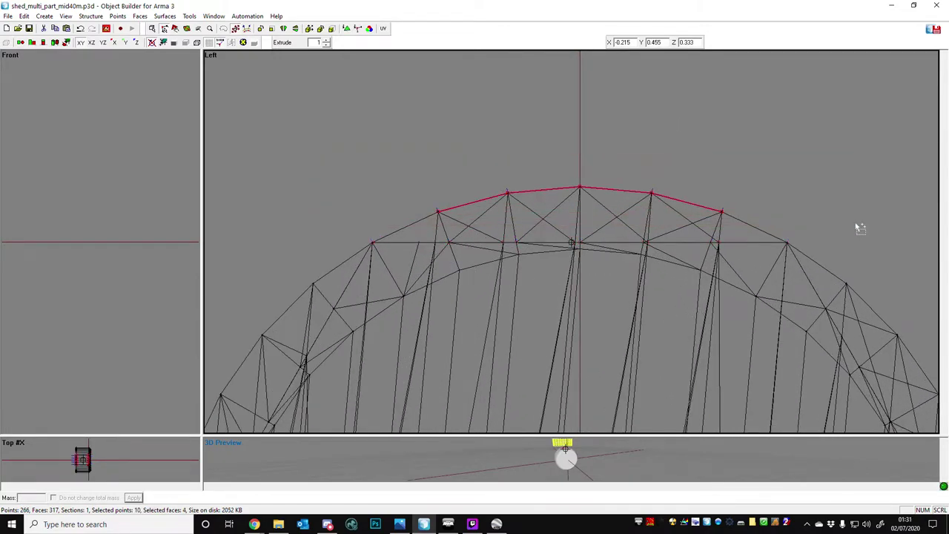
{"action": "left_click", "coordinate": [858, 226]}
Delete the rim points below the hexagon's lower flat in the Left view.
{"action": "scroll", "coordinate": [687, 164], "scroll_direction": "down", "scroll_amount": 3}
{"action": "scroll", "coordinate": [593, 223], "scroll_direction": "down", "scroll_amount": 1}
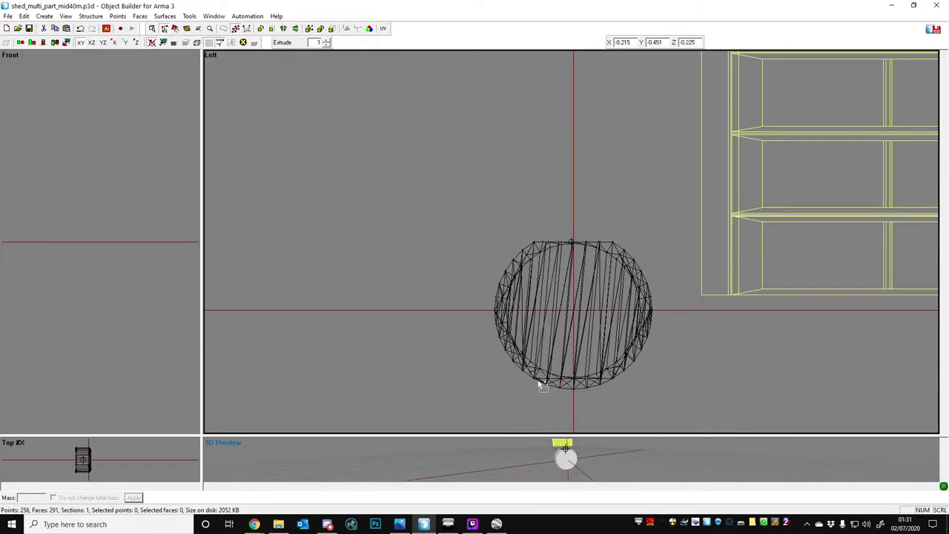
{"action": "left_click_drag", "start_coordinate": [713, 428], "coordinate": [716, 428]}
{"action": "key", "text": "Delete"}
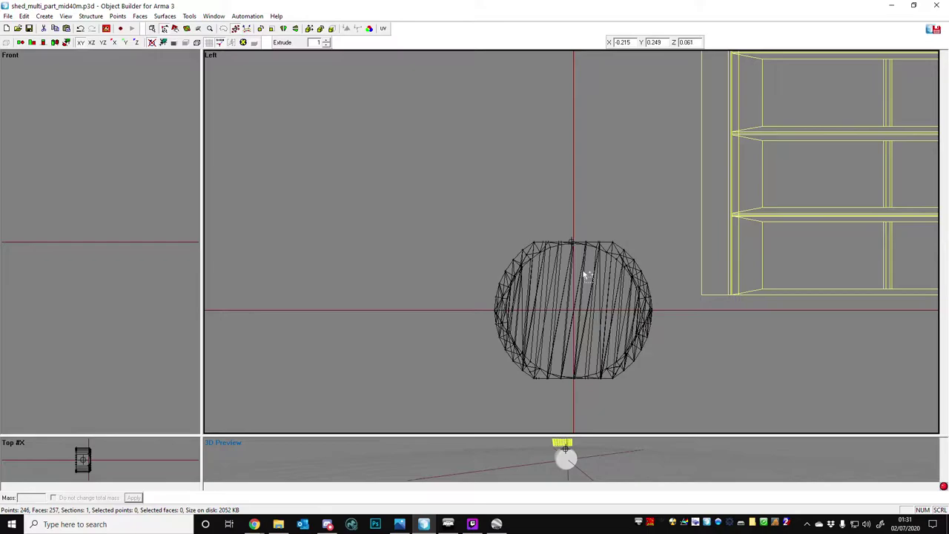
Delete the rim points outside the hexagon's upper-left flat in the Left view.
{"action": "scroll", "coordinate": [579, 273], "scroll_direction": "up", "scroll_amount": 1}
{"action": "scroll", "coordinate": [491, 260], "scroll_direction": "up", "scroll_amount": 1}
{"action": "scroll", "coordinate": [452, 264], "scroll_direction": "up", "scroll_amount": 1}
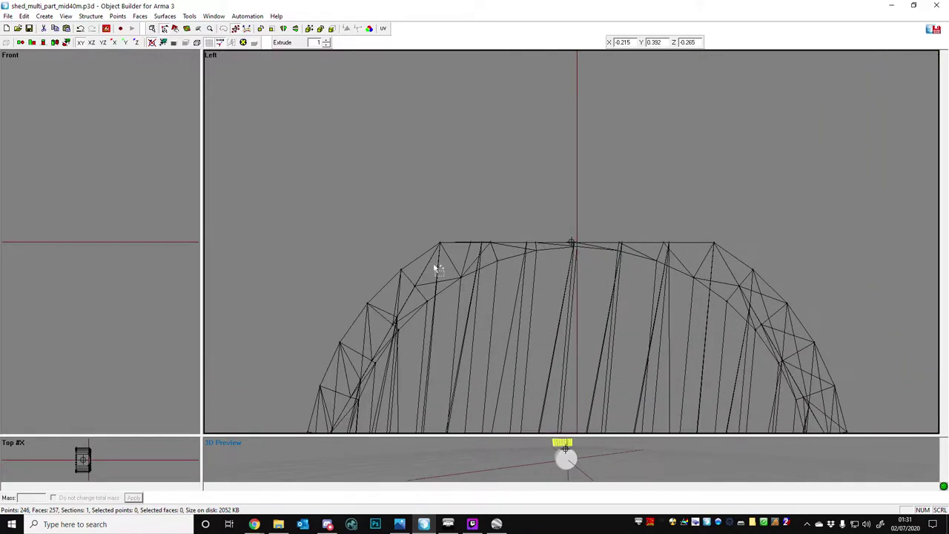
{"action": "scroll", "coordinate": [448, 236], "scroll_direction": "down", "scroll_amount": 2}
{"action": "left_click_drag", "start_coordinate": [456, 221], "coordinate": [678, 271]}
{"action": "scroll", "coordinate": [405, 294], "scroll_direction": "up", "scroll_amount": 1}
{"action": "left_click_drag", "start_coordinate": [381, 253], "coordinate": [432, 278]}
{"action": "left_click_drag", "start_coordinate": [370, 272], "coordinate": [413, 304], "text": "ctrl"}
{"action": "left_click_drag", "start_coordinate": [344, 318], "coordinate": [365, 380], "text": "ctrl"}
{"action": "left_click_drag", "start_coordinate": [340, 391], "coordinate": [362, 420], "text": "ctrl"}
{"action": "key", "text": "Delete"}
Delete the rim points outside the hexagon's lower-left flat in the Left view.
{"action": "scroll", "coordinate": [416, 312], "scroll_direction": "down", "scroll_amount": 5}
{"action": "left_click_drag", "start_coordinate": [517, 267], "coordinate": [583, 381]}
{"action": "scroll", "coordinate": [547, 275], "scroll_direction": "up", "scroll_amount": 5}
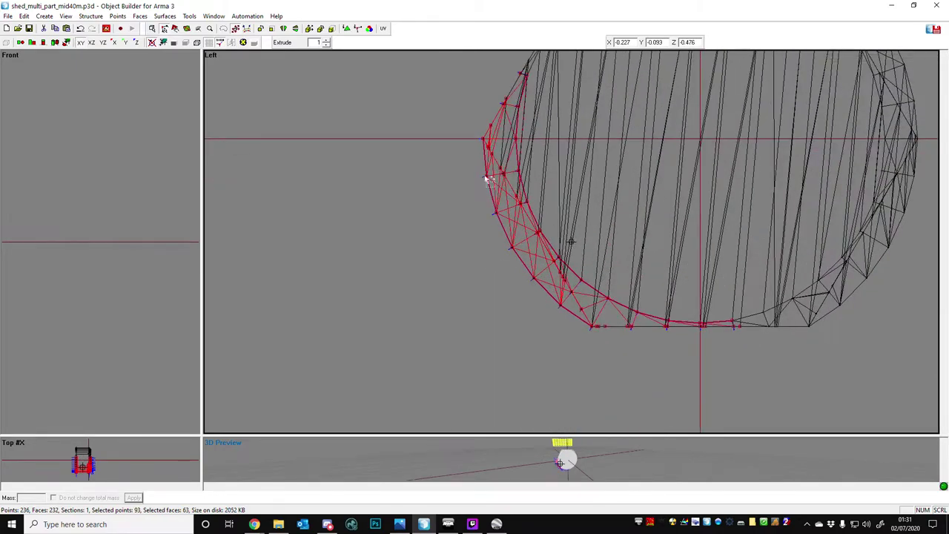
{"action": "left_click_drag", "start_coordinate": [477, 172], "coordinate": [573, 318]}
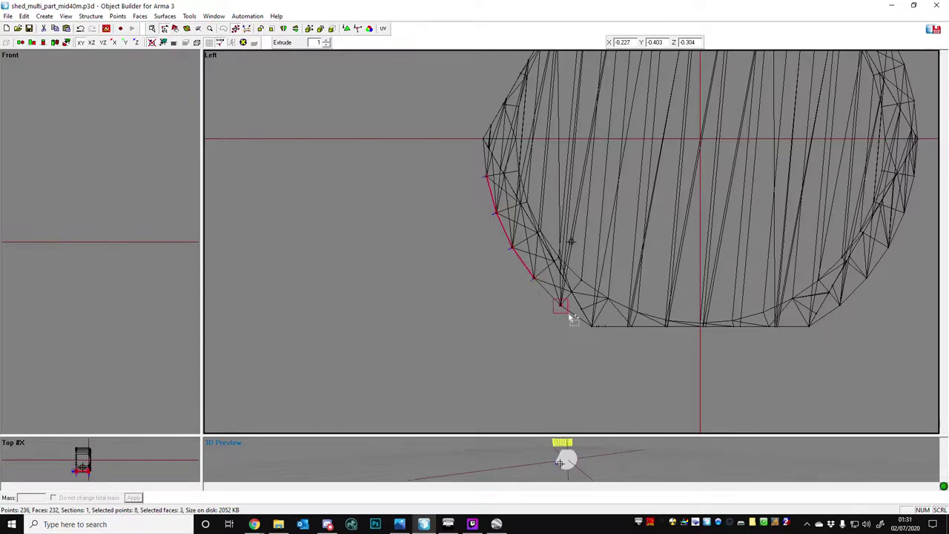
{"action": "key", "text": "Delete"}
Delete the rim points outside the hexagon's lower-right flat in the Left view.
{"action": "left_click_drag", "start_coordinate": [834, 289], "coordinate": [854, 323]}
{"action": "left_click_drag", "start_coordinate": [858, 255], "coordinate": [883, 331], "text": "ctrl"}
{"action": "left_click_drag", "start_coordinate": [885, 216], "coordinate": [895, 259], "text": "ctrl"}
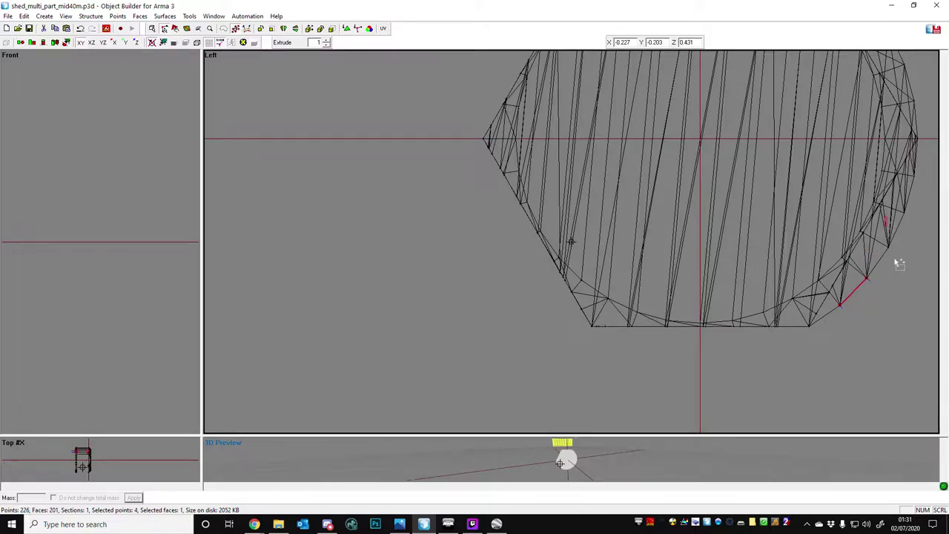
{"action": "left_click_drag", "start_coordinate": [893, 196], "coordinate": [929, 249]}
{"action": "left_click_drag", "start_coordinate": [907, 174], "coordinate": [933, 200]}
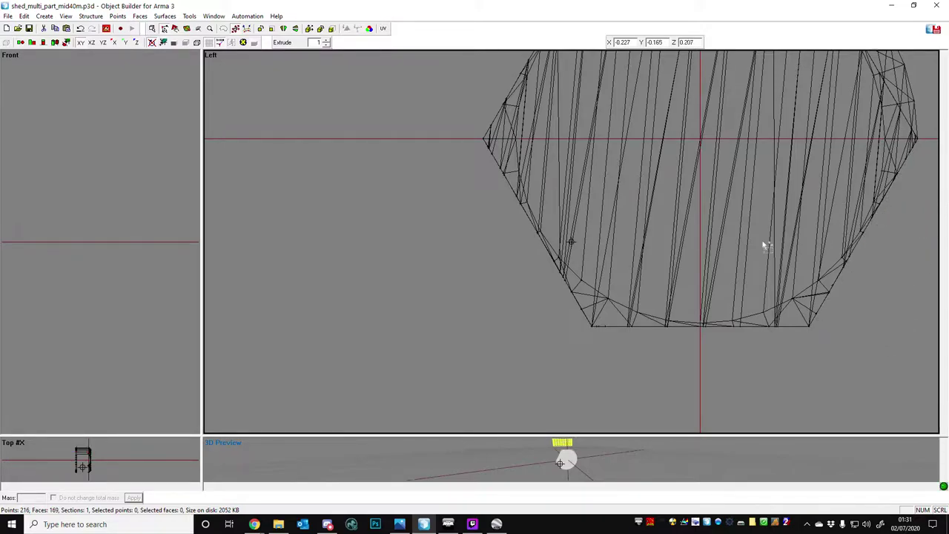
Delete the rim points outside the hexagon's upper-right flat in the Left view.
{"action": "scroll", "coordinate": [764, 246], "scroll_direction": "down", "scroll_amount": 3}
{"action": "left_click_drag", "start_coordinate": [710, 97], "coordinate": [732, 112]}
{"action": "key", "text": "shift+c"}
{"action": "key", "text": "c"}
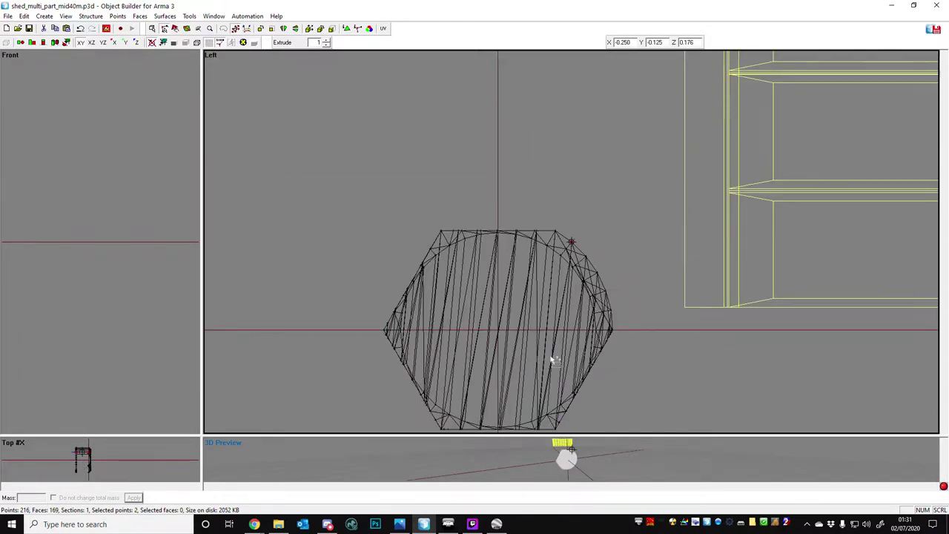
{"action": "scroll", "coordinate": [544, 363], "scroll_direction": "up", "scroll_amount": 2}
{"action": "left_click_drag", "start_coordinate": [586, 253], "coordinate": [662, 369], "text": "ctrl"}
{"action": "key", "text": "Delete"}
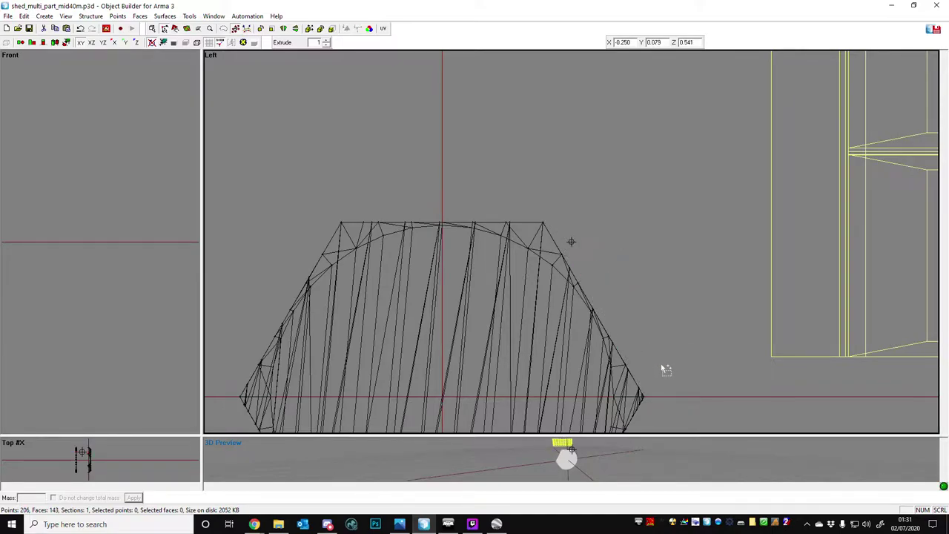
Delete the points forming the hexagon's left corner in the Left view.
{"action": "scroll", "coordinate": [490, 256], "scroll_direction": "down", "scroll_amount": 2}
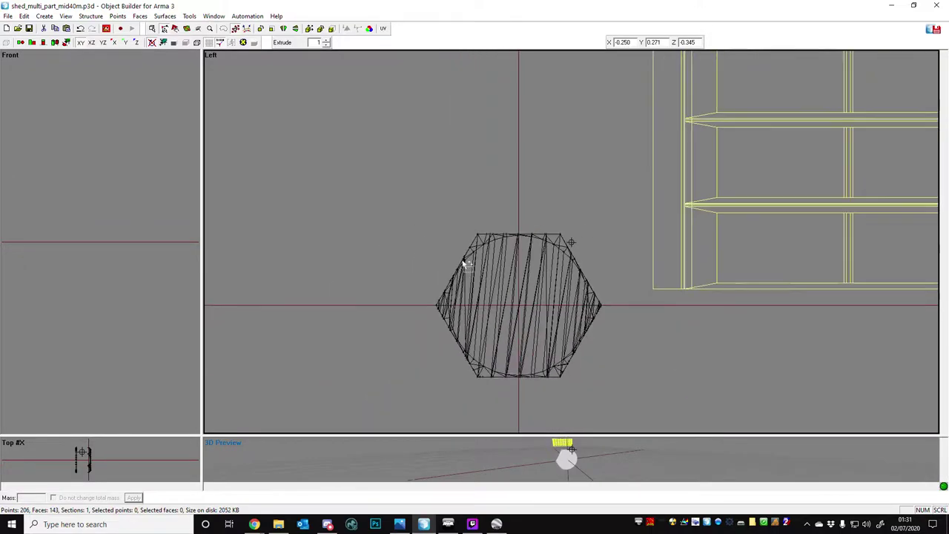
{"action": "scroll", "coordinate": [420, 223], "scroll_direction": "up", "scroll_amount": 2}
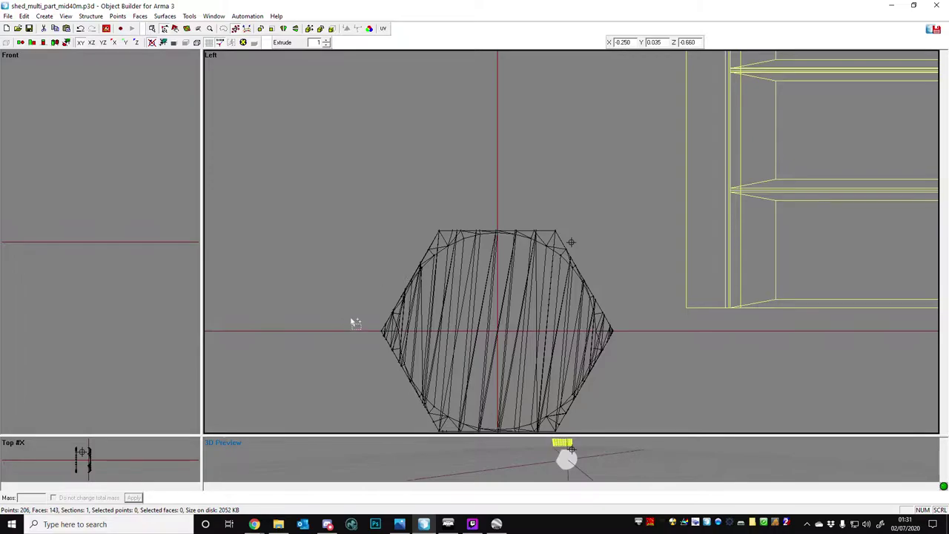
{"action": "left_click_drag", "start_coordinate": [371, 294], "coordinate": [386, 333]}
{"action": "scroll", "coordinate": [520, 240], "scroll_direction": "up", "scroll_amount": 3}
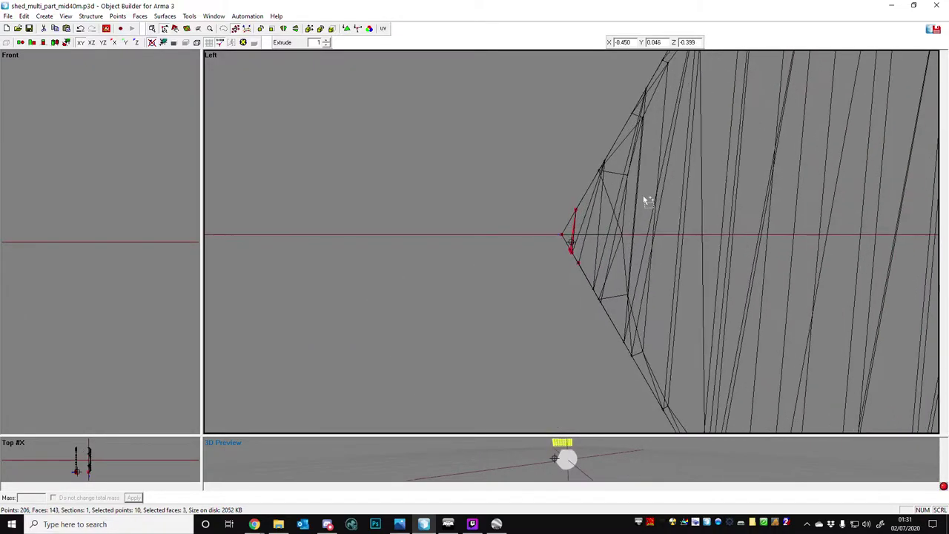
{"action": "scroll", "coordinate": [601, 239], "scroll_direction": "up", "scroll_amount": 2}
{"action": "scroll", "coordinate": [531, 284], "scroll_direction": "down", "scroll_amount": 3}
{"action": "left_click_drag", "start_coordinate": [549, 136], "coordinate": [615, 329]}
{"action": "key", "text": "Delete"}
Delete the remaining outer points along the hexagon's upper-left side, outside the circular face.
{"action": "scroll", "coordinate": [572, 275], "scroll_direction": "down", "scroll_amount": 3}
{"action": "left_click_drag", "start_coordinate": [592, 143], "coordinate": [605, 181]}
{"action": "left_click_drag", "start_coordinate": [612, 135], "coordinate": [622, 152], "text": "ctrl"}
{"action": "left_click_drag", "start_coordinate": [621, 109], "coordinate": [642, 127], "text": "ctrl"}
{"action": "left_click_drag", "start_coordinate": [671, 64], "coordinate": [665, 83], "text": "ctrl"}
{"action": "key", "text": "Delete"}
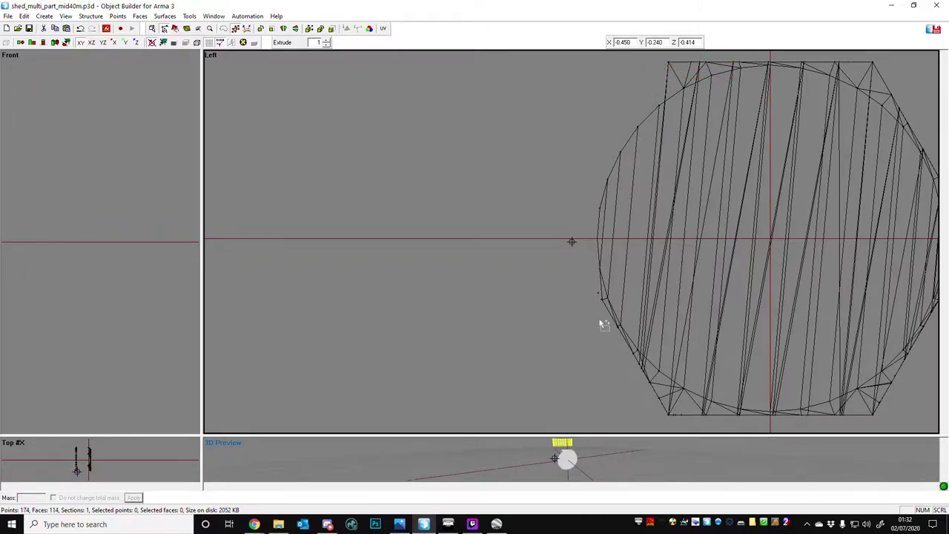
Delete the outer points outside the circular face along the hexagon's lower-left, lower and lower-right sides.
{"action": "left_click_drag", "start_coordinate": [591, 292], "coordinate": [886, 417]}
{"action": "key", "text": "Delete"}
{"action": "key", "text": "Delete"}
{"action": "key", "text": "Delete"}
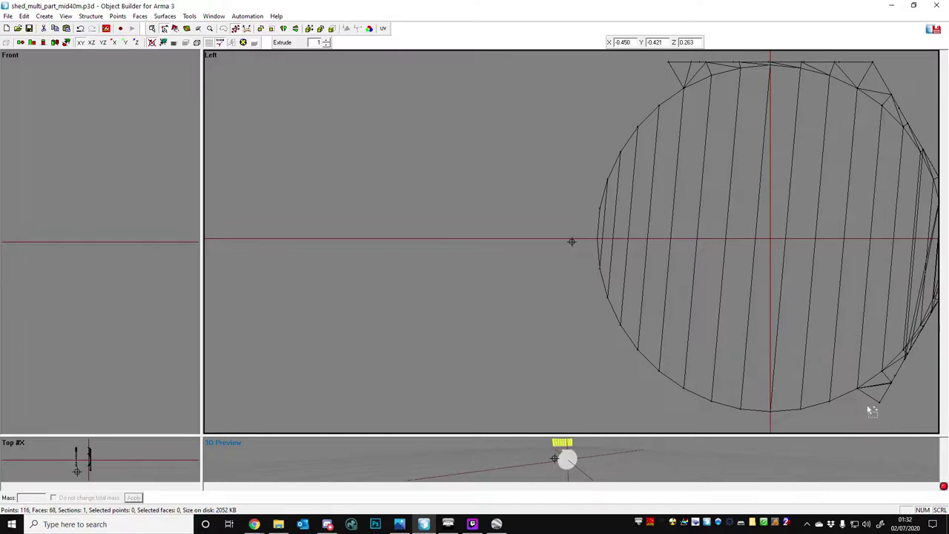
{"action": "left_click_drag", "start_coordinate": [865, 378], "coordinate": [911, 423]}
{"action": "key", "text": "Delete"}
{"action": "left_click_drag", "start_coordinate": [903, 353], "coordinate": [931, 386]}
{"action": "key", "text": "Delete"}
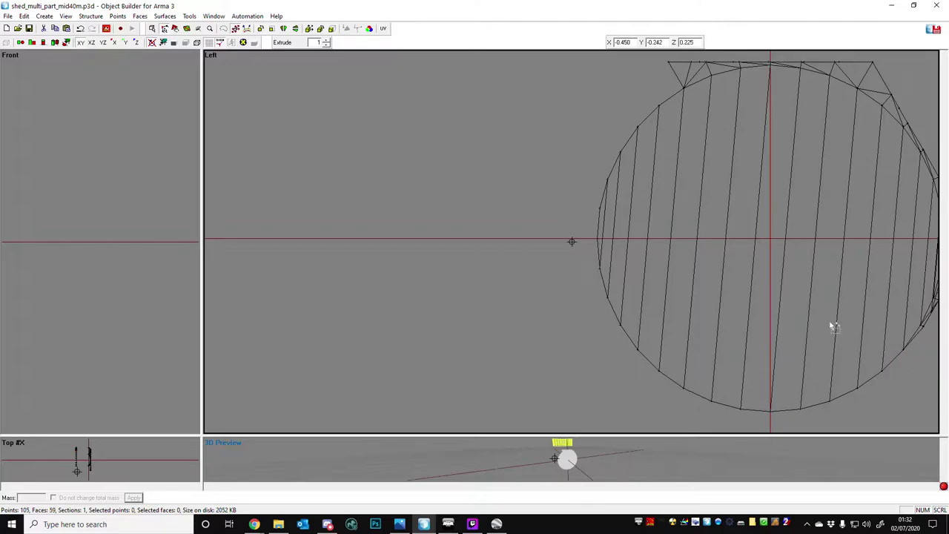
Delete the points forming the hexagon's right corner and the leftover points just below it.
{"action": "scroll", "coordinate": [767, 322], "scroll_direction": "down", "scroll_amount": 4}
{"action": "left_click_drag", "start_coordinate": [765, 201], "coordinate": [826, 317]}
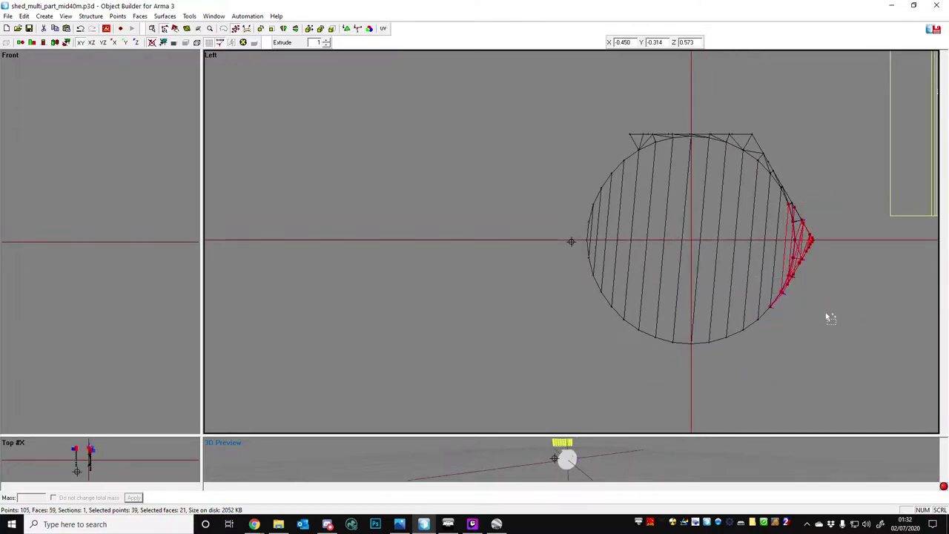
{"action": "scroll", "coordinate": [742, 262], "scroll_direction": "up", "scroll_amount": 5}
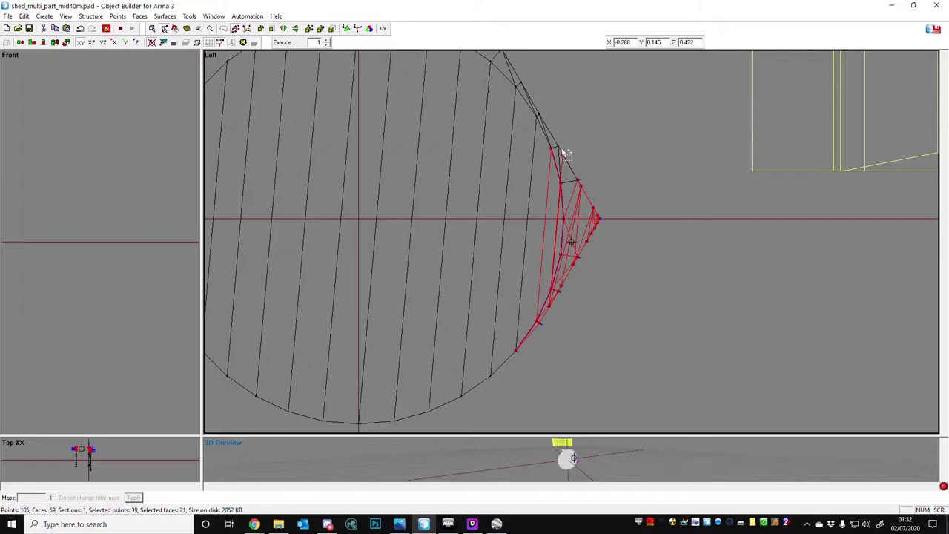
{"action": "left_click", "coordinate": [576, 170]}
{"action": "left_click_drag", "start_coordinate": [569, 169], "coordinate": [638, 339]}
{"action": "key", "text": "Delete"}
{"action": "left_click_drag", "start_coordinate": [555, 282], "coordinate": [540, 326]}
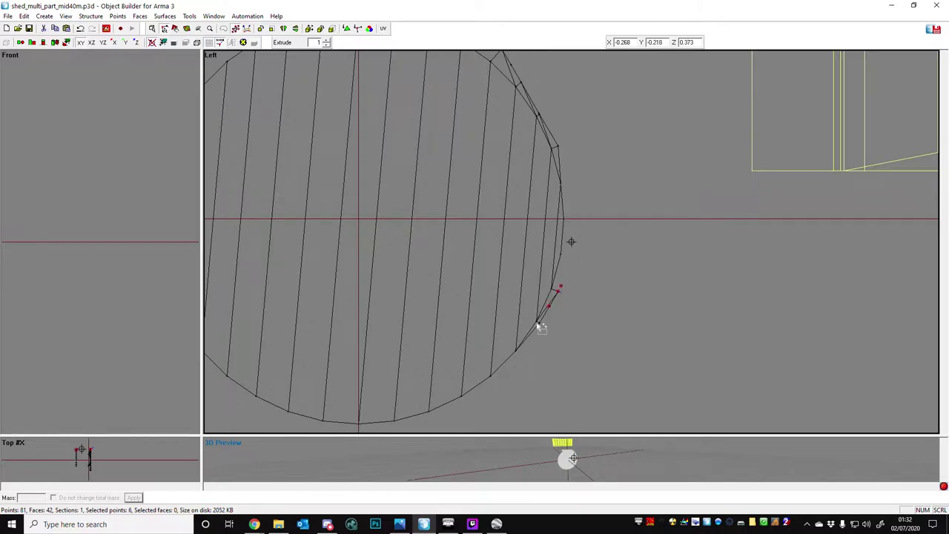
{"action": "key", "text": "Delete"}
Delete the remaining outer points along the hexagon's upper-right side, outside the circular face.
{"action": "scroll", "coordinate": [564, 245], "scroll_direction": "down", "scroll_amount": 2}
{"action": "left_click_drag", "start_coordinate": [525, 117], "coordinate": [561, 191]}
{"action": "key", "text": "Delete"}
{"action": "key", "text": "Delete"}
{"action": "key", "text": "Delete"}
{"action": "key", "text": "Delete"}
{"action": "scroll", "coordinate": [578, 221], "scroll_direction": "up", "scroll_amount": 1}
{"action": "scroll", "coordinate": [490, 261], "scroll_direction": "down", "scroll_amount": 4}
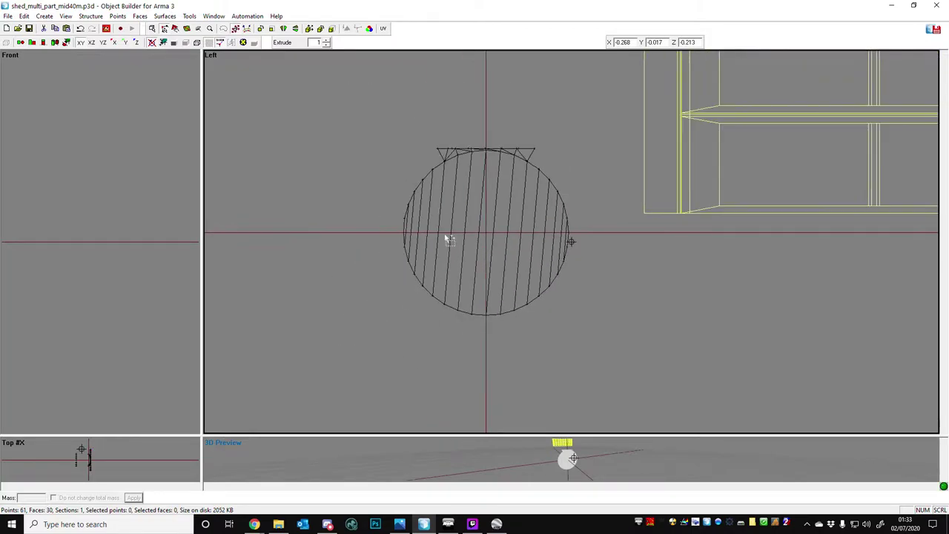
Select the points at the left end of the remaining upper flat in the Left view.
{"action": "left_click_drag", "start_coordinate": [419, 135], "coordinate": [567, 155]}
{"action": "scroll", "coordinate": [549, 178], "scroll_direction": "up", "scroll_amount": 5}
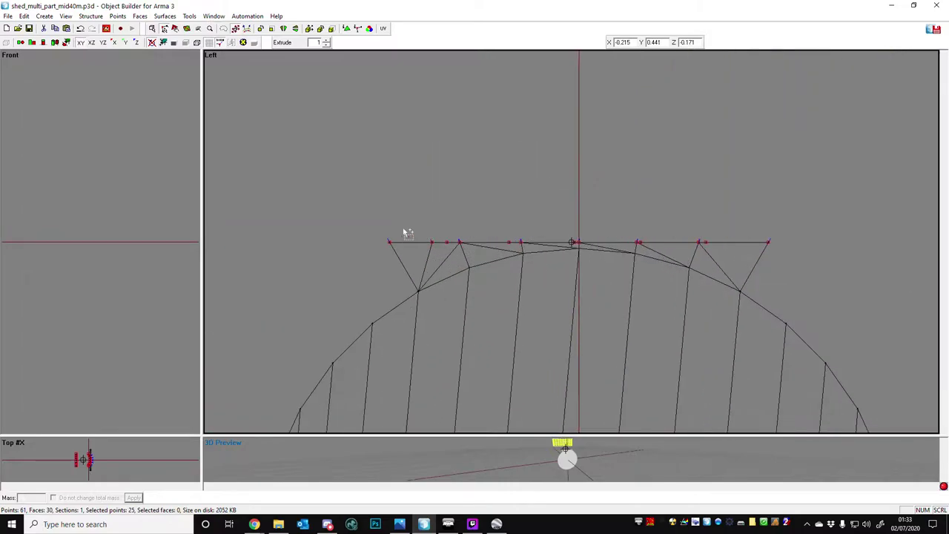
{"action": "left_click_drag", "start_coordinate": [282, 219], "coordinate": [384, 263]}
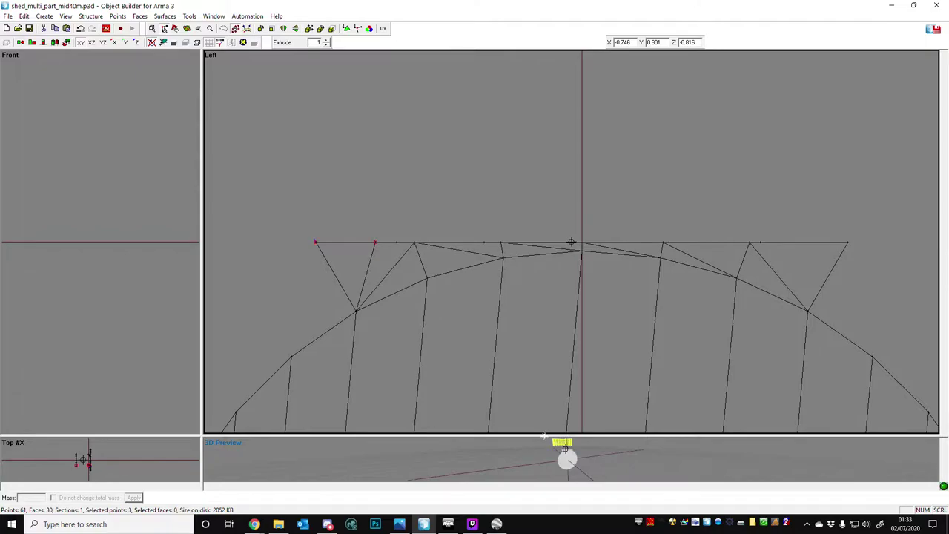
Enlarge the 3D Preview and switch it to wireframe to examine the circular face and remaining upper points.
{"action": "left_click_drag", "start_coordinate": [393, 115], "coordinate": [393, 113]}
{"action": "key", "text": "shift+c"}
{"action": "scroll", "coordinate": [597, 189], "scroll_direction": "up", "scroll_amount": 4}
{"action": "scroll", "coordinate": [596, 181], "scroll_direction": "down", "scroll_amount": 4}
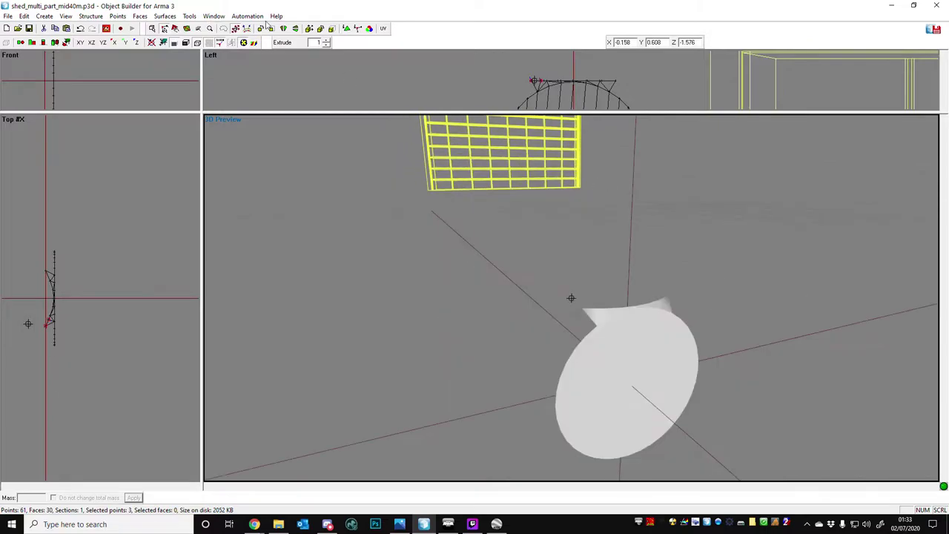
{"action": "left_click", "coordinate": [244, 43]}
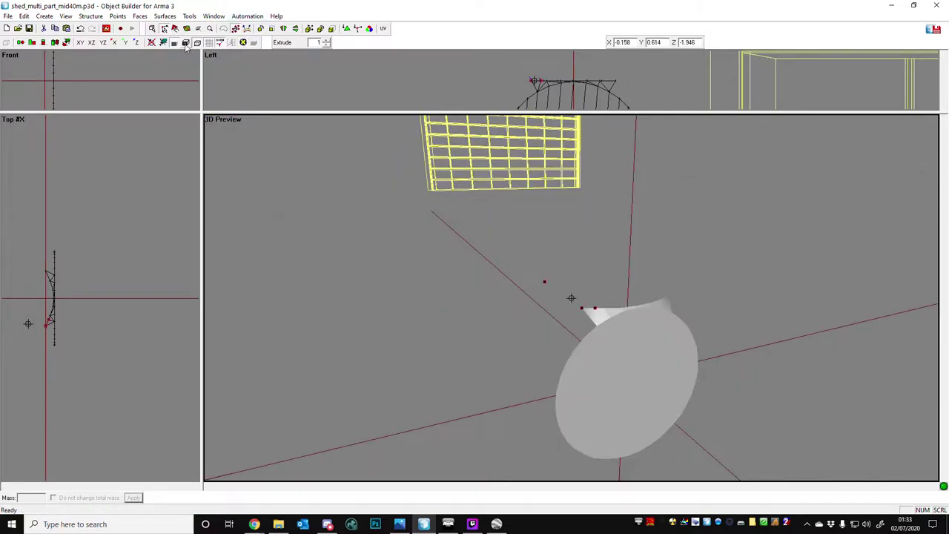
{"action": "left_click", "coordinate": [186, 43]}
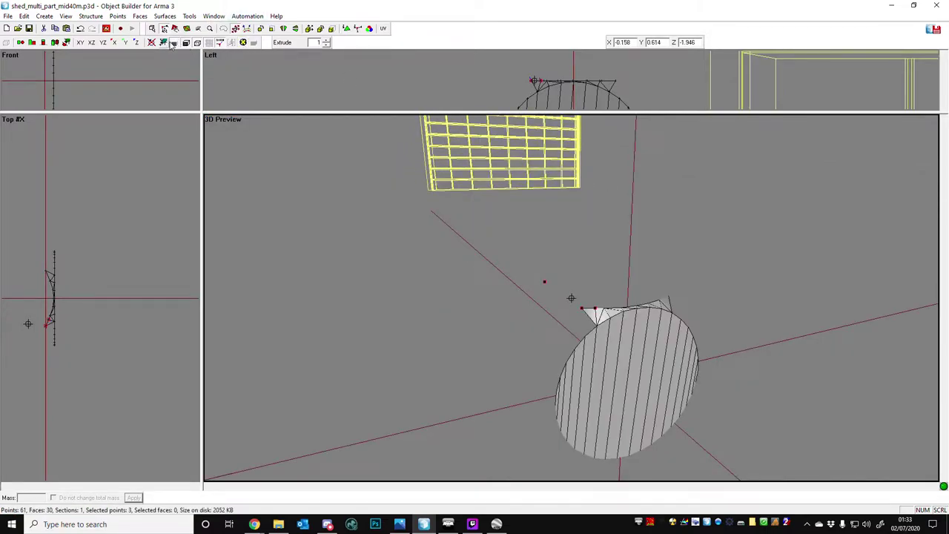
{"action": "left_click", "coordinate": [188, 44]}
{"action": "scroll", "coordinate": [707, 316], "scroll_direction": "up", "scroll_amount": 3}
{"action": "middle_click_drag", "start_coordinate": [655, 269], "coordinate": [655, 269]}
{"action": "right_click_drag", "start_coordinate": [660, 273], "coordinate": [632, 308]}
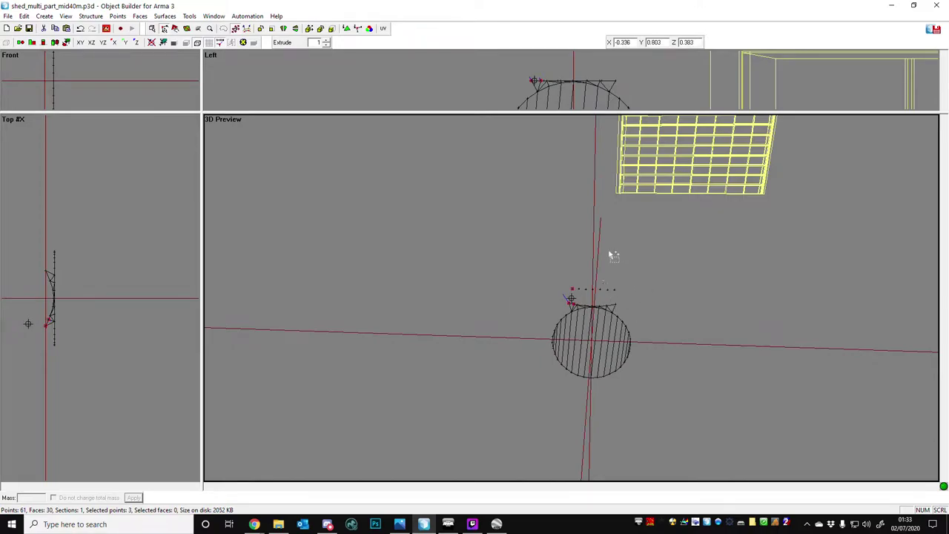
Delete the intermediate points along the rear upper edge, keeping the two corner points.
{"action": "scroll", "coordinate": [727, 300], "scroll_direction": "up", "scroll_amount": 5}
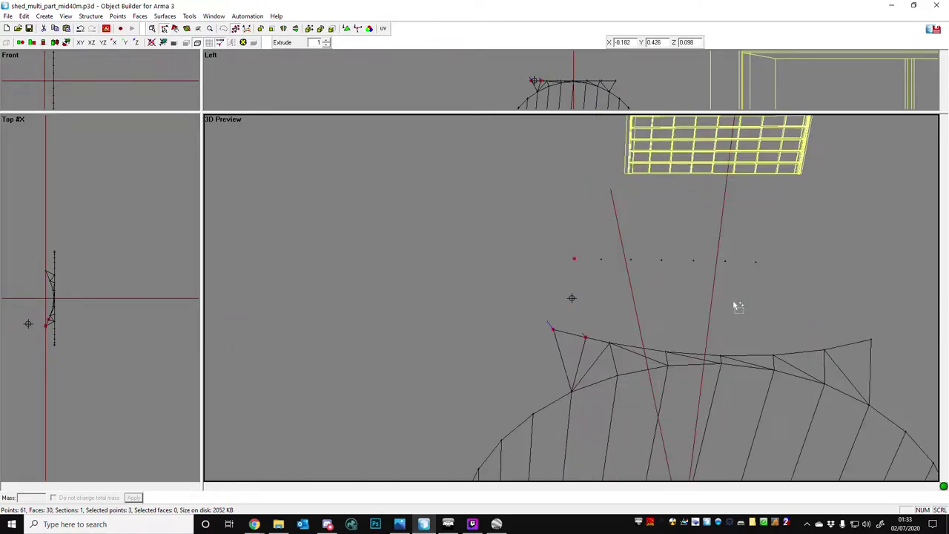
{"action": "left_click_drag", "start_coordinate": [578, 252], "coordinate": [739, 278]}
{"action": "key", "text": "Delete"}
Create a triangular face joining the two rear corner points to the middle point of the front upper edge.
{"action": "left_click_drag", "start_coordinate": [547, 238], "coordinate": [808, 293]}
{"action": "left_click_drag", "start_coordinate": [697, 339], "coordinate": [738, 361], "text": "shift"}
{"action": "key", "text": "ctrl+f"}
{"action": "left_click_drag", "start_coordinate": [721, 226], "coordinate": [759, 315], "text": "ctrl"}
{"action": "left_click_drag", "start_coordinate": [638, 346], "coordinate": [688, 369], "text": "ctrl"}
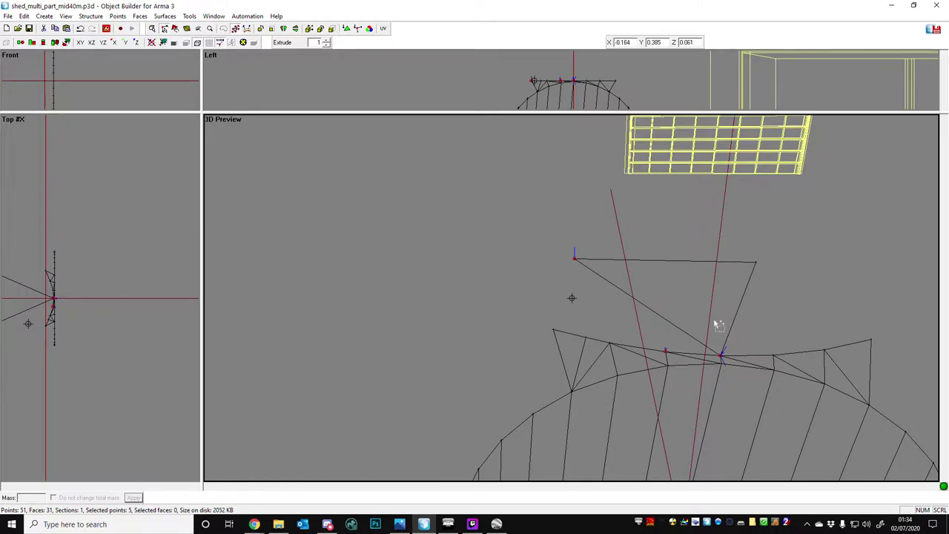
Create a triangular face joining the rear left corner to the middle front-edge point and its left neighbour.
{"action": "left_click_drag", "start_coordinate": [699, 342], "coordinate": [744, 365]}
{"action": "left_click_drag", "start_coordinate": [659, 346], "coordinate": [734, 371]}
{"action": "left_click", "coordinate": [578, 256], "text": "ctrl"}
{"action": "key", "text": "F6"}
{"action": "left_click_drag", "start_coordinate": [558, 253], "coordinate": [606, 293]}
{"action": "left_click_drag", "start_coordinate": [658, 341], "coordinate": [683, 367]}
{"action": "left_click_drag", "start_coordinate": [594, 335], "coordinate": [629, 352]}
Select all geometry and merge nearby points with a minimal allowed distance of 0.0001.
{"action": "scroll", "coordinate": [605, 237], "scroll_direction": "down", "scroll_amount": 5}
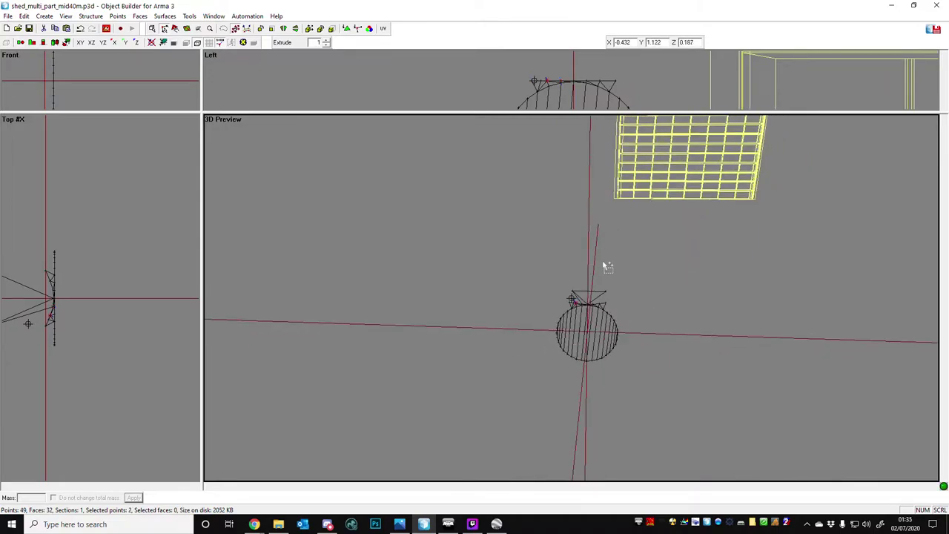
{"action": "scroll", "coordinate": [603, 263], "scroll_direction": "up", "scroll_amount": 3}
{"action": "left_click", "coordinate": [606, 263]}
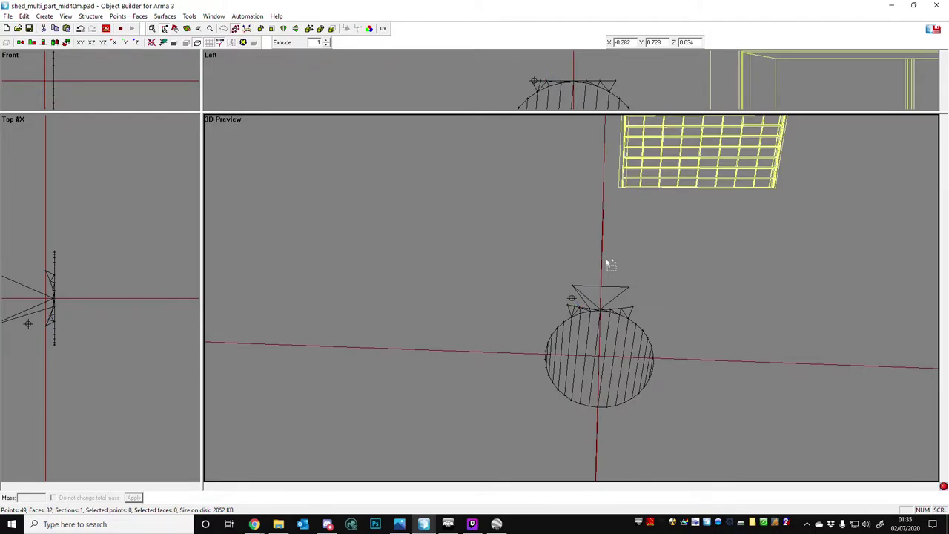
{"action": "key", "text": "ctrl+a"}
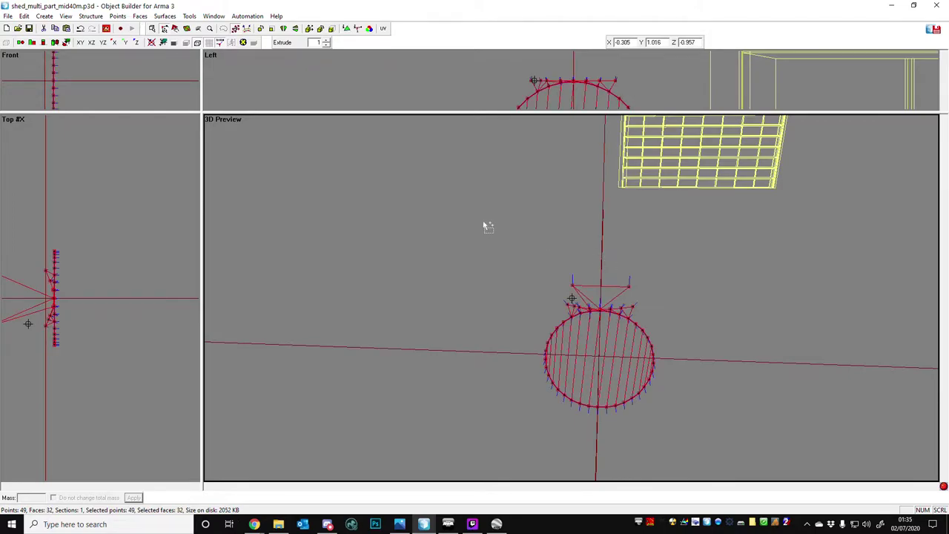
{"action": "right_click_drag", "start_coordinate": [485, 227], "coordinate": [498, 228]}
{"action": "scroll", "coordinate": [578, 197], "scroll_direction": "down", "scroll_amount": 5}
{"action": "right_click_drag", "start_coordinate": [574, 195], "coordinate": [603, 272]}
{"action": "scroll", "coordinate": [602, 270], "scroll_direction": "up", "scroll_amount": 6}
{"action": "scroll", "coordinate": [618, 274], "scroll_direction": "down", "scroll_amount": 1}
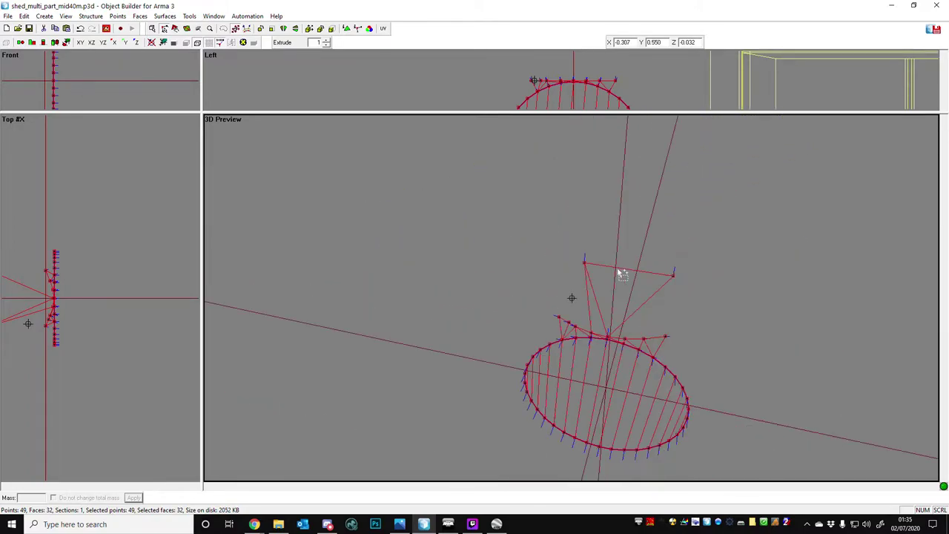
{"action": "left_click", "coordinate": [118, 16]}
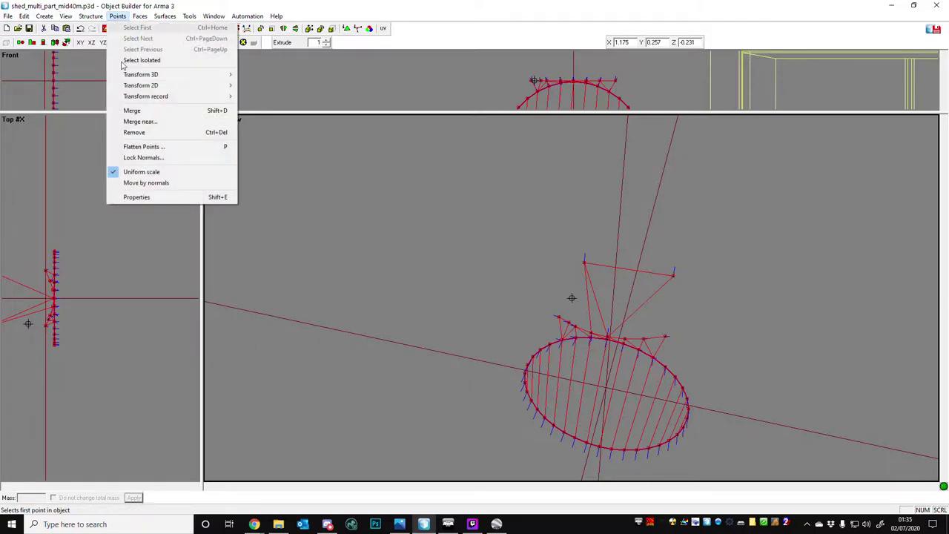
{"action": "left_click", "coordinate": [176, 121]}
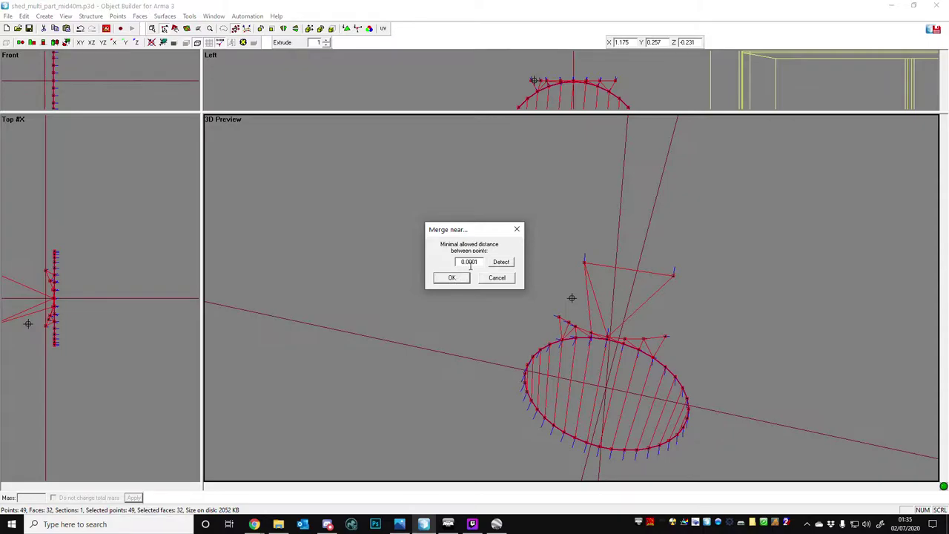
{"action": "left_click", "coordinate": [454, 279]}
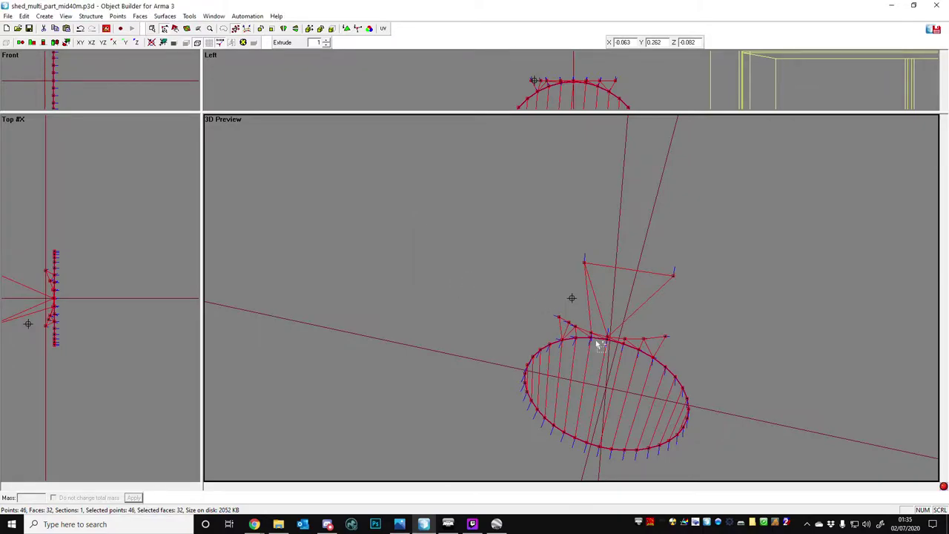
Fill the gap between the rear left corner and three left front-edge points with a face split into two triangles.
{"action": "left_click_drag", "start_coordinate": [564, 279], "coordinate": [587, 236]}
{"action": "mouse_move", "coordinate": [571, 323]}
{"action": "left_mouse_down", "text": "ctrl"}
{"action": "mouse_move", "coordinate": [598, 336]}
{"action": "mouse_move", "coordinate": [573, 326]}
{"action": "left_mouse_up", "text": "ctrl"}
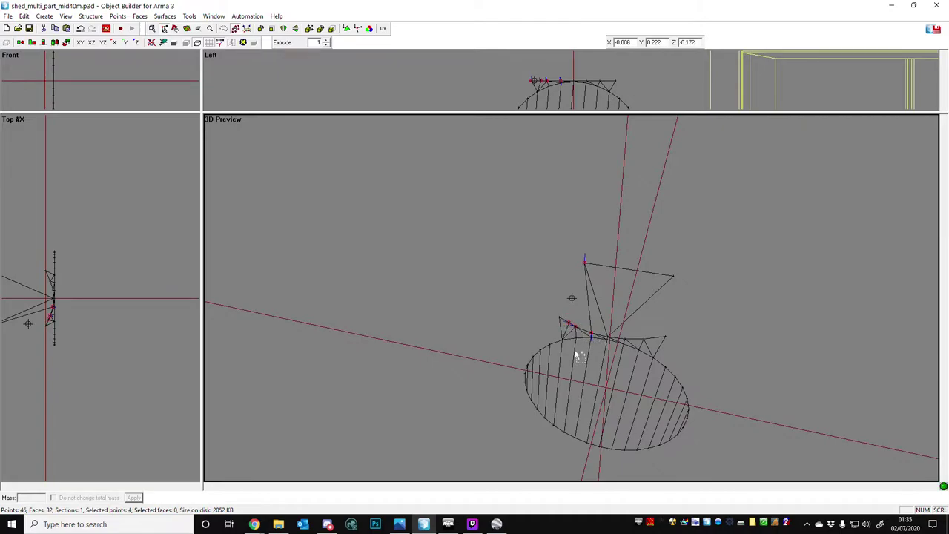
{"action": "key", "text": "Insert"}
{"action": "scroll", "coordinate": [610, 316], "scroll_direction": "up", "scroll_amount": 2}
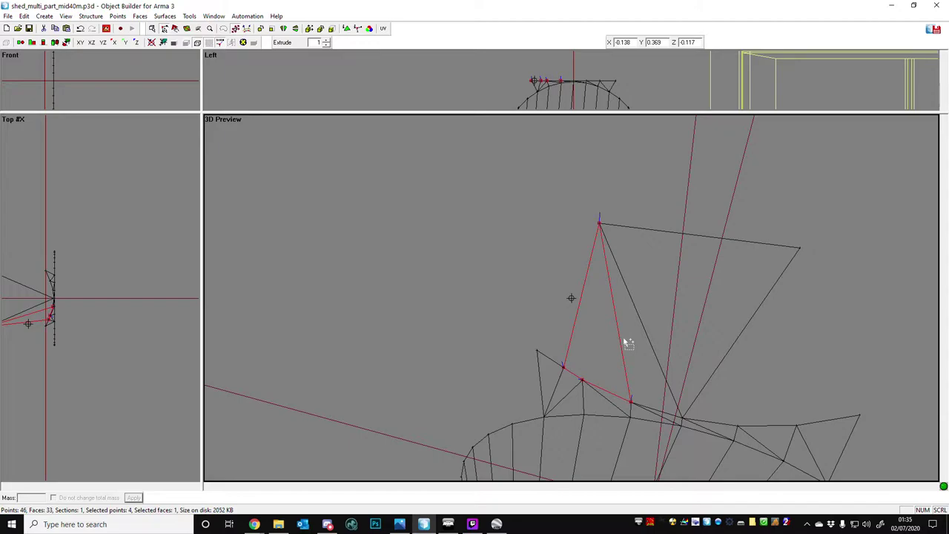
{"action": "key", "text": "ctrl+z"}
{"action": "key", "text": "ctrl+y"}
{"action": "key", "text": "ctrl+n"}
Create a triangular face joining the rear left corner to the two outermost left front-edge points.
{"action": "left_click_drag", "start_coordinate": [474, 191], "coordinate": [651, 247]}
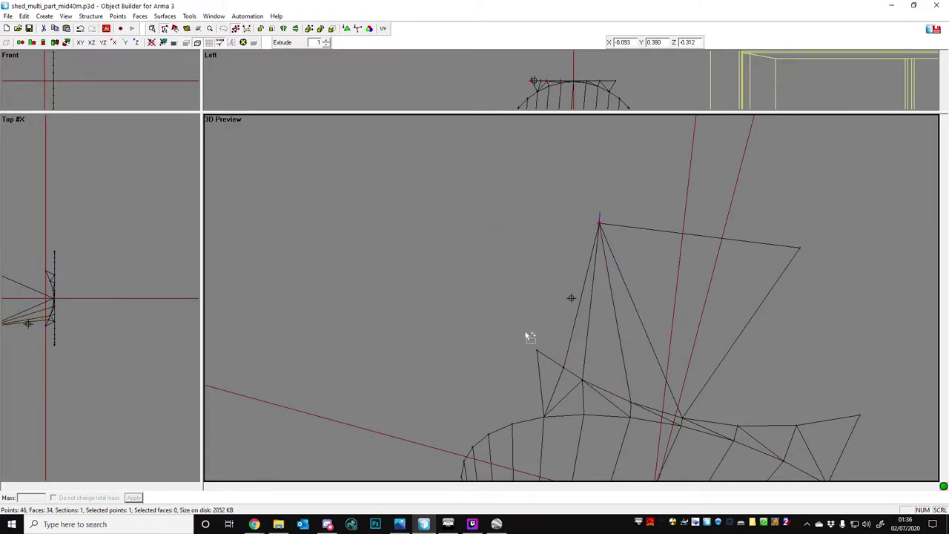
{"action": "left_click_drag", "start_coordinate": [525, 331], "coordinate": [571, 383], "text": "ctrl"}
{"action": "key", "text": "ctrl+a"}
Fill the gap between the rear right corner and the three rightmost front-edge points, splitting the face into triangles fanning from the corner.
{"action": "left_click", "coordinate": [679, 324]}
{"action": "left_click_drag", "start_coordinate": [760, 211], "coordinate": [838, 299]}
{"action": "left_click_drag", "start_coordinate": [731, 362], "coordinate": [887, 439]}
{"action": "key", "text": "Insert"}
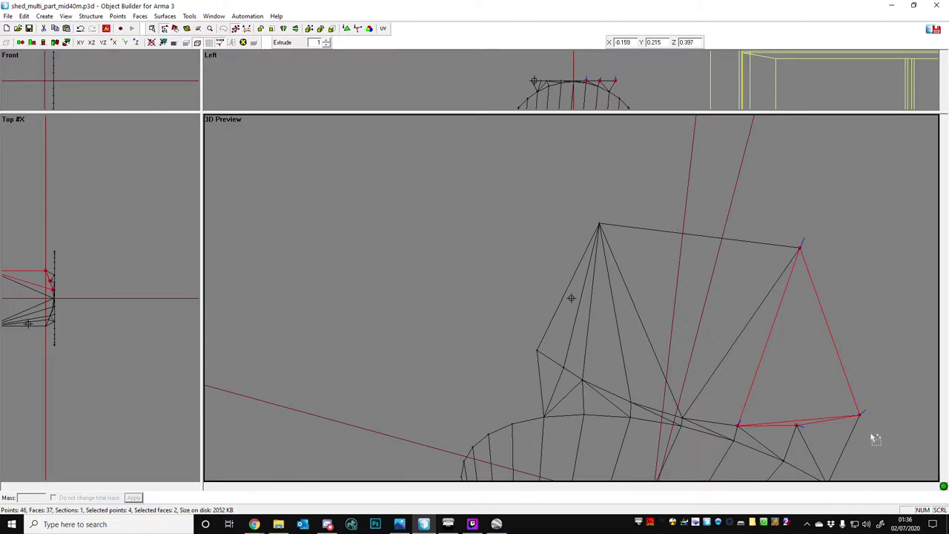
{"action": "key", "text": "ctrl+z"}
{"action": "key", "text": "apostrophe"}
{"action": "left_click", "coordinate": [650, 338]}
{"action": "scroll", "coordinate": [644, 305], "scroll_direction": "down", "scroll_amount": 5}
{"action": "scroll", "coordinate": [711, 317], "scroll_direction": "up", "scroll_amount": 4}
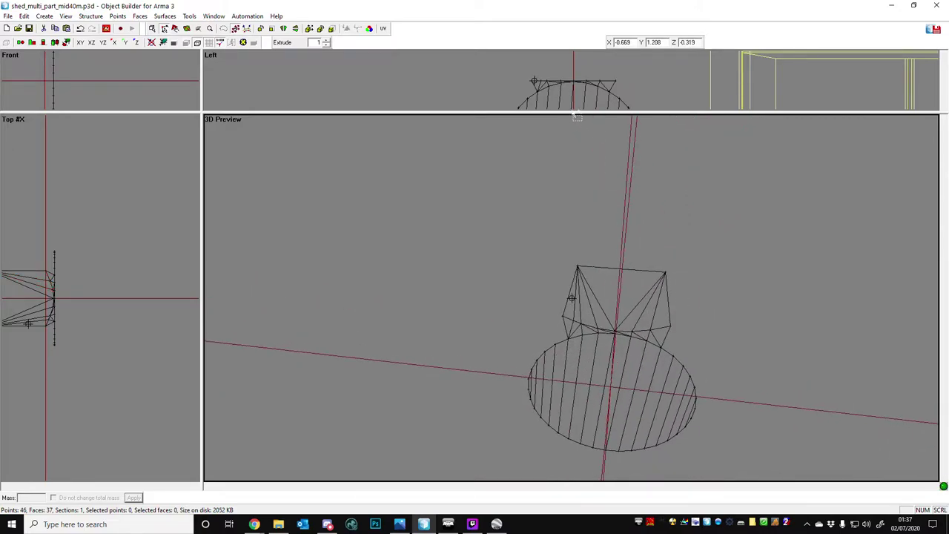
Enlarge the Left view, select the circle's leftmost and rightmost points, and centre the pin on them.
{"action": "left_click_drag", "start_coordinate": [572, 113], "coordinate": [570, 420]}
{"action": "scroll", "coordinate": [512, 195], "scroll_direction": "down", "scroll_amount": 4}
{"action": "scroll", "coordinate": [512, 195], "scroll_direction": "down", "scroll_amount": 1}
{"action": "left_click_drag", "start_coordinate": [491, 293], "coordinate": [675, 305]}
{"action": "key", "text": "c"}
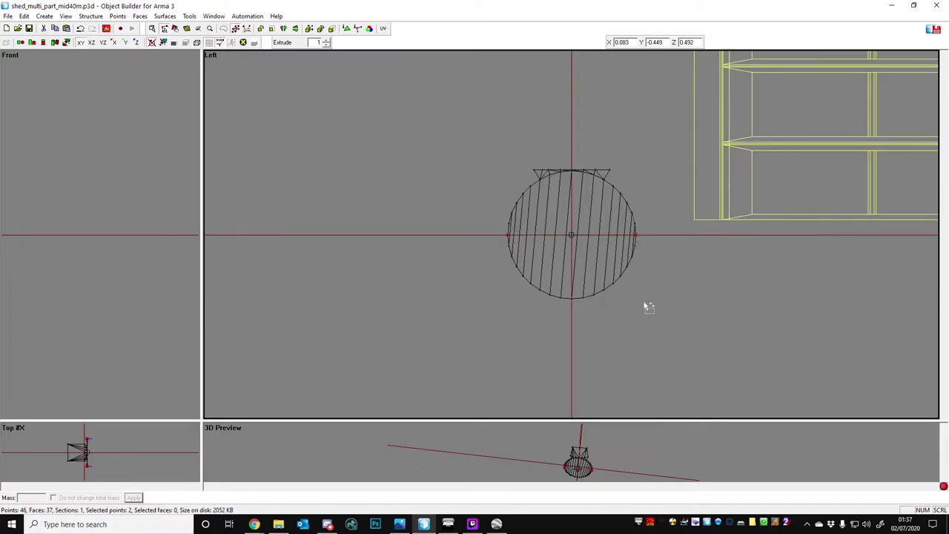
Try centring the pin on two points of the circle's left side, and on those two plus one upper-right point.
{"action": "scroll", "coordinate": [504, 126], "scroll_direction": "up", "scroll_amount": 2}
{"action": "left_click_drag", "start_coordinate": [499, 121], "coordinate": [677, 164]}
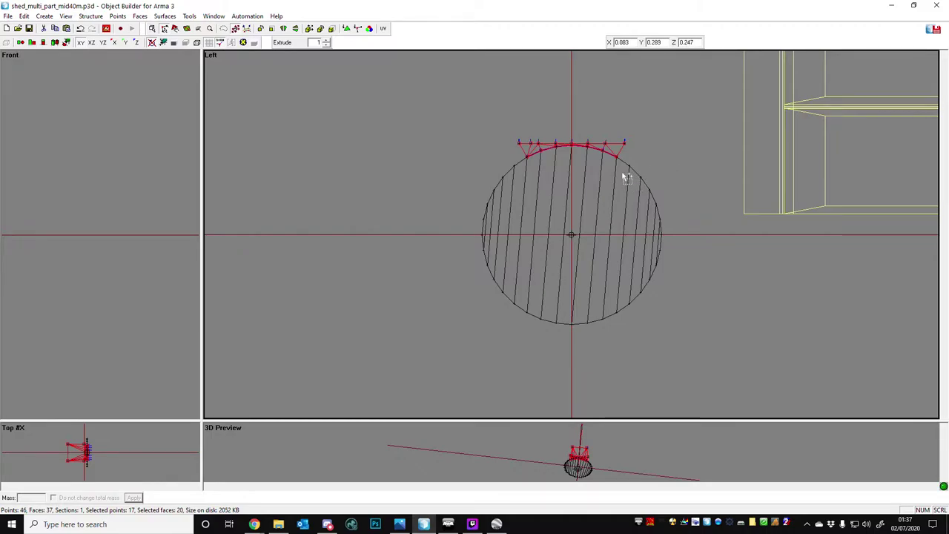
{"action": "scroll", "coordinate": [619, 178], "scroll_direction": "up", "scroll_amount": 1}
{"action": "left_click_drag", "start_coordinate": [444, 228], "coordinate": [779, 216]}
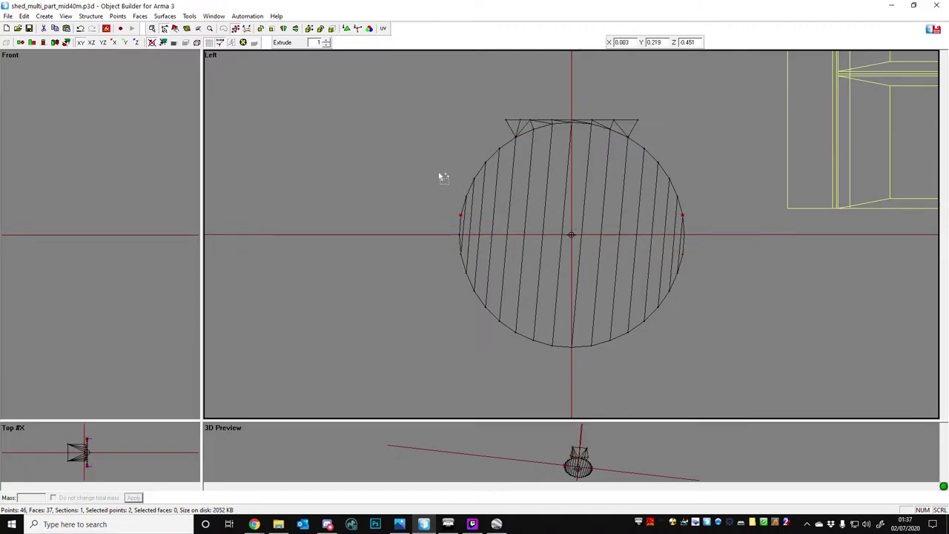
{"action": "left_click_drag", "start_coordinate": [462, 167], "coordinate": [484, 187]}
{"action": "left_click_drag", "start_coordinate": [479, 293], "coordinate": [495, 312]}
{"action": "key", "text": "shift+c"}
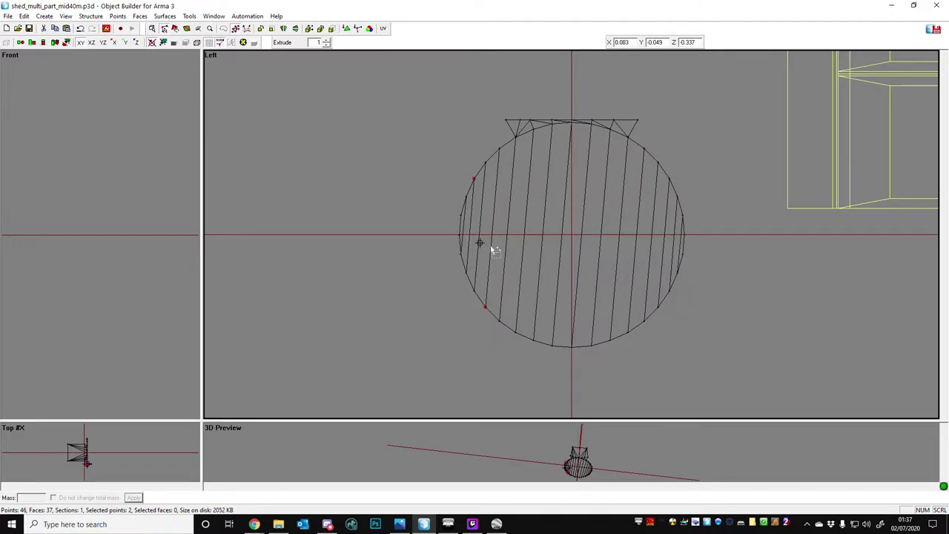
{"action": "left_click_drag", "start_coordinate": [657, 152], "coordinate": [667, 180]}
{"action": "key", "text": "ctrl+p"}
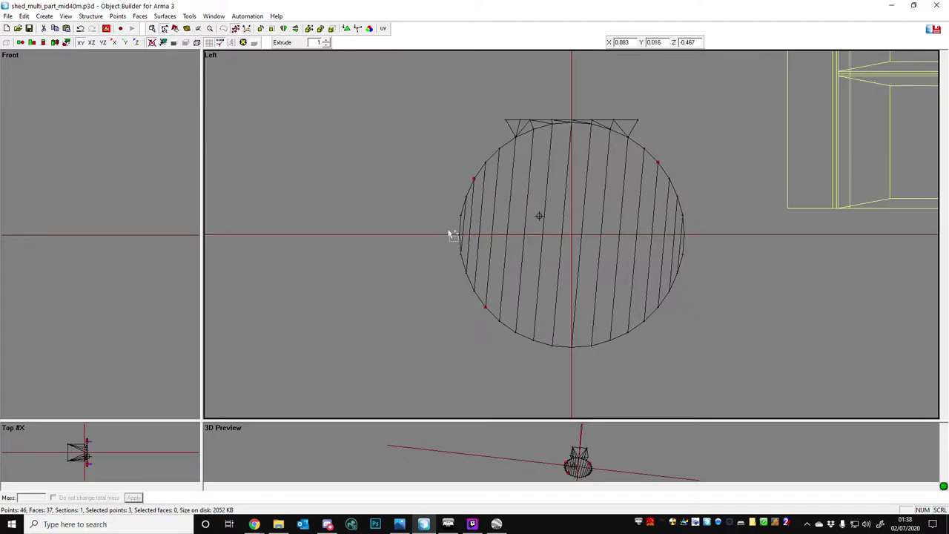
Select every point of the circular face and centre the pin on the selection.
{"action": "left_click_drag", "start_coordinate": [449, 233], "coordinate": [746, 243]}
{"action": "left_click_drag", "start_coordinate": [416, 400], "coordinate": [806, 128]}
{"action": "key", "text": "shift+c"}
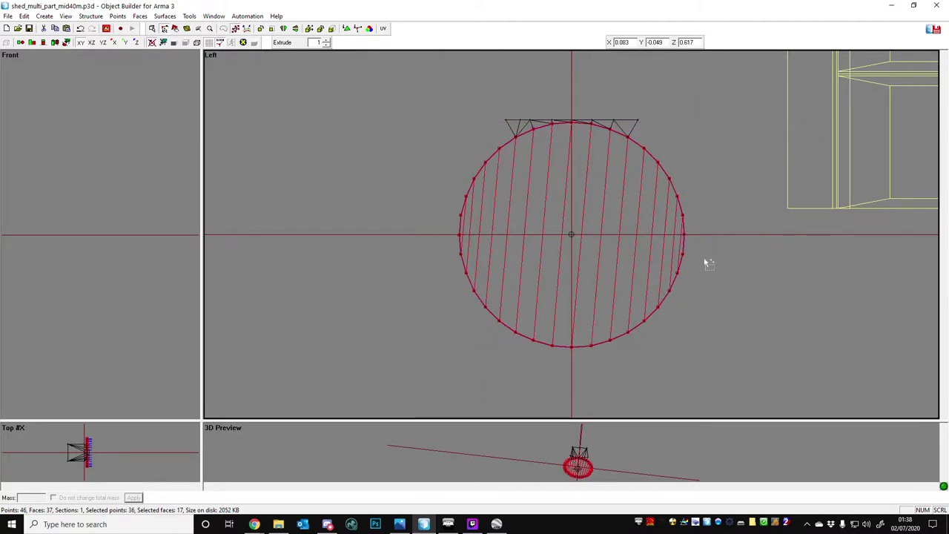
Select opposite points at the circle's lower left and upper right, and centre the pin between them.
{"action": "left_click_drag", "start_coordinate": [642, 135], "coordinate": [666, 169]}
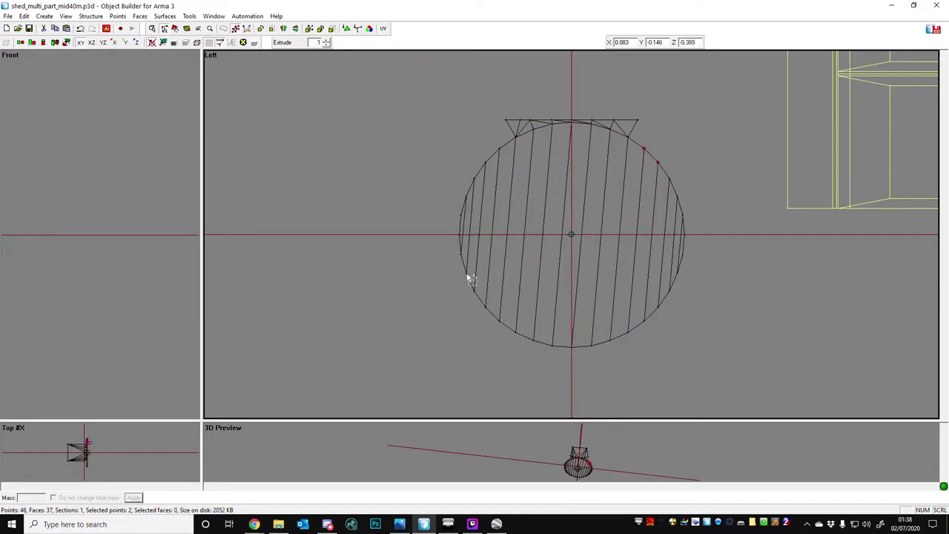
{"action": "left_click_drag", "start_coordinate": [483, 302], "coordinate": [480, 323]}
{"action": "left_click_drag", "start_coordinate": [483, 324], "coordinate": [493, 323], "text": "shift"}
{"action": "left_click_drag", "start_coordinate": [659, 160], "coordinate": [715, 195], "text": "shift"}
{"action": "left_click_drag", "start_coordinate": [650, 159], "coordinate": [747, 235], "text": "ctrl"}
{"action": "key", "text": "shift+c"}
Select the upper flat section including its adjoining arc points, and paste a duplicate of it in place.
{"action": "left_click_drag", "start_coordinate": [495, 97], "coordinate": [668, 141]}
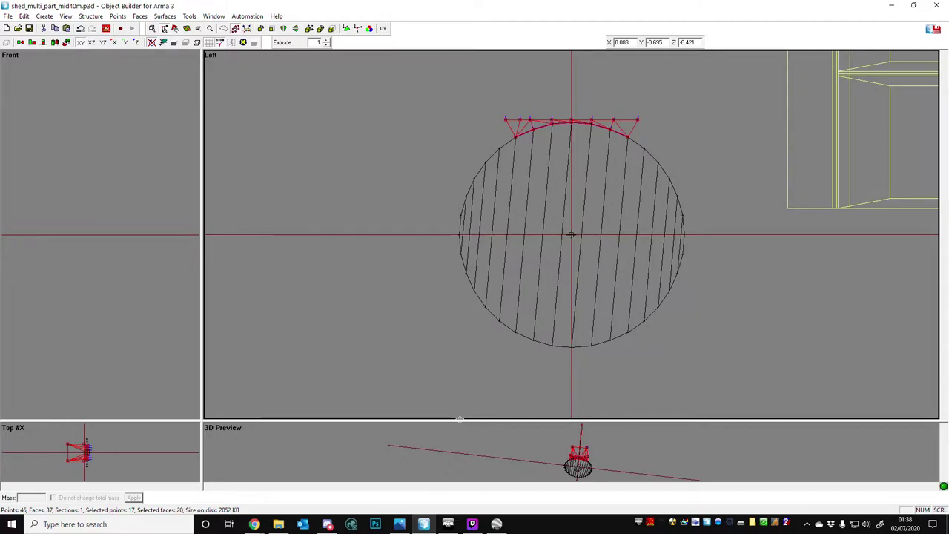
{"action": "left_click_drag", "start_coordinate": [460, 419], "coordinate": [442, 97]}
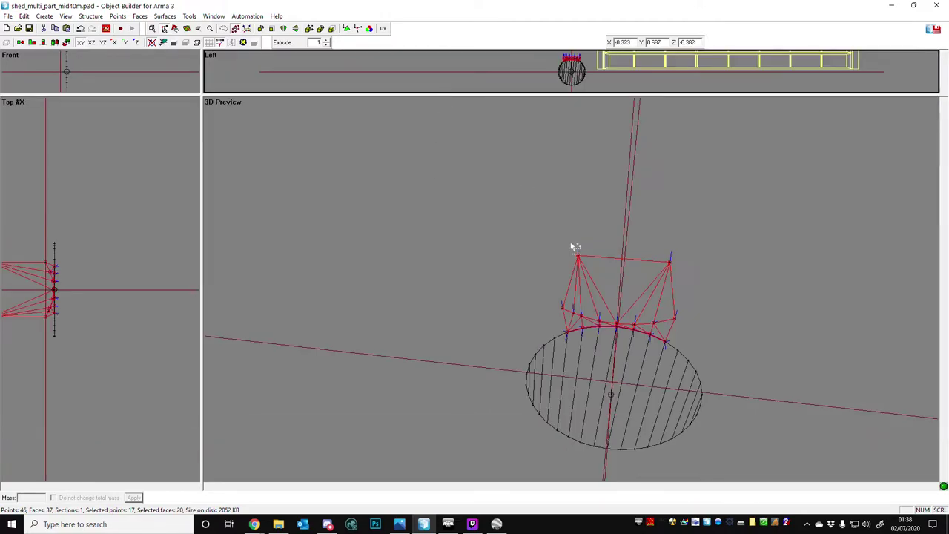
{"action": "middle_click_drag", "start_coordinate": [598, 256], "coordinate": [597, 256]}
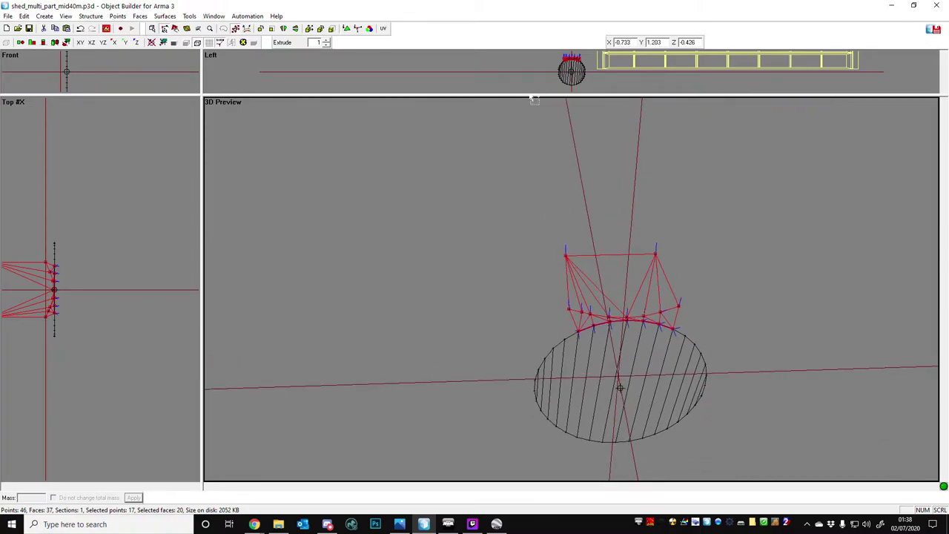
{"action": "left_click_drag", "start_coordinate": [526, 95], "coordinate": [505, 384]}
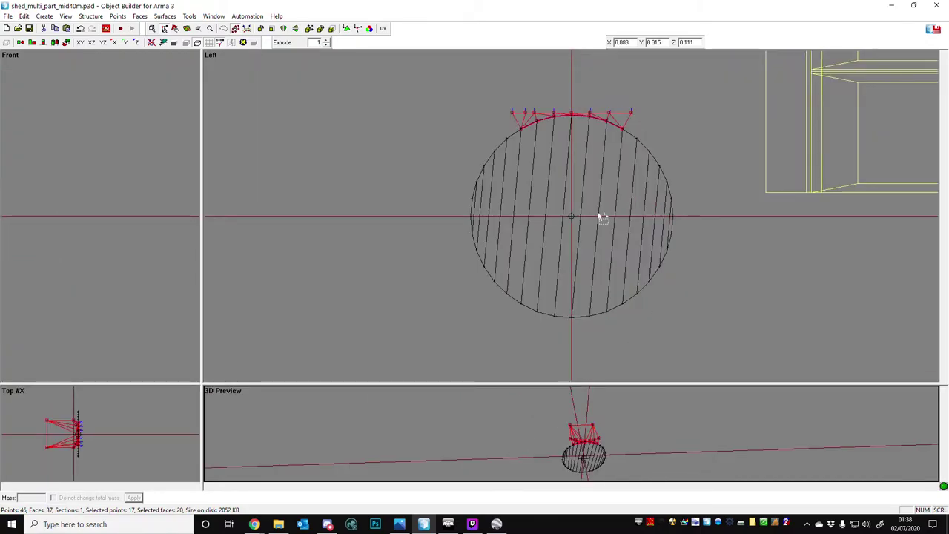
{"action": "left_click", "coordinate": [529, 207]}
{"action": "key", "text": "ctrl+v"}
Examine the duplicated flat section's points along the upper arc up close in the Left view.
{"action": "scroll", "coordinate": [566, 119], "scroll_direction": "up", "scroll_amount": 3}
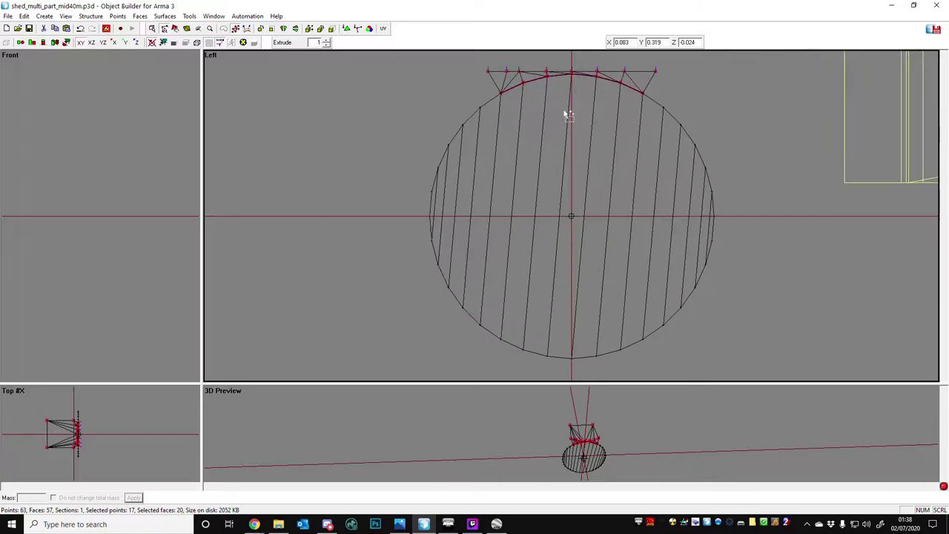
{"action": "key", "text": "Up"}
{"action": "key", "text": "Up"}
{"action": "key", "text": "Up"}
{"action": "key", "text": "Up"}
{"action": "key", "text": "Up"}
{"action": "key", "text": "Up"}
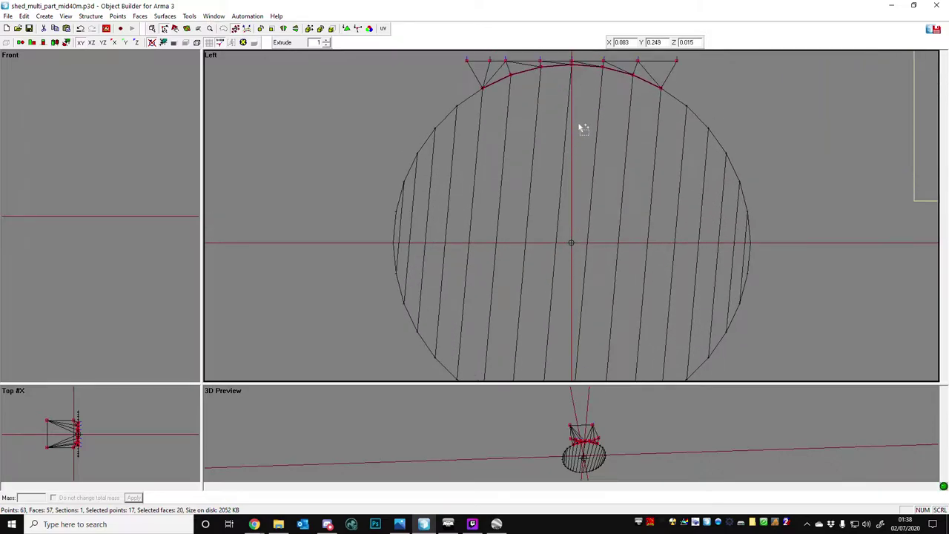
{"action": "scroll", "coordinate": [584, 129], "scroll_direction": "up", "scroll_amount": 3}
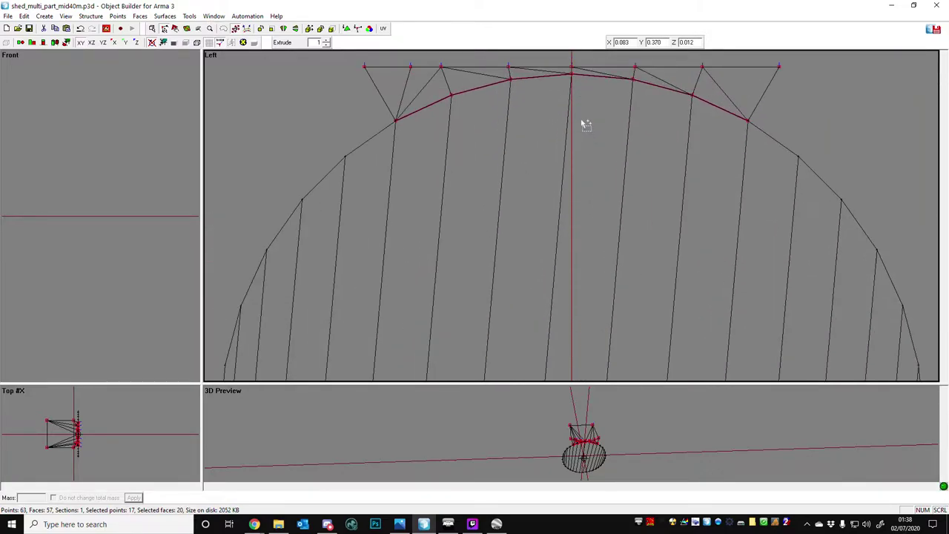
{"action": "key", "text": "Up"}
{"action": "key", "text": "Up"}
{"action": "key", "text": "Up"}
{"action": "key", "text": "Up"}
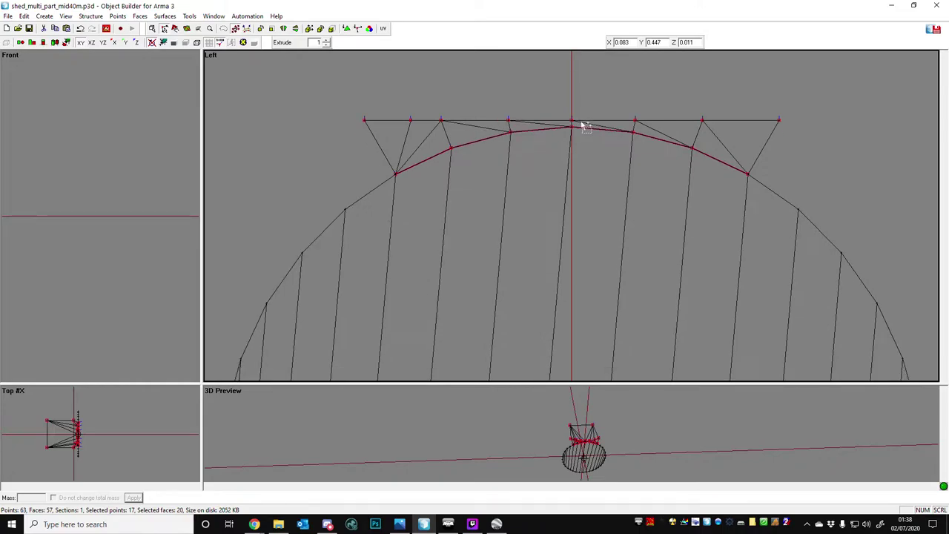
{"action": "key", "text": "Up"}
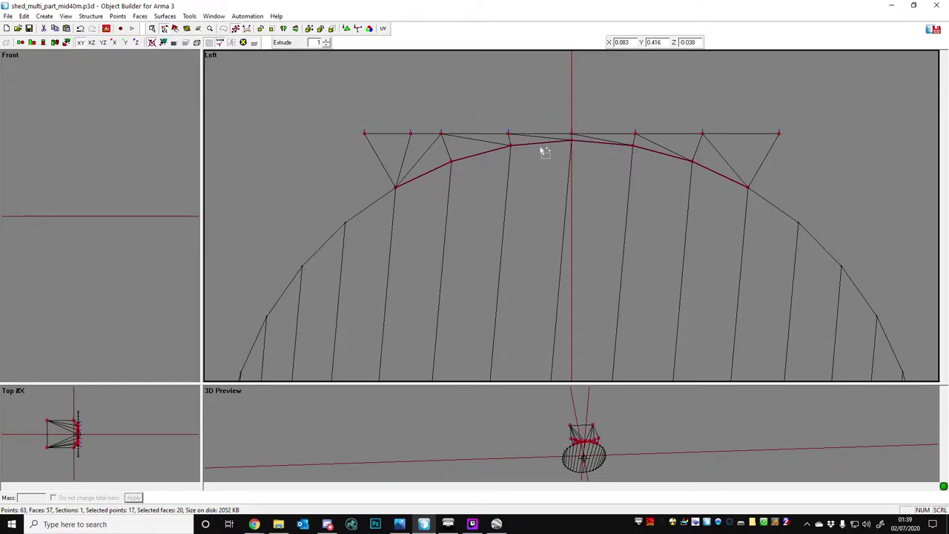
{"action": "scroll", "coordinate": [522, 131], "scroll_direction": "down", "scroll_amount": 6}
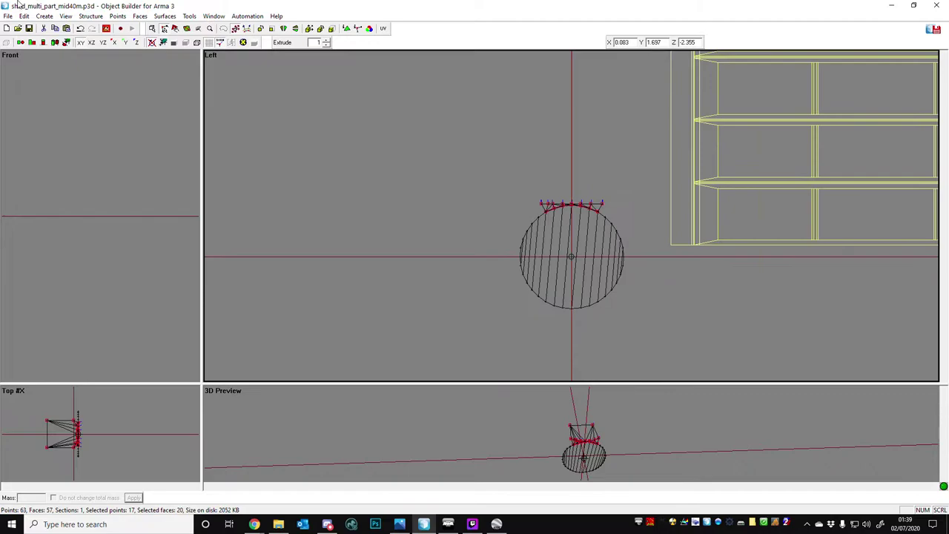
Rotate the duplicated flat section by 60 degrees about the pin in the Left view.
{"action": "left_click", "coordinate": [118, 16]}
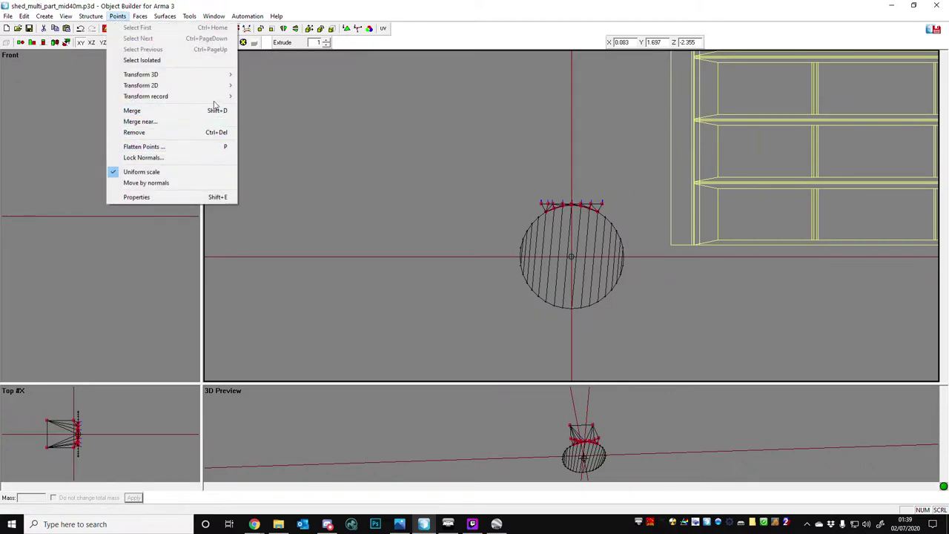
{"action": "mouse_move", "coordinate": [219, 85]}
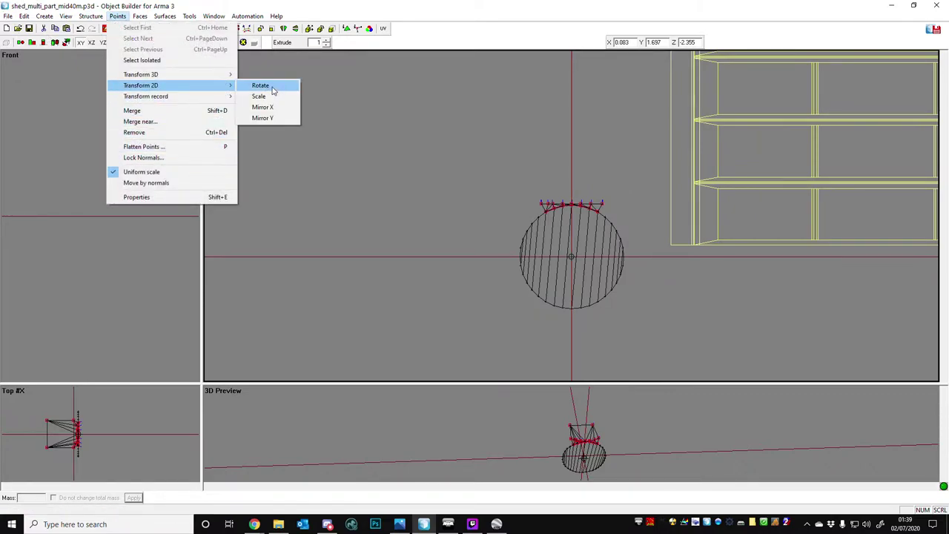
{"action": "left_click", "coordinate": [271, 89]}
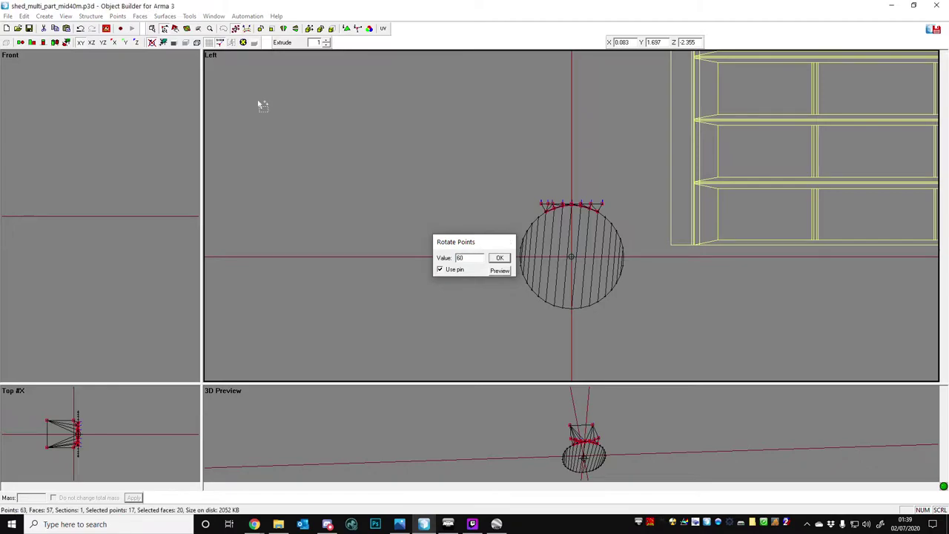
{"action": "key", "text": "Return"}
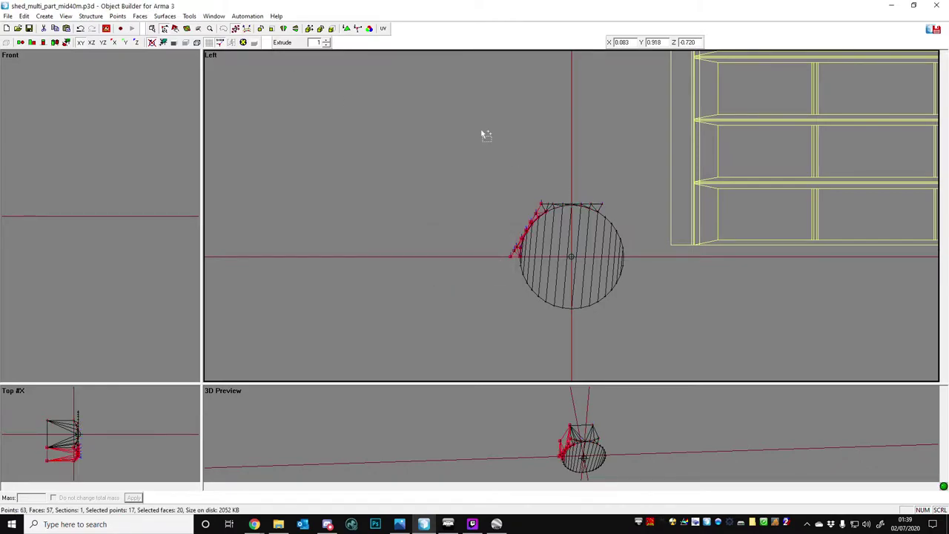
Paste another copy of the nut side and rotate it 60 degrees about the pin to form the lower-left side.
{"action": "key", "text": "ctrl+v"}
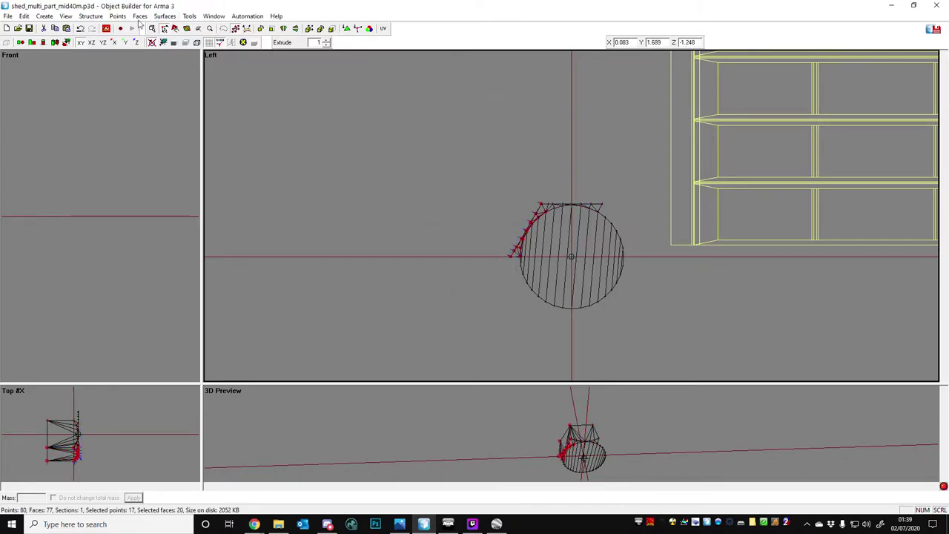
{"action": "left_click", "coordinate": [117, 16]}
{"action": "mouse_move", "coordinate": [190, 91]}
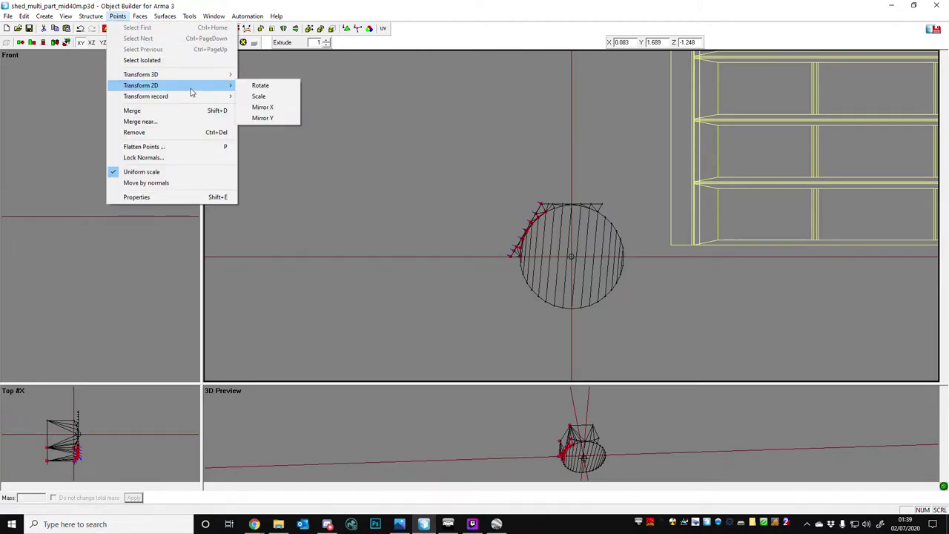
{"action": "left_click", "coordinate": [260, 86]}
{"action": "key", "text": "Return"}
Paste a copy of the lower-left nut side and rotate it 60 degrees about the pin to form the bottom side.
{"action": "key", "text": "ctrl+v"}
{"action": "left_click", "coordinate": [117, 15]}
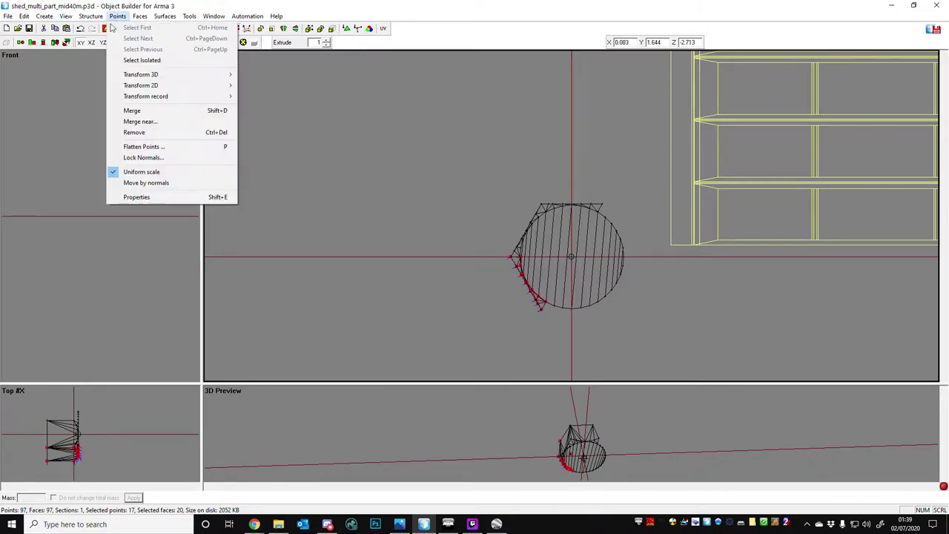
{"action": "mouse_move", "coordinate": [180, 85]}
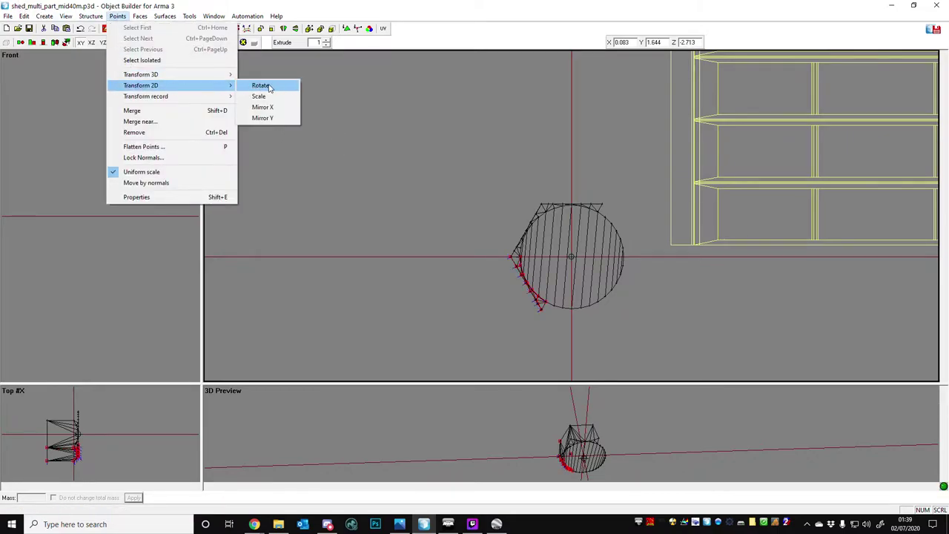
{"action": "left_click", "coordinate": [269, 88]}
{"action": "key", "text": "Return"}
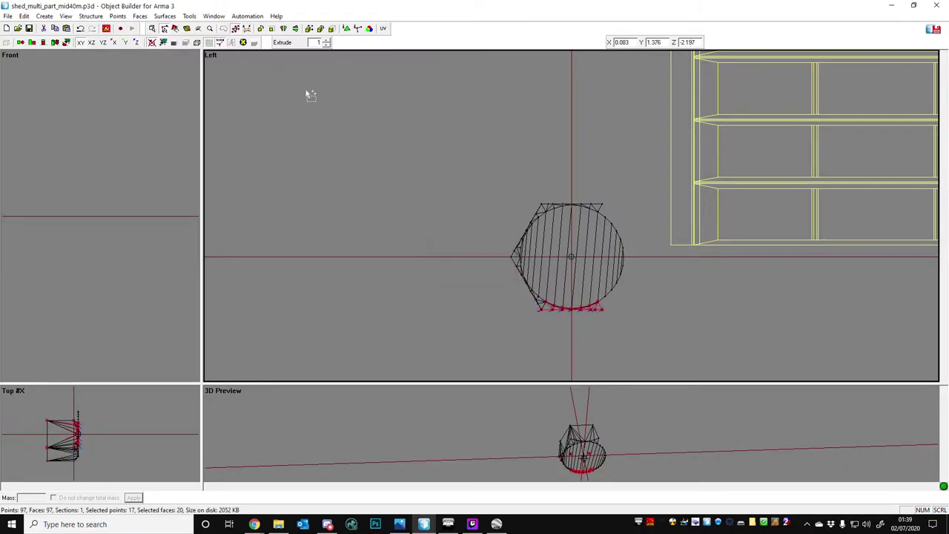
Duplicate the bottom nut side in place and rotate the copy 60 degrees about the pin to form the lower-right side.
{"action": "key", "text": "ctrl+e"}
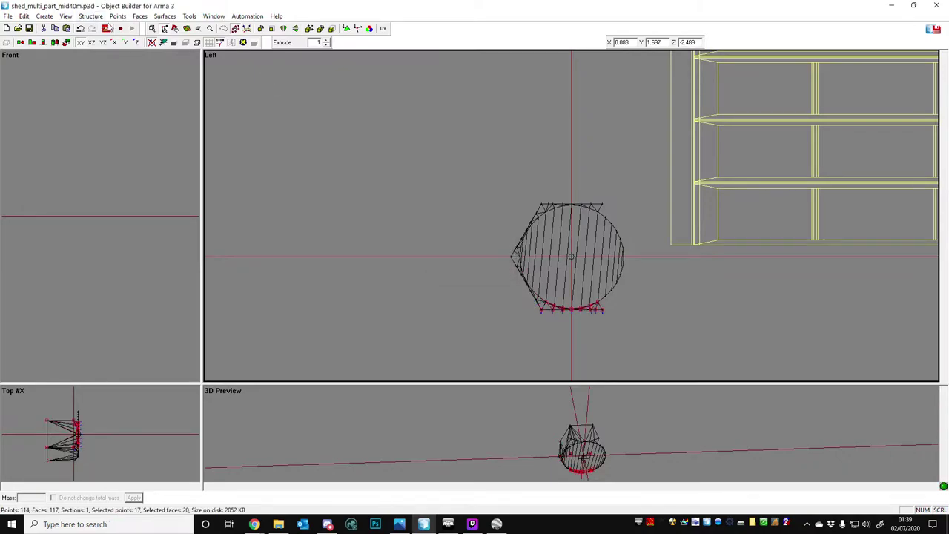
{"action": "left_click", "coordinate": [120, 18]}
{"action": "mouse_move", "coordinate": [200, 85]}
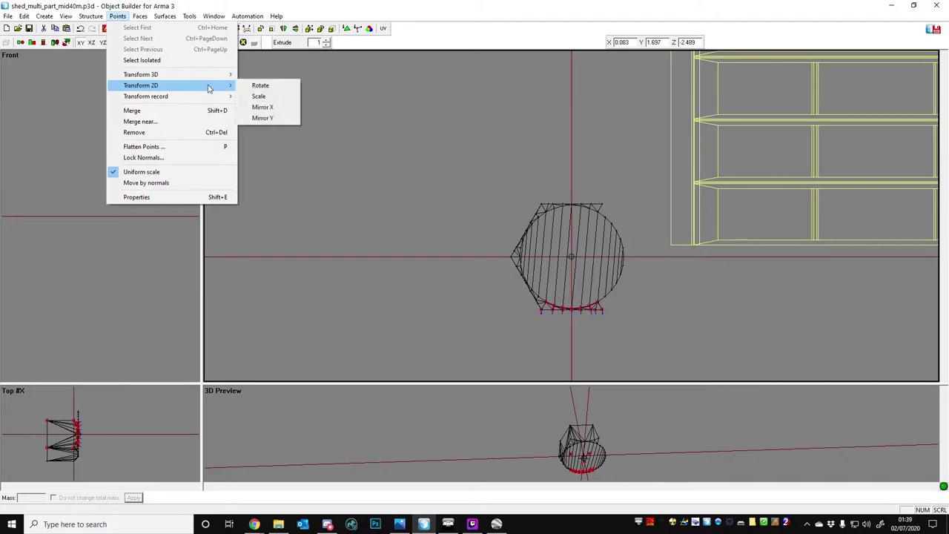
{"action": "left_click", "coordinate": [289, 86]}
{"action": "key", "text": "Return"}
Duplicate the lower-right nut side and rotate the copy 60 degrees about the pin to close the hexagon at the upper right.
{"action": "key", "text": "ctrl+e"}
{"action": "left_click", "coordinate": [121, 17]}
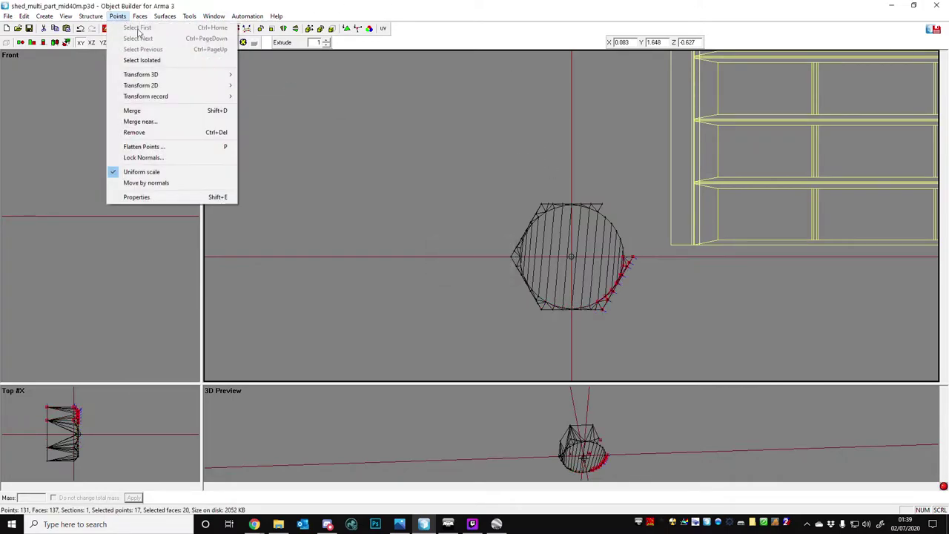
{"action": "mouse_move", "coordinate": [219, 85]}
{"action": "left_click", "coordinate": [276, 86]}
{"action": "key", "text": "Return"}
Select the entire nut and merge its overlapping points with Merge near.
{"action": "scroll", "coordinate": [735, 276], "scroll_direction": "up", "scroll_amount": 2}
{"action": "key", "text": "ctrl+a"}
{"action": "key", "text": "shift+d"}
{"action": "key", "text": "d"}
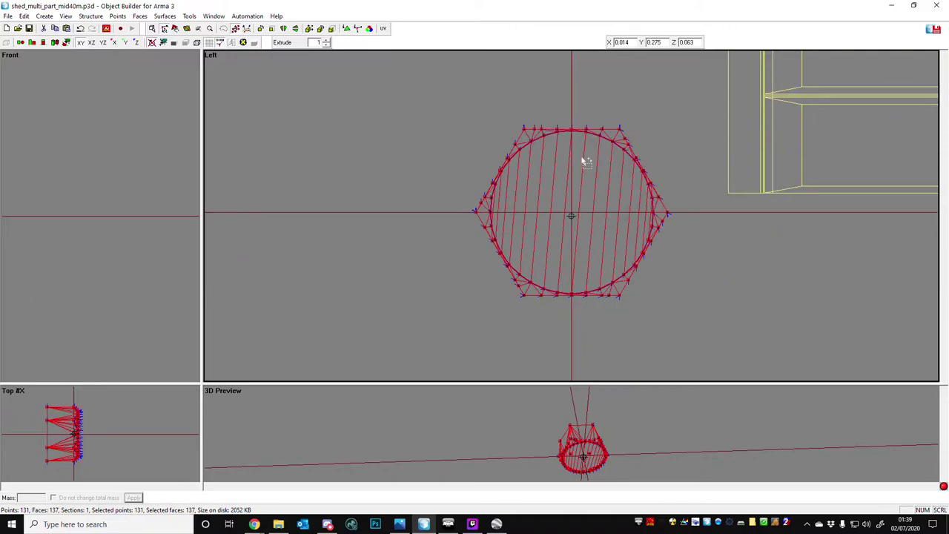
{"action": "scroll", "coordinate": [592, 182], "scroll_direction": "up", "scroll_amount": 2}
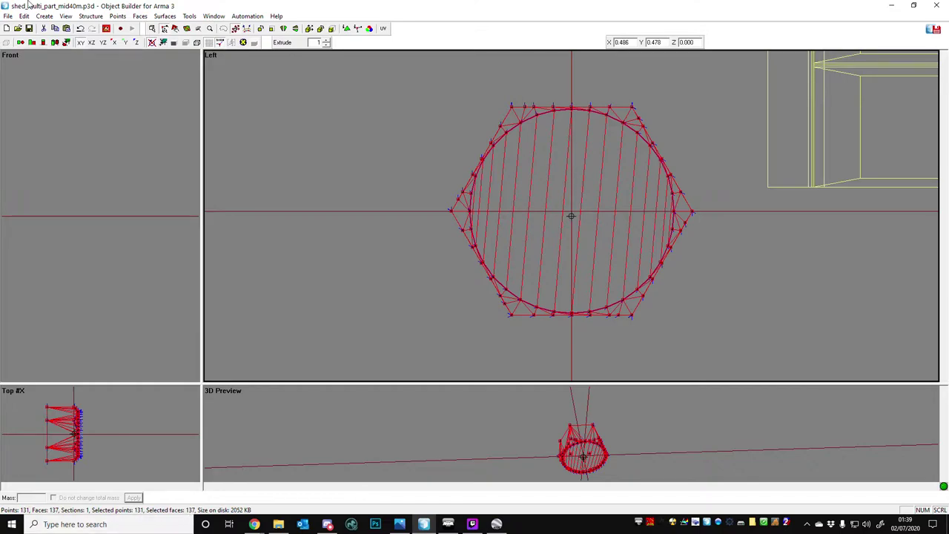
{"action": "left_click", "coordinate": [117, 16]}
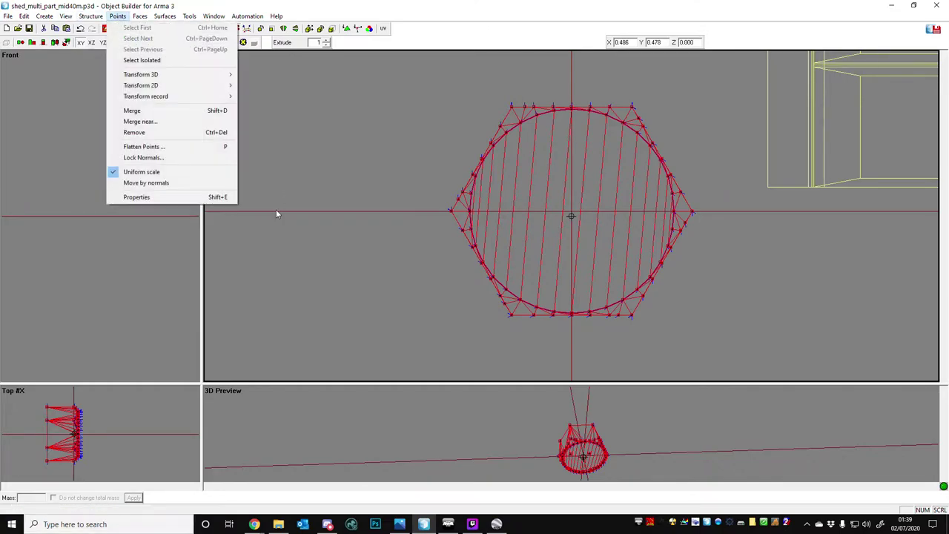
{"action": "left_click", "coordinate": [137, 122]}
{"action": "left_click", "coordinate": [451, 281]}
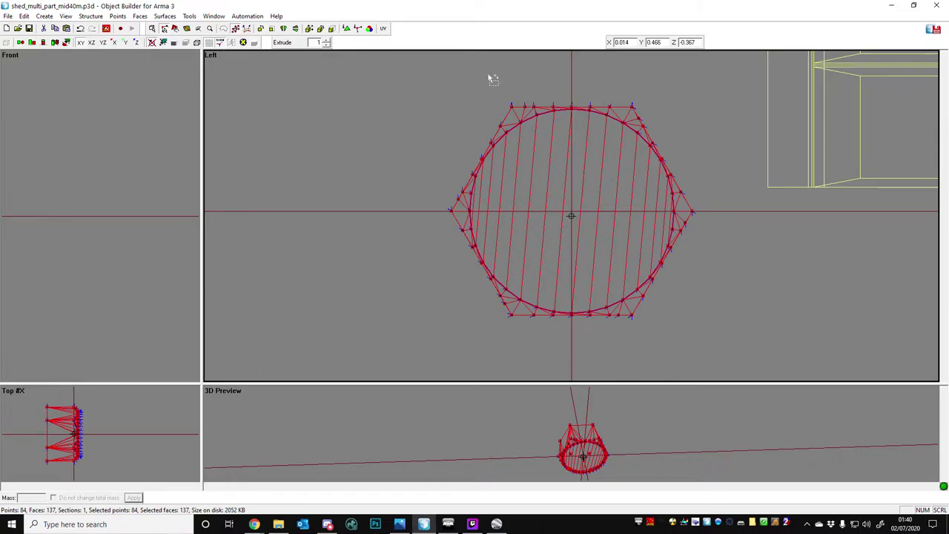
Centre the pin on the whole nut and create a plane there with the dialog's default settings.
{"action": "left_click", "coordinate": [320, 146]}
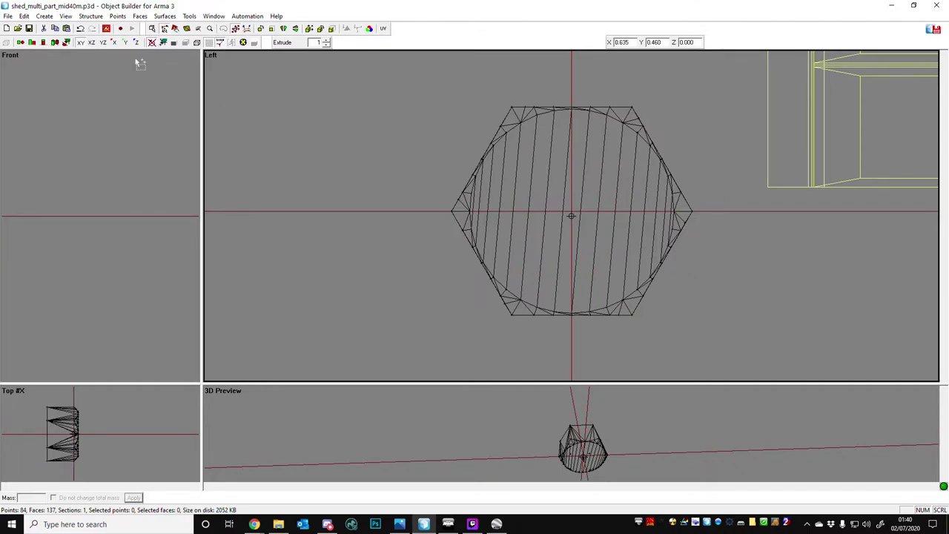
{"action": "key", "text": "ctrl+a"}
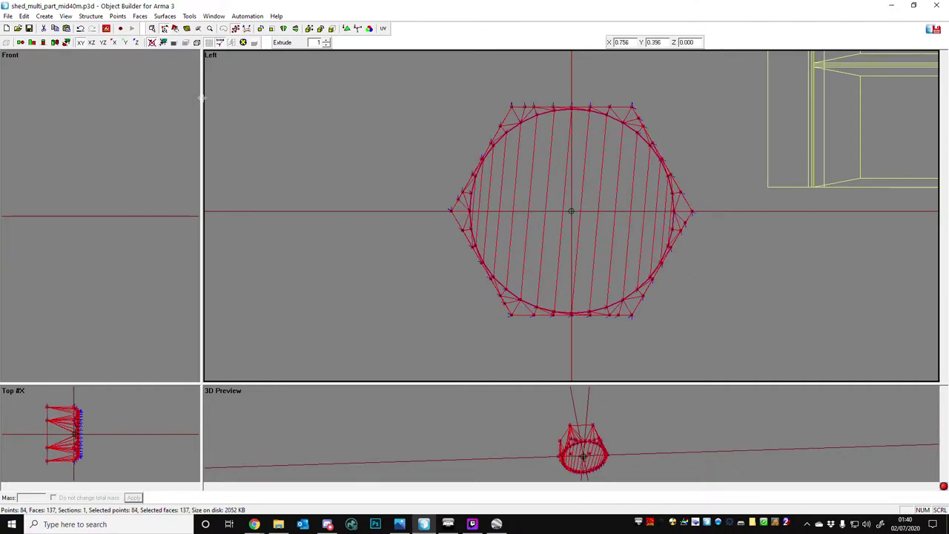
{"action": "left_click", "coordinate": [266, 146]}
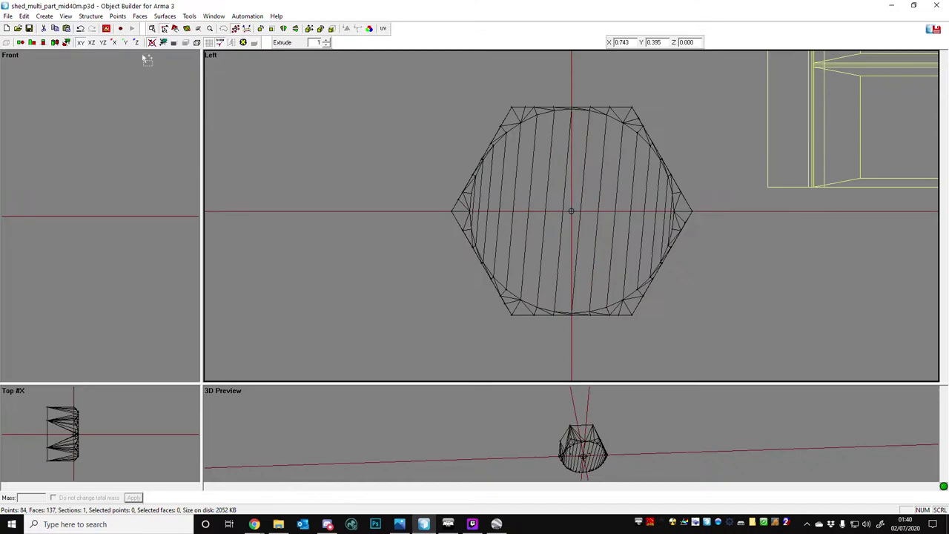
{"action": "left_click", "coordinate": [50, 17]}
{"action": "left_click", "coordinate": [65, 43]}
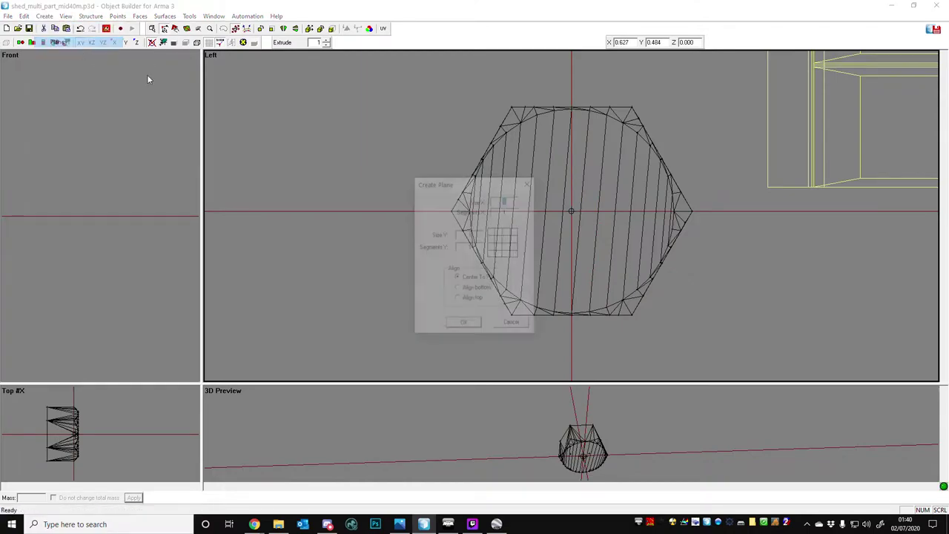
{"action": "left_click", "coordinate": [464, 324]}
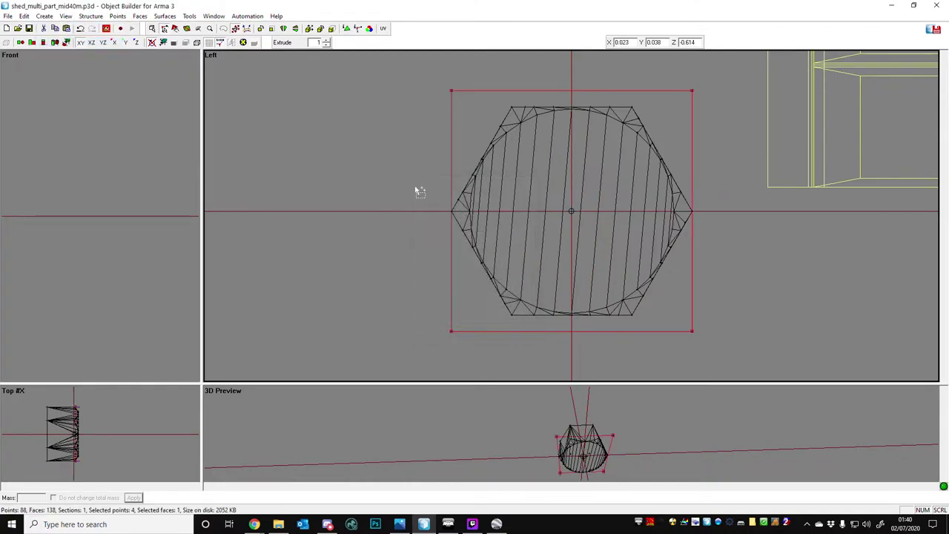
Move the plane horizontally clear of the nut in the Left view and place a duplicate beside it.
{"action": "scroll", "coordinate": [415, 195], "scroll_direction": "up", "scroll_amount": 3}
{"action": "scroll", "coordinate": [490, 207], "scroll_direction": "down", "scroll_amount": 5}
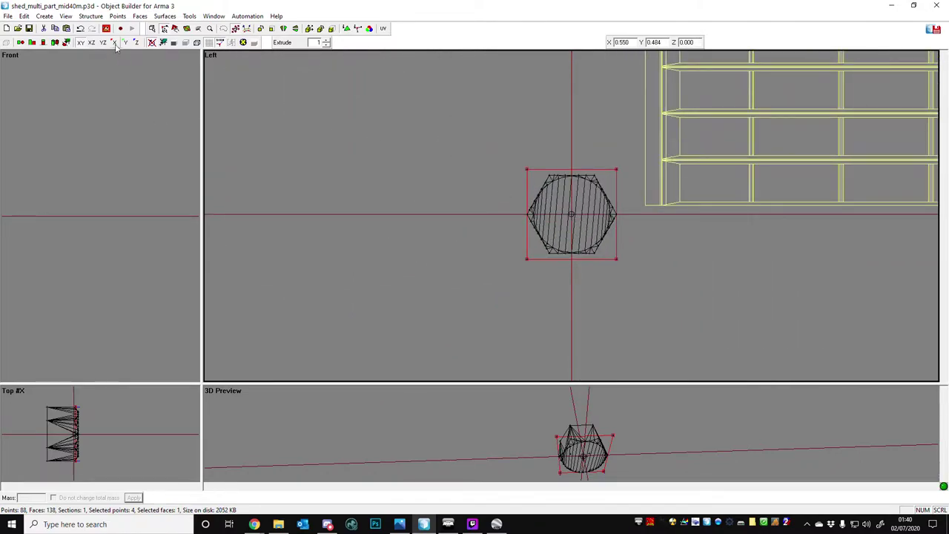
{"action": "left_click_drag", "start_coordinate": [589, 201], "coordinate": [410, 224]}
{"action": "key", "text": "ctrl+c"}
{"action": "key", "text": "ctrl+v"}
{"action": "left_click_drag", "start_coordinate": [271, 117], "coordinate": [484, 277]}
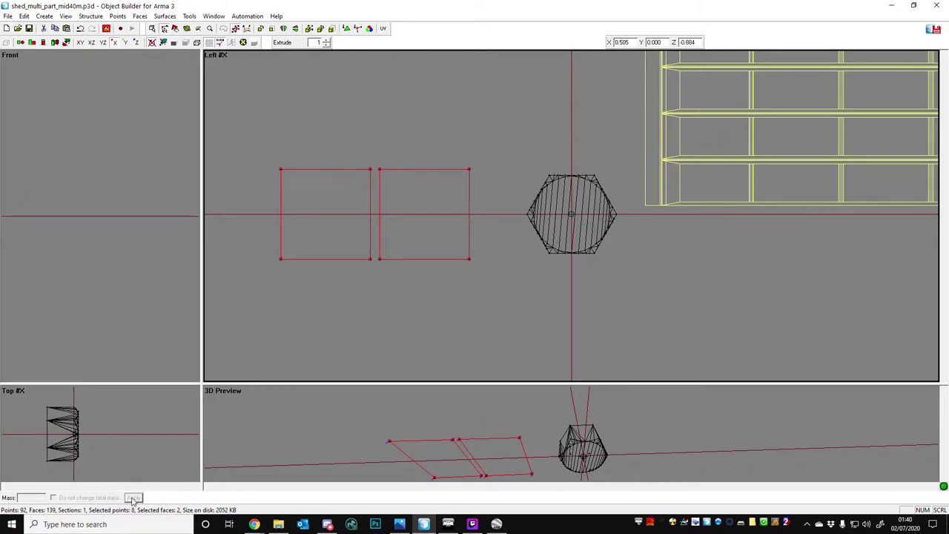
Select only the plane nearer the nut and shift it slightly towards the nut, widening the gap between the planes.
{"action": "left_click", "coordinate": [305, 329]}
{"action": "scroll", "coordinate": [327, 229], "scroll_direction": "up", "scroll_amount": 1}
{"action": "left_click_drag", "start_coordinate": [326, 148], "coordinate": [451, 295]}
{"action": "scroll", "coordinate": [475, 271], "scroll_direction": "down", "scroll_amount": 1}
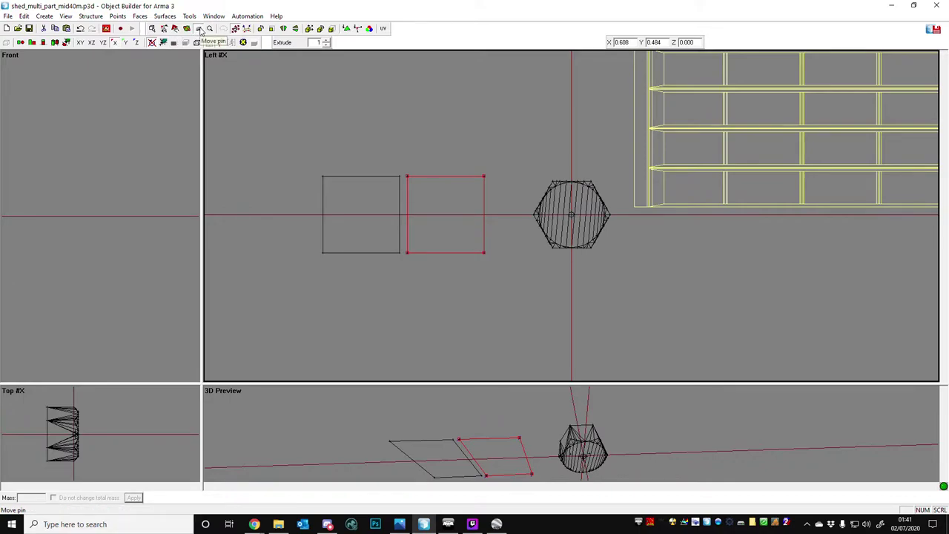
{"action": "scroll", "coordinate": [304, 123], "scroll_direction": "up", "scroll_amount": 2}
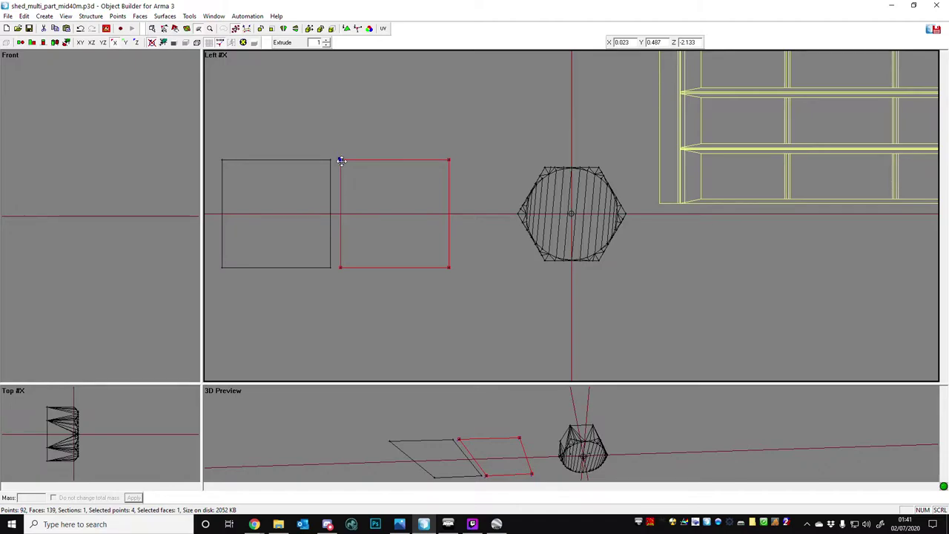
{"action": "mouse_move", "coordinate": [341, 161]}
{"action": "left_mouse_down"}
{"action": "mouse_move", "coordinate": [375, 166]}
{"action": "mouse_move", "coordinate": [329, 163]}
{"action": "mouse_move", "coordinate": [357, 165]}
{"action": "left_mouse_up"}
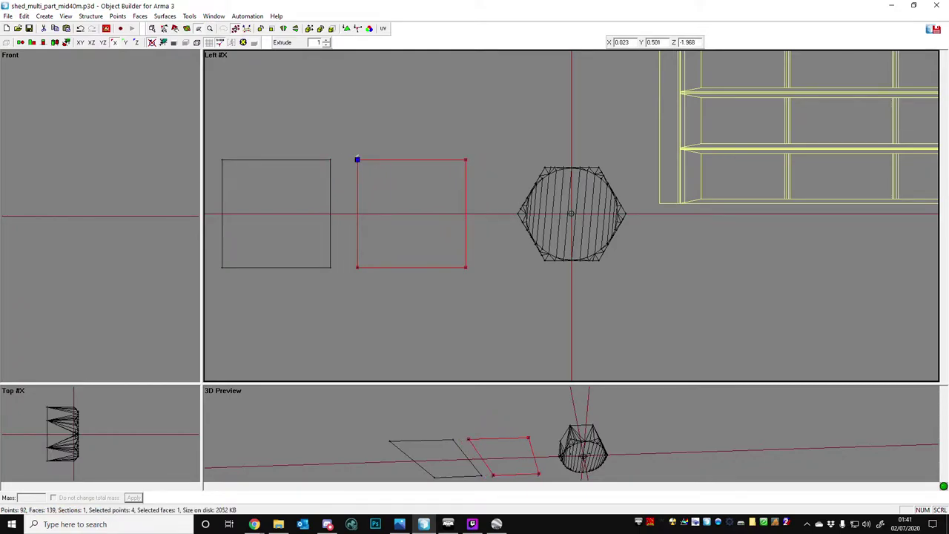
Release the axis lock and move the selected plane upward so it sits diagonally offset from the other plane.
{"action": "key", "text": "x"}
{"action": "left_click_drag", "start_coordinate": [357, 161], "coordinate": [359, 112]}
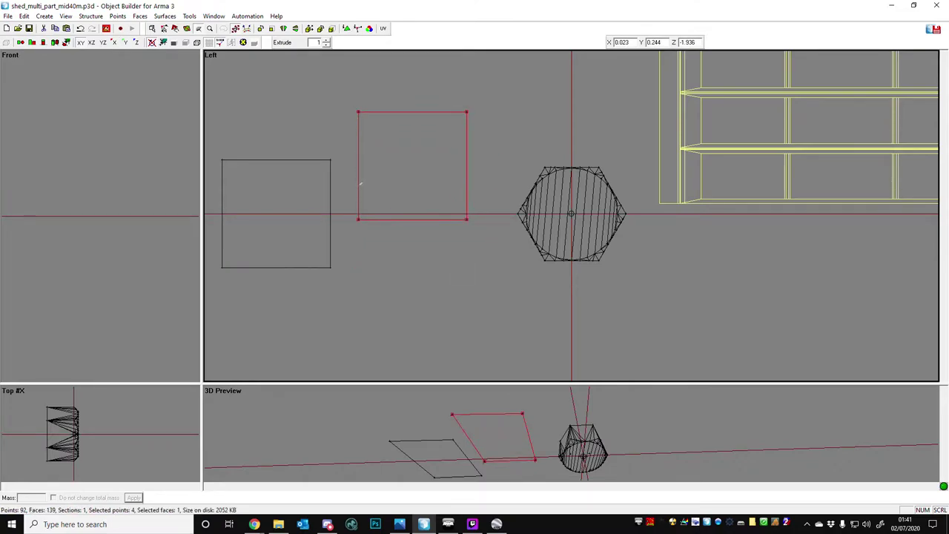
{"action": "mouse_move", "coordinate": [366, 161]}
{"action": "left_mouse_down"}
{"action": "mouse_move", "coordinate": [390, 188]}
{"action": "mouse_move", "coordinate": [369, 159]}
{"action": "left_mouse_up"}
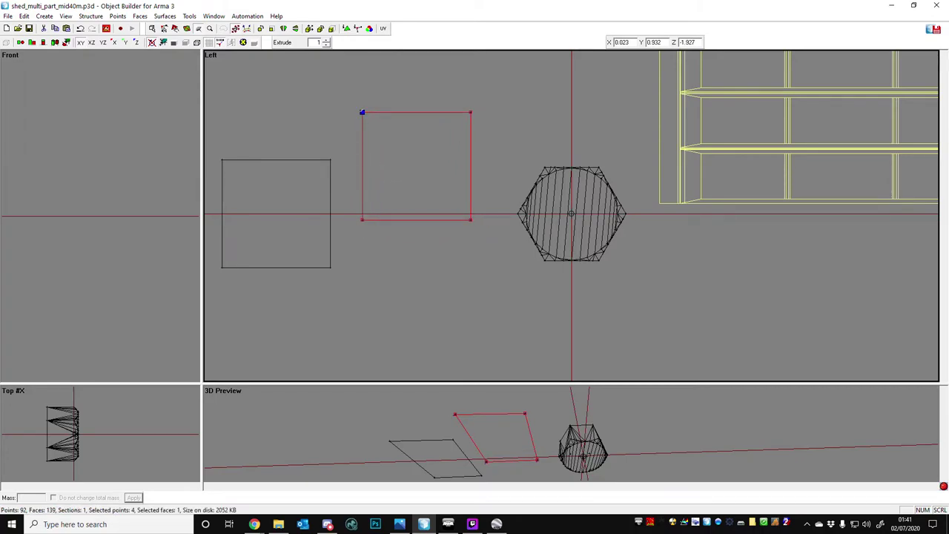
Snap the raised plane's upper-left corner onto the other plane's upper-right corner, and merge their near points at a distance of 0.0001.
{"action": "left_click_drag", "start_coordinate": [364, 114], "coordinate": [334, 149]}
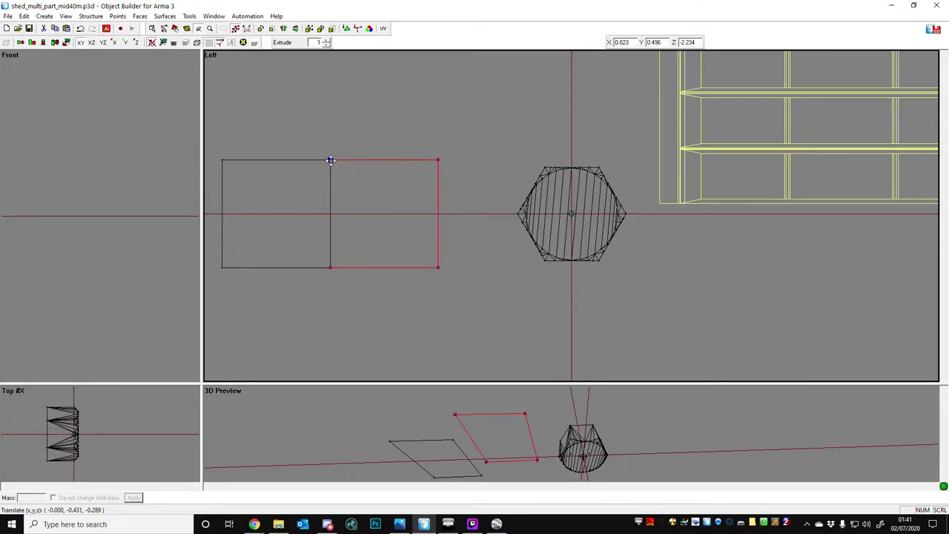
{"action": "left_click_drag", "start_coordinate": [330, 160], "coordinate": [330, 159]}
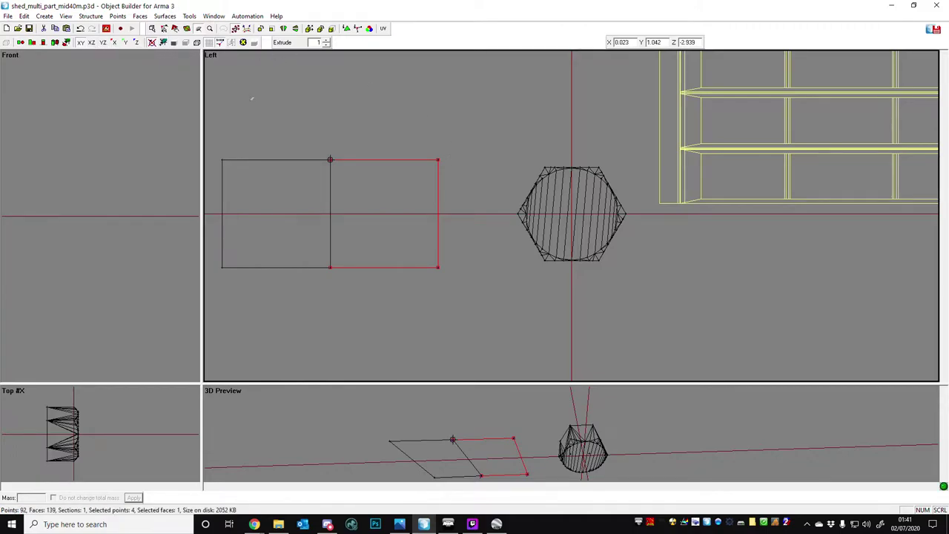
{"action": "key", "text": "c"}
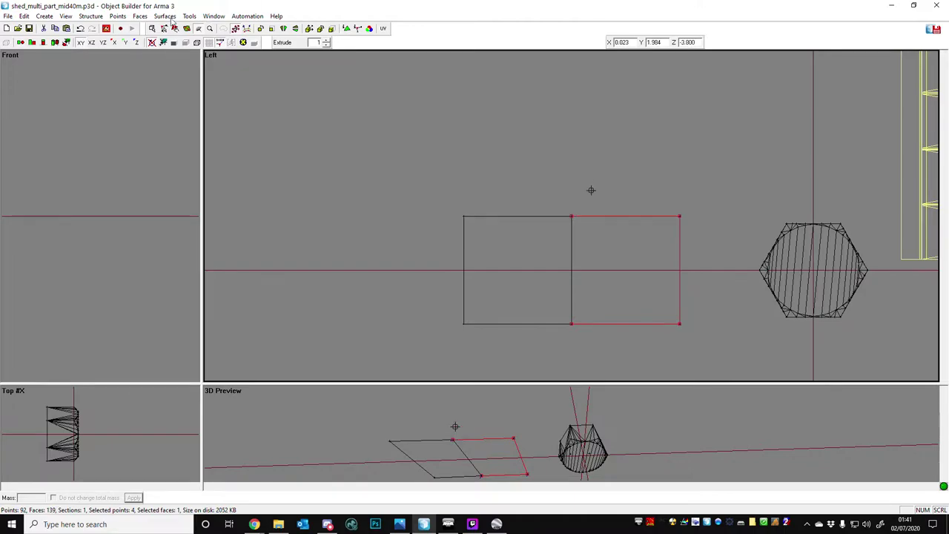
{"action": "left_click_drag", "start_coordinate": [320, 124], "coordinate": [710, 360]}
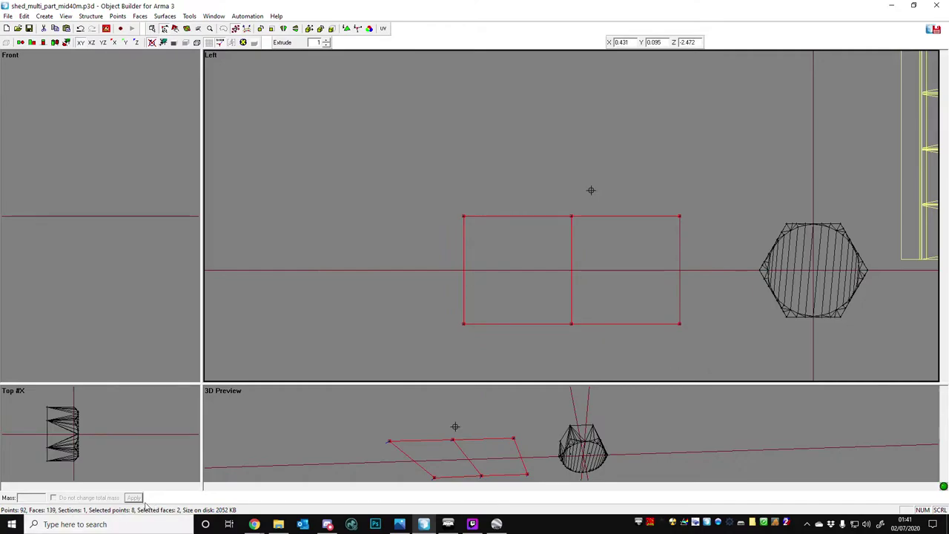
{"action": "left_click", "coordinate": [118, 15]}
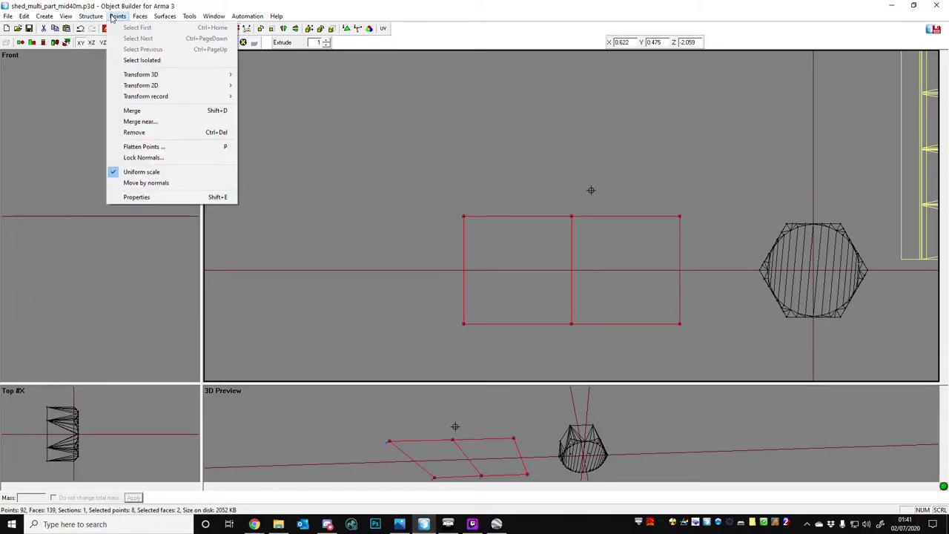
{"action": "left_click", "coordinate": [203, 122]}
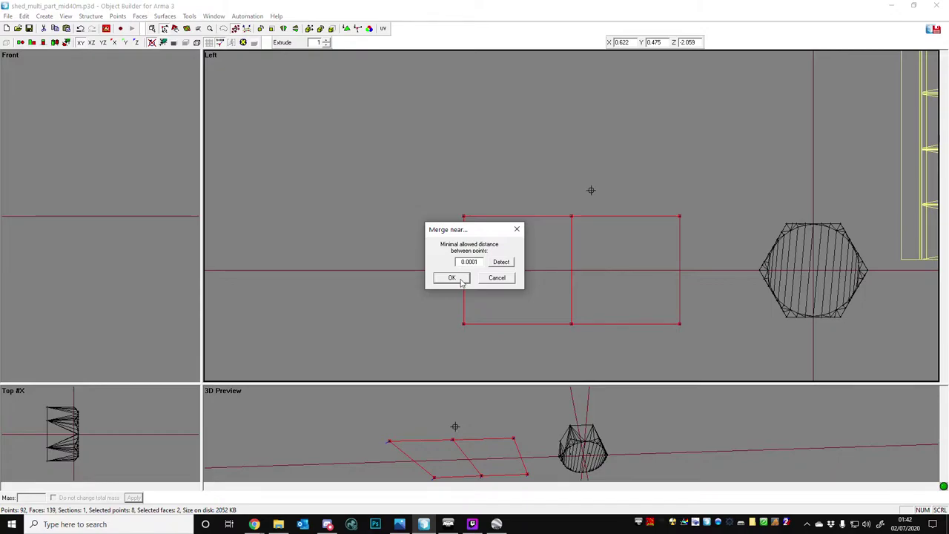
{"action": "left_click", "coordinate": [452, 279]}
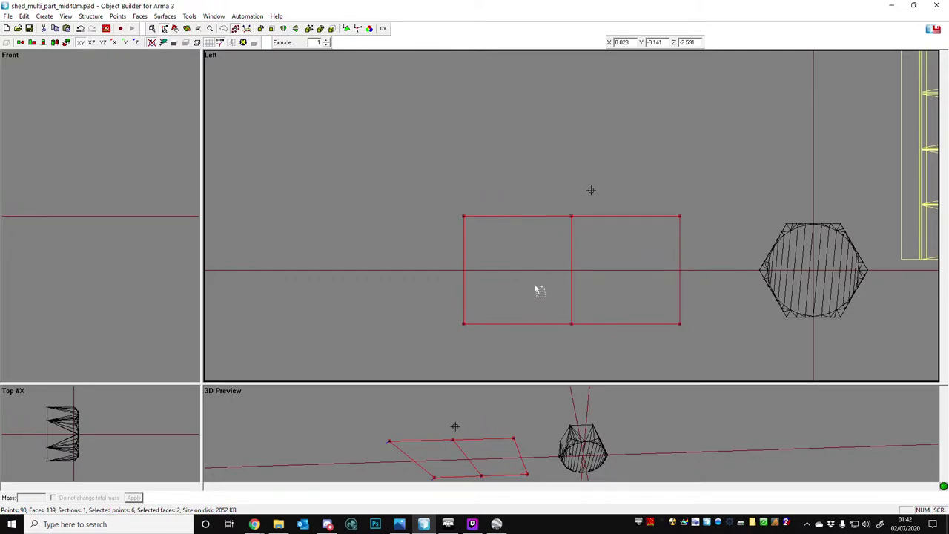
Undo the point merge and the snapping move of the nearer plane.
{"action": "left_click", "coordinate": [526, 235], "text": "ctrl"}
{"action": "key", "text": "ctrl+z"}
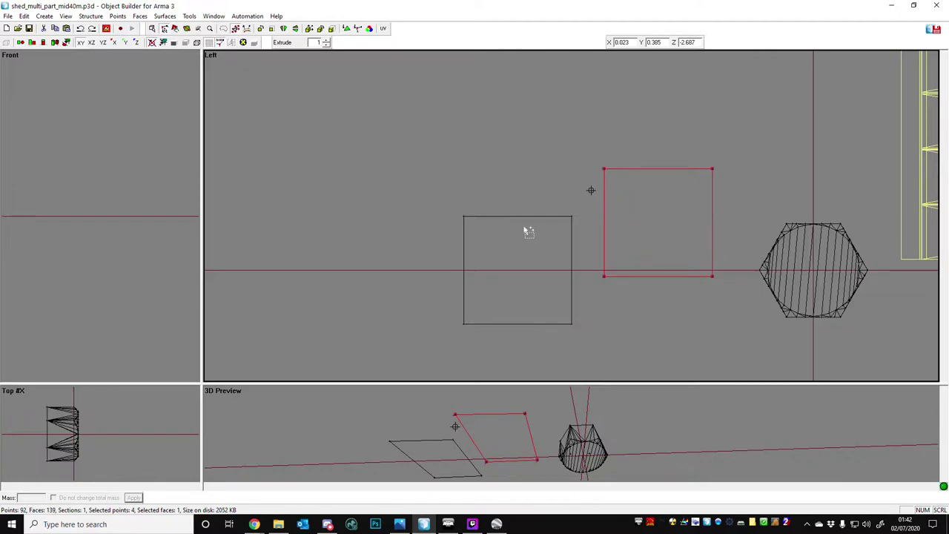
Try merging the two planes' facing upper corner points into one point, and undo the merge.
{"action": "left_click", "coordinate": [528, 189]}
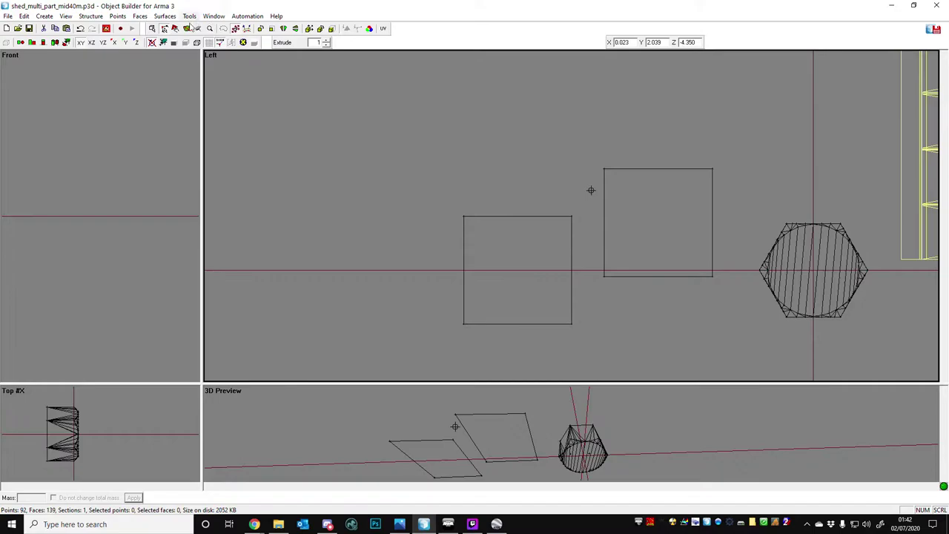
{"action": "left_click_drag", "start_coordinate": [542, 155], "coordinate": [651, 240]}
{"action": "key", "text": "ctrl+m"}
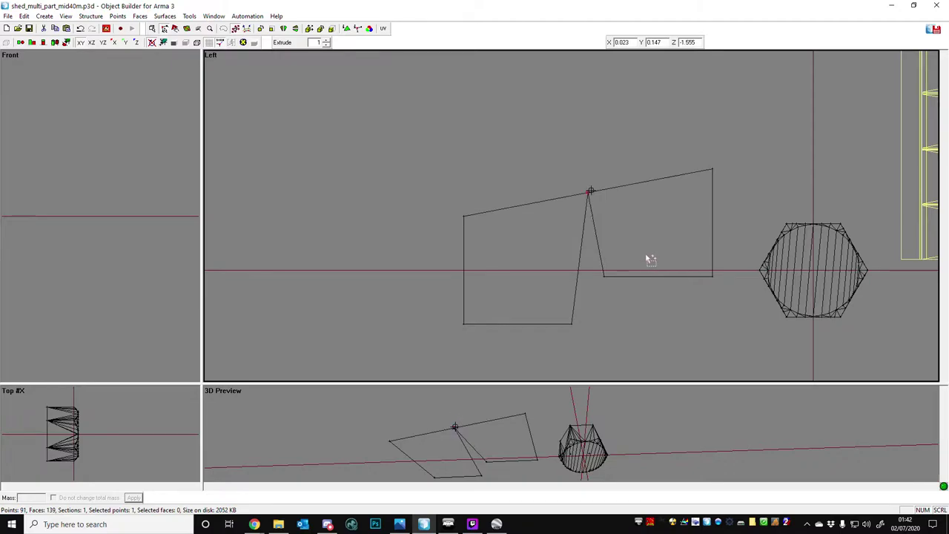
{"action": "key", "text": "ctrl+z"}
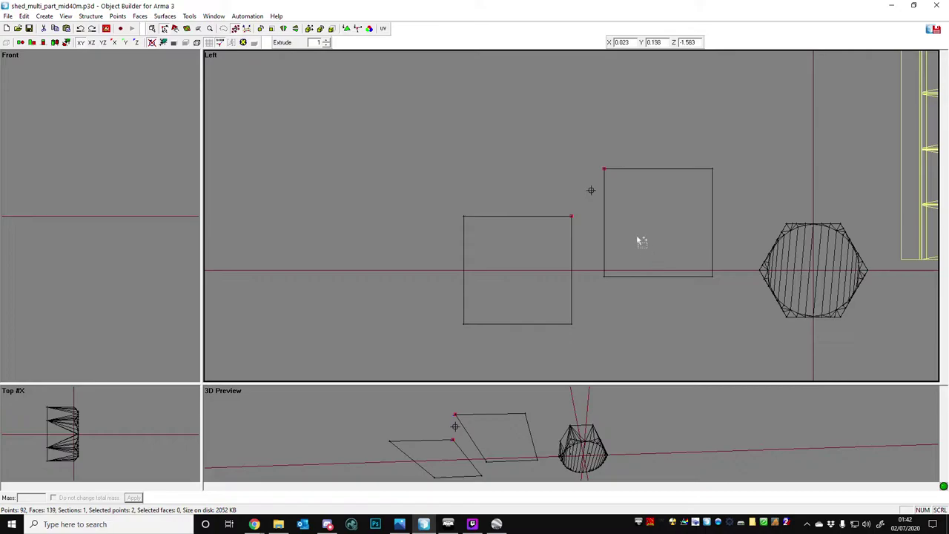
Merge the two planes' facing upper corner points, and separate the plane nearer the nut again with topology Split.
{"action": "left_click_drag", "start_coordinate": [552, 154], "coordinate": [629, 257]}
{"action": "key", "text": "ctrl+m"}
{"action": "left_click_drag", "start_coordinate": [576, 144], "coordinate": [740, 300]}
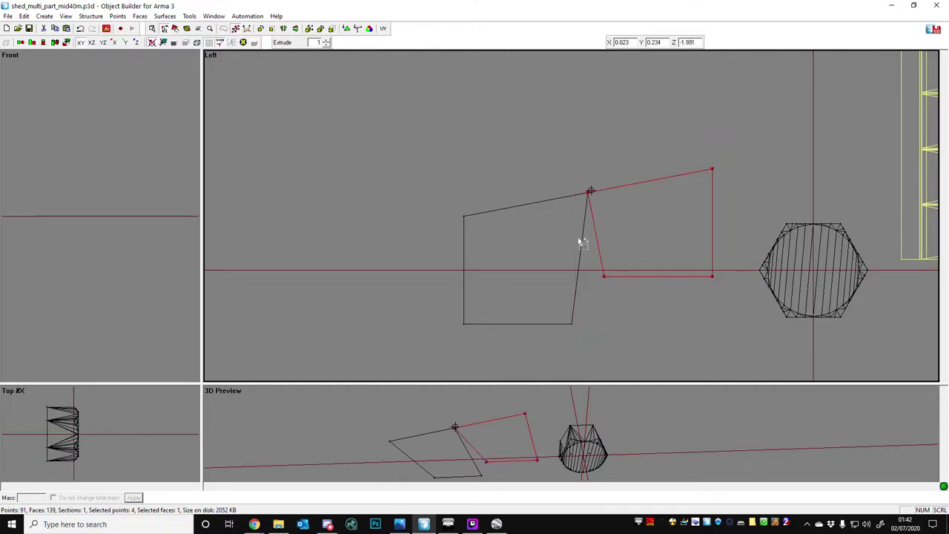
{"action": "left_click", "coordinate": [91, 16]}
{"action": "mouse_move", "coordinate": [143, 75]}
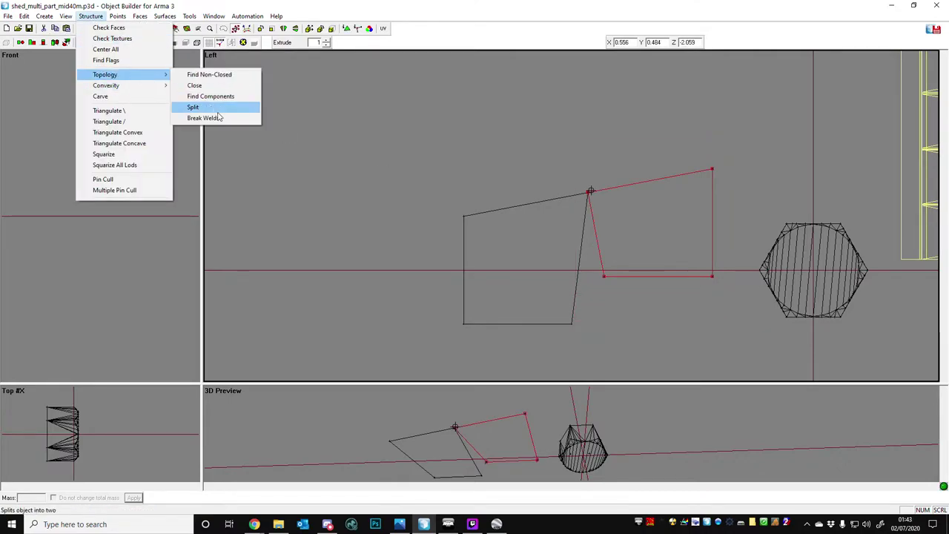
{"action": "left_click", "coordinate": [211, 110]}
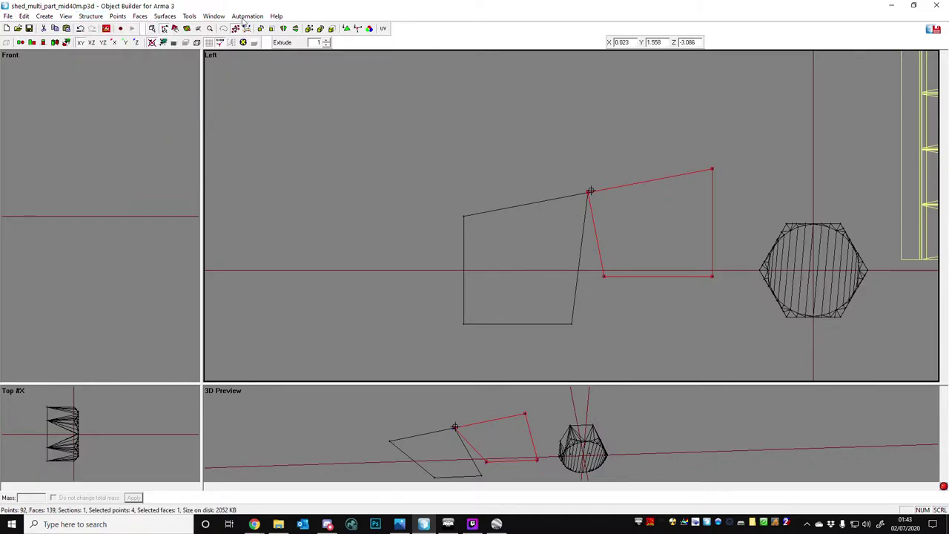
{"action": "left_click_drag", "start_coordinate": [682, 236], "coordinate": [585, 282]}
Delete both test planes, and centre the pin on the whole nut.
{"action": "left_click_drag", "start_coordinate": [399, 94], "coordinate": [697, 339]}
{"action": "key", "text": "Delete"}
{"action": "left_click_drag", "start_coordinate": [669, 167], "coordinate": [901, 364]}
{"action": "key", "text": "c"}
{"action": "scroll", "coordinate": [786, 297], "scroll_direction": "up", "scroll_amount": 4}
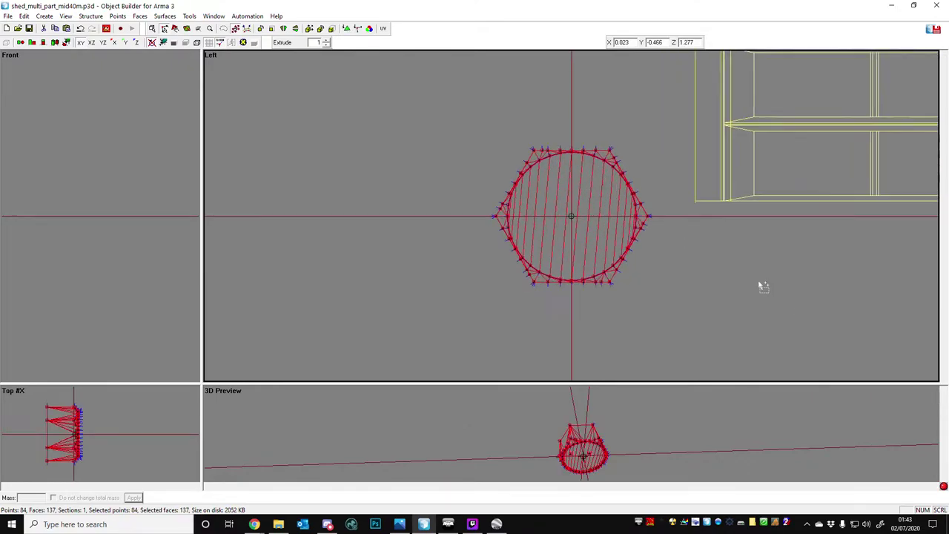
{"action": "scroll", "coordinate": [97, 422], "scroll_direction": "up", "scroll_amount": 1}
Select all the points of the nut's flat circular end face.
{"action": "left_click", "coordinate": [81, 409]}
{"action": "left_click_drag", "start_coordinate": [83, 398], "coordinate": [77, 478]}
{"action": "left_click_drag", "start_coordinate": [202, 385], "coordinate": [607, 140]}
{"action": "left_click", "coordinate": [326, 360]}
{"action": "scroll", "coordinate": [213, 207], "scroll_direction": "up", "scroll_amount": 1}
{"action": "left_click_drag", "start_coordinate": [225, 176], "coordinate": [197, 463]}
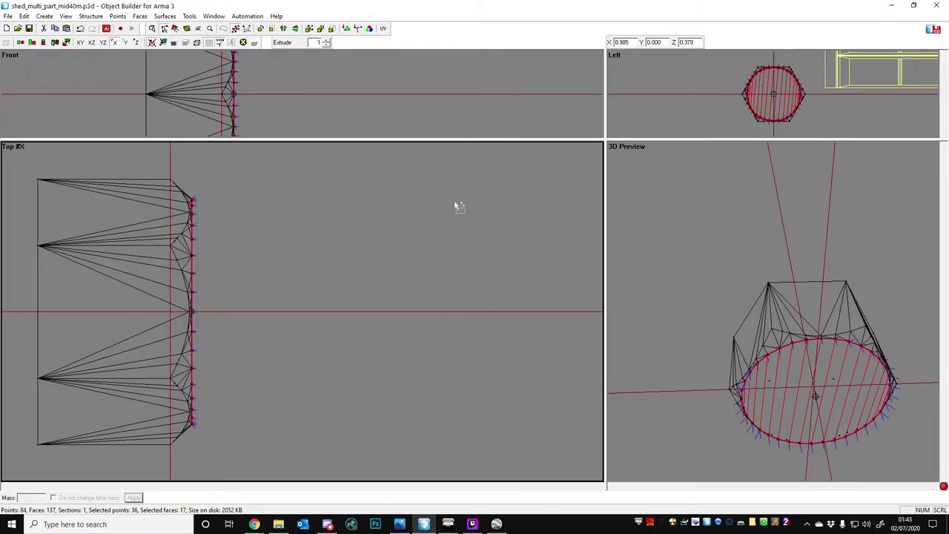
Switch to Chrome to check the metric hex nut dimension drawing, and return to Object Builder.
{"action": "left_click_drag", "start_coordinate": [606, 140], "coordinate": [198, 376]}
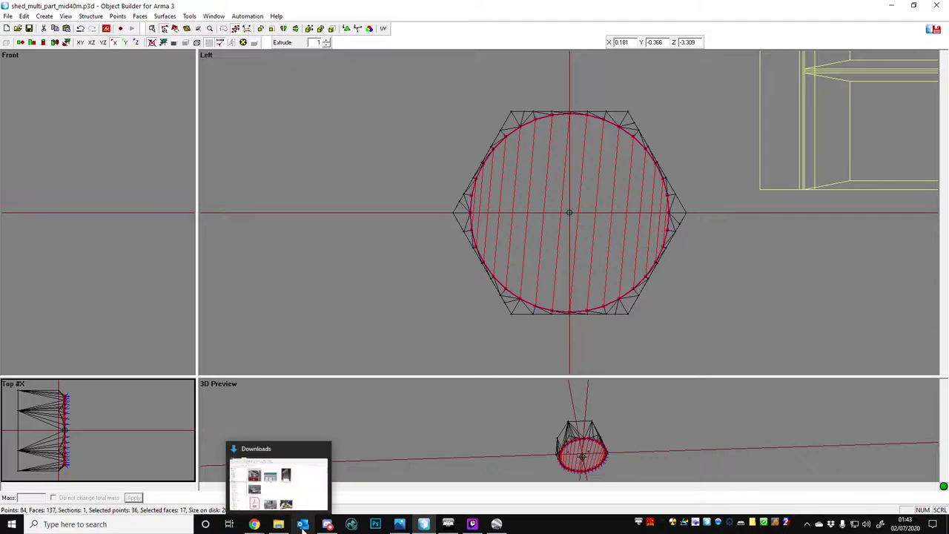
{"action": "left_click", "coordinate": [239, 493]}
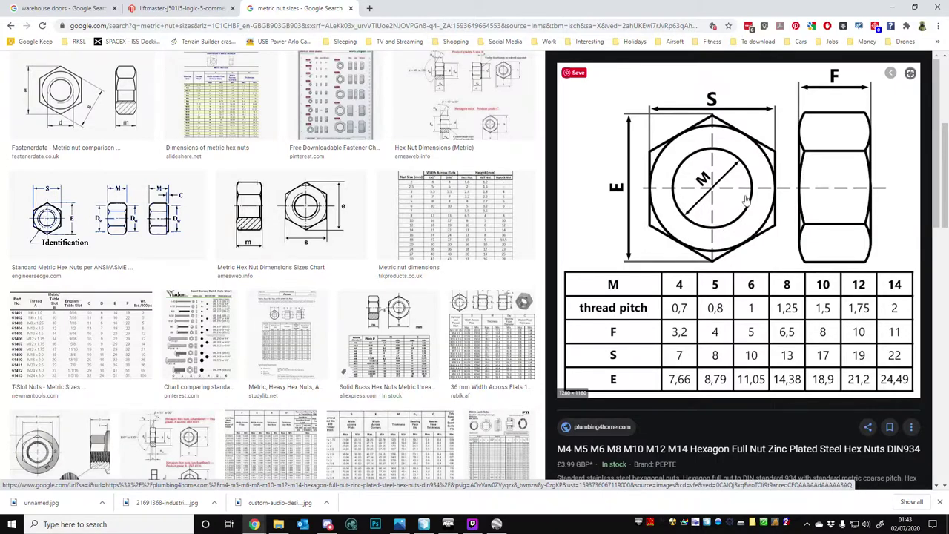
{"action": "left_click", "coordinate": [891, 8]}
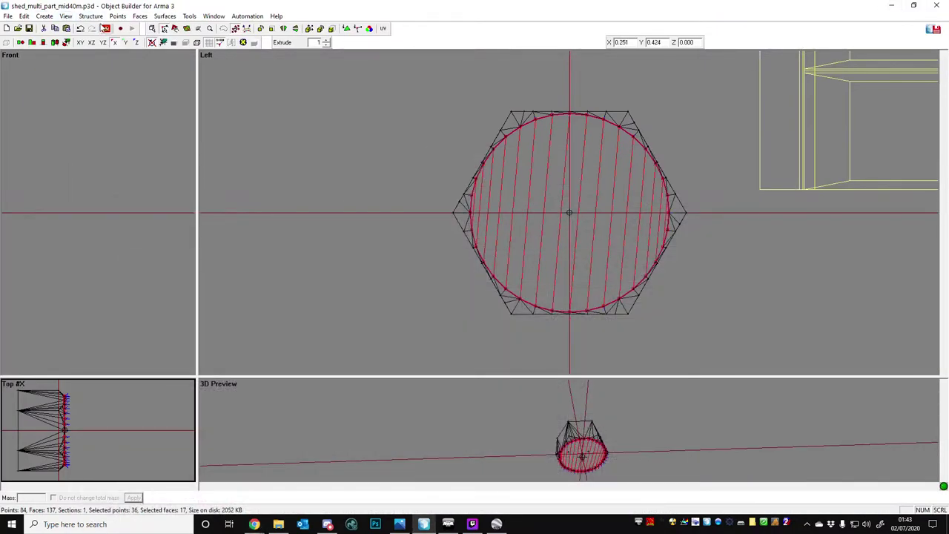
Extrude the circular end face, and 2D-scale the new ring of points to 0.75 about the pin.
{"action": "left_click", "coordinate": [86, 17]}
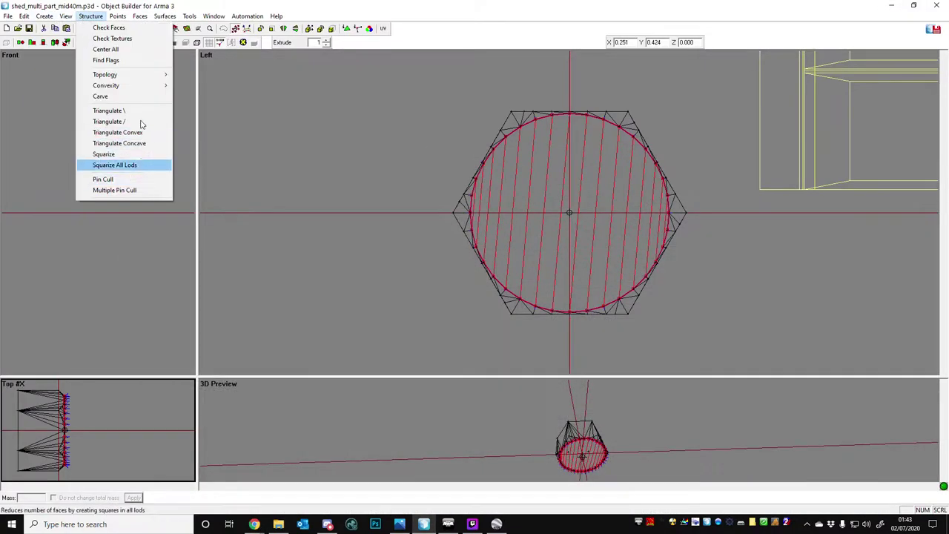
{"action": "mouse_move", "coordinate": [46, 18]}
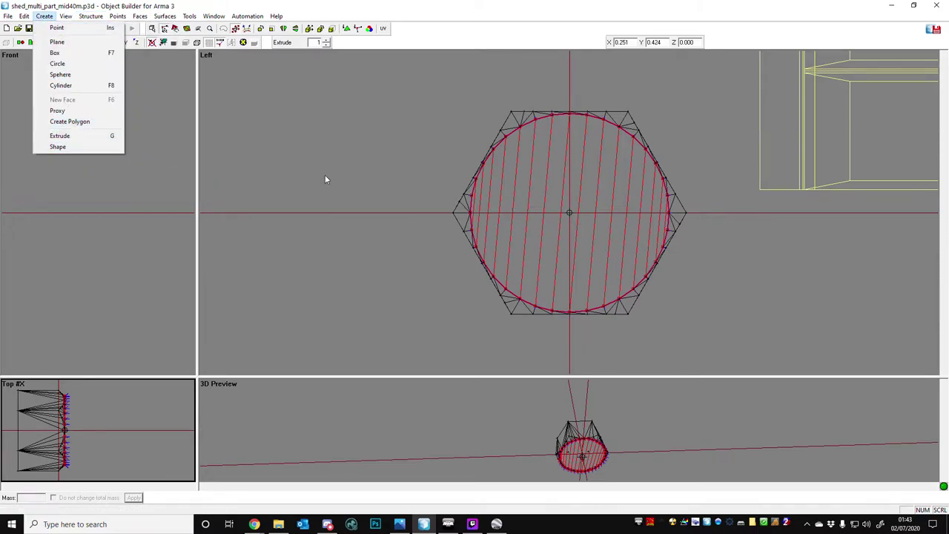
{"action": "left_click", "coordinate": [106, 136]}
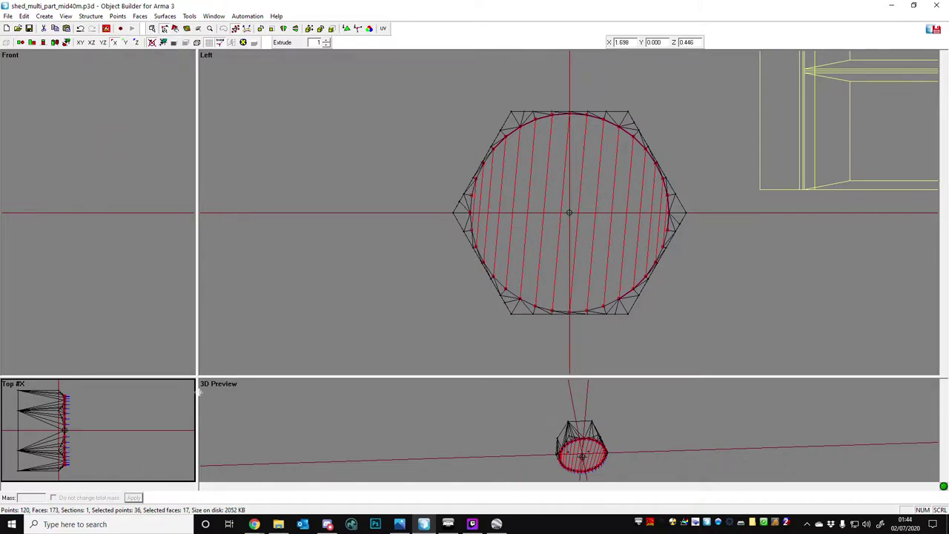
{"action": "left_click_drag", "start_coordinate": [241, 338], "coordinate": [306, 334]}
{"action": "key", "text": "ctrl+z"}
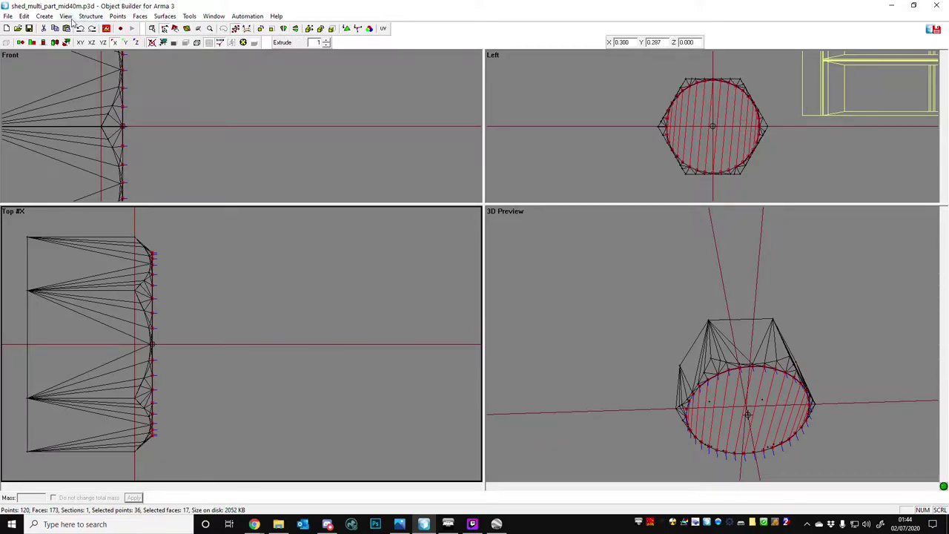
{"action": "left_click", "coordinate": [117, 17]}
{"action": "mouse_move", "coordinate": [198, 86]}
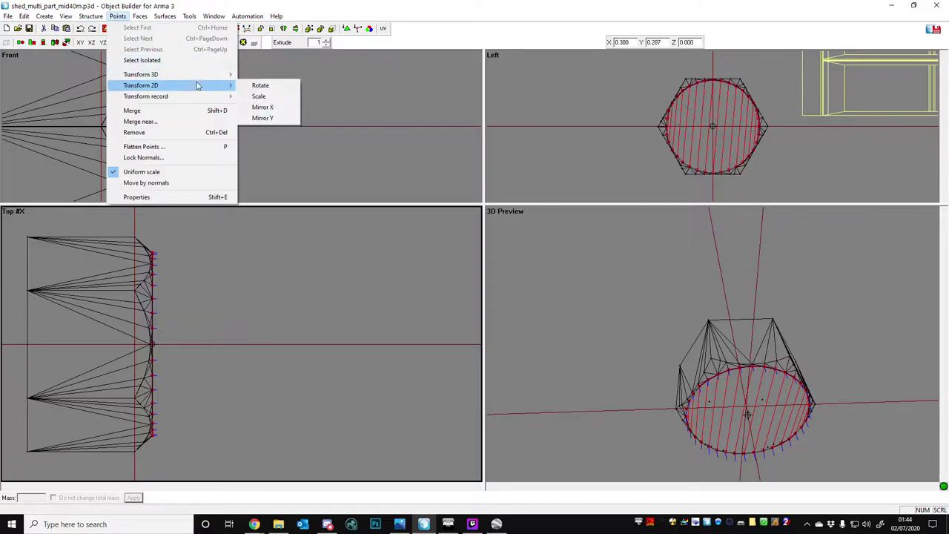
{"action": "left_click", "coordinate": [260, 96]}
{"action": "type", "text": "0.7"}
{"action": "key", "text": "Return"}
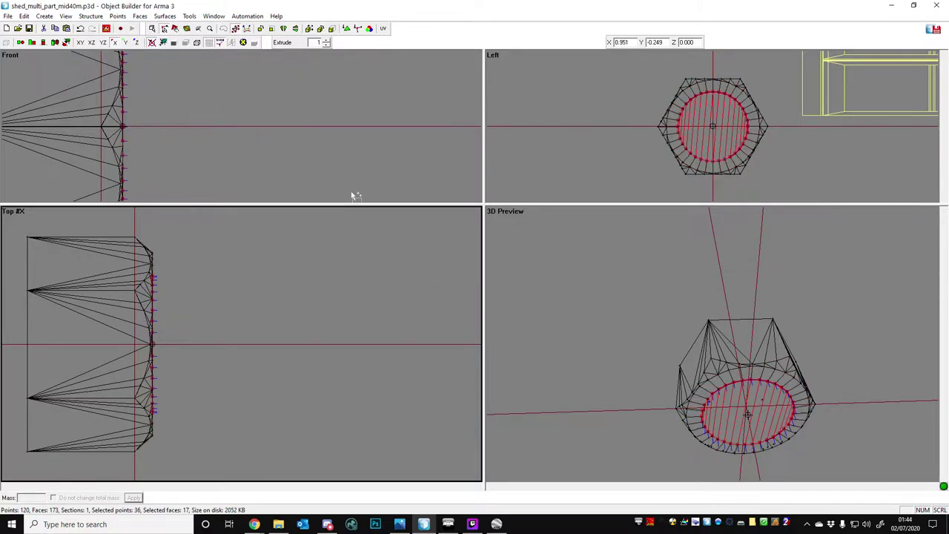
Extrude the inner circular face once more, and 2D-scale it to 0.85 about the pin.
{"action": "scroll", "coordinate": [738, 126], "scroll_direction": "up", "scroll_amount": 2}
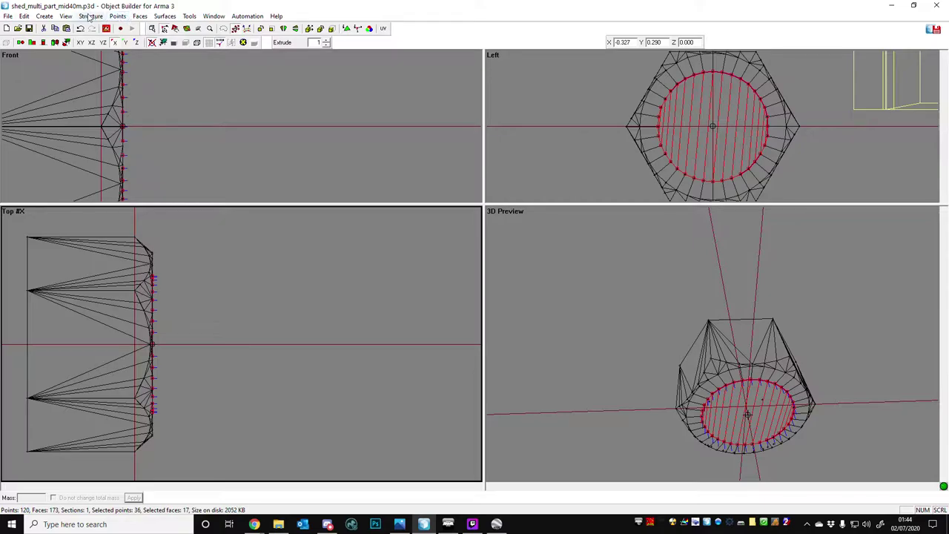
{"action": "left_click", "coordinate": [43, 16]}
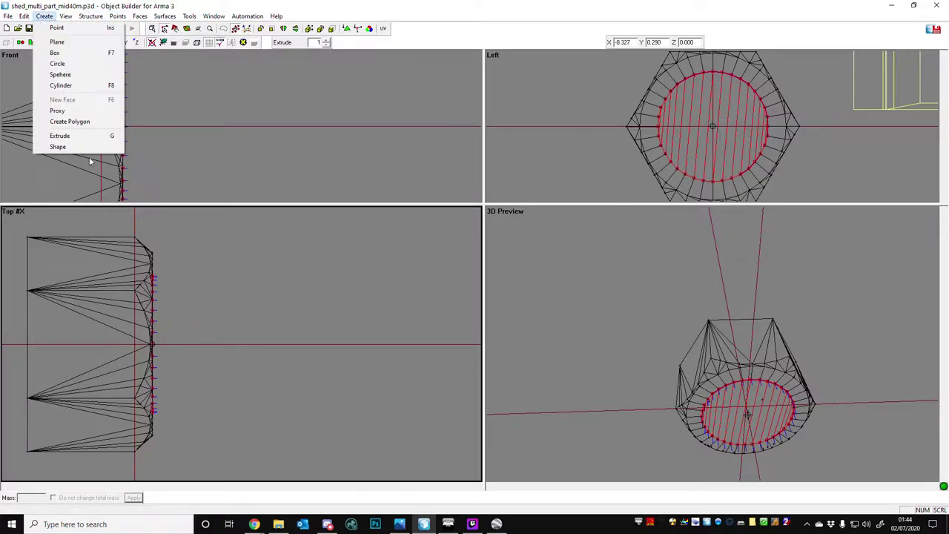
{"action": "left_click", "coordinate": [70, 145]}
{"action": "left_click", "coordinate": [117, 15]}
{"action": "mouse_move", "coordinate": [197, 88]}
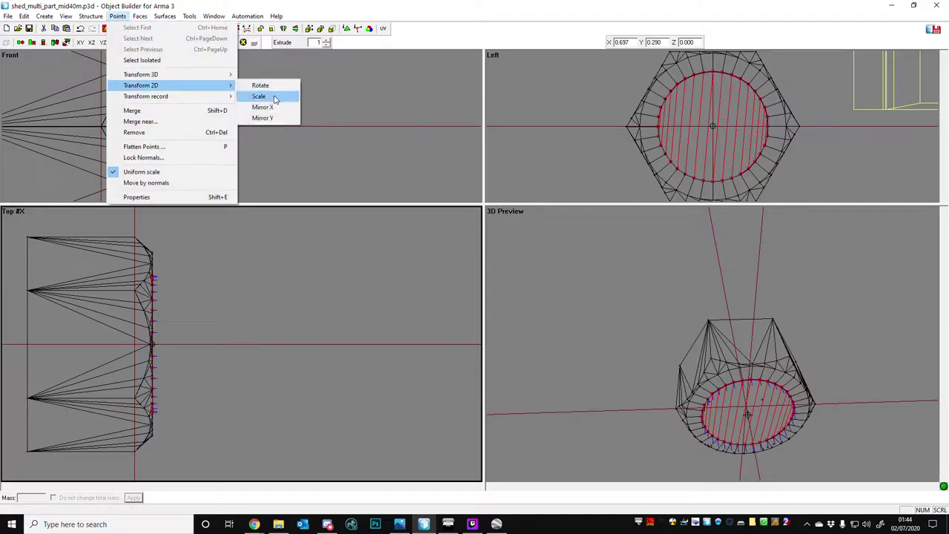
{"action": "left_click", "coordinate": [272, 96]}
{"action": "type", "text": "0.8"}
{"action": "key", "text": "Return"}
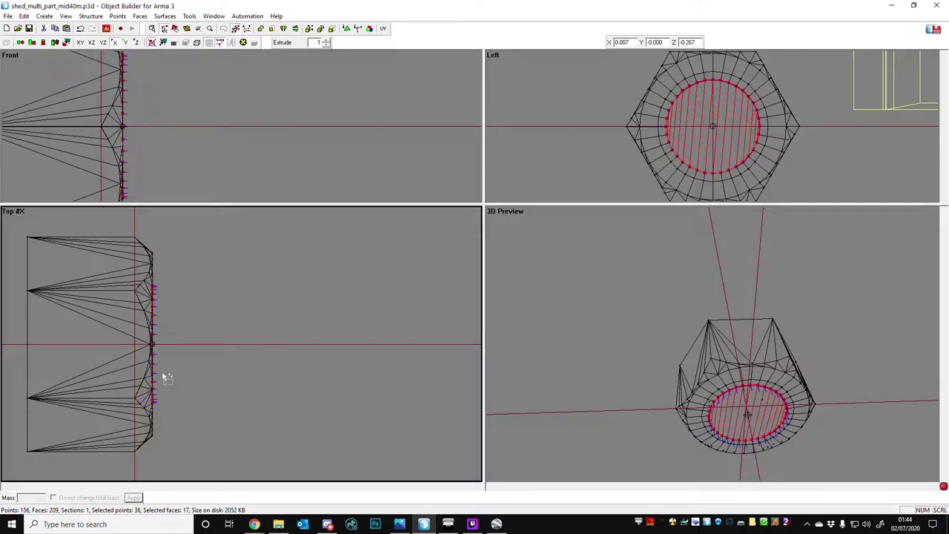
Move the inner circular face slightly back into the nut along X, and extrude it outward past the nut's front as the bolt shaft.
{"action": "scroll", "coordinate": [147, 395], "scroll_direction": "up", "scroll_amount": 1}
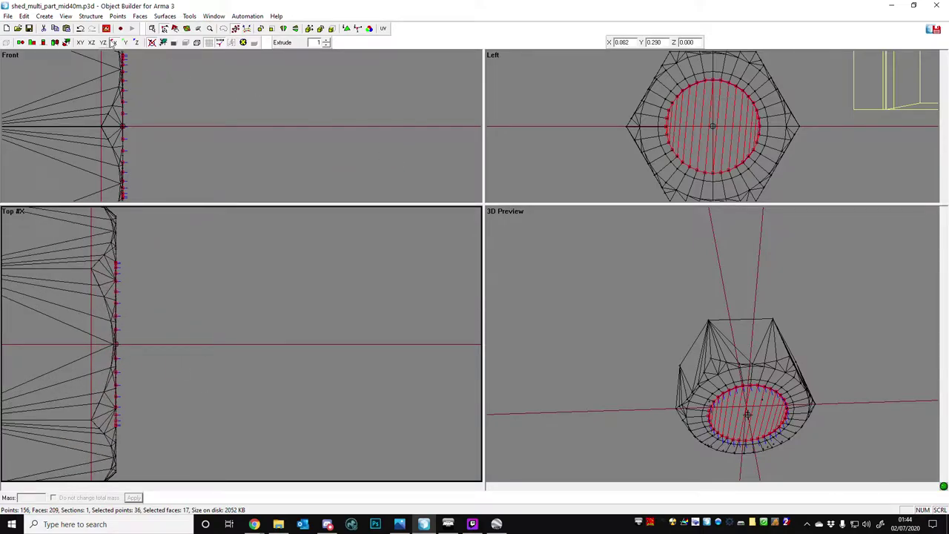
{"action": "mouse_move", "coordinate": [191, 304]}
{"action": "left_mouse_down"}
{"action": "mouse_move", "coordinate": [174, 298]}
{"action": "mouse_move", "coordinate": [181, 297]}
{"action": "left_mouse_up"}
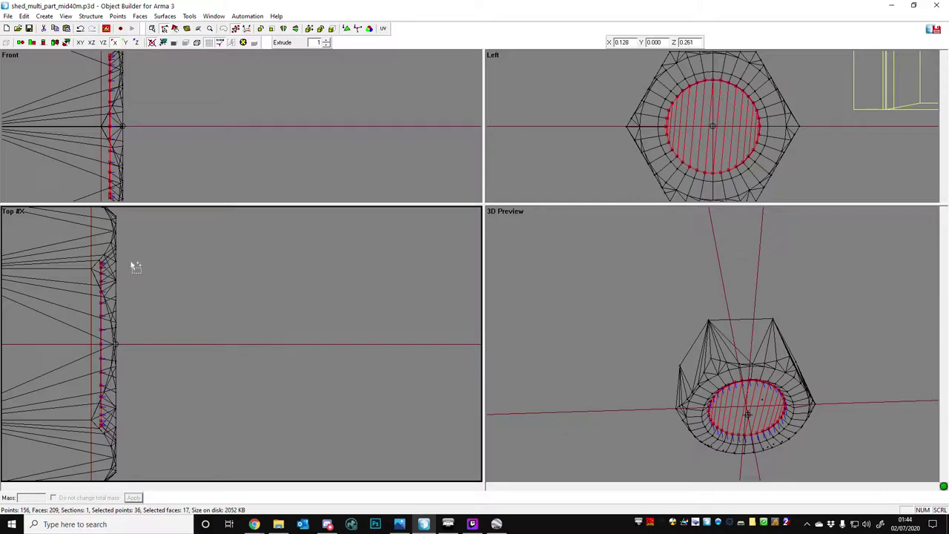
{"action": "scroll", "coordinate": [207, 334], "scroll_direction": "down", "scroll_amount": 2}
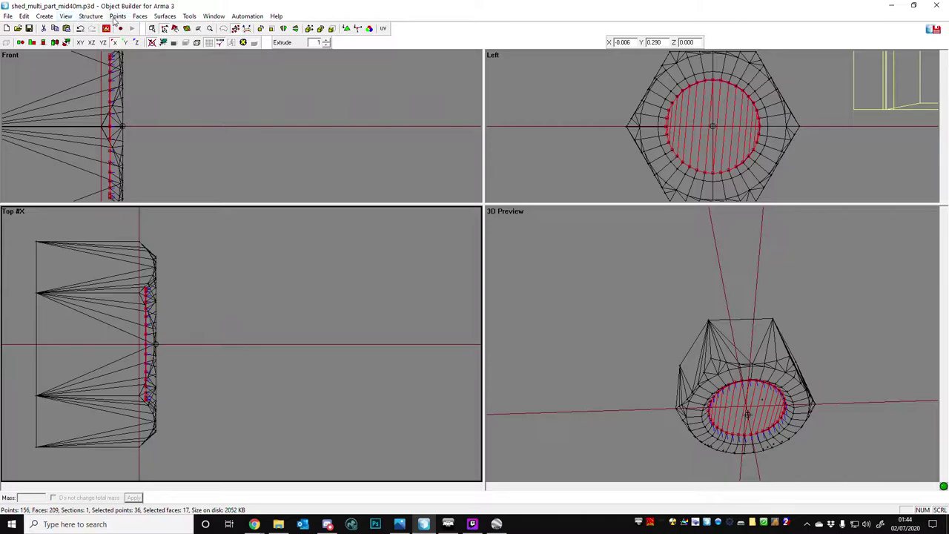
{"action": "left_click", "coordinate": [46, 17]}
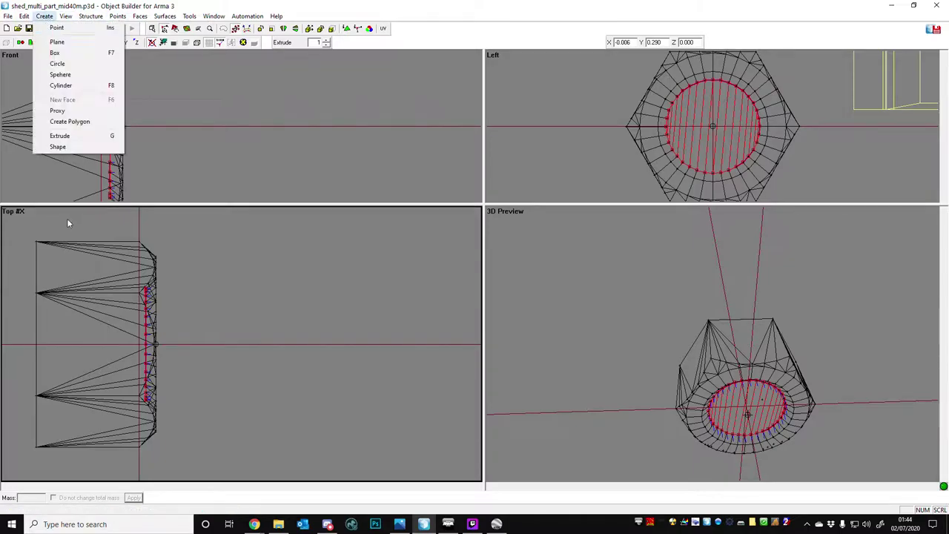
{"action": "left_click", "coordinate": [69, 138]}
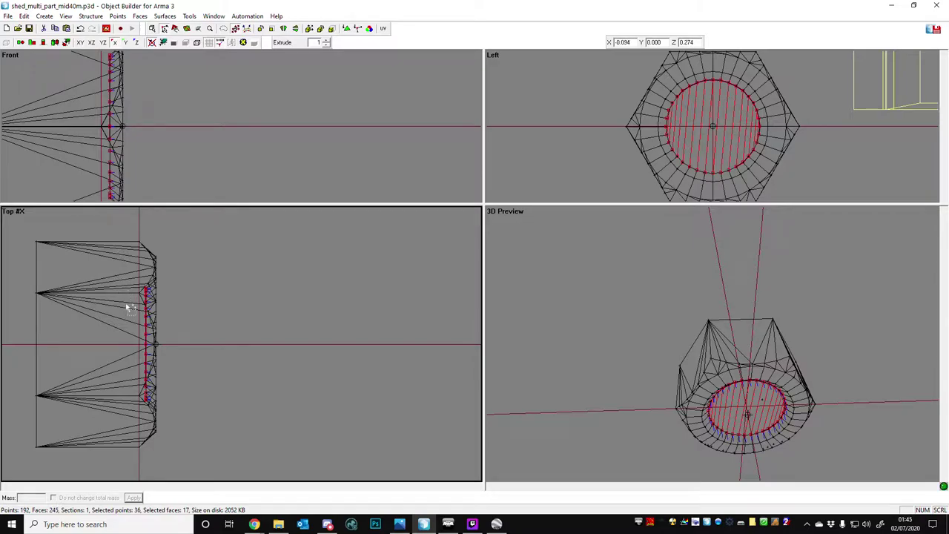
{"action": "left_click_drag", "start_coordinate": [134, 324], "coordinate": [196, 309]}
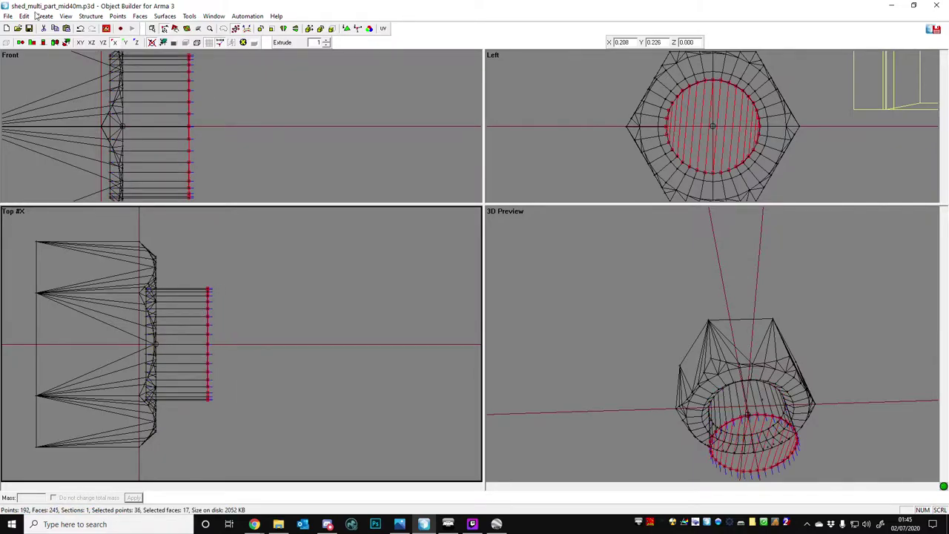
Extrude the shaft's end face a short distance outward, and scale the new end slightly smaller to form a chamfered tip.
{"action": "left_click", "coordinate": [45, 15]}
{"action": "left_click", "coordinate": [83, 136]}
{"action": "left_click_drag", "start_coordinate": [194, 313], "coordinate": [216, 322]}
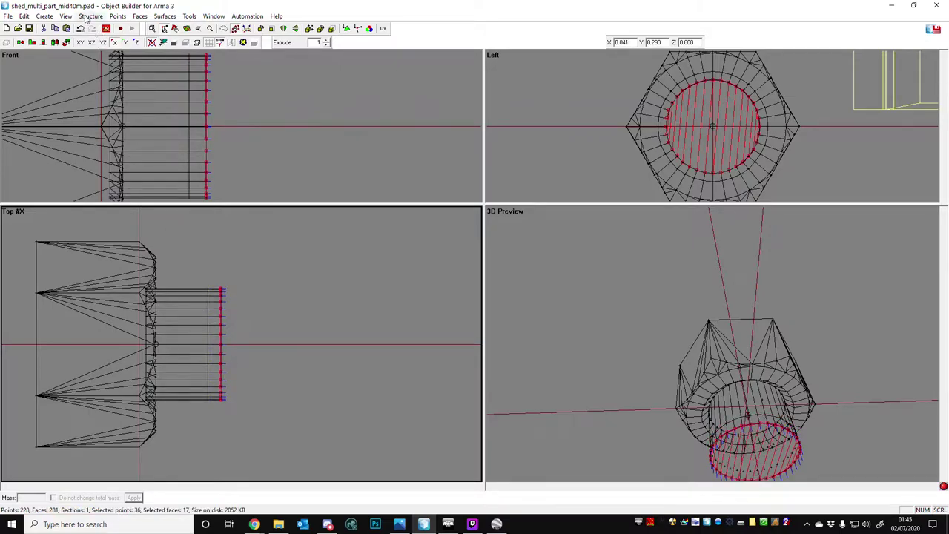
{"action": "left_click", "coordinate": [118, 15]}
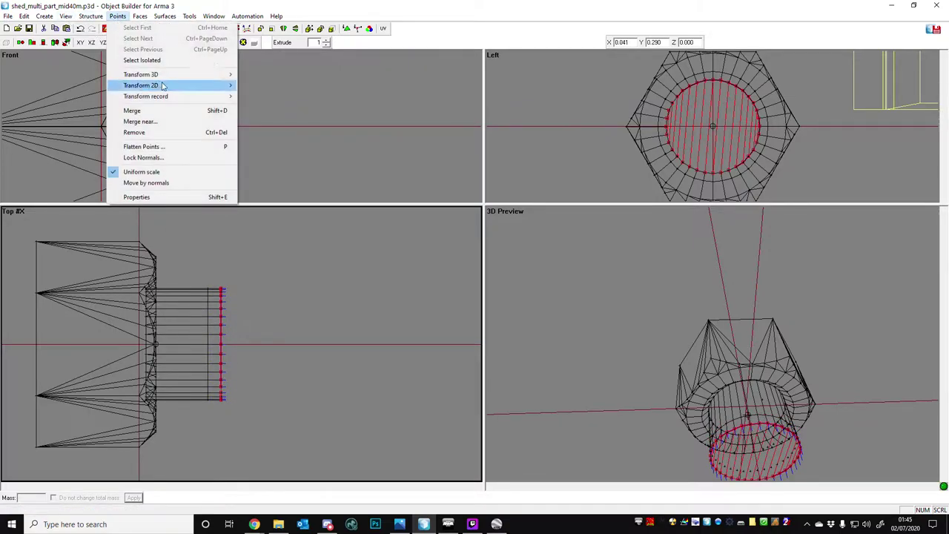
{"action": "mouse_move", "coordinate": [163, 86]}
{"action": "left_click", "coordinate": [258, 97]}
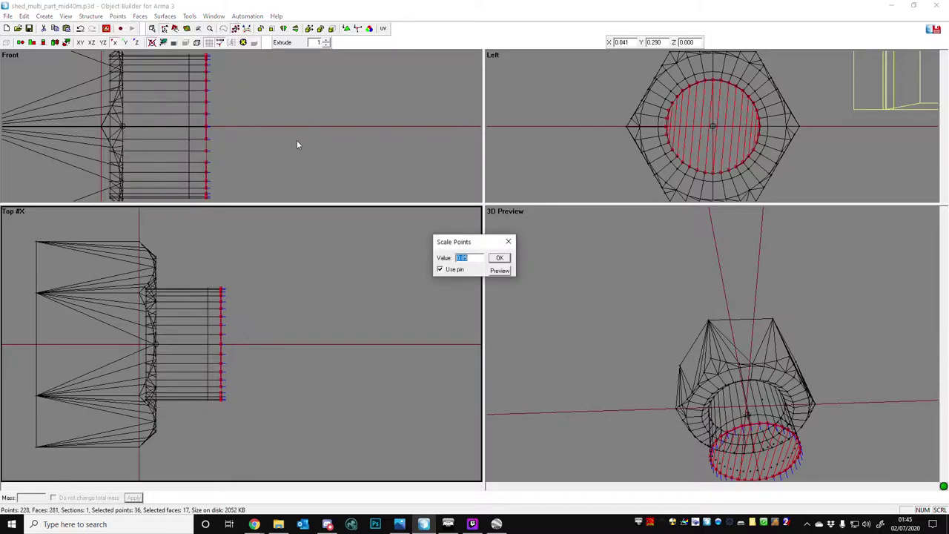
{"action": "key", "text": "Return"}
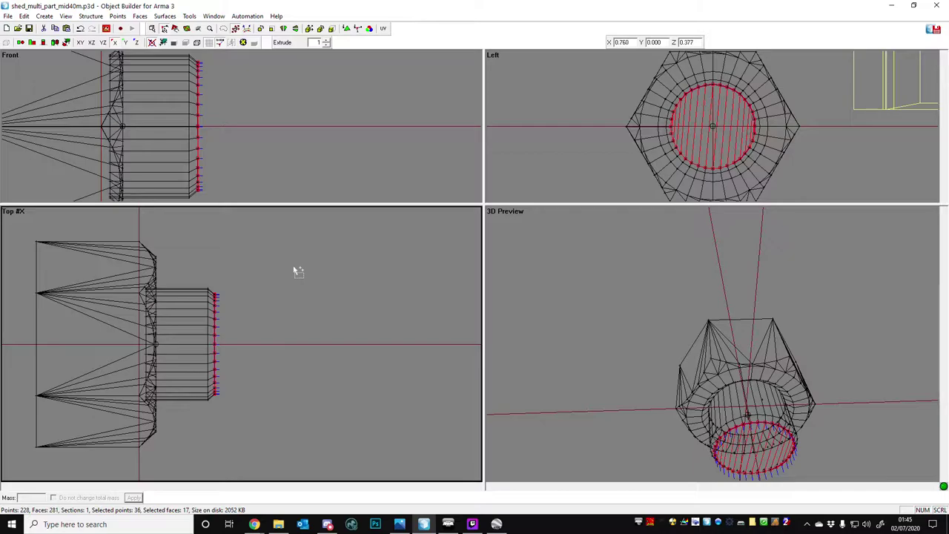
Centre the pin on the nut's six rear corner points, and clear the selection.
{"action": "left_click", "coordinate": [258, 297]}
{"action": "scroll", "coordinate": [707, 310], "scroll_direction": "down", "scroll_amount": 3}
{"action": "middle_click_drag", "start_coordinate": [706, 310], "coordinate": [725, 315]}
{"action": "scroll", "coordinate": [137, 246], "scroll_direction": "down", "scroll_amount": 1}
{"action": "left_click_drag", "start_coordinate": [74, 253], "coordinate": [99, 500]}
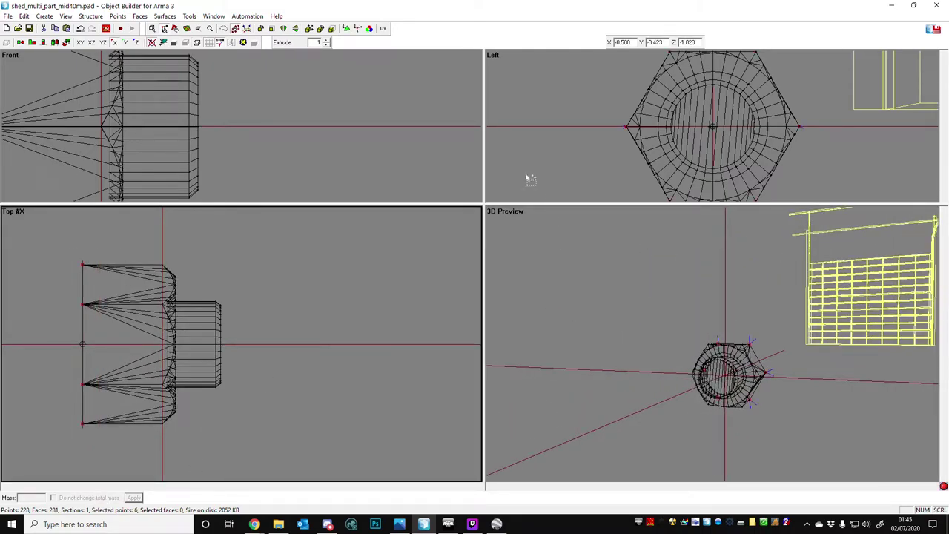
{"action": "left_click", "coordinate": [529, 133]}
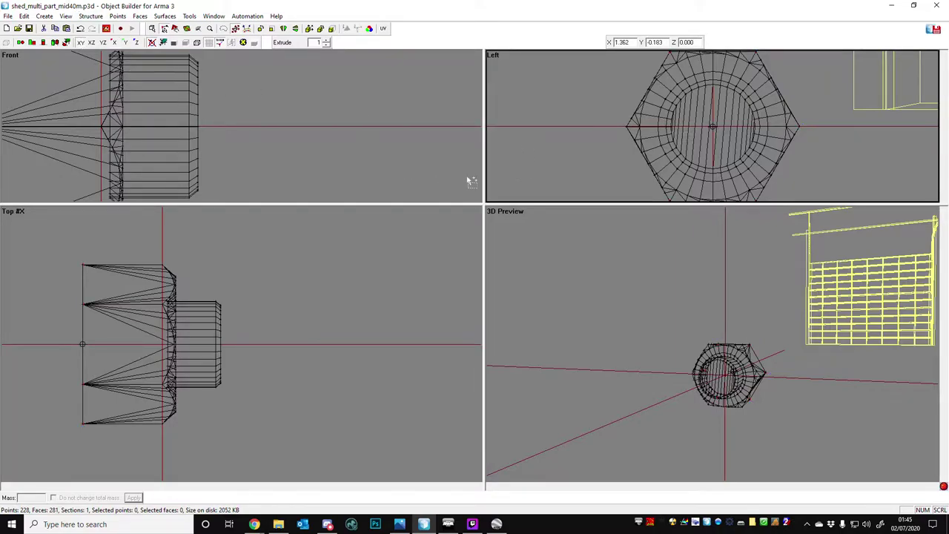
Create a cylinder around the nut, centred on the pin, with radius 0.65, size Z 1, one Z segment and 24 radial segments.
{"action": "left_click_drag", "start_coordinate": [485, 203], "coordinate": [139, 388]}
{"action": "scroll", "coordinate": [415, 241], "scroll_direction": "down", "scroll_amount": 4}
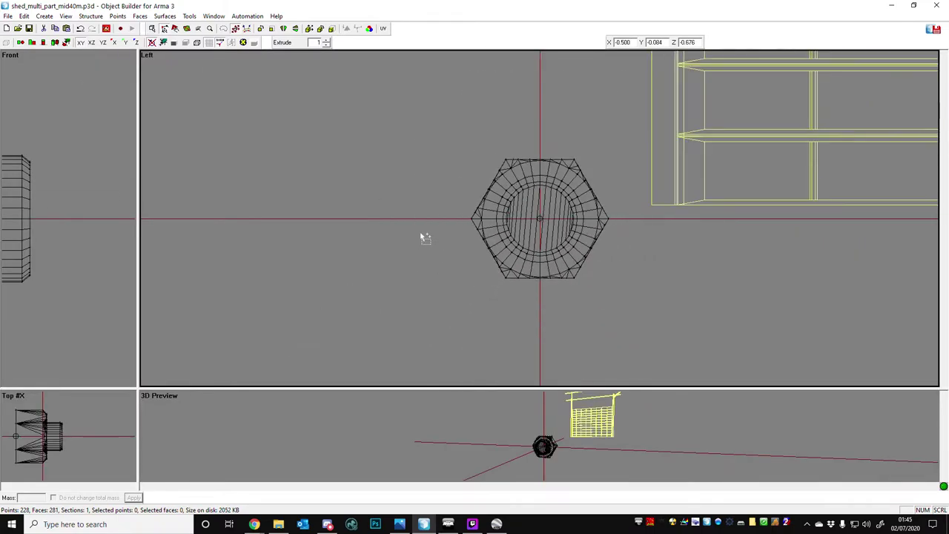
{"action": "left_click", "coordinate": [43, 17]}
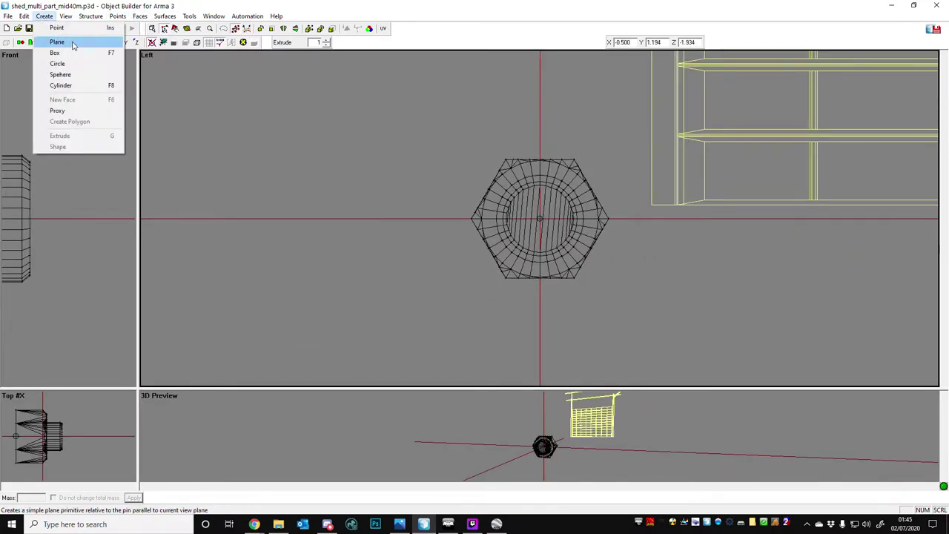
{"action": "left_click", "coordinate": [78, 86]}
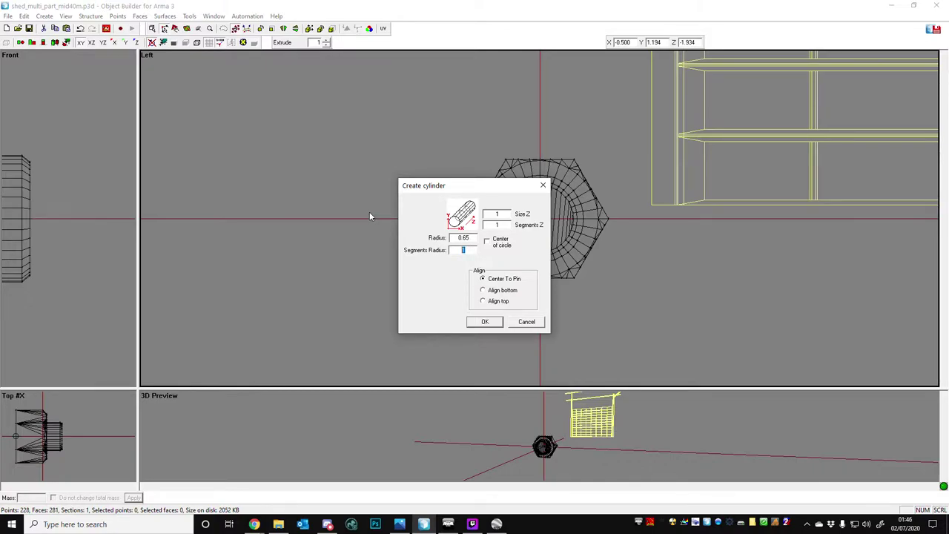
{"action": "type", "text": "2"}
{"action": "key", "text": "Return"}
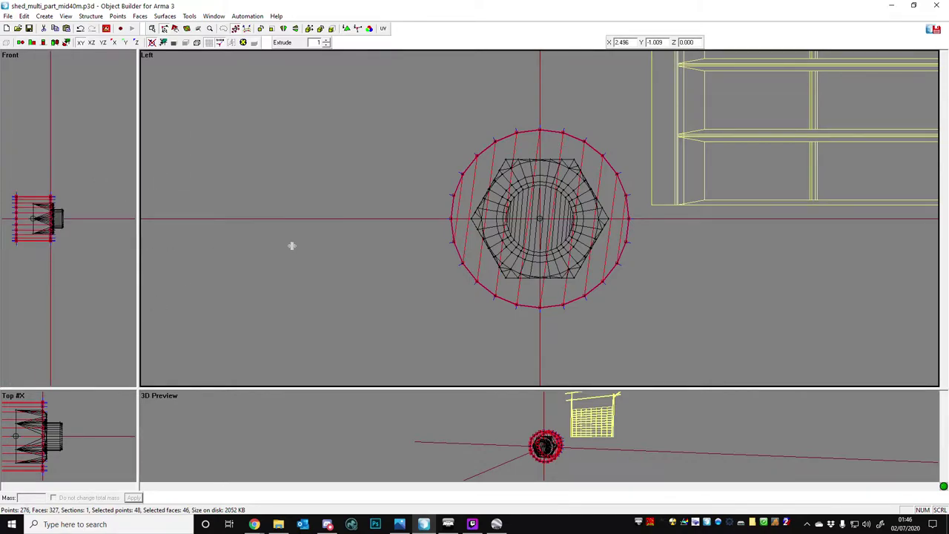
{"action": "left_click_drag", "start_coordinate": [253, 250], "coordinate": [394, 238]}
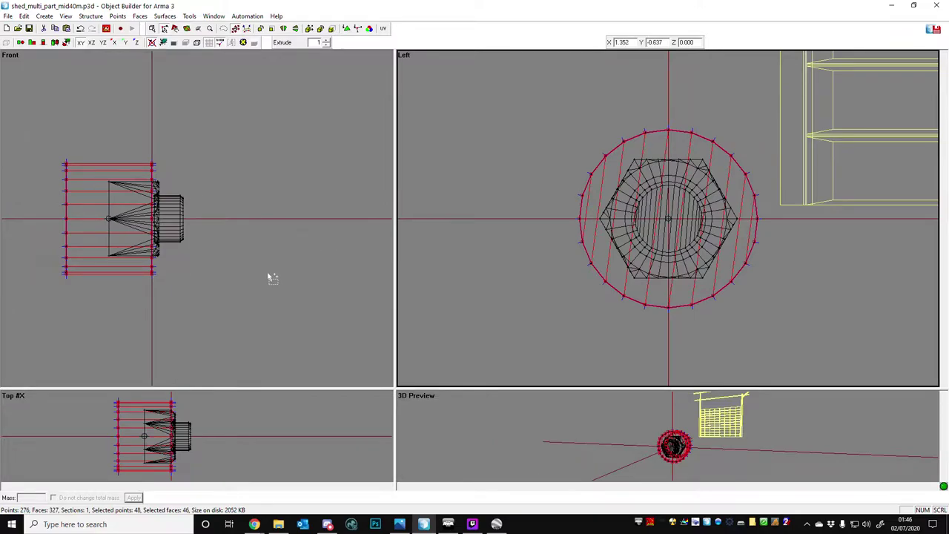
Enlarge the front and top views, and move the cylinder back along X until it sits clear behind the nut.
{"action": "left_click_drag", "start_coordinate": [395, 389], "coordinate": [485, 267]}
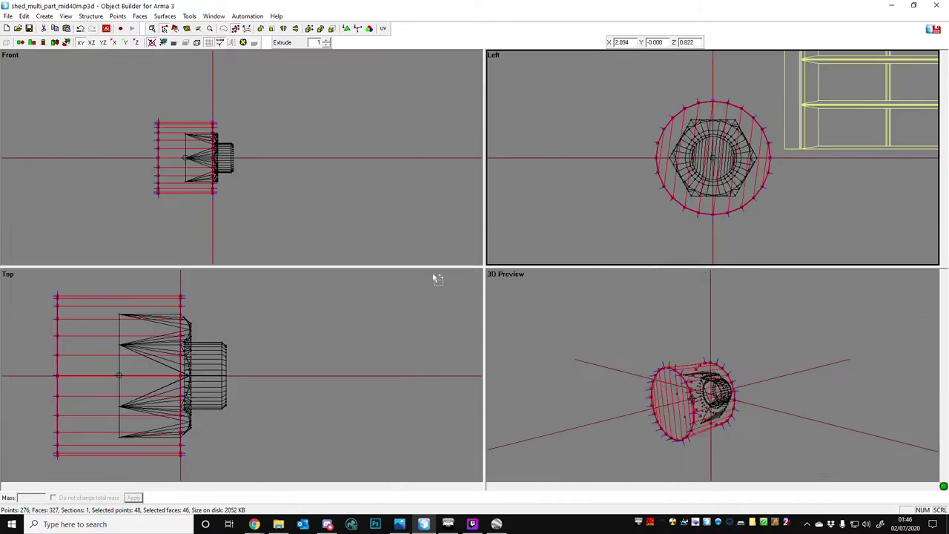
{"action": "scroll", "coordinate": [223, 174], "scroll_direction": "up", "scroll_amount": 5}
{"action": "scroll", "coordinate": [236, 115], "scroll_direction": "down", "scroll_amount": 2}
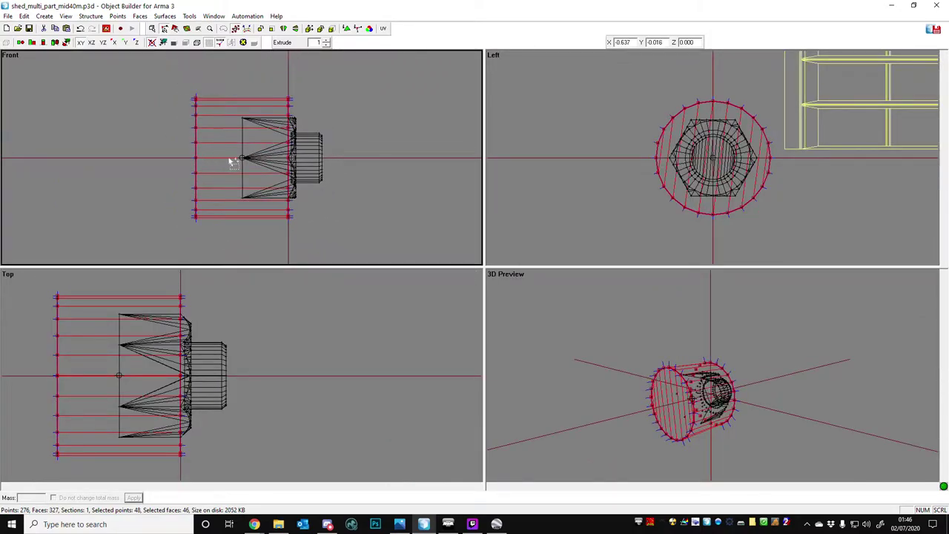
{"action": "key", "text": "x"}
{"action": "left_click_drag", "start_coordinate": [242, 167], "coordinate": [159, 161]}
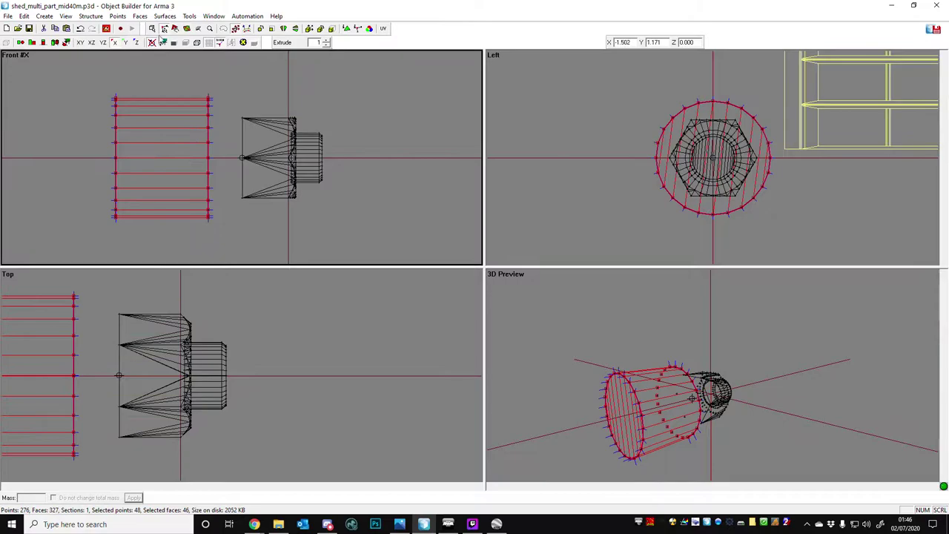
Thin the cylinder into a flat disc by moving its rear circular face forward about 0.91 along X.
{"action": "left_click_drag", "start_coordinate": [158, 296], "coordinate": [160, 303]}
{"action": "right_click_drag", "start_coordinate": [143, 177], "coordinate": [225, 182]}
{"action": "left_click_drag", "start_coordinate": [226, 182], "coordinate": [227, 183]}
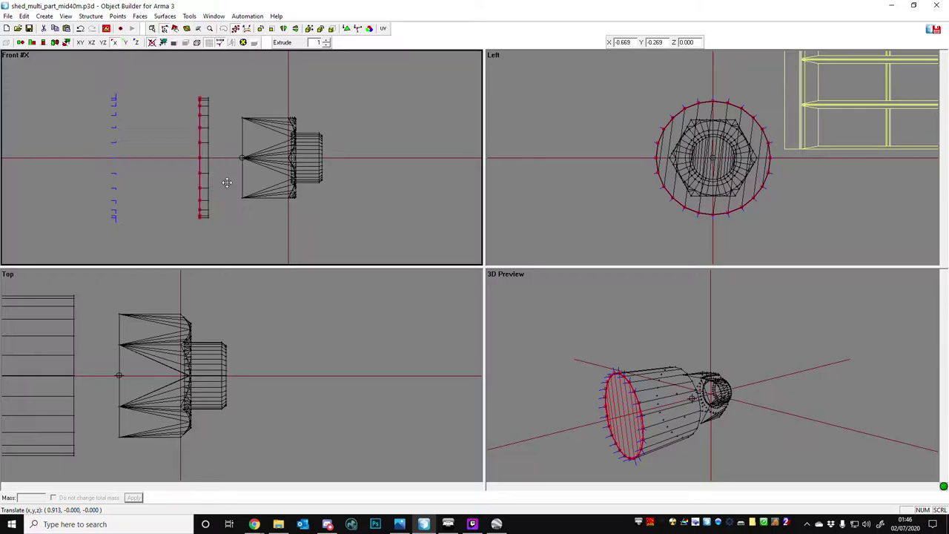
{"action": "right_click_drag", "start_coordinate": [227, 183], "coordinate": [227, 182]}
{"action": "scroll", "coordinate": [190, 91], "scroll_direction": "up", "scroll_amount": 1}
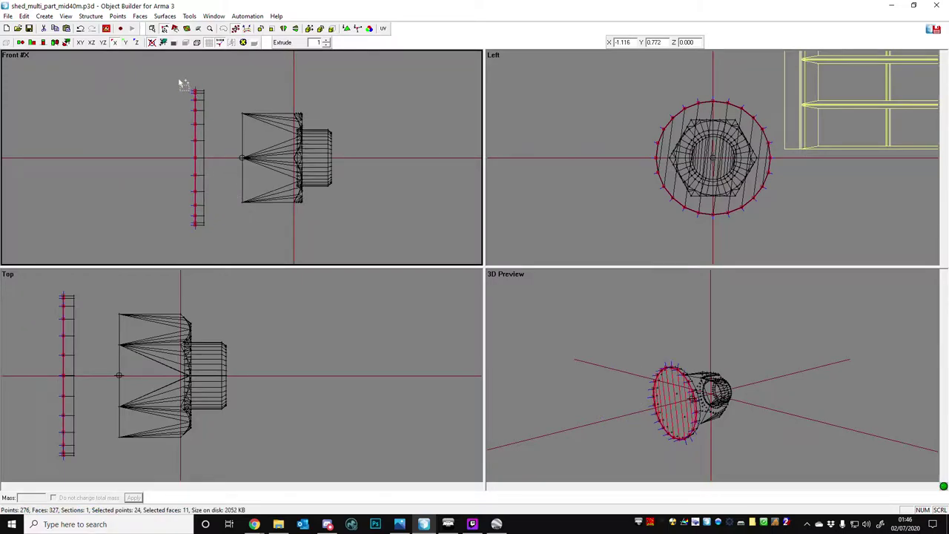
Move the whole disc along X against the nut's rear, and select the points of both parts on that shared plane.
{"action": "left_click_drag", "start_coordinate": [176, 84], "coordinate": [211, 222]}
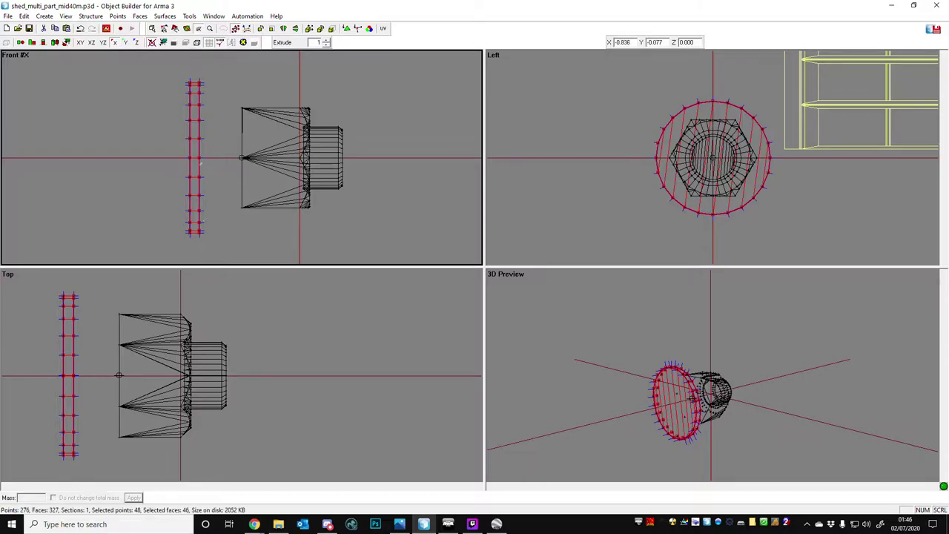
{"action": "left_click_drag", "start_coordinate": [199, 158], "coordinate": [241, 158]}
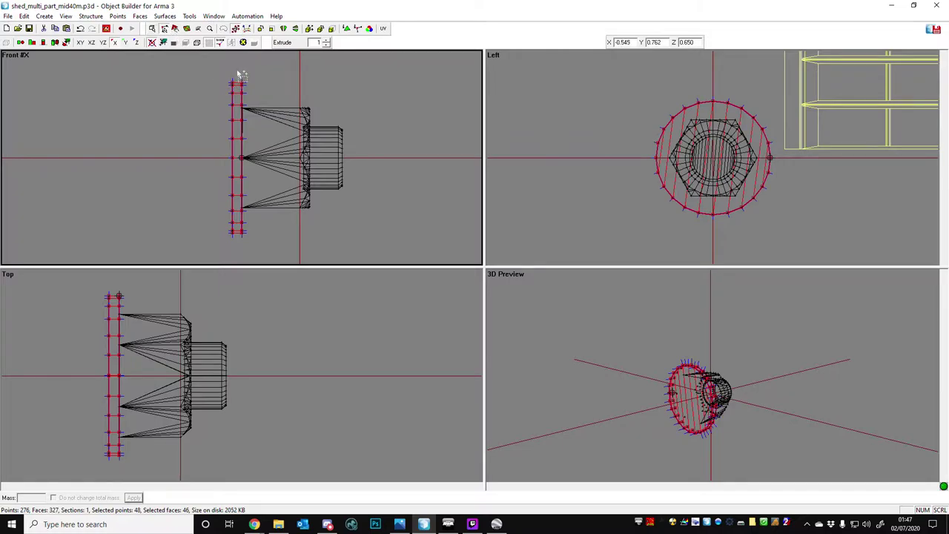
{"action": "left_click_drag", "start_coordinate": [236, 75], "coordinate": [269, 275]}
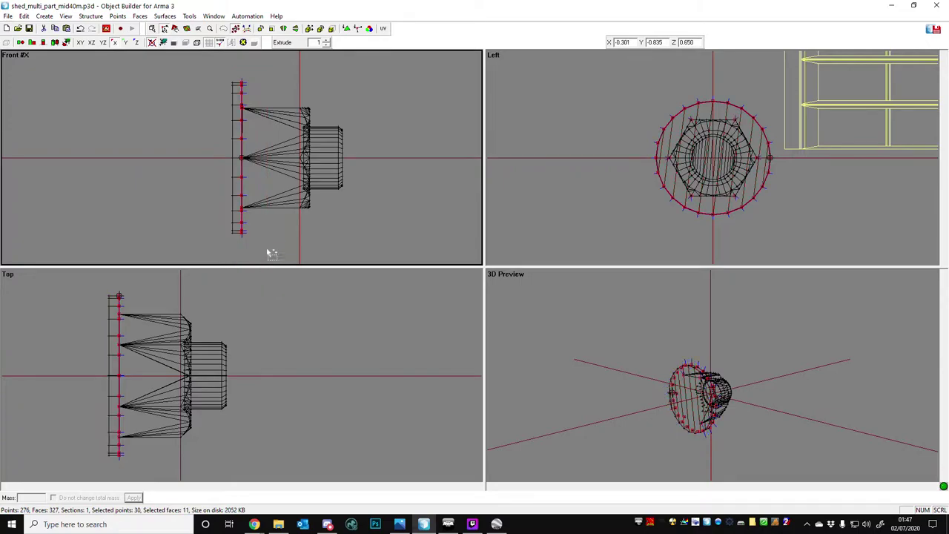
{"action": "left_click", "coordinate": [512, 157]}
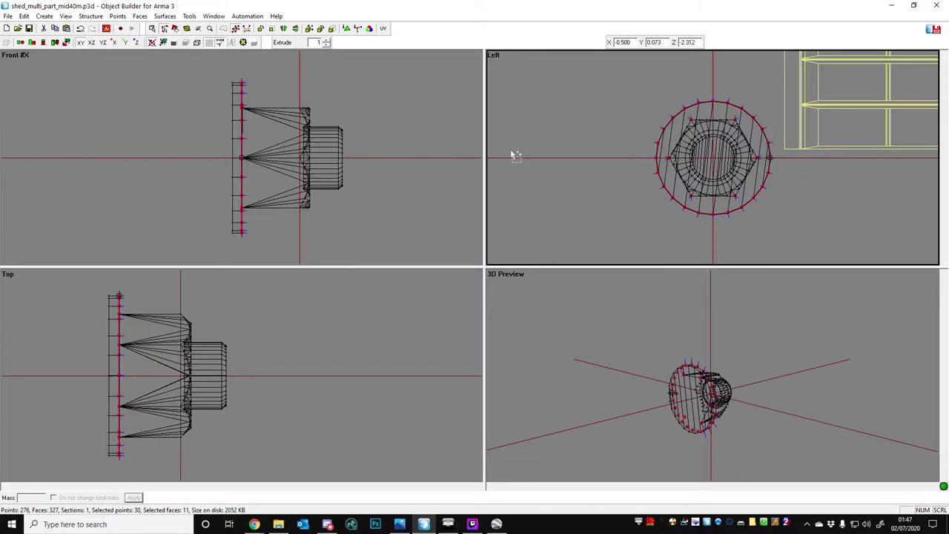
Try to flatten the selected points onto the front plane, centred to the pin.
{"action": "key", "text": "shift+f"}
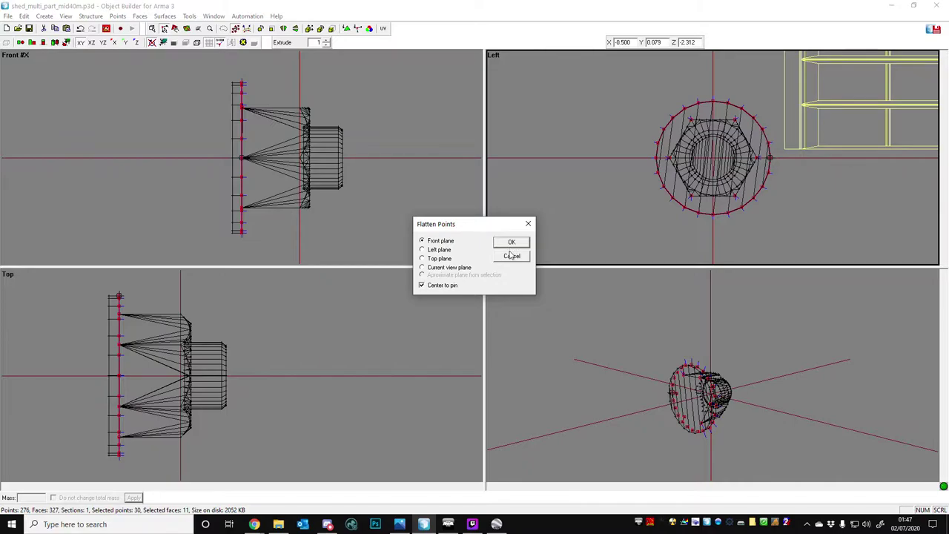
{"action": "left_click", "coordinate": [511, 244]}
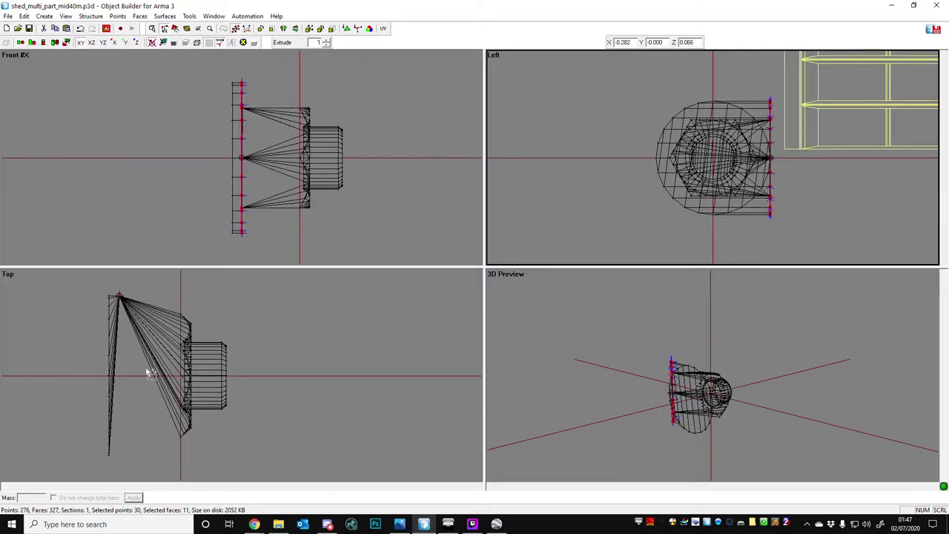
{"action": "key", "text": "ctrl+z"}
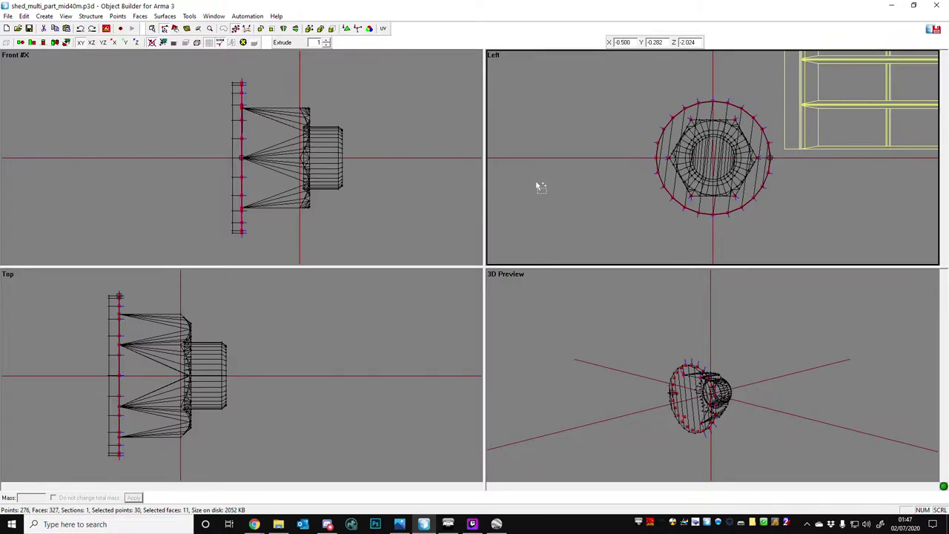
Flatten the selected points onto the left view's current view plane, centred to the pin, and clear the selection.
{"action": "key", "text": "f"}
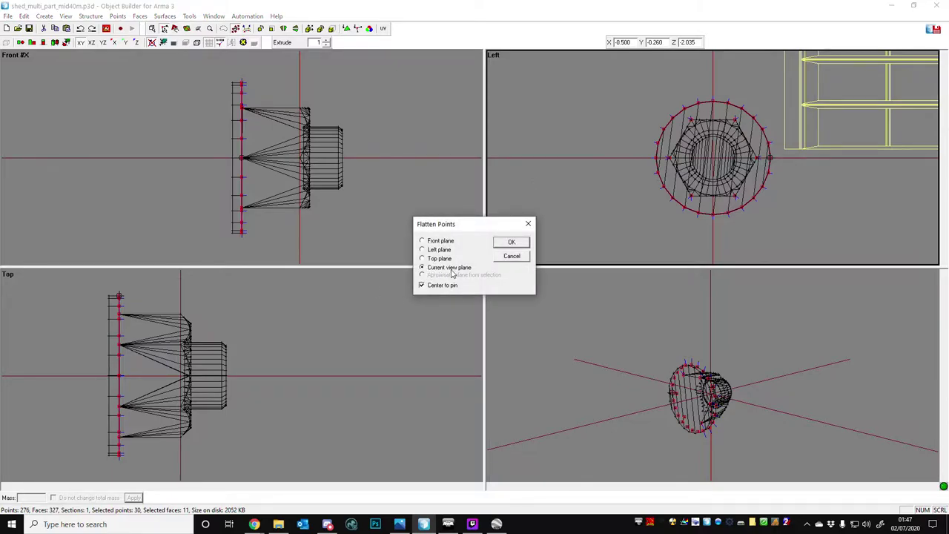
{"action": "left_click", "coordinate": [512, 243]}
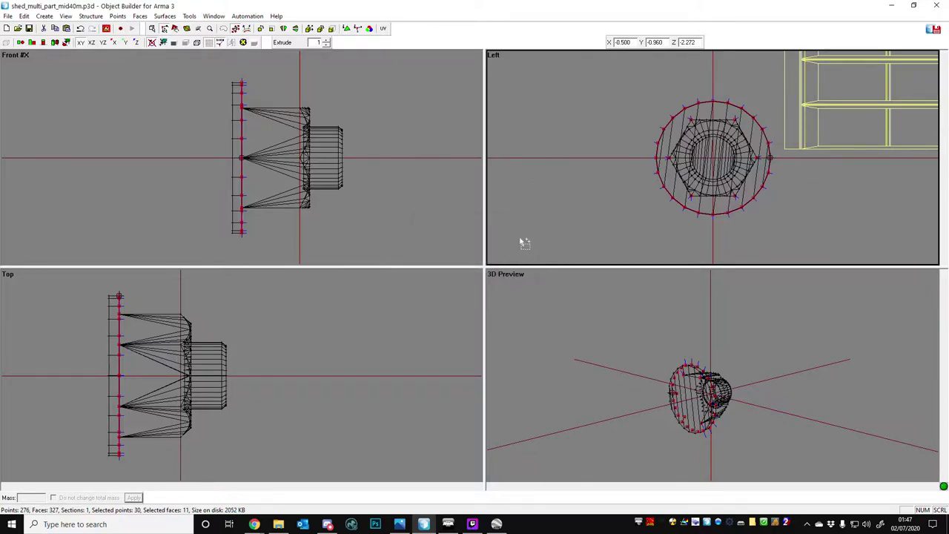
{"action": "left_click", "coordinate": [267, 334]}
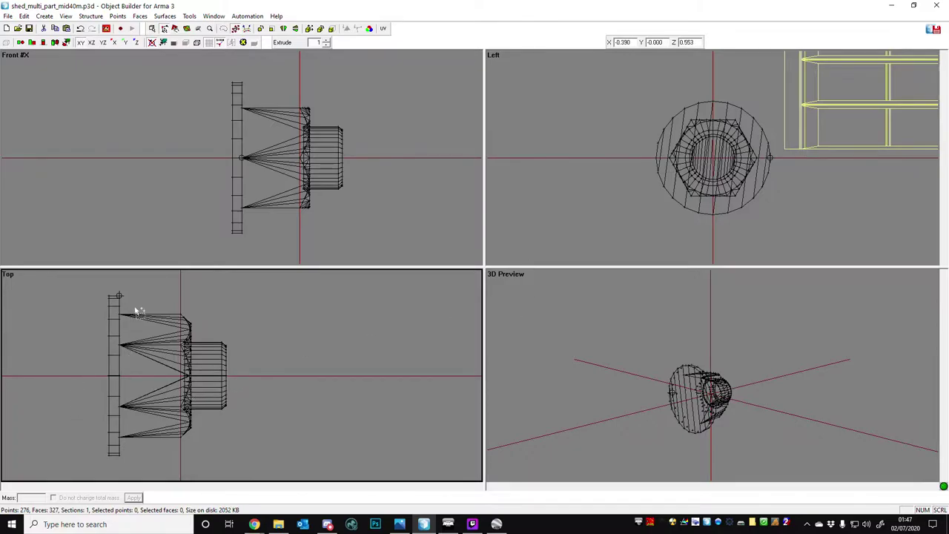
Shorten the nut by moving its front section and the bolt shaft back along X towards the disc, and clear the selection.
{"action": "left_click_drag", "start_coordinate": [162, 295], "coordinate": [304, 481]}
{"action": "left_click_drag", "start_coordinate": [282, 382], "coordinate": [261, 381], "text": "shift"}
{"action": "left_click", "coordinate": [447, 205]}
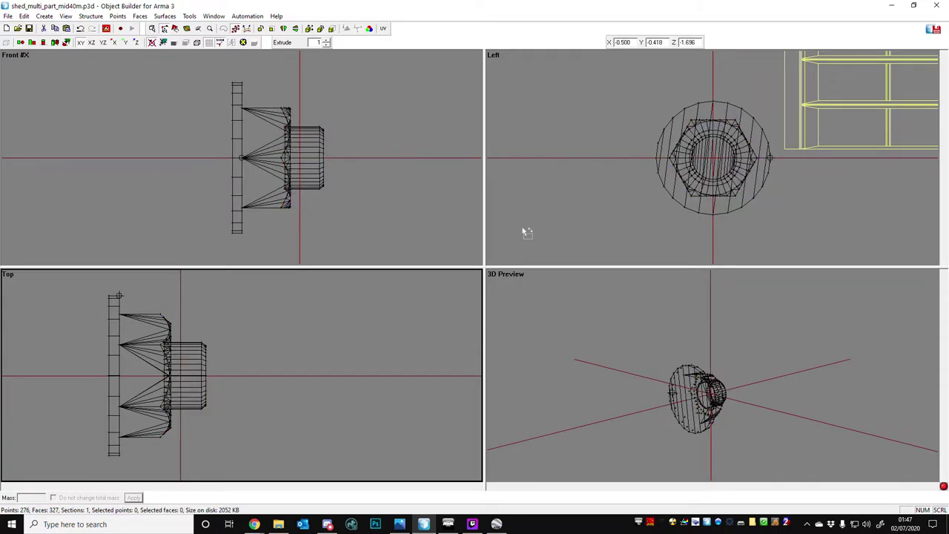
Fill the workspace with the 3D preview, and render it with Direct3D and solid faces.
{"action": "left_click_drag", "start_coordinate": [485, 268], "coordinate": [2, 53]}
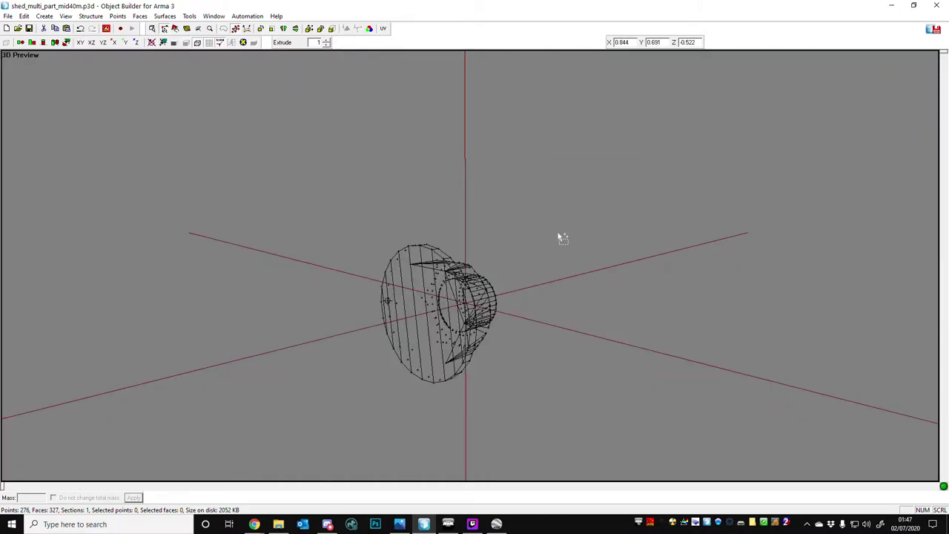
{"action": "middle_click_drag", "start_coordinate": [603, 242], "coordinate": [603, 241]}
{"action": "scroll", "coordinate": [530, 252], "scroll_direction": "up", "scroll_amount": 1}
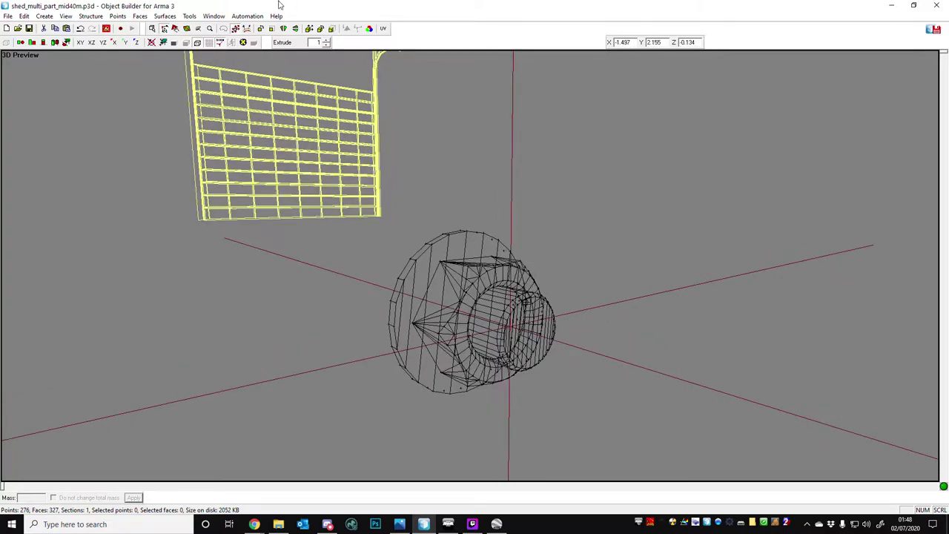
{"action": "left_click", "coordinate": [243, 44]}
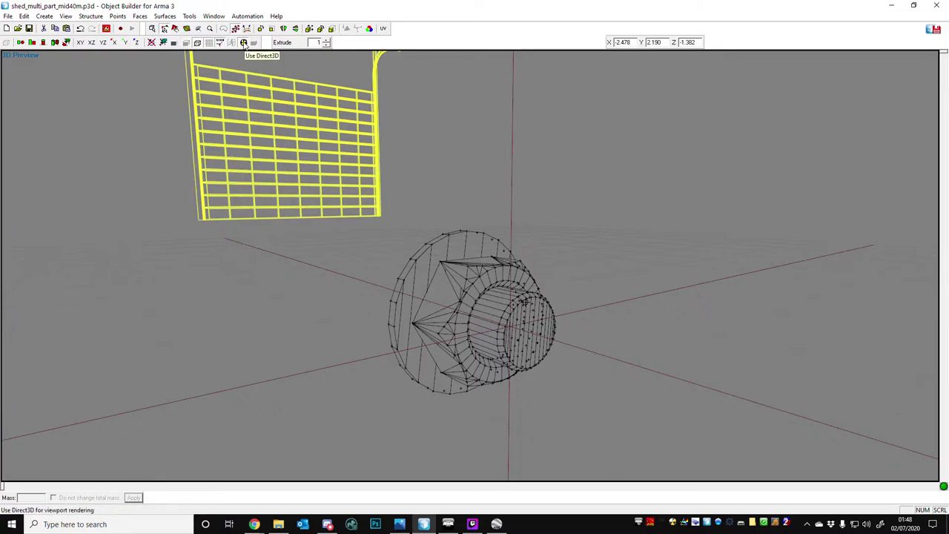
{"action": "left_click", "coordinate": [177, 45]}
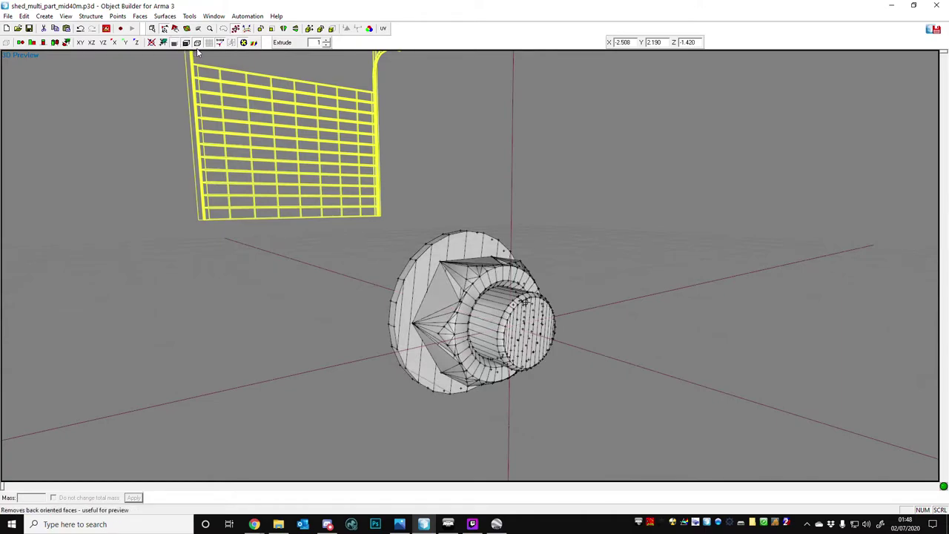
Examine the nut's side faces up close for gaps in the mesh.
{"action": "scroll", "coordinate": [408, 222], "scroll_direction": "up", "scroll_amount": 3}
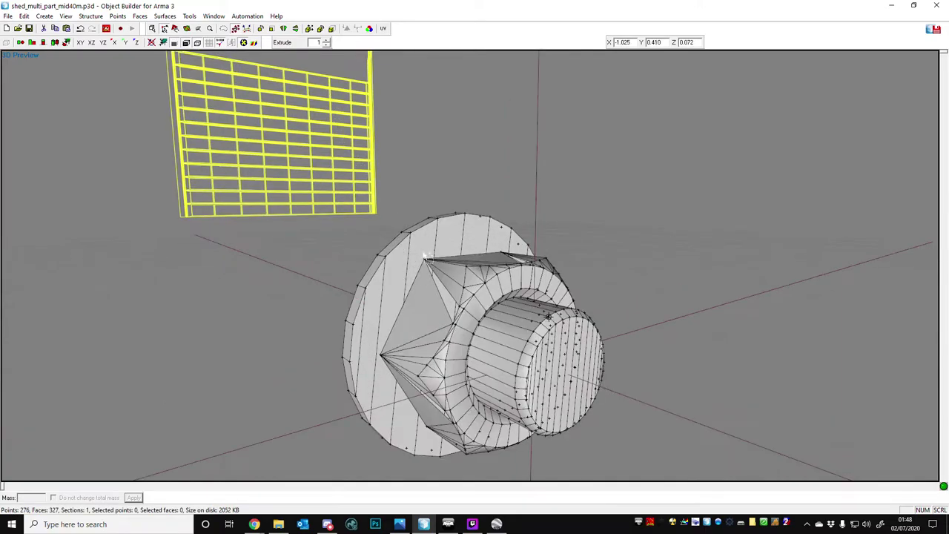
{"action": "scroll", "coordinate": [440, 266], "scroll_direction": "down", "scroll_amount": 5}
{"action": "scroll", "coordinate": [458, 264], "scroll_direction": "up", "scroll_amount": 5}
{"action": "middle_click_drag", "start_coordinate": [472, 256], "coordinate": [472, 256]}
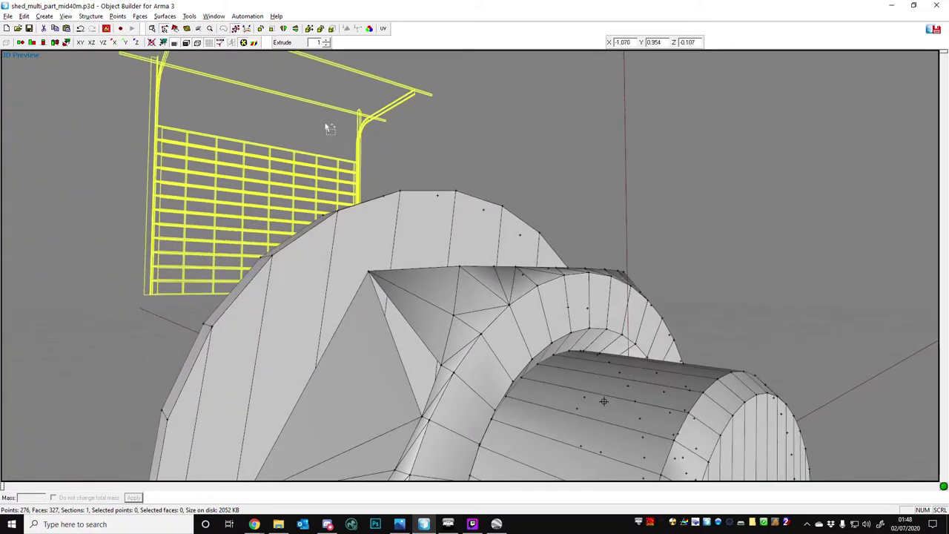
{"action": "left_click", "coordinate": [175, 43]}
{"action": "left_click", "coordinate": [175, 43]}
{"action": "scroll", "coordinate": [506, 248], "scroll_direction": "down", "scroll_amount": 4}
{"action": "middle_click_drag", "start_coordinate": [504, 247], "coordinate": [511, 249]}
Create a triangular face in the gap on the nut's slanted side, between its rear corner point and two front-edge points.
{"action": "left_click_drag", "start_coordinate": [414, 263], "coordinate": [428, 272]}
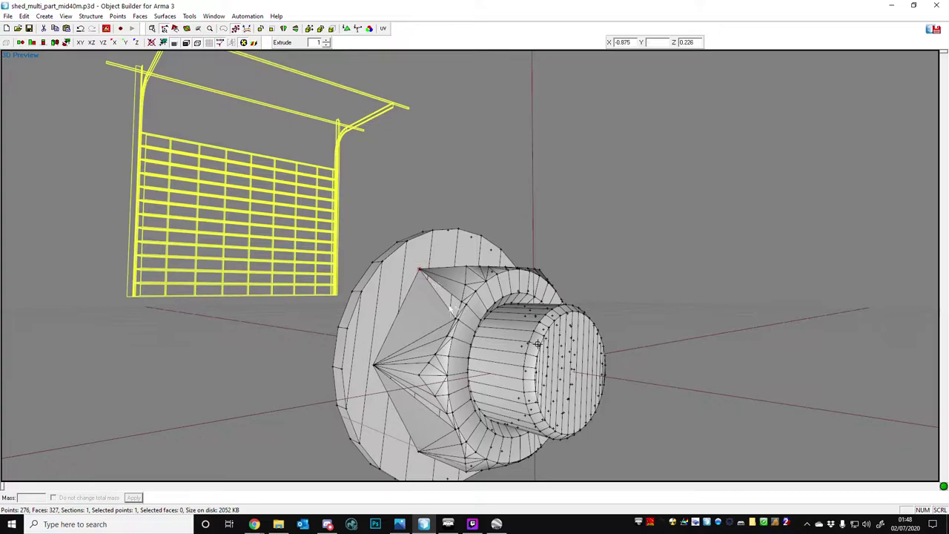
{"action": "left_click", "coordinate": [461, 302], "text": "shift"}
{"action": "left_click", "coordinate": [455, 319], "text": "shift"}
{"action": "key", "text": "F6"}
{"action": "middle_click_drag", "start_coordinate": [473, 385], "coordinate": [454, 373]}
{"action": "scroll", "coordinate": [398, 316], "scroll_direction": "up", "scroll_amount": 3}
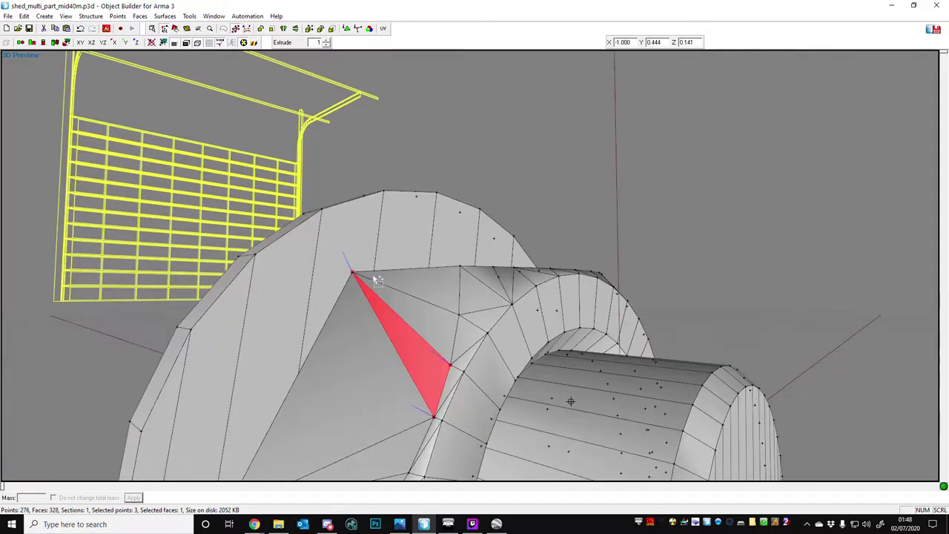
Select all faces of the nut side containing the new triangle, and force their edges to be sharp.
{"action": "scroll", "coordinate": [421, 290], "scroll_direction": "down", "scroll_amount": 3}
{"action": "middle_click_drag", "start_coordinate": [422, 291], "coordinate": [426, 293]}
{"action": "right_click_drag", "start_coordinate": [428, 293], "coordinate": [424, 289]}
{"action": "left_click_drag", "start_coordinate": [414, 255], "coordinate": [473, 284]}
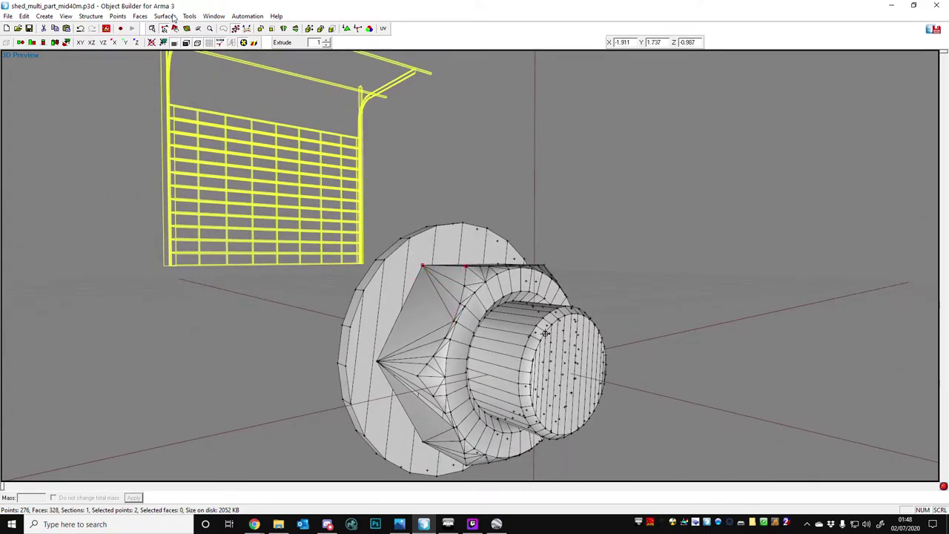
{"action": "left_click", "coordinate": [175, 28]}
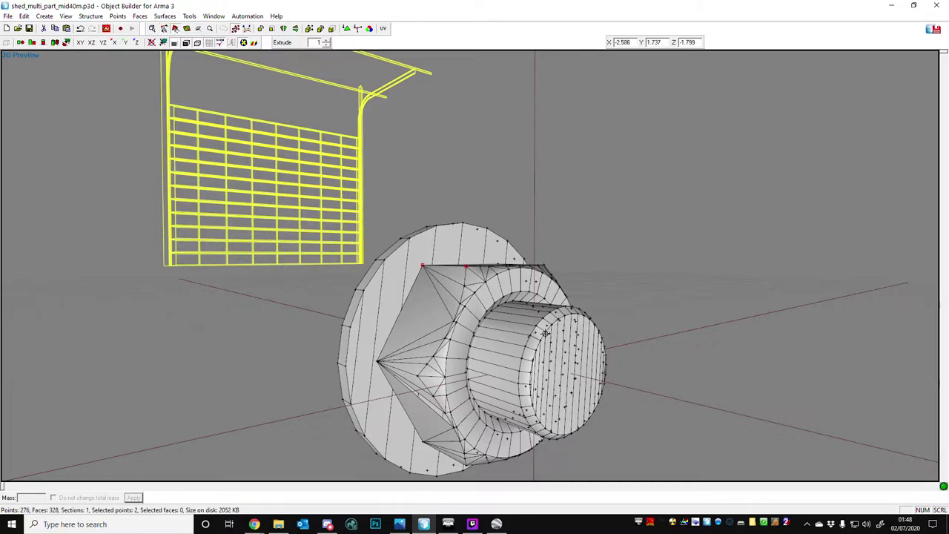
{"action": "left_click", "coordinate": [175, 28]}
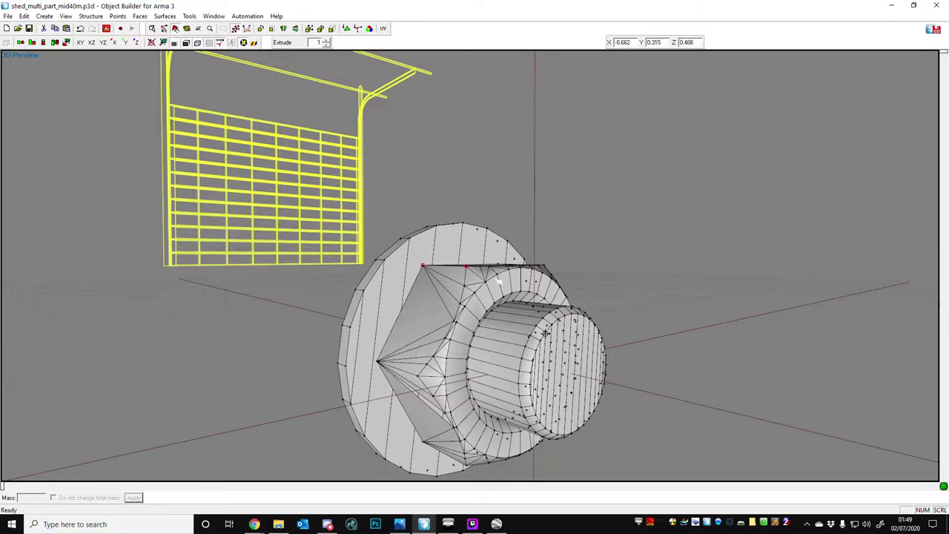
{"action": "left_click", "coordinate": [461, 294]}
{"action": "mouse_move", "coordinate": [461, 294]}
{"action": "left_mouse_down"}
{"action": "mouse_move", "coordinate": [420, 368]}
{"action": "mouse_move", "coordinate": [429, 364]}
{"action": "left_mouse_up"}
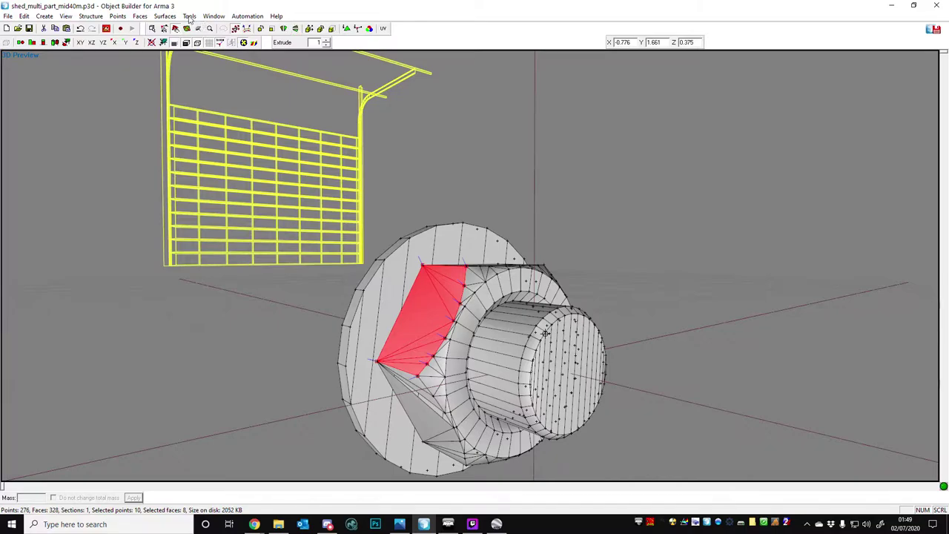
{"action": "left_click", "coordinate": [170, 19]}
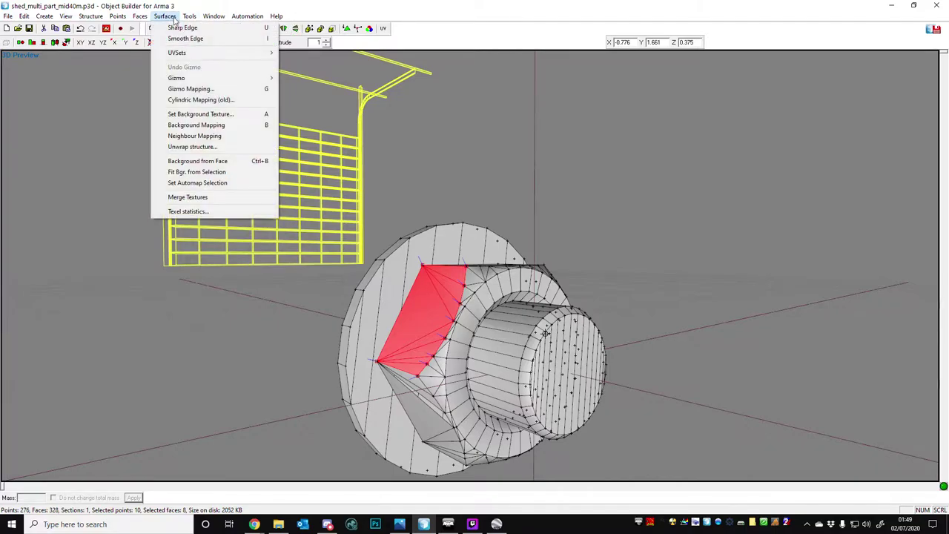
{"action": "mouse_move", "coordinate": [140, 16]}
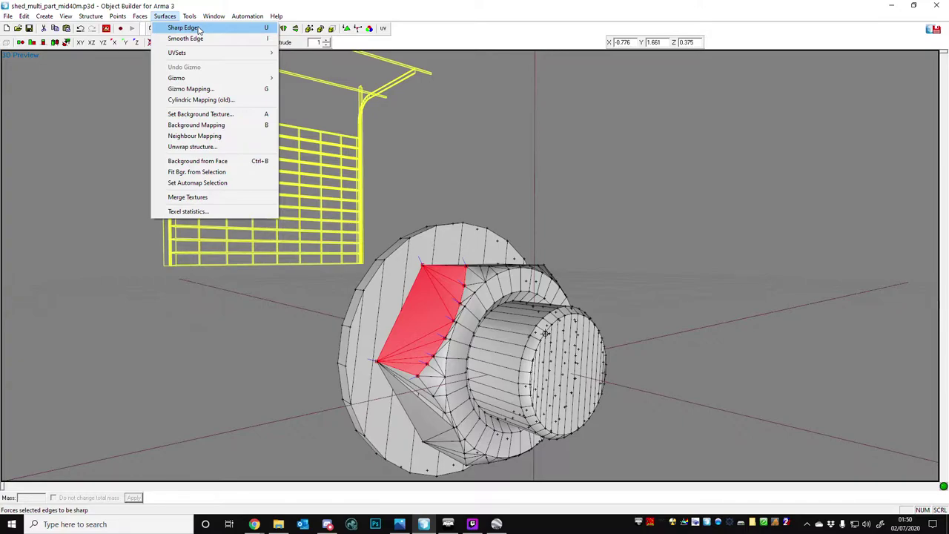
{"action": "left_click", "coordinate": [320, 14]}
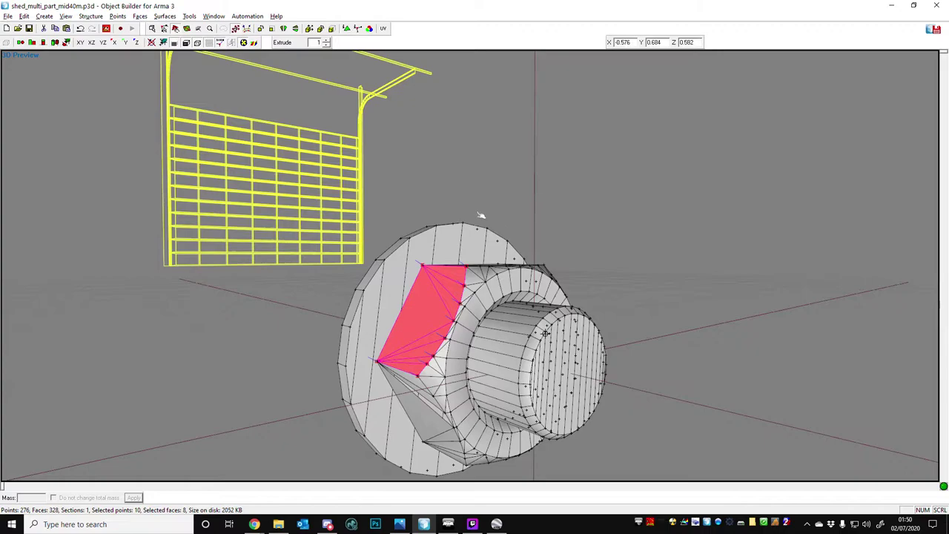
Create the missing triangular face on the nut's top side, and force the edges of that whole side to be sharp.
{"action": "left_click", "coordinate": [166, 16]}
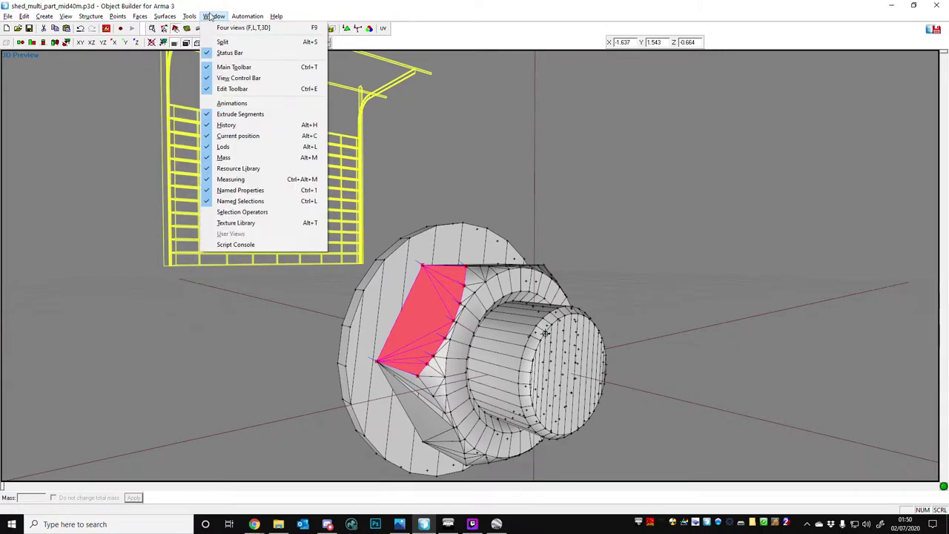
{"action": "left_click", "coordinate": [214, 12]}
{"action": "middle_click_drag", "start_coordinate": [454, 238], "coordinate": [466, 228]}
{"action": "right_click_drag", "start_coordinate": [467, 229], "coordinate": [656, 350]}
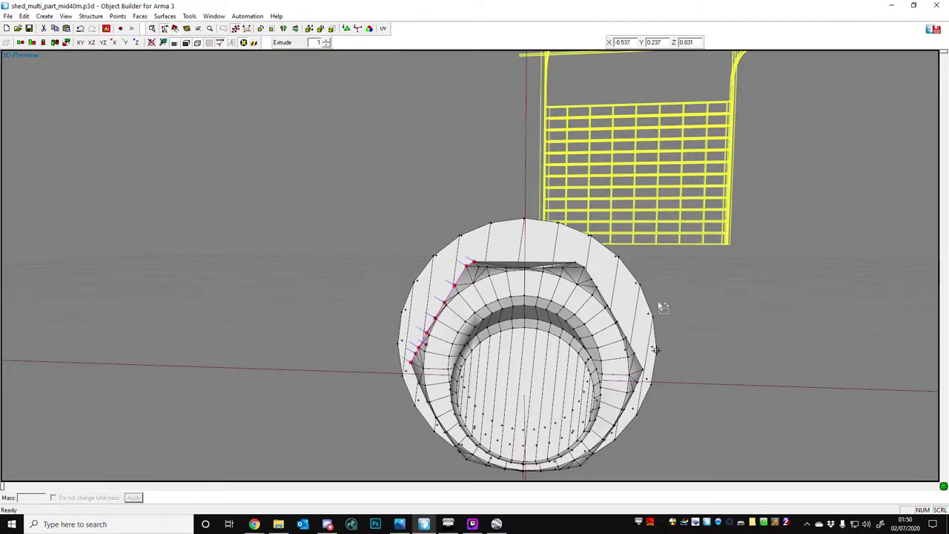
{"action": "scroll", "coordinate": [588, 267], "scroll_direction": "up", "scroll_amount": 3}
{"action": "mouse_move", "coordinate": [589, 271]}
{"action": "right_mouse_down"}
{"action": "mouse_move", "coordinate": [625, 298]}
{"action": "mouse_move", "coordinate": [601, 274]}
{"action": "right_mouse_up"}
{"action": "left_click_drag", "start_coordinate": [597, 272], "coordinate": [698, 284]}
{"action": "left_click_drag", "start_coordinate": [696, 244], "coordinate": [730, 259], "text": "ctrl"}
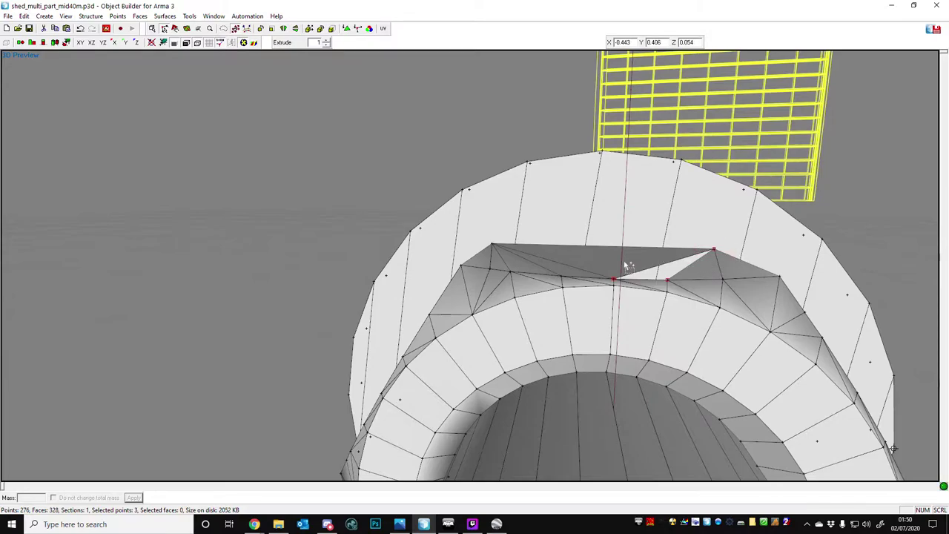
{"action": "key", "text": "ctrl+y"}
{"action": "left_click_drag", "start_coordinate": [446, 231], "coordinate": [800, 296]}
{"action": "key", "text": "u"}
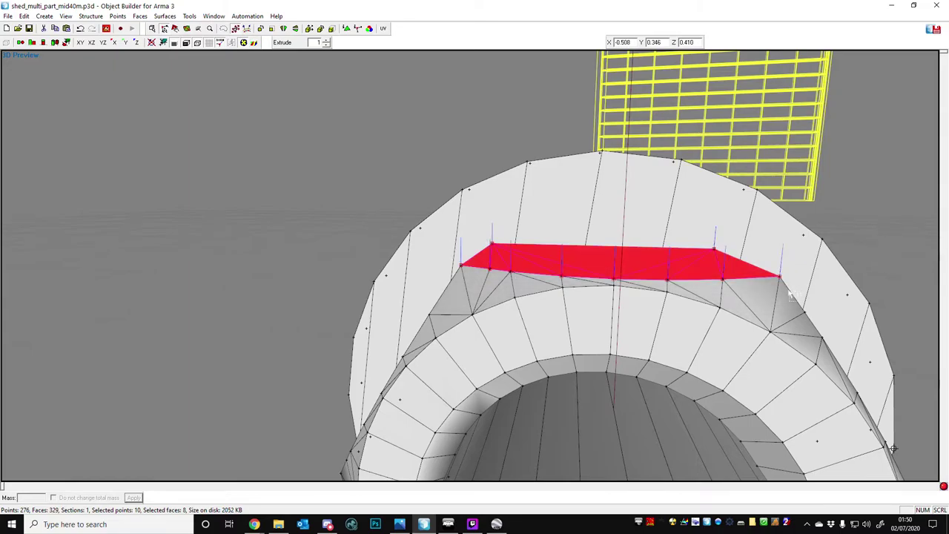
Create a triangular face in the gap on the slanted nut side adjoining the top side, between two front-edge points and the rear corner.
{"action": "scroll", "coordinate": [771, 292], "scroll_direction": "down", "scroll_amount": 6}
{"action": "middle_click_drag", "start_coordinate": [767, 290], "coordinate": [762, 295]}
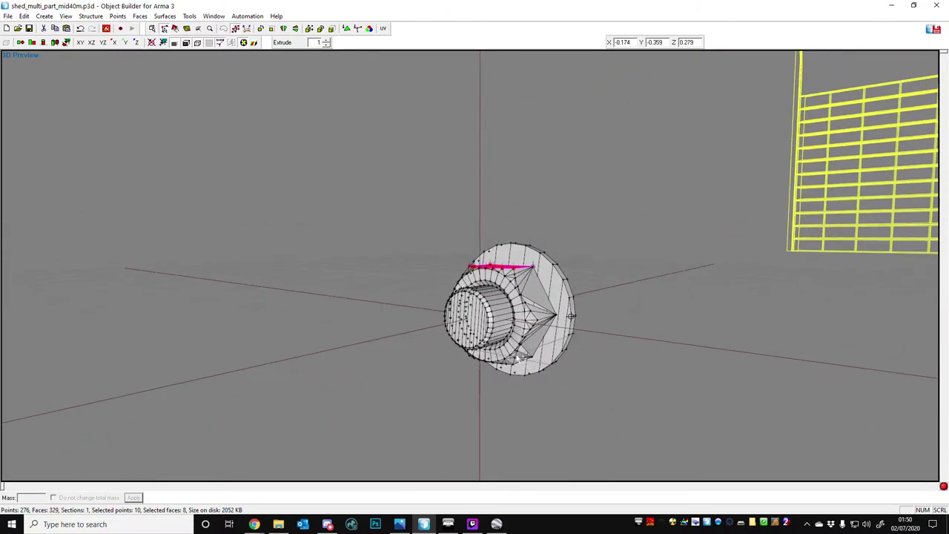
{"action": "scroll", "coordinate": [556, 327], "scroll_direction": "up", "scroll_amount": 3}
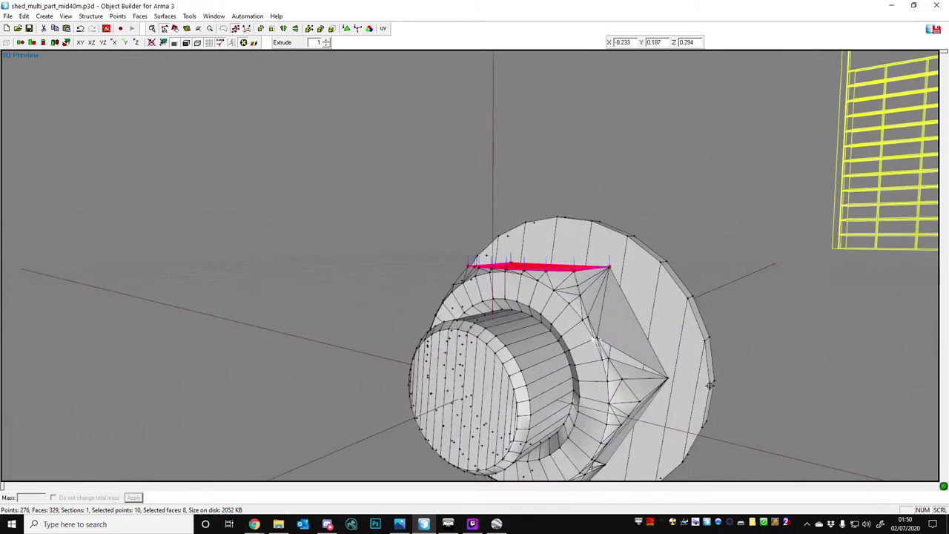
{"action": "left_click", "coordinate": [597, 338]}
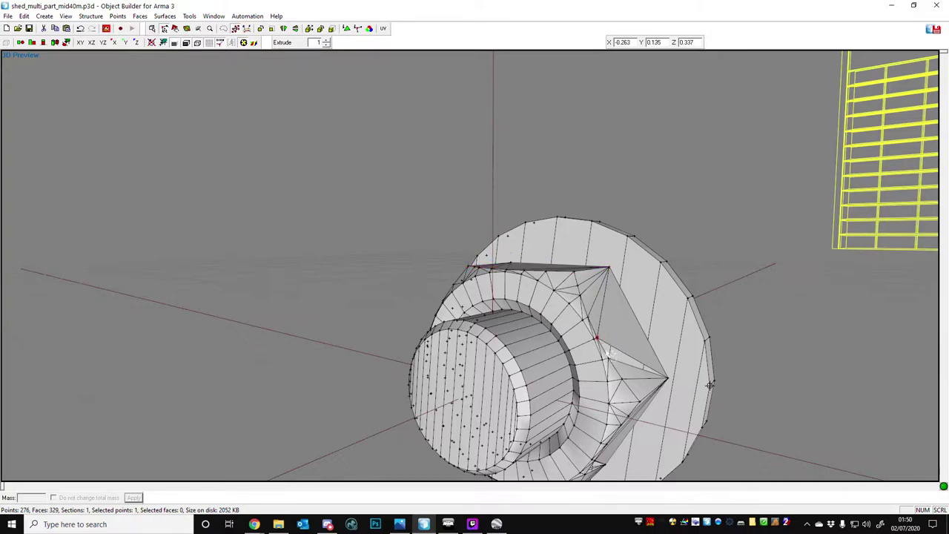
{"action": "left_click", "coordinate": [608, 358], "text": "shift"}
{"action": "left_click", "coordinate": [668, 378], "text": "shift"}
{"action": "key", "text": "F6"}
Select all faces of the slanted nut side adjoining the top side, and force their edges to be sharp.
{"action": "left_click_drag", "start_coordinate": [567, 264], "coordinate": [630, 289], "text": "ctrl"}
{"action": "left_click", "coordinate": [581, 295], "text": "shift"}
{"action": "left_click", "coordinate": [592, 317], "text": "shift"}
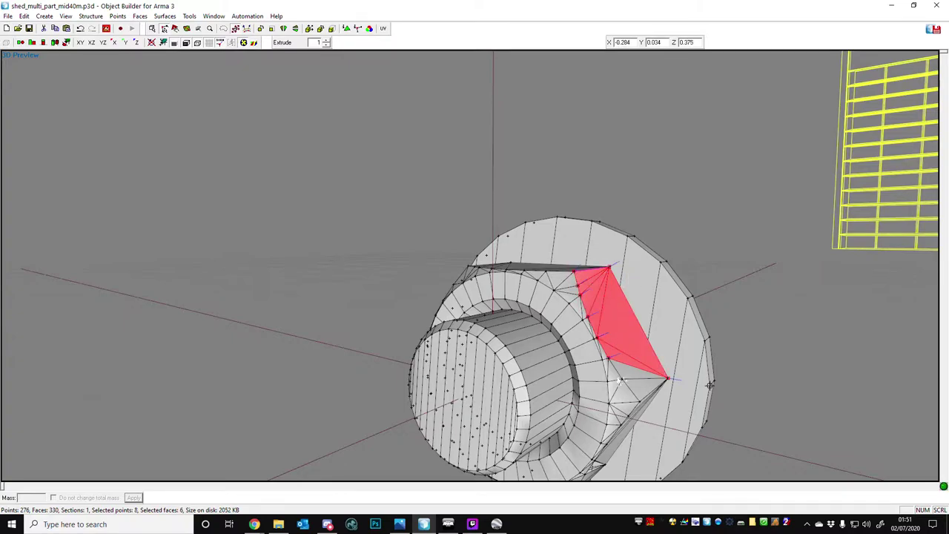
{"action": "left_click", "coordinate": [639, 400], "text": "shift"}
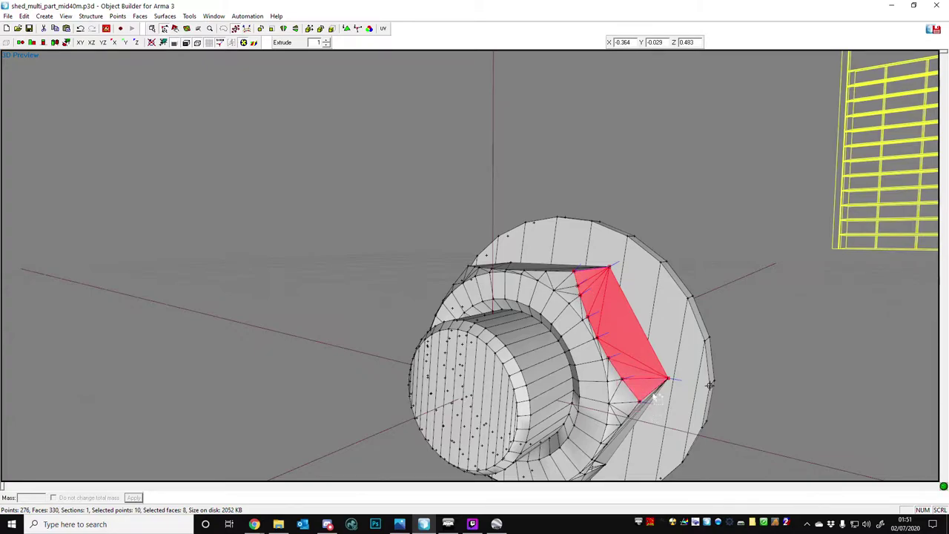
{"action": "key", "text": "u"}
{"action": "key", "text": "c"}
{"action": "key", "text": "shift+c"}
Fill the triangular gap on the lower slanted nut side directly below, and force the edges of that whole side to be sharp.
{"action": "left_click_drag", "start_coordinate": [492, 273], "coordinate": [461, 366], "text": "alt"}
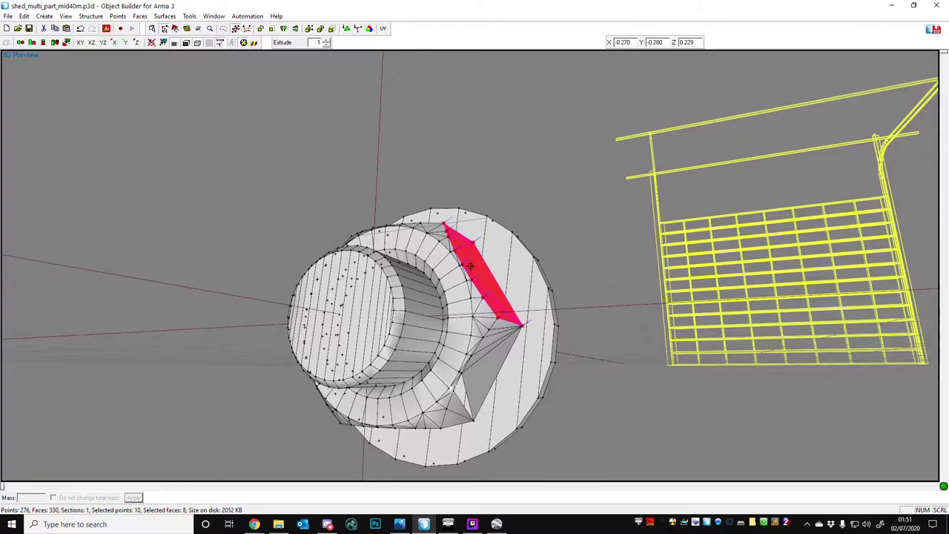
{"action": "left_click", "coordinate": [452, 388]}
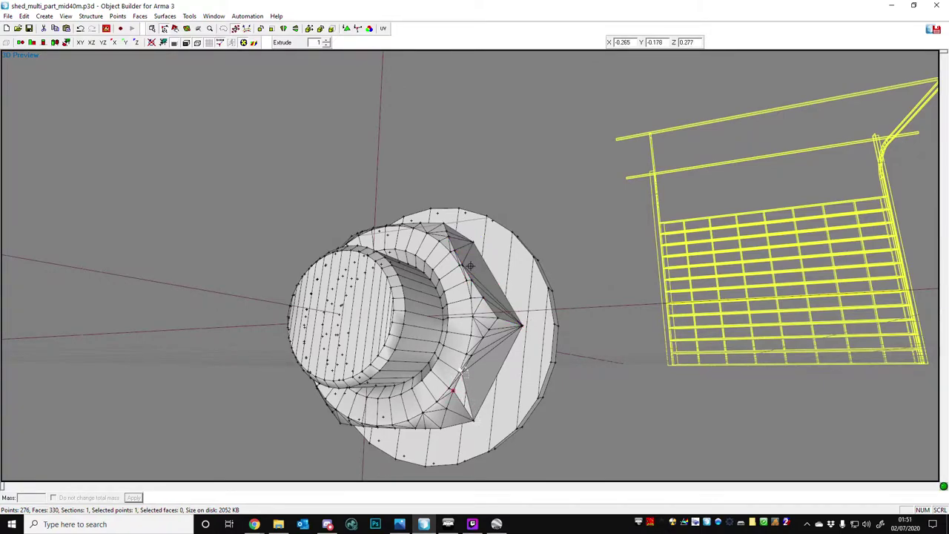
{"action": "left_click_drag", "start_coordinate": [467, 411], "coordinate": [488, 431], "text": "shift"}
{"action": "key", "text": "F6"}
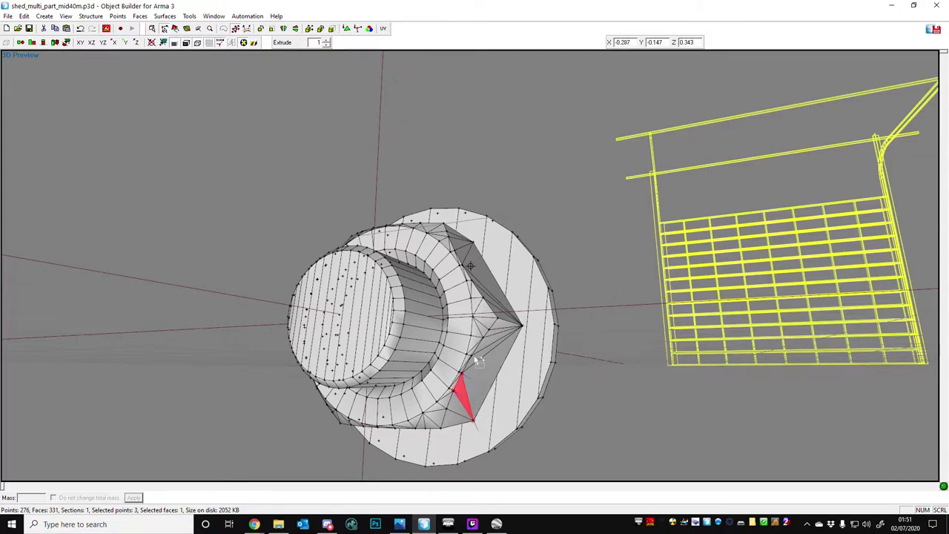
{"action": "left_click_drag", "start_coordinate": [482, 312], "coordinate": [535, 362], "text": "shift"}
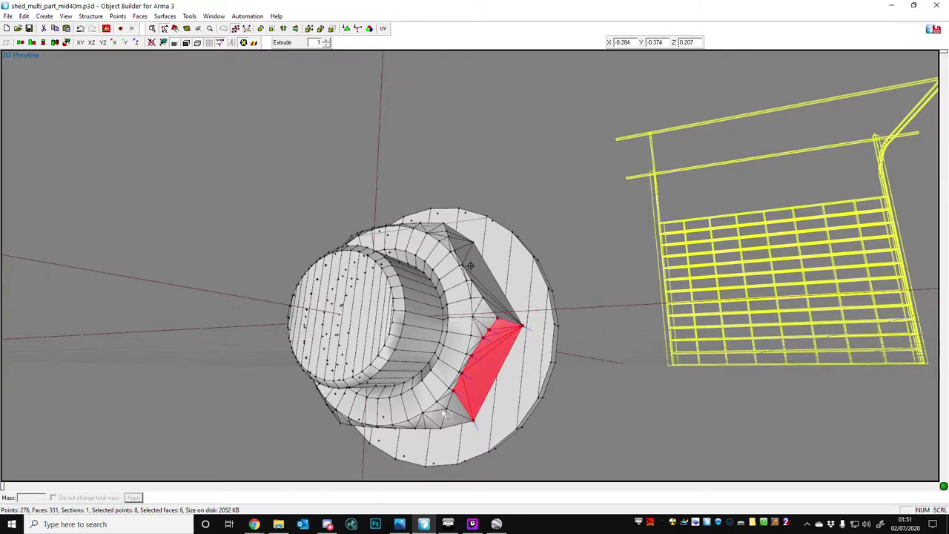
{"action": "left_click_drag", "start_coordinate": [437, 406], "coordinate": [493, 434], "text": "shift"}
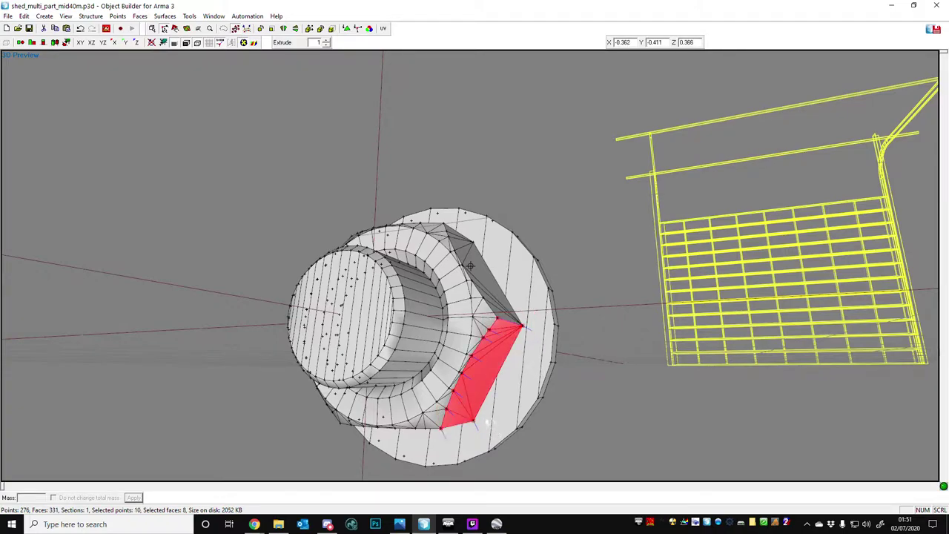
{"action": "key", "text": "i"}
{"action": "key", "text": "shift+c"}
Create the missing triangular face on the nut's bottom side, and force the edges of that whole side to be sharp.
{"action": "mouse_move", "coordinate": [478, 411]}
{"action": "middle_mouse_down"}
{"action": "mouse_move", "coordinate": [485, 385]}
{"action": "mouse_move", "coordinate": [460, 326]}
{"action": "mouse_move", "coordinate": [354, 317]}
{"action": "middle_mouse_up"}
{"action": "left_click_drag", "start_coordinate": [316, 324], "coordinate": [354, 344]}
{"action": "left_click_drag", "start_coordinate": [350, 308], "coordinate": [378, 318], "text": "shift"}
{"action": "key", "text": "F6"}
{"action": "left_click_drag", "start_coordinate": [319, 343], "coordinate": [461, 313]}
{"action": "left_click_drag", "start_coordinate": [464, 314], "coordinate": [461, 311]}
{"action": "key", "text": "u"}
{"action": "key", "text": "c"}
Create the missing triangle on the nut's last unfilled side, and force the edges of all that side's faces to be sharp.
{"action": "middle_click_drag", "start_coordinate": [394, 228], "coordinate": [390, 228]}
{"action": "left_click_drag", "start_coordinate": [337, 175], "coordinate": [369, 205]}
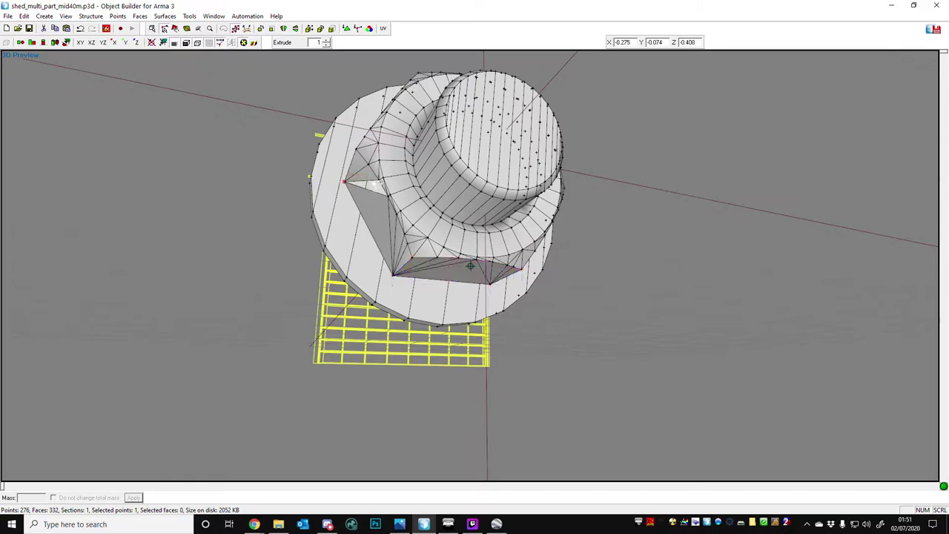
{"action": "left_click", "coordinate": [378, 181], "text": "shift"}
{"action": "key", "text": "F6"}
{"action": "left_click_drag", "start_coordinate": [351, 143], "coordinate": [375, 178], "text": "ctrl"}
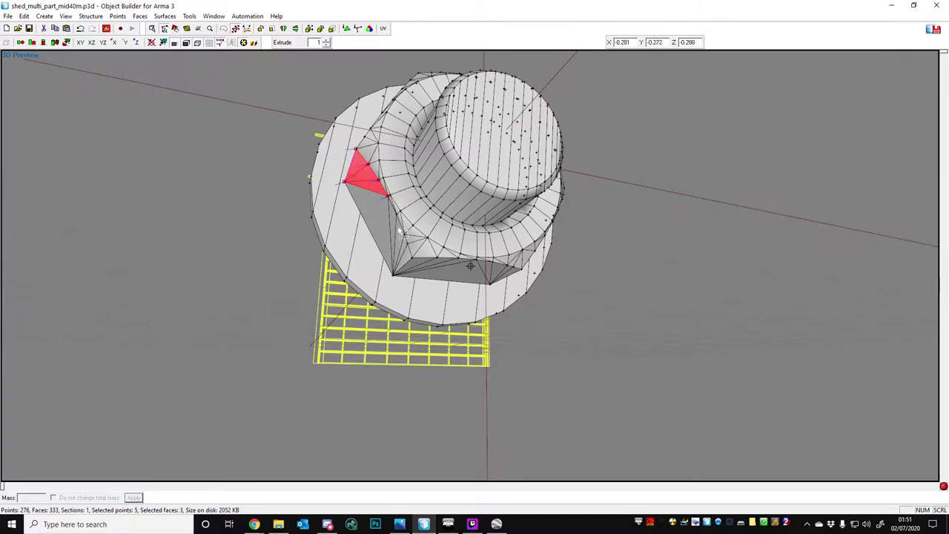
{"action": "left_click", "coordinate": [396, 213], "text": "shift"}
{"action": "left_click_drag", "start_coordinate": [380, 231], "coordinate": [415, 283], "text": "shift"}
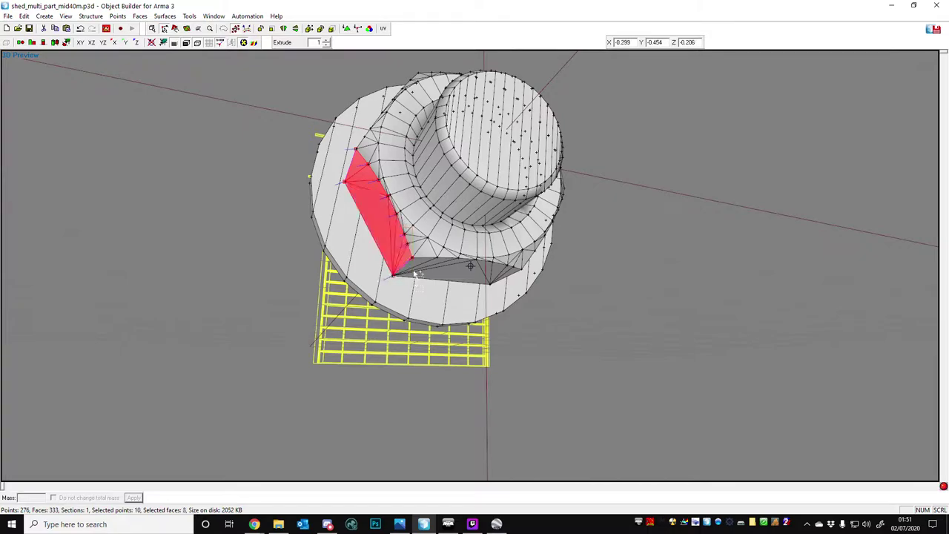
{"action": "key", "text": "i"}
{"action": "middle_click_drag", "start_coordinate": [362, 151], "coordinate": [362, 153]}
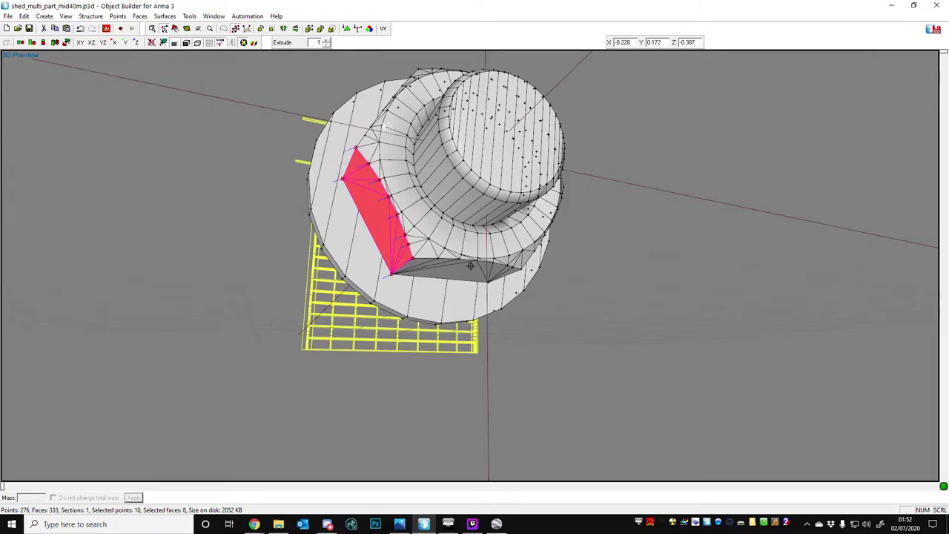
Select the flat ring of faces on the nut's front around the bolt, and force their edges to be sharp.
{"action": "key", "text": "Return"}
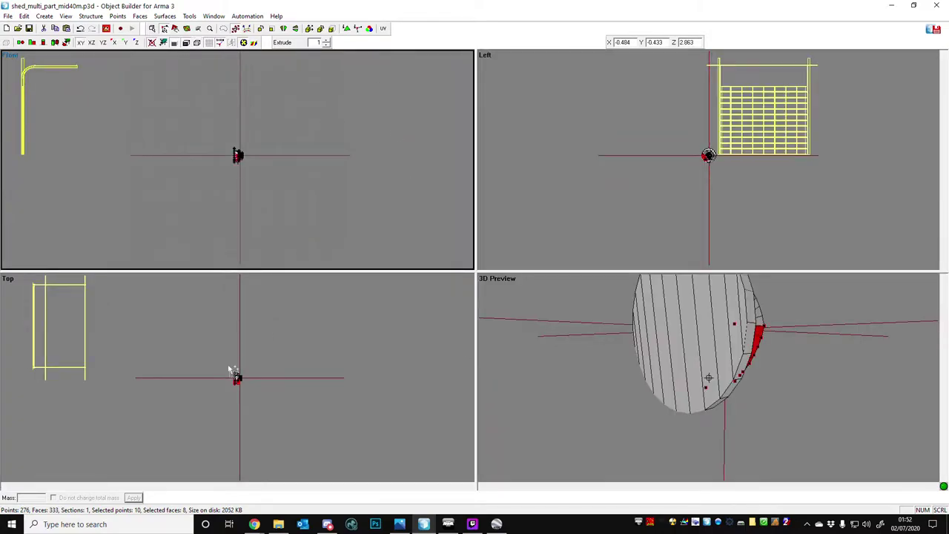
{"action": "left_click", "coordinate": [241, 363]}
{"action": "scroll", "coordinate": [241, 363], "scroll_direction": "up", "scroll_amount": 11}
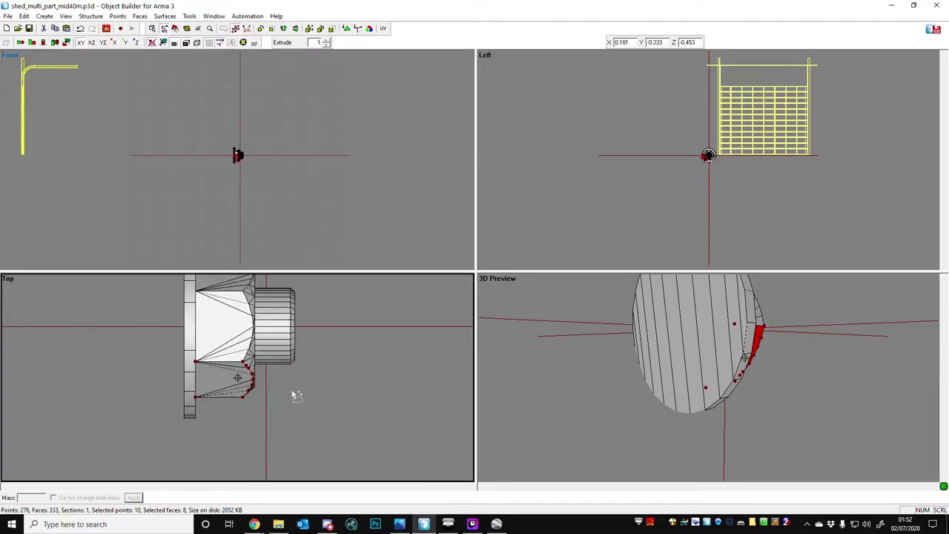
{"action": "scroll", "coordinate": [286, 418], "scroll_direction": "down", "scroll_amount": 1}
{"action": "left_click", "coordinate": [286, 414]}
{"action": "left_click_drag", "start_coordinate": [266, 281], "coordinate": [252, 431]}
{"action": "key", "text": "shift+c"}
{"action": "key", "text": "c"}
{"action": "left_click", "coordinate": [642, 325]}
{"action": "middle_click_drag", "start_coordinate": [650, 324], "coordinate": [651, 324]}
{"action": "right_click_drag", "start_coordinate": [654, 326], "coordinate": [650, 327]}
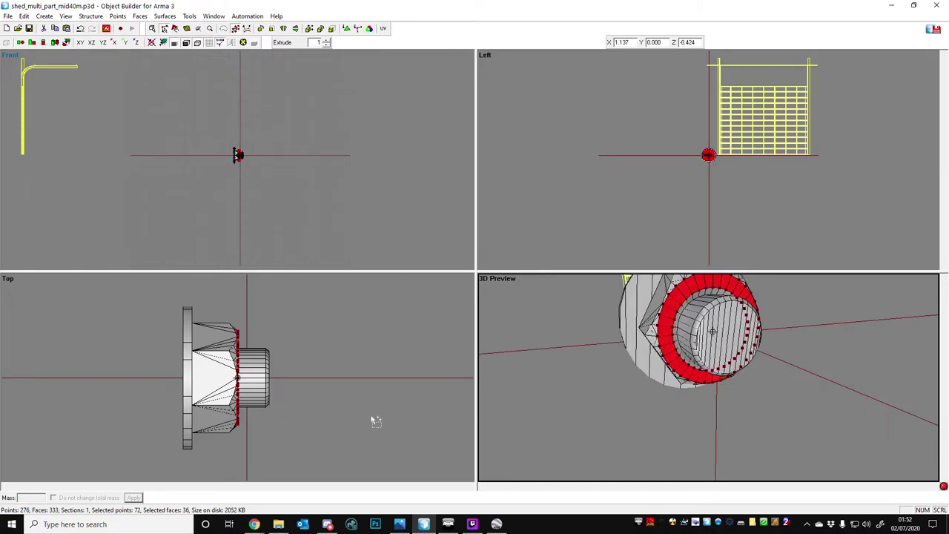
{"action": "scroll", "coordinate": [272, 326], "scroll_direction": "up", "scroll_amount": 3}
{"action": "left_click_drag", "start_coordinate": [282, 297], "coordinate": [291, 466]}
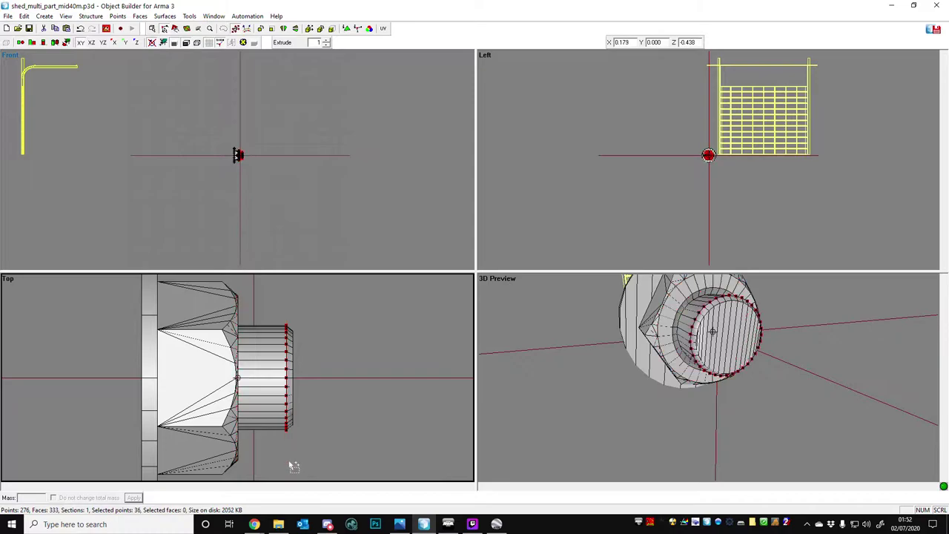
{"action": "left_click_drag", "start_coordinate": [292, 316], "coordinate": [355, 481]}
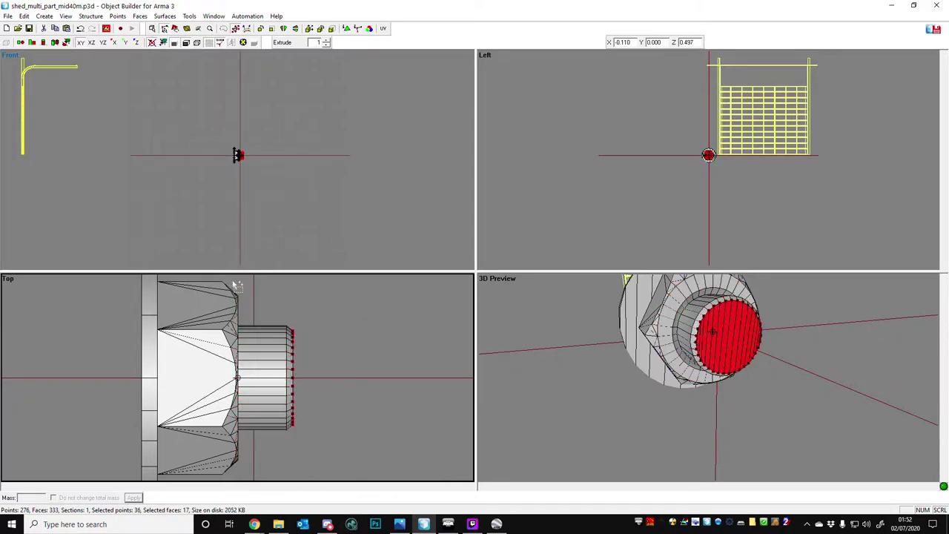
{"action": "left_click", "coordinate": [617, 377]}
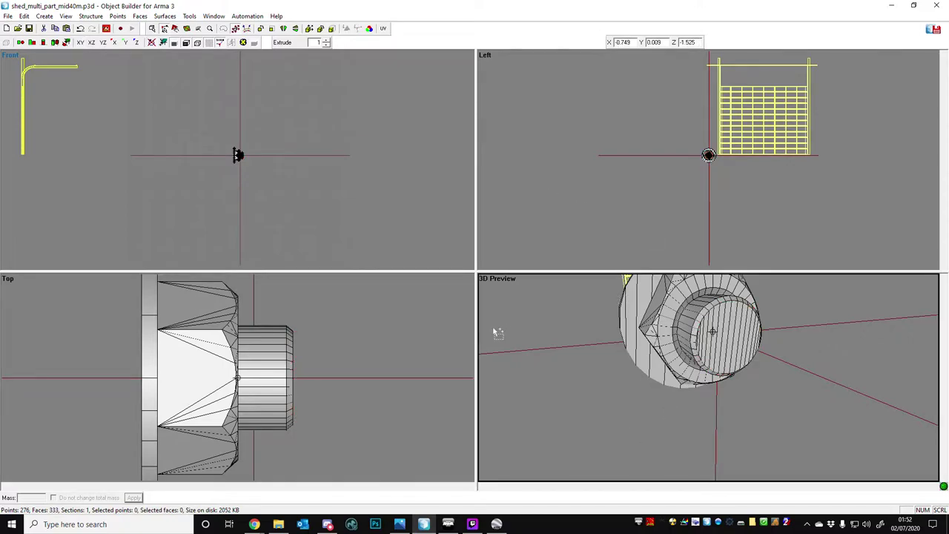
Enlarge the 3D preview to fill the workspace, and display the model textured without its wireframe and points.
{"action": "left_click_drag", "start_coordinate": [476, 271], "coordinate": [3, 52]}
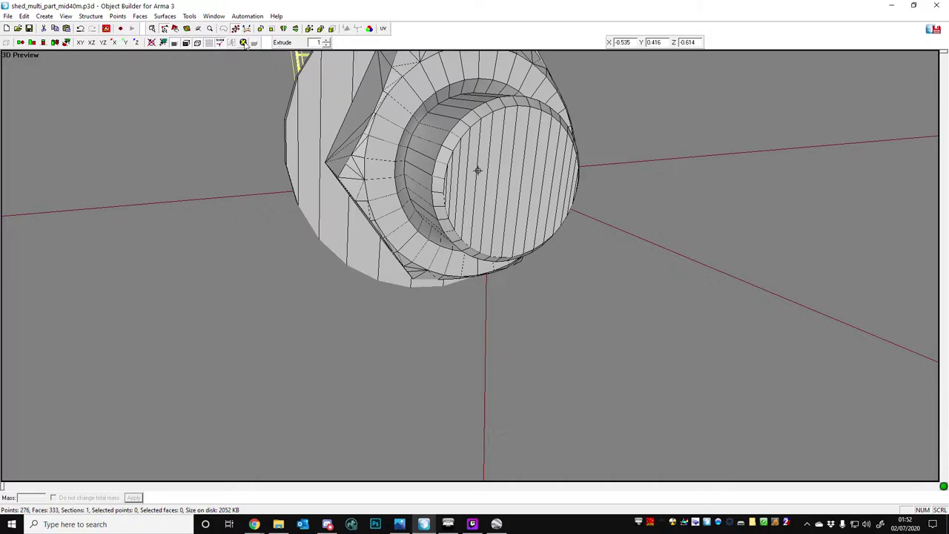
{"action": "left_click", "coordinate": [218, 43]}
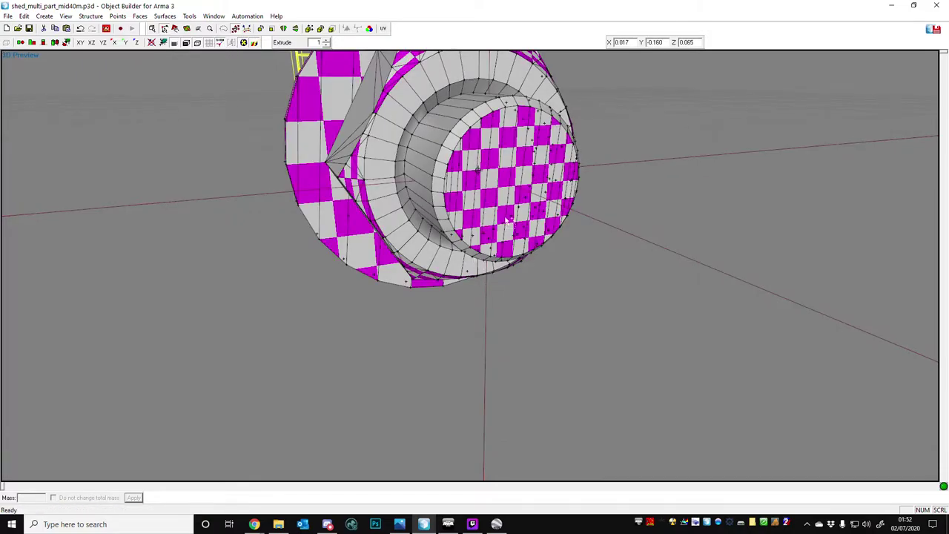
{"action": "key", "text": "ctrl+a"}
{"action": "right_click_drag", "start_coordinate": [477, 169], "coordinate": [509, 231]}
{"action": "left_click", "coordinate": [86, 63]}
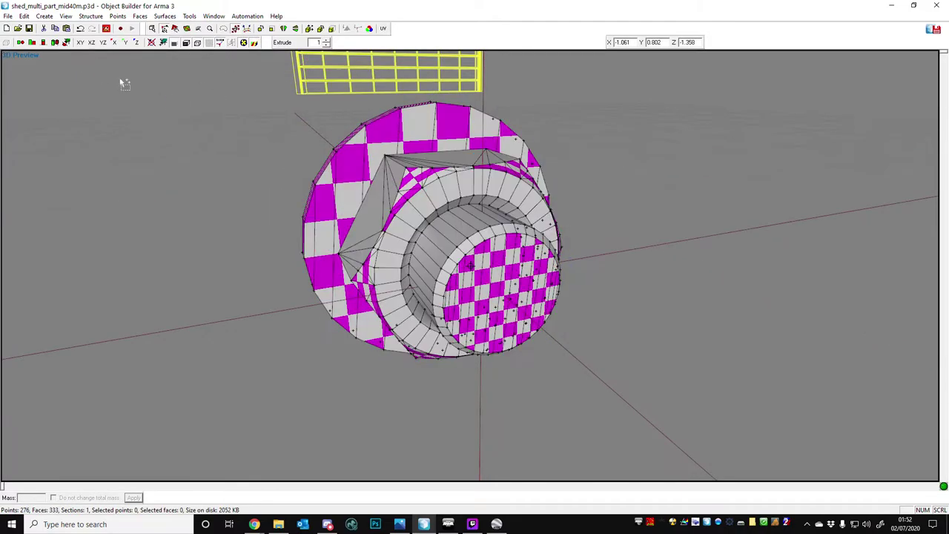
{"action": "left_click", "coordinate": [187, 43]}
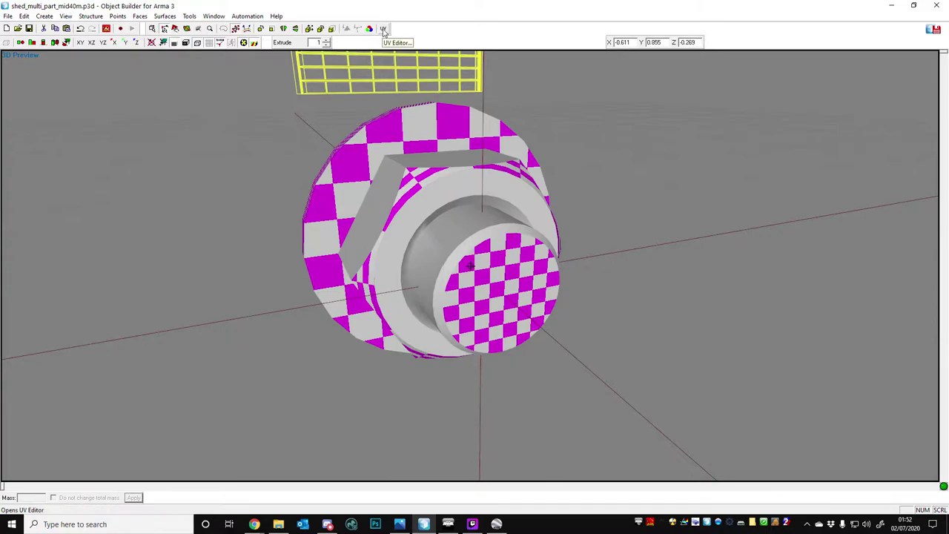
Open the UV Editor and delete UVSet 2 and UVSet 1, keeping only UVSet 0.
{"action": "left_click_drag", "start_coordinate": [0, 7], "coordinate": [536, 82]}
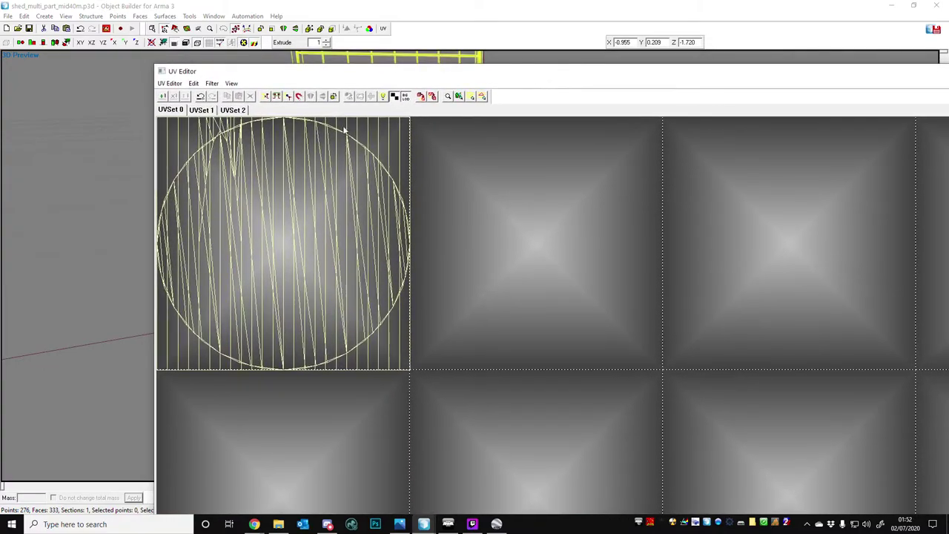
{"action": "left_click", "coordinate": [241, 111]}
{"action": "left_click", "coordinate": [206, 111]}
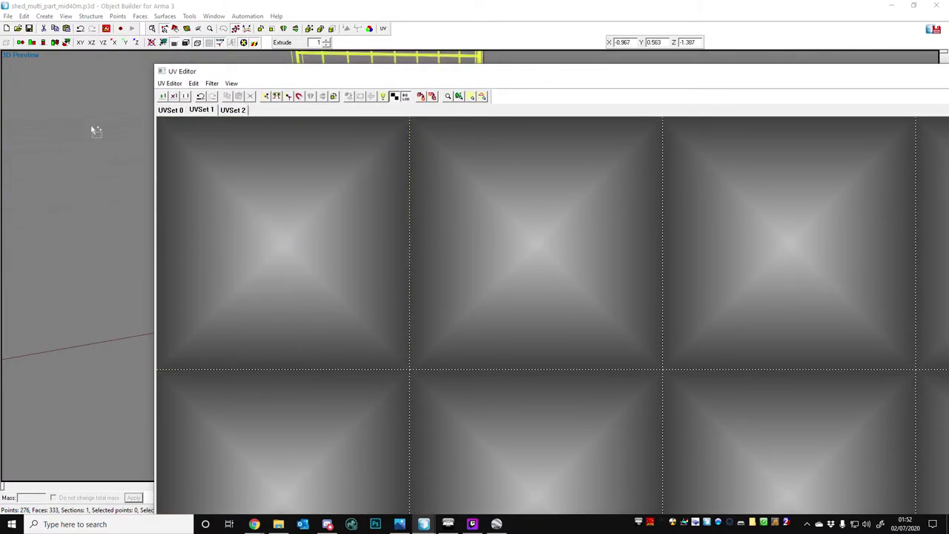
{"action": "left_click", "coordinate": [169, 110]}
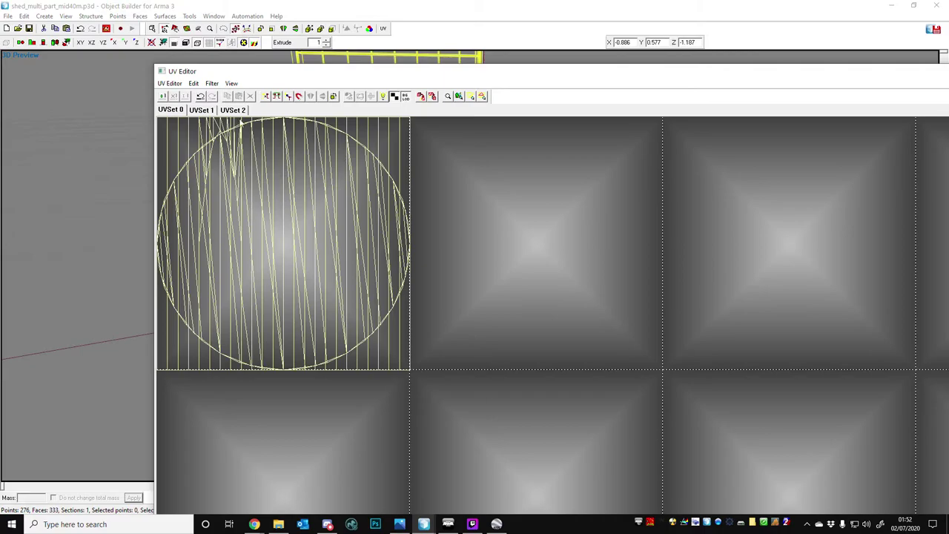
{"action": "left_click", "coordinate": [233, 111]}
{"action": "left_click", "coordinate": [169, 83]}
{"action": "left_click", "coordinate": [204, 106]}
{"action": "left_click", "coordinate": [200, 110]}
{"action": "left_click", "coordinate": [171, 83]}
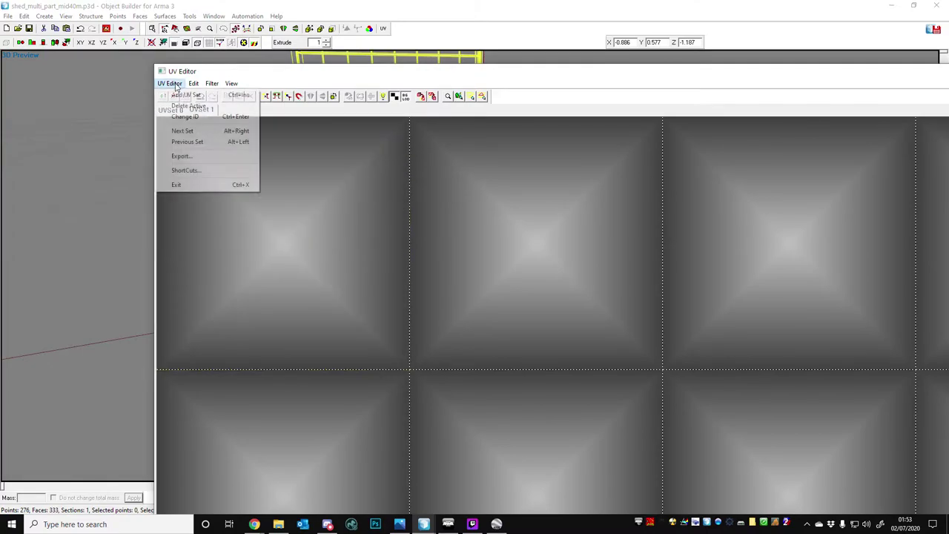
{"action": "left_click", "coordinate": [199, 106]}
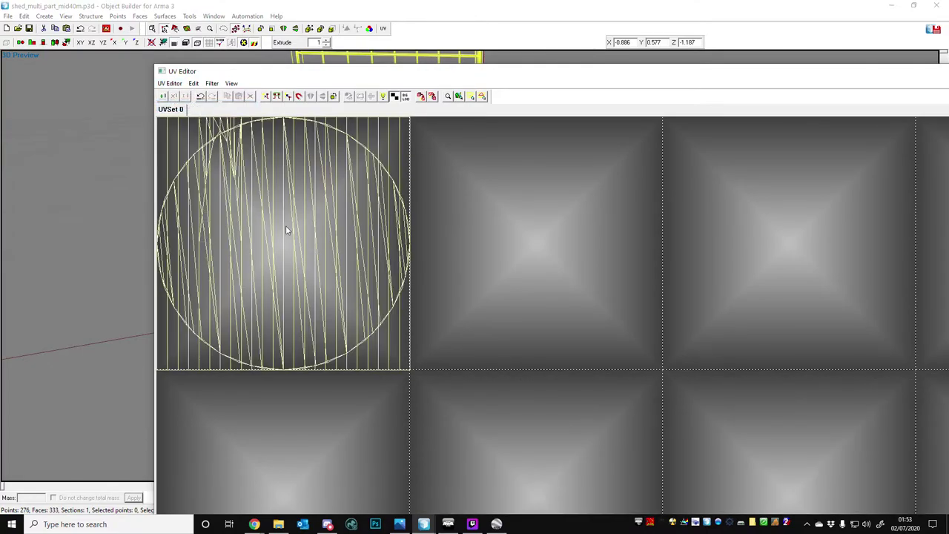
Select the whole UV layout in UVSet 0, and place the UV Editor beside the model in the 3D preview.
{"action": "scroll", "coordinate": [302, 215], "scroll_direction": "down", "scroll_amount": 4}
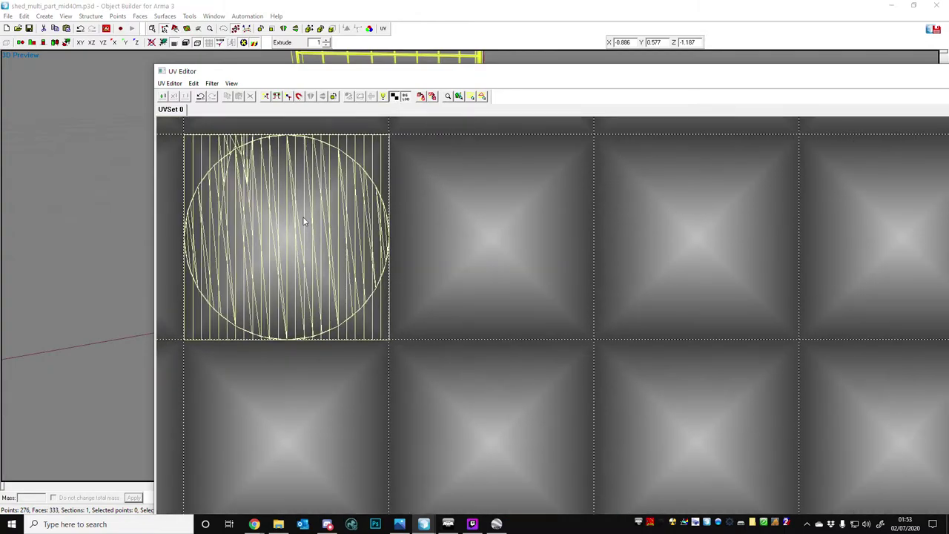
{"action": "scroll", "coordinate": [356, 257], "scroll_direction": "down", "scroll_amount": 3}
{"action": "scroll", "coordinate": [304, 290], "scroll_direction": "up", "scroll_amount": 2}
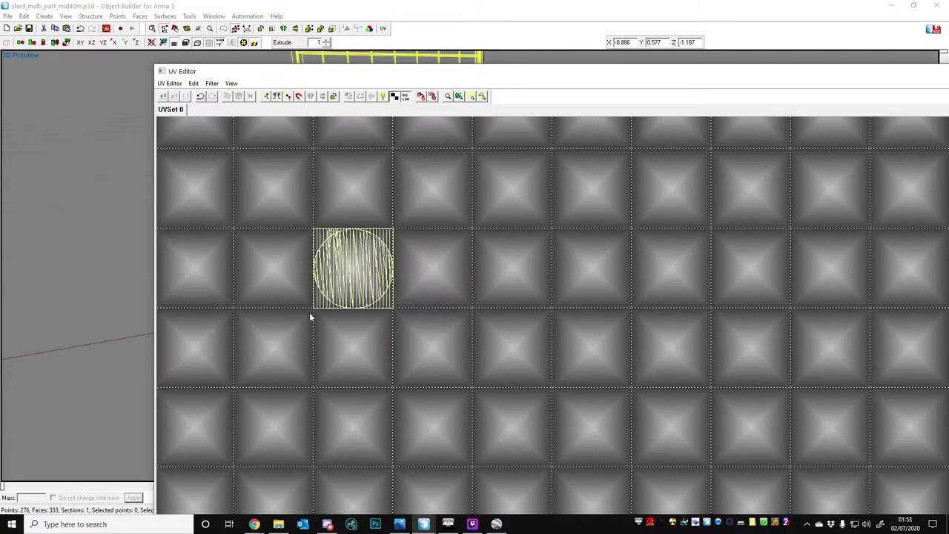
{"action": "left_click_drag", "start_coordinate": [267, 236], "coordinate": [545, 383]}
{"action": "scroll", "coordinate": [404, 311], "scroll_direction": "up", "scroll_amount": 1}
{"action": "left_click_drag", "start_coordinate": [589, 78], "coordinate": [947, 44]}
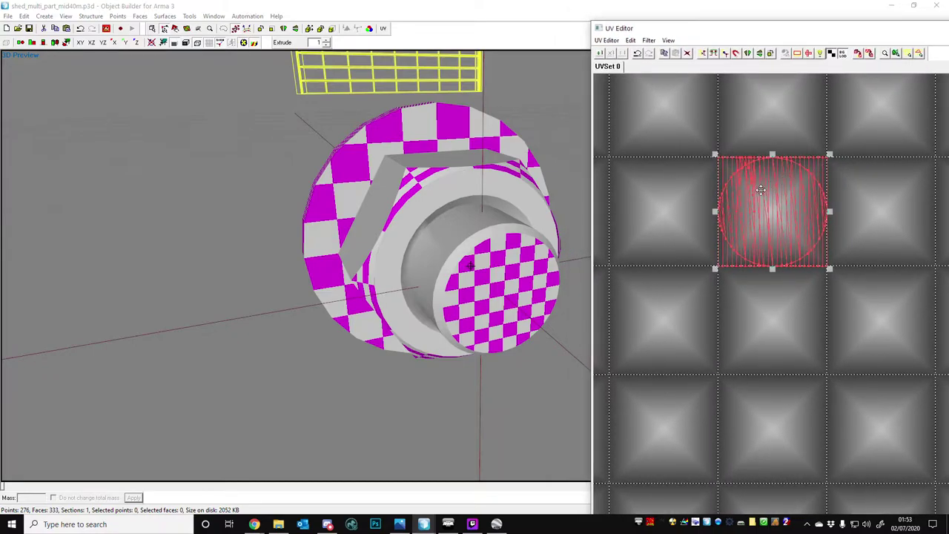
Select the small UV faces in the layout's upper-left corner, and enable AutoSelect in Object.
{"action": "left_click", "coordinate": [671, 117]}
{"action": "left_click_drag", "start_coordinate": [669, 116], "coordinate": [770, 187]}
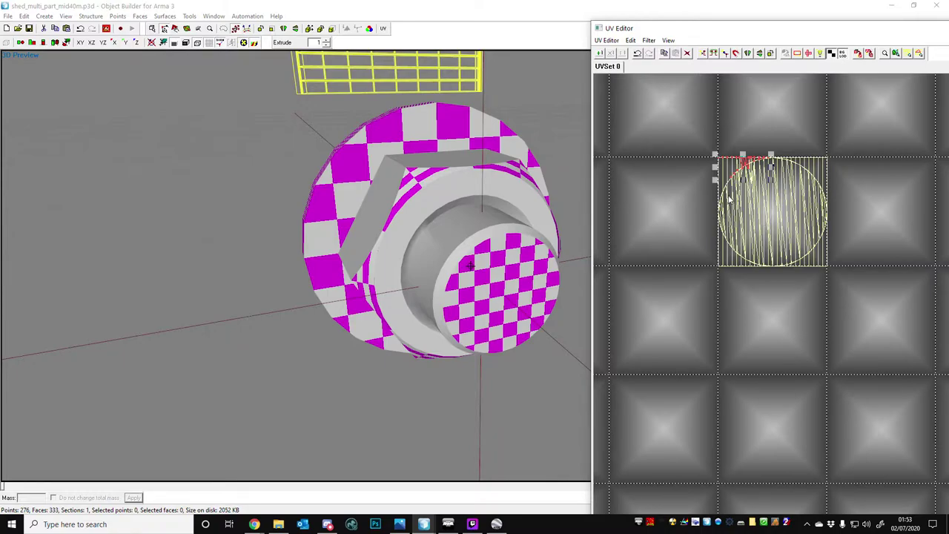
{"action": "left_click", "coordinate": [613, 42]}
{"action": "mouse_move", "coordinate": [633, 42]}
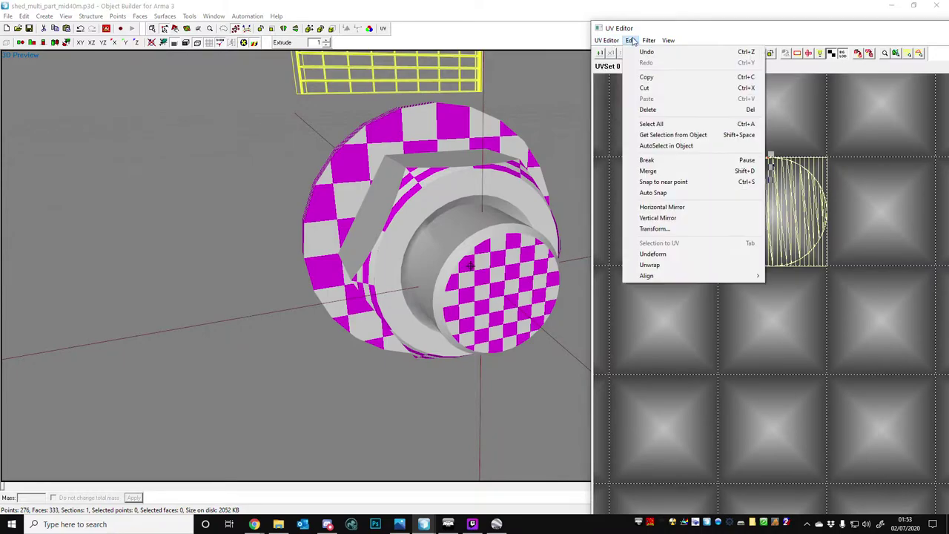
{"action": "left_click", "coordinate": [667, 147]}
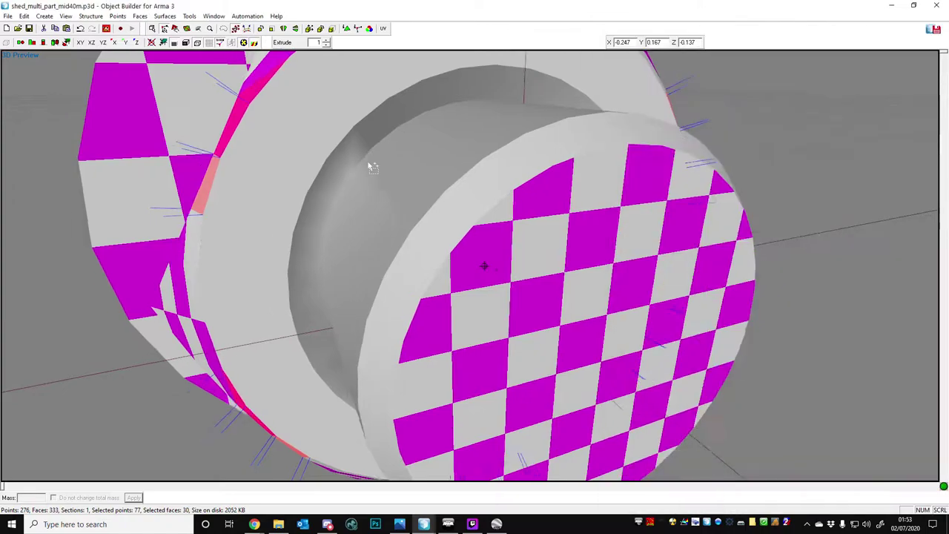
Show the wireframe and points in the 3D preview, and select the UV faces in the layout's upper-left corner.
{"action": "middle_click_drag", "start_coordinate": [369, 165], "coordinate": [360, 157]}
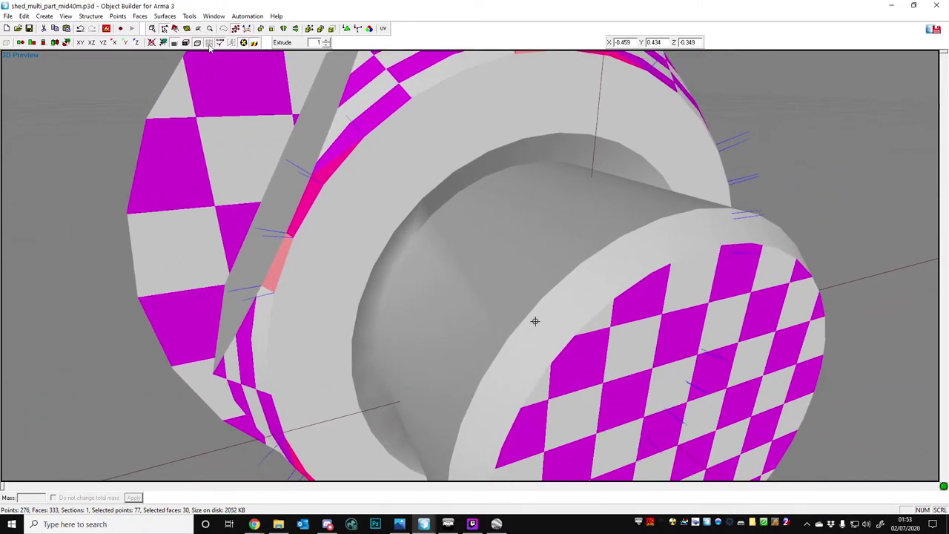
{"action": "left_click", "coordinate": [188, 44]}
{"action": "scroll", "coordinate": [381, 150], "scroll_direction": "down", "scroll_amount": 3}
{"action": "right_click_drag", "start_coordinate": [383, 151], "coordinate": [388, 153]}
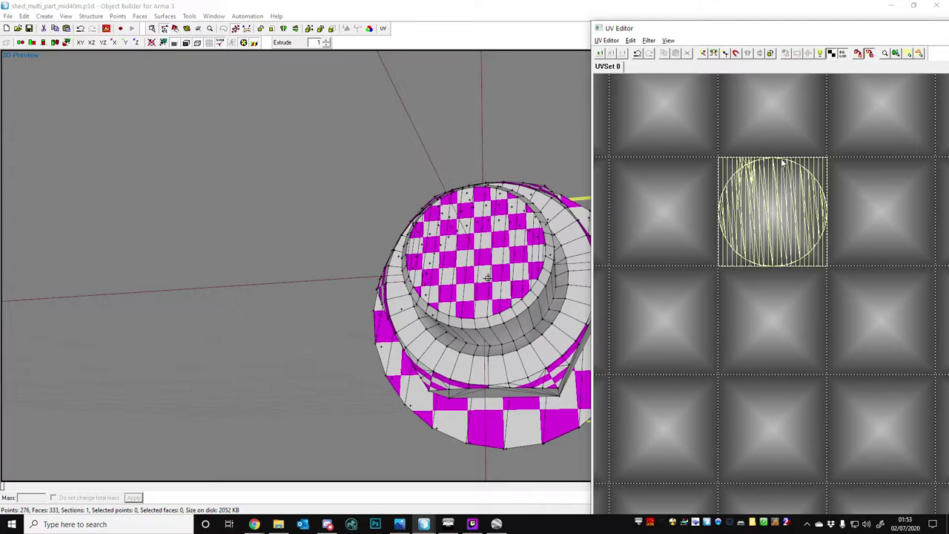
{"action": "left_click_drag", "start_coordinate": [700, 142], "coordinate": [792, 179]}
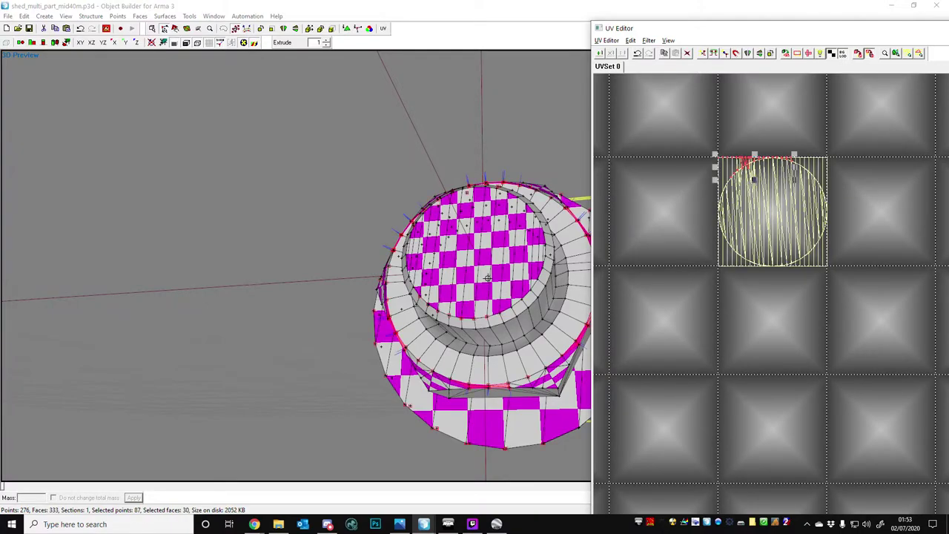
{"action": "right_click_drag", "start_coordinate": [398, 225], "coordinate": [397, 226]}
Select the whole UV layout in UVSet 0, clear the selection, and close the UV Editor.
{"action": "key", "text": "alt+Tab"}
{"action": "left_click", "coordinate": [870, 202]}
{"action": "left_click_drag", "start_coordinate": [656, 141], "coordinate": [879, 337]}
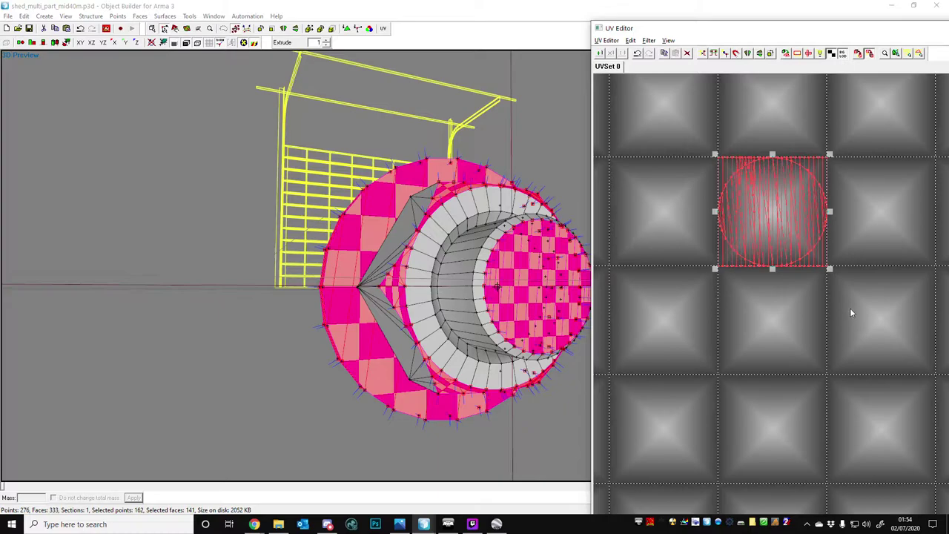
{"action": "left_click", "coordinate": [850, 308]}
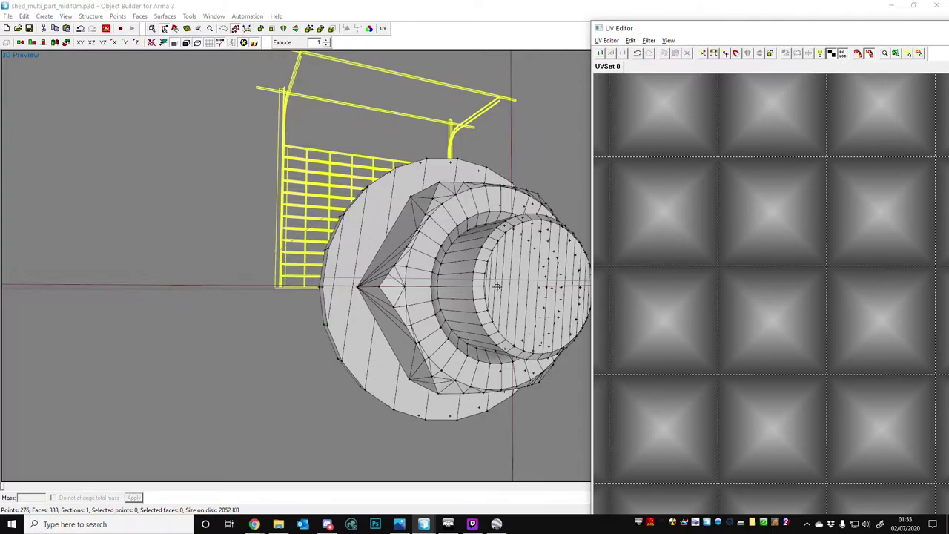
{"action": "key", "text": "alt+F4"}
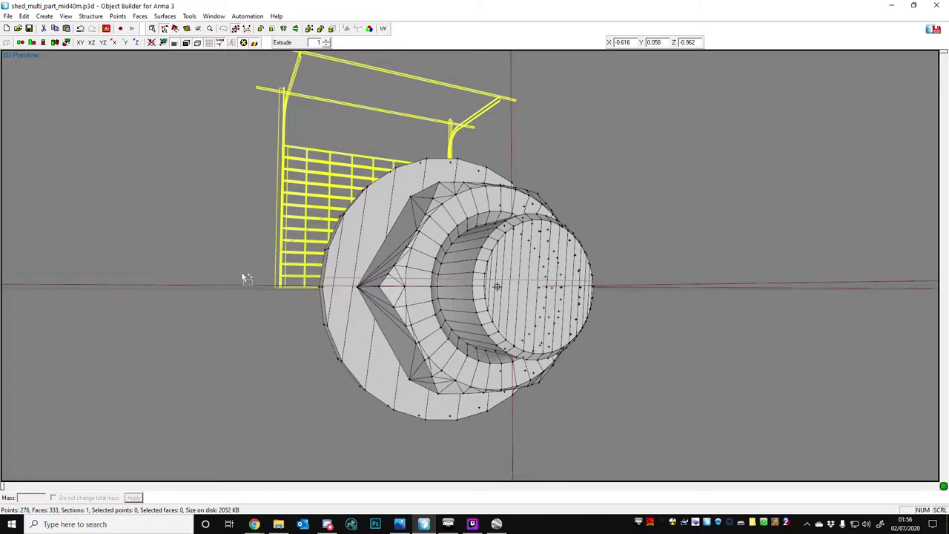
Restore the four-view layout, and move the whole nut, bolt and washer onto the door frame's upper-left corner with the pin centred on it.
{"action": "middle_click_drag", "start_coordinate": [598, 268], "coordinate": [598, 269]}
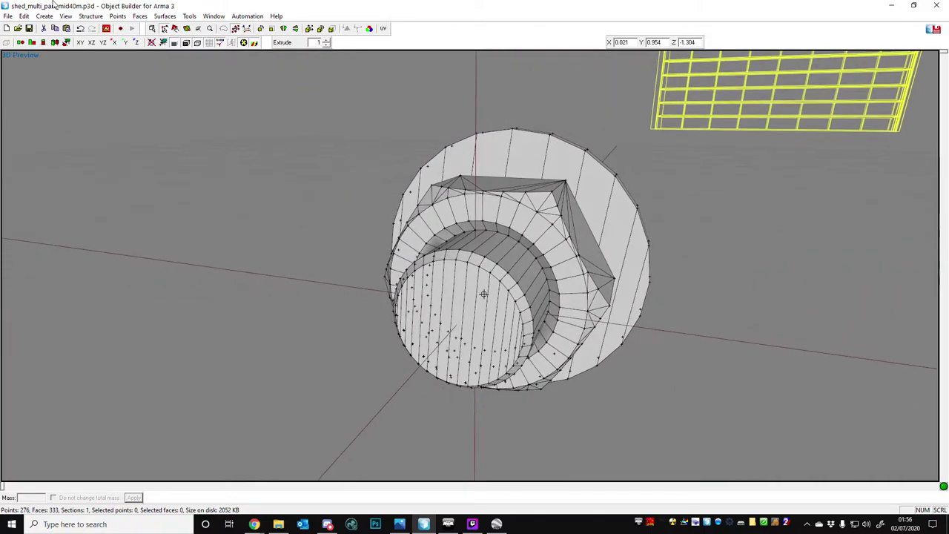
{"action": "scroll", "coordinate": [337, 207], "scroll_direction": "down", "scroll_amount": 5}
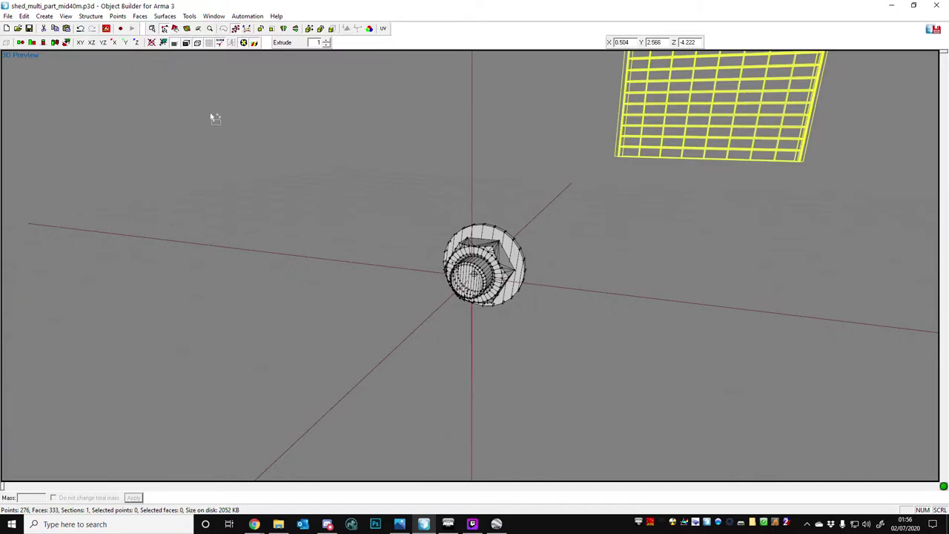
{"action": "key", "text": "Return"}
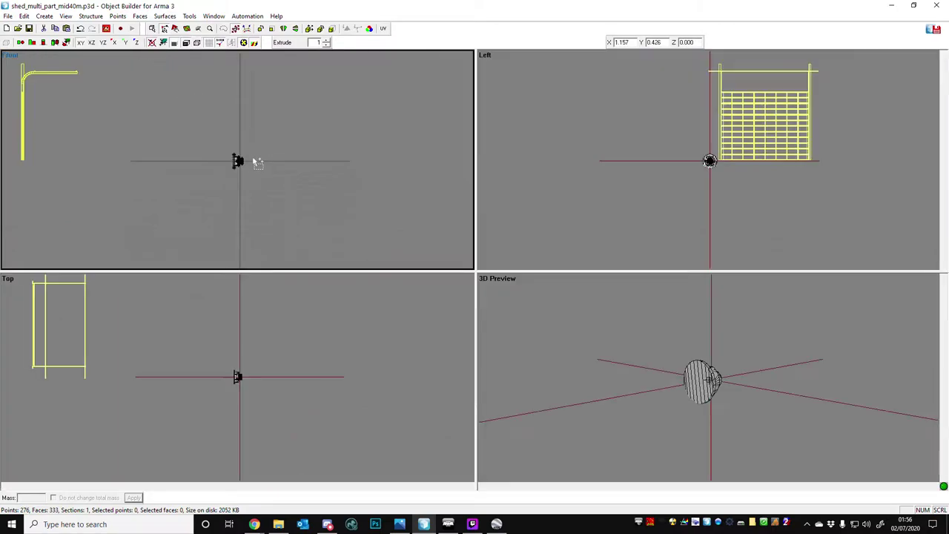
{"action": "left_click", "coordinate": [654, 117]}
{"action": "left_click_drag", "start_coordinate": [656, 114], "coordinate": [739, 126]}
{"action": "key", "text": "shift+c"}
{"action": "scroll", "coordinate": [738, 128], "scroll_direction": "up", "scroll_amount": 8}
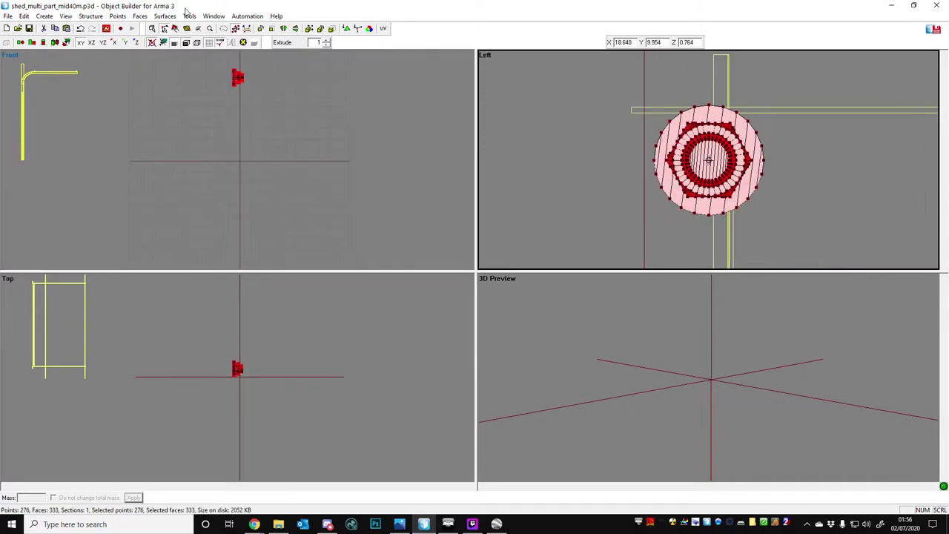
{"action": "left_click_drag", "start_coordinate": [681, 207], "coordinate": [696, 167], "text": "shift"}
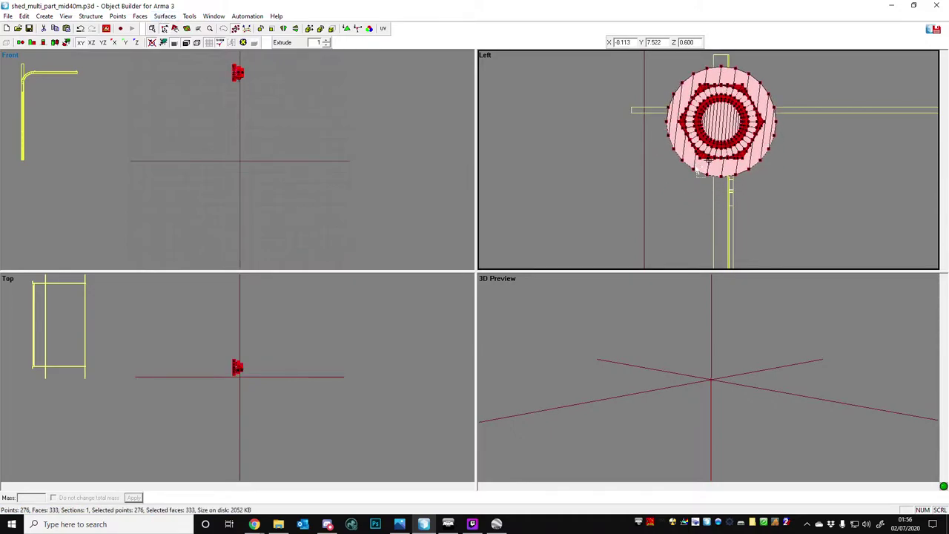
{"action": "key", "text": "shift+c"}
{"action": "scroll", "coordinate": [709, 160], "scroll_direction": "up", "scroll_amount": 1}
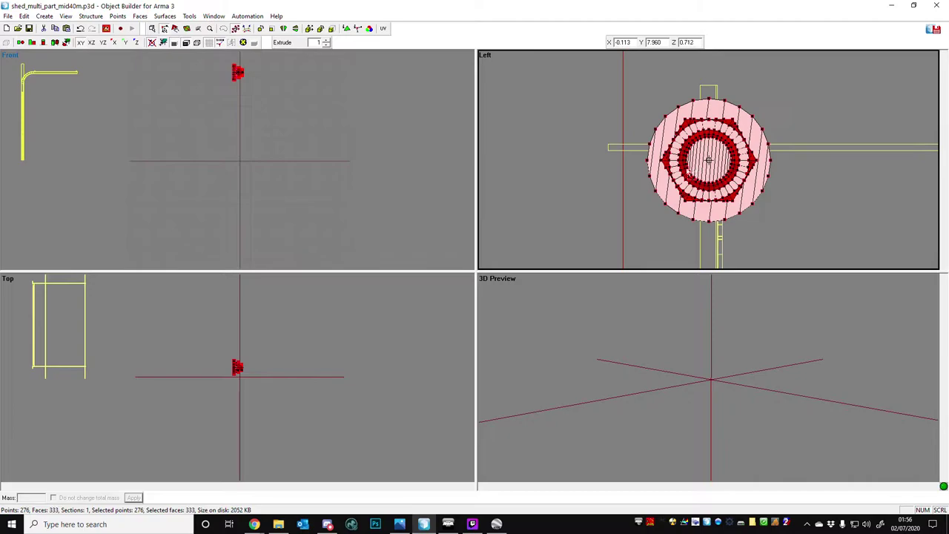
{"action": "left_click", "coordinate": [118, 16]}
{"action": "mouse_move", "coordinate": [175, 89]}
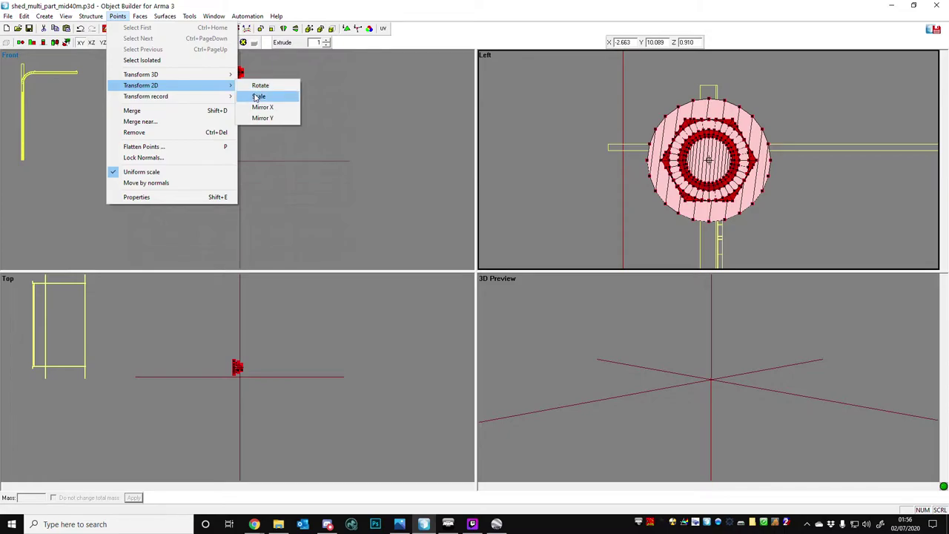
{"action": "left_click", "coordinate": [637, 178]}
Check the nut, bolt and washer in the Model viewer, and switch back to Object Builder.
{"action": "scroll", "coordinate": [537, 169], "scroll_direction": "down", "scroll_amount": 2}
{"action": "scroll", "coordinate": [553, 154], "scroll_direction": "down", "scroll_amount": 4}
{"action": "scroll", "coordinate": [638, 170], "scroll_direction": "up", "scroll_amount": 2}
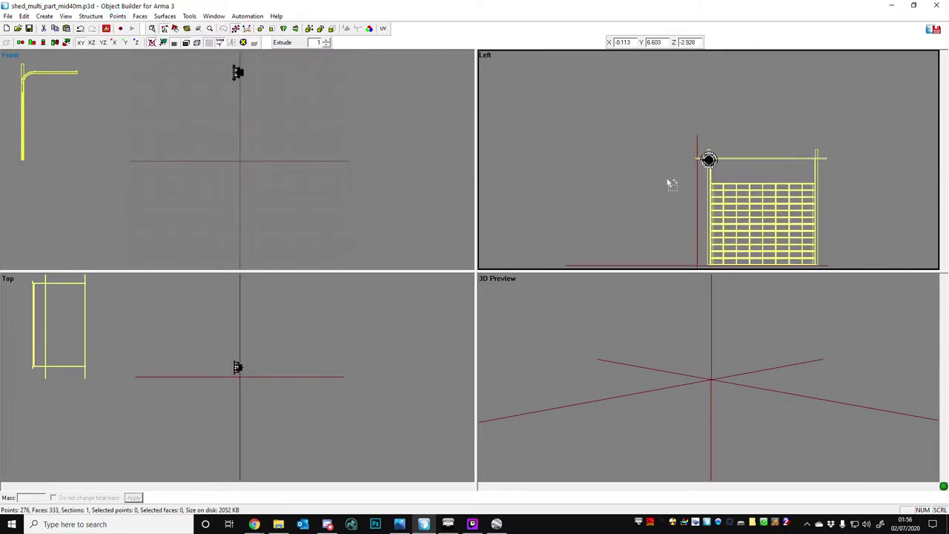
{"action": "scroll", "coordinate": [754, 169], "scroll_direction": "up", "scroll_amount": 5}
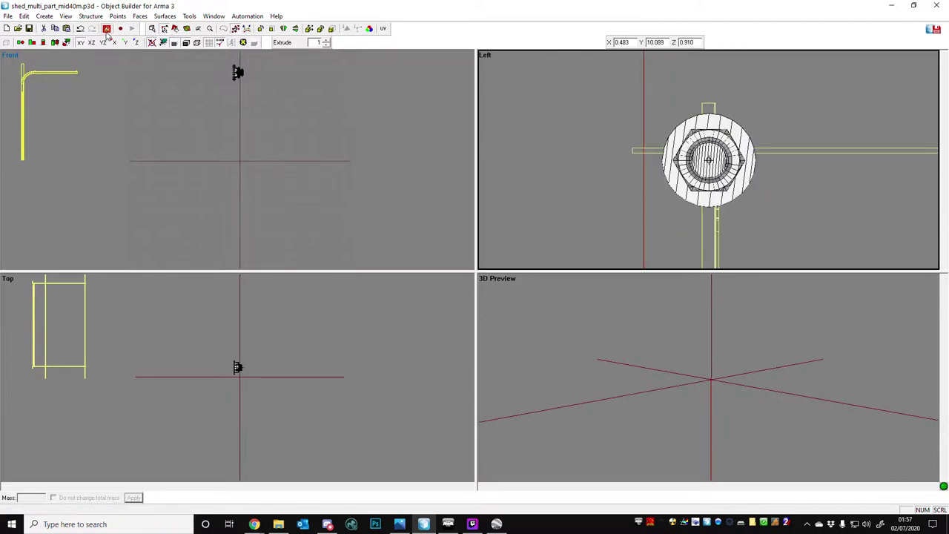
{"action": "left_click", "coordinate": [106, 32]}
{"action": "left_click", "coordinate": [157, 39]}
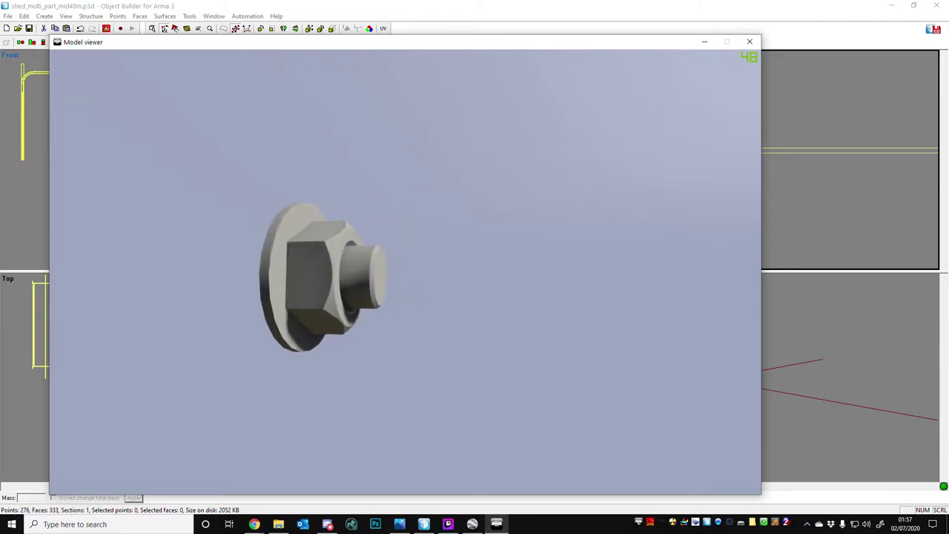
{"action": "key", "text": "alt+Tab"}
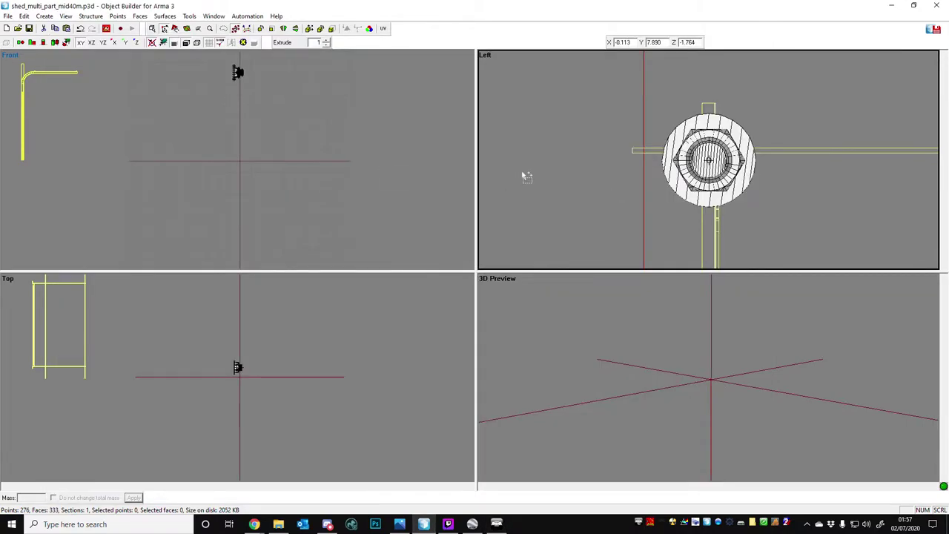
Select all points of the nut, bolt and washer, and enlarge the Left view around them.
{"action": "scroll", "coordinate": [544, 159], "scroll_direction": "down", "scroll_amount": 4}
{"action": "left_click_drag", "start_coordinate": [621, 108], "coordinate": [791, 231]}
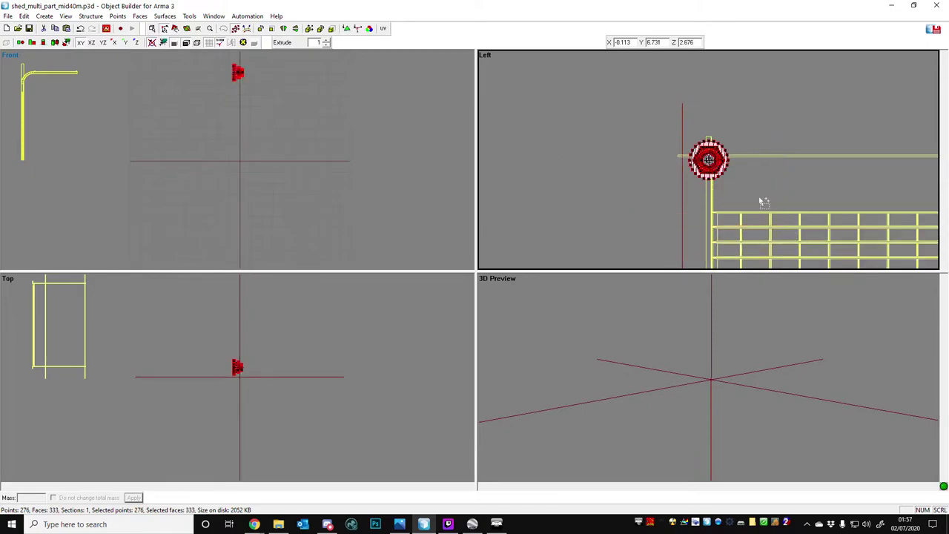
{"action": "scroll", "coordinate": [755, 197], "scroll_direction": "up", "scroll_amount": 5}
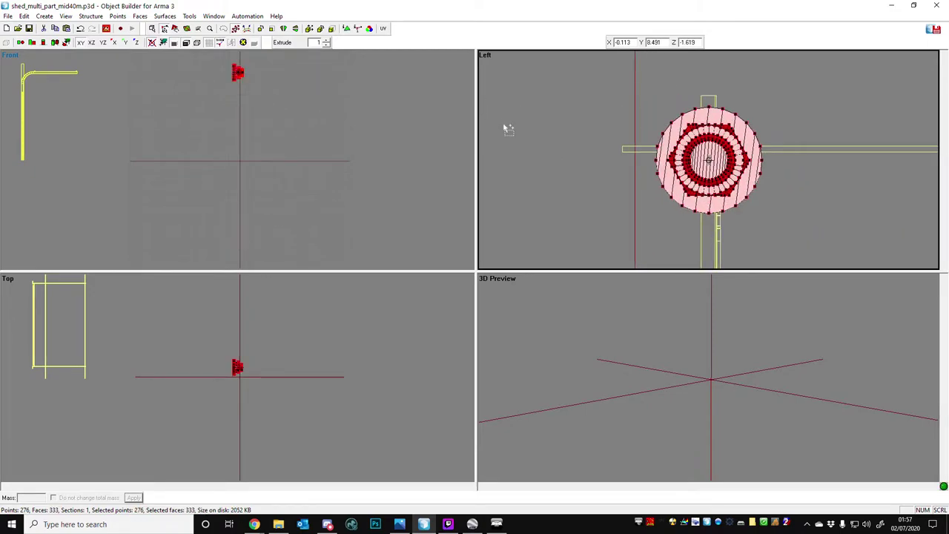
{"action": "left_click_drag", "start_coordinate": [413, 300], "coordinate": [154, 441]}
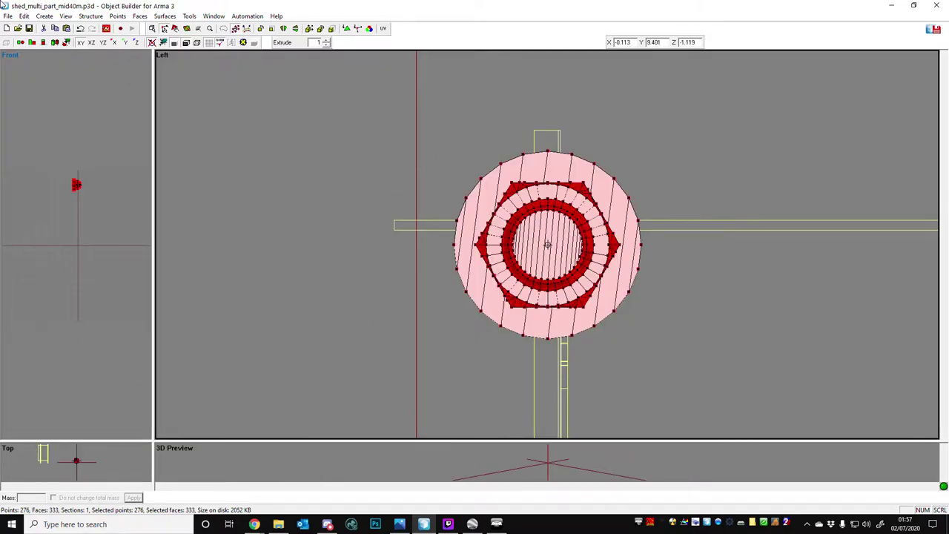
{"action": "left_click", "coordinate": [117, 16]}
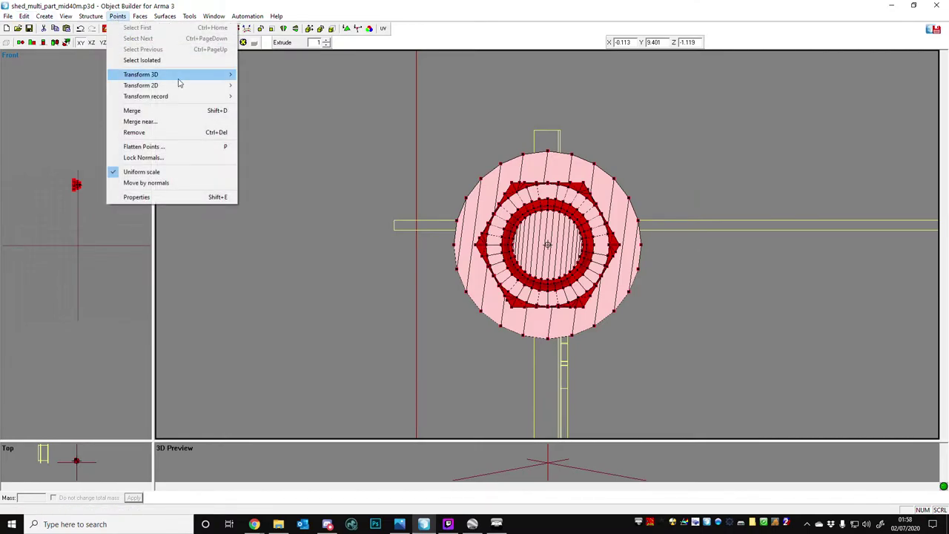
{"action": "mouse_move", "coordinate": [187, 87]}
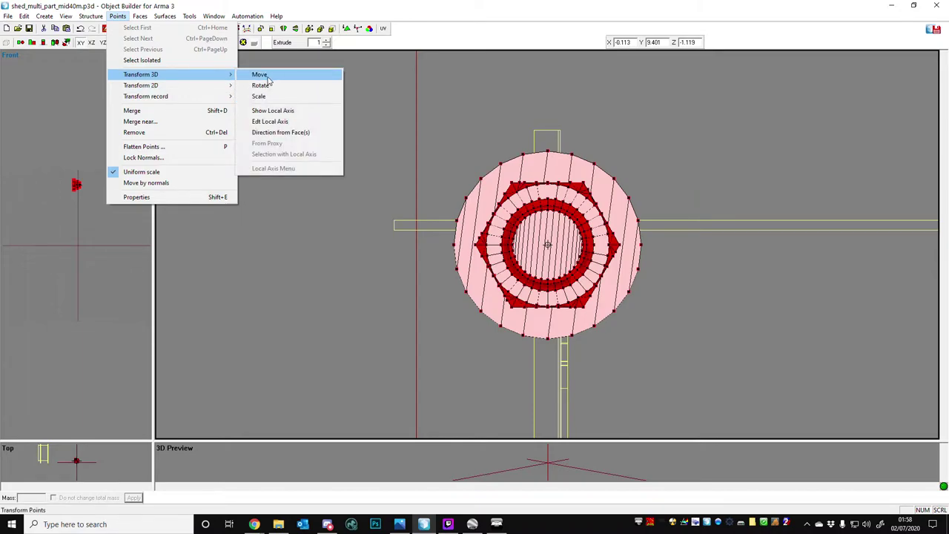
{"action": "left_click", "coordinate": [261, 97]}
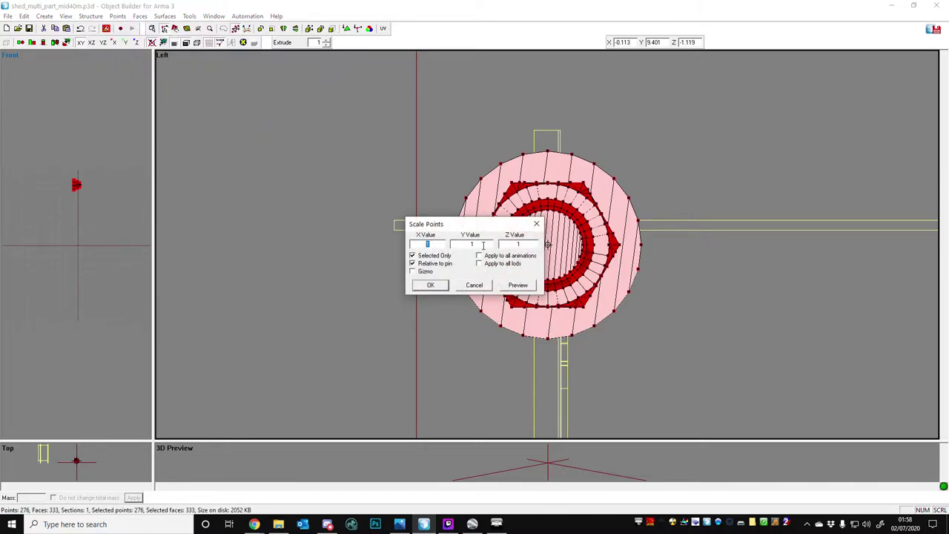
{"action": "left_click", "coordinate": [474, 286]}
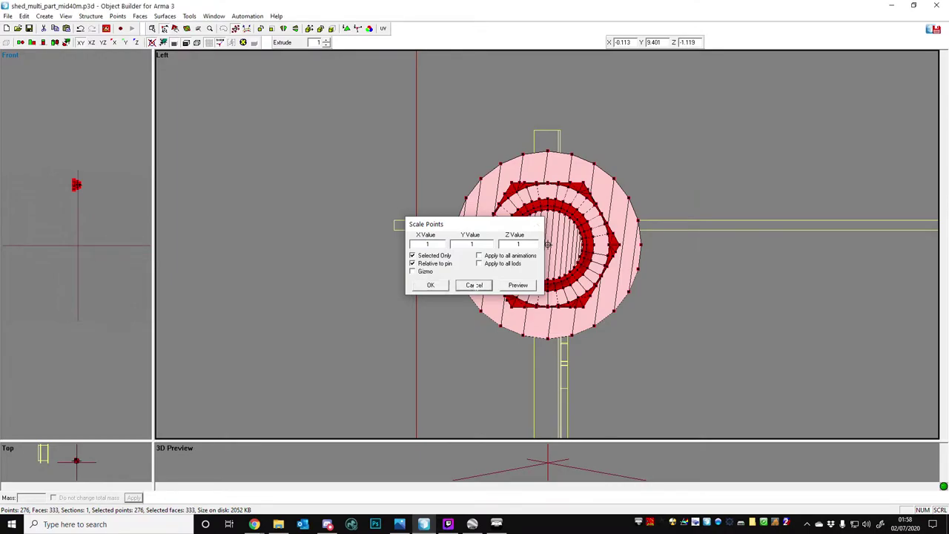
Scale the selected nut, bolt and washer in 2D by 0.2 relative to the pin.
{"action": "left_click", "coordinate": [117, 16]}
{"action": "mouse_move", "coordinate": [219, 89]}
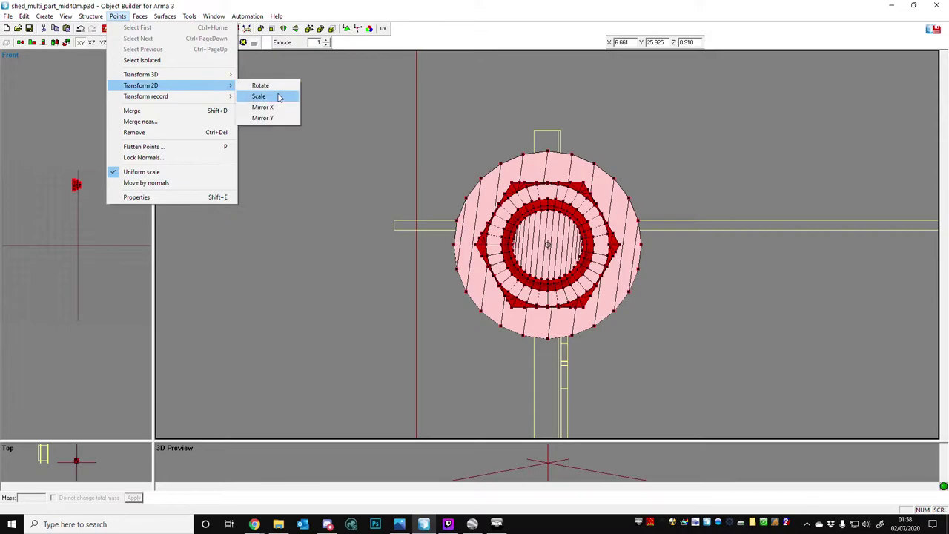
{"action": "left_click", "coordinate": [259, 96]}
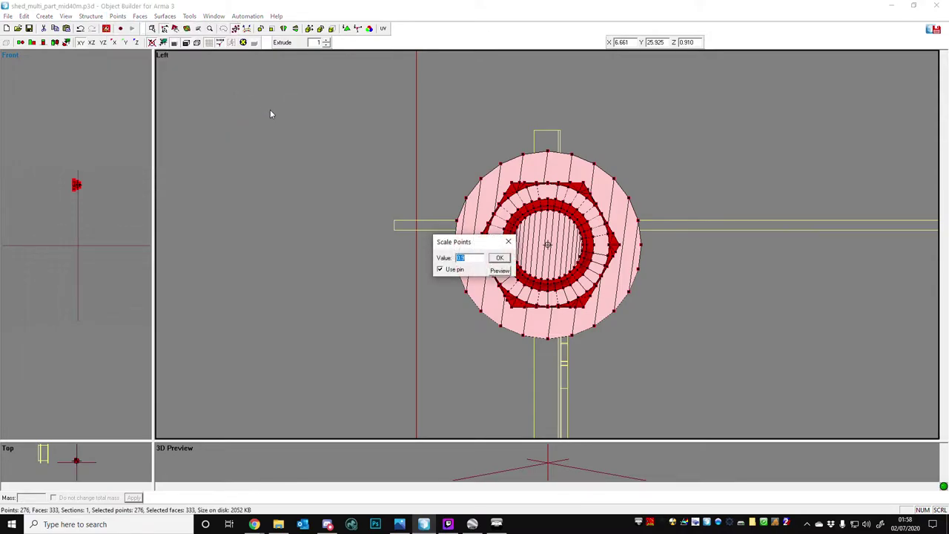
{"action": "key", "text": "Return"}
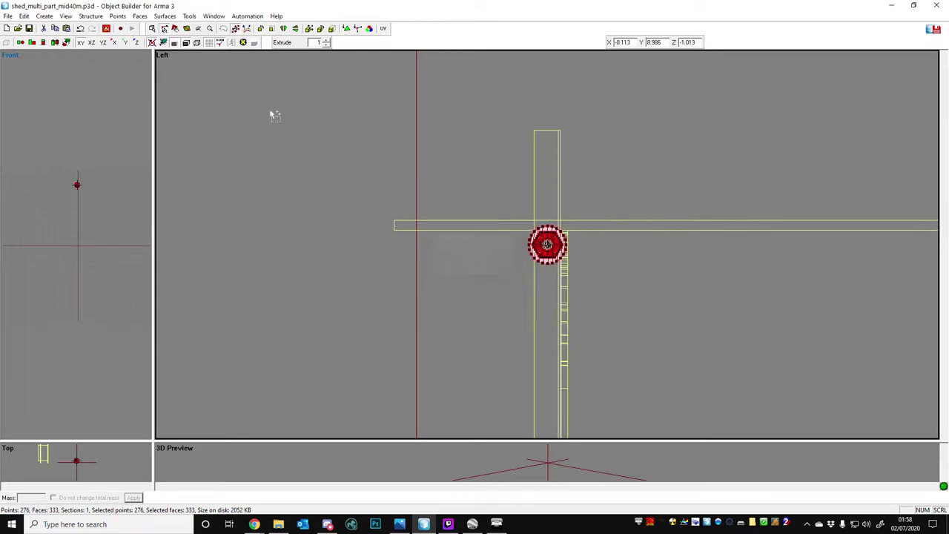
Scale the selected assembly again in 2D by 0.25 relative to the pin, previewing the size before applying it.
{"action": "scroll", "coordinate": [742, 274], "scroll_direction": "up", "scroll_amount": 5}
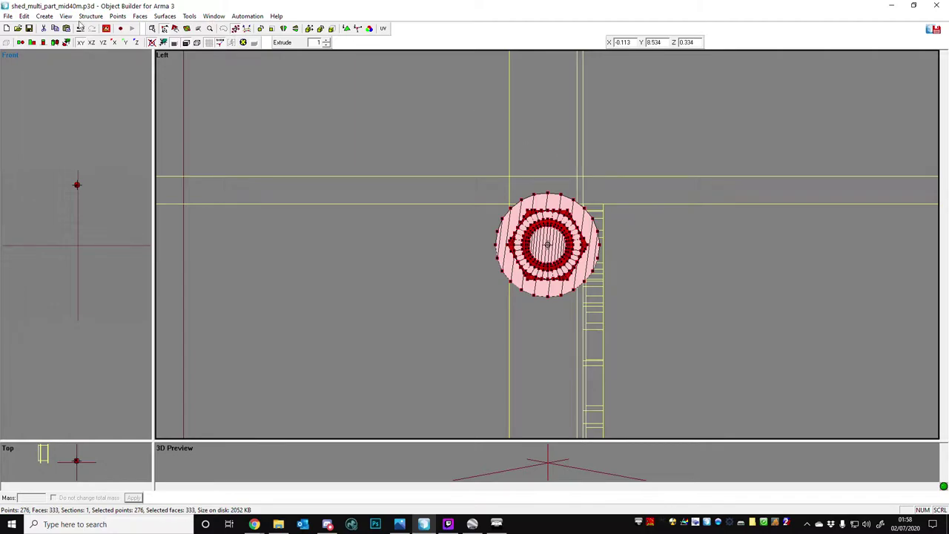
{"action": "left_click", "coordinate": [117, 15]}
{"action": "mouse_move", "coordinate": [187, 87]}
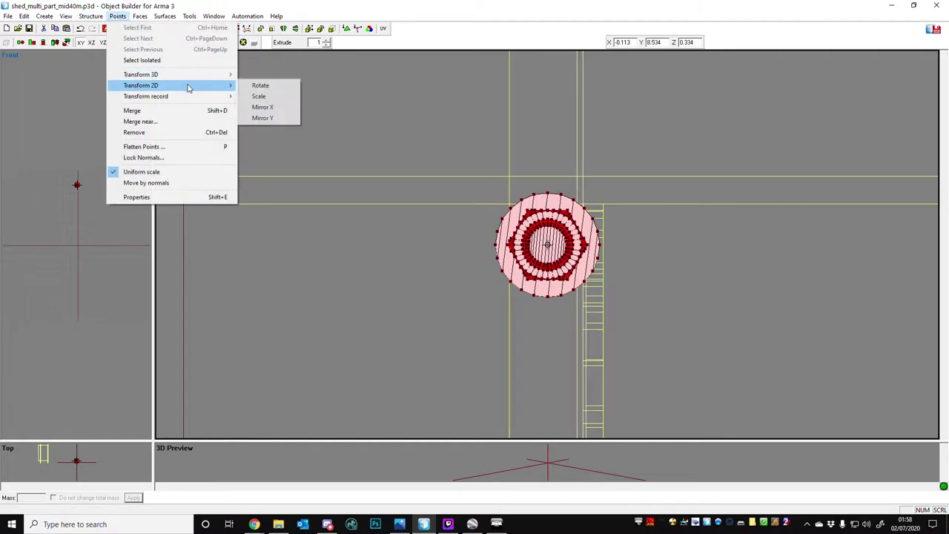
{"action": "left_click", "coordinate": [267, 95]}
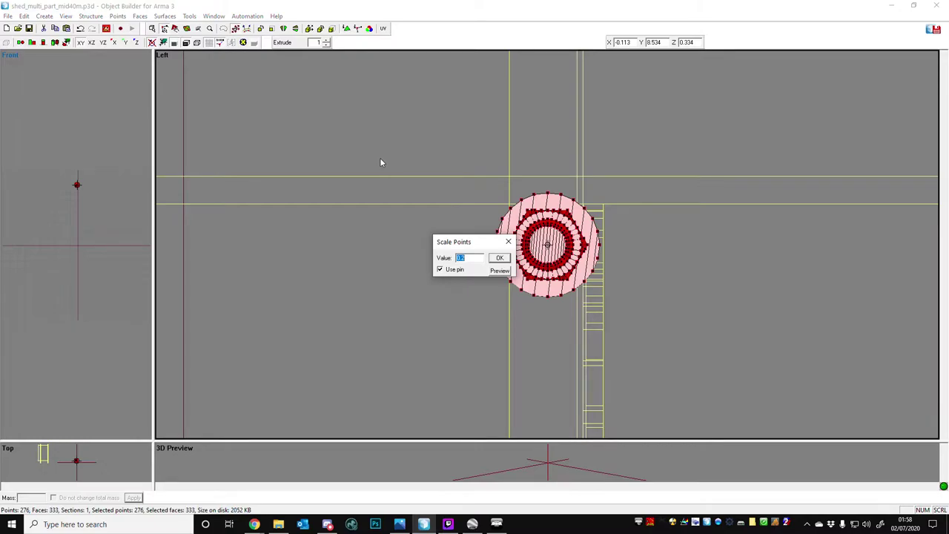
{"action": "key", "text": "BackSpace"}
{"action": "key", "text": "Return"}
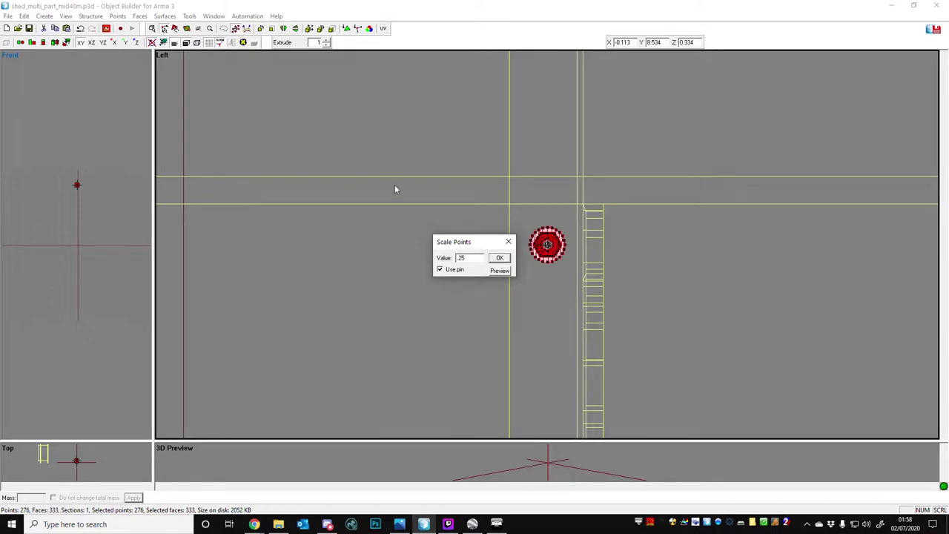
{"action": "left_click", "coordinate": [500, 270]}
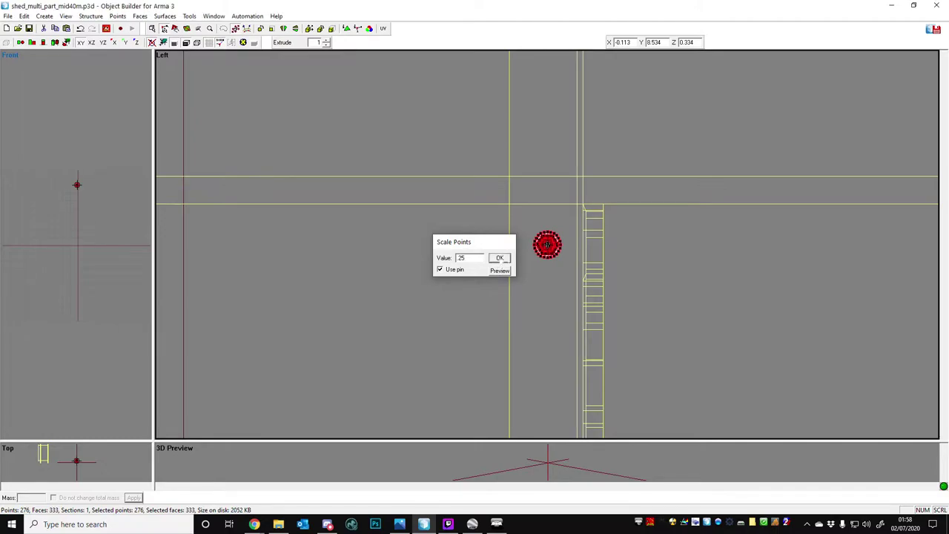
{"action": "left_click", "coordinate": [500, 258]}
{"action": "scroll", "coordinate": [571, 240], "scroll_direction": "up", "scroll_amount": 6}
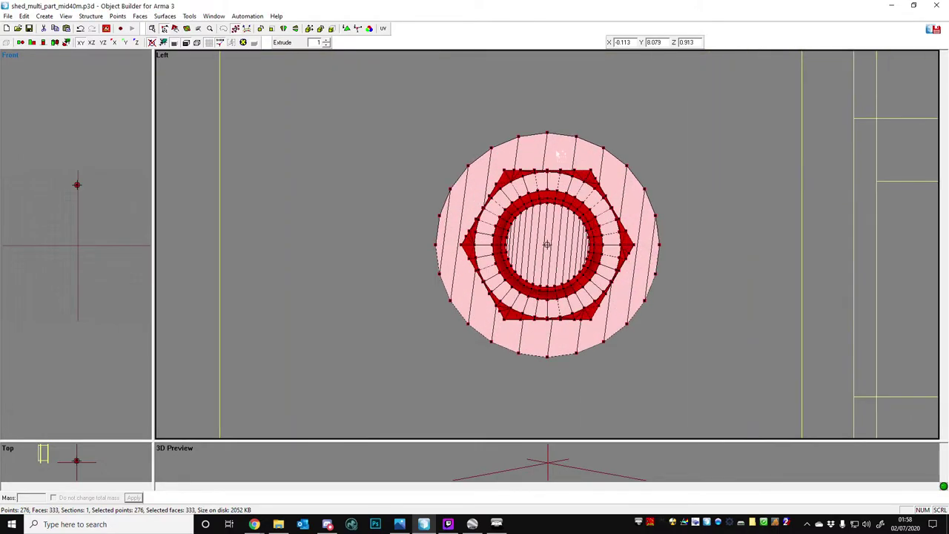
Clear the selection and inspect the scaled nut, bolt and washer up close in an enlarged 3D Preview.
{"action": "left_click", "coordinate": [559, 152]}
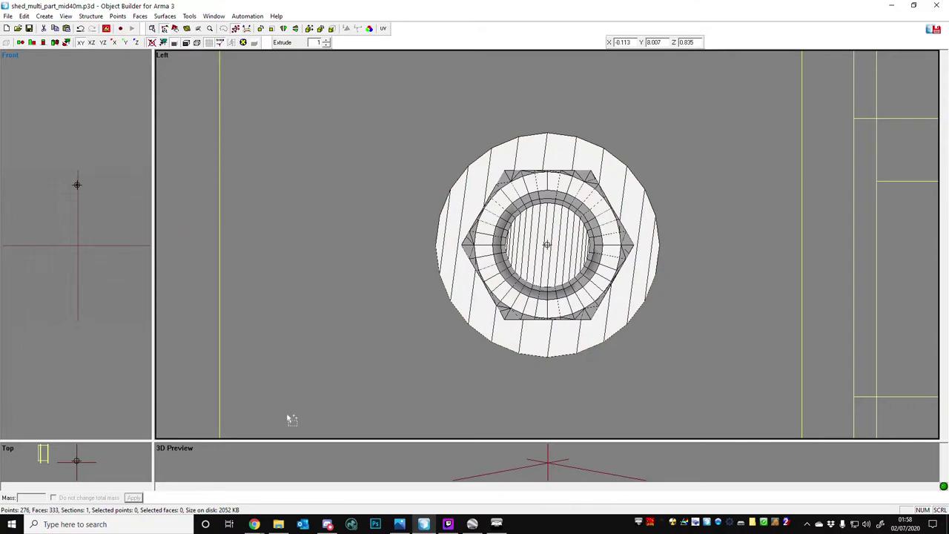
{"action": "left_click_drag", "start_coordinate": [293, 439], "coordinate": [281, 99]}
{"action": "scroll", "coordinate": [602, 215], "scroll_direction": "up", "scroll_amount": 5}
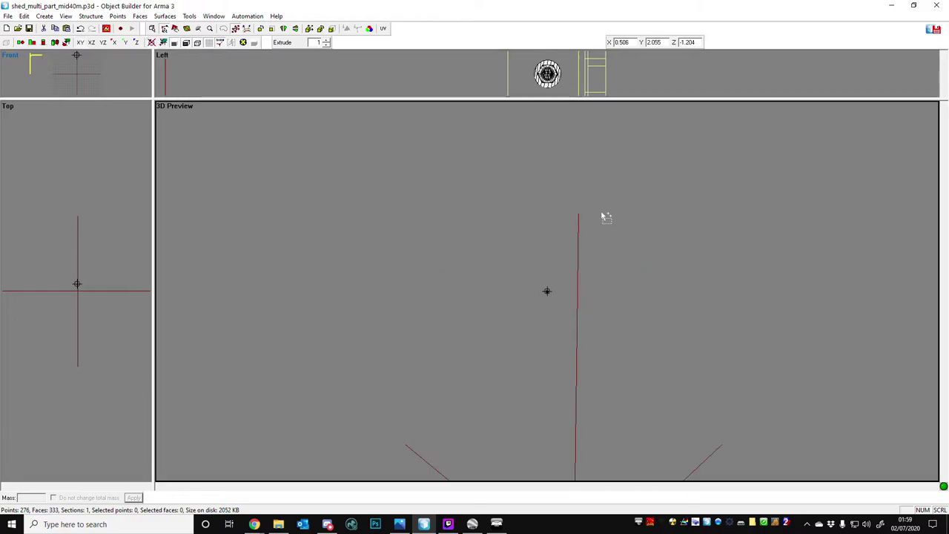
{"action": "scroll", "coordinate": [599, 215], "scroll_direction": "down", "scroll_amount": 1}
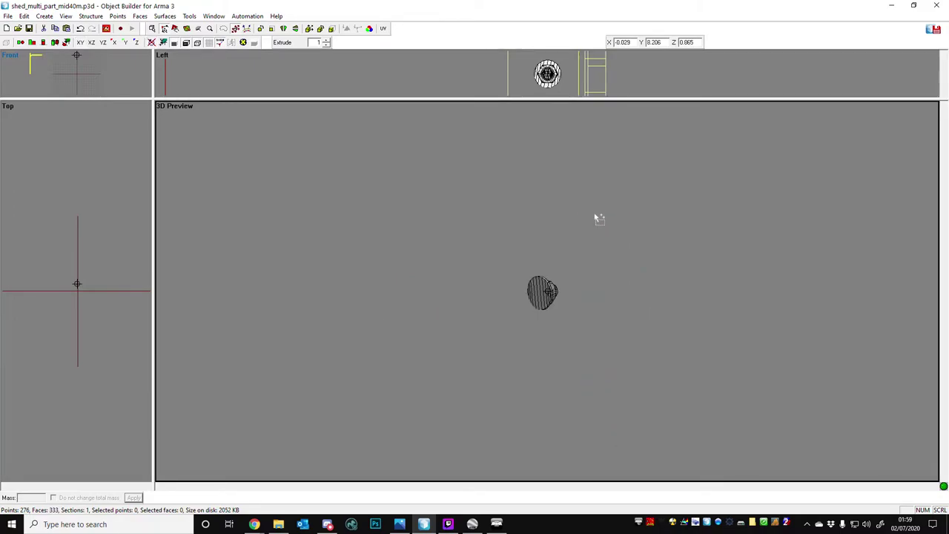
{"action": "scroll", "coordinate": [594, 223], "scroll_direction": "up", "scroll_amount": 1}
{"action": "scroll", "coordinate": [592, 222], "scroll_direction": "down", "scroll_amount": 1}
{"action": "middle_click_drag", "start_coordinate": [595, 249], "coordinate": [597, 248]}
{"action": "scroll", "coordinate": [617, 249], "scroll_direction": "up", "scroll_amount": 5}
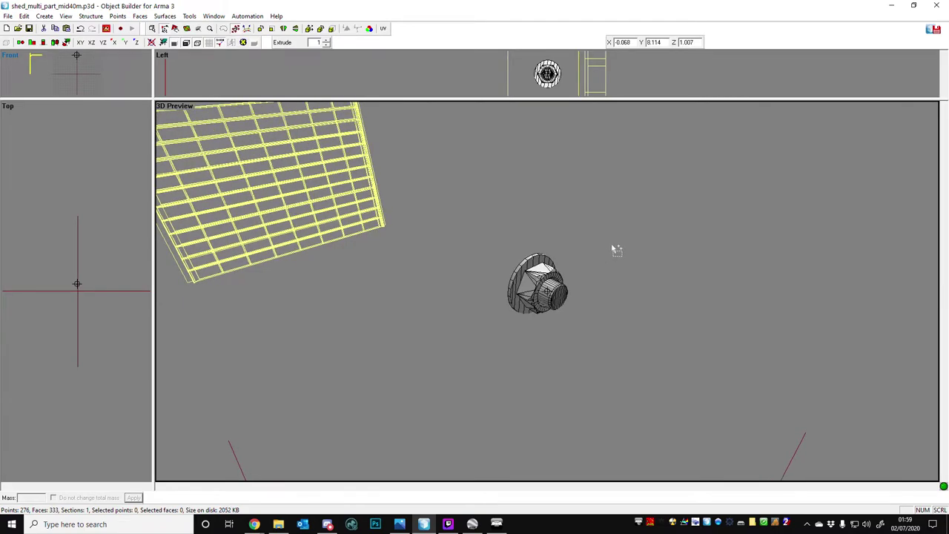
{"action": "scroll", "coordinate": [616, 250], "scroll_direction": "up", "scroll_amount": 1}
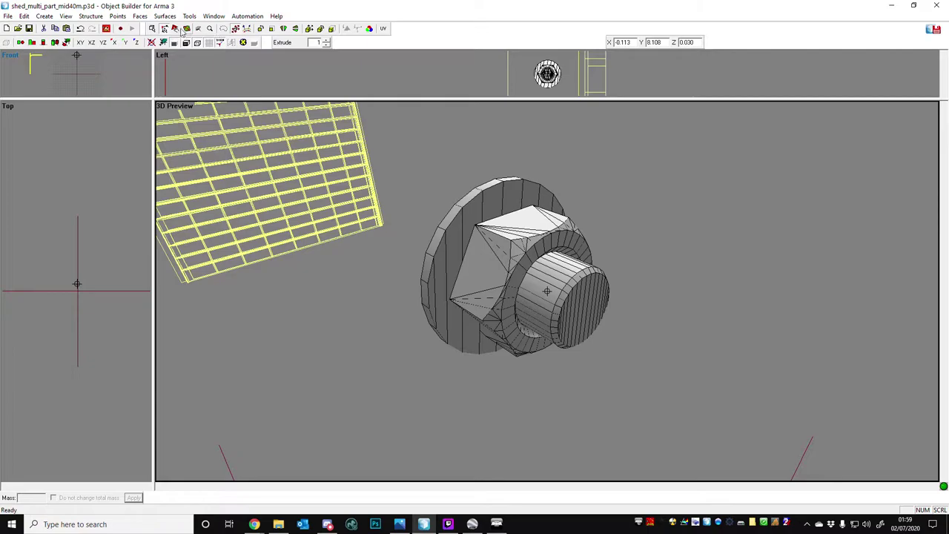
Place the pin on one corner point of the hex nut's outer face and select another corner point across the nut.
{"action": "left_click", "coordinate": [509, 240]}
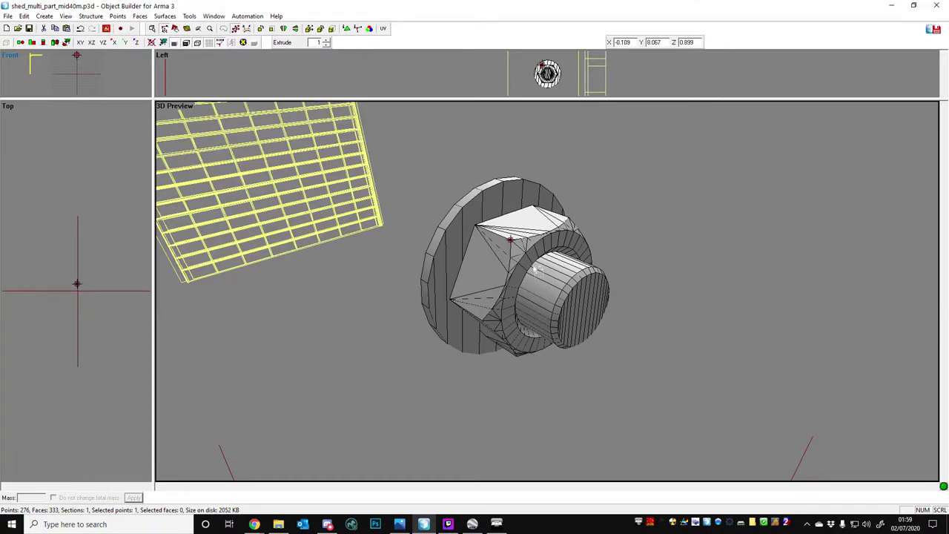
{"action": "middle_click_drag", "start_coordinate": [641, 268], "coordinate": [635, 281]}
{"action": "left_click", "coordinate": [620, 287]}
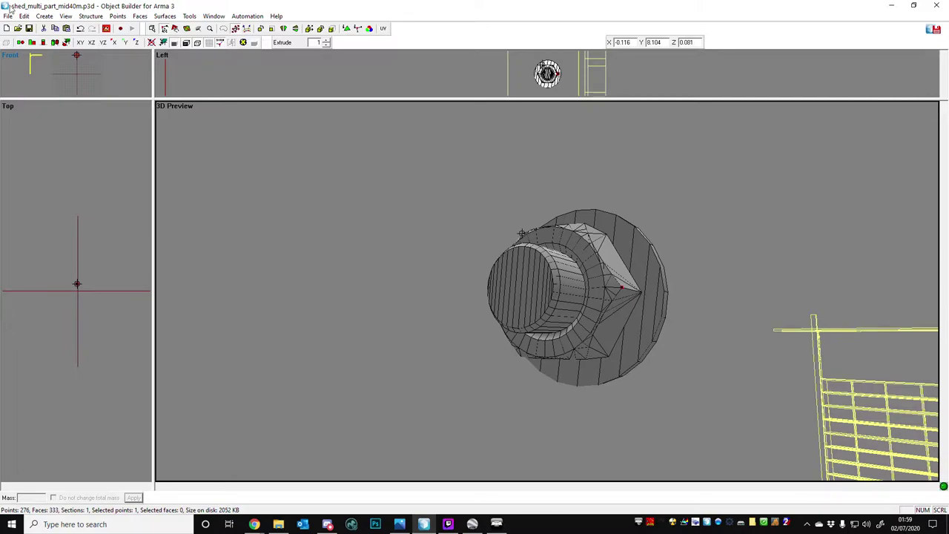
Show the Measuring panel and measure across the nut from the pin to the center of selection.
{"action": "left_click", "coordinate": [214, 16]}
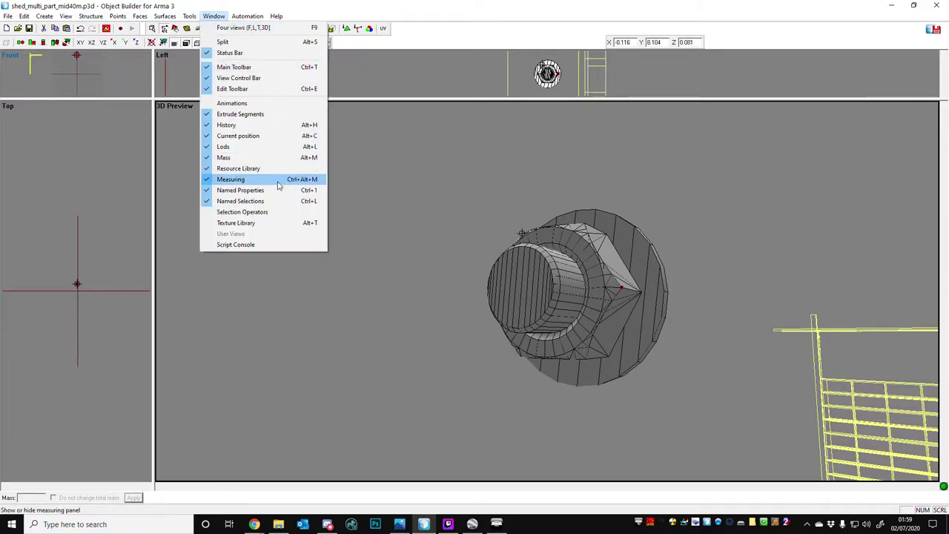
{"action": "left_click_drag", "start_coordinate": [0, 195], "coordinate": [184, 230]}
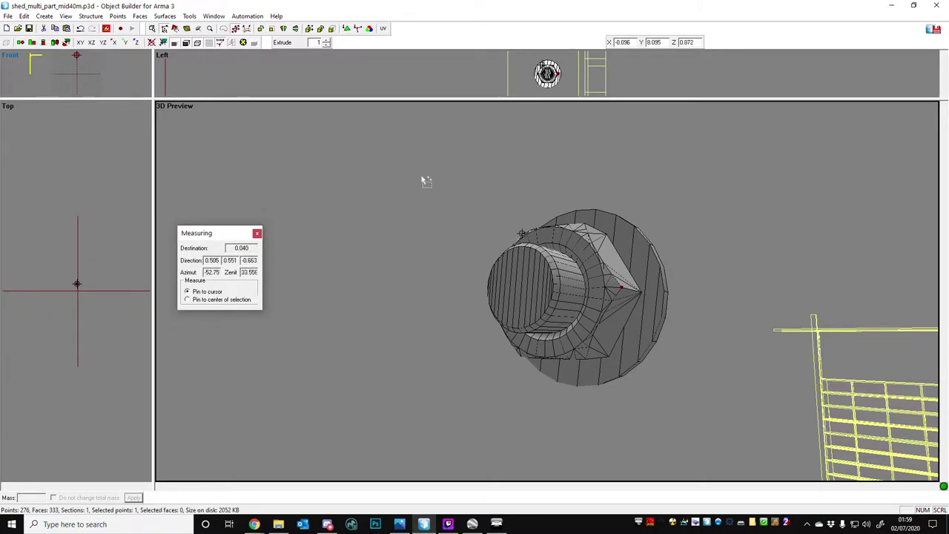
{"action": "left_click", "coordinate": [211, 299]}
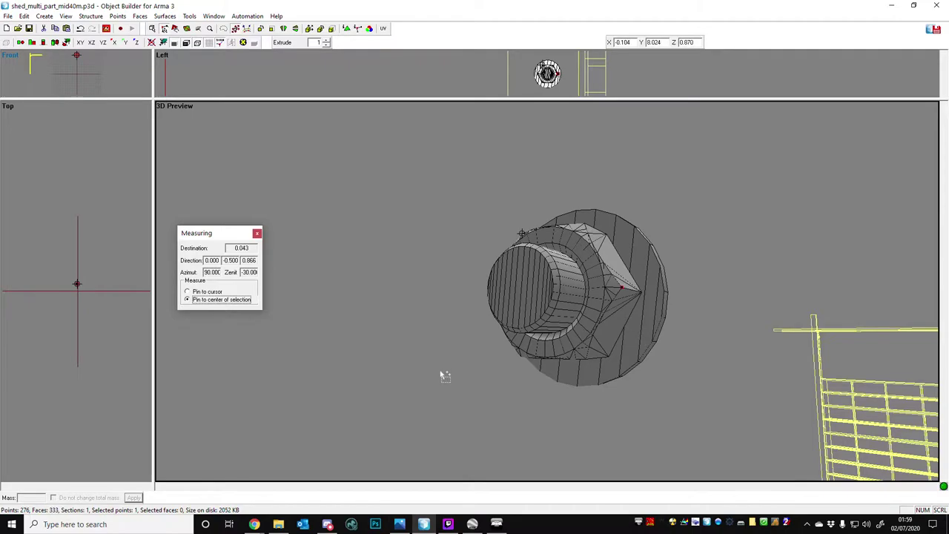
{"action": "scroll", "coordinate": [445, 377], "scroll_direction": "down", "scroll_amount": 1}
{"action": "scroll", "coordinate": [489, 343], "scroll_direction": "up", "scroll_amount": 2}
{"action": "scroll", "coordinate": [500, 334], "scroll_direction": "up", "scroll_amount": 3}
{"action": "scroll", "coordinate": [496, 338], "scroll_direction": "up", "scroll_amount": 3}
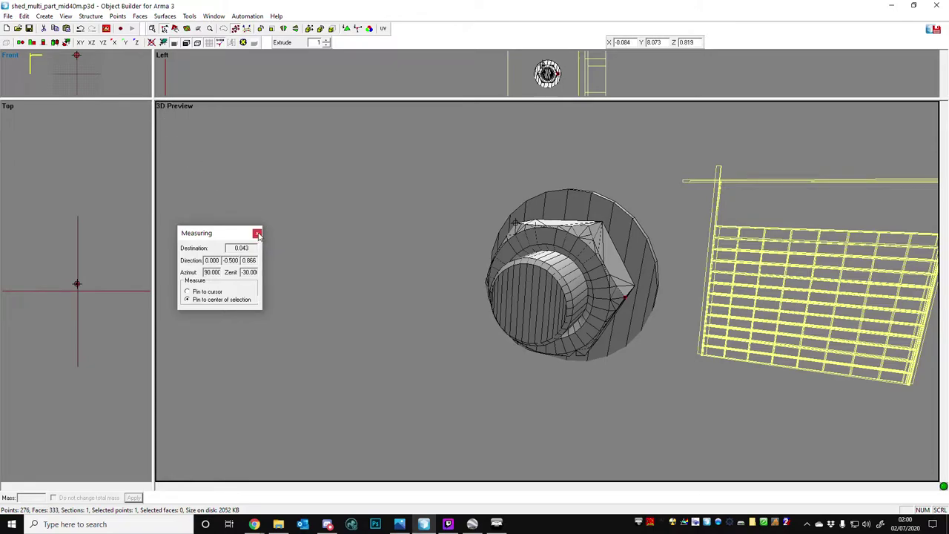
Clear the selection, select the points at mid-height on the bolt's end from the front, and enlarge the Front view.
{"action": "left_click", "coordinate": [436, 262]}
{"action": "middle_click_drag", "start_coordinate": [462, 257], "coordinate": [471, 258]}
{"action": "right_click_drag", "start_coordinate": [472, 261], "coordinate": [213, 155]}
{"action": "left_click", "coordinate": [75, 72]}
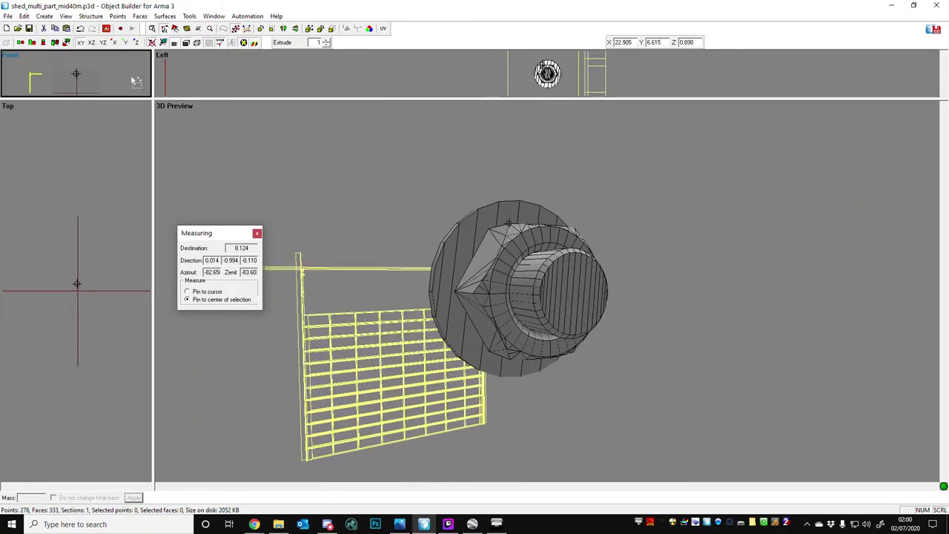
{"action": "scroll", "coordinate": [89, 66], "scroll_direction": "up", "scroll_amount": 10}
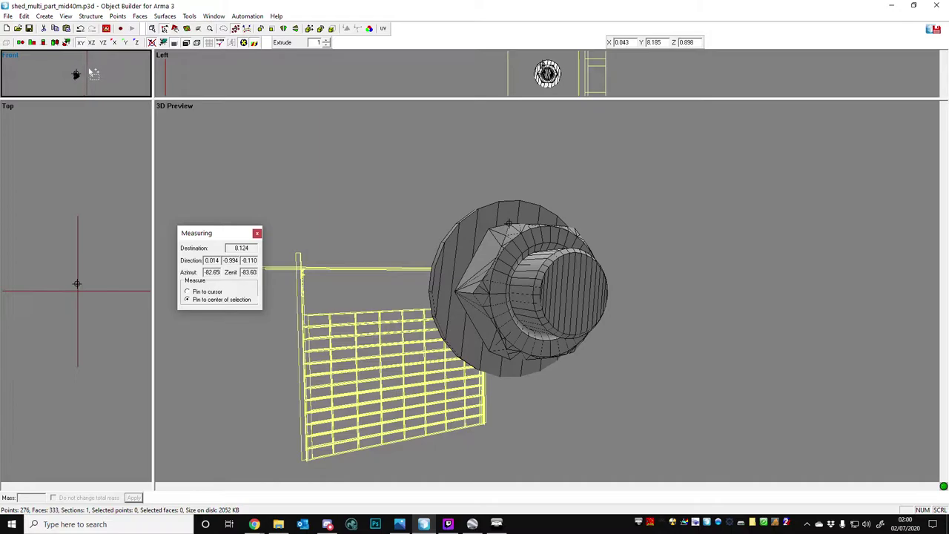
{"action": "left_click_drag", "start_coordinate": [85, 87], "coordinate": [95, 93]}
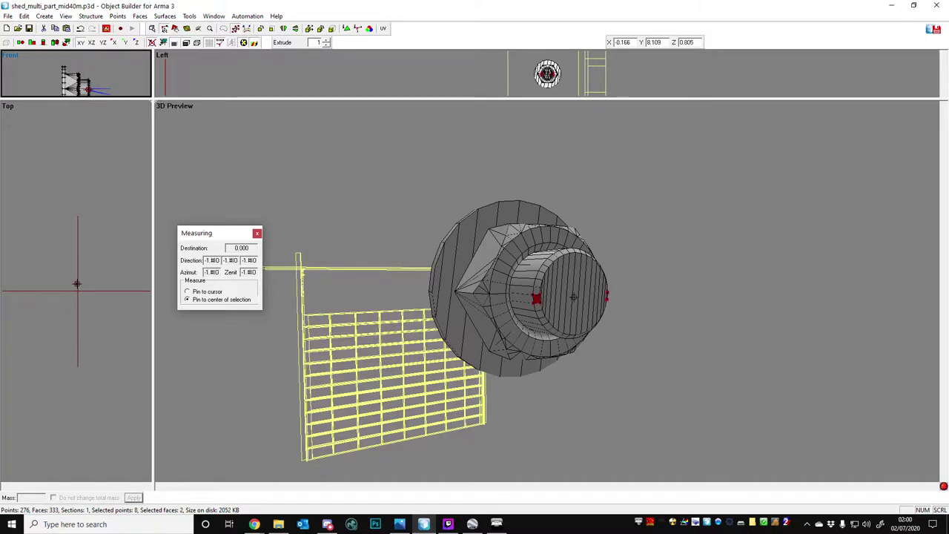
{"action": "left_click_drag", "start_coordinate": [153, 99], "coordinate": [449, 258]}
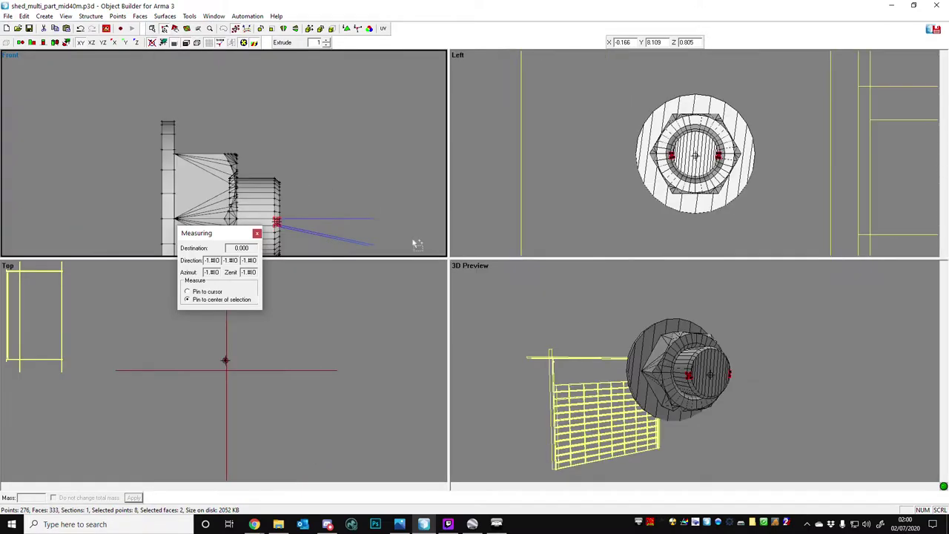
Narrow the selection to the two opposite points on the bolt's rim, deselect one, and center the pin on the remaining point.
{"action": "scroll", "coordinate": [212, 155], "scroll_direction": "up", "scroll_amount": 5}
{"action": "left_click_drag", "start_coordinate": [198, 129], "coordinate": [232, 163]}
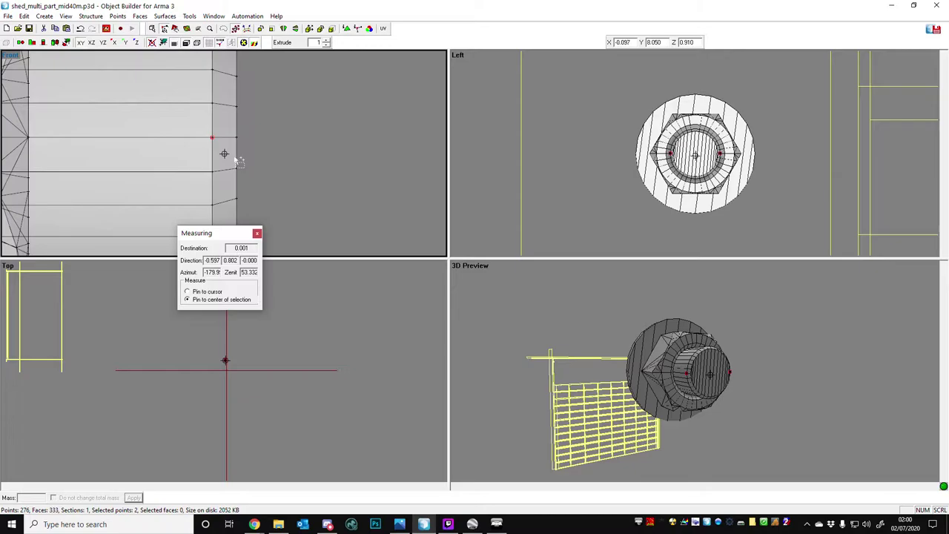
{"action": "scroll", "coordinate": [696, 153], "scroll_direction": "up", "scroll_amount": 5}
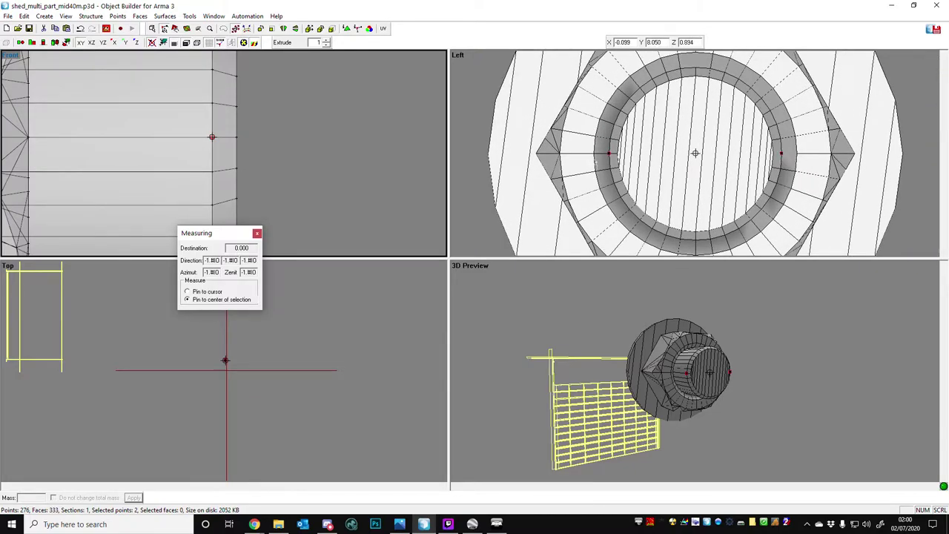
{"action": "left_click_drag", "start_coordinate": [773, 139], "coordinate": [791, 159], "text": "shift"}
{"action": "key", "text": "c"}
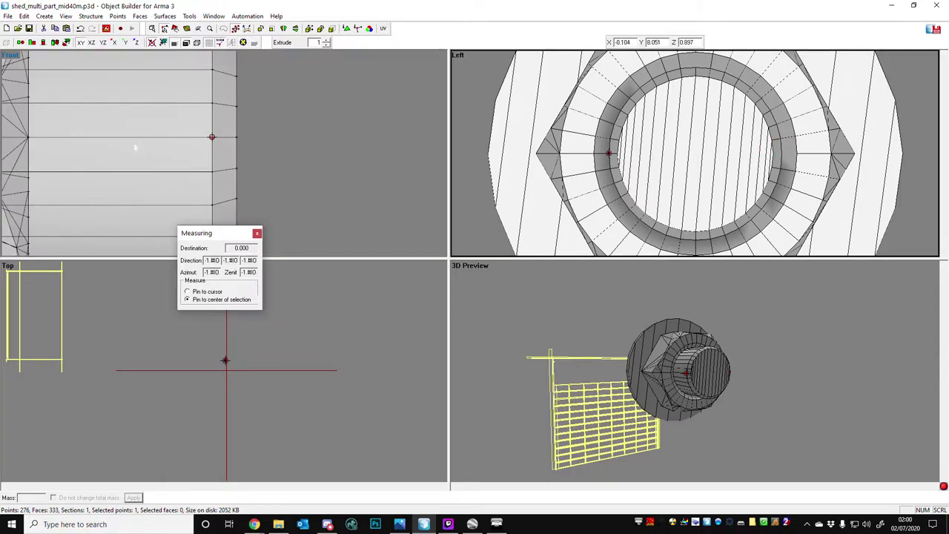
Measure the bolt shaft's diameter between its pinned side point and the opposite point.
{"action": "left_click_drag", "start_coordinate": [191, 126], "coordinate": [231, 156], "text": "ctrl"}
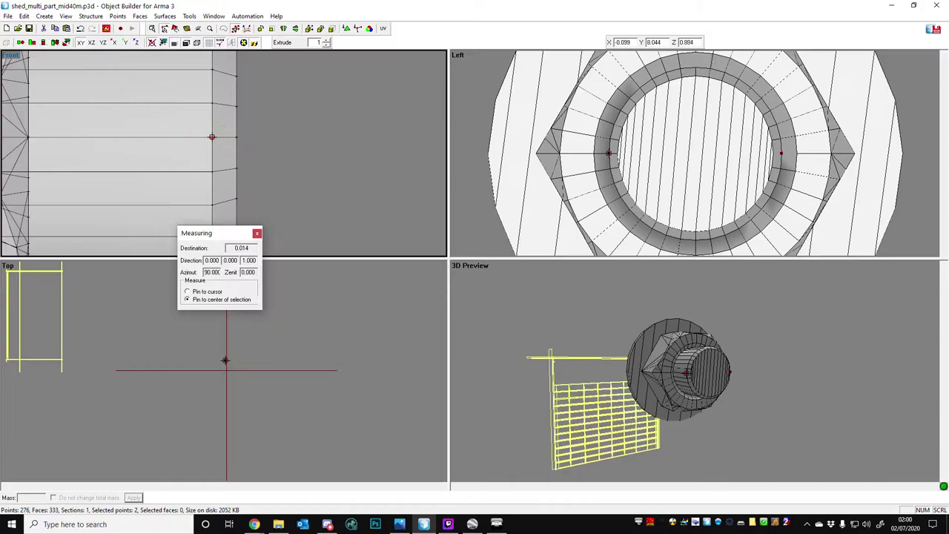
{"action": "left_click_drag", "start_coordinate": [567, 125], "coordinate": [633, 201], "text": "shift"}
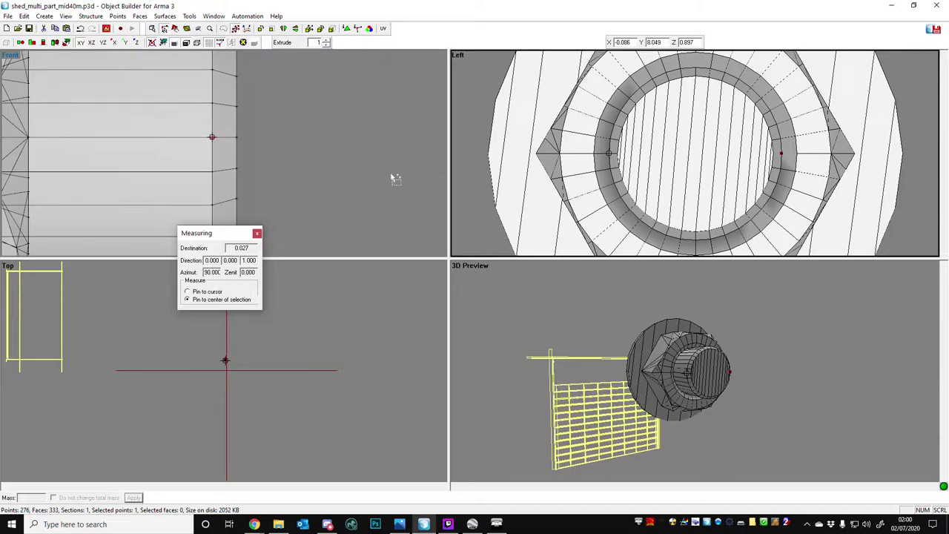
Place the pin at the centre of the rear face of the bolt's flange.
{"action": "scroll", "coordinate": [378, 180], "scroll_direction": "down", "scroll_amount": 1}
{"action": "scroll", "coordinate": [309, 170], "scroll_direction": "down", "scroll_amount": 1}
{"action": "scroll", "coordinate": [309, 169], "scroll_direction": "down", "scroll_amount": 1}
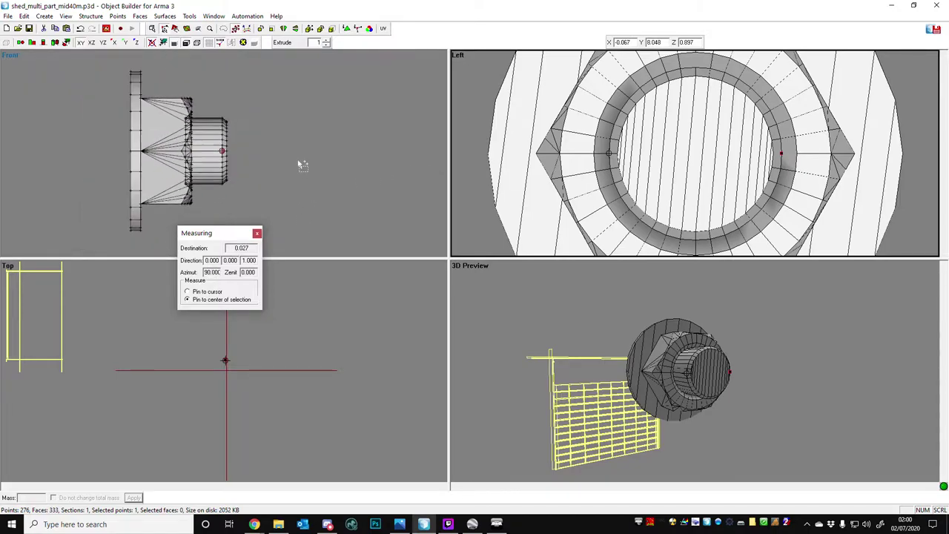
{"action": "left_click_drag", "start_coordinate": [104, 139], "coordinate": [136, 159]}
{"action": "key", "text": "shift+c"}
Scale all of the bolt's points in 2D about the pin to about 66.6 percent.
{"action": "key", "text": "ctrl+a"}
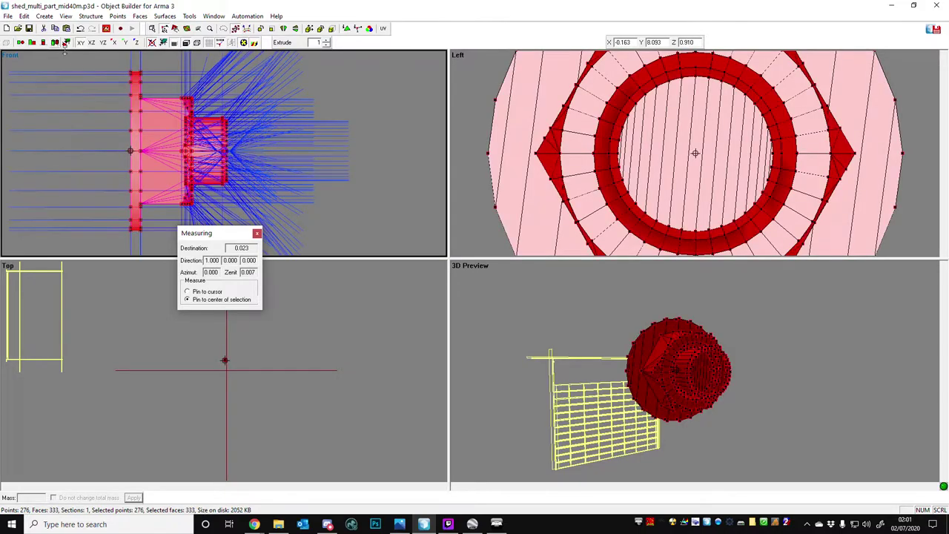
{"action": "left_click", "coordinate": [117, 17]}
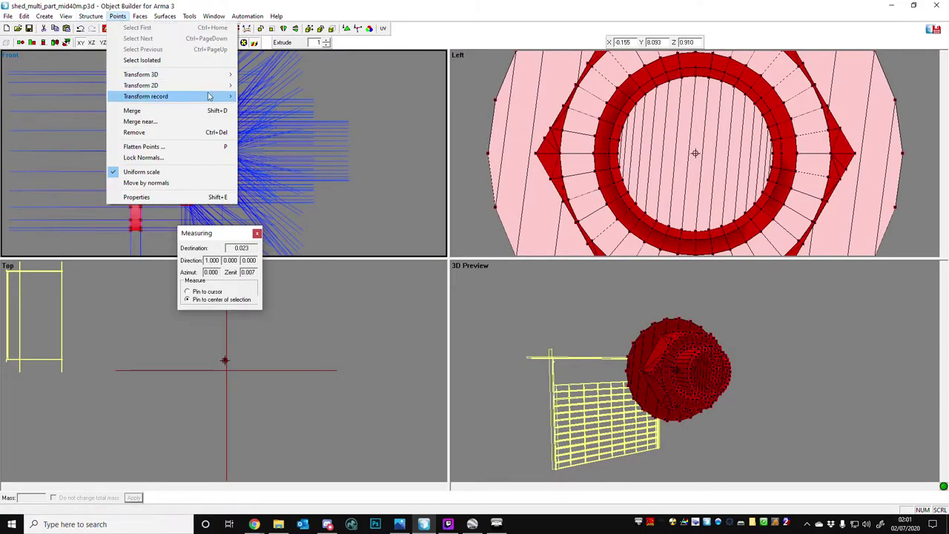
{"action": "mouse_move", "coordinate": [216, 87]}
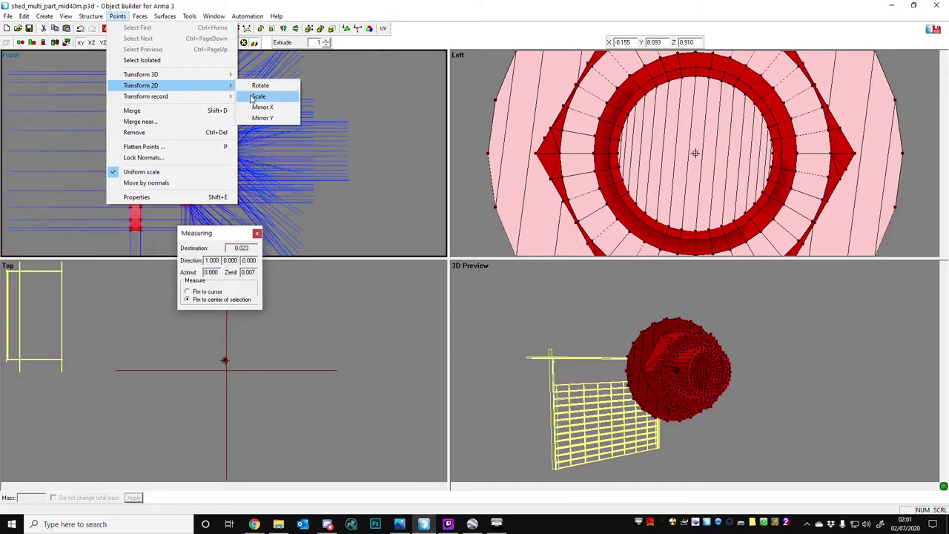
{"action": "left_click", "coordinate": [257, 96]}
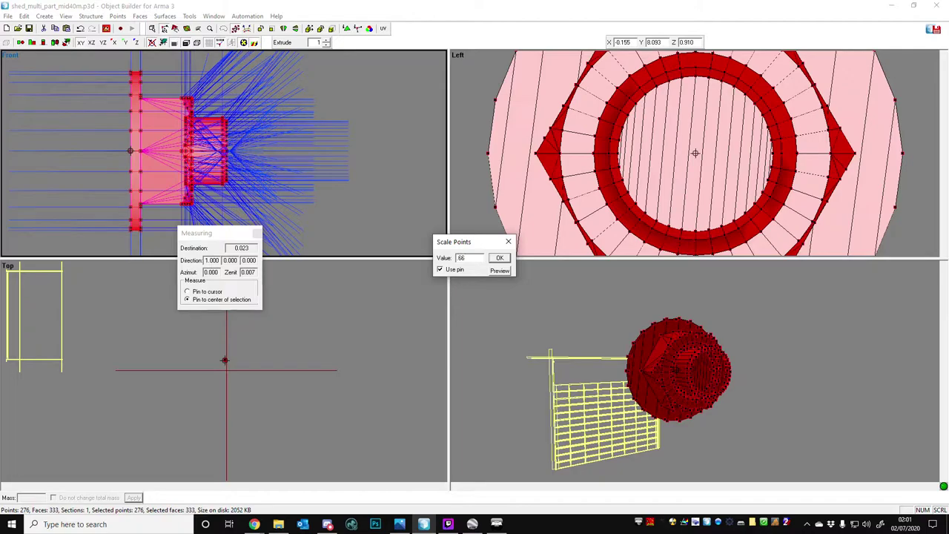
{"action": "type", "text": "6666"}
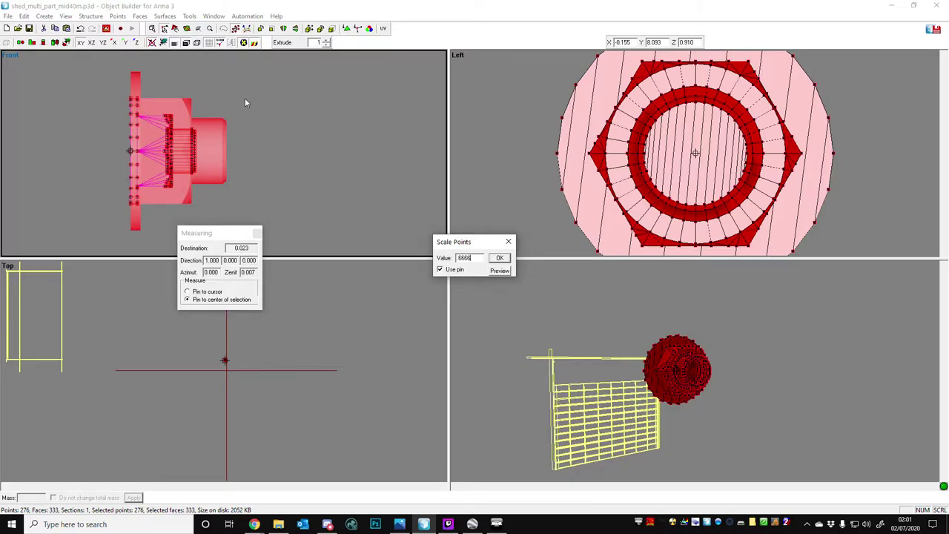
{"action": "type", "text": "66"}
{"action": "key", "text": "Return"}
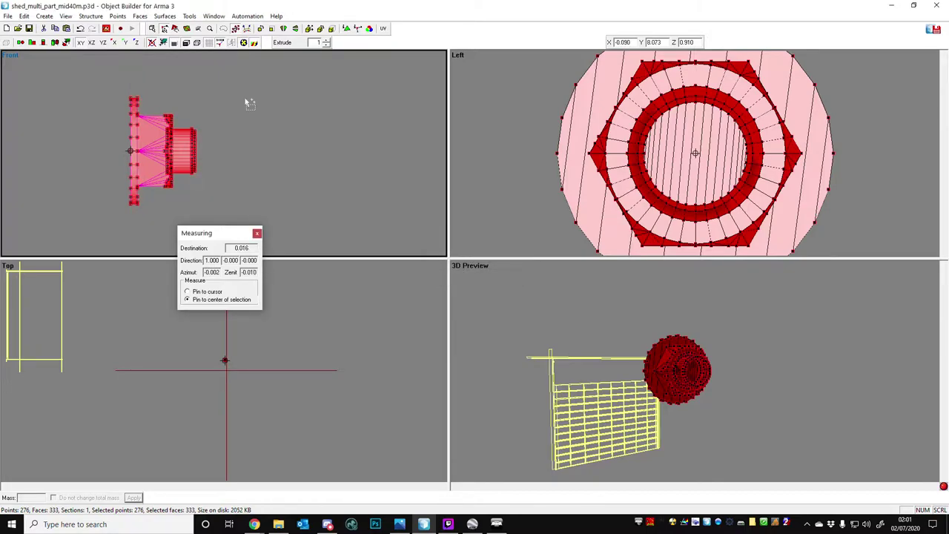
Pin one side point of the scaled bolt shaft and measure its diameter to the opposite side point.
{"action": "left_click", "coordinate": [203, 160]}
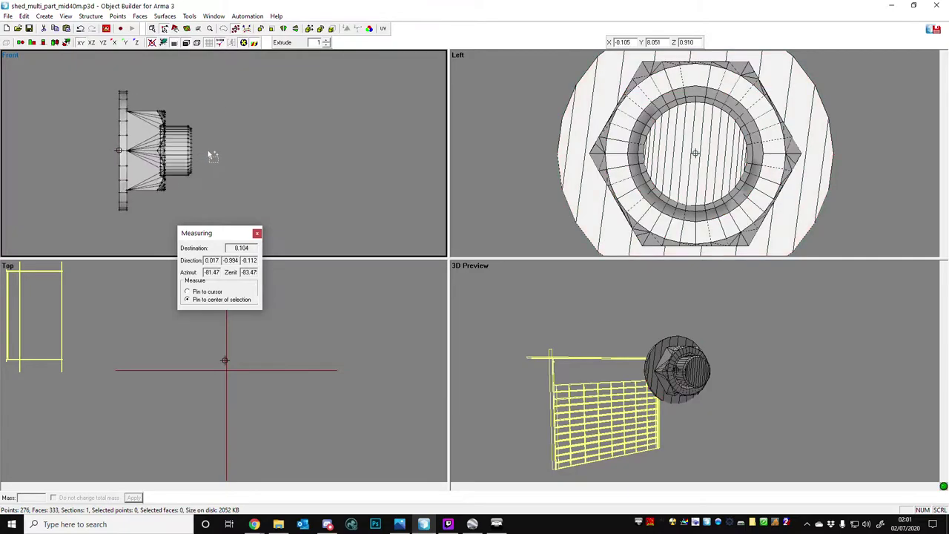
{"action": "scroll", "coordinate": [211, 155], "scroll_direction": "up", "scroll_amount": 5}
{"action": "left_click", "coordinate": [132, 146]}
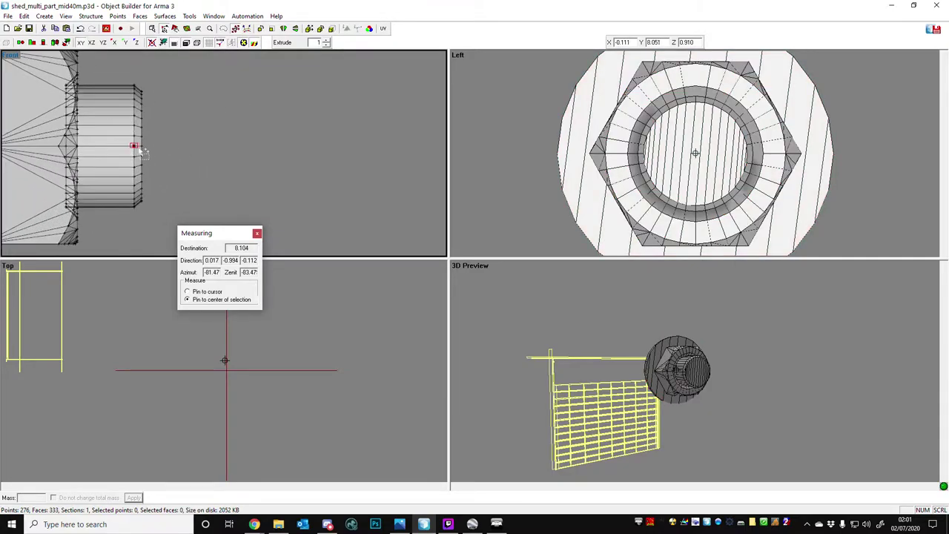
{"action": "left_click_drag", "start_coordinate": [737, 140], "coordinate": [799, 176], "text": "shift"}
{"action": "key", "text": "m"}
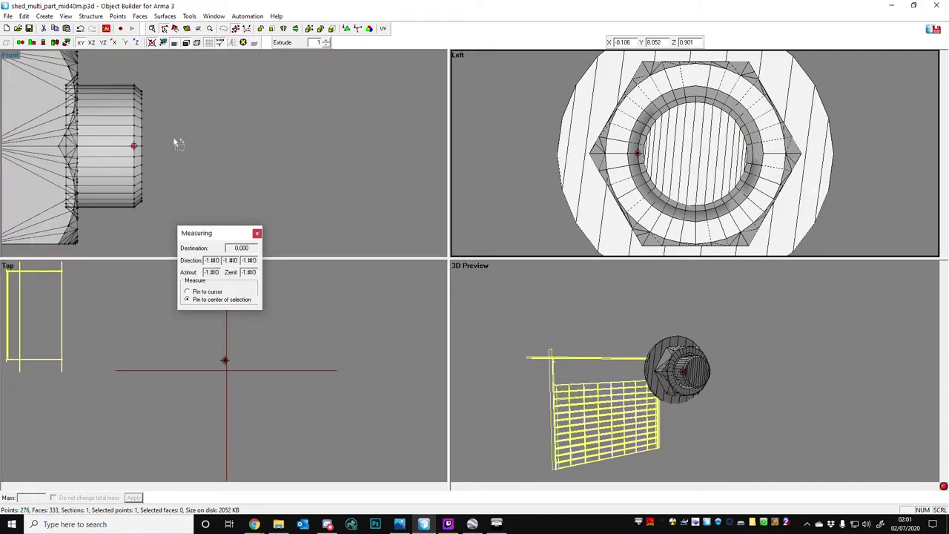
{"action": "left_click", "coordinate": [134, 146]}
Move the entire bolt down along the column towards its base and pin the bolt's centre.
{"action": "scroll", "coordinate": [297, 164], "scroll_direction": "down", "scroll_amount": 3}
{"action": "scroll", "coordinate": [282, 159], "scroll_direction": "down", "scroll_amount": 10}
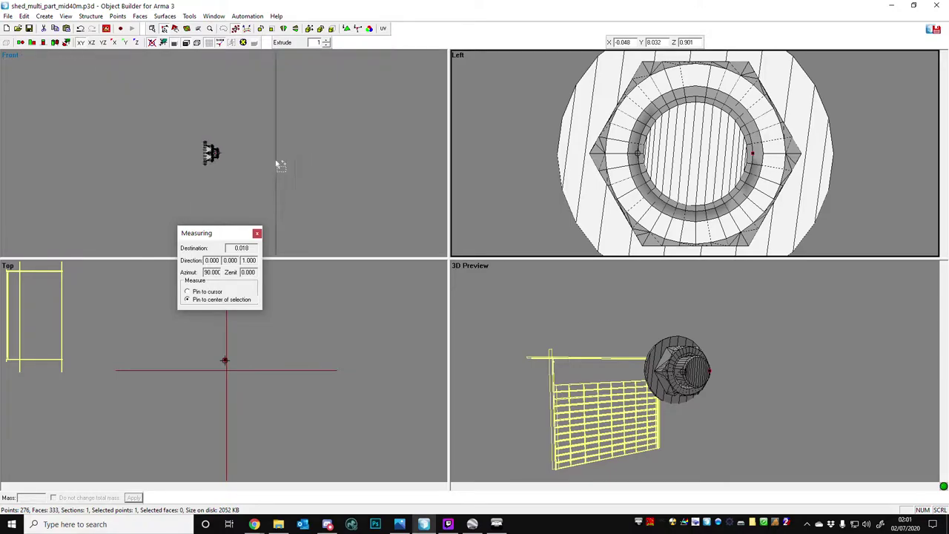
{"action": "key", "text": "ctrl+a"}
{"action": "scroll", "coordinate": [616, 194], "scroll_direction": "down", "scroll_amount": 10}
{"action": "scroll", "coordinate": [661, 161], "scroll_direction": "up", "scroll_amount": 8}
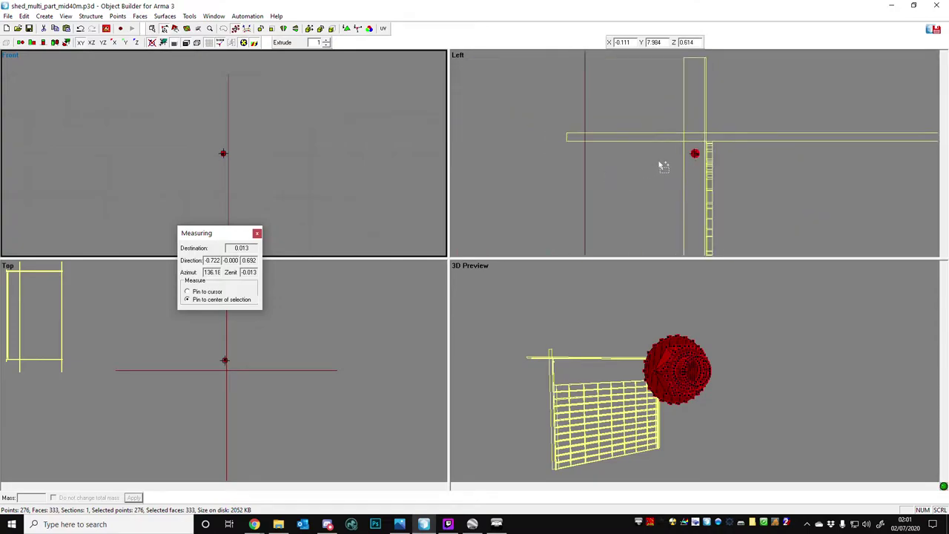
{"action": "scroll", "coordinate": [715, 157], "scroll_direction": "up", "scroll_amount": 3}
{"action": "left_click_drag", "start_coordinate": [717, 155], "coordinate": [731, 234], "text": "shift"}
{"action": "scroll", "coordinate": [720, 181], "scroll_direction": "up", "scroll_amount": 3}
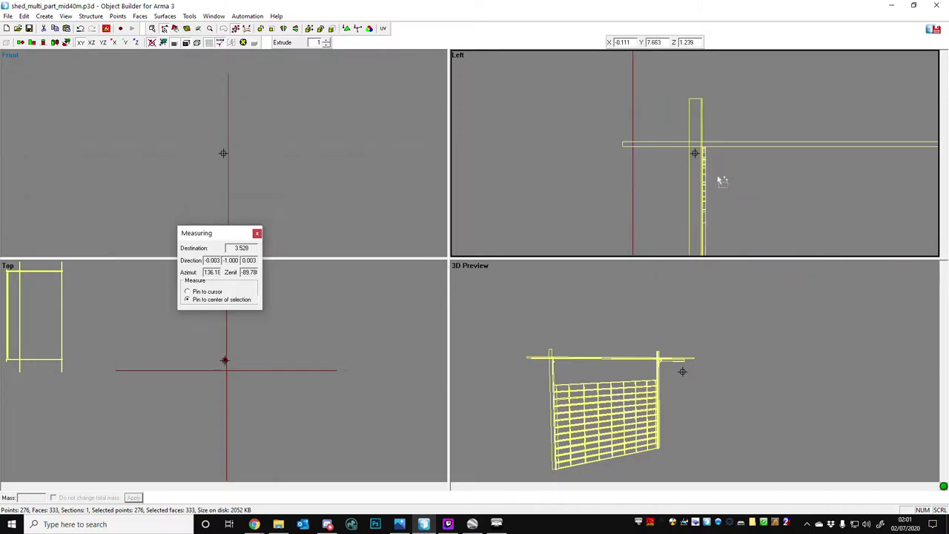
{"action": "key", "text": "shift+c"}
{"action": "key", "text": "c"}
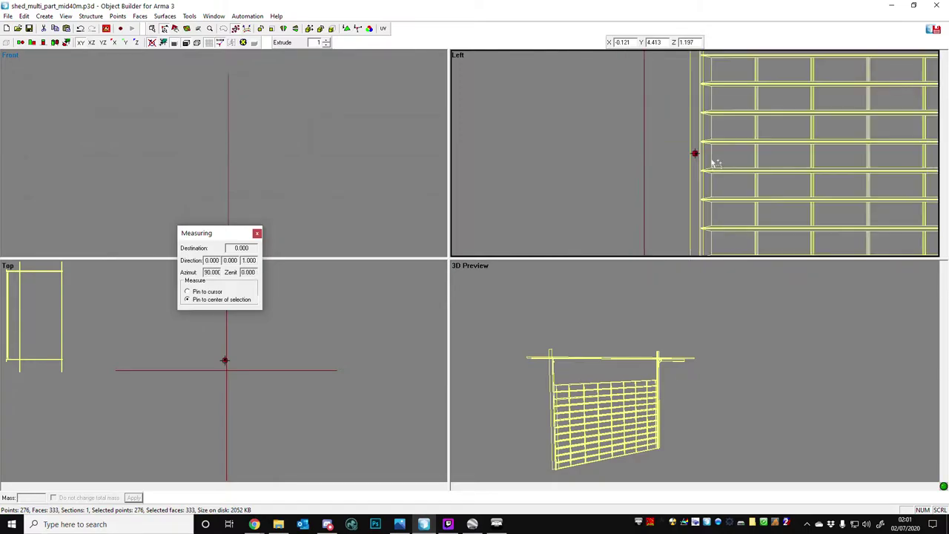
{"action": "scroll", "coordinate": [714, 159], "scroll_direction": "up", "scroll_amount": 5}
{"action": "left_click_drag", "start_coordinate": [713, 159], "coordinate": [733, 349], "text": "shift"}
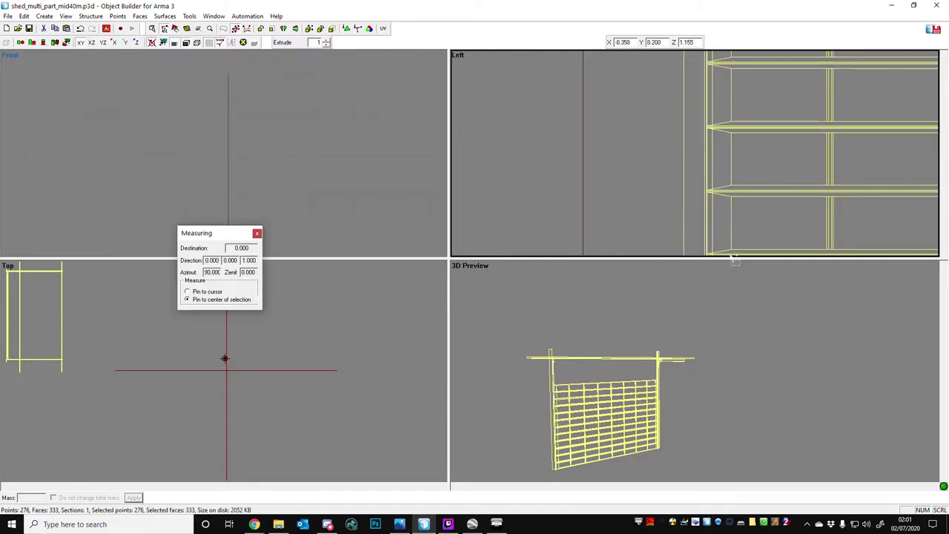
Position the bolt inside the column's lower outer corner with the pin at the bolt's centre.
{"action": "scroll", "coordinate": [672, 153], "scroll_direction": "down", "scroll_amount": 5}
{"action": "left_click_drag", "start_coordinate": [727, 139], "coordinate": [661, 208], "text": "alt"}
{"action": "scroll", "coordinate": [723, 181], "scroll_direction": "up", "scroll_amount": 5}
{"action": "scroll", "coordinate": [724, 196], "scroll_direction": "up", "scroll_amount": 3}
{"action": "key", "text": "c"}
{"action": "scroll", "coordinate": [695, 194], "scroll_direction": "up", "scroll_amount": 4}
{"action": "left_click_drag", "start_coordinate": [691, 162], "coordinate": [689, 165]}
{"action": "scroll", "coordinate": [695, 156], "scroll_direction": "down", "scroll_amount": 4}
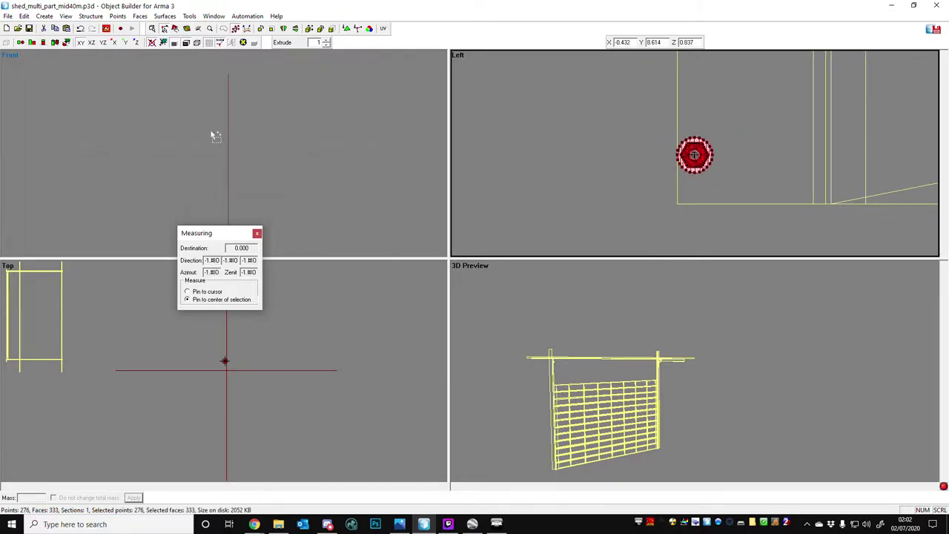
Fine-tune the bolt's position so its flange touches both the column's outer edge and its base edge.
{"action": "left_click_drag", "start_coordinate": [716, 170], "coordinate": [734, 185]}
{"action": "scroll", "coordinate": [715, 195], "scroll_direction": "up", "scroll_amount": 5}
{"action": "scroll", "coordinate": [562, 217], "scroll_direction": "down", "scroll_amount": 3}
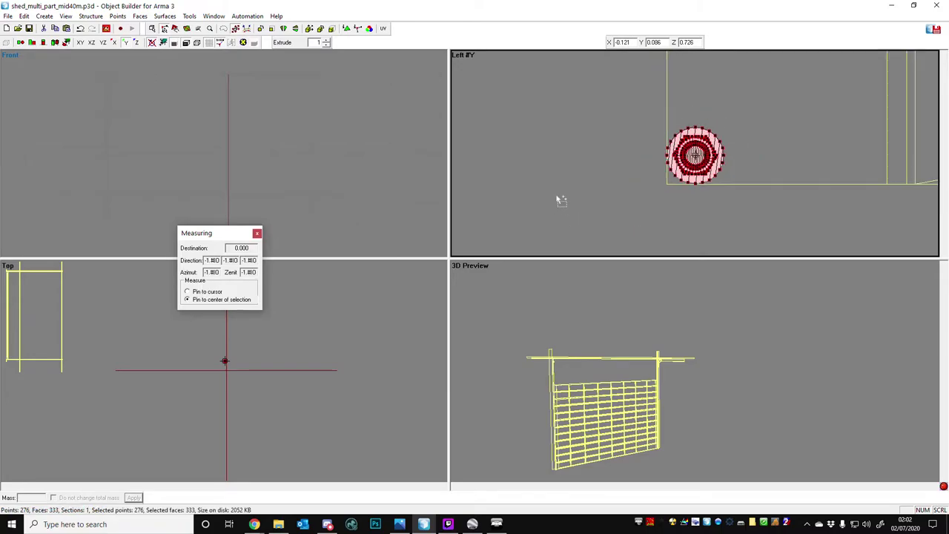
{"action": "scroll", "coordinate": [632, 199], "scroll_direction": "down", "scroll_amount": 3}
{"action": "scroll", "coordinate": [590, 185], "scroll_direction": "down", "scroll_amount": 1}
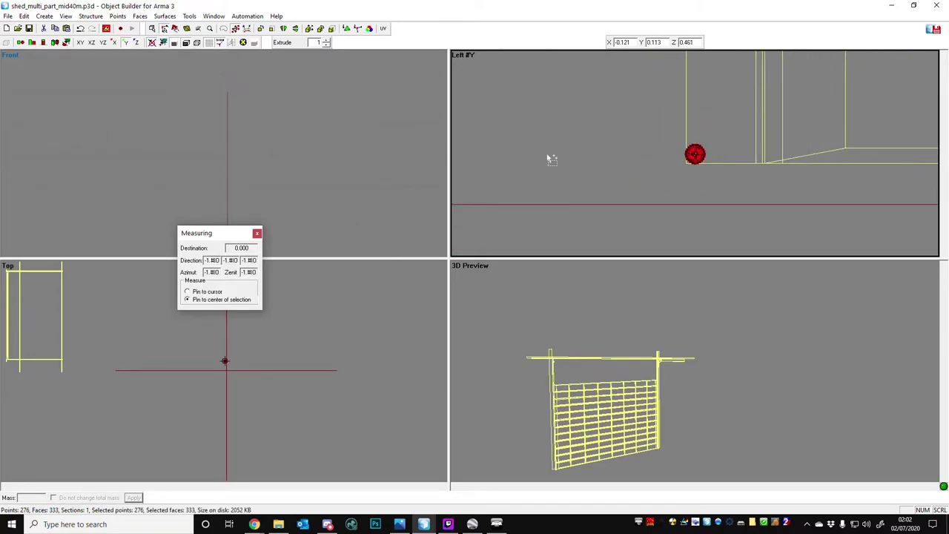
{"action": "left_click", "coordinate": [117, 17]}
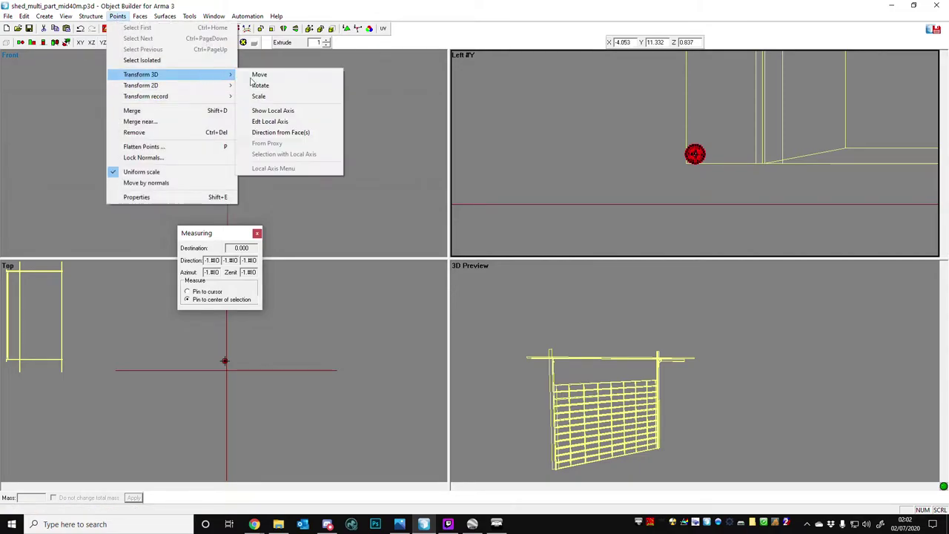
{"action": "left_click", "coordinate": [260, 75]}
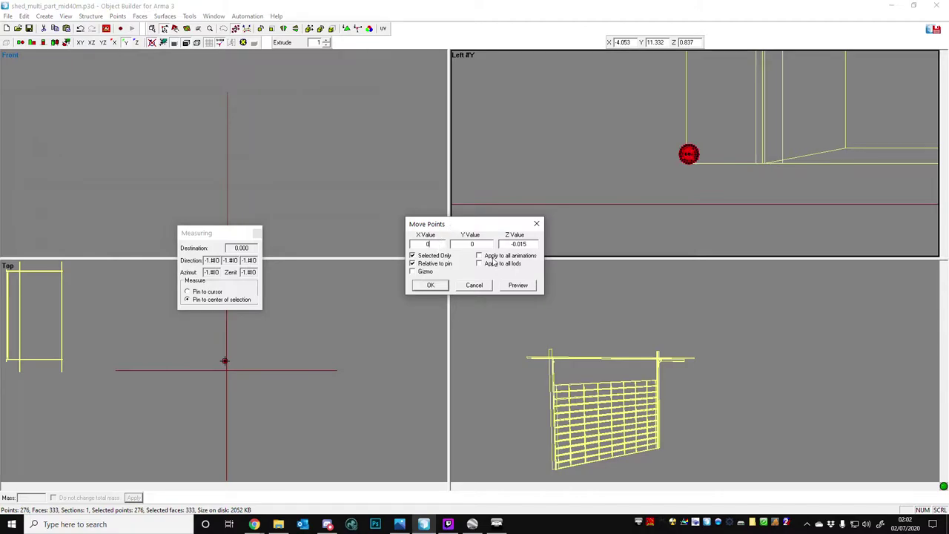
{"action": "left_click_drag", "start_coordinate": [531, 246], "coordinate": [518, 246]}
{"action": "key", "text": "Escape"}
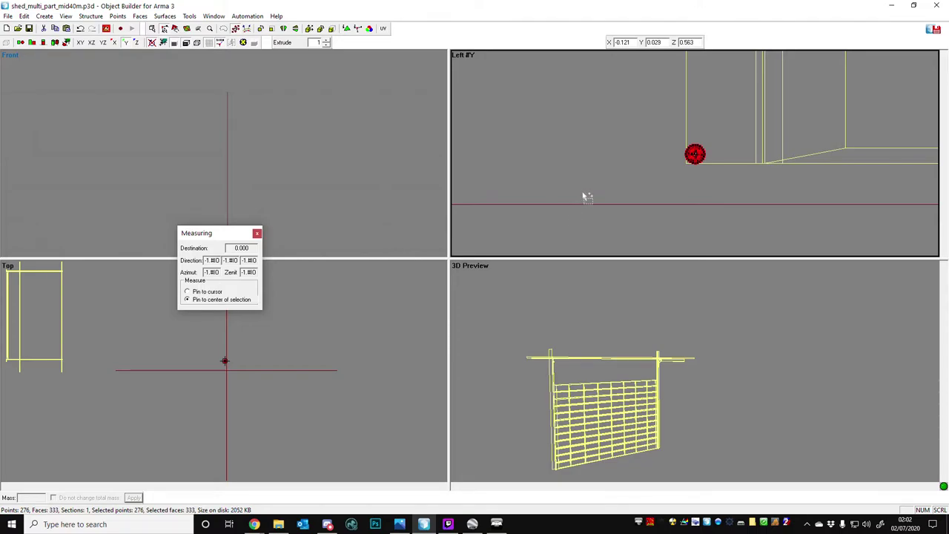
{"action": "scroll", "coordinate": [711, 195], "scroll_direction": "up", "scroll_amount": 1}
{"action": "scroll", "coordinate": [711, 191], "scroll_direction": "up", "scroll_amount": 3}
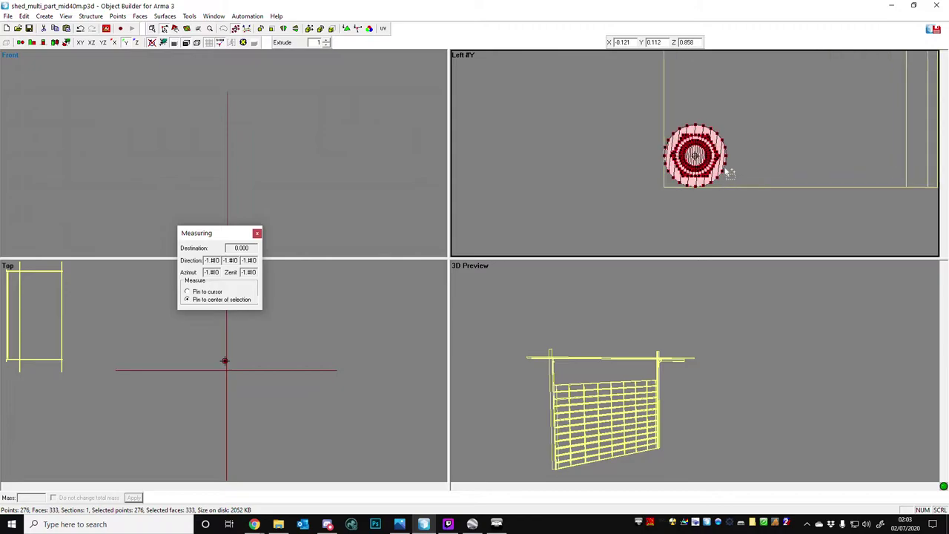
{"action": "left_click", "coordinate": [120, 18]}
{"action": "mouse_move", "coordinate": [184, 75]}
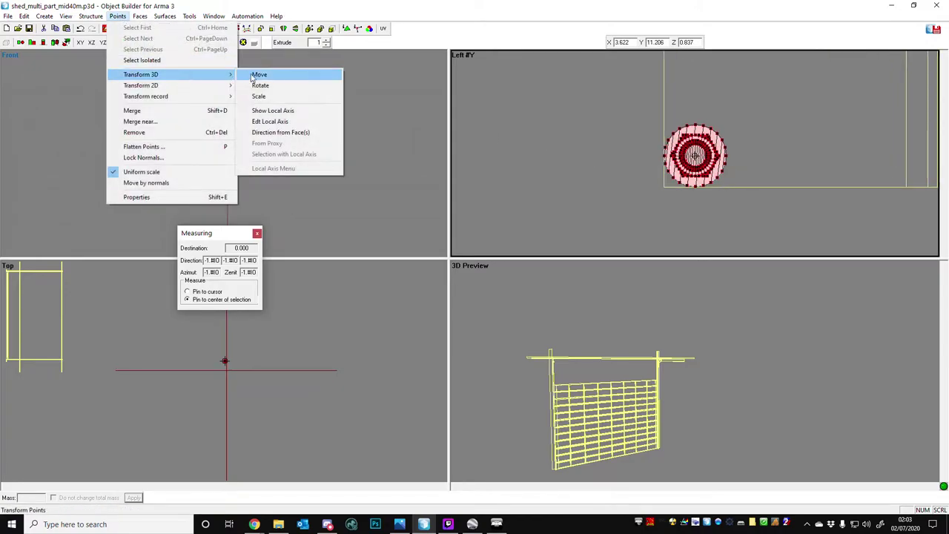
{"action": "left_click", "coordinate": [272, 77]}
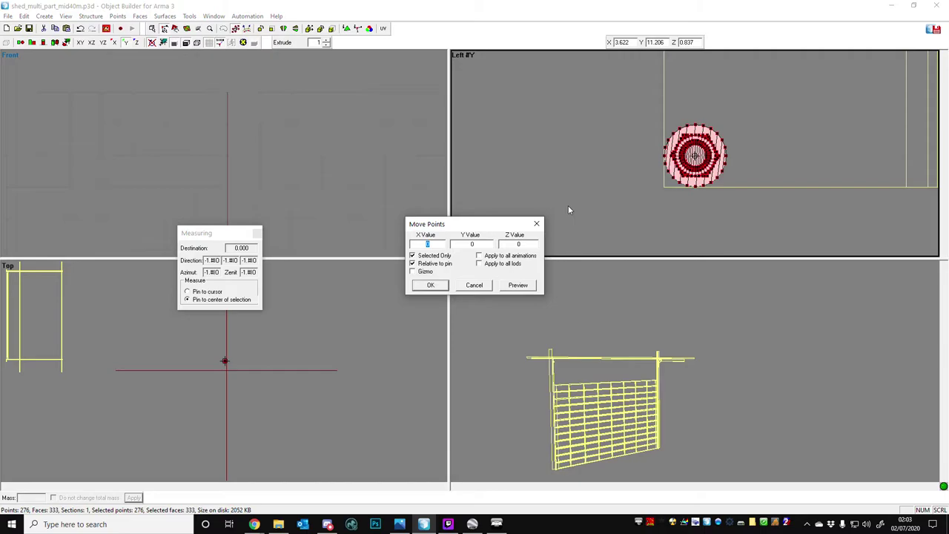
{"action": "key", "text": "Tab"}
{"action": "type", "text": "0"}
{"action": "key", "text": "Return"}
{"action": "key", "text": "Tab"}
{"action": "type", "text": "0.1"}
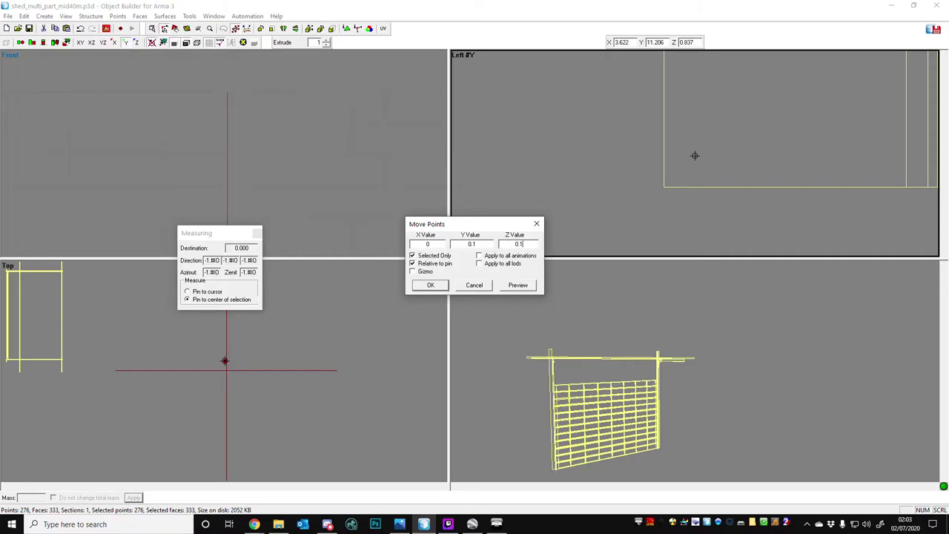
{"action": "left_click", "coordinate": [519, 287]}
{"action": "left_click", "coordinate": [470, 287]}
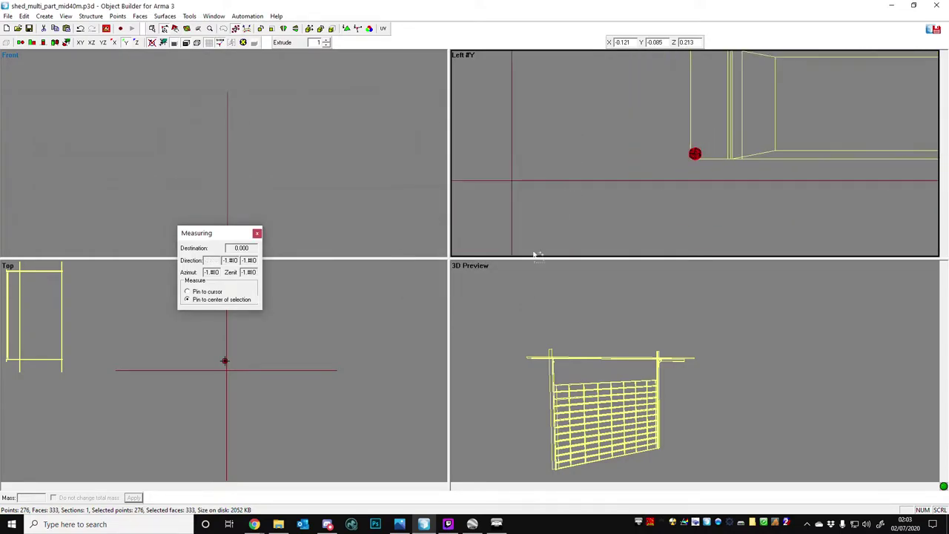
Enlarge the Left viewport to fill most of the workspace around the column's base.
{"action": "left_click_drag", "start_coordinate": [449, 260], "coordinate": [79, 408]}
{"action": "scroll", "coordinate": [327, 273], "scroll_direction": "down", "scroll_amount": 12}
{"action": "scroll", "coordinate": [330, 237], "scroll_direction": "up", "scroll_amount": 6}
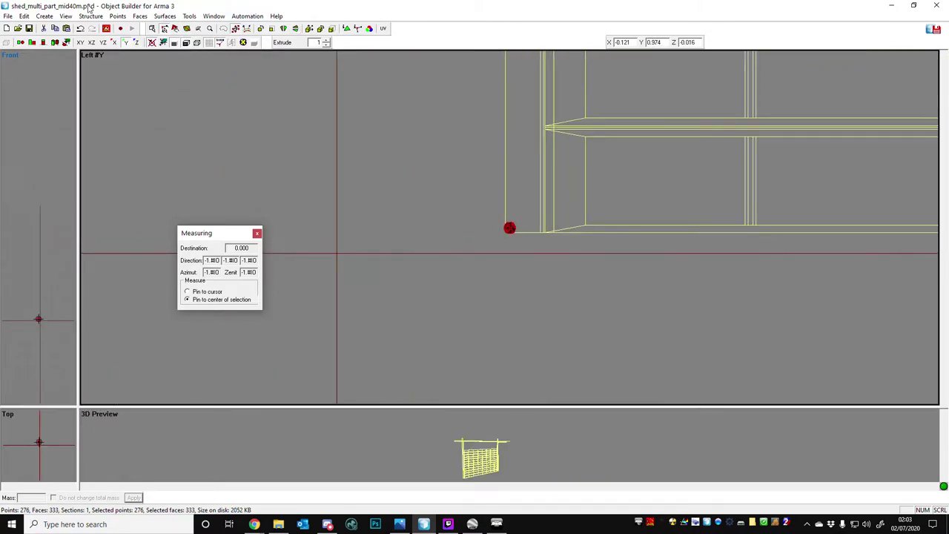
Start an exact 3D move of the selected bolt and preview an offset of 0.1 in Y and 0.1 in Z.
{"action": "left_click", "coordinate": [117, 15]}
{"action": "left_click", "coordinate": [111, 18]}
{"action": "left_click", "coordinate": [111, 18]}
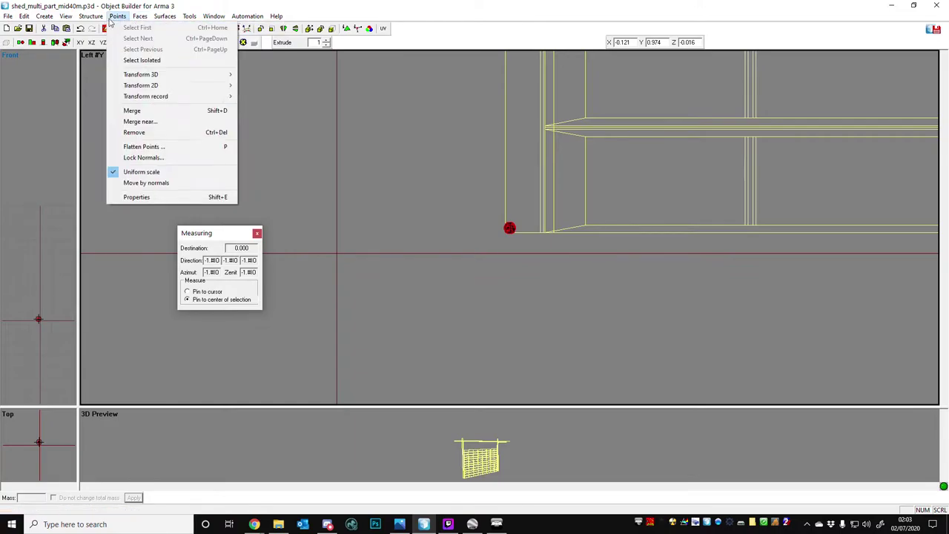
{"action": "mouse_move", "coordinate": [166, 75]}
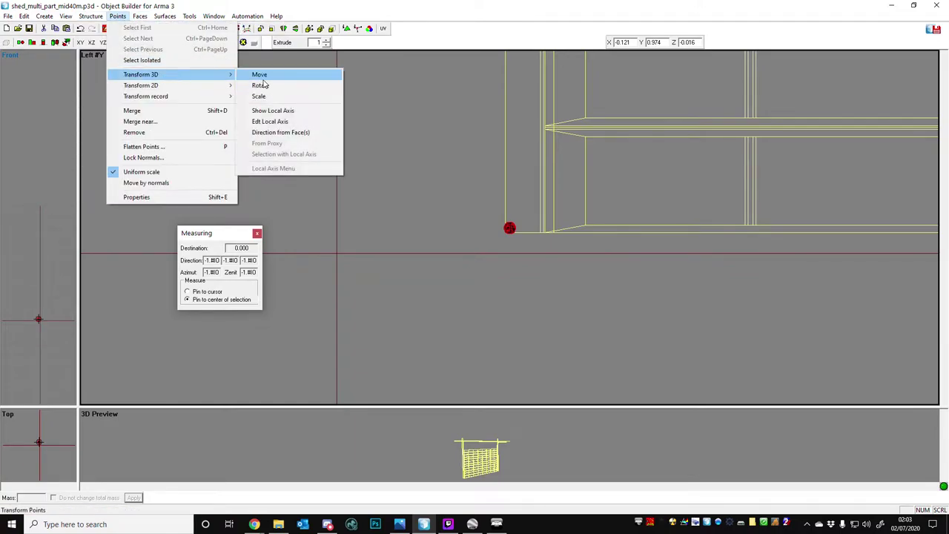
{"action": "left_click", "coordinate": [261, 76]}
{"action": "mouse_move", "coordinate": [438, 229]}
{"action": "left_mouse_down"}
{"action": "mouse_move", "coordinate": [295, 138]}
{"action": "mouse_move", "coordinate": [243, 123]}
{"action": "left_mouse_up"}
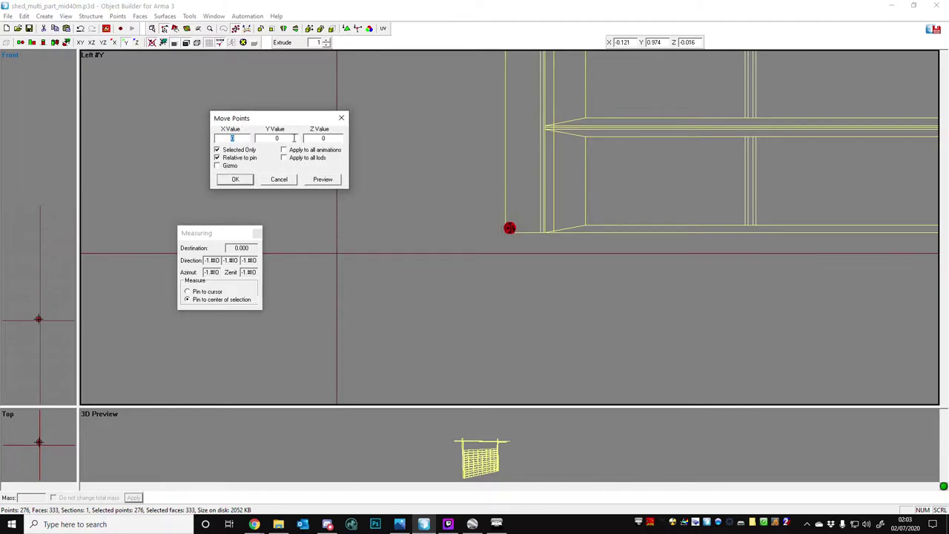
{"action": "double_click", "coordinate": [270, 138]}
{"action": "type", "text": "0.1"}
{"action": "left_click", "coordinate": [326, 180]}
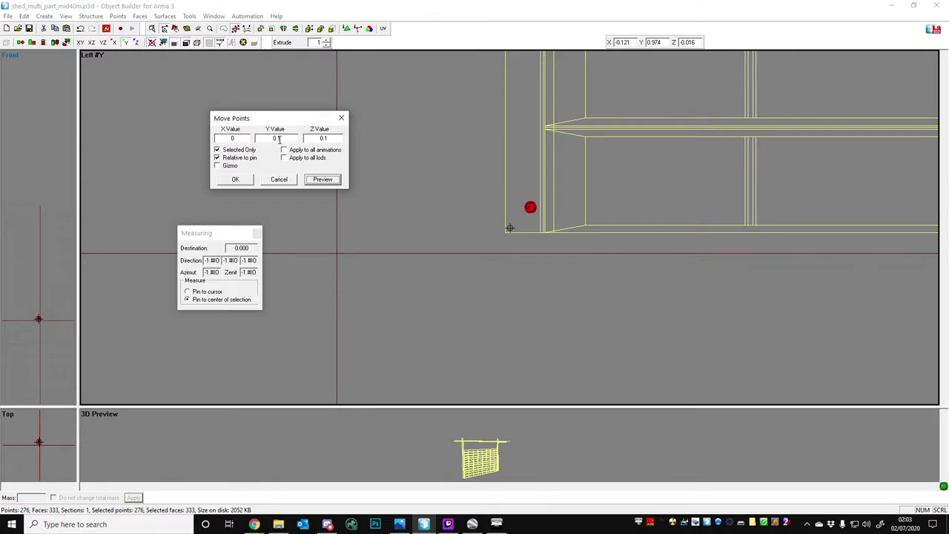
Preview a Z offset of 0.05, set it to 0.075 instead, and apply the bolt's move.
{"action": "left_click_drag", "start_coordinate": [325, 138], "coordinate": [338, 138]}
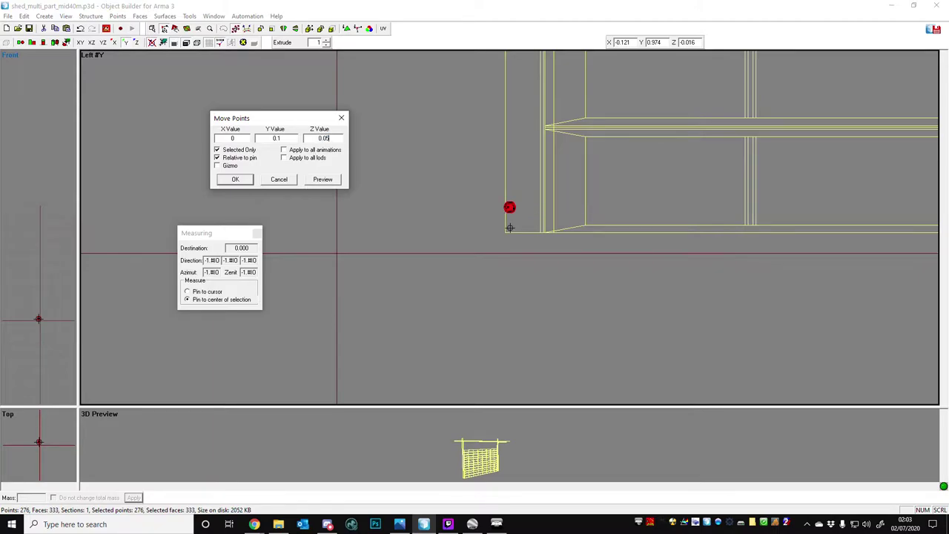
{"action": "left_click", "coordinate": [335, 183]}
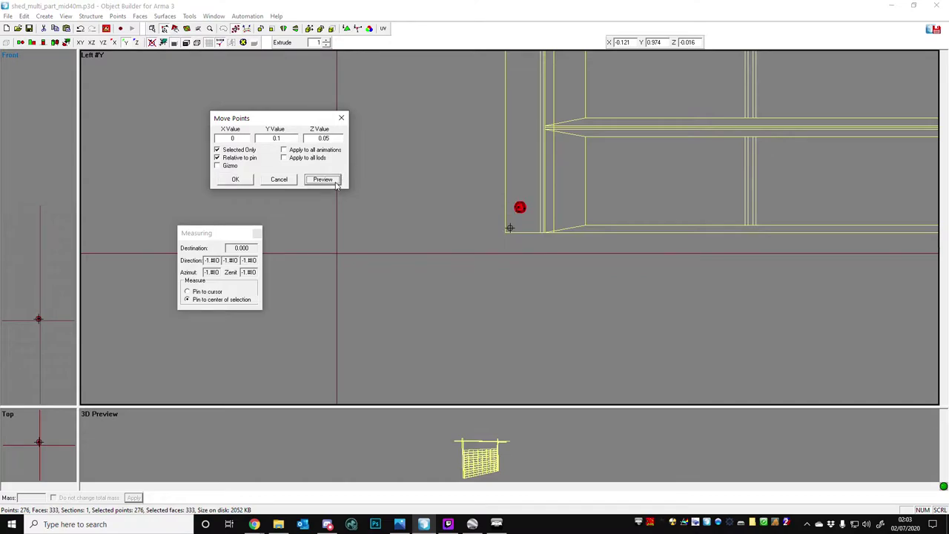
{"action": "left_click", "coordinate": [325, 139]}
{"action": "type", "text": "7"}
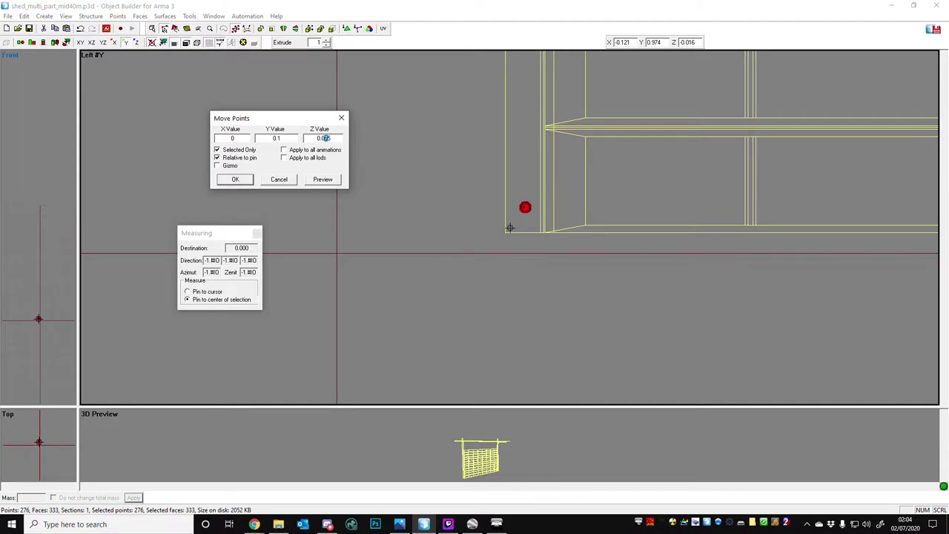
{"action": "key", "text": "Return"}
Place the pin at the bolt's new centre near the column's base.
{"action": "scroll", "coordinate": [481, 176], "scroll_direction": "up", "scroll_amount": 3}
{"action": "scroll", "coordinate": [451, 286], "scroll_direction": "down", "scroll_amount": 15}
{"action": "key", "text": "c"}
{"action": "scroll", "coordinate": [507, 135], "scroll_direction": "down", "scroll_amount": 1}
{"action": "right_click_drag", "start_coordinate": [507, 136], "coordinate": [527, 147]}
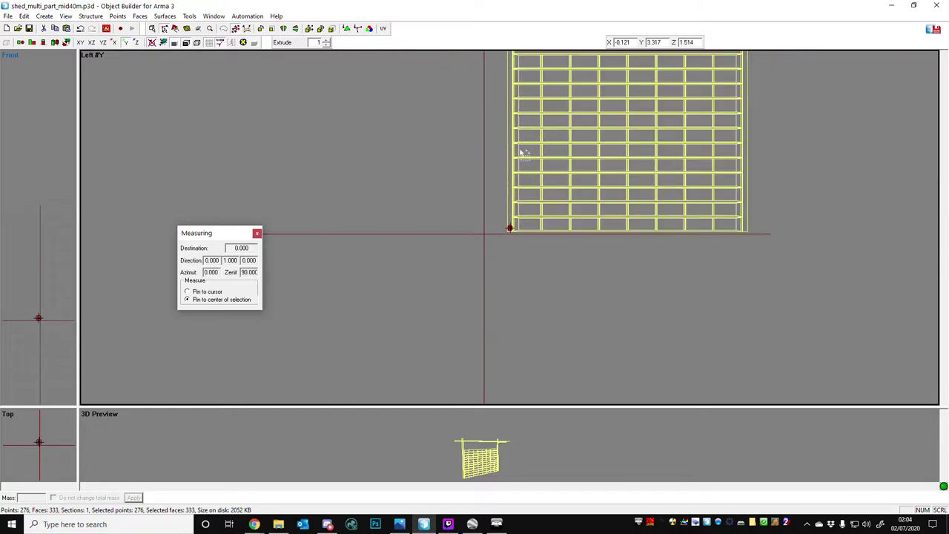
Try to move the bolt up the column by 0.1 in Y only.
{"action": "left_click", "coordinate": [117, 15]}
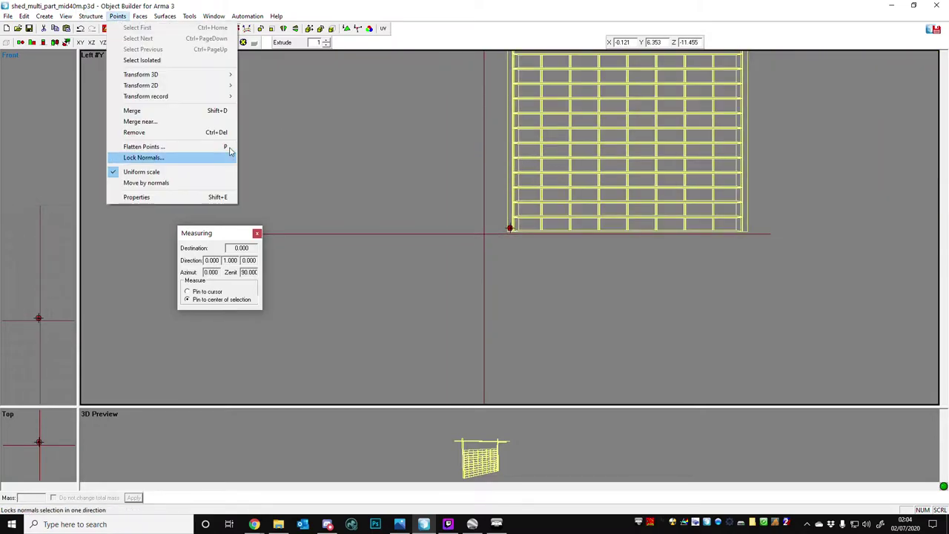
{"action": "mouse_move", "coordinate": [211, 75]}
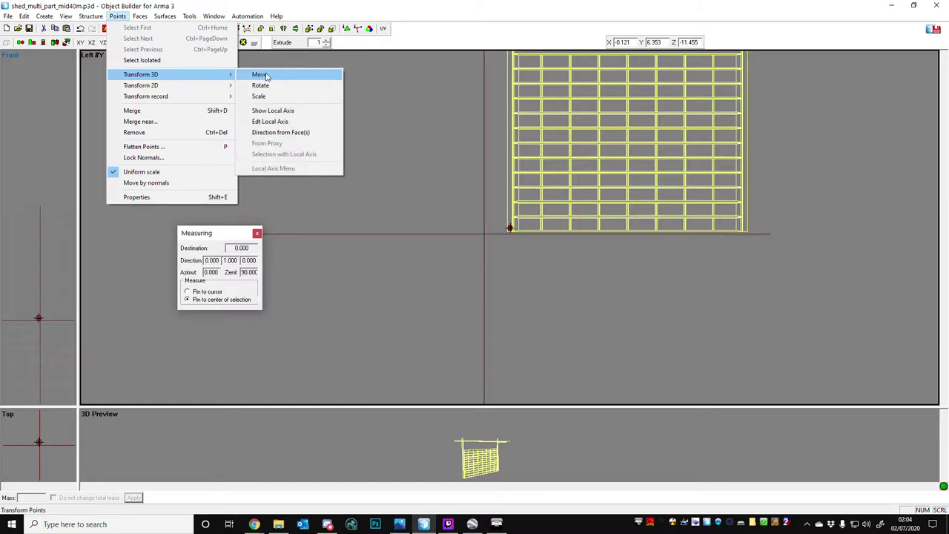
{"action": "left_click", "coordinate": [262, 75]}
{"action": "double_click", "coordinate": [529, 245]}
{"action": "key", "text": "Return"}
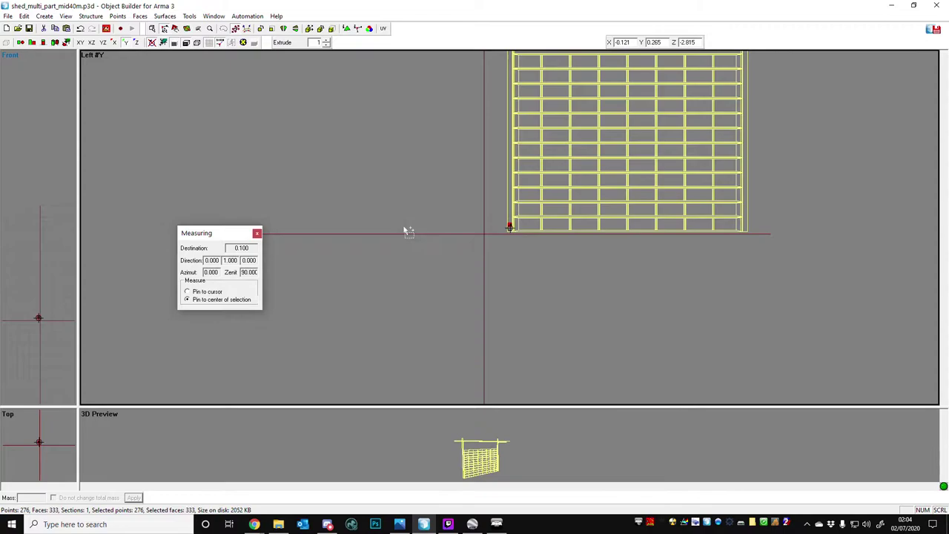
Preview moving the bolt up the column by 0.5 in Y, and apply a Y offset of 1 instead.
{"action": "left_click", "coordinate": [118, 16]}
{"action": "mouse_move", "coordinate": [198, 75]}
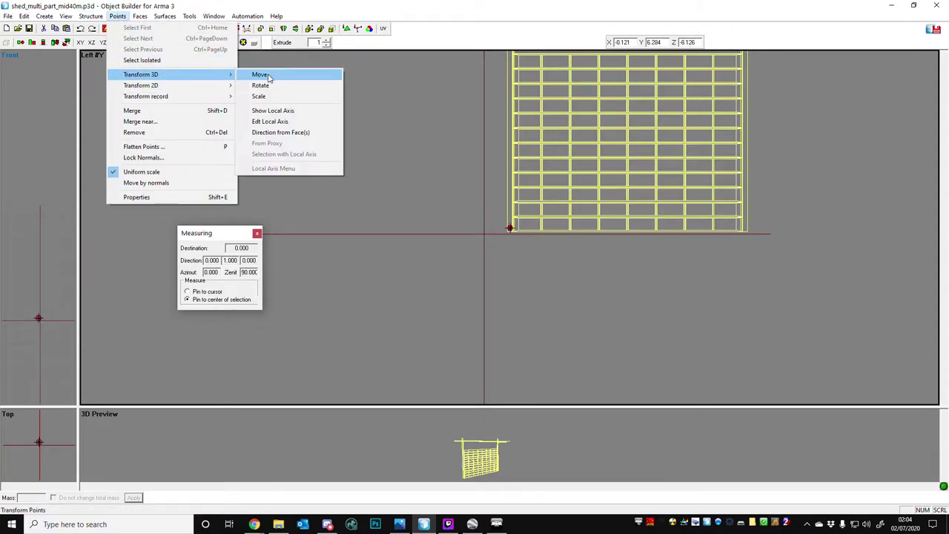
{"action": "left_click", "coordinate": [271, 76]}
{"action": "left_click_drag", "start_coordinate": [483, 226], "coordinate": [384, 235]}
{"action": "double_click", "coordinate": [382, 253]}
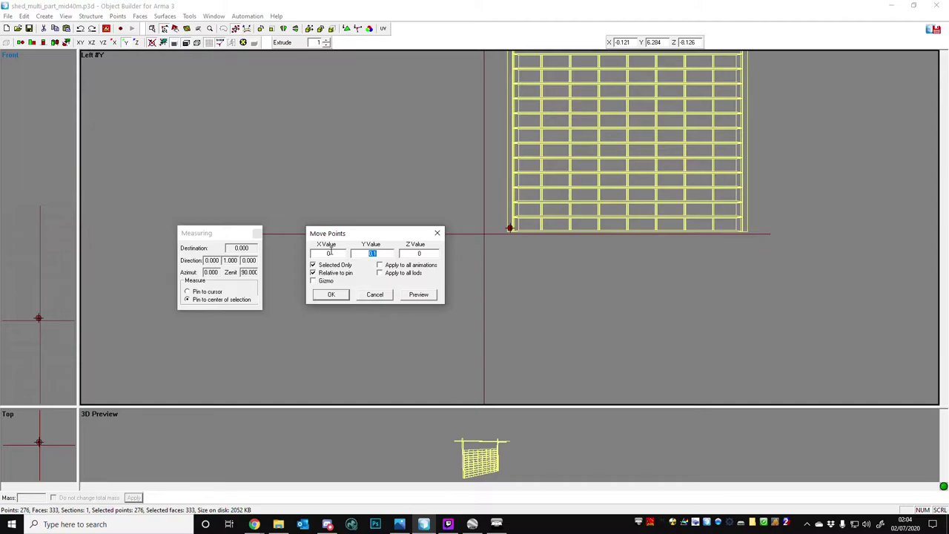
{"action": "type", "text": "0.5"}
{"action": "left_click", "coordinate": [421, 295]}
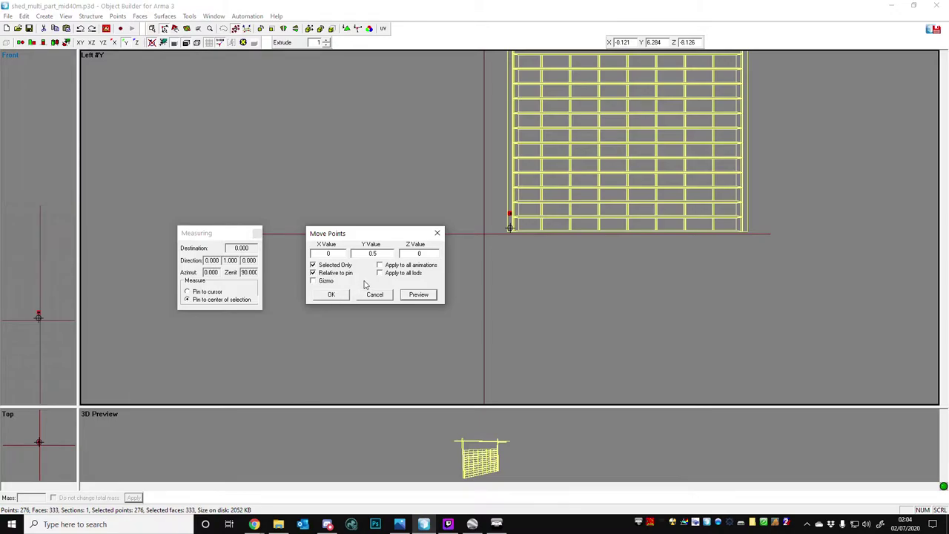
{"action": "double_click", "coordinate": [383, 252]}
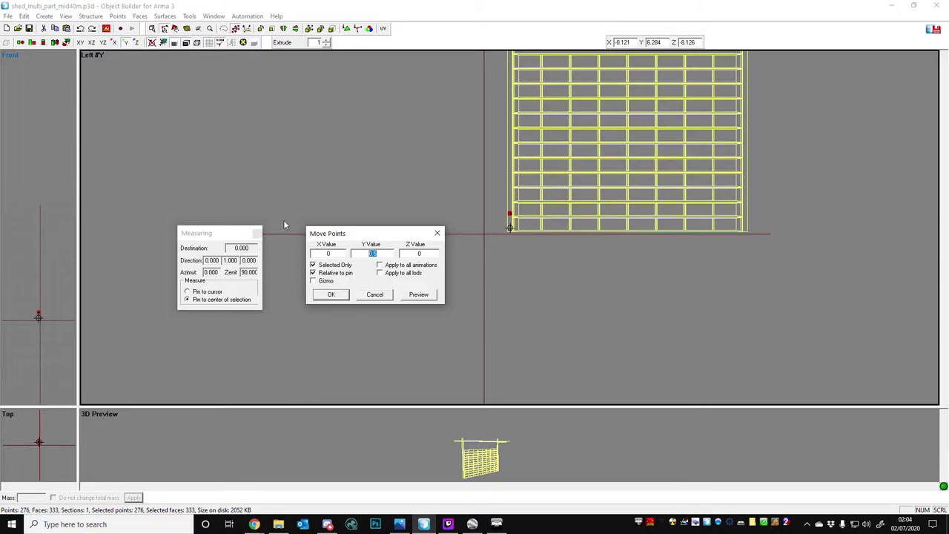
{"action": "type", "text": "1"}
{"action": "left_click", "coordinate": [429, 296]}
{"action": "left_click", "coordinate": [334, 295]}
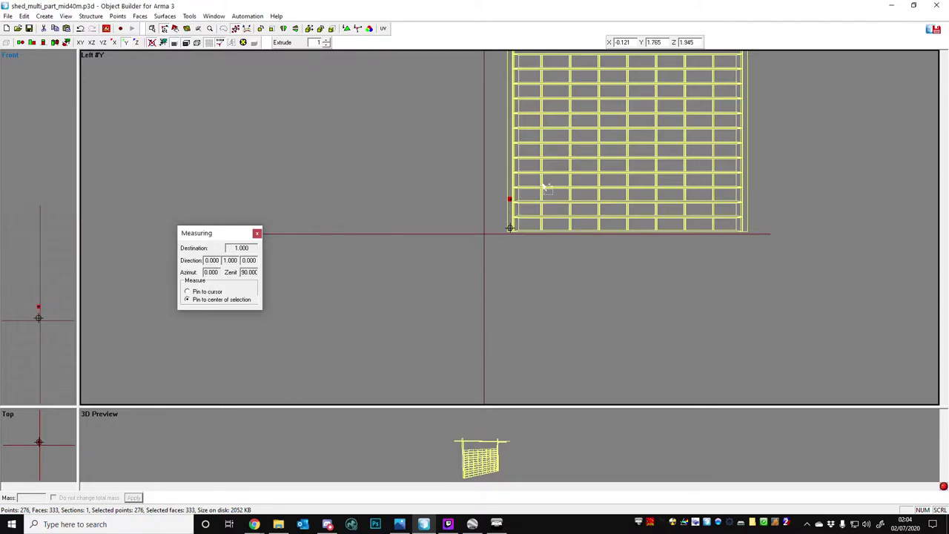
Pin the raised bolt's centre and paste a copy of the bolt at its original position near the column's base.
{"action": "key", "text": "shift+n"}
{"action": "key", "text": "c"}
{"action": "scroll", "coordinate": [540, 181], "scroll_direction": "down", "scroll_amount": 4}
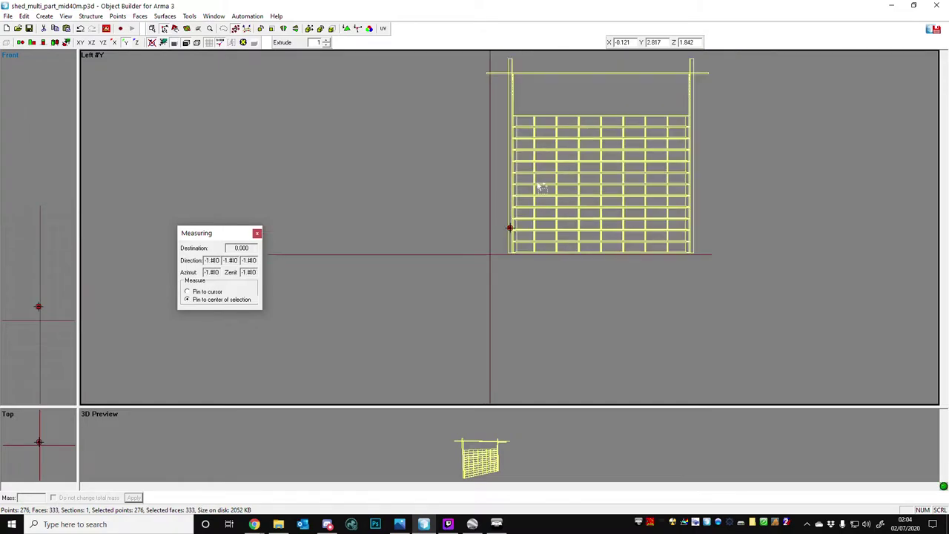
{"action": "scroll", "coordinate": [541, 180], "scroll_direction": "up", "scroll_amount": 3}
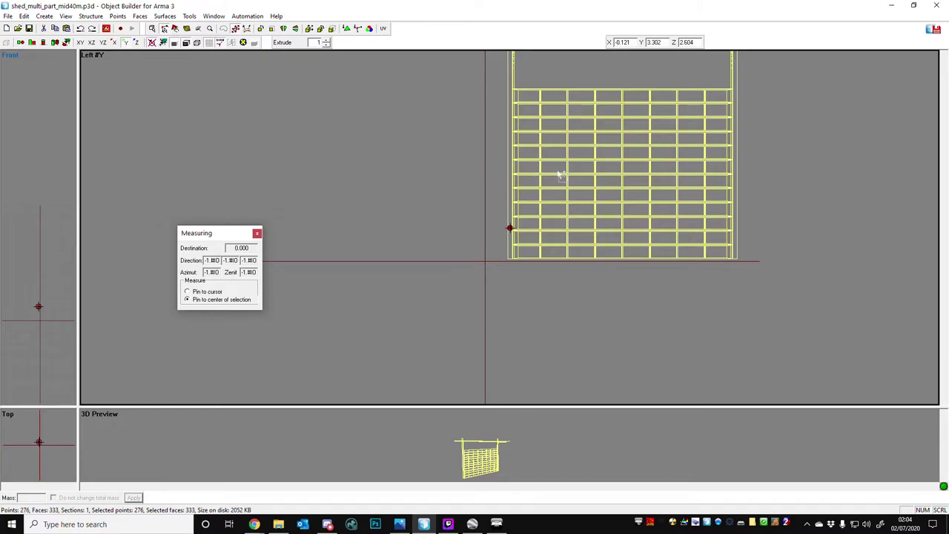
{"action": "key", "text": "ctrl+z"}
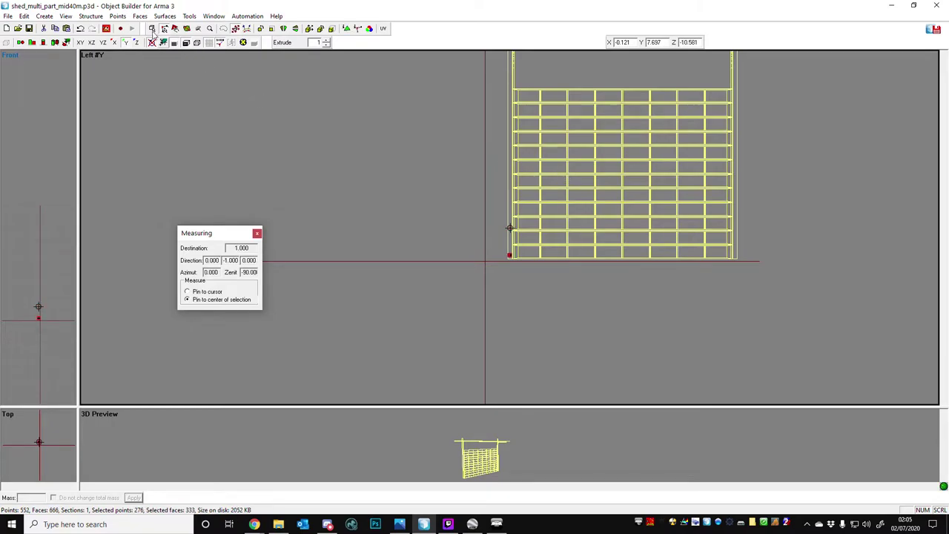
{"action": "left_click", "coordinate": [118, 16]}
{"action": "mouse_move", "coordinate": [189, 78]}
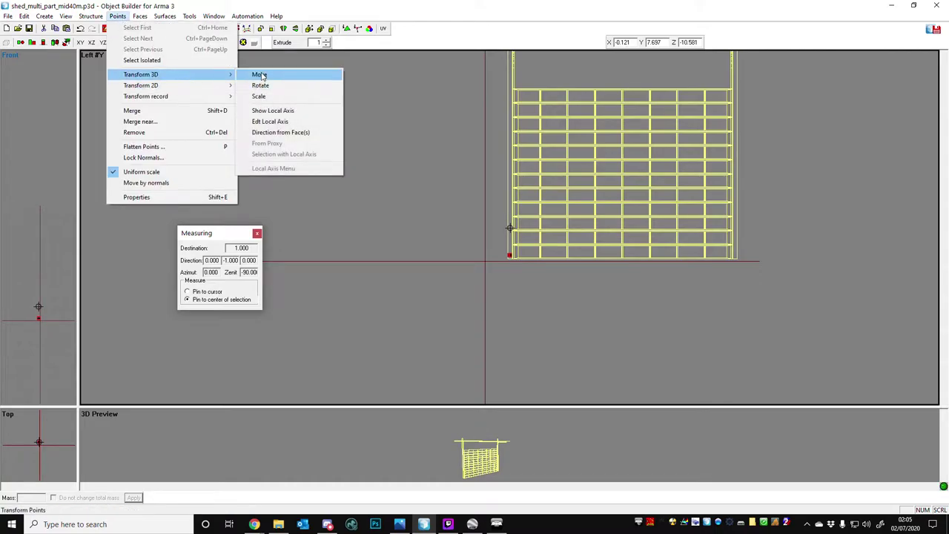
{"action": "left_click", "coordinate": [262, 75]}
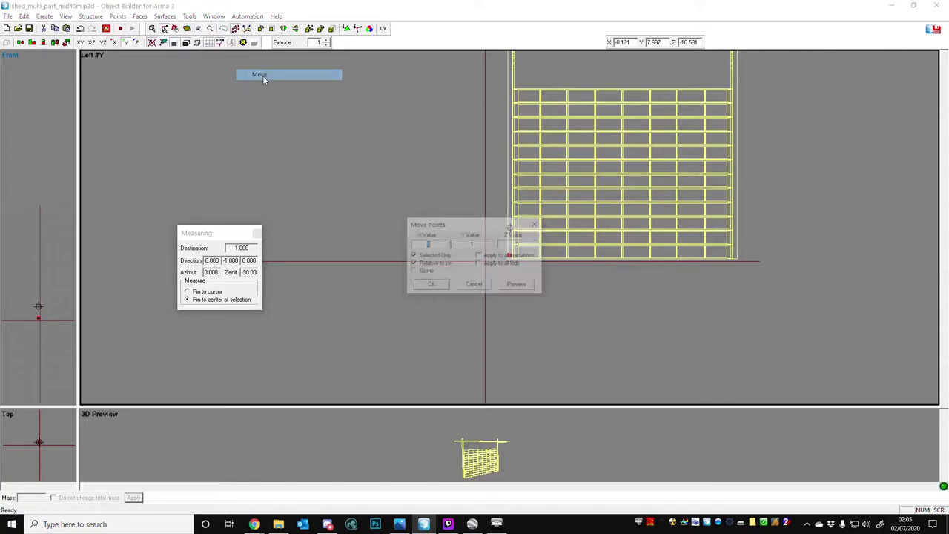
{"action": "left_click", "coordinate": [431, 286]}
Select both bolts, duplicate them and move the copies up the column to continue the 1-unit spacing.
{"action": "left_click_drag", "start_coordinate": [485, 177], "coordinate": [586, 306]}
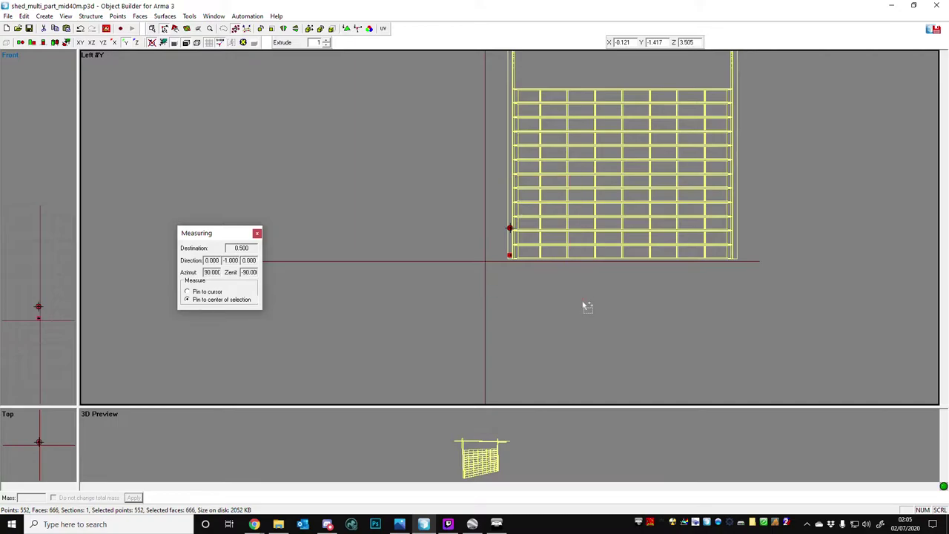
{"action": "key", "text": "ctrl+v"}
{"action": "left_click", "coordinate": [118, 15]}
{"action": "mouse_move", "coordinate": [202, 78]}
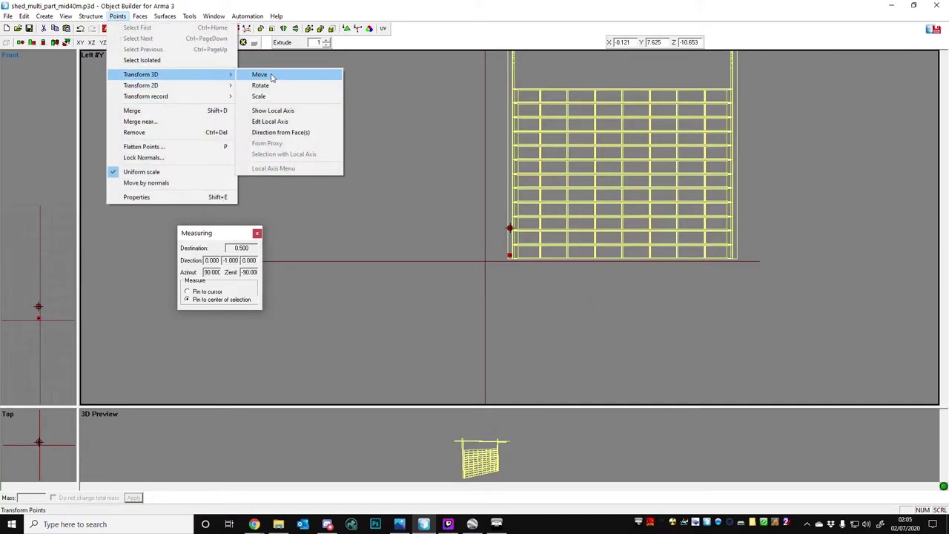
{"action": "left_click", "coordinate": [271, 74]}
{"action": "key", "text": "Return"}
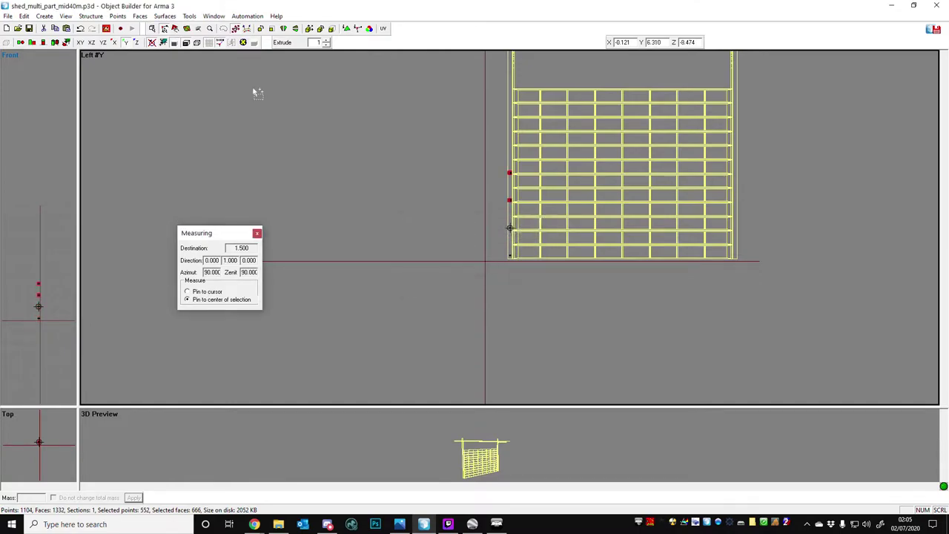
Select all four bolts on the column, duplicate them and move the copies up by 4 in Y.
{"action": "left_click", "coordinate": [444, 159]}
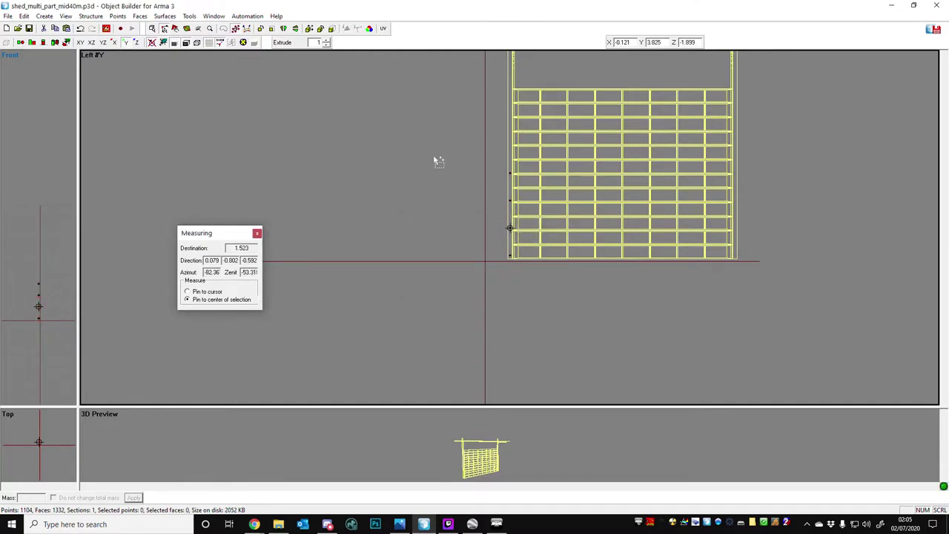
{"action": "left_click_drag", "start_coordinate": [438, 145], "coordinate": [598, 311]}
{"action": "key", "text": "ctrl+v"}
{"action": "left_click", "coordinate": [117, 16]}
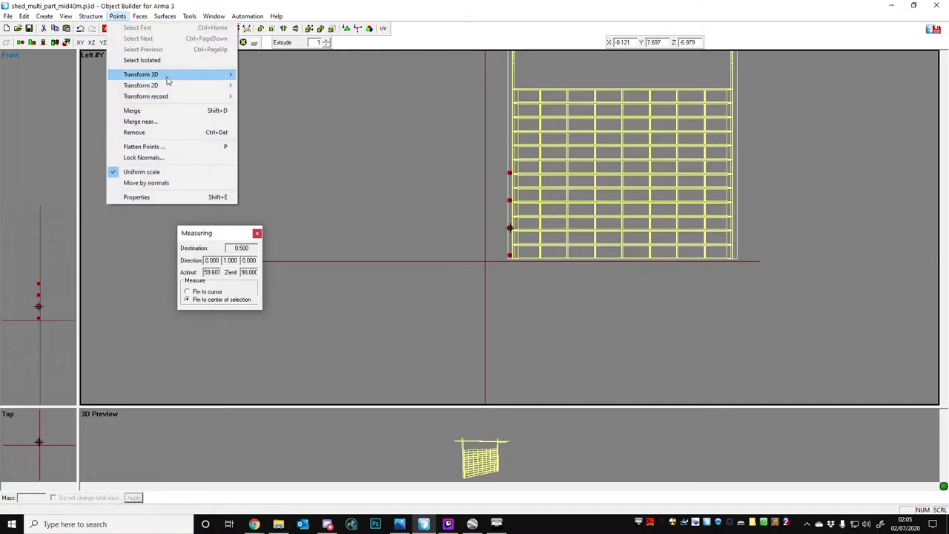
{"action": "mouse_move", "coordinate": [178, 76]}
{"action": "left_click", "coordinate": [259, 74]}
{"action": "key", "text": "Tab"}
{"action": "key", "text": "Return"}
Paste another set of the upper four bolts and move it up by 4 in Y.
{"action": "scroll", "coordinate": [515, 226], "scroll_direction": "down", "scroll_amount": 2}
{"action": "key", "text": "ctrl+v"}
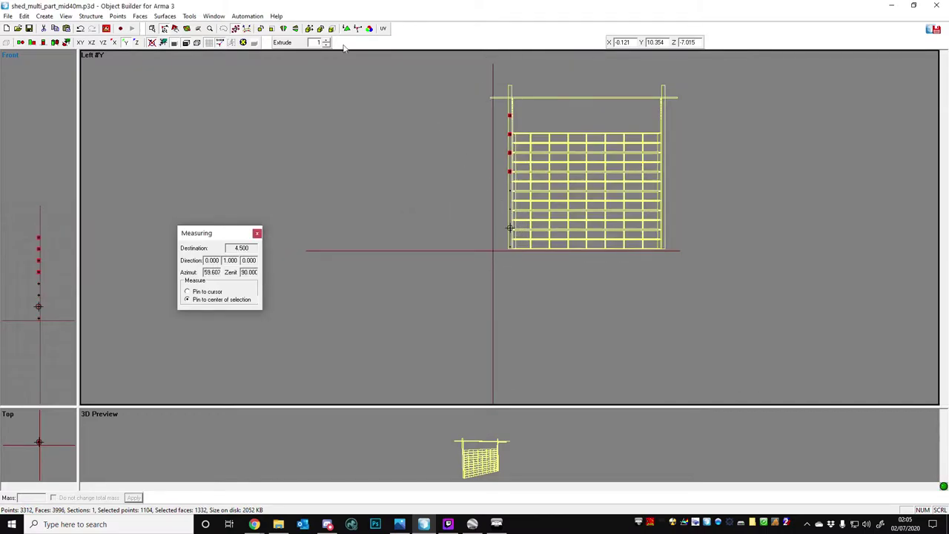
{"action": "left_click", "coordinate": [117, 16]}
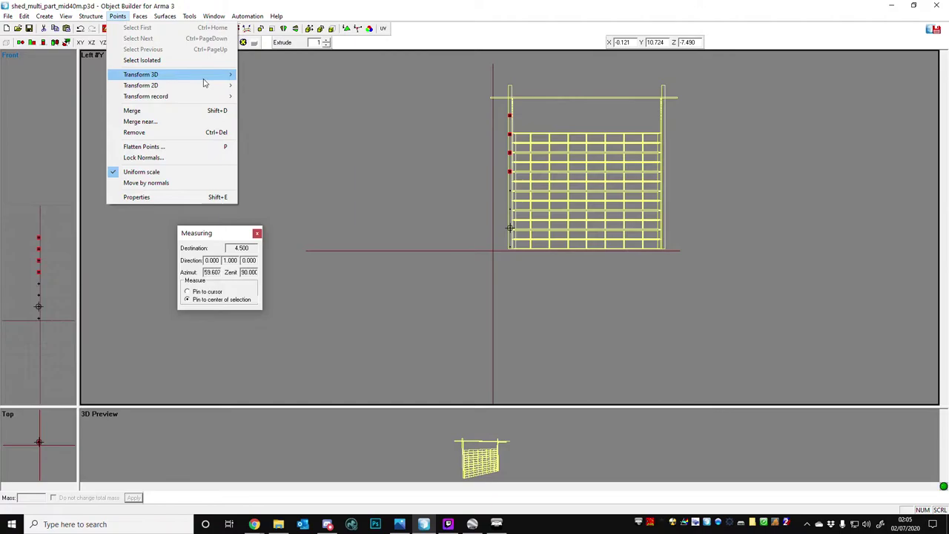
{"action": "mouse_move", "coordinate": [204, 76]}
{"action": "left_click", "coordinate": [259, 74]}
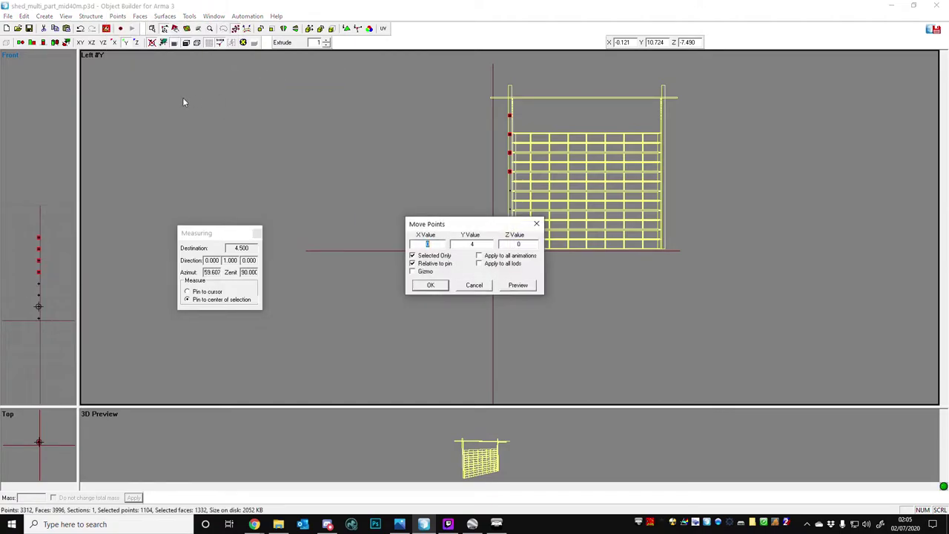
{"action": "key", "text": "Return"}
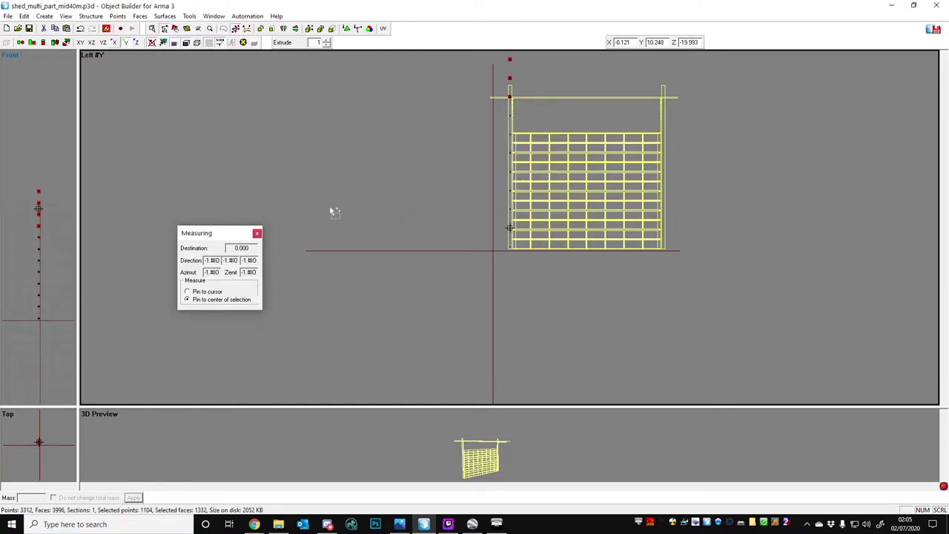
Delete the three bolts that lie above the column's top.
{"action": "left_click_drag", "start_coordinate": [468, 174], "coordinate": [556, 254]}
{"action": "key", "text": "Delete"}
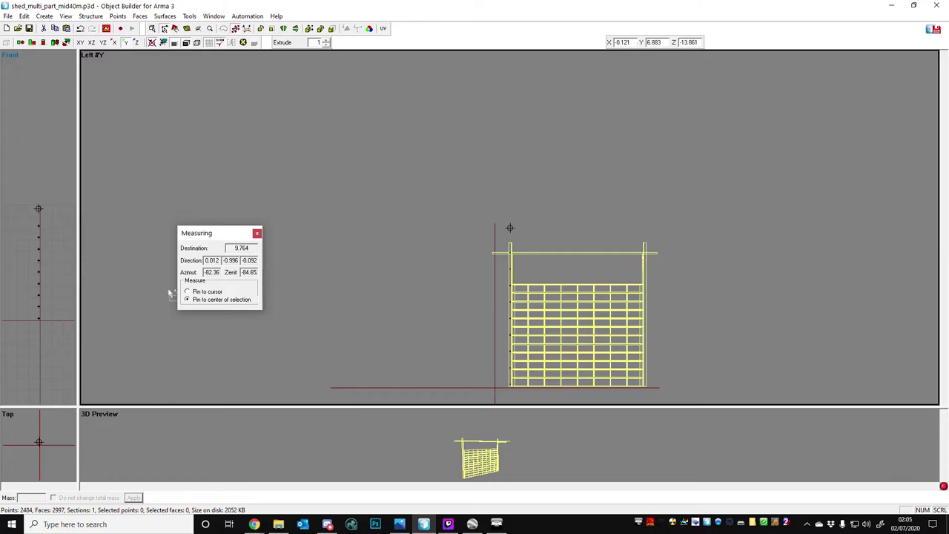
{"action": "scroll", "coordinate": [462, 334], "scroll_direction": "up", "scroll_amount": 1}
{"action": "scroll", "coordinate": [467, 297], "scroll_direction": "up", "scroll_amount": 1}
{"action": "scroll", "coordinate": [469, 278], "scroll_direction": "down", "scroll_amount": 2}
{"action": "scroll", "coordinate": [481, 260], "scroll_direction": "up", "scroll_amount": 6}
{"action": "right_click_drag", "start_coordinate": [477, 273], "coordinate": [141, 339]}
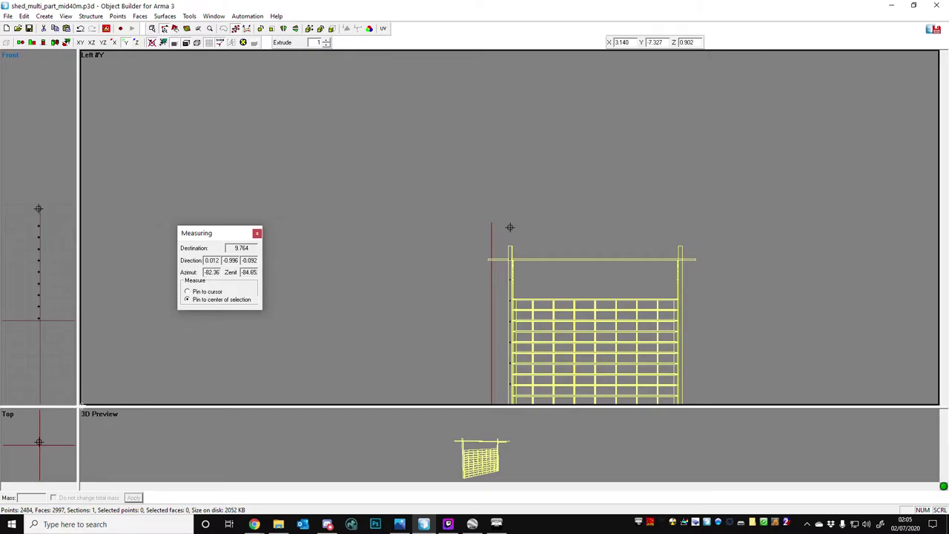
Enlarge the Top viewport and 3D Preview to fill most of the workspace, and close the Measuring window.
{"action": "left_click_drag", "start_coordinate": [78, 407], "coordinate": [531, 88]}
{"action": "scroll", "coordinate": [319, 200], "scroll_direction": "down", "scroll_amount": 6}
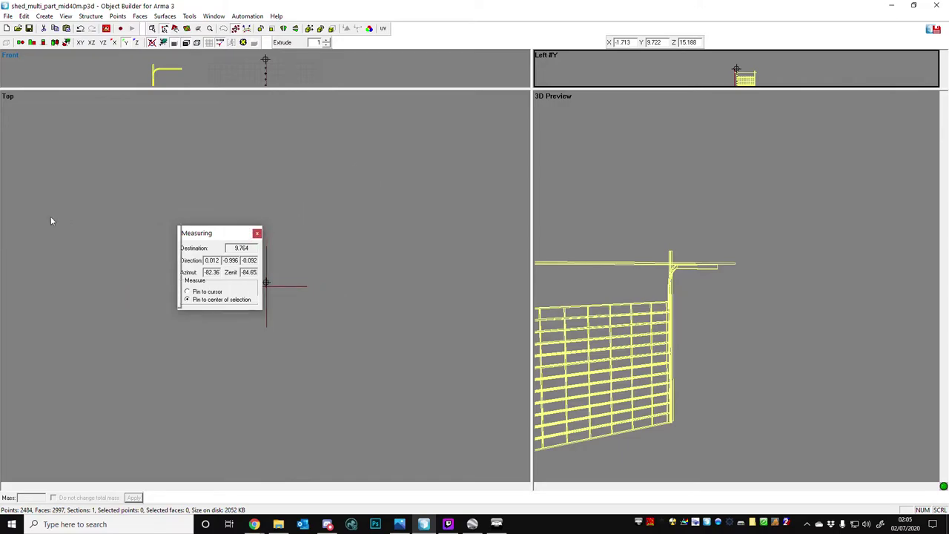
{"action": "left_click", "coordinate": [257, 234]}
Select all the bolts, move them together in the Top view beside the inner face of the column's flange, and pin their centre.
{"action": "key", "text": "ctrl+a"}
{"action": "scroll", "coordinate": [330, 281], "scroll_direction": "up", "scroll_amount": 5}
{"action": "scroll", "coordinate": [323, 291], "scroll_direction": "down", "scroll_amount": 5}
{"action": "left_click_drag", "start_coordinate": [325, 291], "coordinate": [173, 311]}
{"action": "scroll", "coordinate": [183, 301], "scroll_direction": "up", "scroll_amount": 5}
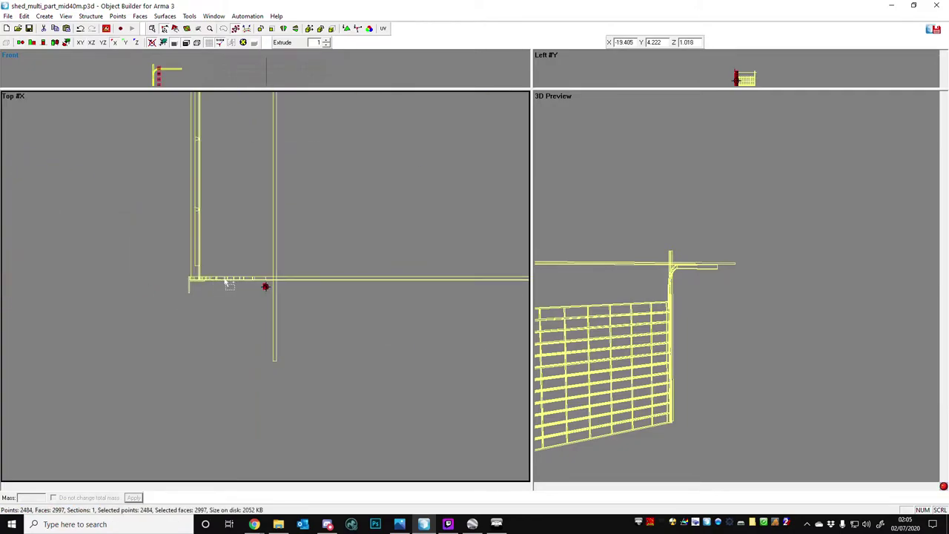
{"action": "scroll", "coordinate": [227, 283], "scroll_direction": "up", "scroll_amount": 2}
{"action": "left_click_drag", "start_coordinate": [233, 292], "coordinate": [82, 308]}
{"action": "key", "text": "c"}
{"action": "scroll", "coordinate": [157, 281], "scroll_direction": "up", "scroll_amount": 8}
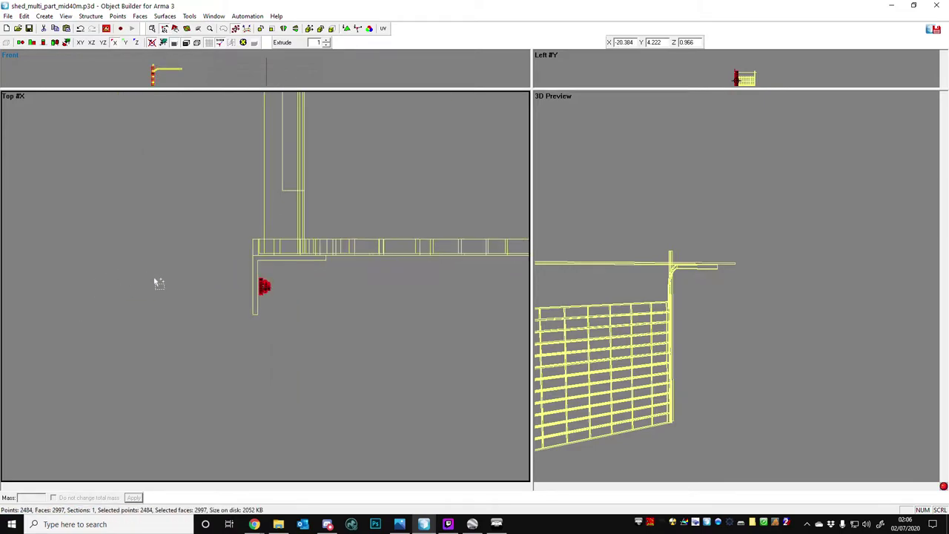
Move the bolts flush against the flange's inner face in the Top view and transfer them by cut and paste into the shed's geometry LOD.
{"action": "left_click_drag", "start_coordinate": [211, 270], "coordinate": [179, 264]}
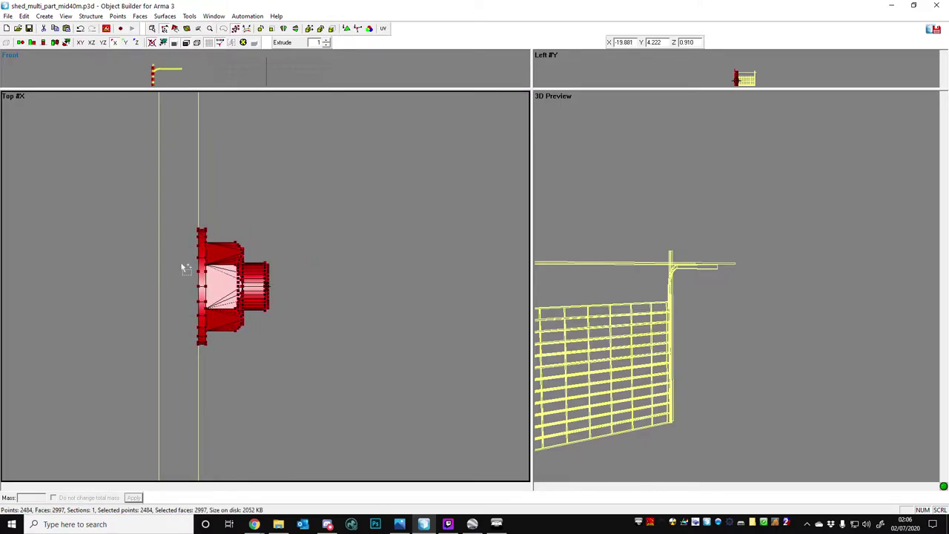
{"action": "left_click", "coordinate": [172, 232]}
{"action": "left_click_drag", "start_coordinate": [116, 163], "coordinate": [438, 411]}
{"action": "key", "text": "Delete"}
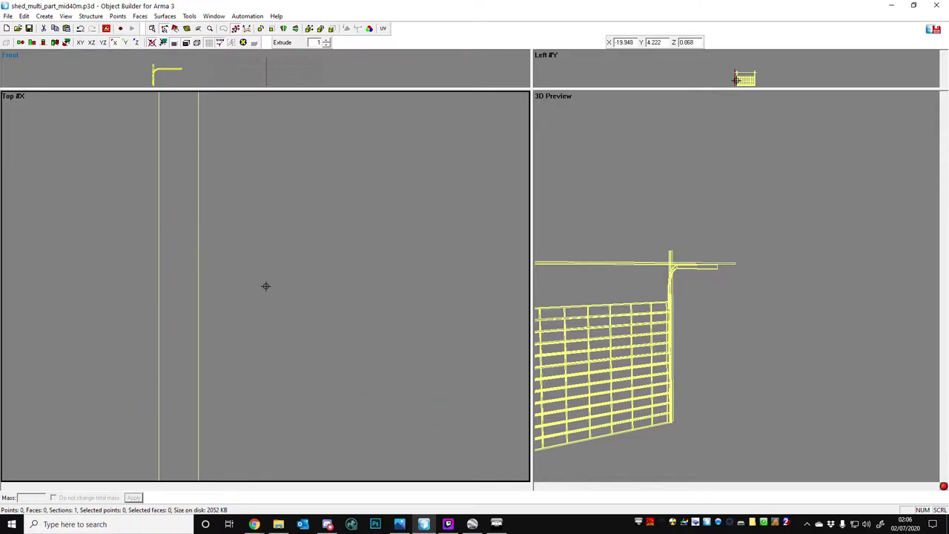
{"action": "key", "text": "ctrl+z"}
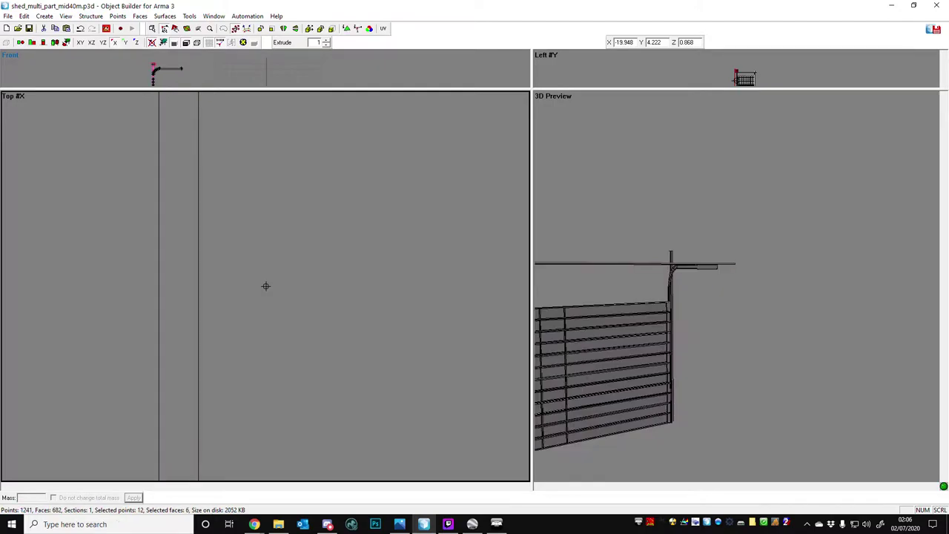
{"action": "left_click", "coordinate": [311, 320]}
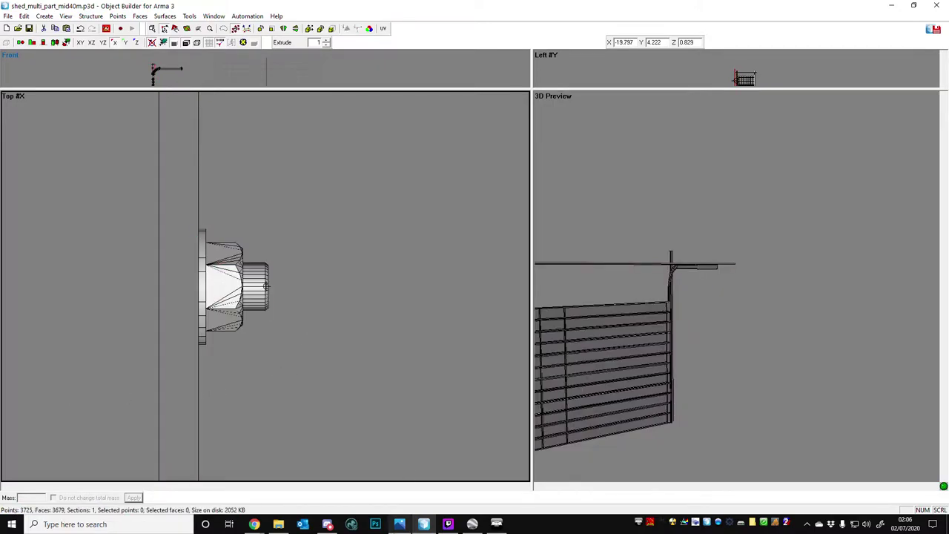
Switch to Model viewer and examine the bolts along the column from close up and from farther away.
{"action": "left_click", "coordinate": [497, 524]}
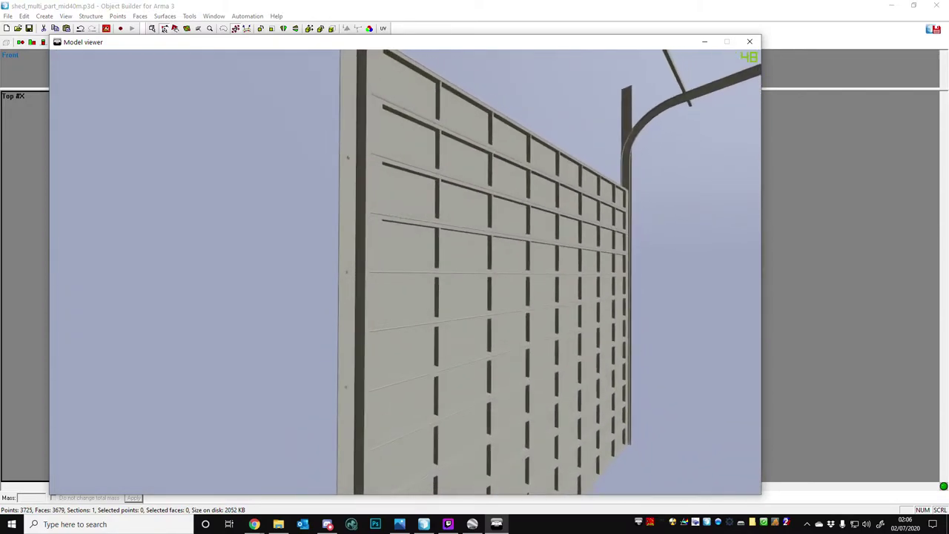
{"action": "scroll", "coordinate": [406, 272], "scroll_direction": "down", "scroll_amount": 1}
{"action": "scroll", "coordinate": [406, 272], "scroll_direction": "up", "scroll_amount": 3}
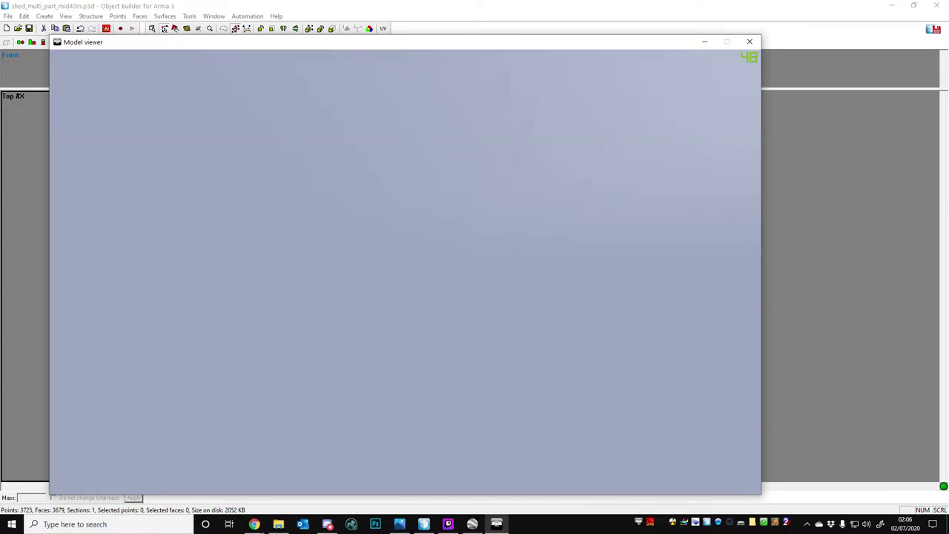
{"action": "scroll", "coordinate": [406, 272], "scroll_direction": "down", "scroll_amount": 3}
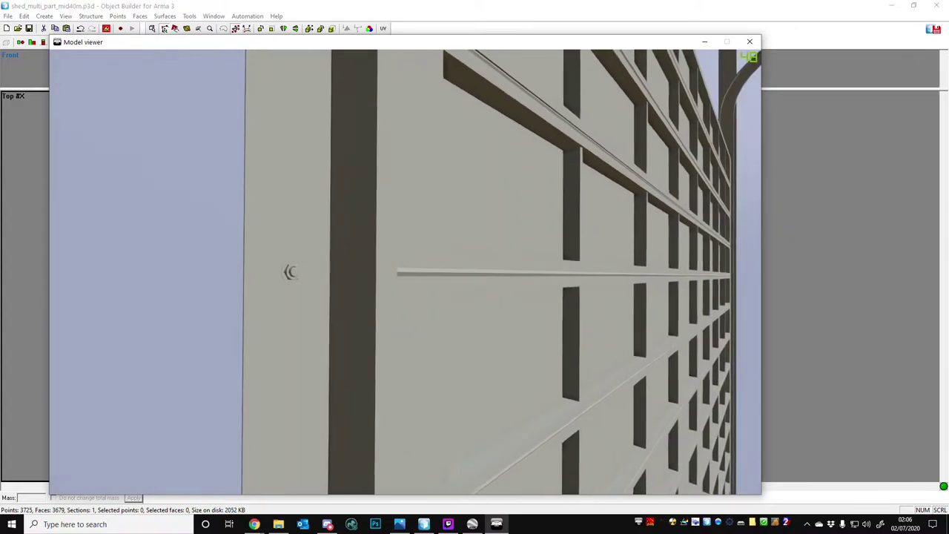
{"action": "scroll", "coordinate": [406, 272], "scroll_direction": "down", "scroll_amount": 1}
{"action": "scroll", "coordinate": [406, 273], "scroll_direction": "down", "scroll_amount": 5}
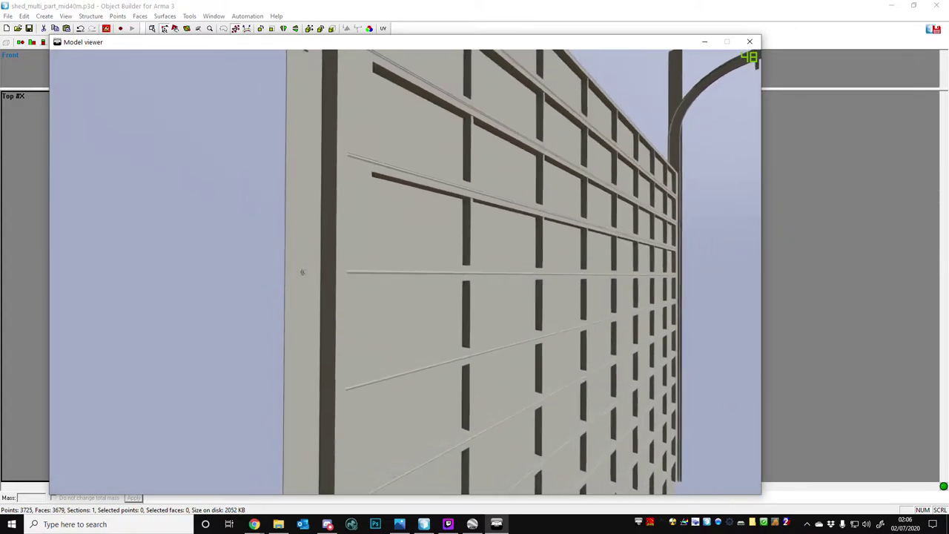
{"action": "left_click_drag", "start_coordinate": [406, 272], "coordinate": [371, 207]}
{"action": "scroll", "coordinate": [406, 273], "scroll_direction": "up", "scroll_amount": 1}
{"action": "left_click_drag", "start_coordinate": [406, 272], "coordinate": [406, 264]}
{"action": "scroll", "coordinate": [405, 273], "scroll_direction": "down", "scroll_amount": 3}
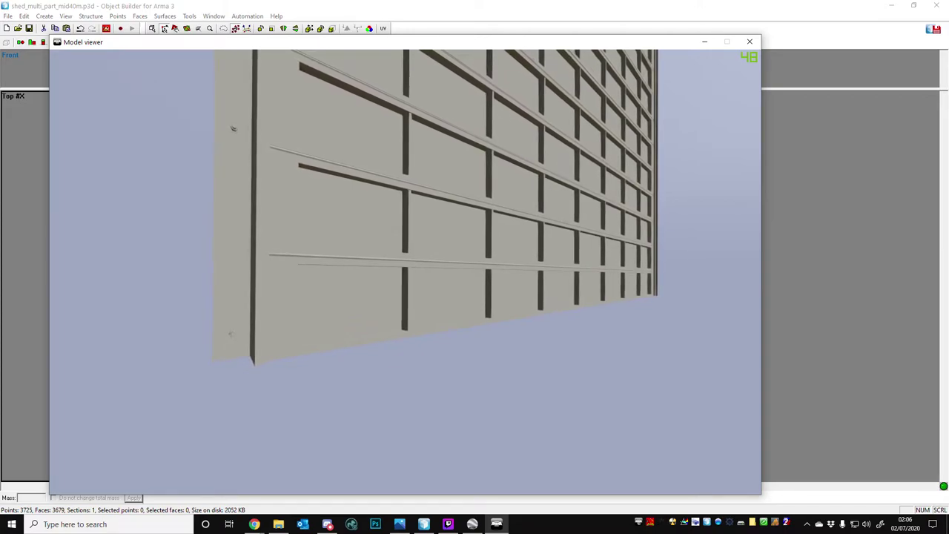
{"action": "key", "text": "q"}
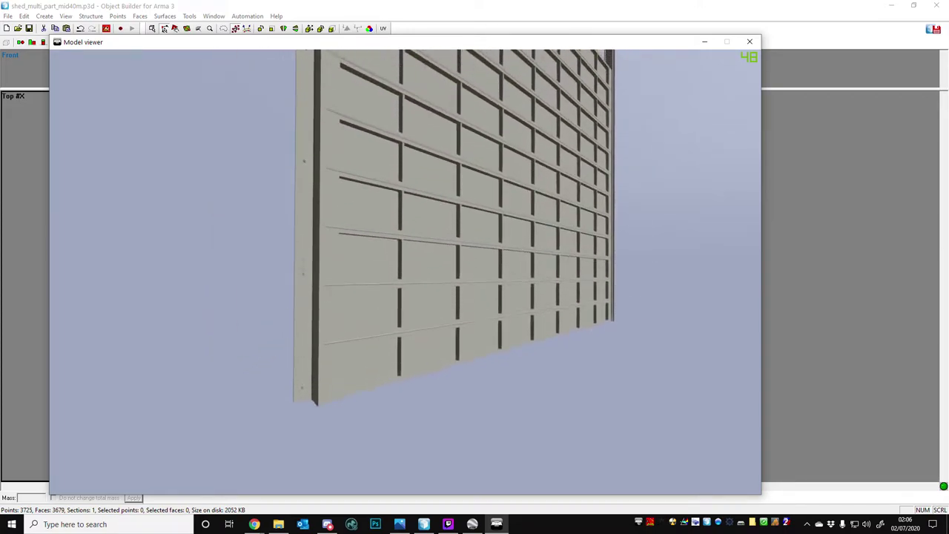
{"action": "key", "text": "s"}
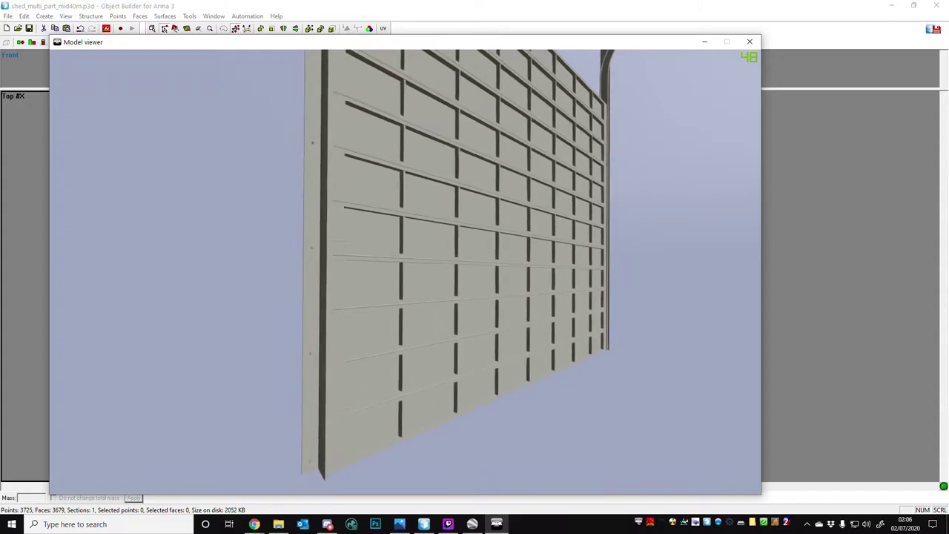
Run the door_panel_source animation back and forth and examine how the door panels move.
{"action": "key", "text": "]"}
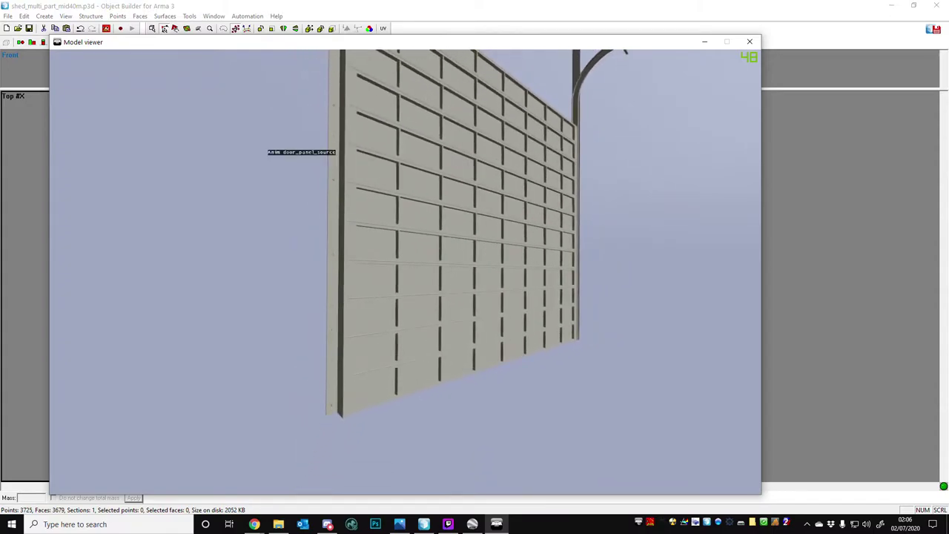
{"action": "scroll", "coordinate": [406, 272], "scroll_direction": "up", "scroll_amount": 1}
{"action": "scroll", "coordinate": [406, 272], "scroll_direction": "down", "scroll_amount": 1}
{"action": "scroll", "coordinate": [406, 272], "scroll_direction": "up", "scroll_amount": 1}
{"action": "scroll", "coordinate": [405, 272], "scroll_direction": "down", "scroll_amount": 1}
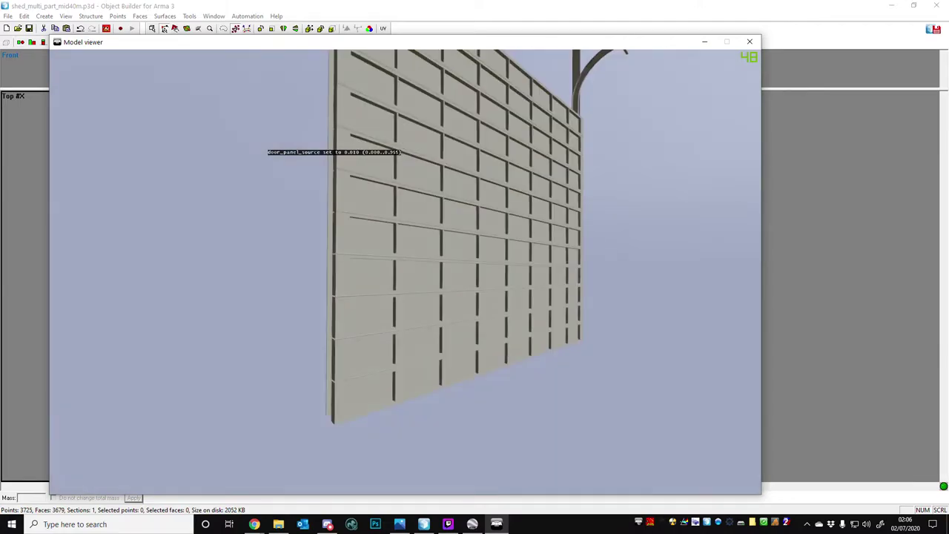
{"action": "scroll", "coordinate": [405, 271], "scroll_direction": "up", "scroll_amount": 1}
{"action": "left_click_drag", "start_coordinate": [405, 272], "coordinate": [475, 289]}
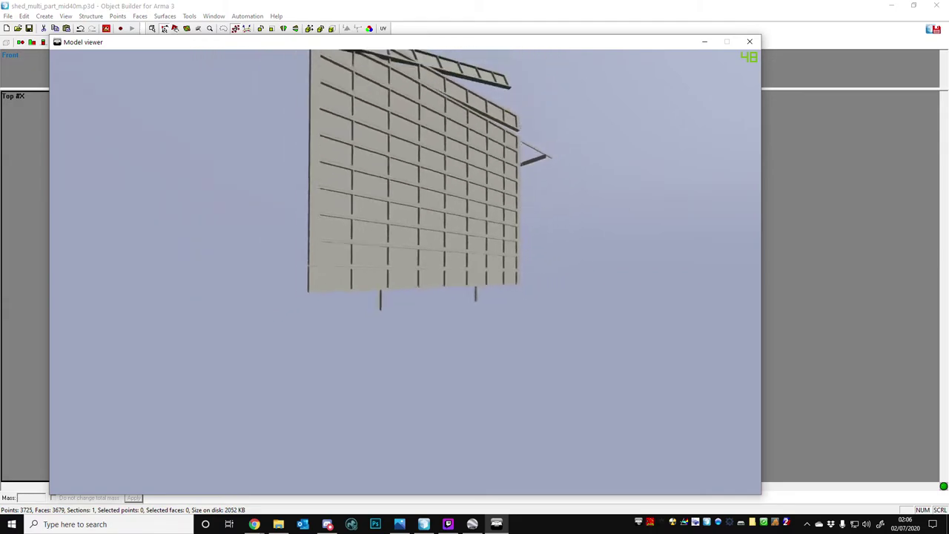
{"action": "scroll", "coordinate": [405, 271], "scroll_direction": "up", "scroll_amount": 3}
{"action": "scroll", "coordinate": [405, 271], "scroll_direction": "down", "scroll_amount": 1}
Switch back to Object Builder and delete the stray points around the origin from the LOD holding the door's axis points.
{"action": "key", "text": "alt+Tab"}
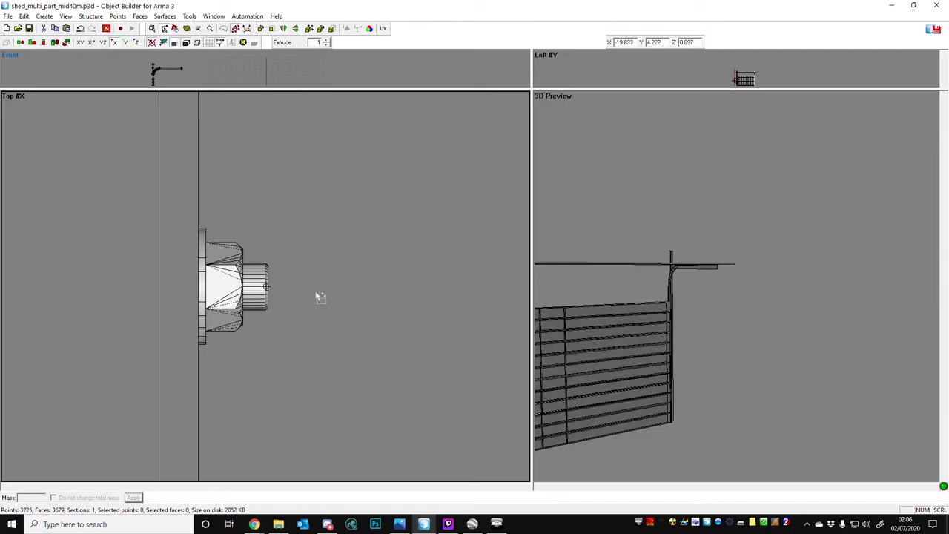
{"action": "scroll", "coordinate": [328, 279], "scroll_direction": "down", "scroll_amount": 4}
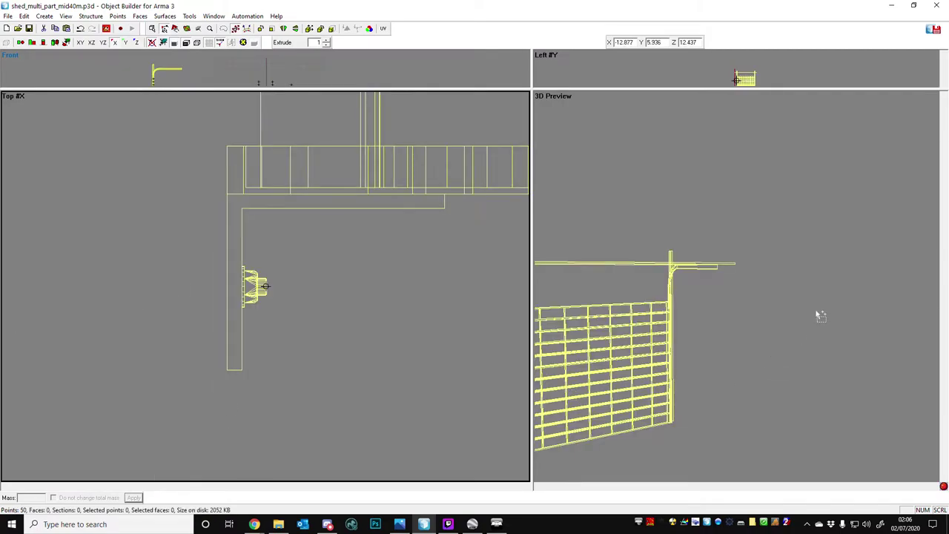
{"action": "scroll", "coordinate": [796, 289], "scroll_direction": "down", "scroll_amount": 3}
{"action": "scroll", "coordinate": [785, 250], "scroll_direction": "down", "scroll_amount": 5}
{"action": "mouse_move", "coordinate": [783, 247]}
{"action": "middle_mouse_down"}
{"action": "mouse_move", "coordinate": [729, 248]}
{"action": "mouse_move", "coordinate": [783, 247]}
{"action": "middle_mouse_up"}
{"action": "key", "text": "ctrl+a"}
{"action": "middle_click_drag", "start_coordinate": [847, 264], "coordinate": [816, 267]}
{"action": "scroll", "coordinate": [309, 127], "scroll_direction": "down", "scroll_amount": 2}
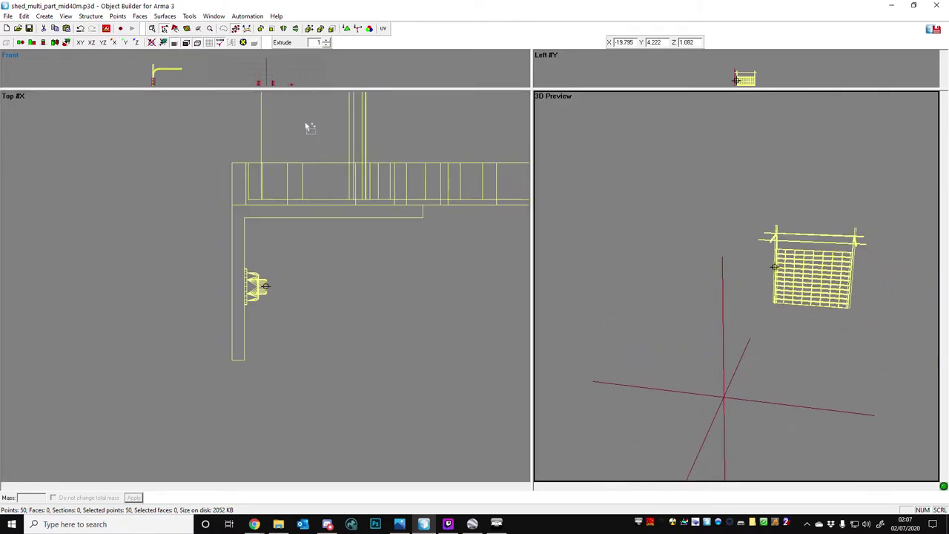
{"action": "scroll", "coordinate": [294, 79], "scroll_direction": "down", "scroll_amount": 3}
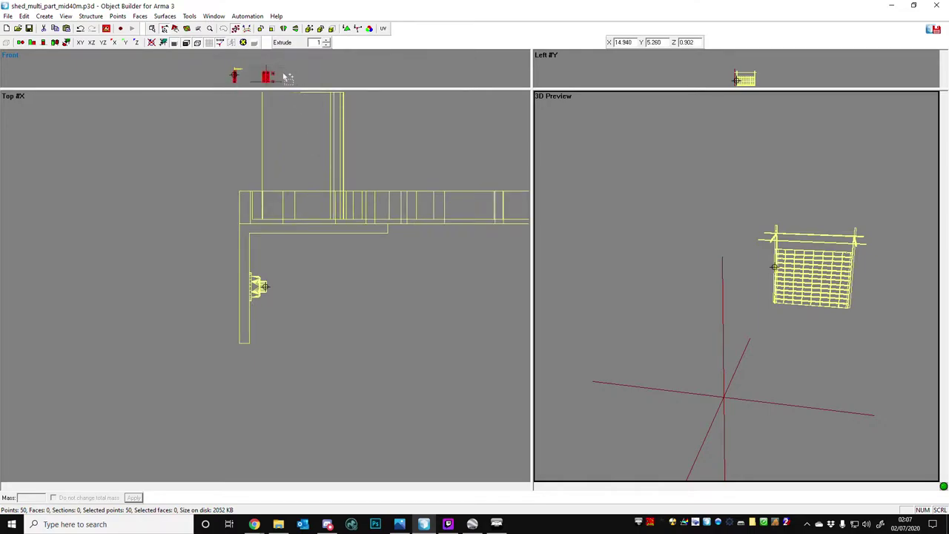
{"action": "left_click", "coordinate": [261, 69]}
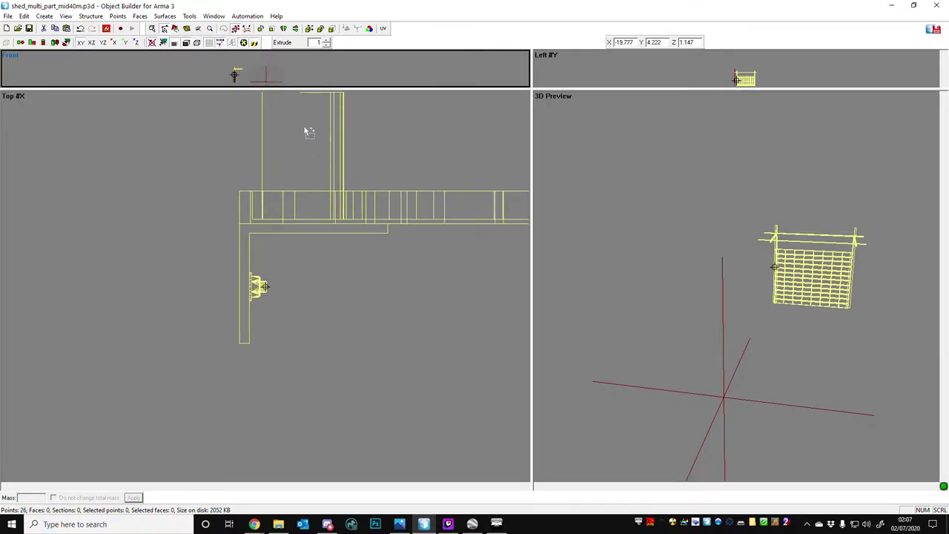
{"action": "left_click", "coordinate": [289, 150]}
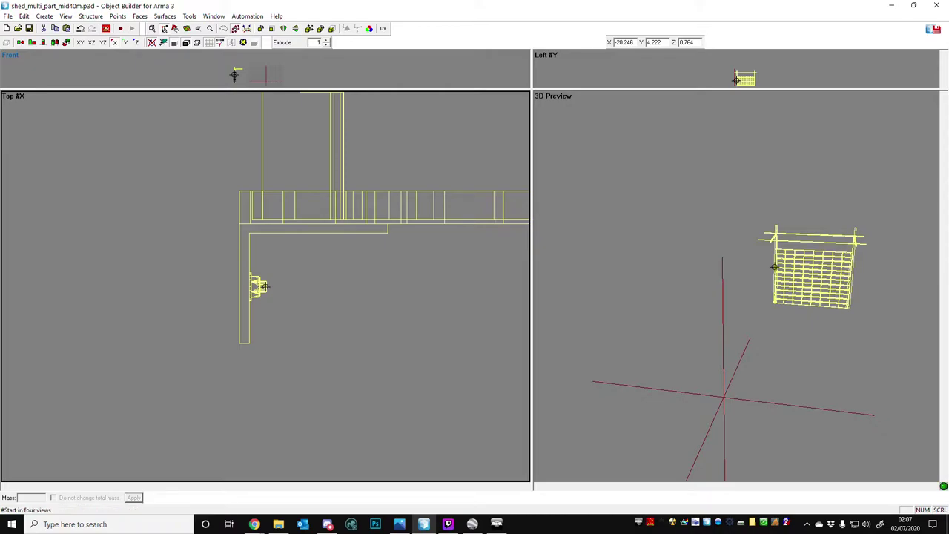
Return to the shed's geometry LOD and enlarge the Front and Left viewports.
{"action": "left_click", "coordinate": [549, 387]}
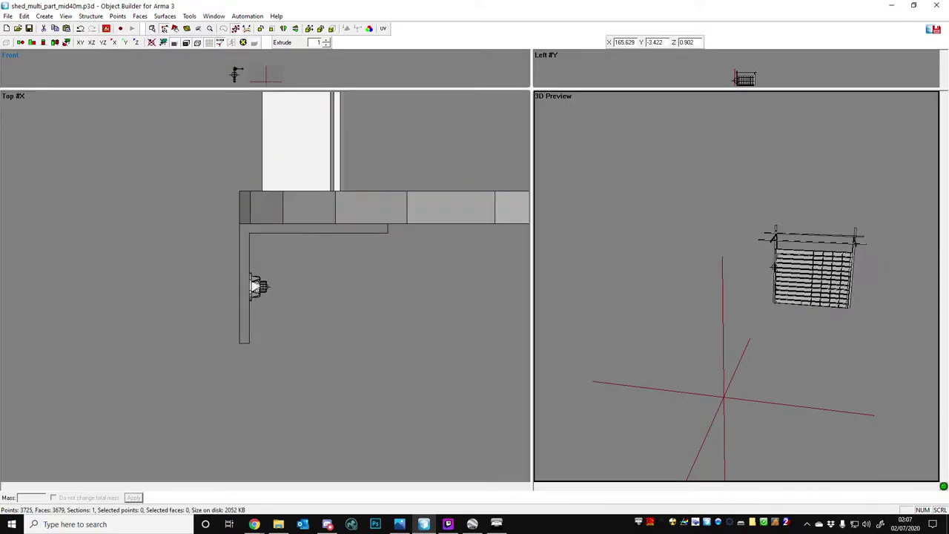
{"action": "left_click", "coordinate": [235, 74]}
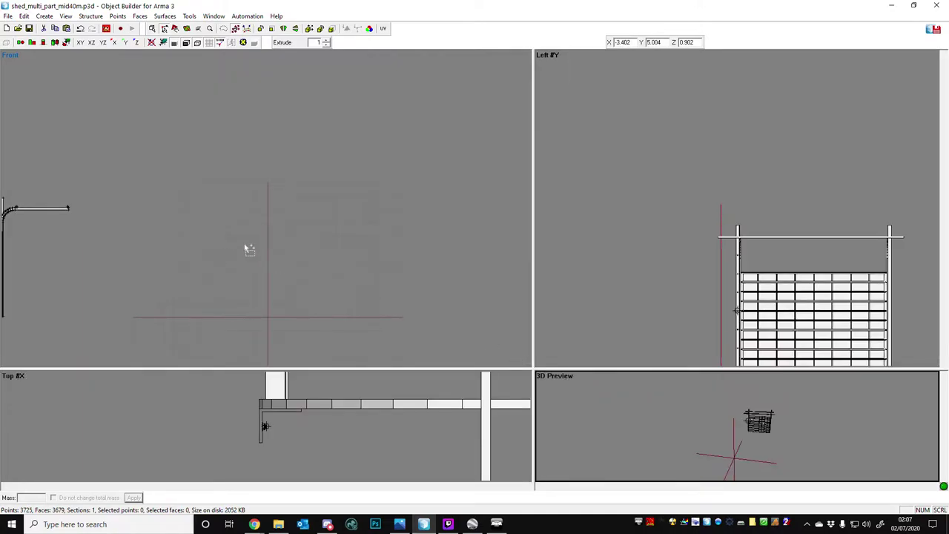
{"action": "key", "text": "ctrl+a"}
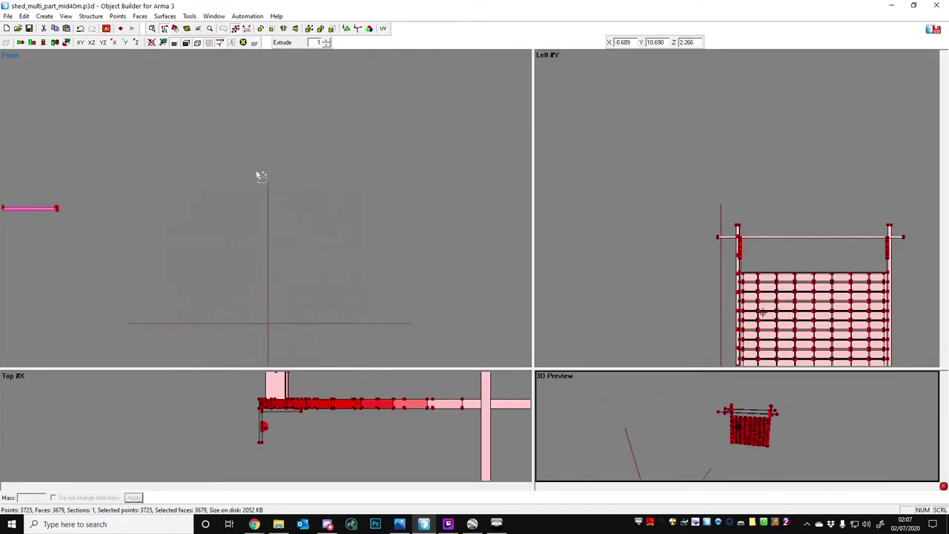
{"action": "left_click", "coordinate": [252, 187]}
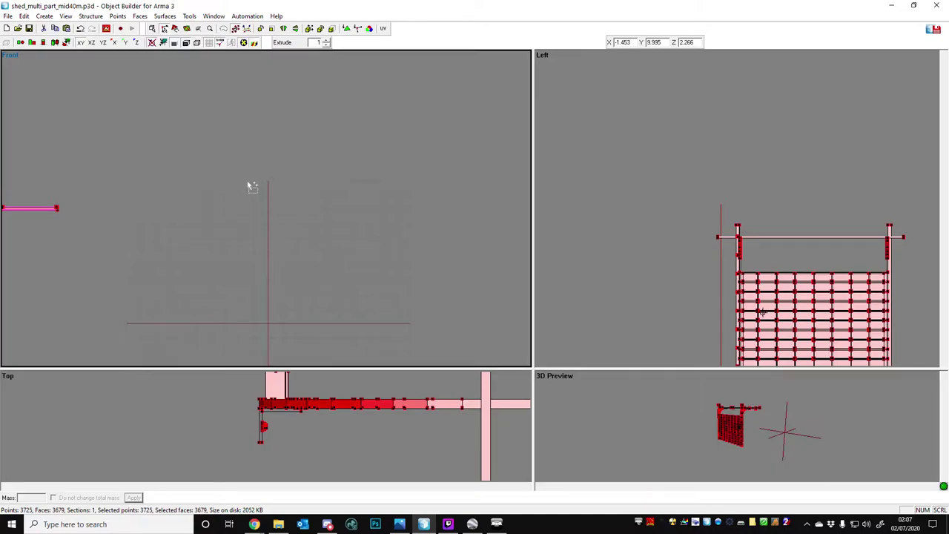
Centre the shed's column and curved rail in the Front view and clear the selection.
{"action": "left_click", "coordinate": [660, 208]}
{"action": "scroll", "coordinate": [265, 225], "scroll_direction": "down", "scroll_amount": 1}
{"action": "scroll", "coordinate": [263, 224], "scroll_direction": "down", "scroll_amount": 4}
{"action": "left_click", "coordinate": [264, 223]}
{"action": "scroll", "coordinate": [263, 223], "scroll_direction": "up", "scroll_amount": 1}
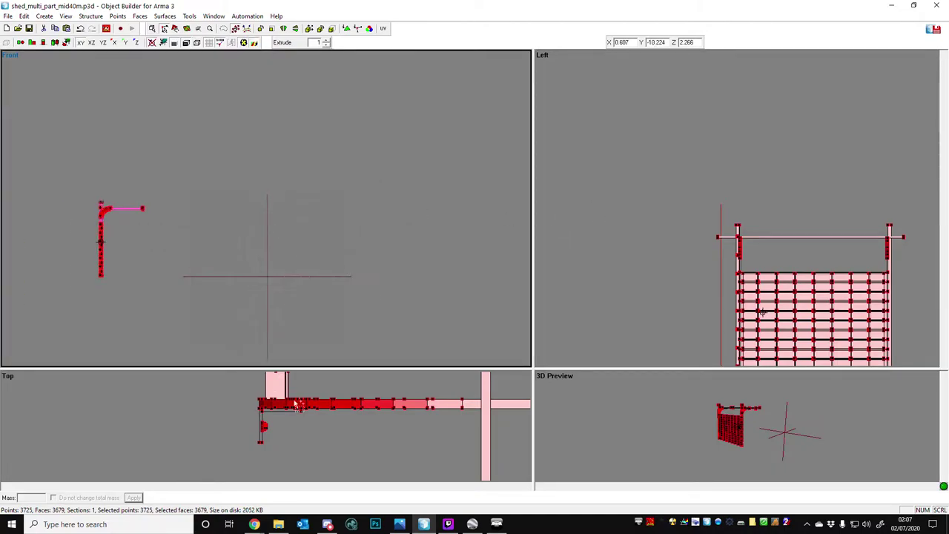
{"action": "scroll", "coordinate": [334, 440], "scroll_direction": "up", "scroll_amount": 1}
{"action": "left_click", "coordinate": [341, 453]}
{"action": "scroll", "coordinate": [340, 452], "scroll_direction": "down", "scroll_amount": 1}
{"action": "left_click", "coordinate": [326, 233]}
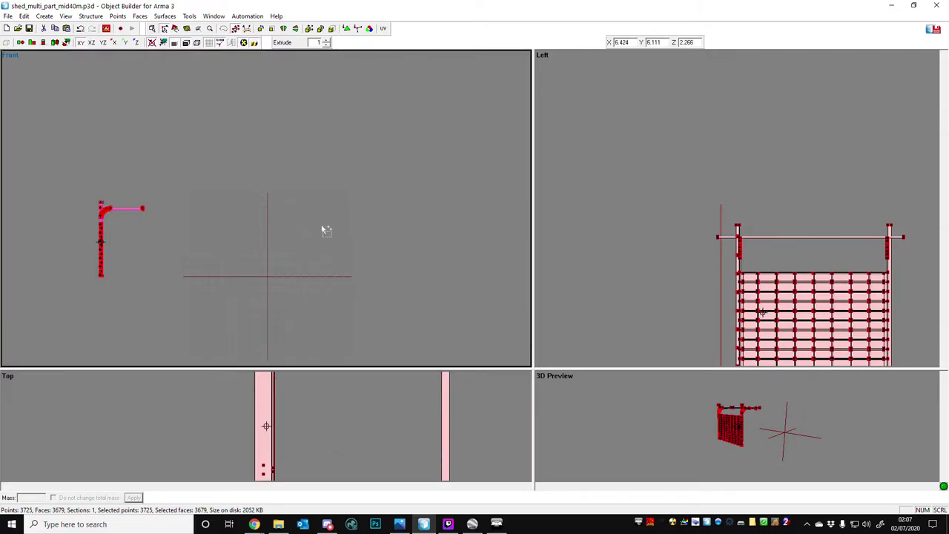
{"action": "left_click", "coordinate": [260, 218]}
{"action": "left_click_drag", "start_coordinate": [83, 171], "coordinate": [357, 347]}
{"action": "scroll", "coordinate": [303, 212], "scroll_direction": "up", "scroll_amount": 3}
{"action": "left_click", "coordinate": [356, 198]}
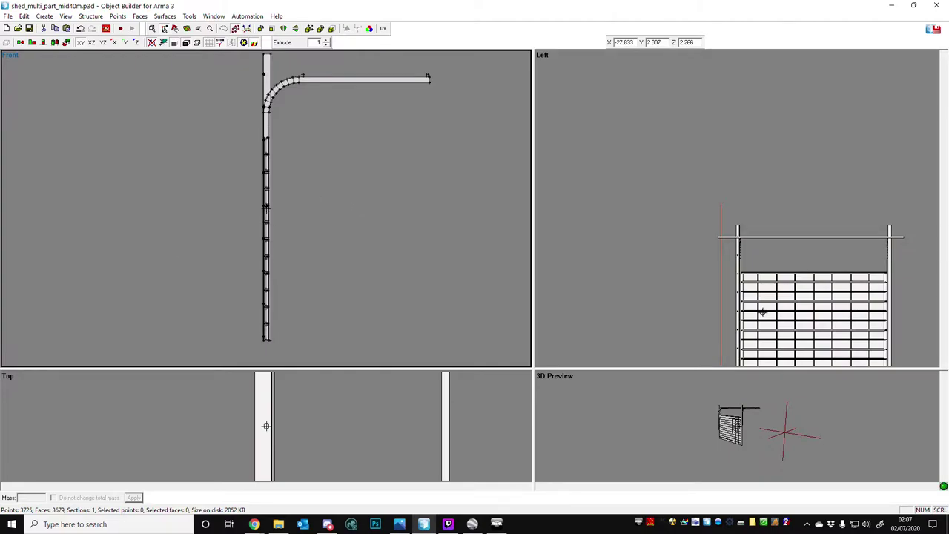
Show the axis-points LOD, centre the Left view on the door, and turn off the solid display so the points show through.
{"action": "key", "text": "Page_Down"}
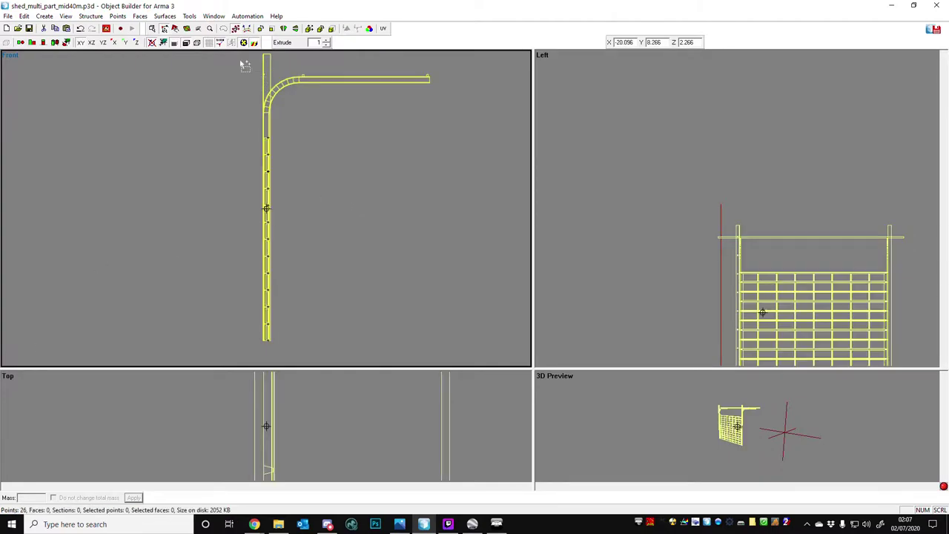
{"action": "left_click_drag", "start_coordinate": [209, 64], "coordinate": [466, 366]}
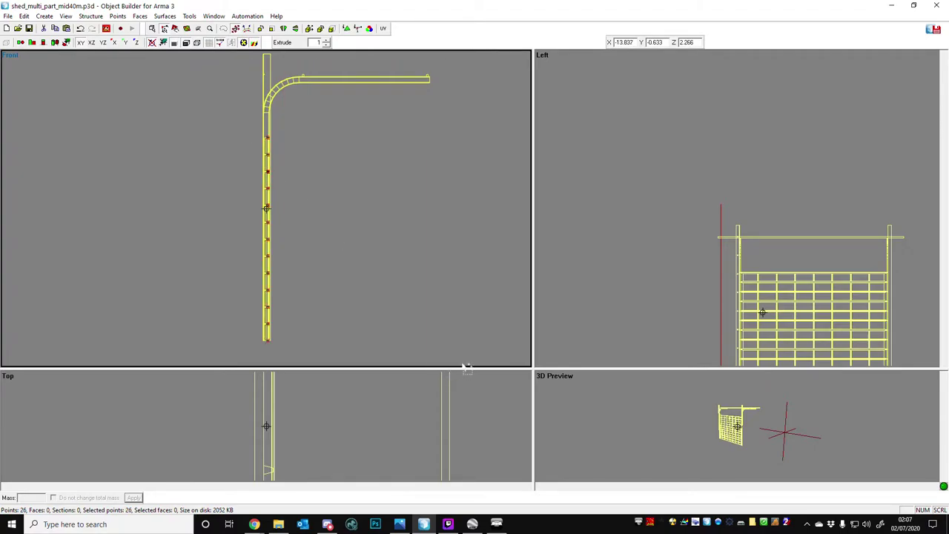
{"action": "key", "text": "shift+c"}
{"action": "key", "text": "c"}
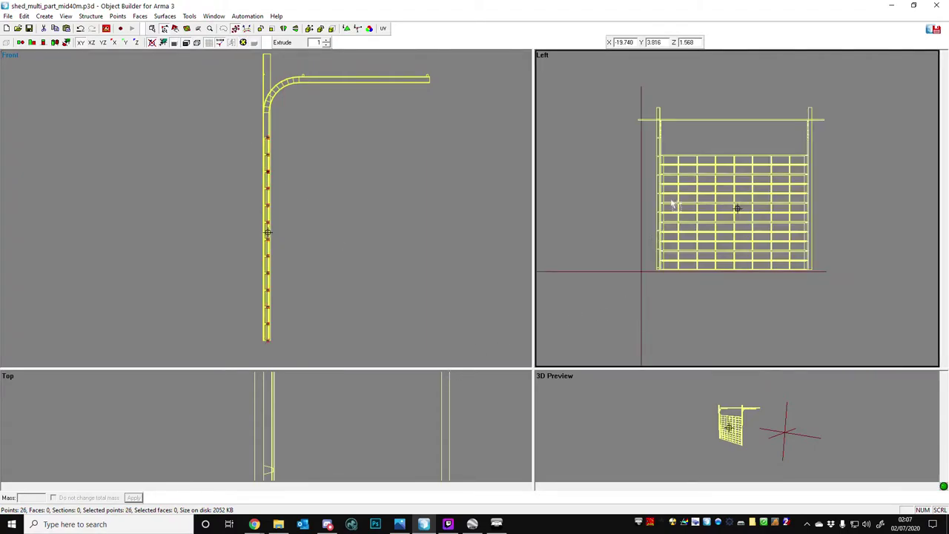
{"action": "left_click", "coordinate": [186, 42]}
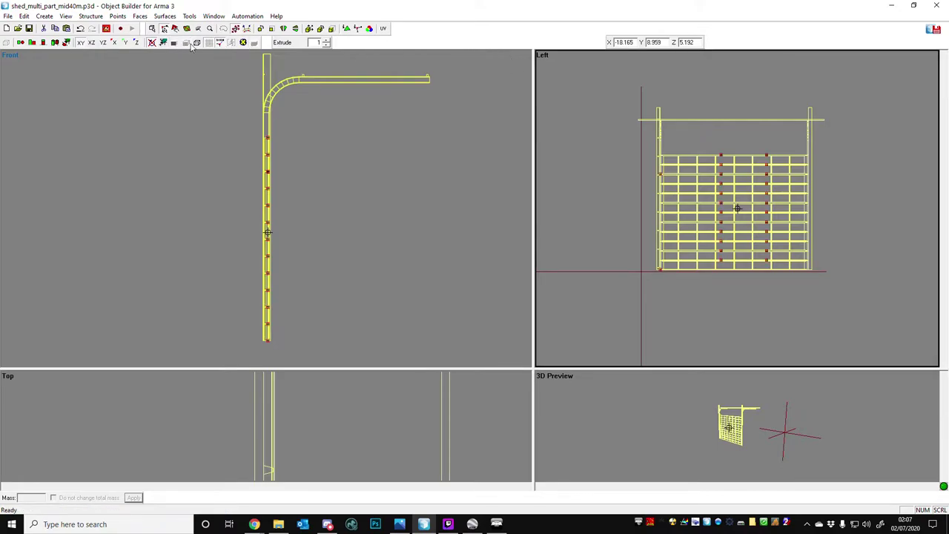
{"action": "left_click", "coordinate": [812, 353]}
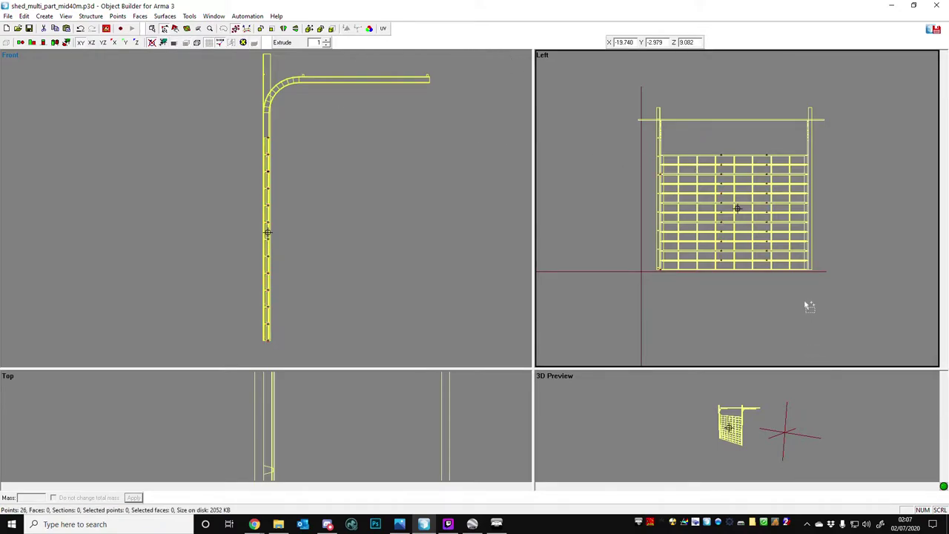
{"action": "scroll", "coordinate": [778, 301], "scroll_direction": "up", "scroll_amount": 2}
Check the slide-axis and lowest panel-axis point pairs, open Named Selections, and examine door_panel_1 in the shed's geometry LOD.
{"action": "left_click_drag", "start_coordinate": [591, 124], "coordinate": [654, 320]}
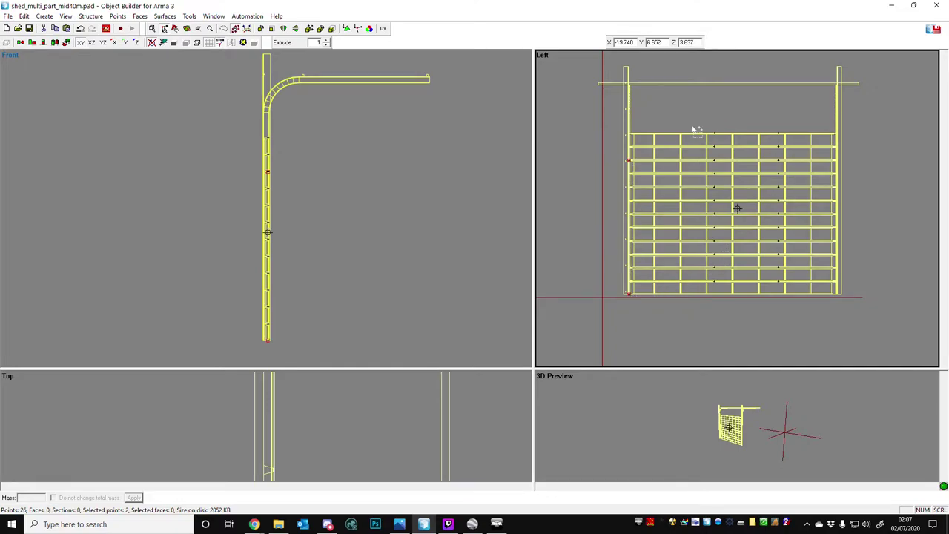
{"action": "left_click_drag", "start_coordinate": [680, 274], "coordinate": [844, 322]}
{"action": "key", "text": "alt+s"}
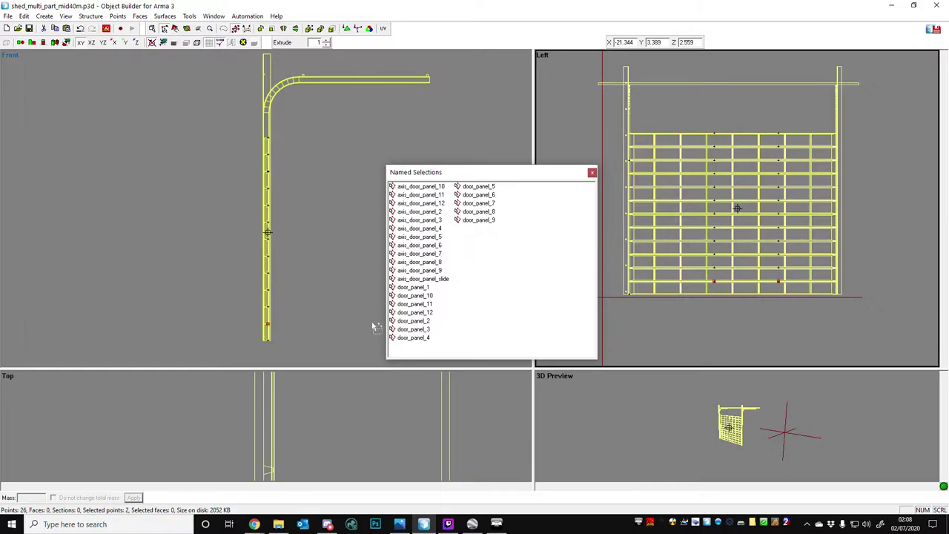
{"action": "left_click", "coordinate": [426, 288]}
{"action": "key", "text": "ctrl+z"}
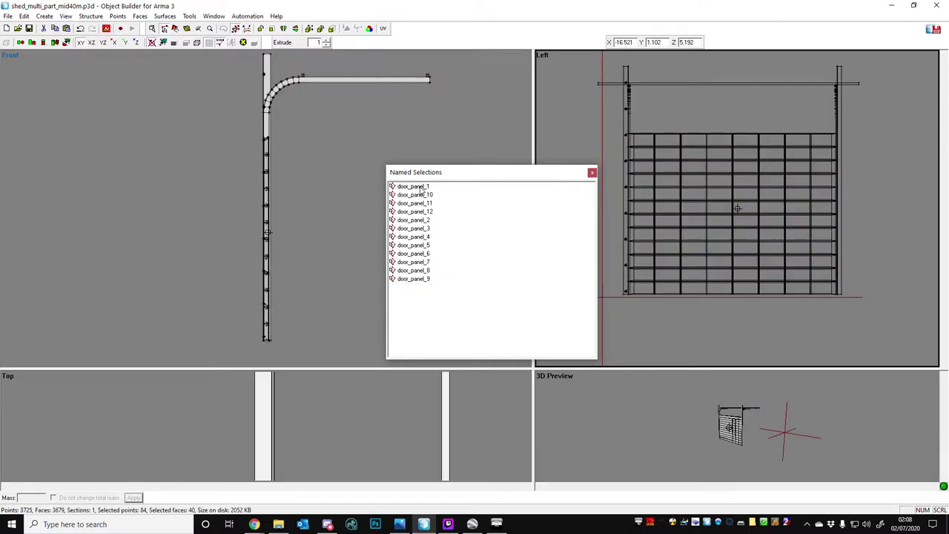
Check the geometry LOD's door_panel_1 to door_panel_9 selections against the door's panels, working upward from the lowest.
{"action": "left_click", "coordinate": [420, 188]}
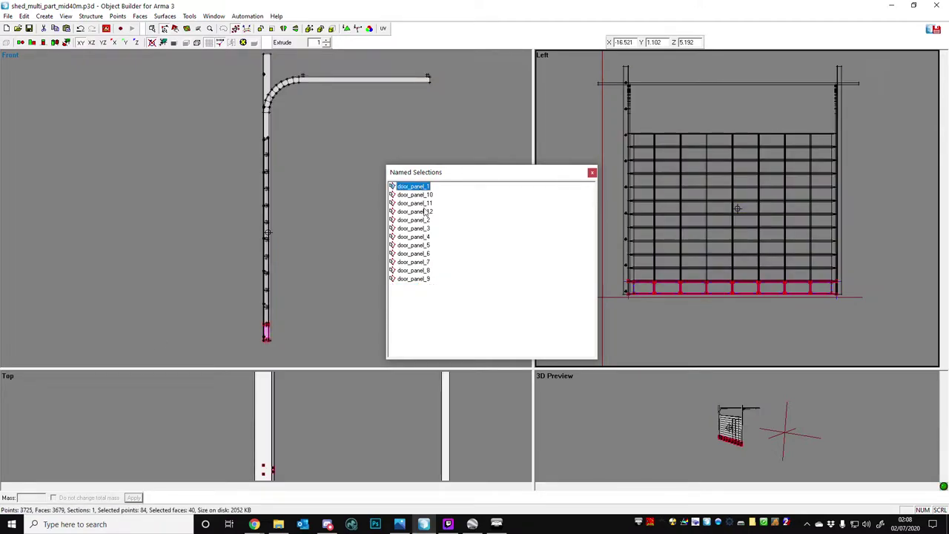
{"action": "left_click", "coordinate": [425, 221]}
{"action": "key", "text": "Down"}
{"action": "key", "text": "Down"}
{"action": "key", "text": "Down"}
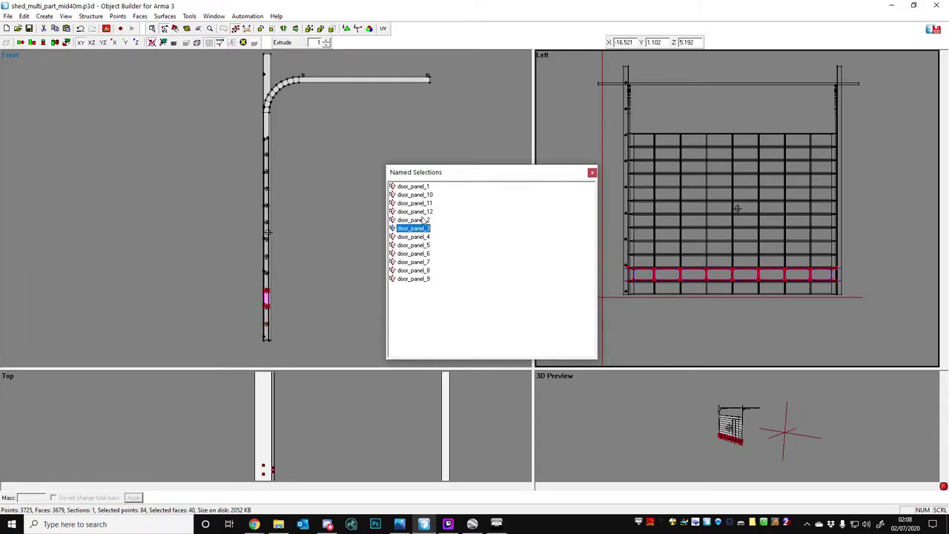
{"action": "key", "text": "Down"}
{"action": "key", "text": "Down"}
{"action": "key", "text": "Down"}
{"action": "key", "text": "Down"}
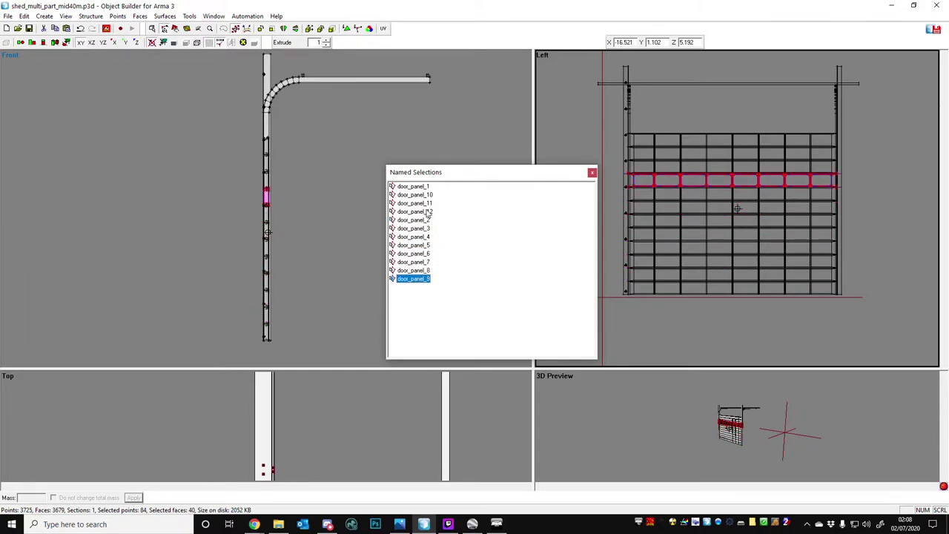
Check the door_panel_10, door_panel_11 and door_panel_12 selections, then return to door_panel_1.
{"action": "left_click", "coordinate": [424, 195]}
{"action": "key", "text": "Down"}
{"action": "key", "text": "Down"}
{"action": "key", "text": "Down"}
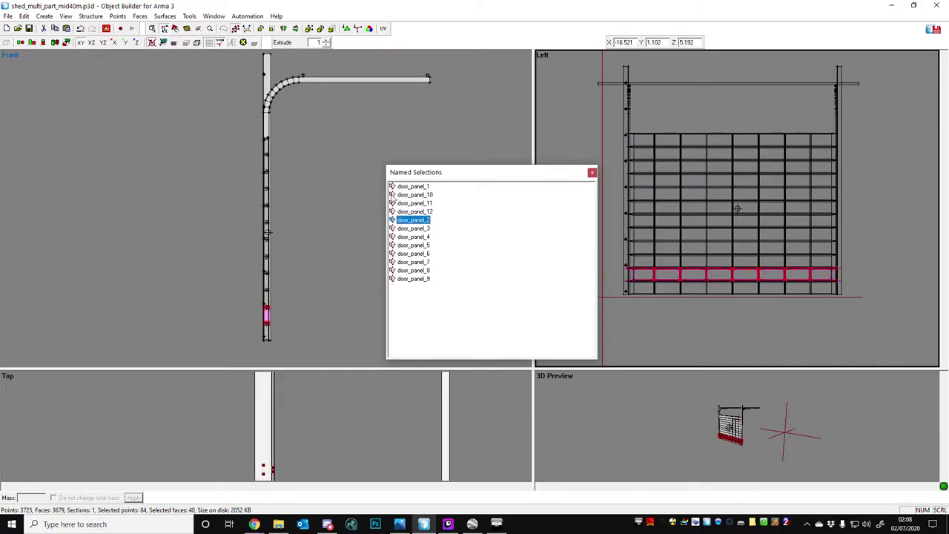
{"action": "left_click", "coordinate": [423, 189]}
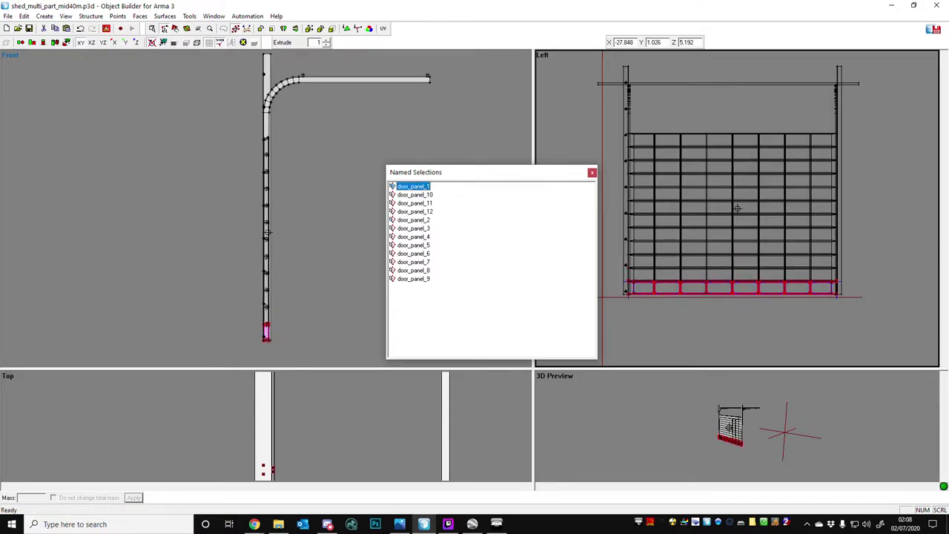
In the axis-points LOD, compare door_panel_1 with axis_door_panel_2 and door_panel_2 with axis_door_panel_3.
{"action": "key", "text": "ctrl+Page_Down"}
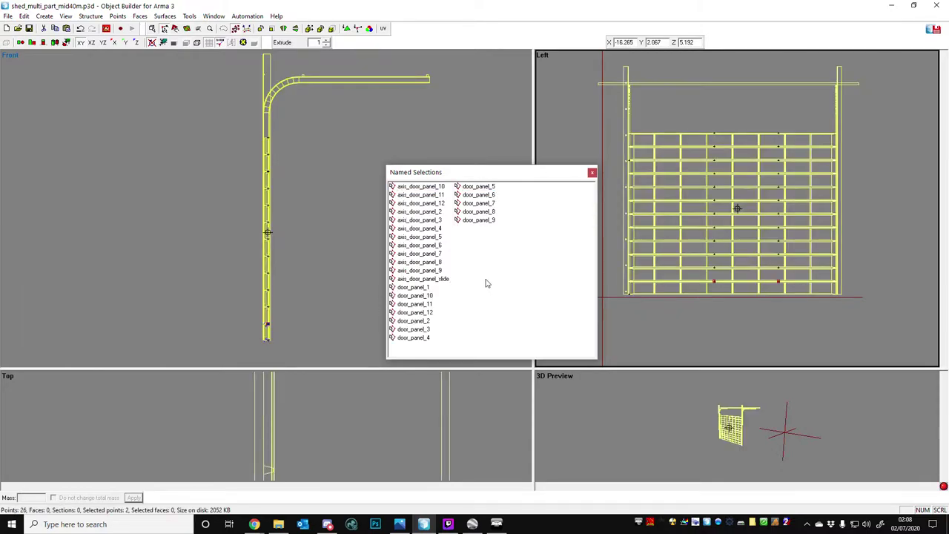
{"action": "left_click", "coordinate": [415, 287]}
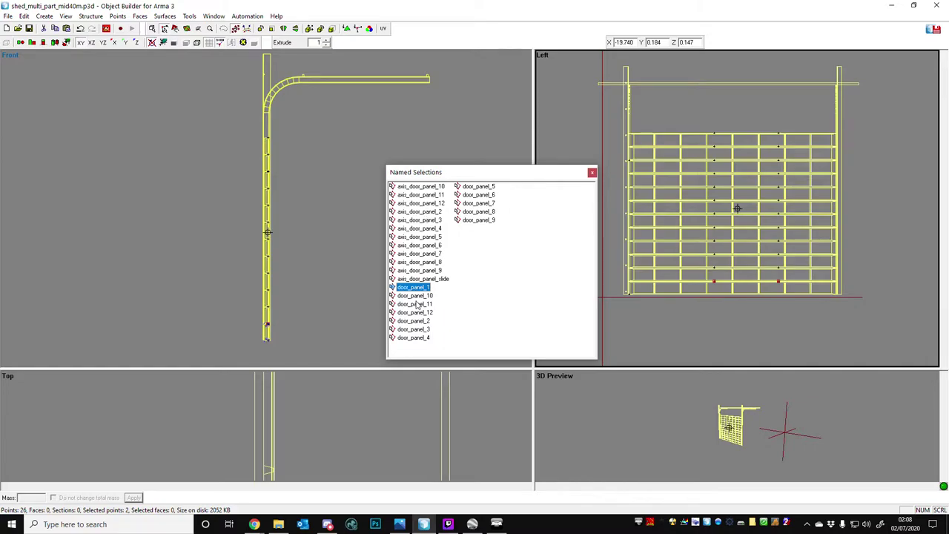
{"action": "left_click", "coordinate": [428, 214]}
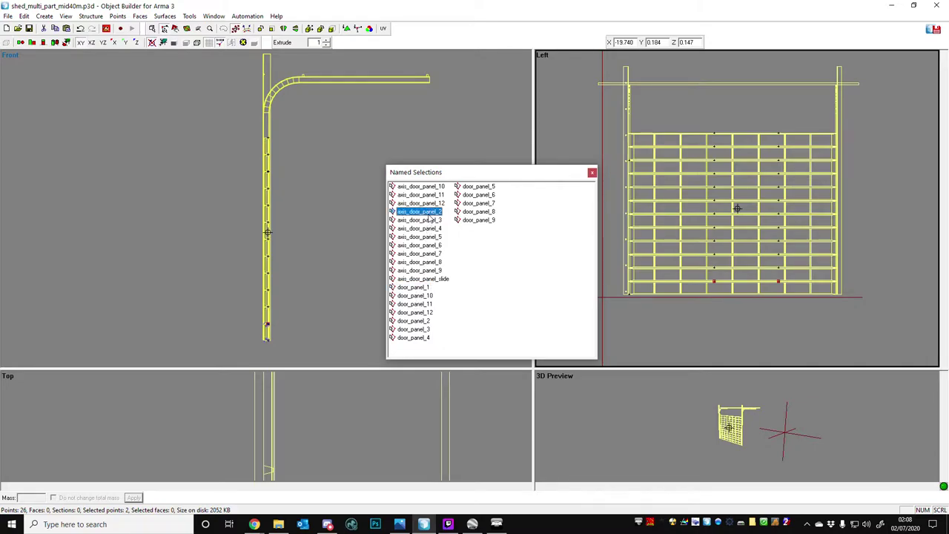
{"action": "left_click", "coordinate": [414, 321]}
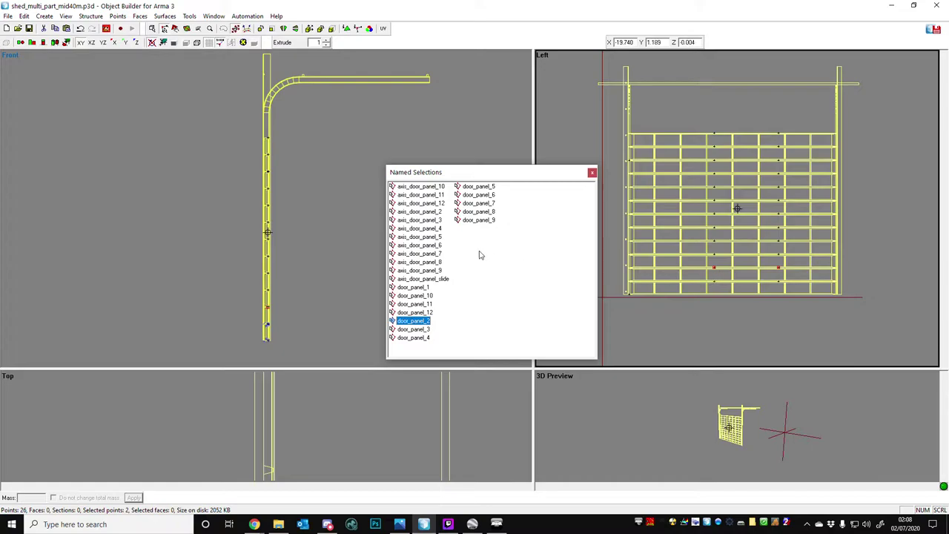
{"action": "left_click", "coordinate": [428, 221]}
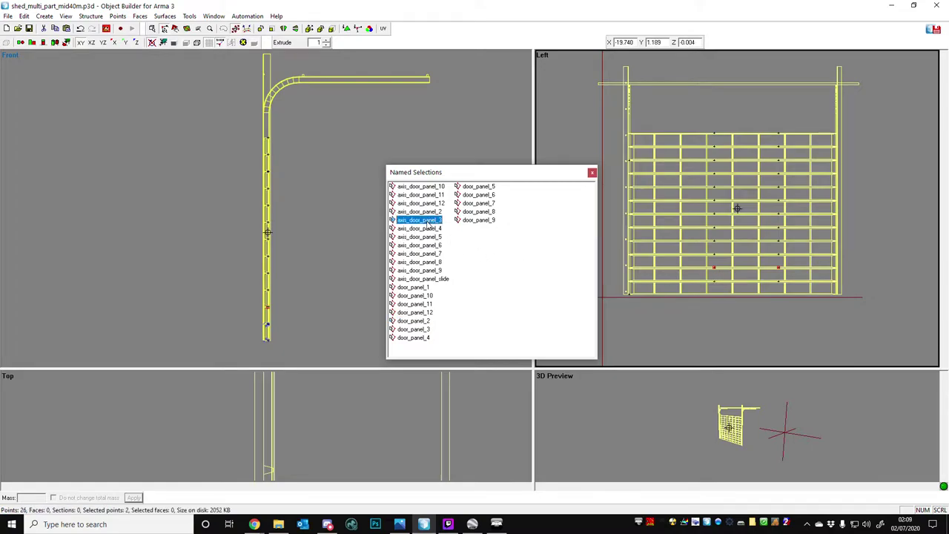
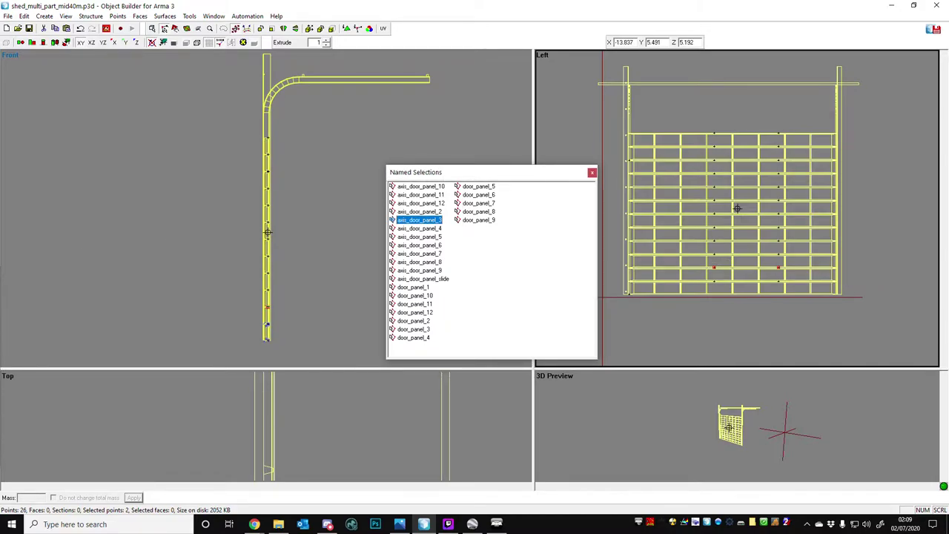
Close Named Selections, return to the shed's geometry LOD, and clear the selection.
{"action": "left_click", "coordinate": [592, 172]}
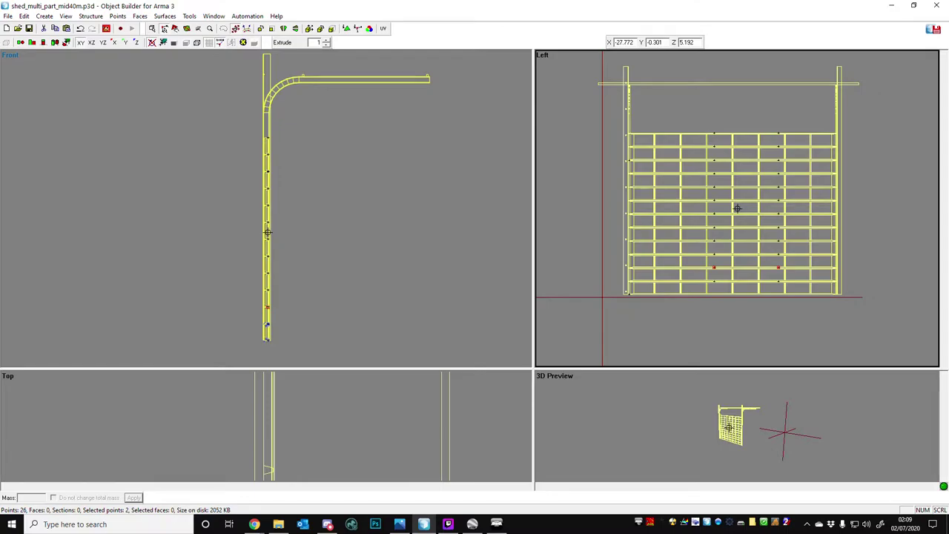
{"action": "key", "text": "ctrl+Page_Down"}
{"action": "left_click", "coordinate": [333, 205]}
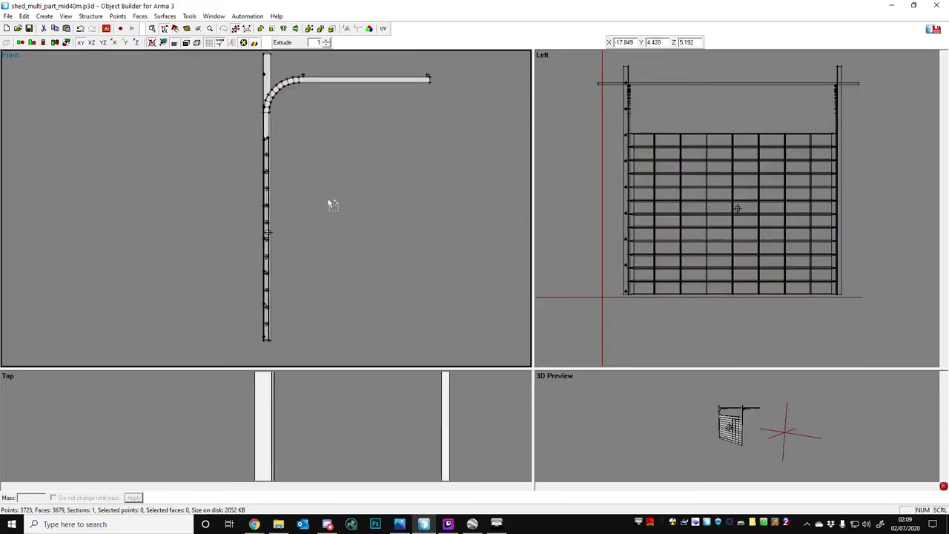
{"action": "scroll", "coordinate": [378, 205], "scroll_direction": "down", "scroll_amount": 1}
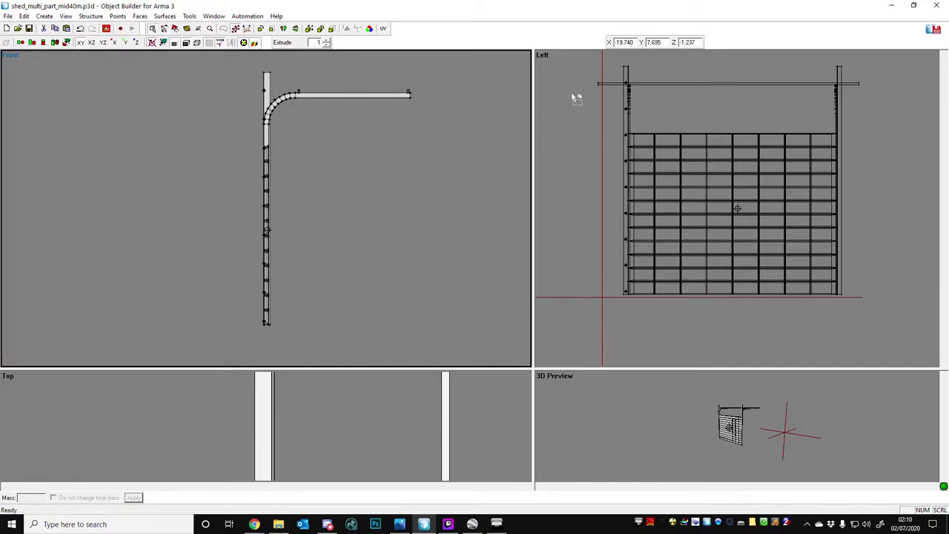
{"action": "left_click_drag", "start_coordinate": [596, 73], "coordinate": [889, 55]}
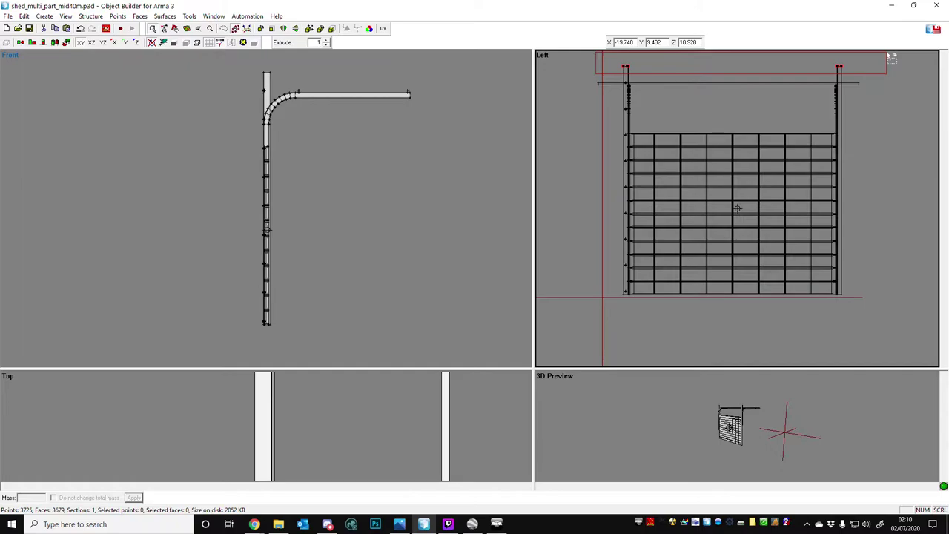
{"action": "left_click_drag", "start_coordinate": [891, 57], "coordinate": [890, 57]}
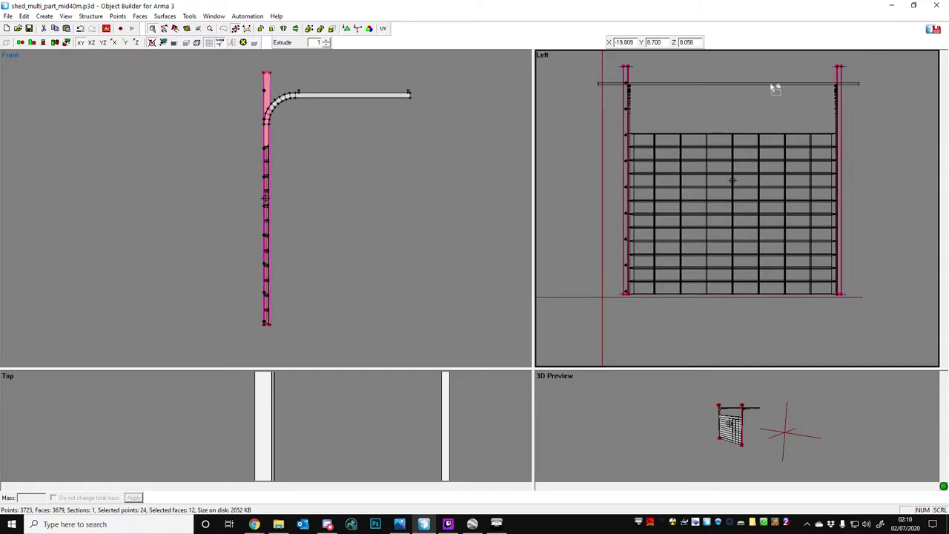
{"action": "scroll", "coordinate": [304, 396], "scroll_direction": "down", "scroll_amount": 1}
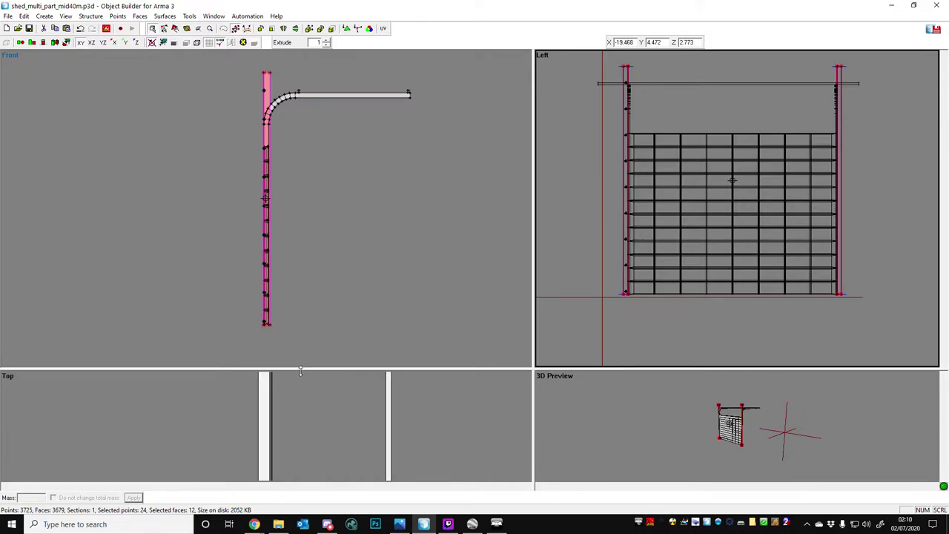
{"action": "left_click", "coordinate": [591, 119]}
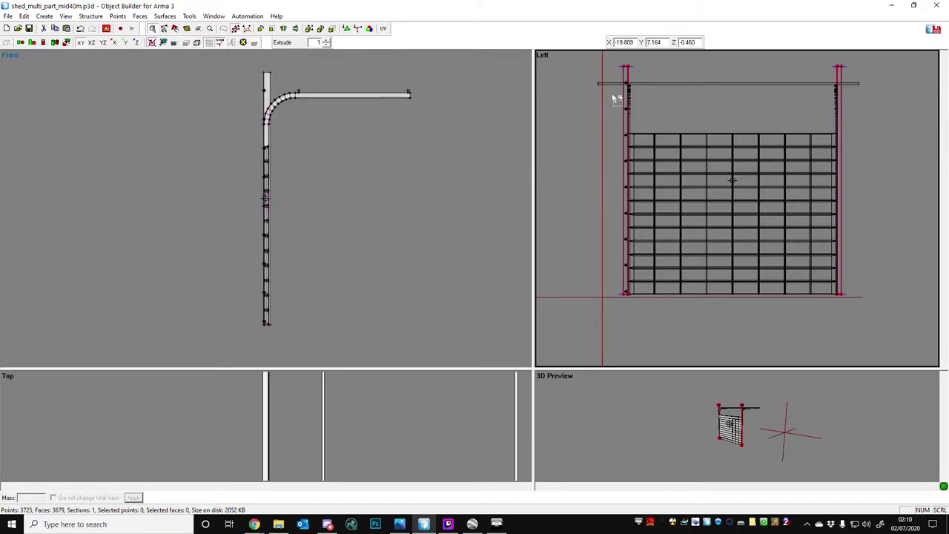
Locate the bolted column in the Top view and select its full vertical row of bolts for copying.
{"action": "scroll", "coordinate": [620, 94], "scroll_direction": "up", "scroll_amount": 2}
{"action": "scroll", "coordinate": [610, 148], "scroll_direction": "down", "scroll_amount": 1}
{"action": "scroll", "coordinate": [597, 115], "scroll_direction": "down", "scroll_amount": 2}
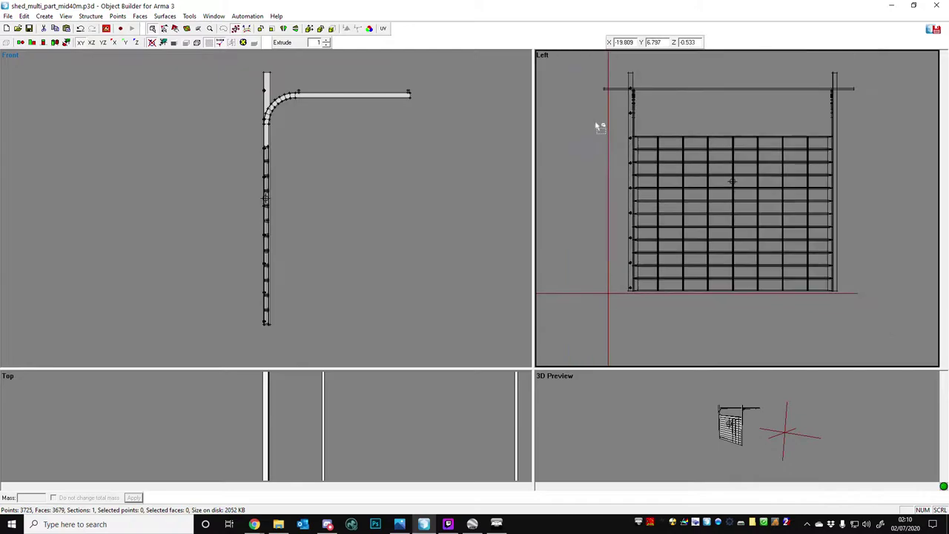
{"action": "left_click_drag", "start_coordinate": [631, 100], "coordinate": [695, 80]}
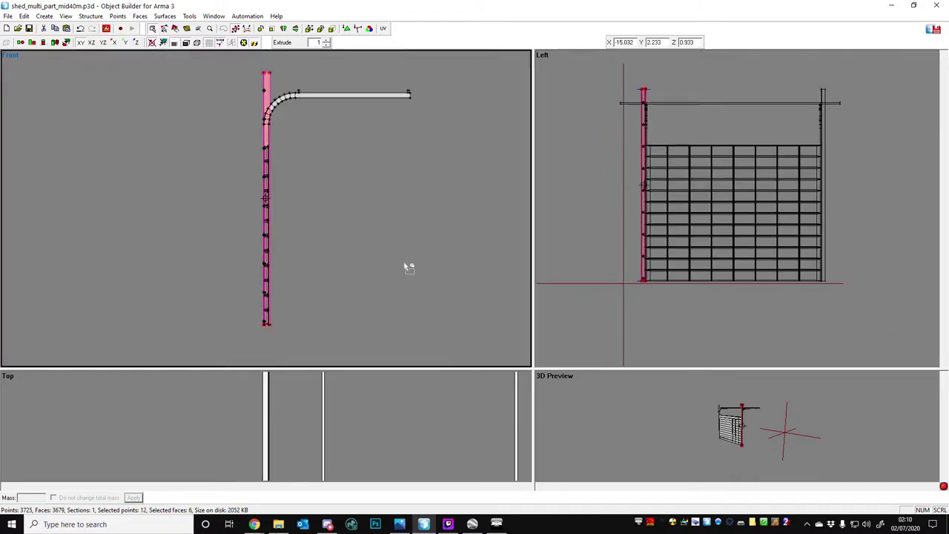
{"action": "scroll", "coordinate": [367, 322], "scroll_direction": "down", "scroll_amount": 1}
{"action": "scroll", "coordinate": [339, 401], "scroll_direction": "up", "scroll_amount": 5}
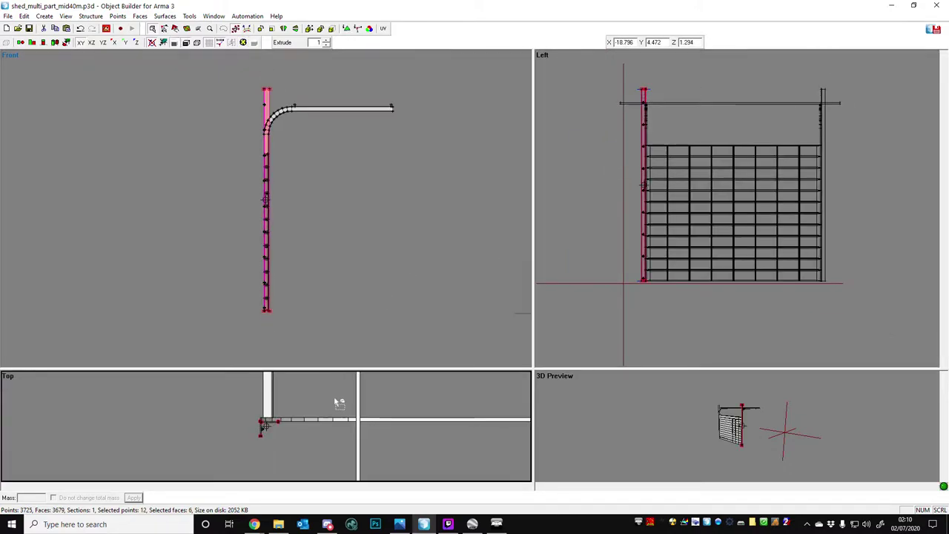
{"action": "left_click_drag", "start_coordinate": [182, 423], "coordinate": [362, 458]}
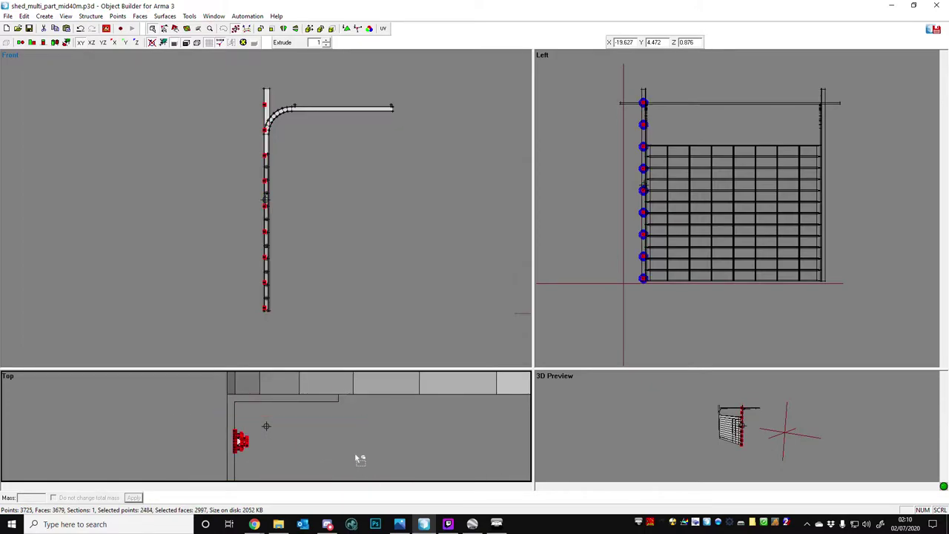
Centre the pin between both door columns, paste a copy of the bolt row, and mirror it in X onto the opposite column.
{"action": "left_click_drag", "start_coordinate": [601, 78], "coordinate": [905, 96]}
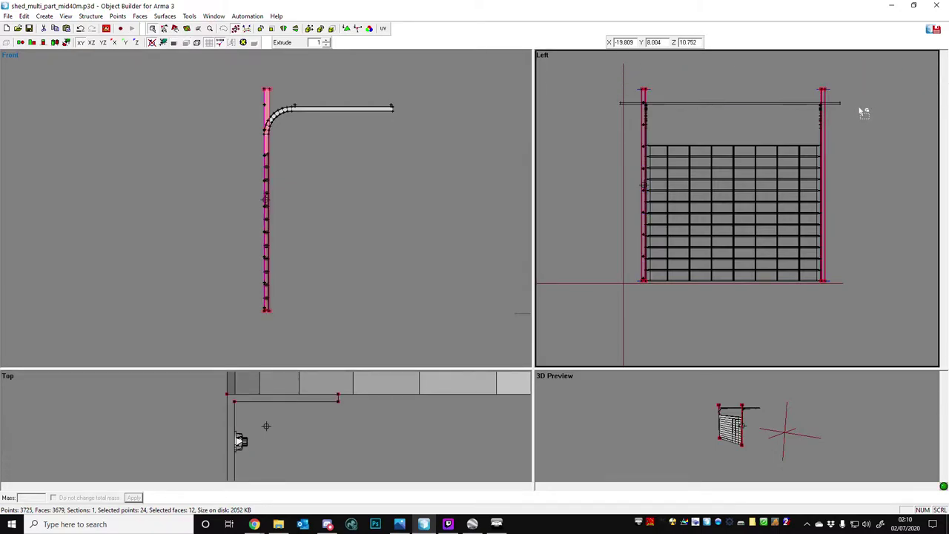
{"action": "left_click", "coordinate": [714, 115]}
{"action": "key", "text": "ctrl+v"}
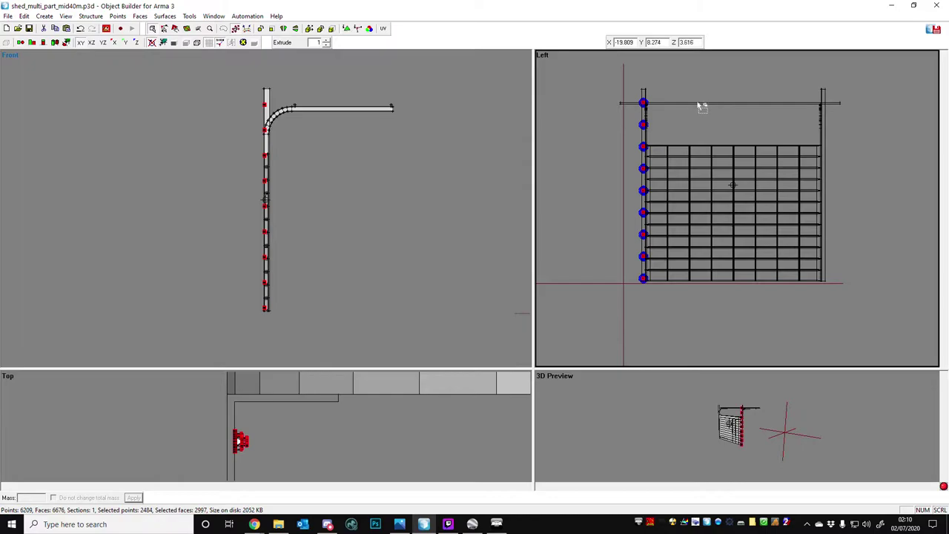
{"action": "left_click", "coordinate": [117, 17]}
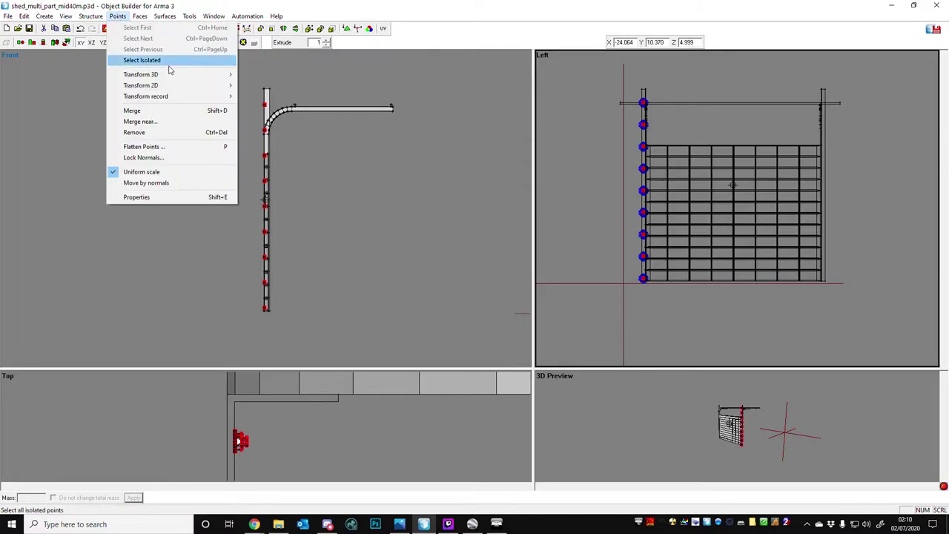
{"action": "mouse_move", "coordinate": [193, 87]}
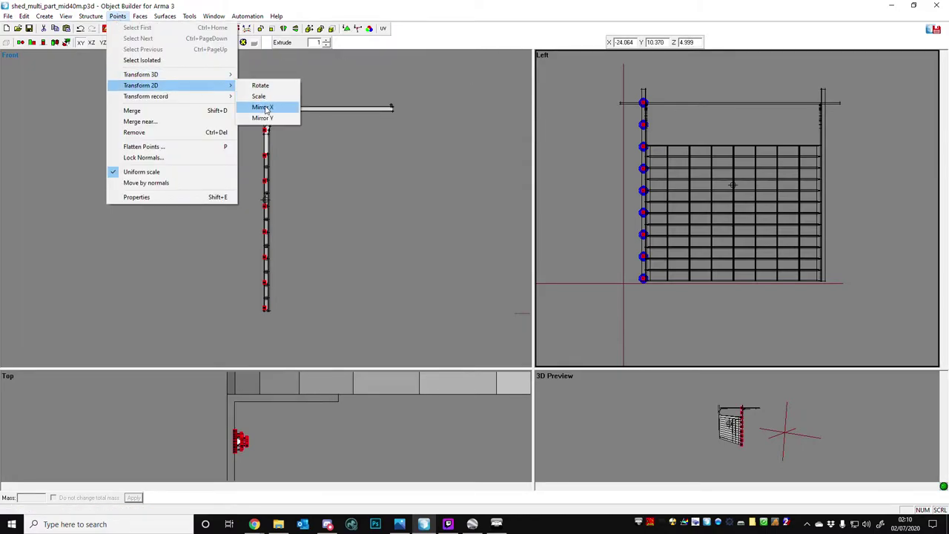
{"action": "left_click", "coordinate": [264, 108]}
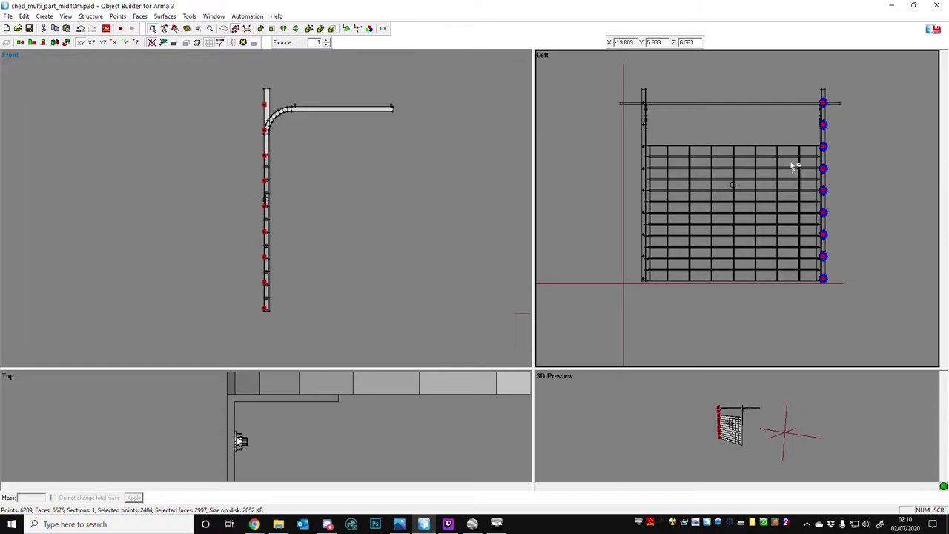
Examine the mirrored bolts up close in the Left view, checking their placement on the column and the geometry of a single bolt.
{"action": "scroll", "coordinate": [862, 187], "scroll_direction": "up", "scroll_amount": 2}
{"action": "scroll", "coordinate": [863, 187], "scroll_direction": "up", "scroll_amount": 2}
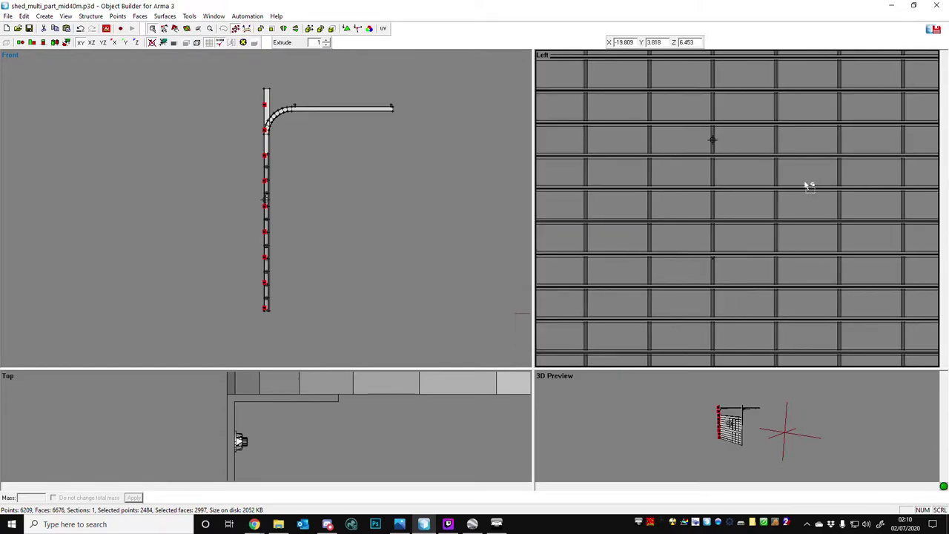
{"action": "middle_click_drag", "start_coordinate": [804, 183], "coordinate": [766, 183]}
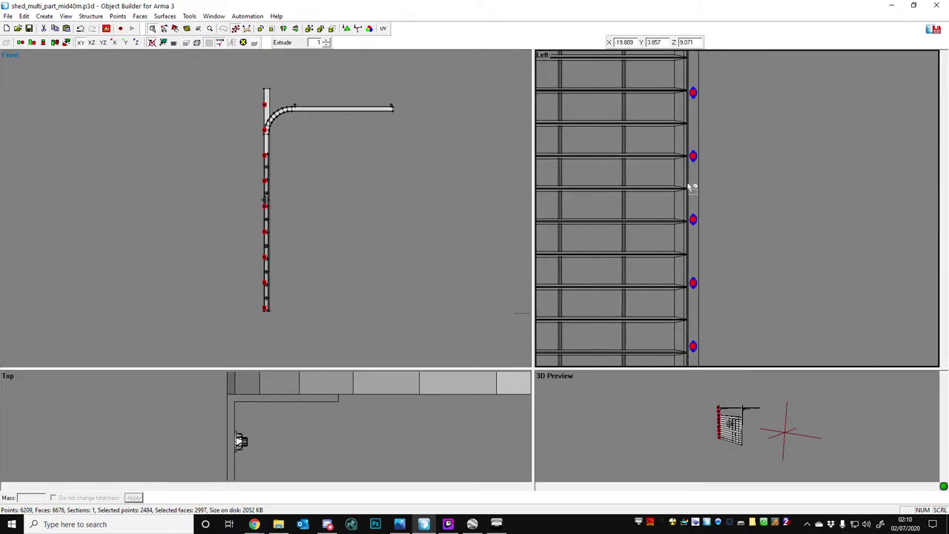
{"action": "scroll", "coordinate": [698, 207], "scroll_direction": "up", "scroll_amount": 2}
{"action": "scroll", "coordinate": [648, 227], "scroll_direction": "up", "scroll_amount": 3}
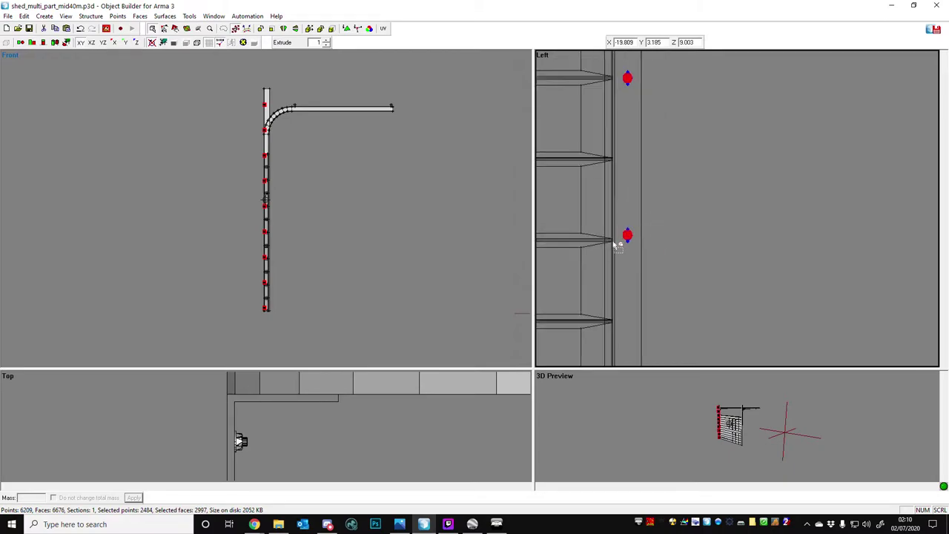
{"action": "scroll", "coordinate": [631, 239], "scroll_direction": "up", "scroll_amount": 4}
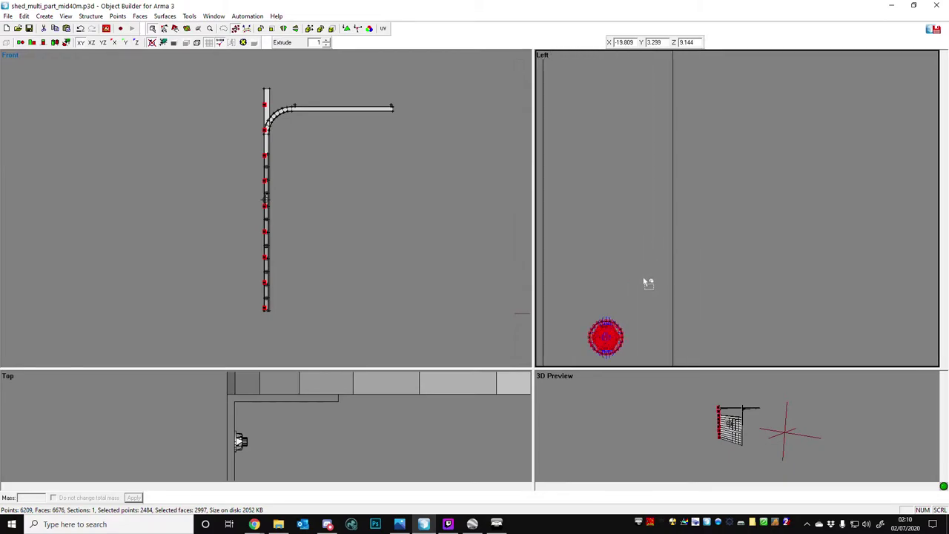
{"action": "scroll", "coordinate": [639, 278], "scroll_direction": "up", "scroll_amount": 2}
{"action": "mouse_move", "coordinate": [637, 277]}
{"action": "middle_mouse_down"}
{"action": "mouse_move", "coordinate": [625, 290]}
{"action": "mouse_move", "coordinate": [632, 279]}
{"action": "middle_mouse_up"}
{"action": "scroll", "coordinate": [634, 282], "scroll_direction": "up", "scroll_amount": 4}
{"action": "key", "text": "Left"}
{"action": "key", "text": "Left"}
{"action": "key", "text": "Left"}
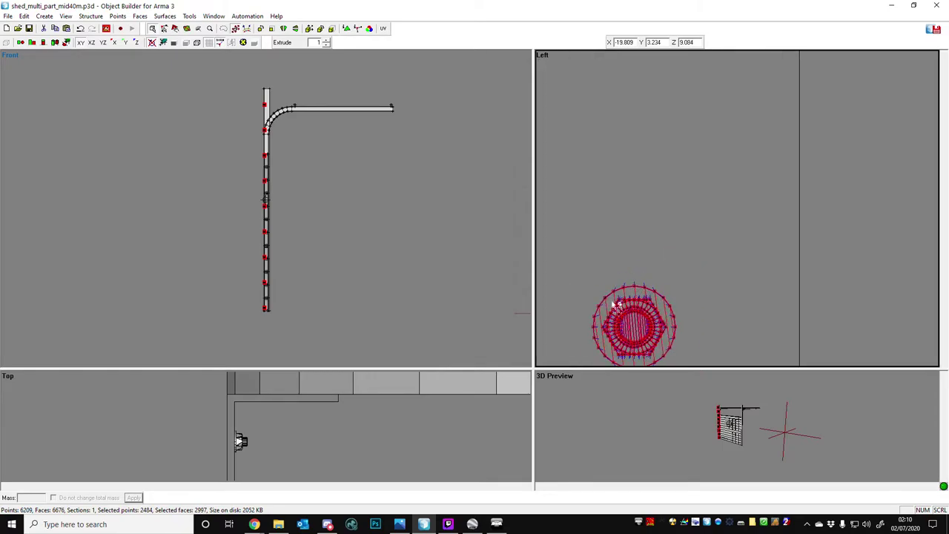
{"action": "key", "text": "Left"}
{"action": "key", "text": "Left"}
{"action": "key", "text": "Left"}
{"action": "key", "text": "Left"}
{"action": "key", "text": "Left"}
{"action": "key", "text": "Left"}
{"action": "key", "text": "Left"}
{"action": "key", "text": "Left"}
{"action": "key", "text": "Left"}
{"action": "key", "text": "Left"}
{"action": "key", "text": "Left"}
{"action": "key", "text": "Down"}
{"action": "key", "text": "Down"}
{"action": "key", "text": "Down"}
{"action": "key", "text": "Down"}
{"action": "key", "text": "Down"}
{"action": "key", "text": "Down"}
{"action": "key", "text": "Down"}
{"action": "scroll", "coordinate": [827, 273], "scroll_direction": "up", "scroll_amount": 2}
{"action": "scroll", "coordinate": [830, 271], "scroll_direction": "up", "scroll_amount": 1}
{"action": "key", "text": "Right"}
{"action": "key", "text": "Right"}
{"action": "key", "text": "Right"}
{"action": "key", "text": "Right"}
{"action": "key", "text": "Right"}
{"action": "key", "text": "Right"}
{"action": "key", "text": "Right"}
{"action": "key", "text": "Right"}
{"action": "key", "text": "Right"}
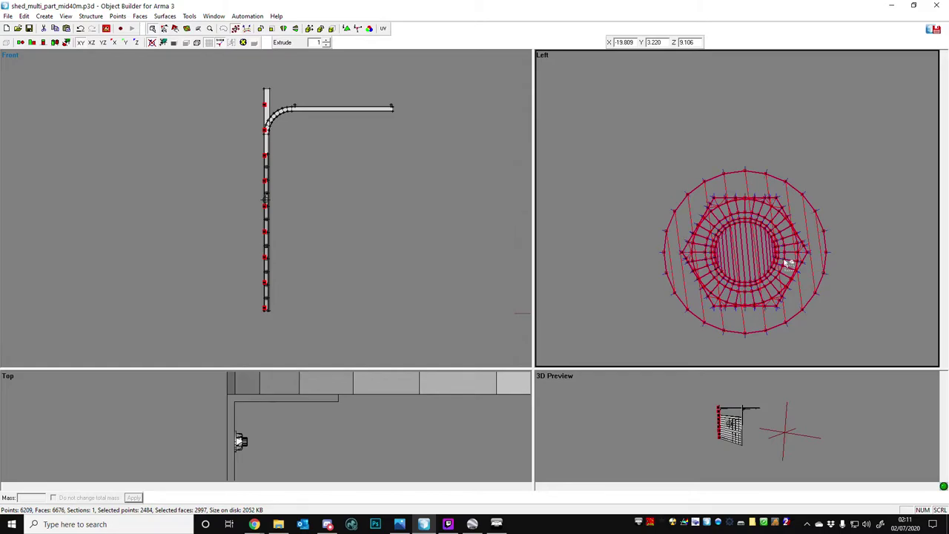
Clear the bolt selection and switch to Model viewer to view the shed door.
{"action": "left_click", "coordinate": [825, 186]}
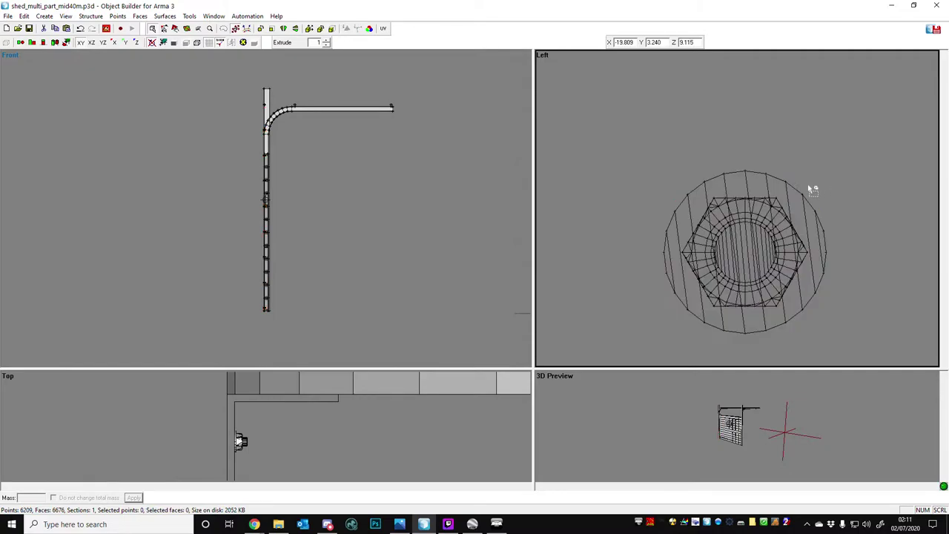
{"action": "left_click", "coordinate": [497, 526]}
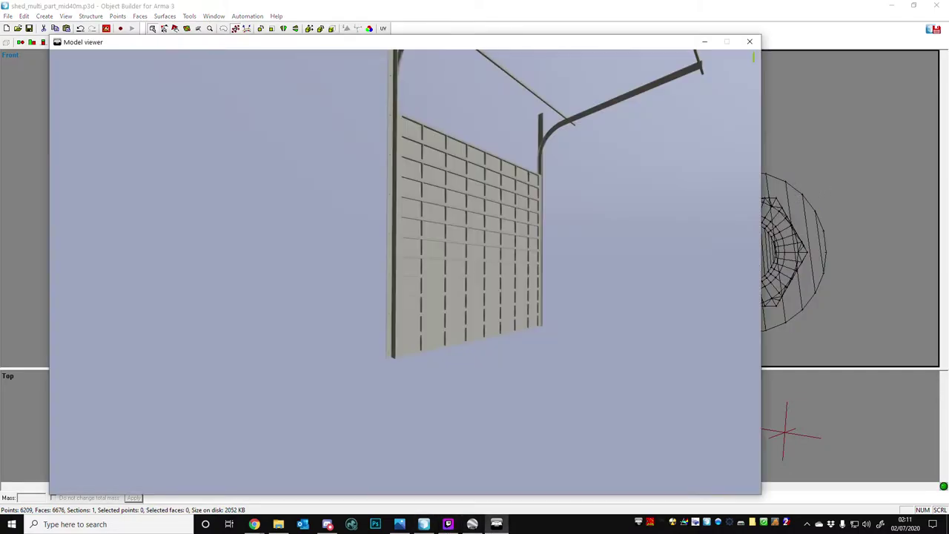
Examine the bolts along the door column up close in Model viewer, checking their spacing and fit beside the panels.
{"action": "scroll", "coordinate": [405, 271], "scroll_direction": "up", "scroll_amount": 5}
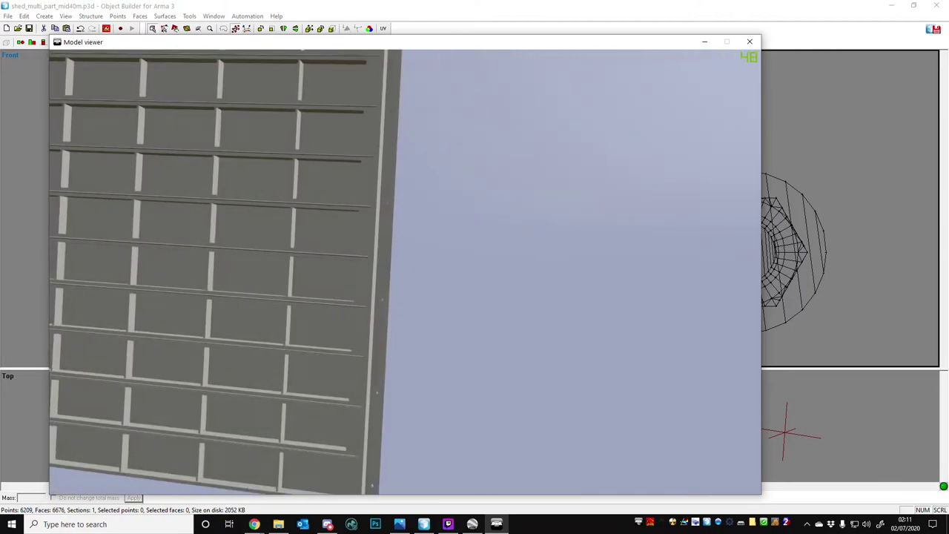
{"action": "left_click_drag", "start_coordinate": [405, 271], "coordinate": [460, 273]}
{"action": "scroll", "coordinate": [405, 271], "scroll_direction": "up", "scroll_amount": 6}
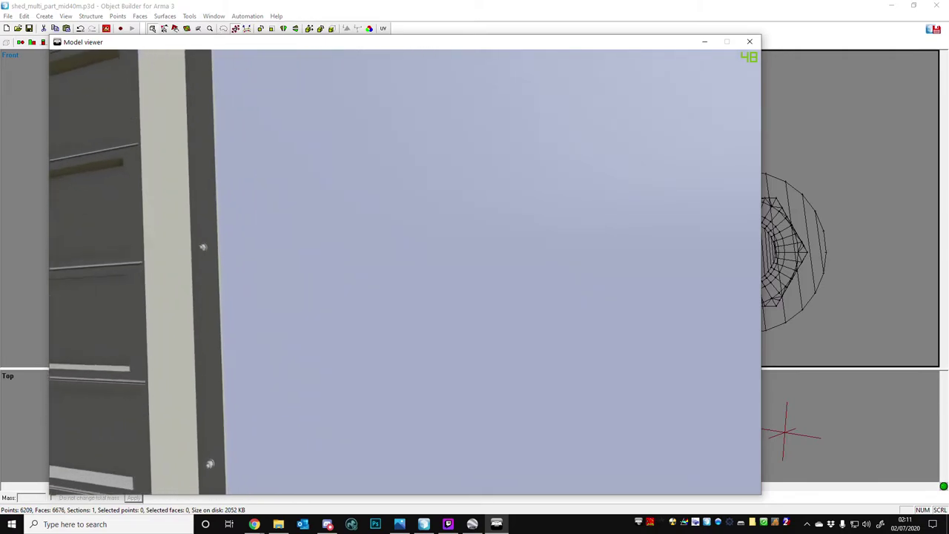
{"action": "scroll", "coordinate": [405, 272], "scroll_direction": "up", "scroll_amount": 2}
{"action": "scroll", "coordinate": [405, 271], "scroll_direction": "down", "scroll_amount": 10}
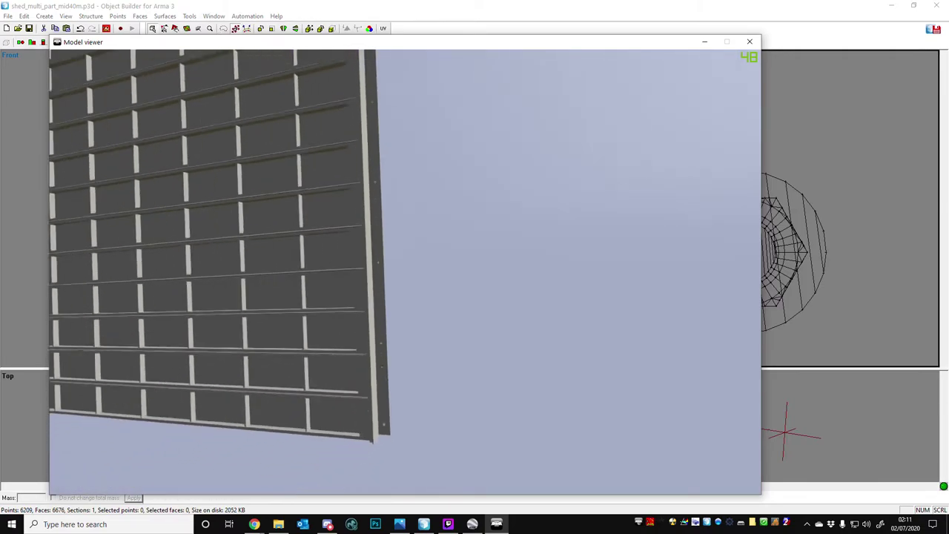
{"action": "scroll", "coordinate": [405, 272], "scroll_direction": "down", "scroll_amount": 3}
{"action": "scroll", "coordinate": [405, 271], "scroll_direction": "down", "scroll_amount": 3}
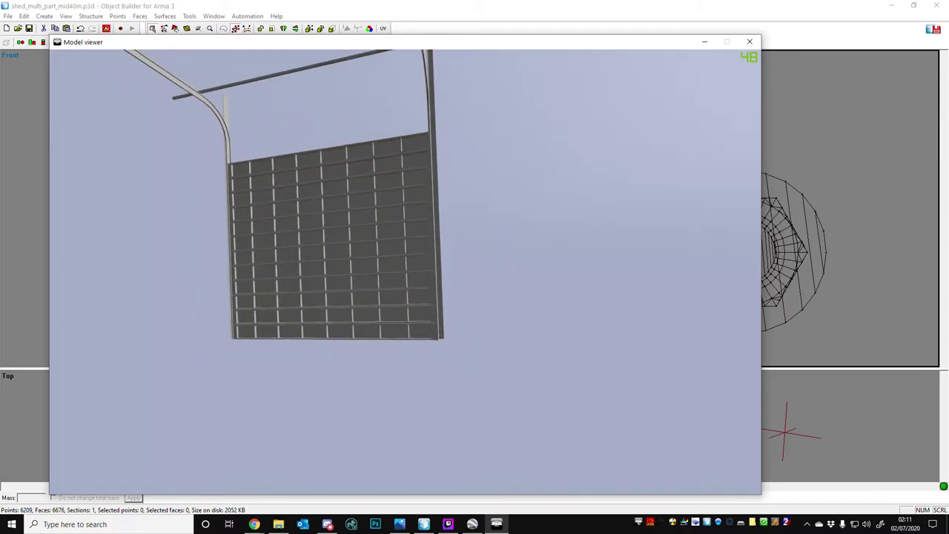
{"action": "scroll", "coordinate": [405, 271], "scroll_direction": "up", "scroll_amount": 3}
{"action": "scroll", "coordinate": [405, 272], "scroll_direction": "up", "scroll_amount": 1}
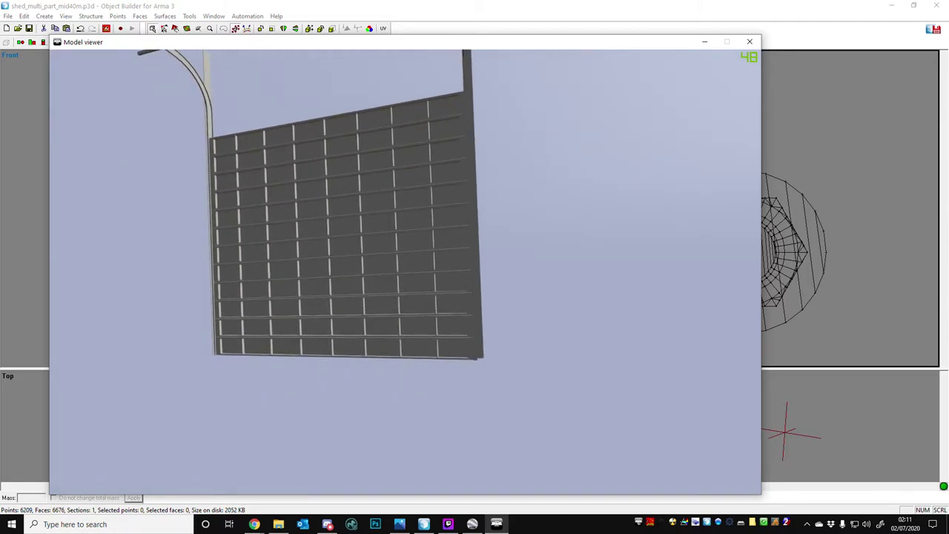
Activate the door_panel_source animation and run the door open to 0.955, closed, and fully open again to check the panel movement.
{"action": "right_click_drag", "start_coordinate": [405, 272], "coordinate": [449, 338]}
{"action": "key", "text": "Up"}
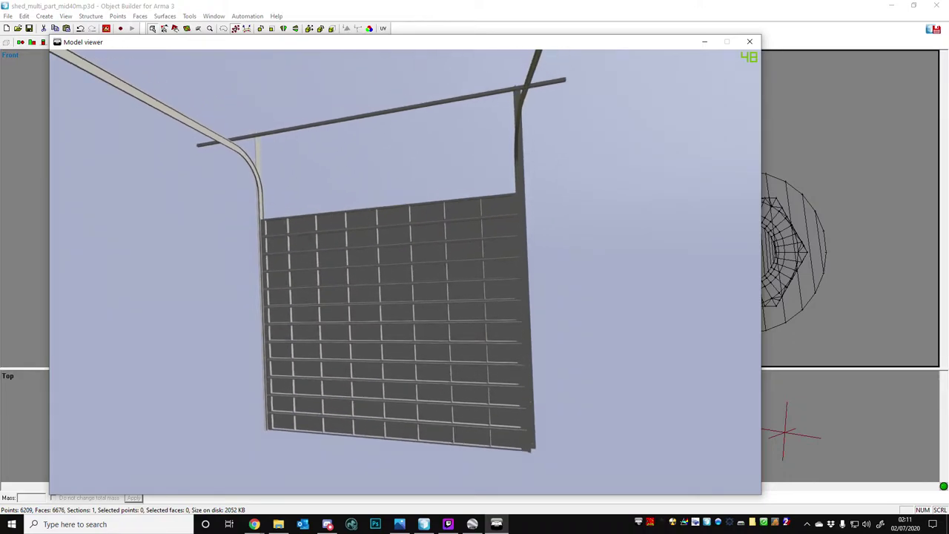
{"action": "key", "text": "bracketright"}
{"action": "scroll", "coordinate": [405, 271], "scroll_direction": "up", "scroll_amount": 15}
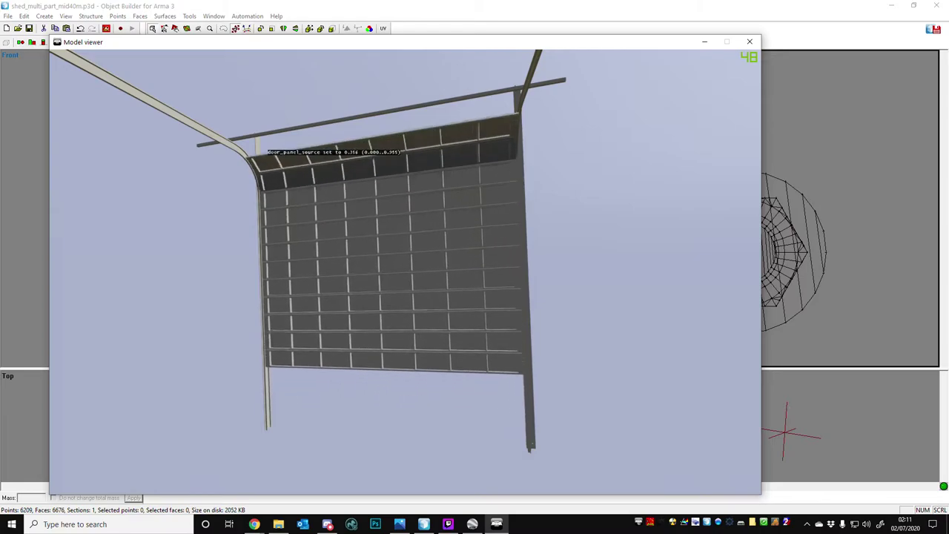
{"action": "scroll", "coordinate": [400, 245], "scroll_direction": "up", "scroll_amount": 3}
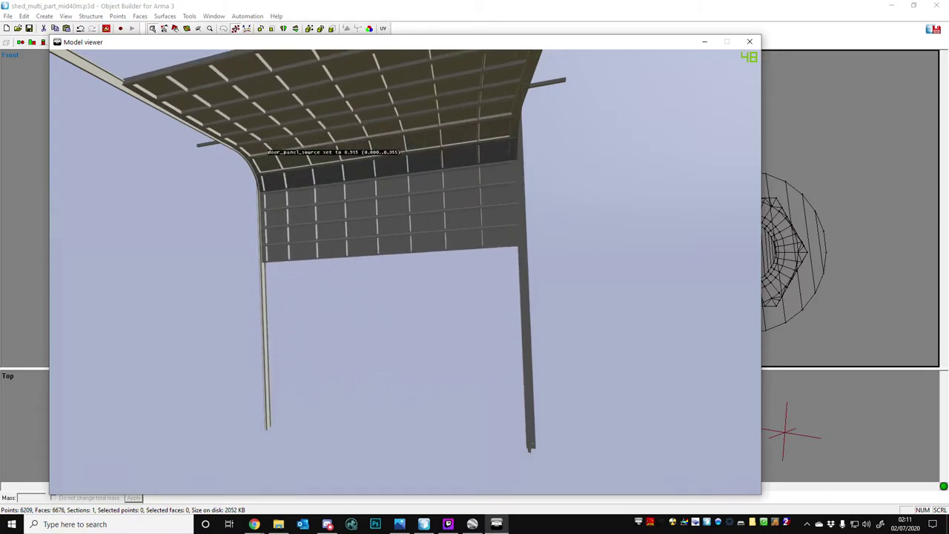
{"action": "scroll", "coordinate": [401, 244], "scroll_direction": "down", "scroll_amount": 16}
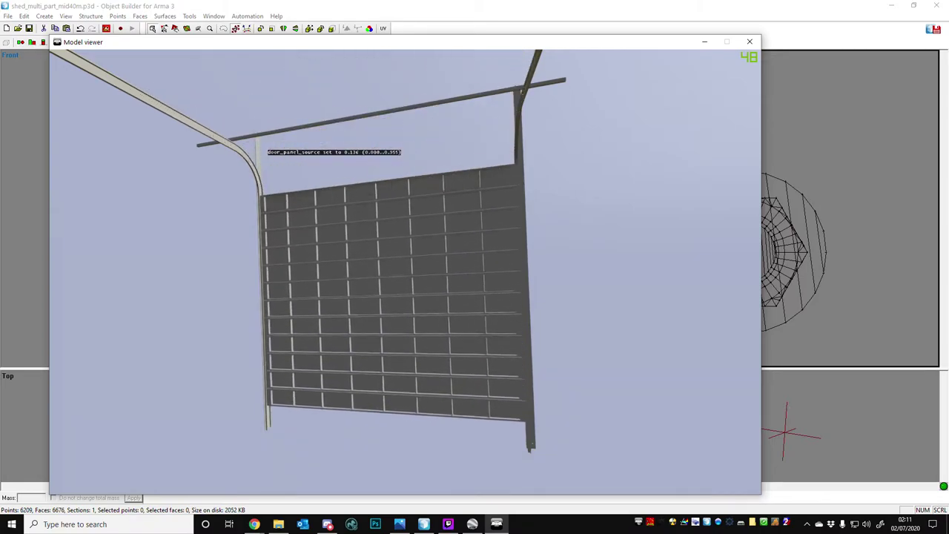
{"action": "scroll", "coordinate": [401, 245], "scroll_direction": "down", "scroll_amount": 3}
{"action": "scroll", "coordinate": [400, 245], "scroll_direction": "up", "scroll_amount": 18}
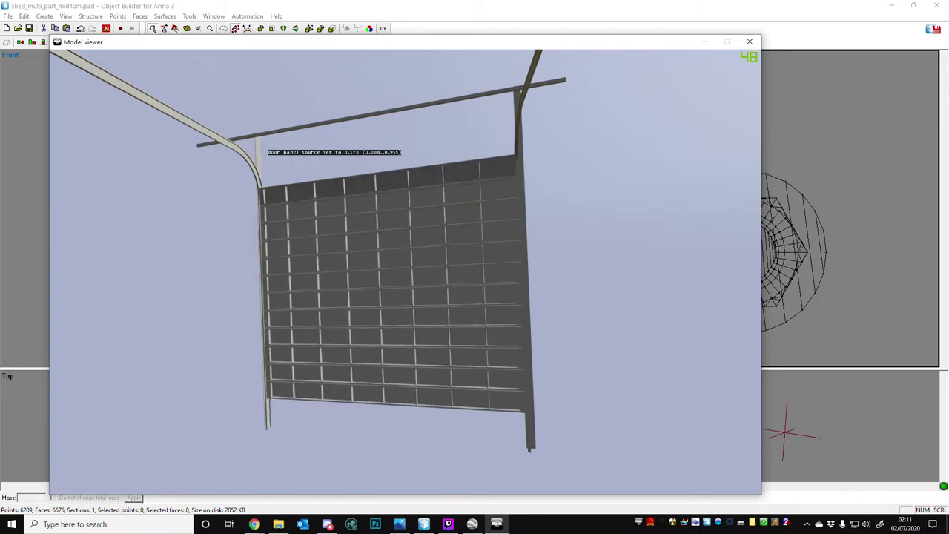
{"action": "scroll", "coordinate": [401, 245], "scroll_direction": "up", "scroll_amount": 1}
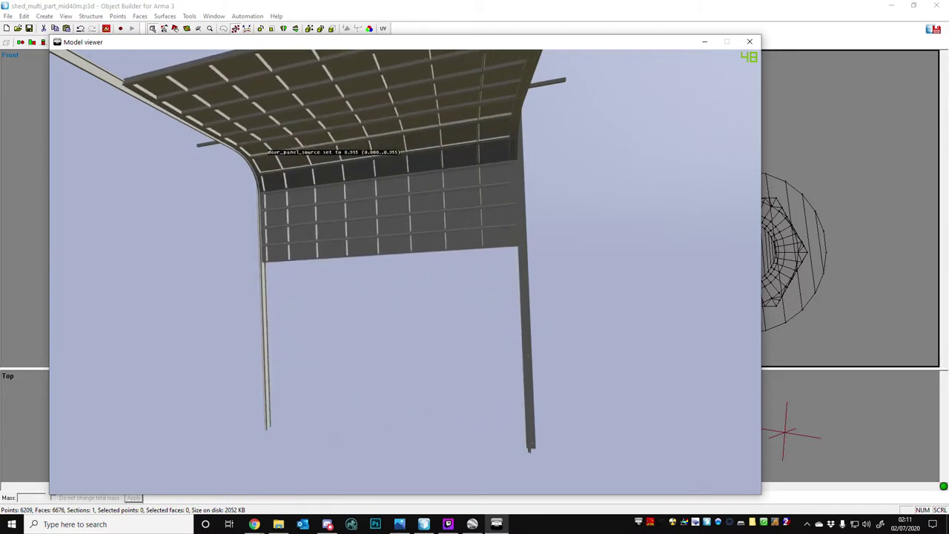
Replay door_panel_source from a wider view, checking how the panels follow the curved rails while closing, reopening and closing.
{"action": "right_click_drag", "start_coordinate": [405, 272], "coordinate": [406, 305]}
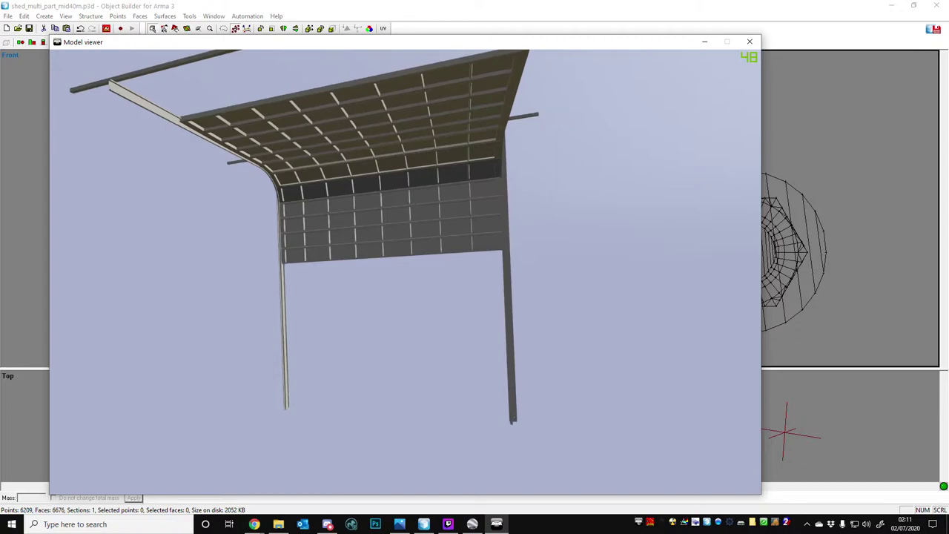
{"action": "scroll", "coordinate": [406, 272], "scroll_direction": "down", "scroll_amount": 19}
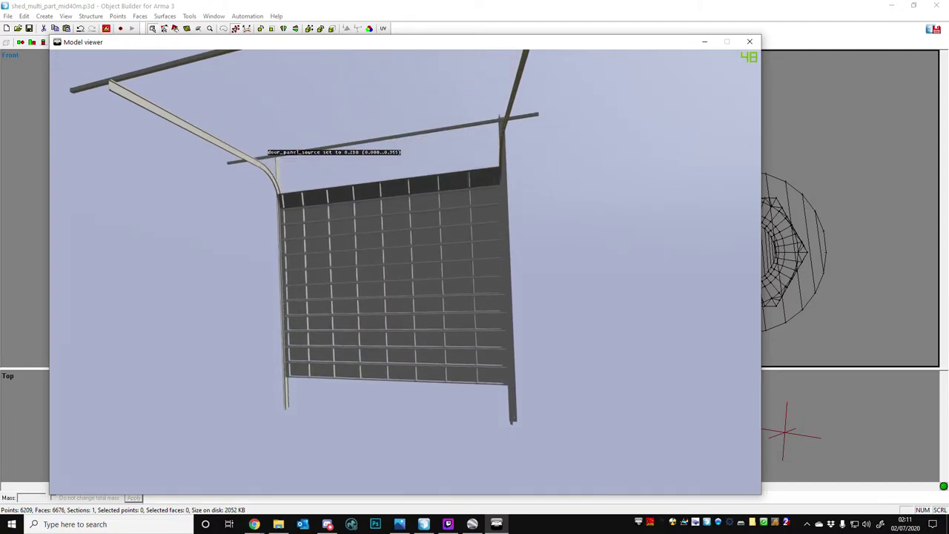
{"action": "scroll", "coordinate": [406, 272], "scroll_direction": "up", "scroll_amount": 19}
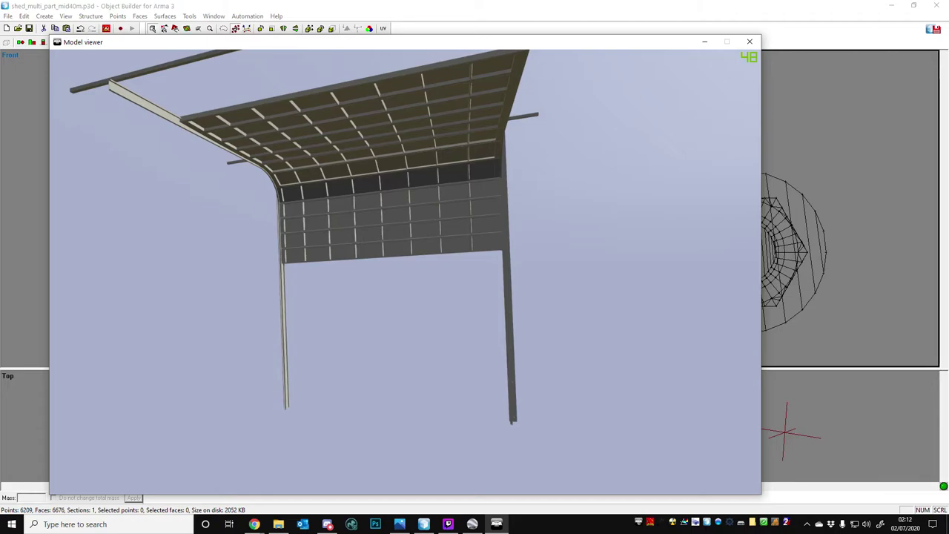
{"action": "scroll", "coordinate": [401, 223], "scroll_direction": "down", "scroll_amount": 9}
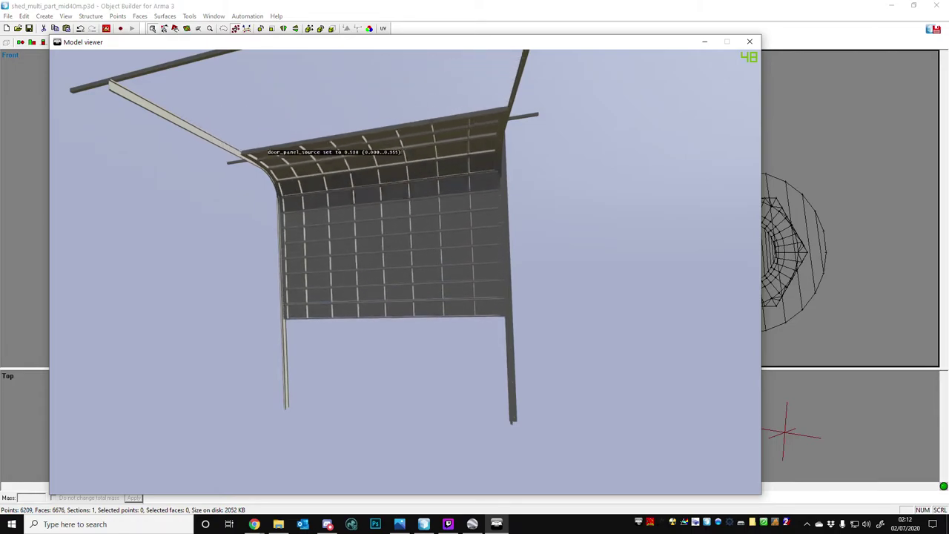
{"action": "scroll", "coordinate": [398, 260], "scroll_direction": "down", "scroll_amount": 10}
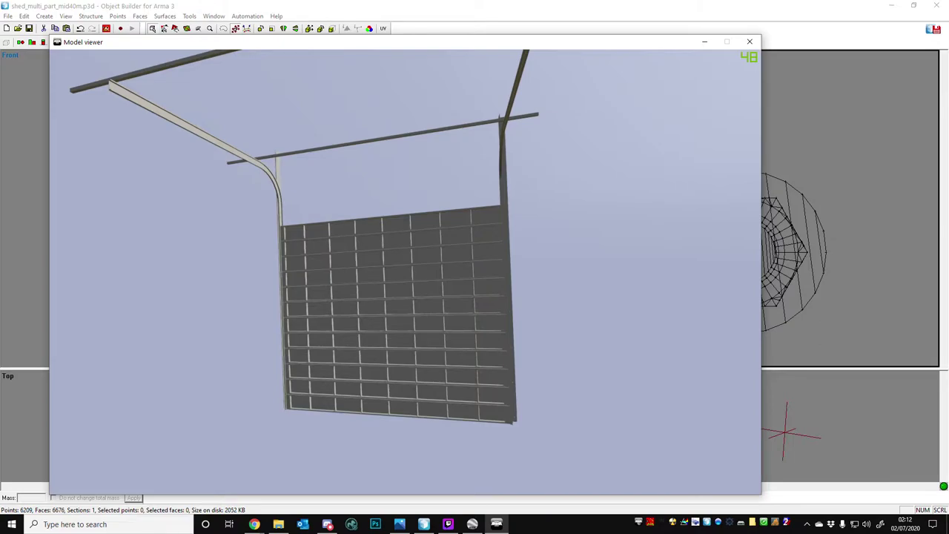
Inspect the closed door's panel ribs and side rail up close, viewing the door from both sides.
{"action": "scroll", "coordinate": [406, 272], "scroll_direction": "up", "scroll_amount": 6}
{"action": "scroll", "coordinate": [406, 272], "scroll_direction": "down", "scroll_amount": 3}
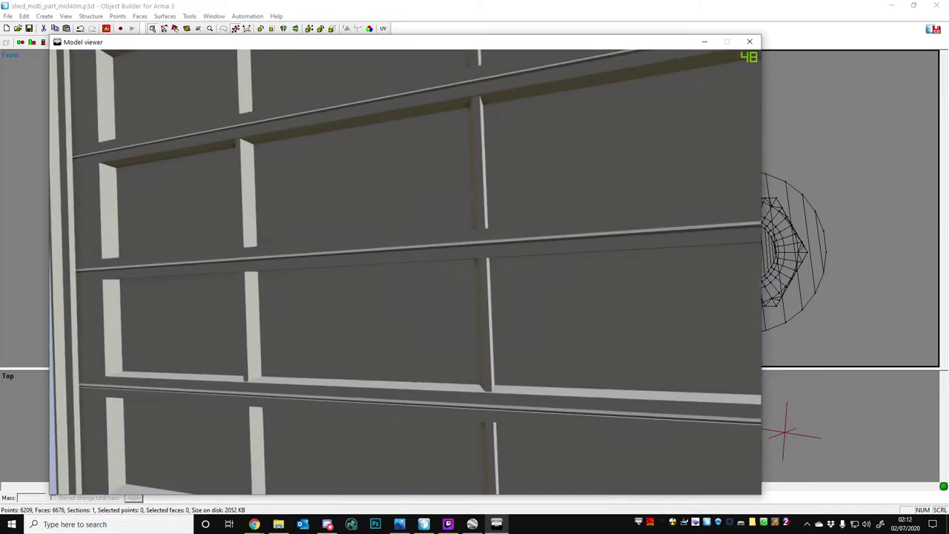
{"action": "scroll", "coordinate": [406, 271], "scroll_direction": "down", "scroll_amount": 3}
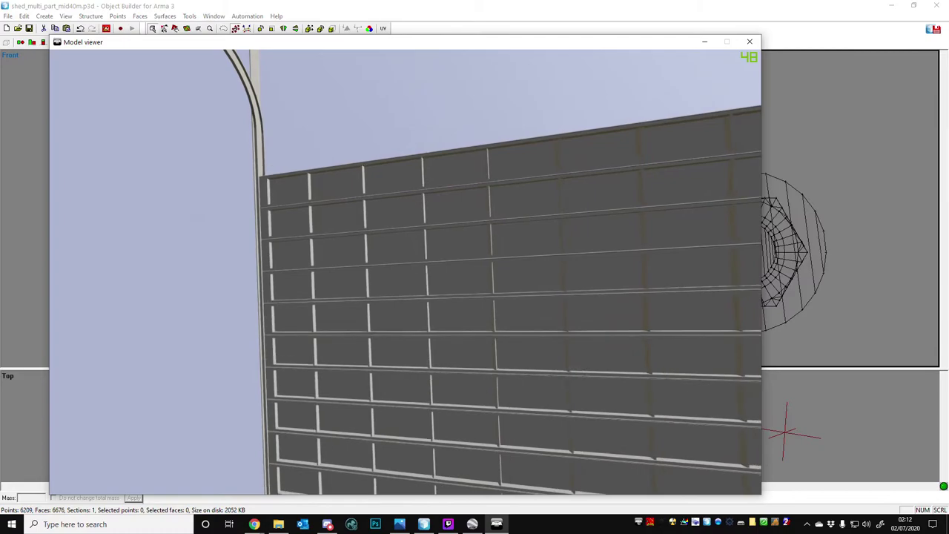
{"action": "left_click_drag", "start_coordinate": [406, 271], "coordinate": [306, 272]}
{"action": "scroll", "coordinate": [406, 271], "scroll_direction": "up", "scroll_amount": 4}
{"action": "scroll", "coordinate": [405, 271], "scroll_direction": "down", "scroll_amount": 10}
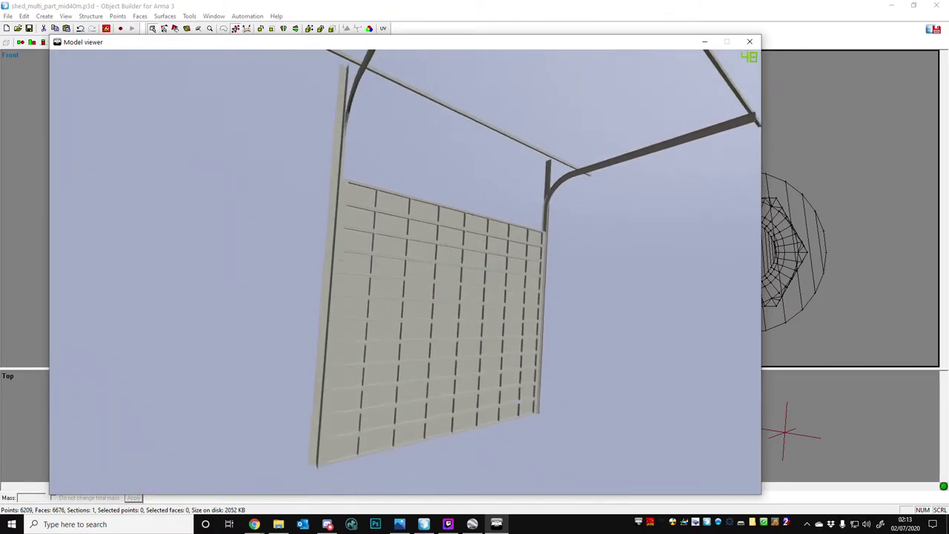
Open the door fully with door_panel_source and examine the raised panels along the overhead rails from the side.
{"action": "scroll", "coordinate": [406, 272], "scroll_direction": "up", "scroll_amount": 12}
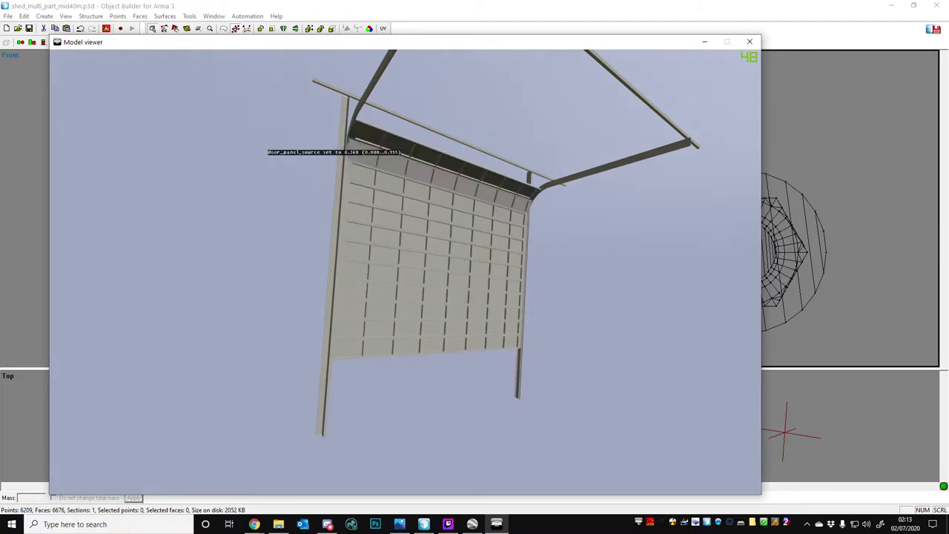
{"action": "scroll", "coordinate": [405, 267], "scroll_direction": "up", "scroll_amount": 3}
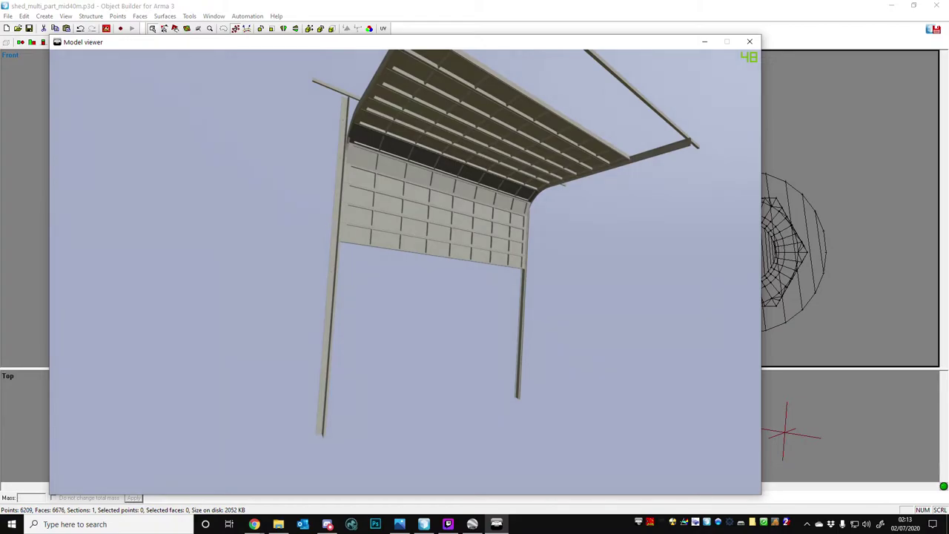
{"action": "scroll", "coordinate": [405, 267], "scroll_direction": "up", "scroll_amount": 2}
{"action": "left_click_drag", "start_coordinate": [405, 267], "coordinate": [469, 261]}
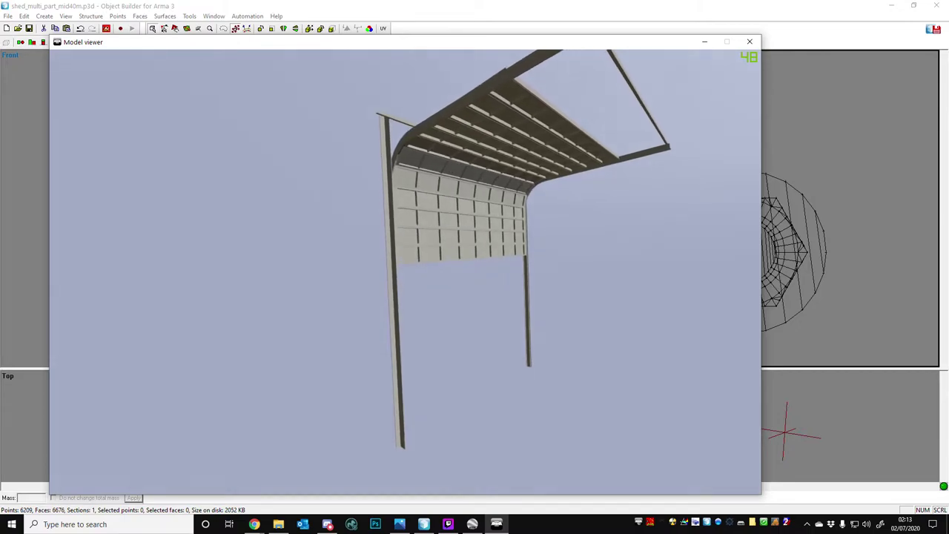
Examine a single bolt on the door column up close, checking its washer, nut and seating against the column face.
{"action": "scroll", "coordinate": [405, 267], "scroll_direction": "down", "scroll_amount": 3}
{"action": "left_click_drag", "start_coordinate": [405, 267], "coordinate": [371, 267]}
{"action": "right_click_drag", "start_coordinate": [405, 268], "coordinate": [405, 141]}
{"action": "left_click_drag", "start_coordinate": [405, 267], "coordinate": [436, 340]}
{"action": "right_click_drag", "start_coordinate": [436, 340], "coordinate": [437, 315]}
{"action": "key", "text": "Up"}
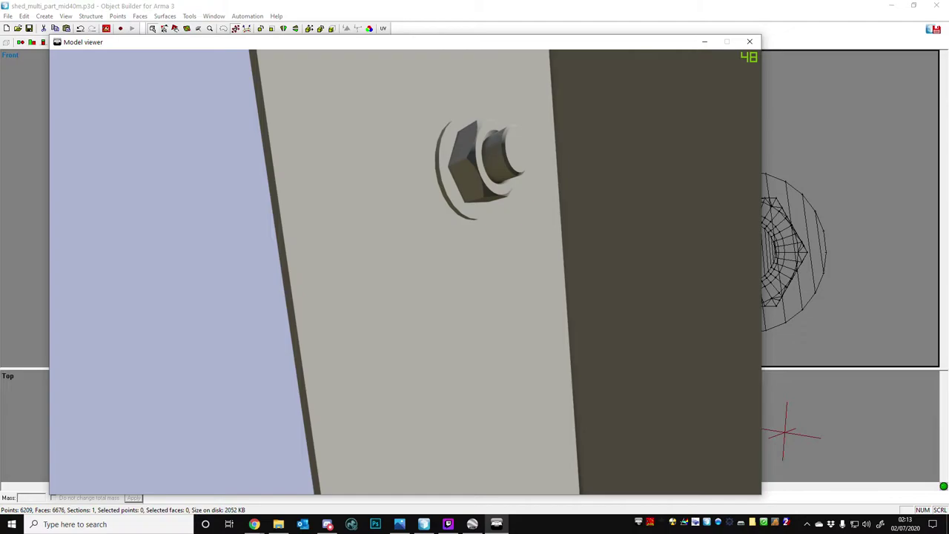
{"action": "scroll", "coordinate": [406, 272], "scroll_direction": "down", "scroll_amount": 5}
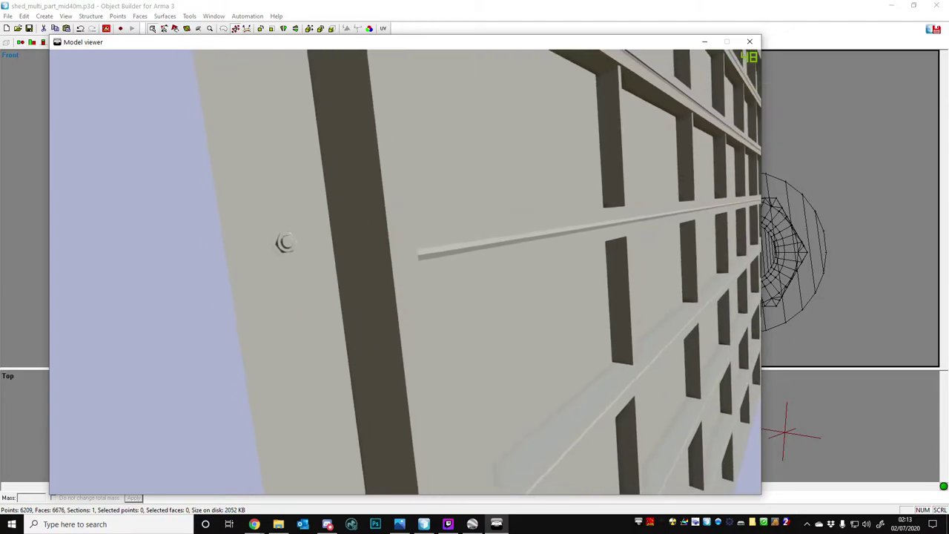
{"action": "scroll", "coordinate": [405, 272], "scroll_direction": "up", "scroll_amount": 2}
{"action": "scroll", "coordinate": [406, 273], "scroll_direction": "up", "scroll_amount": 3}
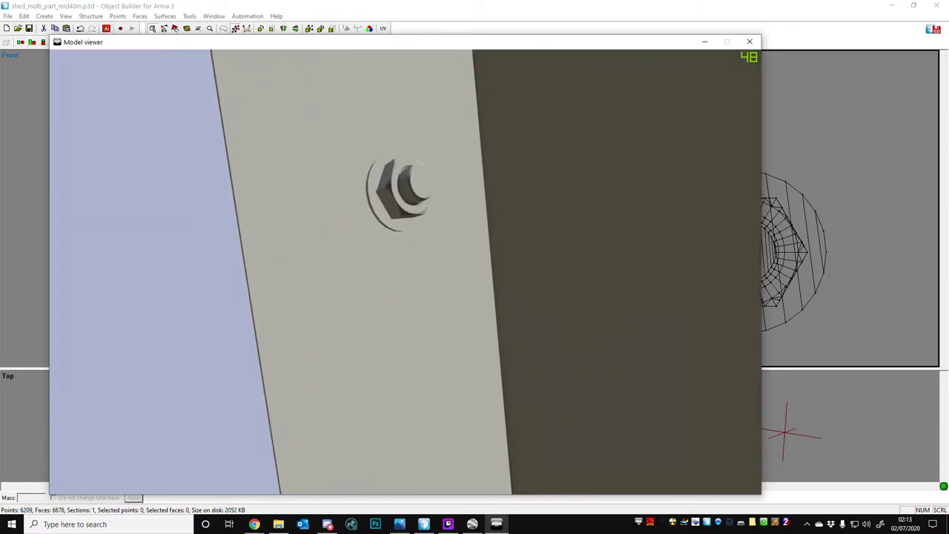
{"action": "scroll", "coordinate": [406, 273], "scroll_direction": "down", "scroll_amount": 1}
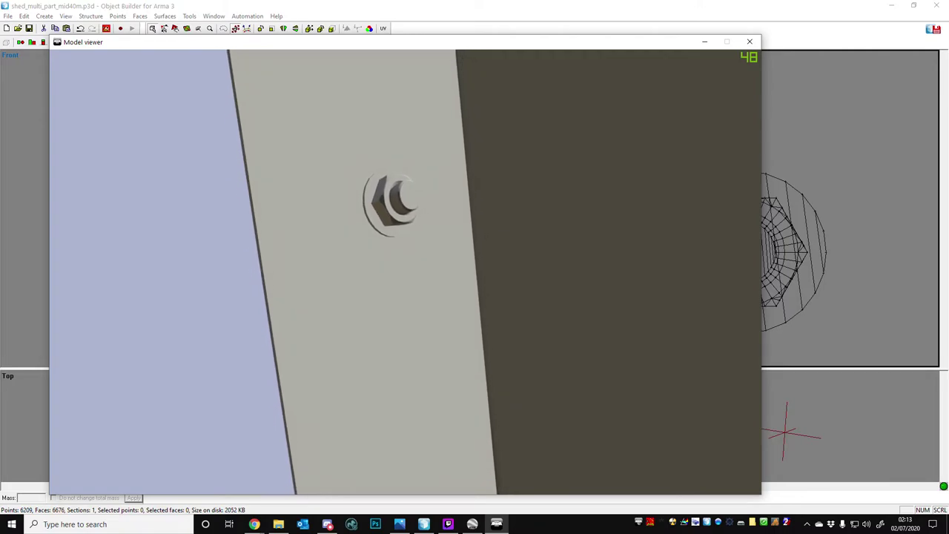
{"action": "scroll", "coordinate": [406, 272], "scroll_direction": "down", "scroll_amount": 1}
{"action": "key", "text": "Right"}
{"action": "scroll", "coordinate": [406, 272], "scroll_direction": "down", "scroll_amount": 1}
{"action": "scroll", "coordinate": [405, 273], "scroll_direction": "up", "scroll_amount": 1}
{"action": "scroll", "coordinate": [406, 272], "scroll_direction": "down", "scroll_amount": 1}
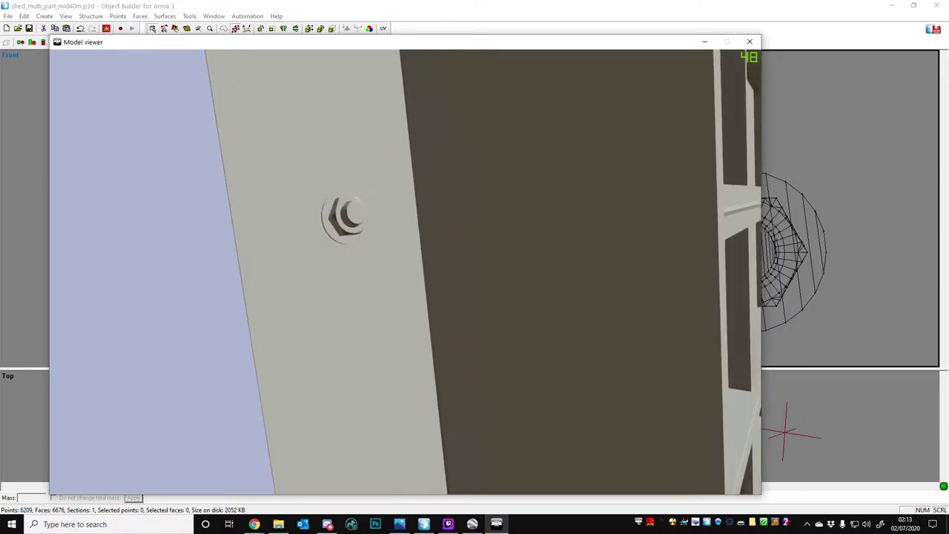
Review the column's whole bolt row together with the raised door panels from farther away.
{"action": "scroll", "coordinate": [406, 272], "scroll_direction": "down", "scroll_amount": 3}
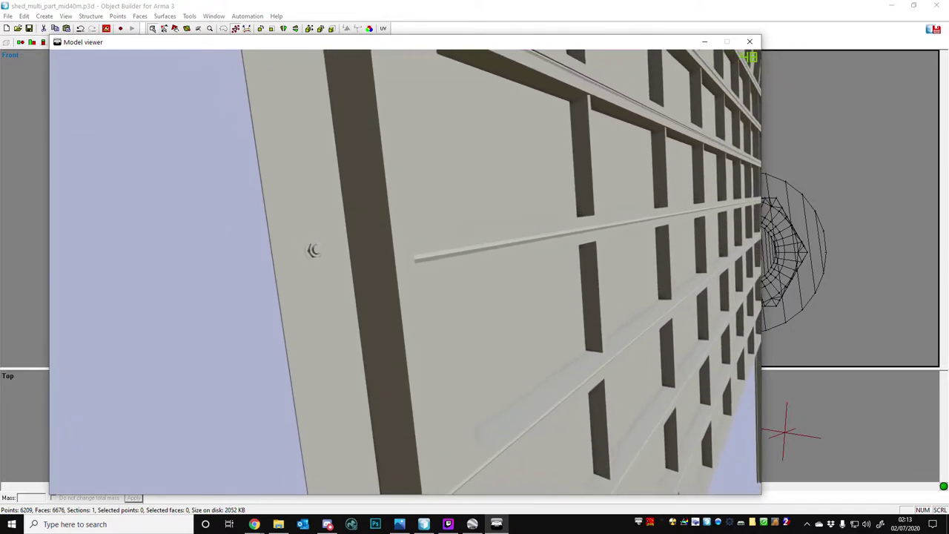
{"action": "scroll", "coordinate": [406, 272], "scroll_direction": "down", "scroll_amount": 3}
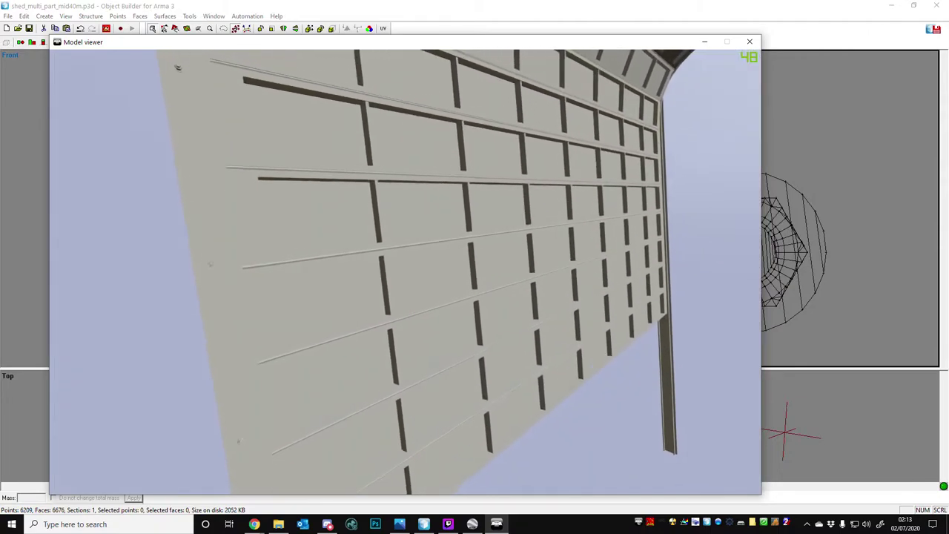
{"action": "scroll", "coordinate": [405, 272], "scroll_direction": "down", "scroll_amount": 2}
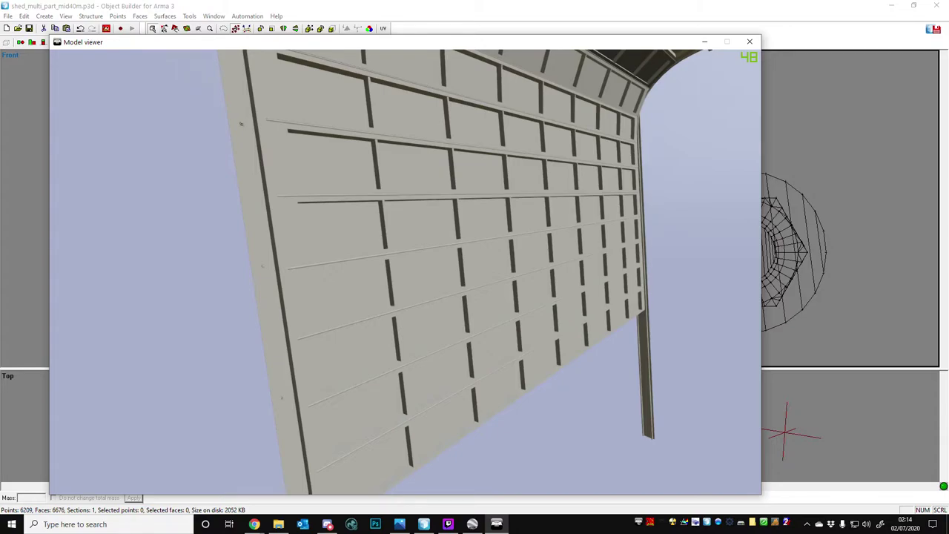
{"action": "mouse_move", "coordinate": [406, 273]}
{"action": "left_mouse_down"}
{"action": "mouse_move", "coordinate": [274, 291]}
{"action": "mouse_move", "coordinate": [624, 269]}
{"action": "mouse_move", "coordinate": [620, 282]}
{"action": "mouse_move", "coordinate": [705, 321]}
{"action": "mouse_move", "coordinate": [586, 260]}
{"action": "mouse_move", "coordinate": [464, 250]}
{"action": "mouse_move", "coordinate": [360, 276]}
{"action": "left_mouse_up"}
{"action": "scroll", "coordinate": [405, 272], "scroll_direction": "down", "scroll_amount": 4}
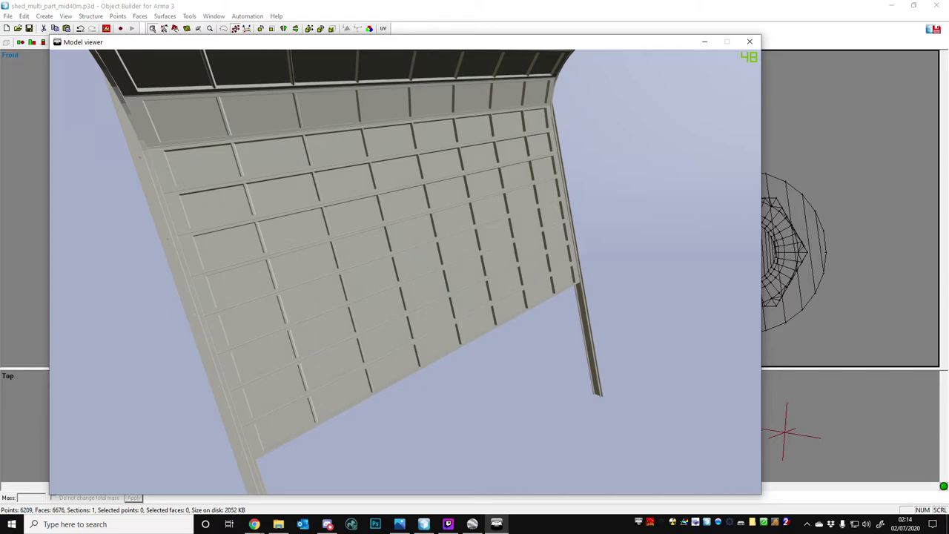
Switch to Object Builder and select the third door panel from the bottom, framing it in the Left view.
{"action": "key", "text": "alt+Tab"}
{"action": "left_click", "coordinate": [394, 241]}
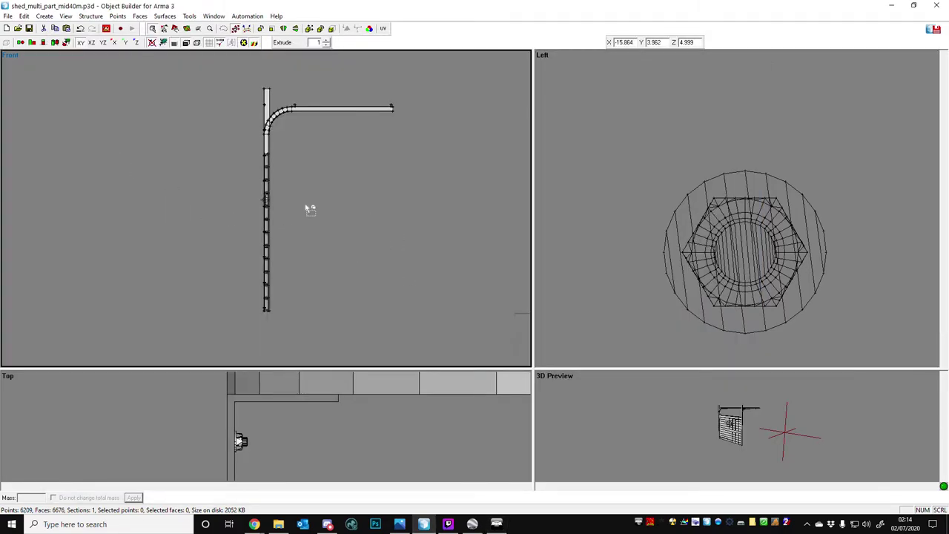
{"action": "scroll", "coordinate": [612, 186], "scroll_direction": "down", "scroll_amount": 10}
{"action": "scroll", "coordinate": [622, 173], "scroll_direction": "down", "scroll_amount": 6}
{"action": "scroll", "coordinate": [708, 308], "scroll_direction": "up", "scroll_amount": 2}
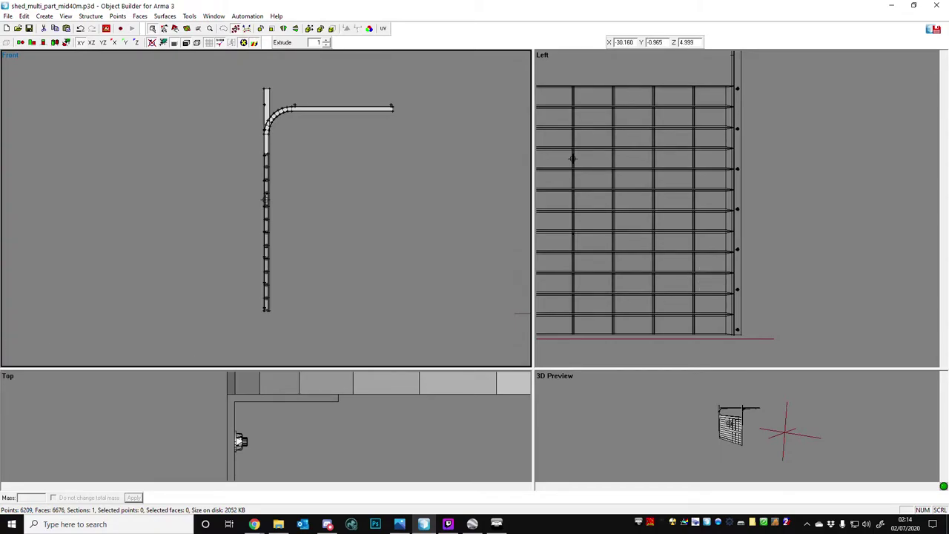
{"action": "key", "text": "shift+n"}
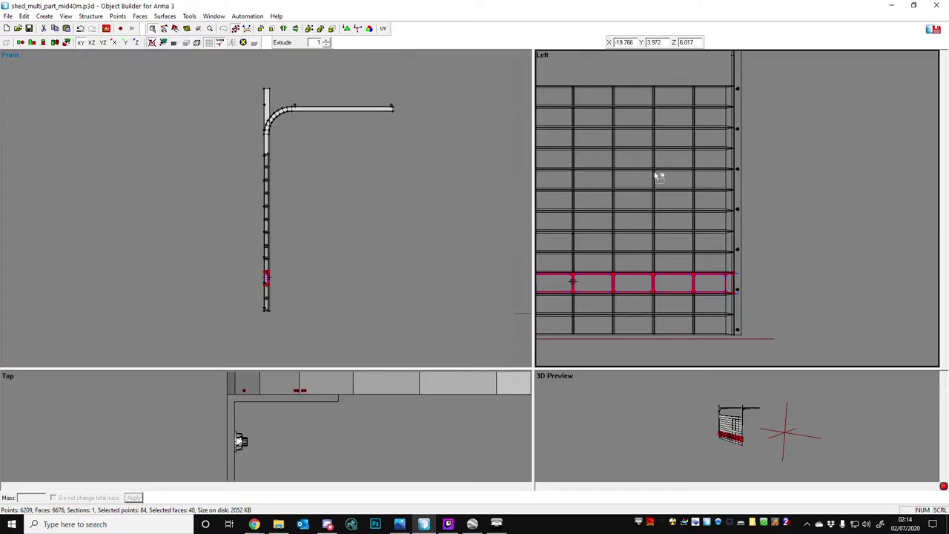
{"action": "scroll", "coordinate": [659, 175], "scroll_direction": "up", "scroll_amount": 1}
{"action": "scroll", "coordinate": [678, 167], "scroll_direction": "up", "scroll_amount": 1}
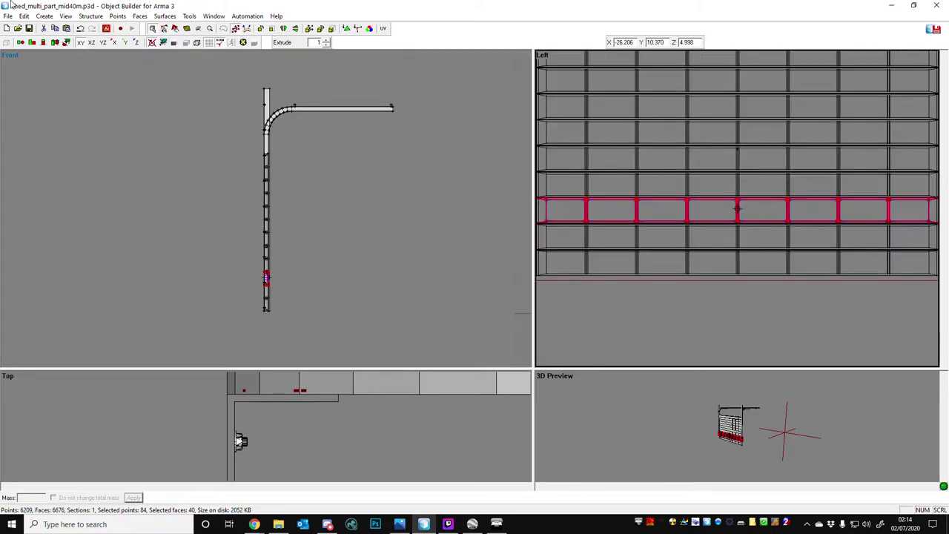
Isolate the third door panel from the bottom against the yellow reference wireframe and enlarge the Left view to frame it.
{"action": "left_click", "coordinate": [8, 16]}
{"action": "left_click", "coordinate": [53, 77]}
{"action": "key", "text": "ctrl+a"}
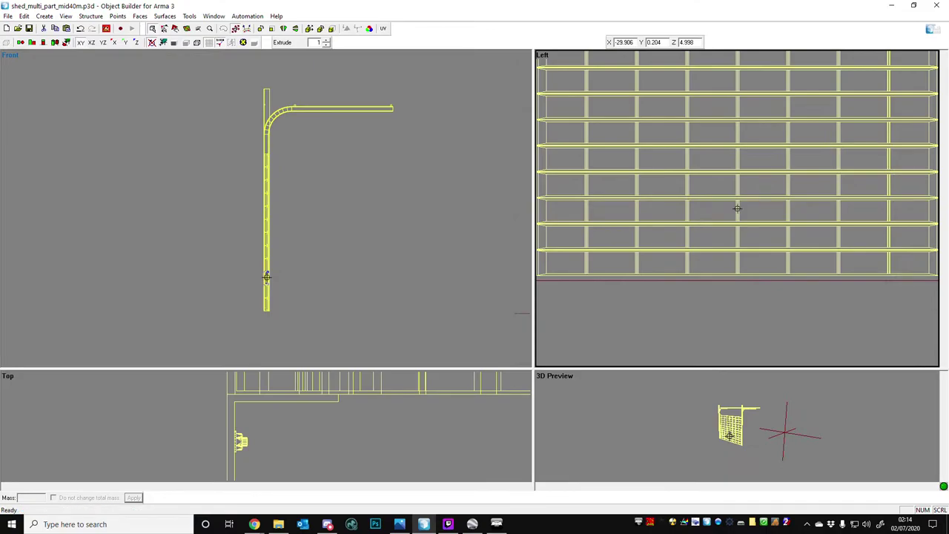
{"action": "left_click", "coordinate": [737, 209]}
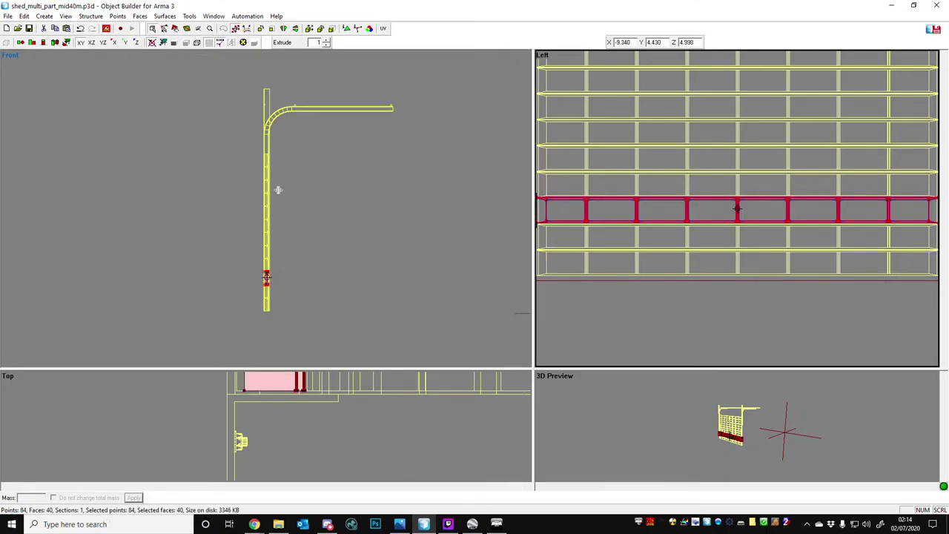
{"action": "left_click_drag", "start_coordinate": [278, 190], "coordinate": [135, 163]}
{"action": "scroll", "coordinate": [472, 157], "scroll_direction": "up", "scroll_amount": 2}
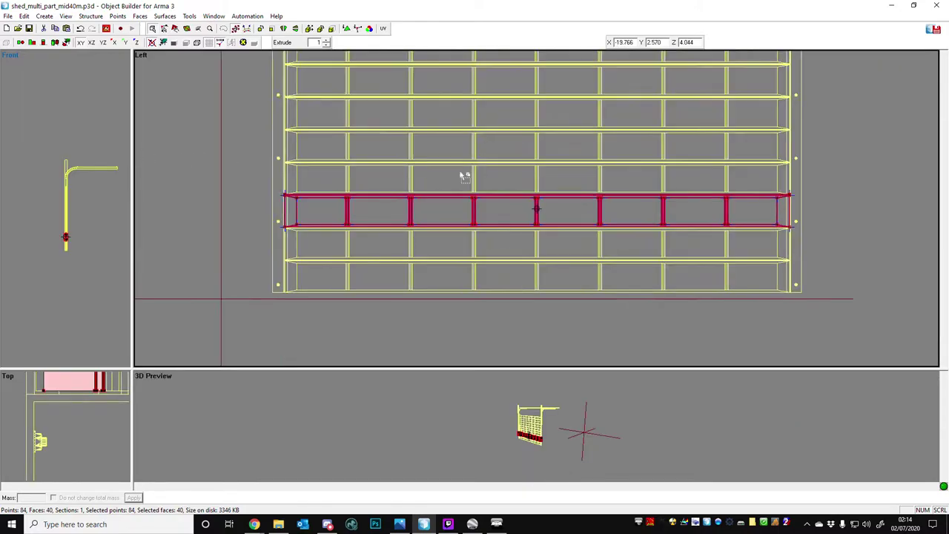
{"action": "scroll", "coordinate": [473, 159], "scroll_direction": "up", "scroll_amount": 1}
Switch to Chrome and browse the warehouse doors image results, opening the picture of yellow roller doors for reference.
{"action": "mouse_move", "coordinate": [254, 524]}
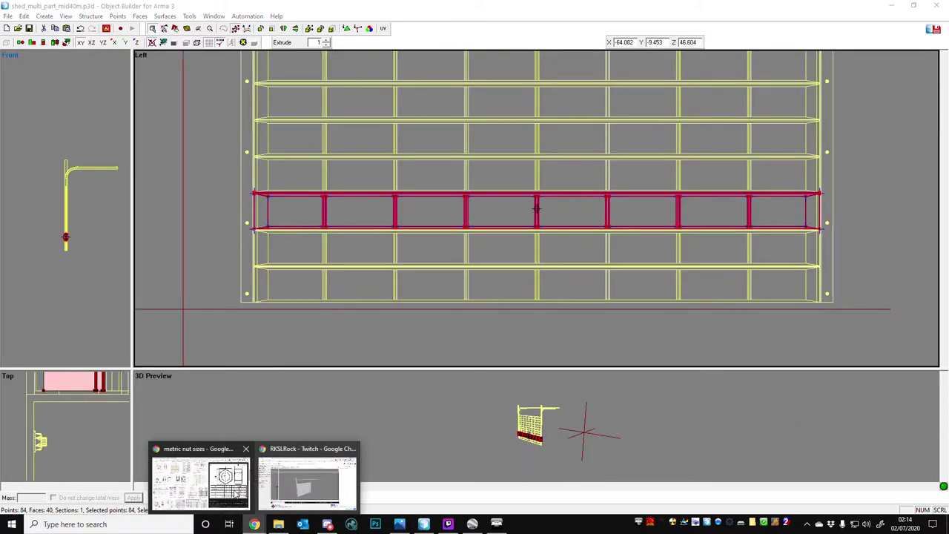
{"action": "left_click", "coordinate": [213, 479]}
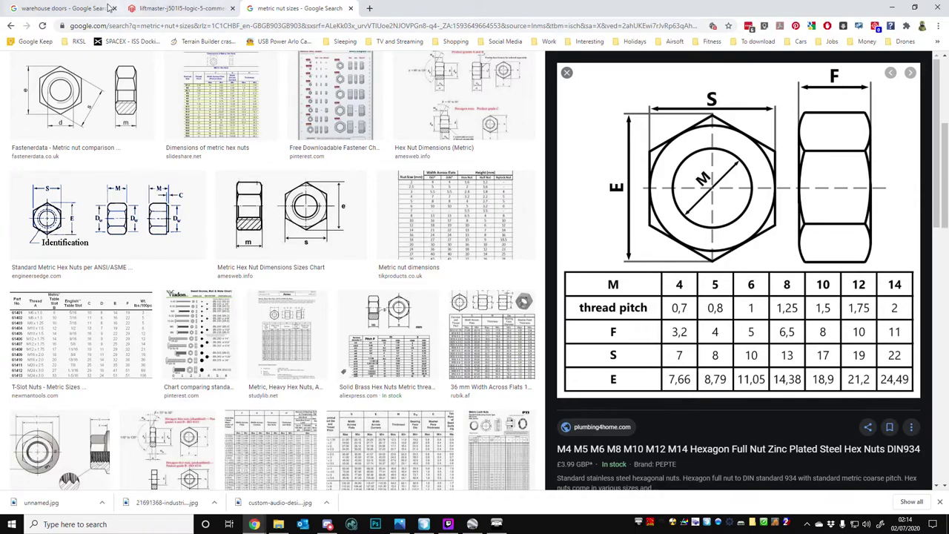
{"action": "left_click", "coordinate": [63, 8]}
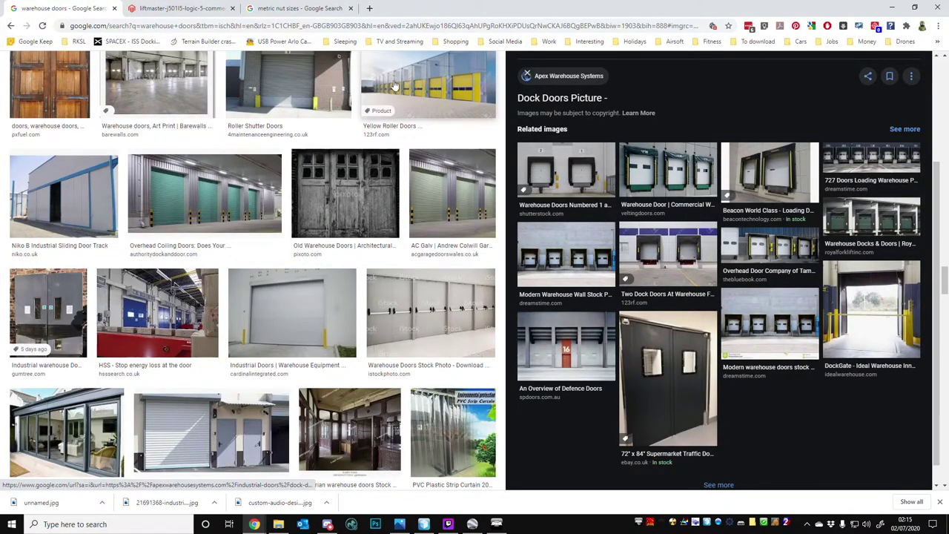
{"action": "left_click", "coordinate": [428, 85]}
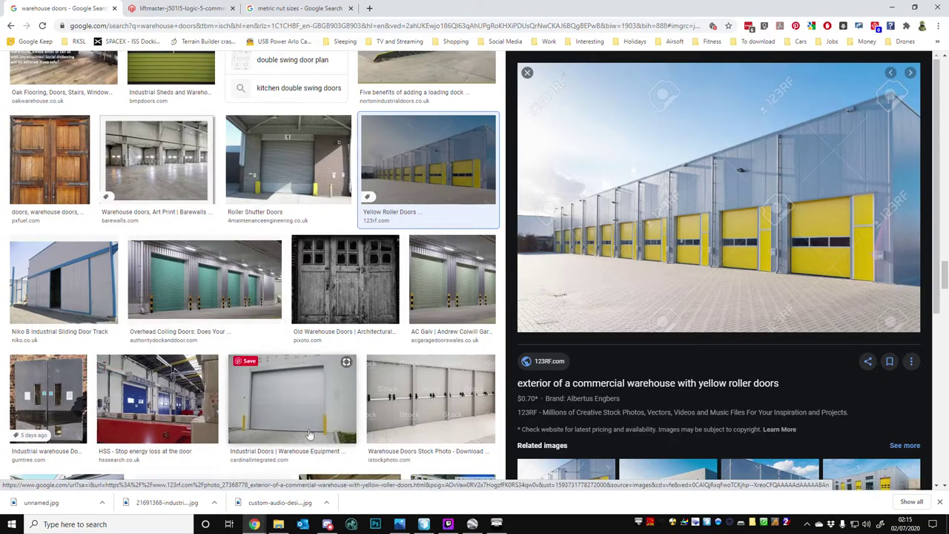
{"action": "scroll", "coordinate": [378, 416], "scroll_direction": "down", "scroll_amount": 1}
{"action": "scroll", "coordinate": [378, 419], "scroll_direction": "down", "scroll_amount": 4}
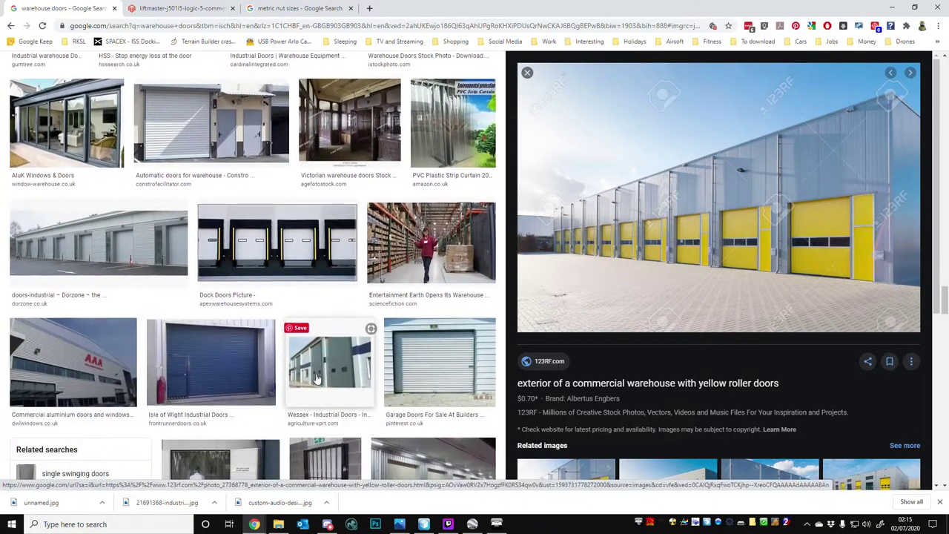
Switch to Google Earth Pro and look at the DSG building's teal doors from Napier Way in Street View.
{"action": "left_click", "coordinate": [473, 524]}
{"action": "left_click_drag", "start_coordinate": [517, 243], "coordinate": [530, 270]}
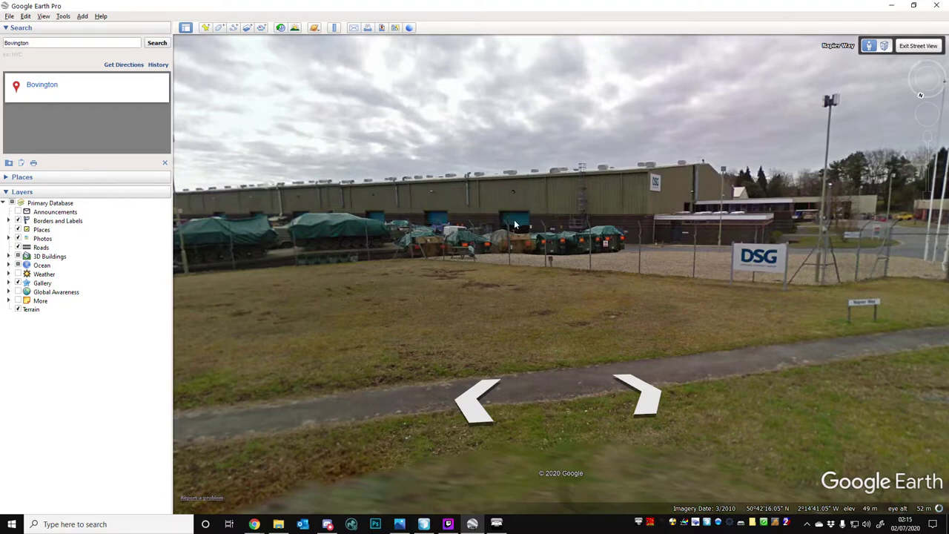
{"action": "left_click_drag", "start_coordinate": [575, 293], "coordinate": [604, 296]}
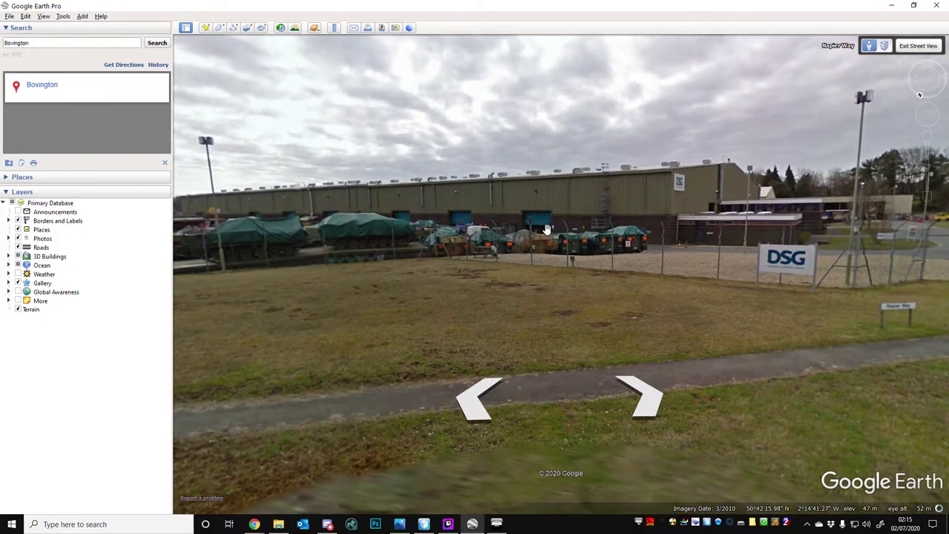
Move along Napier Way in Street View to find a clearer view of the shed doors behind the fence.
{"action": "left_click", "coordinate": [430, 230]}
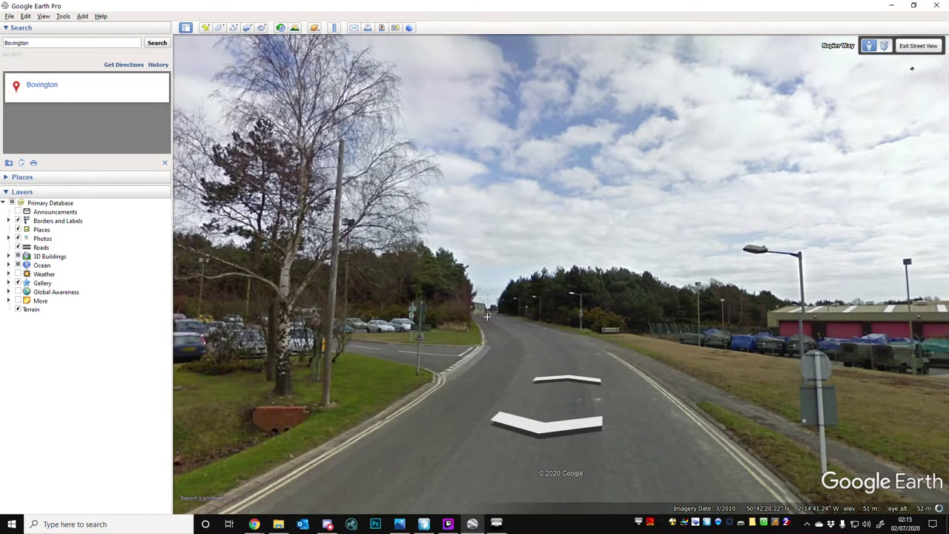
{"action": "left_click", "coordinate": [487, 316]}
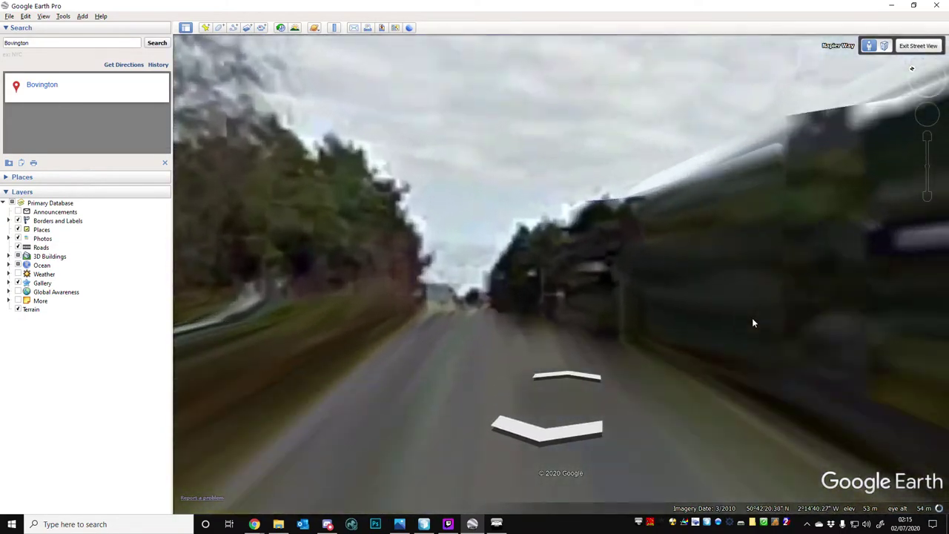
{"action": "left_click_drag", "start_coordinate": [752, 321], "coordinate": [297, 278]}
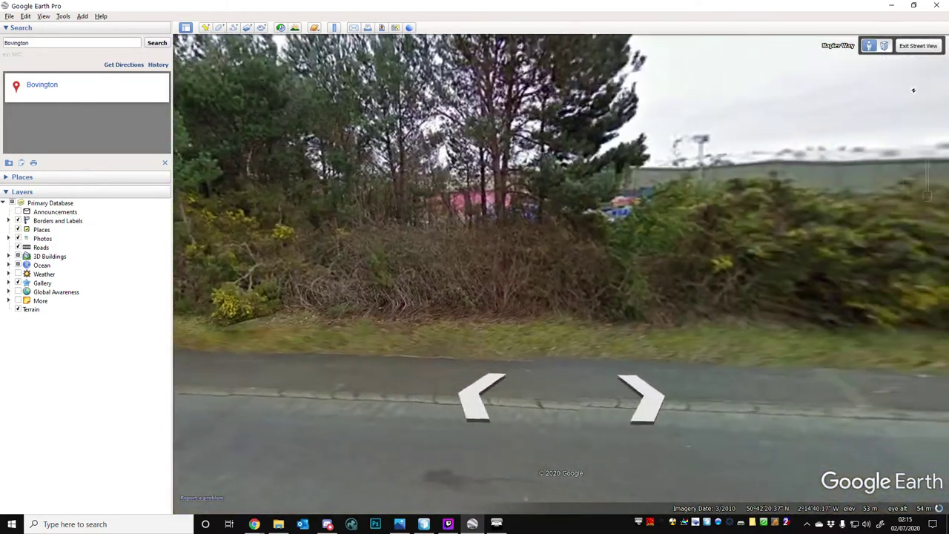
{"action": "left_click_drag", "start_coordinate": [692, 377], "coordinate": [632, 368]}
{"action": "left_click", "coordinate": [631, 368]}
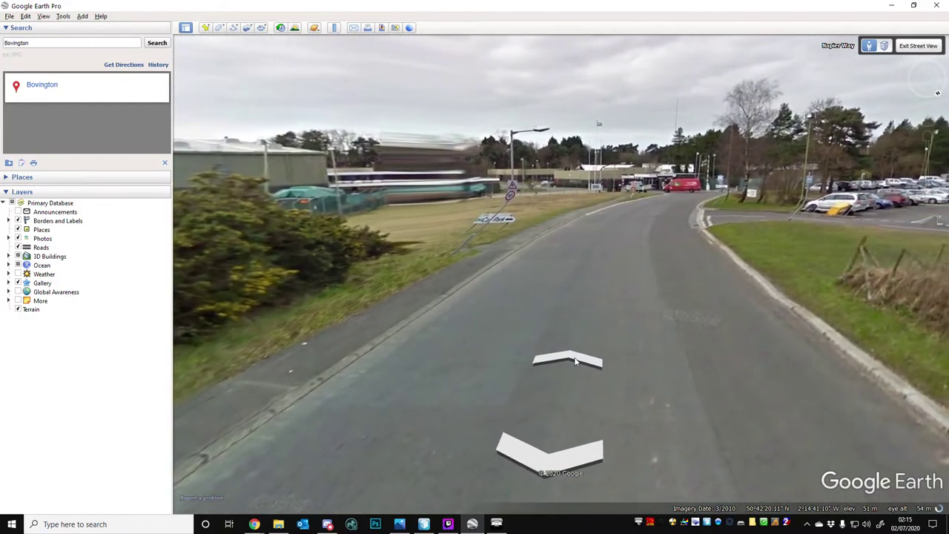
{"action": "left_click", "coordinate": [573, 356]}
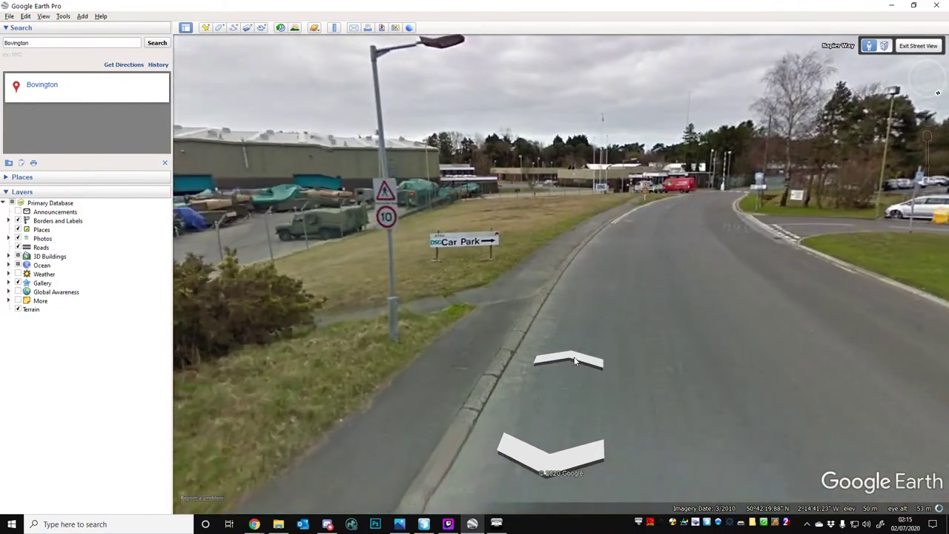
{"action": "left_click_drag", "start_coordinate": [399, 250], "coordinate": [867, 294]}
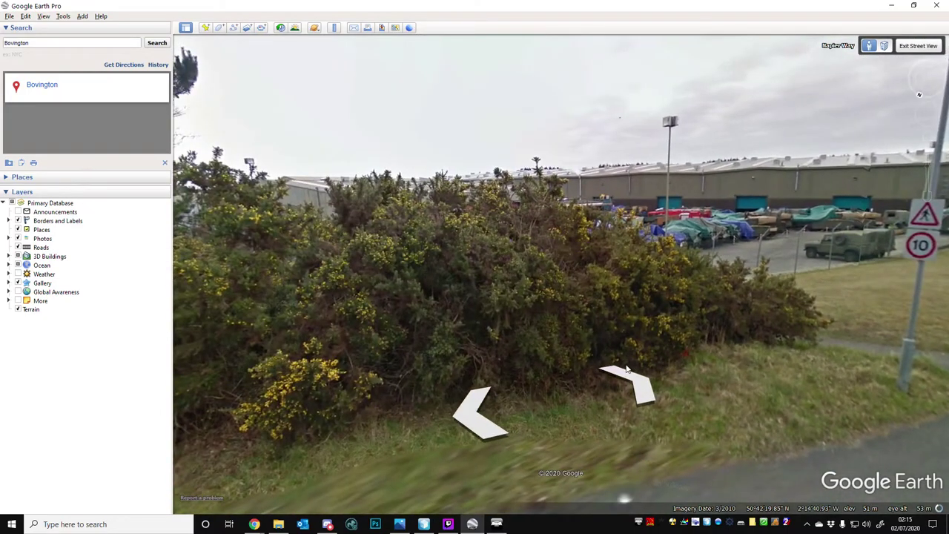
{"action": "left_click", "coordinate": [637, 391]}
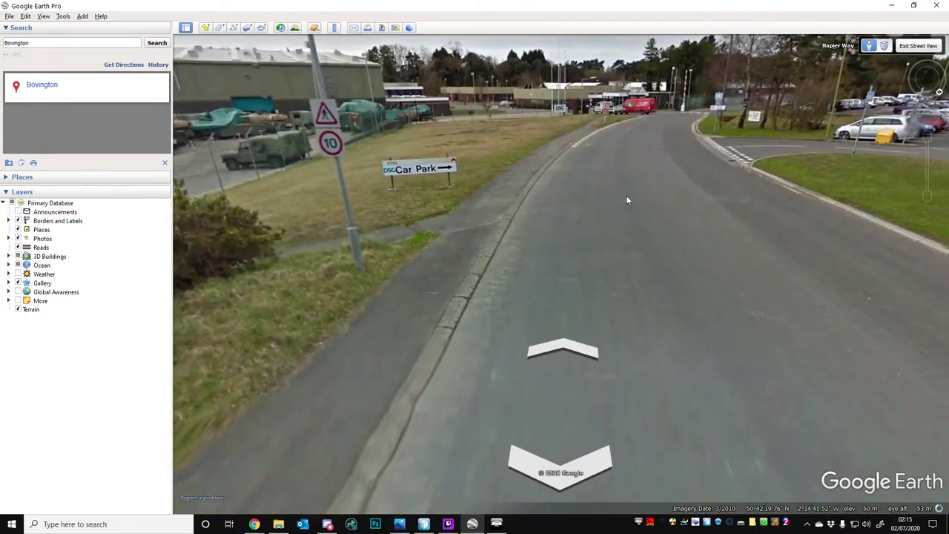
{"action": "left_click", "coordinate": [626, 196]}
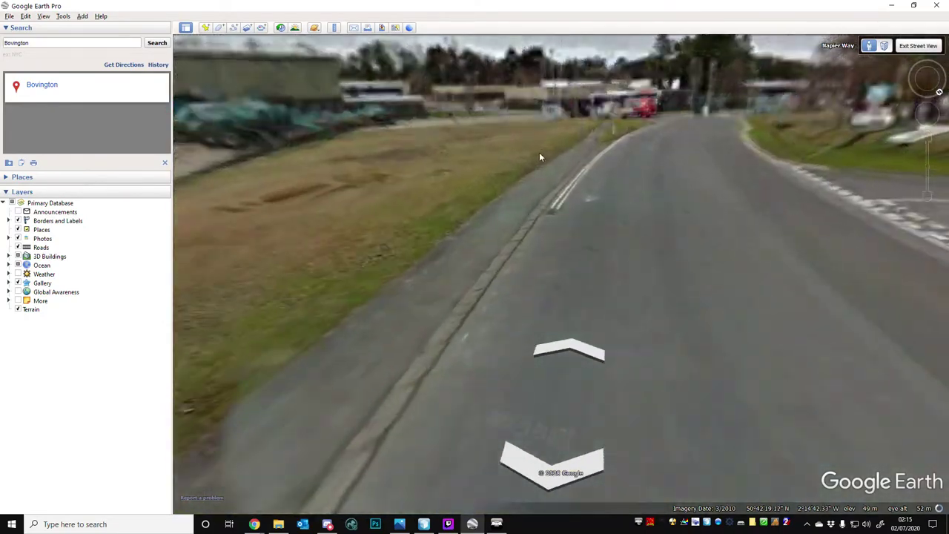
Examine the red shed doors and the teal doors of the long building behind the parked military vehicles.
{"action": "left_click_drag", "start_coordinate": [513, 162], "coordinate": [866, 254]}
{"action": "left_click_drag", "start_coordinate": [435, 277], "coordinate": [768, 273]}
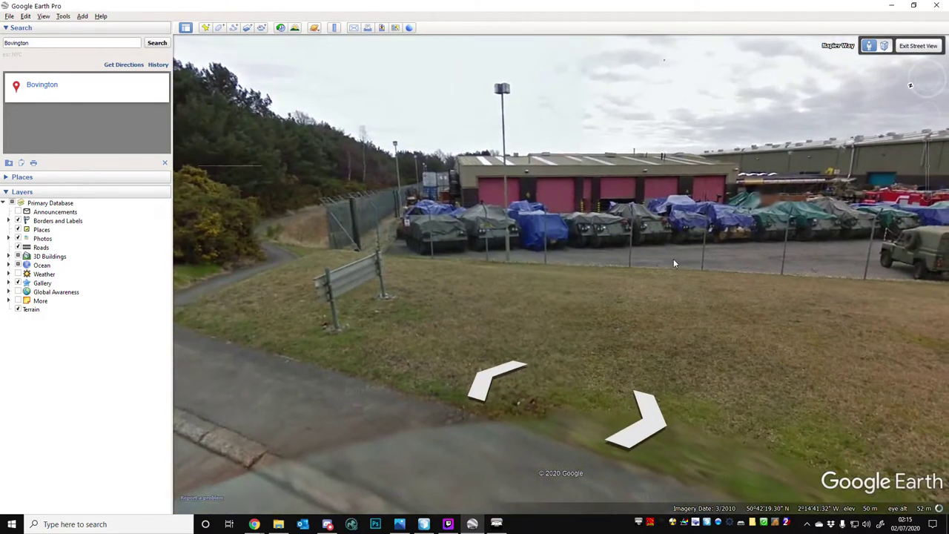
{"action": "left_click_drag", "start_coordinate": [823, 234], "coordinate": [536, 218]}
{"action": "left_click_drag", "start_coordinate": [806, 199], "coordinate": [742, 190]}
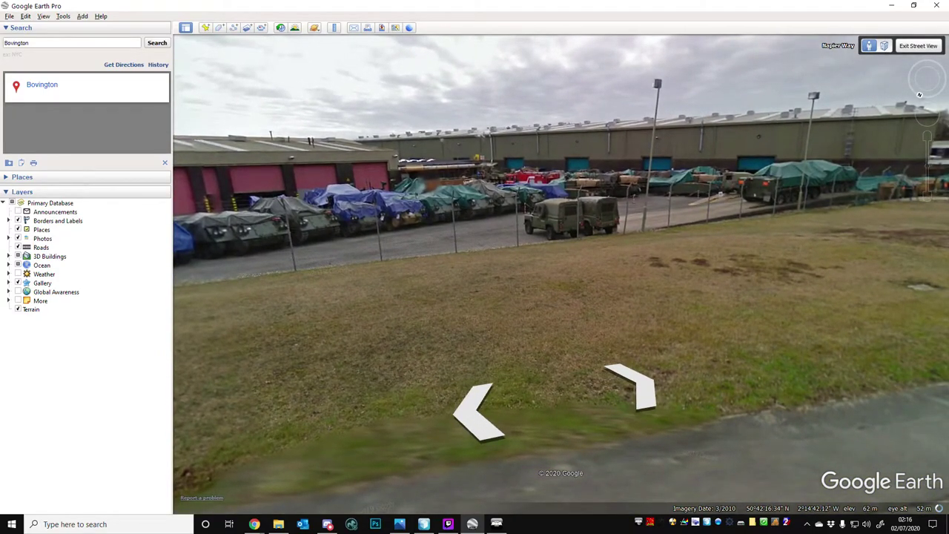
Switch back to Object Builder and centre the pin between the panel's first two vertical dividers, leaving nothing selected.
{"action": "left_click", "coordinate": [424, 524]}
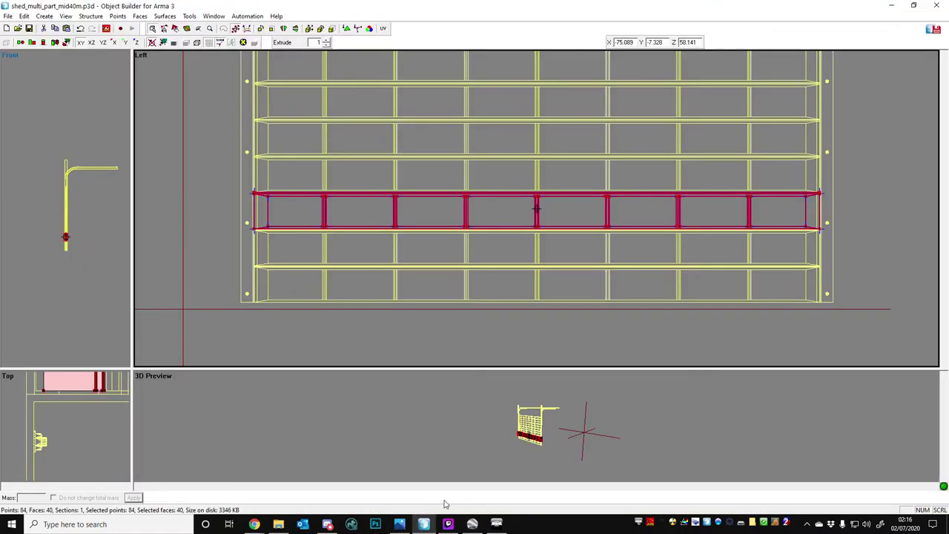
{"action": "left_click", "coordinate": [478, 276]}
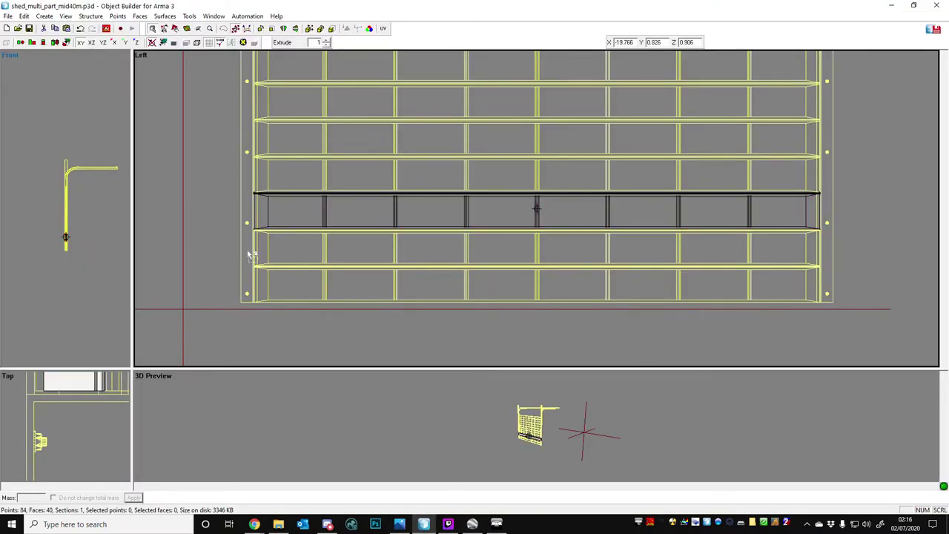
{"action": "scroll", "coordinate": [250, 255], "scroll_direction": "up", "scroll_amount": 1}
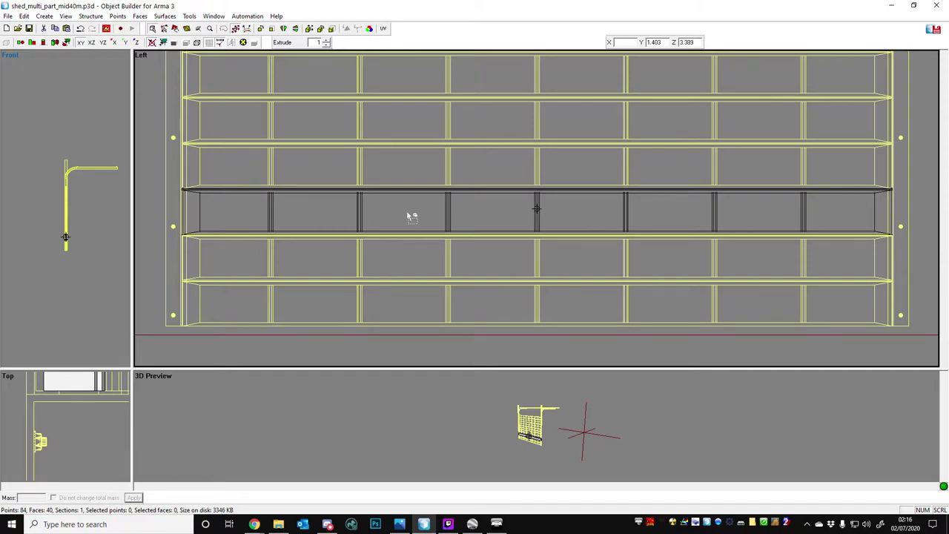
{"action": "left_click_drag", "start_coordinate": [259, 175], "coordinate": [399, 281]}
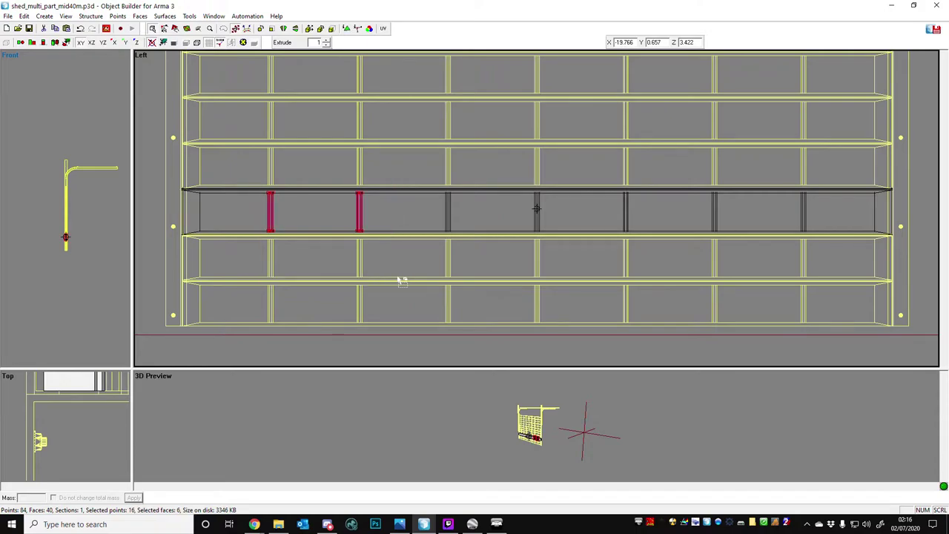
{"action": "key", "text": "shift+c"}
{"action": "key", "text": "c"}
{"action": "left_click", "coordinate": [416, 266]}
{"action": "scroll", "coordinate": [557, 202], "scroll_direction": "up", "scroll_amount": 1}
{"action": "scroll", "coordinate": [561, 207], "scroll_direction": "up", "scroll_amount": 1}
Try a 24-sided cylinder of radius 0.2 centred on the pin in the panel's second bay and delete it.
{"action": "left_click", "coordinate": [44, 16]}
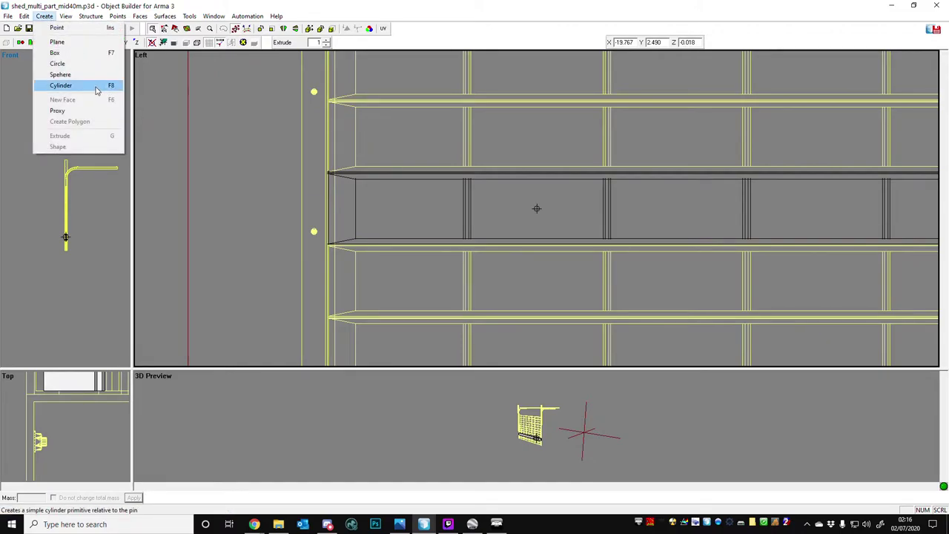
{"action": "left_click", "coordinate": [96, 89]}
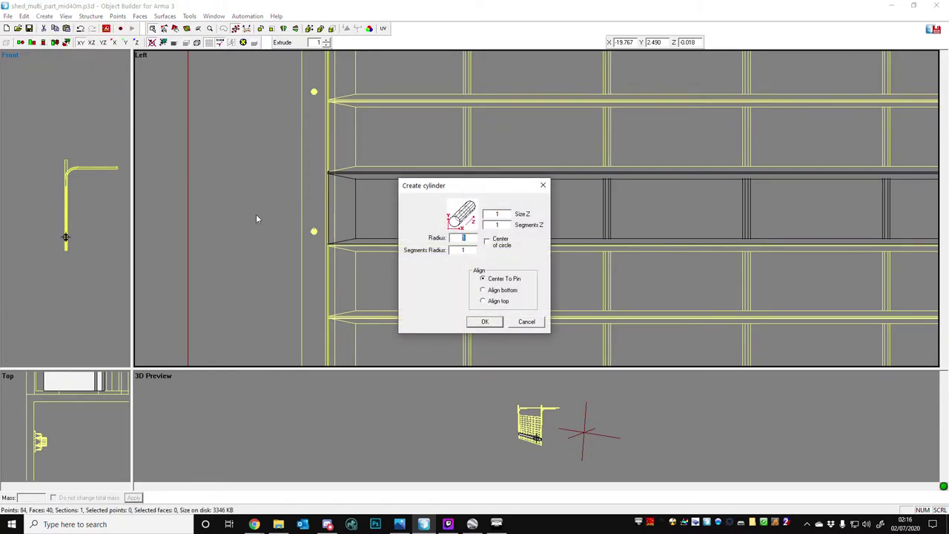
{"action": "type", "text": "0.2"}
{"action": "key", "text": "Return"}
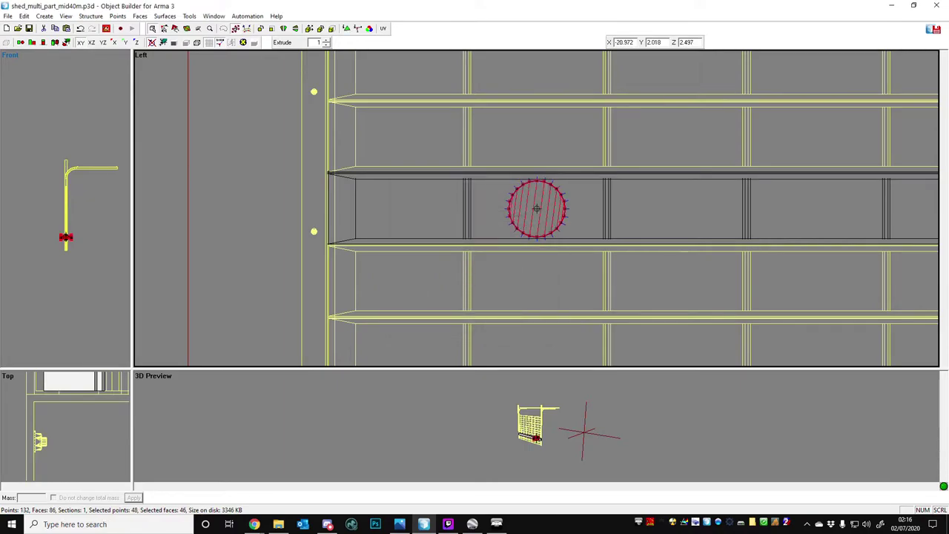
{"action": "scroll", "coordinate": [581, 178], "scroll_direction": "up", "scroll_amount": 4}
{"action": "scroll", "coordinate": [549, 184], "scroll_direction": "up", "scroll_amount": 1}
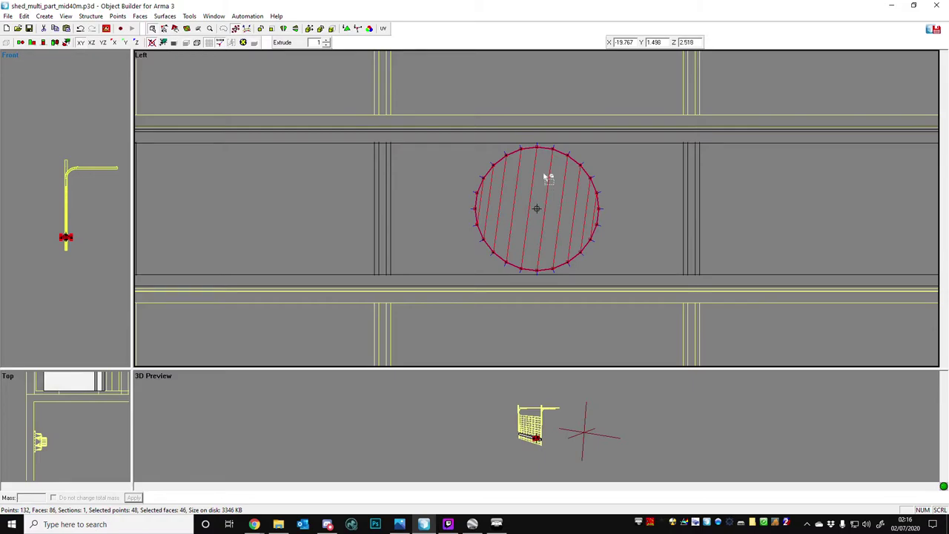
{"action": "key", "text": "Delete"}
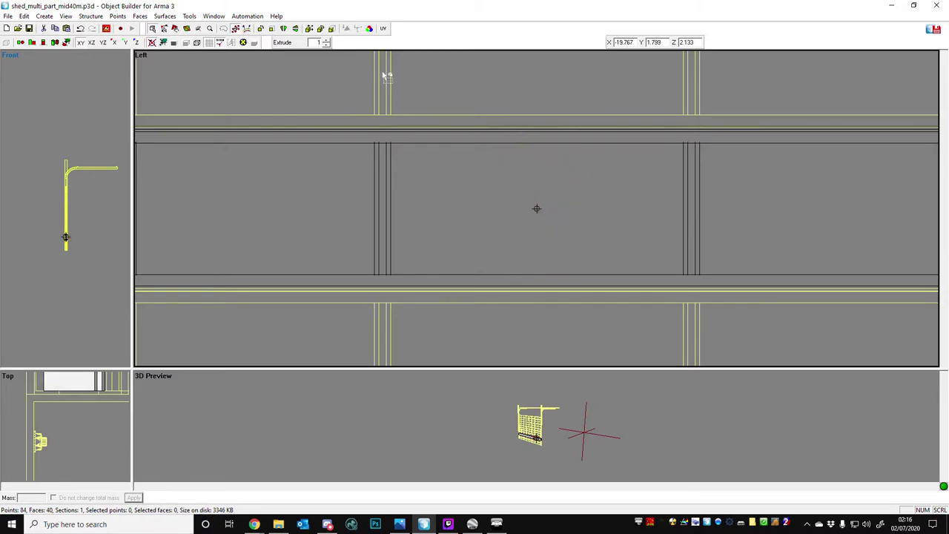
Create a 16-sided cylinder centred on the pin in the panel's second bay.
{"action": "left_click", "coordinate": [45, 15]}
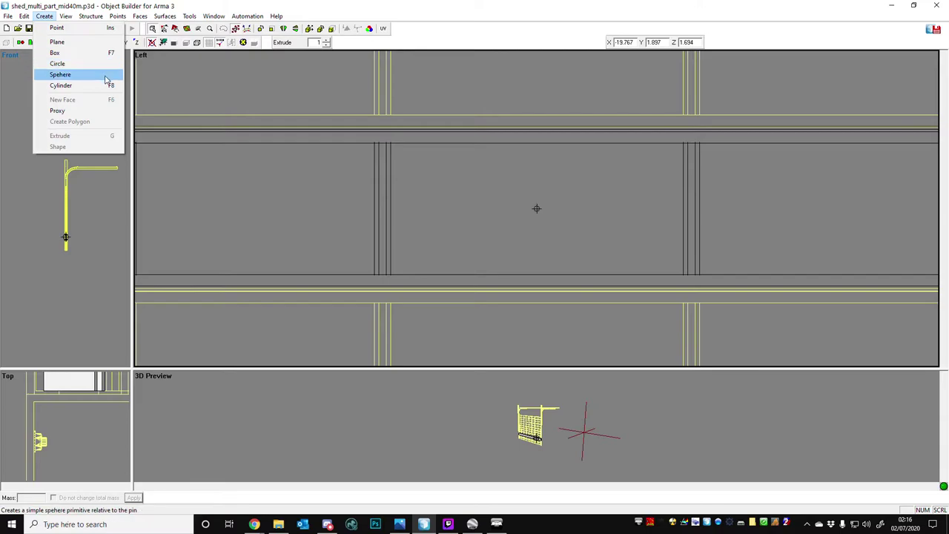
{"action": "left_click", "coordinate": [103, 85]}
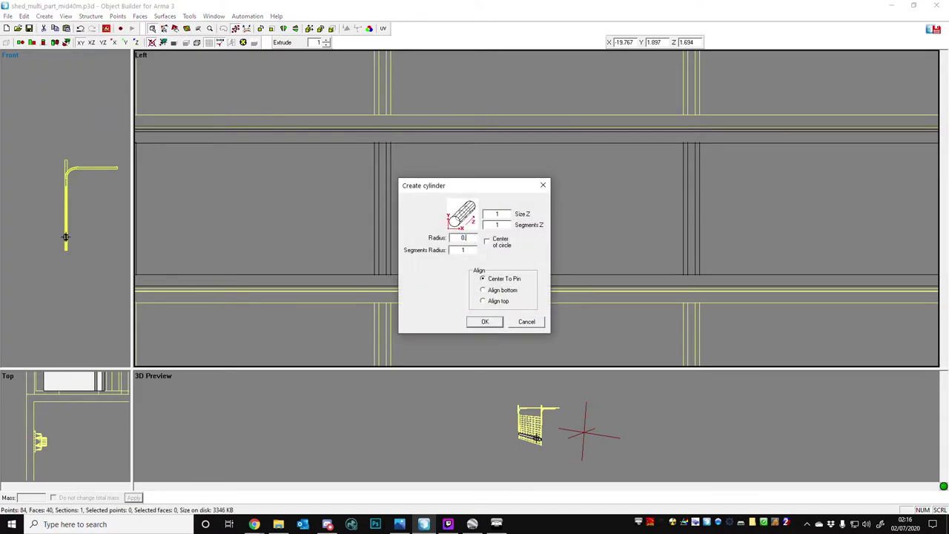
{"action": "key", "text": "Return"}
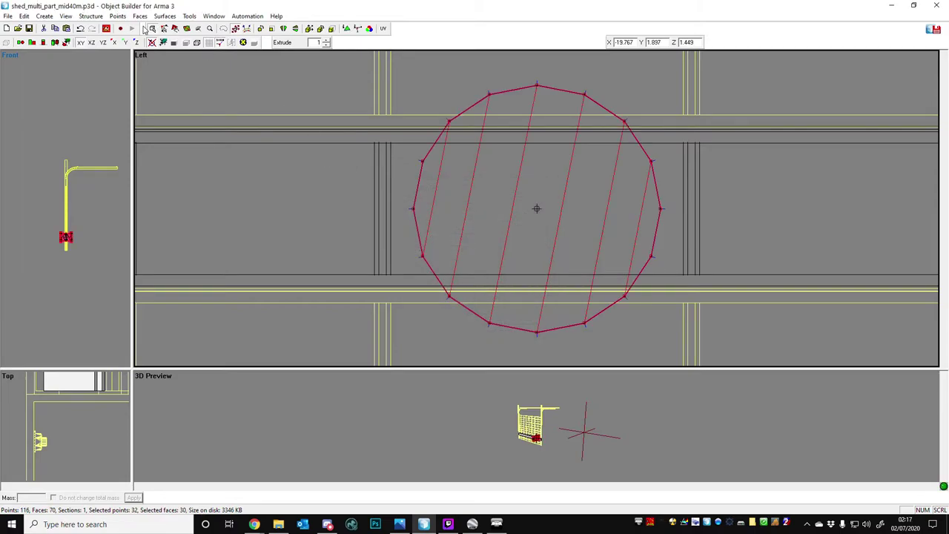
Scale the cylinder's outline in 2D to half its size in the Left view so it fits between the panel's horizontal edges.
{"action": "left_click", "coordinate": [117, 15]}
{"action": "mouse_move", "coordinate": [182, 86]}
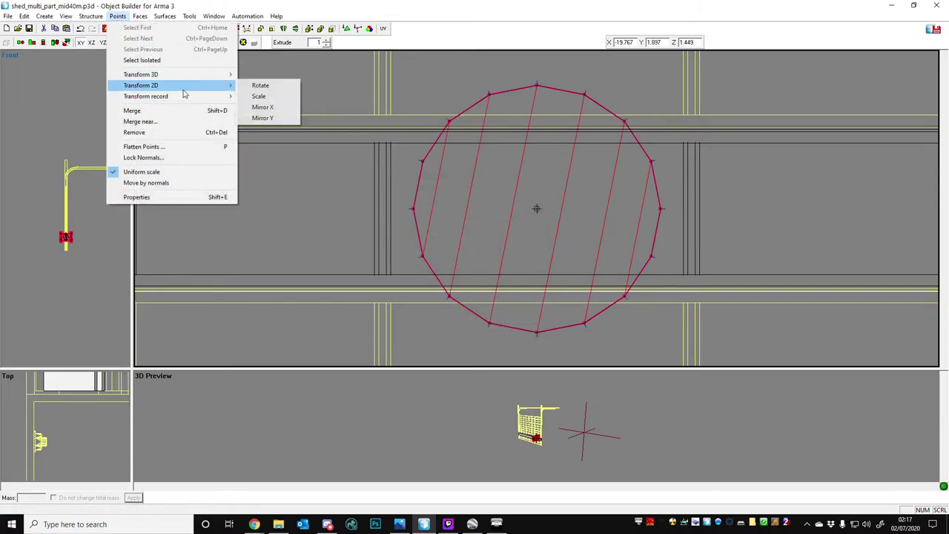
{"action": "left_click", "coordinate": [257, 96]}
{"action": "key", "text": "Return"}
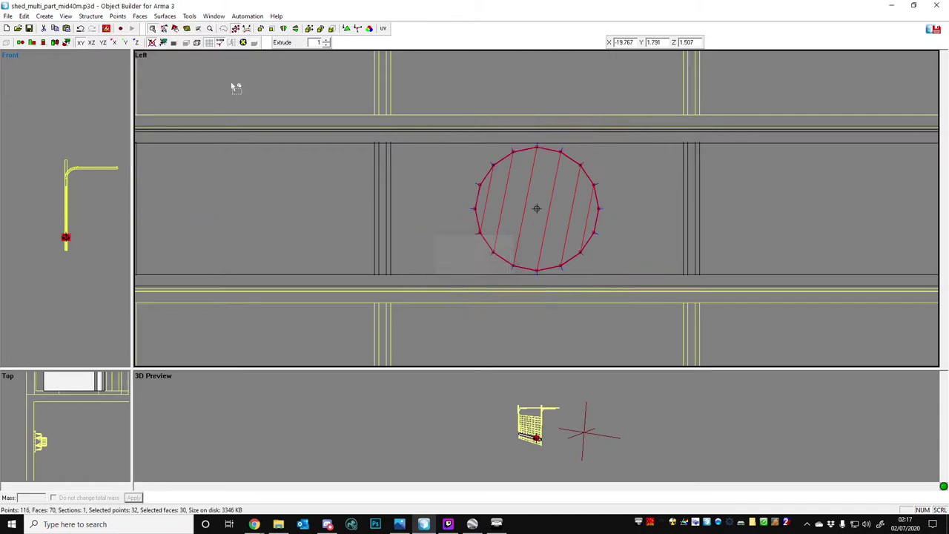
{"action": "scroll", "coordinate": [670, 264], "scroll_direction": "up", "scroll_amount": 2}
{"action": "scroll", "coordinate": [622, 226], "scroll_direction": "down", "scroll_amount": 3}
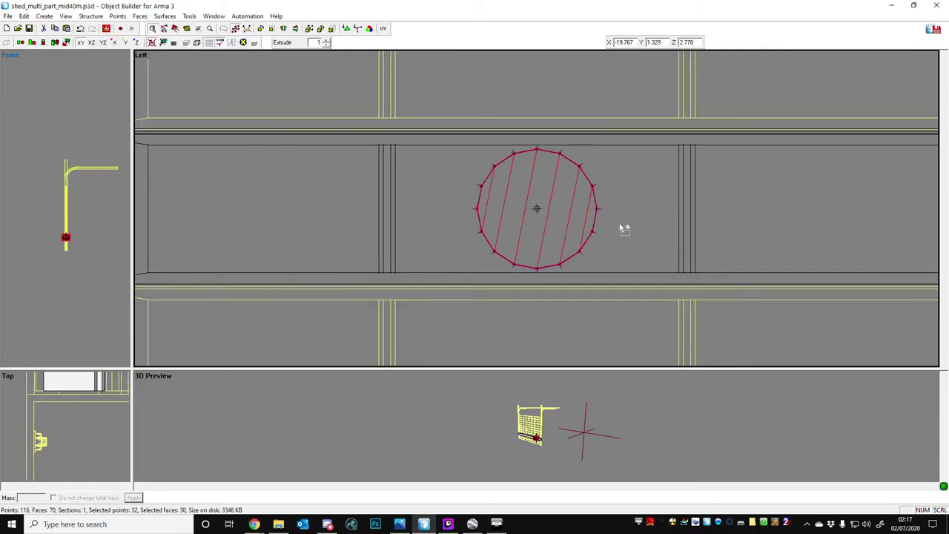
Slide the cylinder up to the second bay's first divider, then split off and delete the half facing the bay's centre.
{"action": "key", "text": "x"}
{"action": "left_click_drag", "start_coordinate": [607, 225], "coordinate": [537, 222], "text": "shift"}
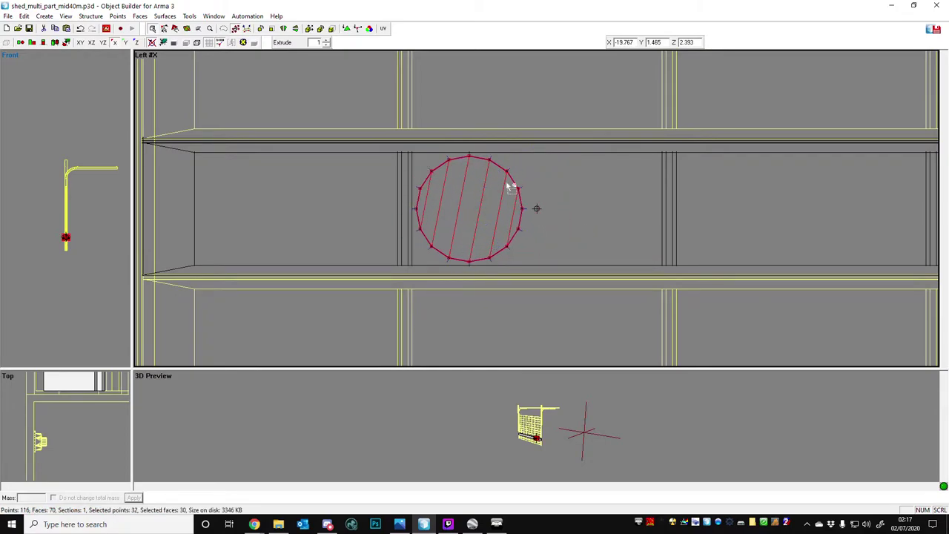
{"action": "left_click", "coordinate": [164, 29]}
{"action": "left_click_drag", "start_coordinate": [461, 141], "coordinate": [553, 336]}
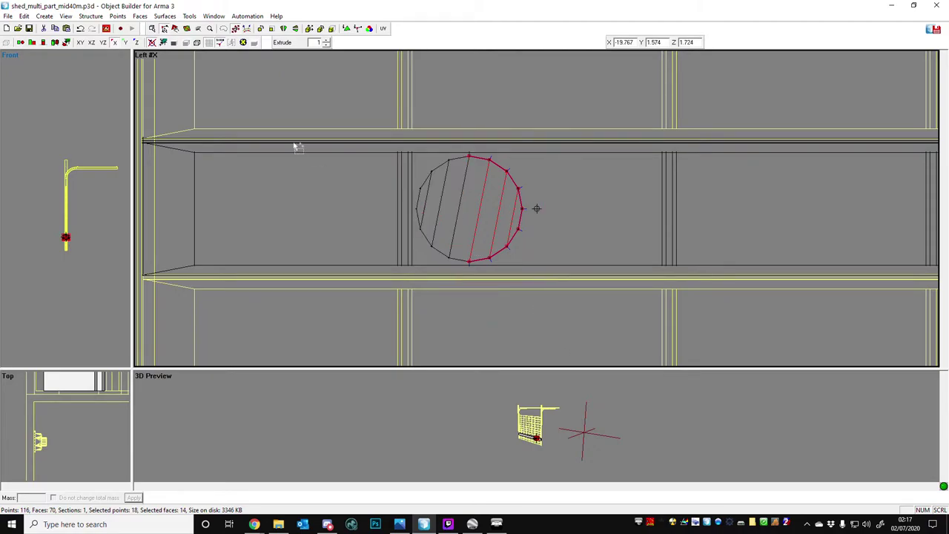
{"action": "left_click", "coordinate": [90, 17]}
{"action": "mouse_move", "coordinate": [127, 75]}
{"action": "left_click", "coordinate": [192, 108]}
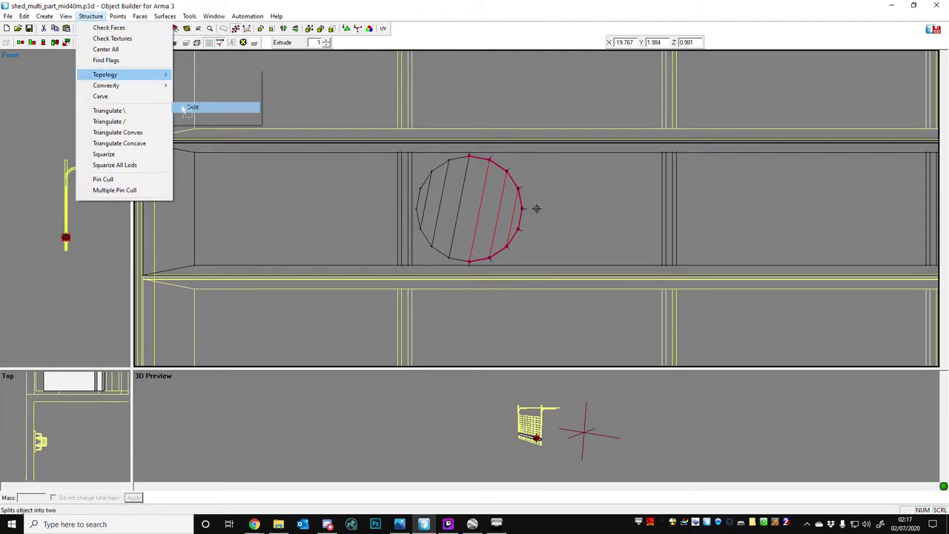
{"action": "left_click", "coordinate": [484, 189]}
{"action": "key", "text": "Delete"}
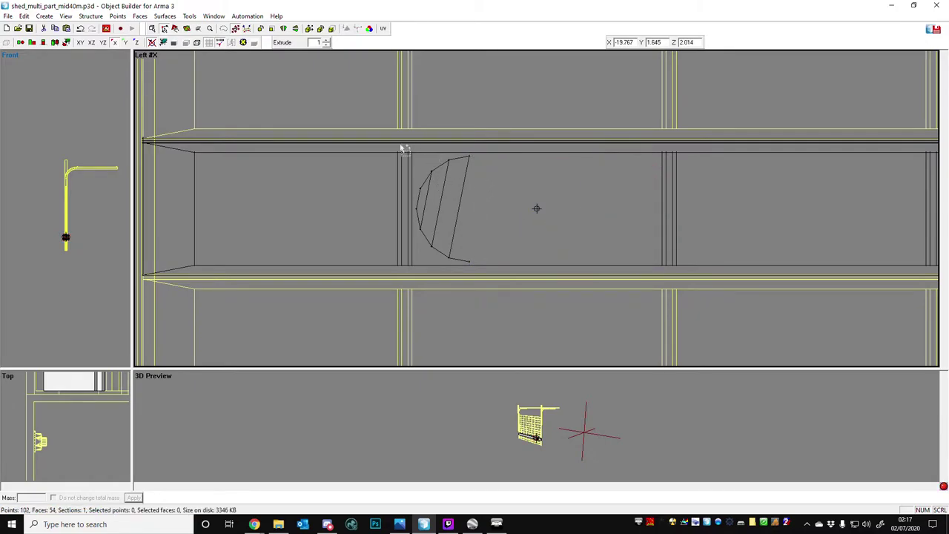
Delete the cap faces at both ends of the remaining half-cylinder, keeping only its curved wall.
{"action": "scroll", "coordinate": [66, 237], "scroll_direction": "up", "scroll_amount": 5}
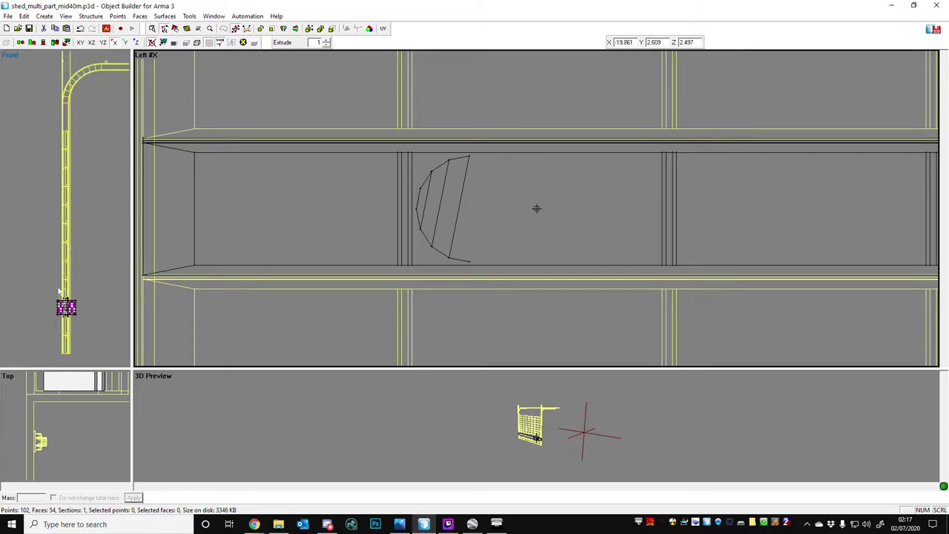
{"action": "left_click_drag", "start_coordinate": [44, 289], "coordinate": [72, 328]}
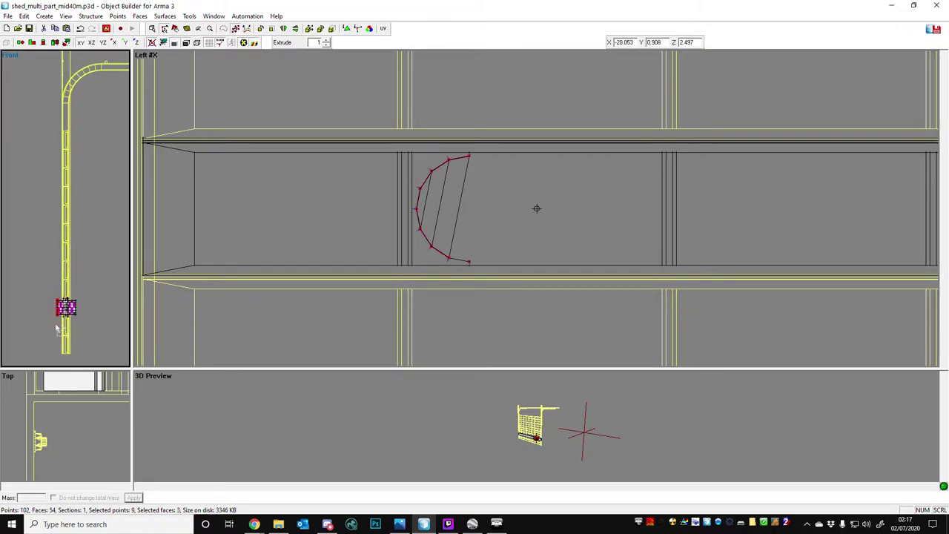
{"action": "key", "text": "d"}
{"action": "key", "text": "c"}
{"action": "scroll", "coordinate": [77, 256], "scroll_direction": "up", "scroll_amount": 5}
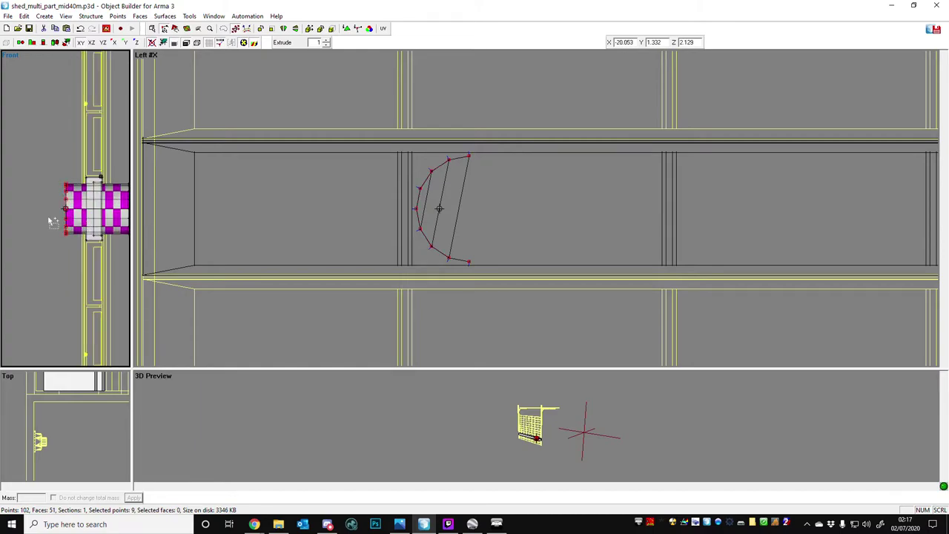
{"action": "scroll", "coordinate": [32, 222], "scroll_direction": "down", "scroll_amount": 5}
{"action": "key", "text": "Delete"}
{"action": "left_click", "coordinate": [528, 226]}
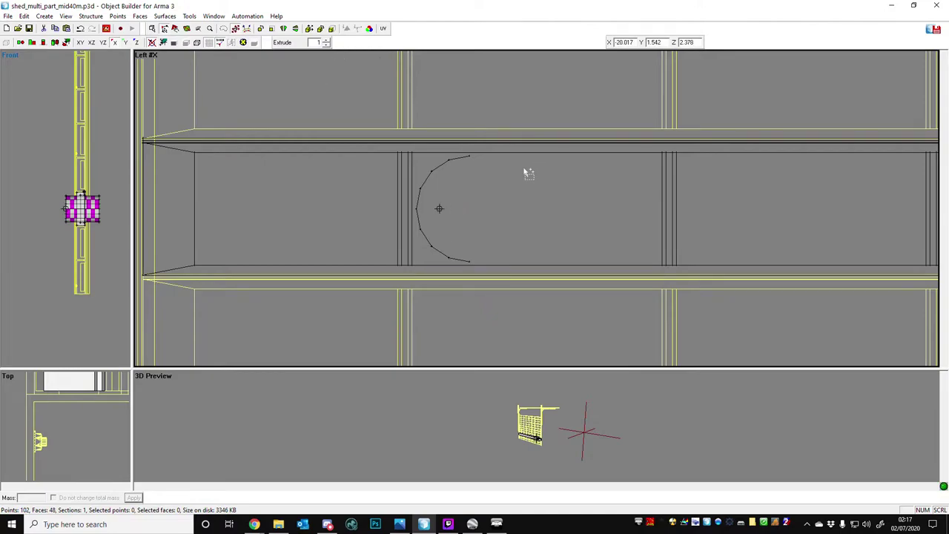
Centre the pin between the second bay's dividers and mirror a copy of the curved wall across it to the bay's other side.
{"action": "left_click", "coordinate": [150, 28]}
{"action": "left_click_drag", "start_coordinate": [376, 257], "coordinate": [416, 279]}
{"action": "left_click_drag", "start_coordinate": [641, 261], "coordinate": [780, 334], "text": "shift"}
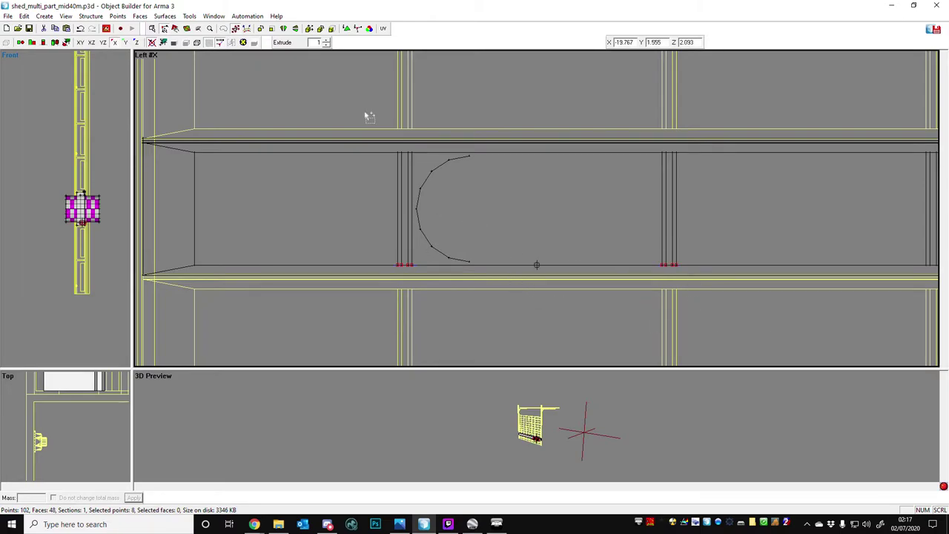
{"action": "left_click", "coordinate": [151, 29]}
{"action": "left_click_drag", "start_coordinate": [425, 231], "coordinate": [474, 347]}
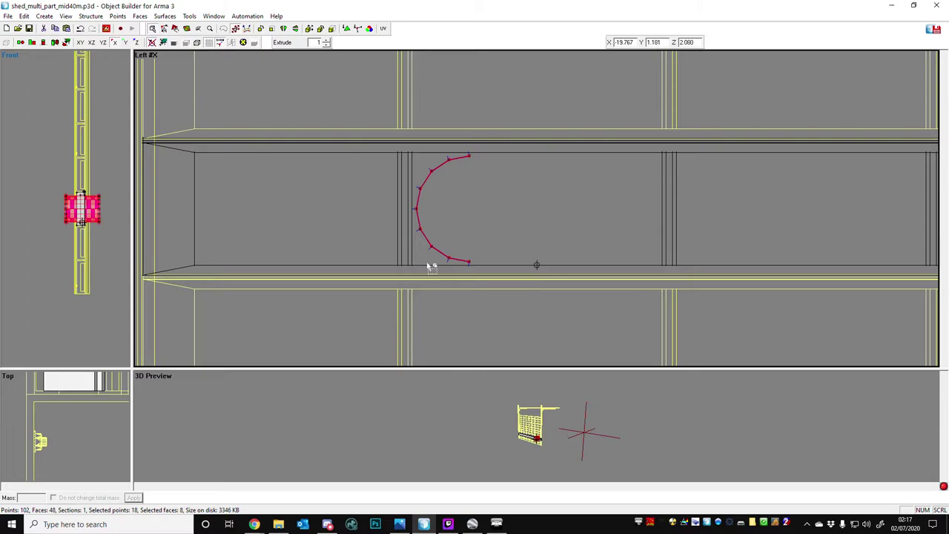
{"action": "key", "text": "e"}
{"action": "left_click", "coordinate": [120, 17]}
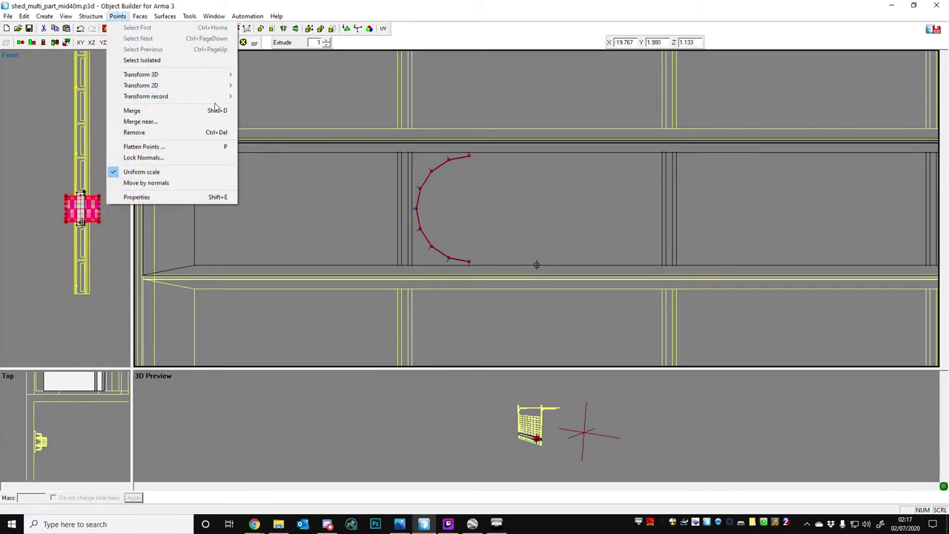
{"action": "mouse_move", "coordinate": [214, 87]}
{"action": "left_click", "coordinate": [262, 107]}
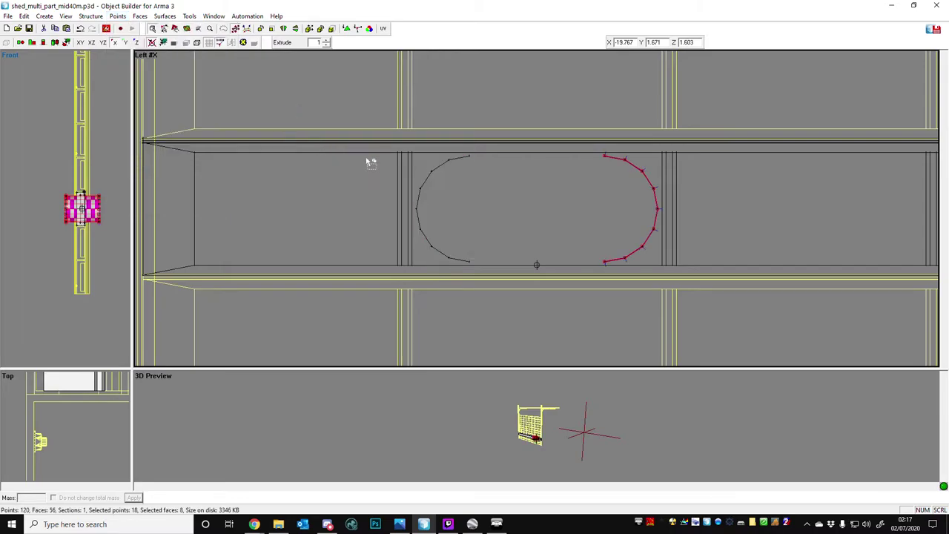
Bridge the upper and lower ends of the two curved walls with new faces to close the rounded window outline.
{"action": "key", "text": "Right"}
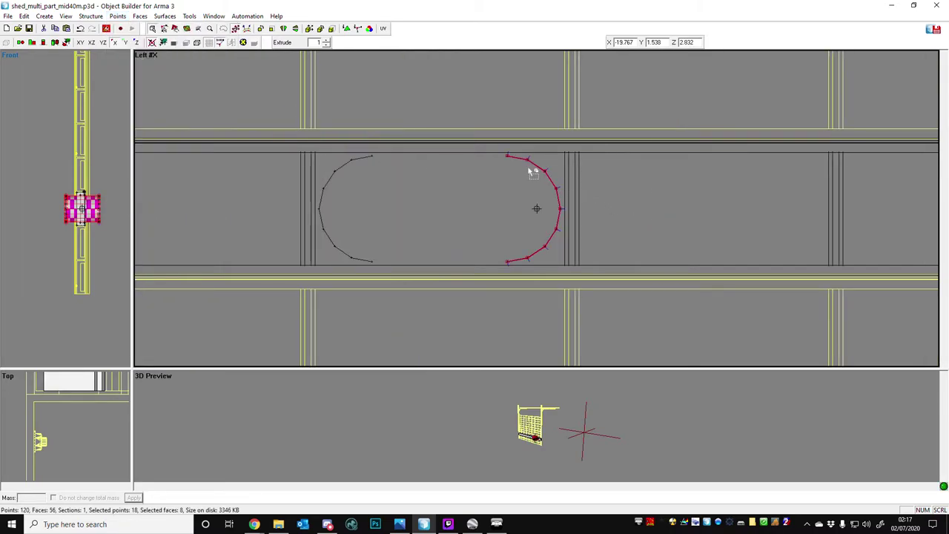
{"action": "scroll", "coordinate": [520, 181], "scroll_direction": "up", "scroll_amount": 2}
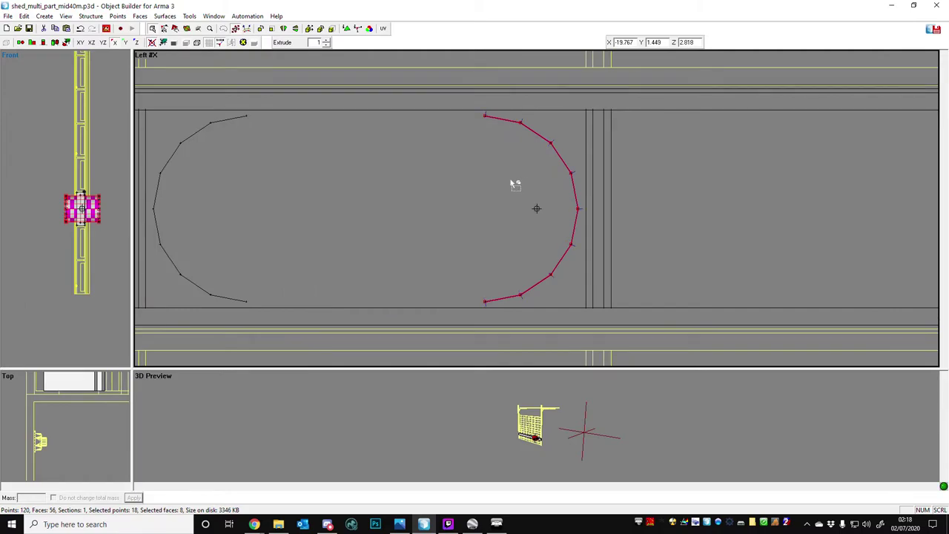
{"action": "scroll", "coordinate": [309, 216], "scroll_direction": "down", "scroll_amount": 1}
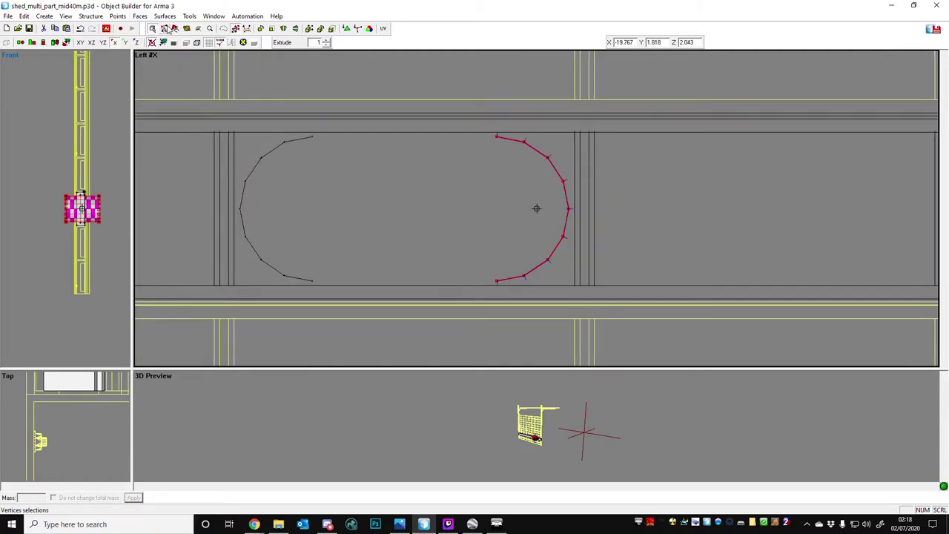
{"action": "left_click_drag", "start_coordinate": [311, 130], "coordinate": [507, 178]}
{"action": "key", "text": "Insert"}
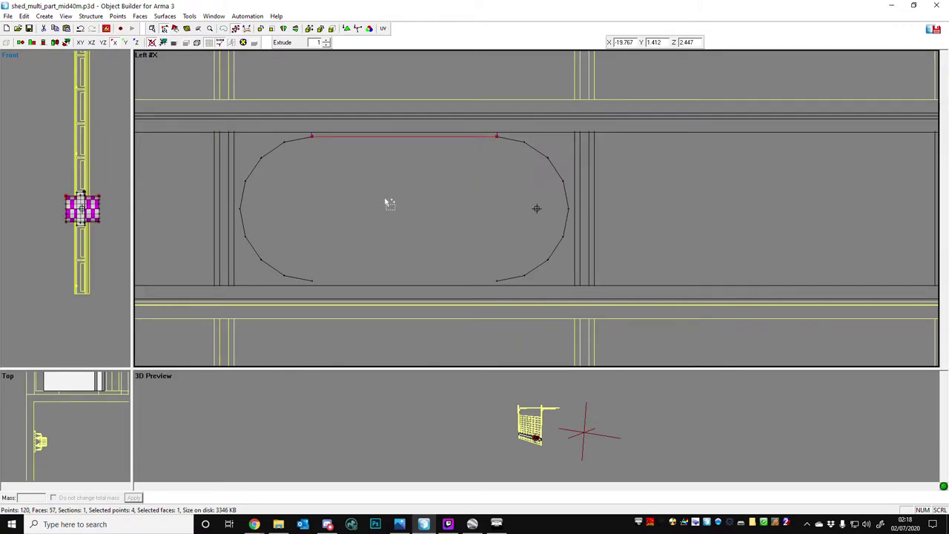
{"action": "left_click_drag", "start_coordinate": [301, 267], "coordinate": [509, 296]}
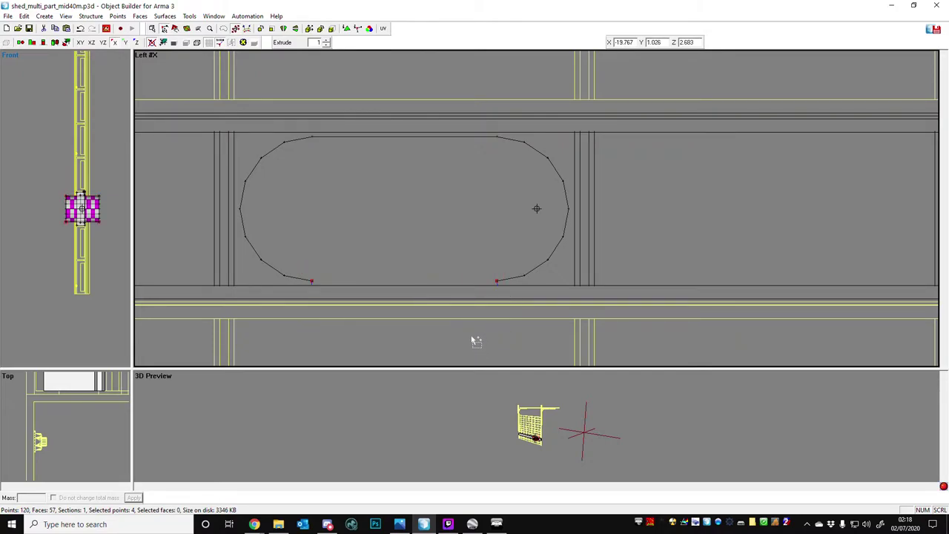
{"action": "key", "text": "Insert"}
{"action": "left_click", "coordinate": [477, 333]}
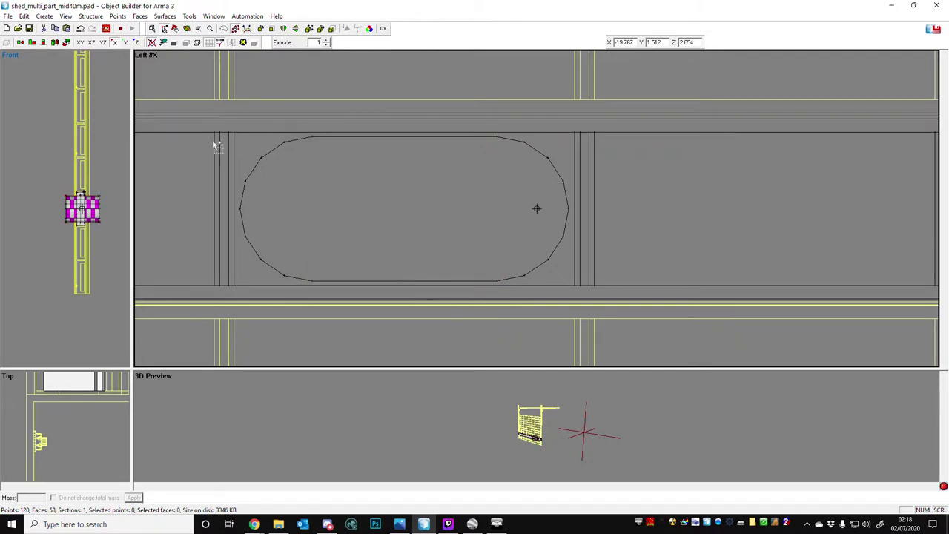
Try duplicating the whole rounded window outline and shifting the copy one bay along into the third bay.
{"action": "left_click_drag", "start_coordinate": [234, 127], "coordinate": [535, 297]}
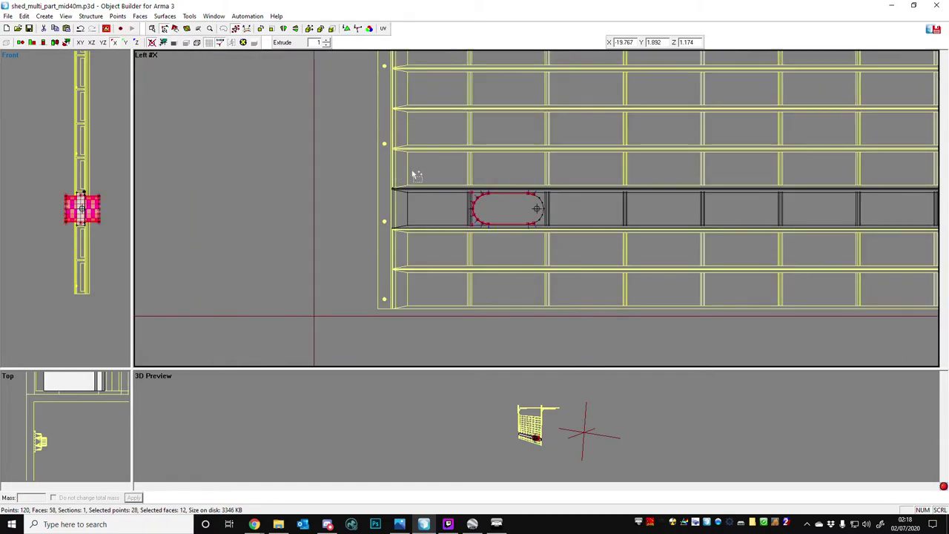
{"action": "scroll", "coordinate": [405, 172], "scroll_direction": "down", "scroll_amount": 2}
{"action": "scroll", "coordinate": [633, 190], "scroll_direction": "up", "scroll_amount": 2}
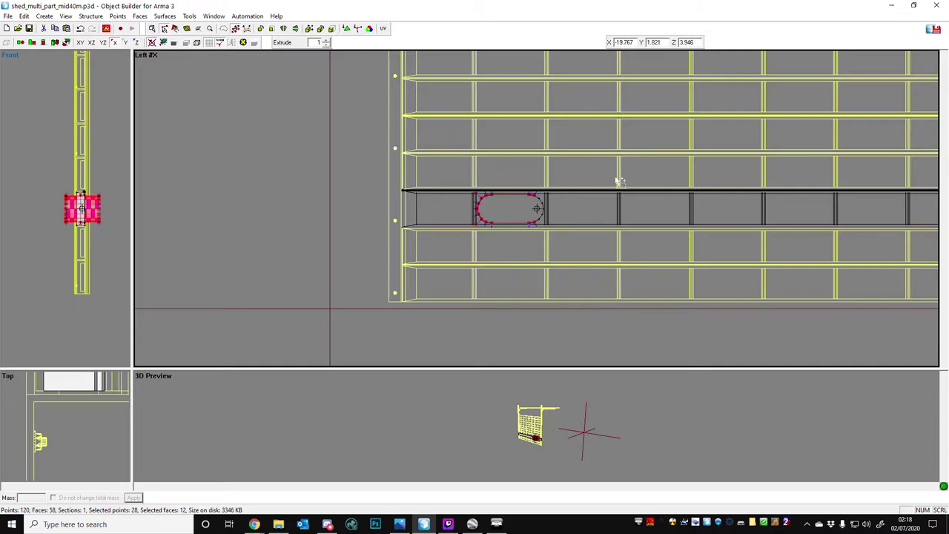
{"action": "scroll", "coordinate": [619, 172], "scroll_direction": "up", "scroll_amount": 4}
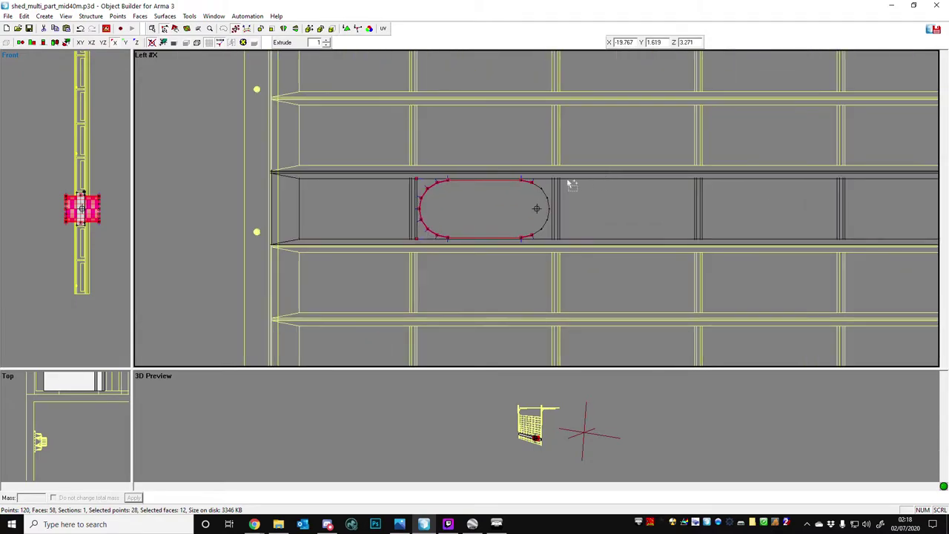
{"action": "left_click", "coordinate": [373, 167]}
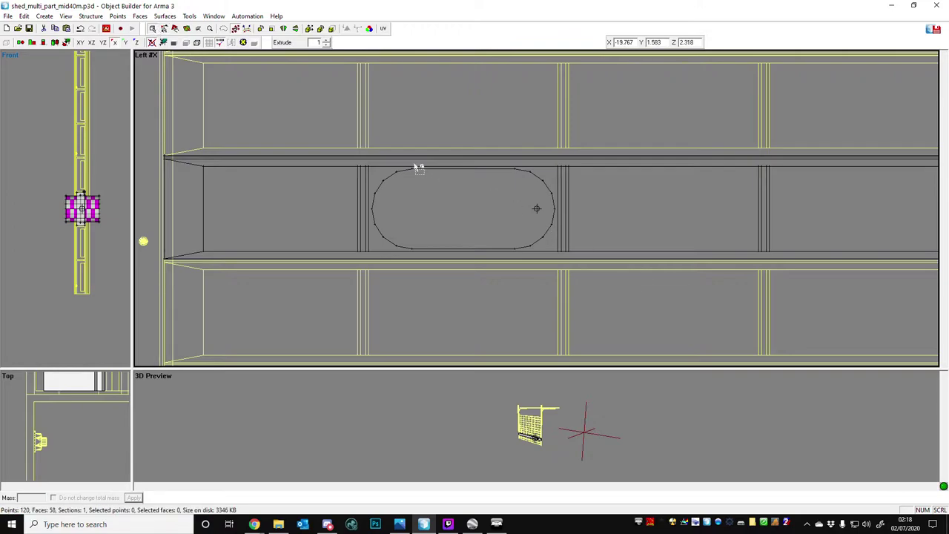
{"action": "left_click", "coordinate": [427, 184]}
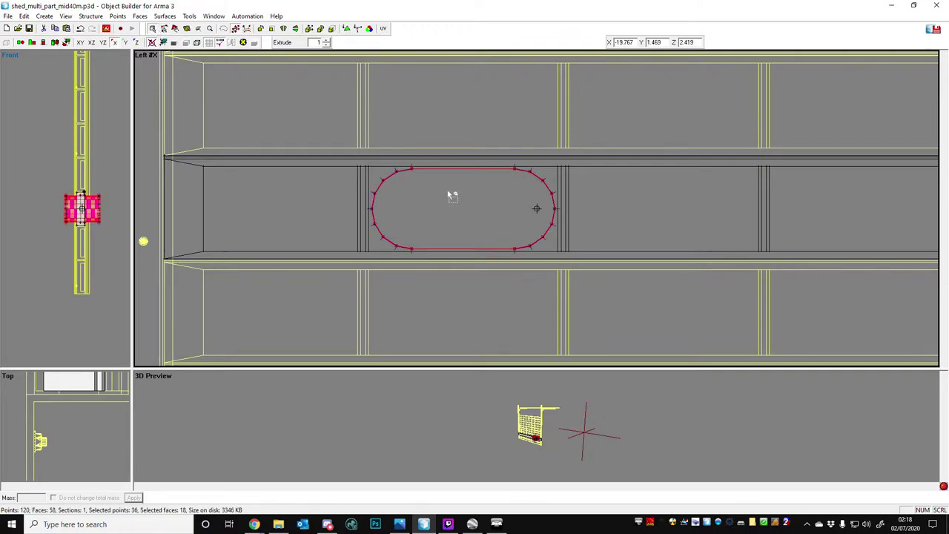
{"action": "key", "text": "e"}
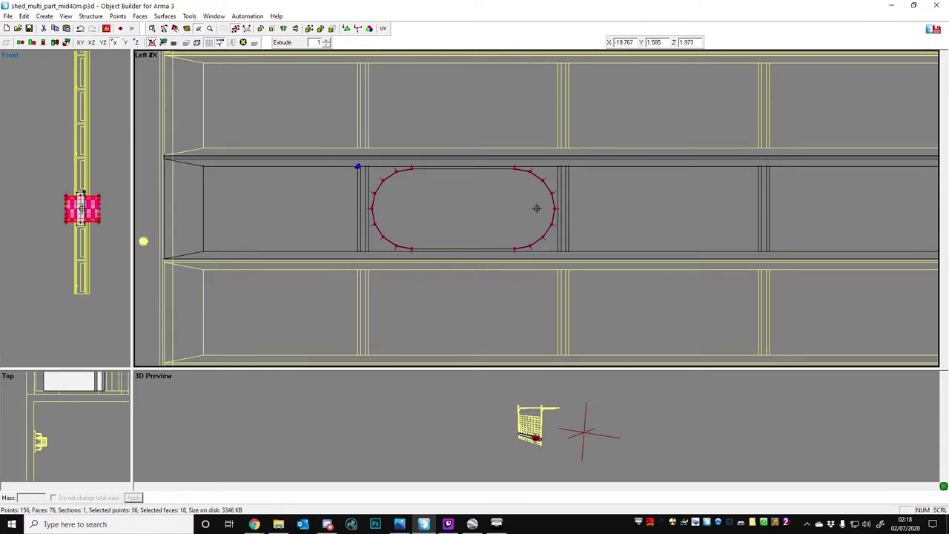
{"action": "left_click_drag", "start_coordinate": [359, 168], "coordinate": [568, 166], "text": "shift"}
Add a centre point to the duplicated window outline in the third bay.
{"action": "scroll", "coordinate": [455, 277], "scroll_direction": "down", "scroll_amount": 4}
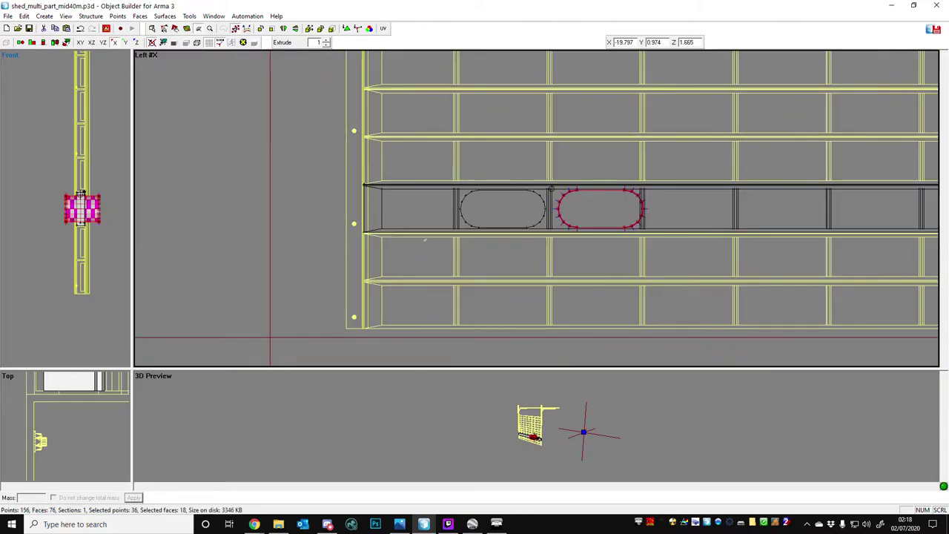
{"action": "middle_click_drag", "start_coordinate": [605, 242], "coordinate": [465, 239]}
{"action": "scroll", "coordinate": [562, 238], "scroll_direction": "up", "scroll_amount": 3}
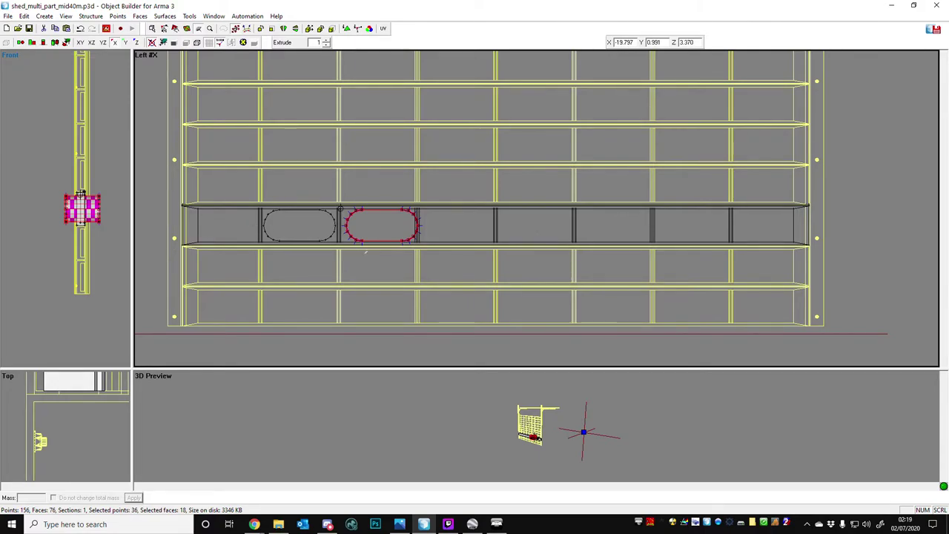
{"action": "scroll", "coordinate": [366, 253], "scroll_direction": "up", "scroll_amount": 1}
{"action": "scroll", "coordinate": [360, 247], "scroll_direction": "down", "scroll_amount": 1}
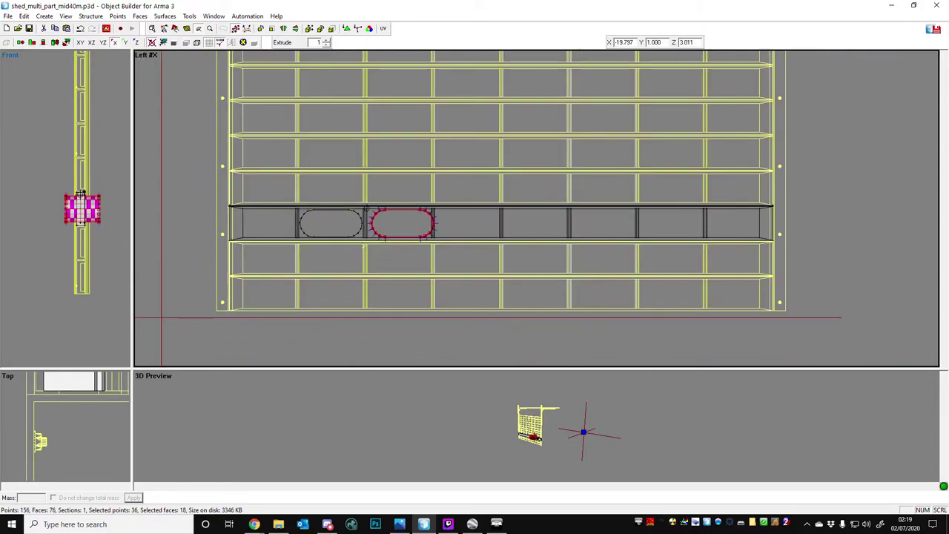
{"action": "scroll", "coordinate": [378, 235], "scroll_direction": "up", "scroll_amount": 1}
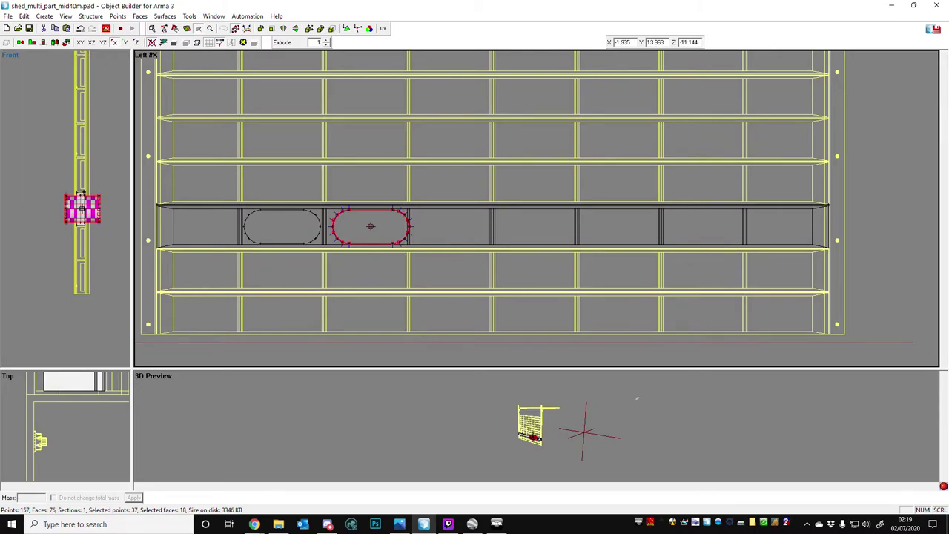
{"action": "scroll", "coordinate": [344, 244], "scroll_direction": "up", "scroll_amount": 4}
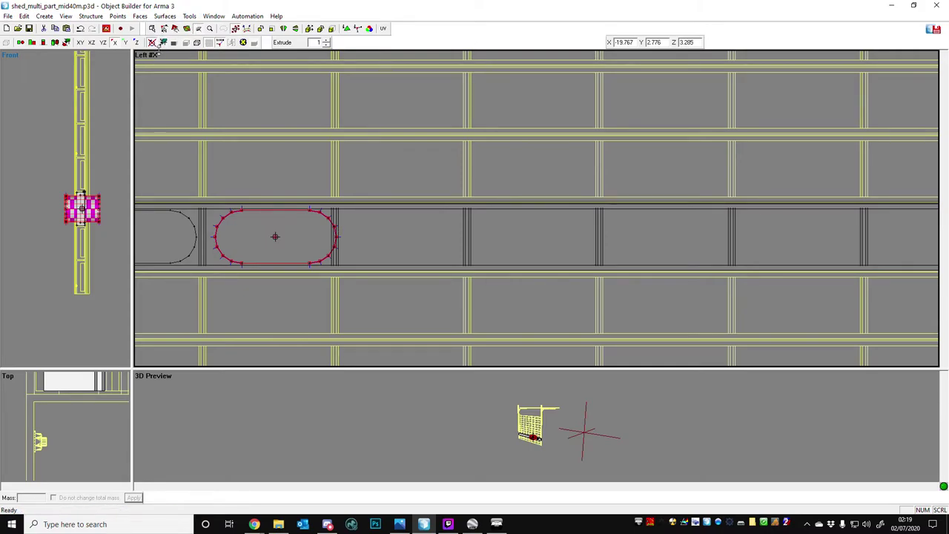
{"action": "scroll", "coordinate": [436, 283], "scroll_direction": "down", "scroll_amount": 2}
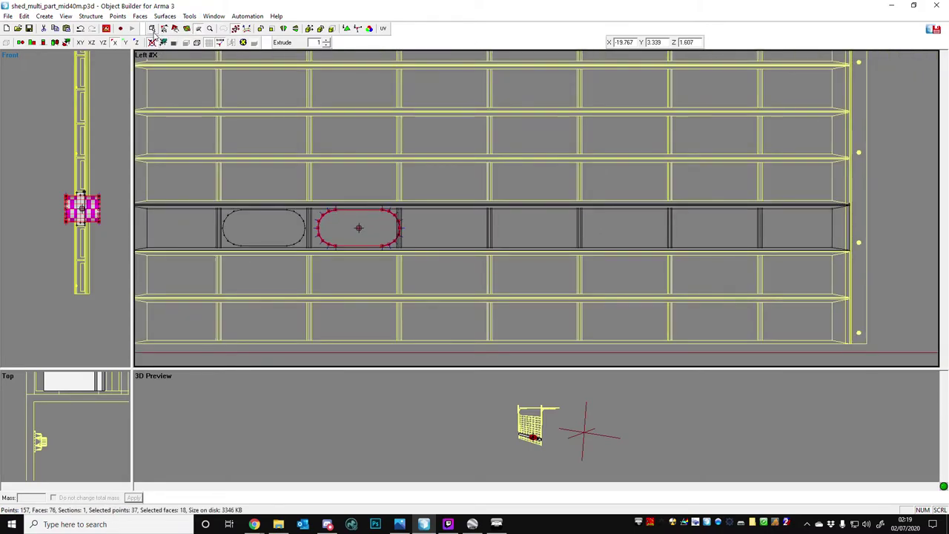
Add a centre point to the second bay's window outline and delete the duplicate in the third bay.
{"action": "left_click_drag", "start_coordinate": [231, 208], "coordinate": [247, 219]}
{"action": "key", "text": "Insert"}
{"action": "left_click", "coordinate": [364, 281]}
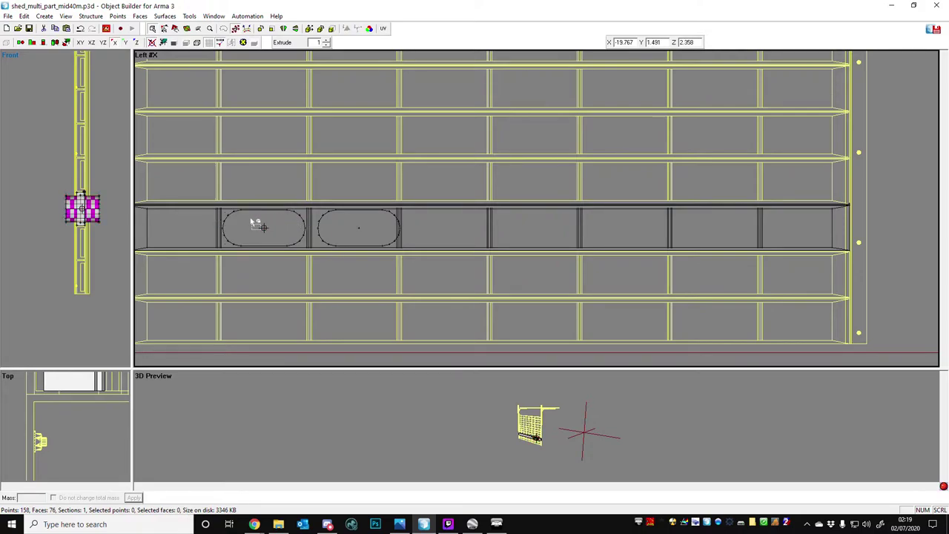
{"action": "left_click_drag", "start_coordinate": [319, 200], "coordinate": [374, 233]}
{"action": "key", "text": "Delete"}
Copy and paste the window outline with its centre point and move the copy from divider to divider into the third bay.
{"action": "left_click_drag", "start_coordinate": [226, 200], "coordinate": [283, 247]}
{"action": "key", "text": "ctrl+c"}
{"action": "key", "text": "ctrl+v"}
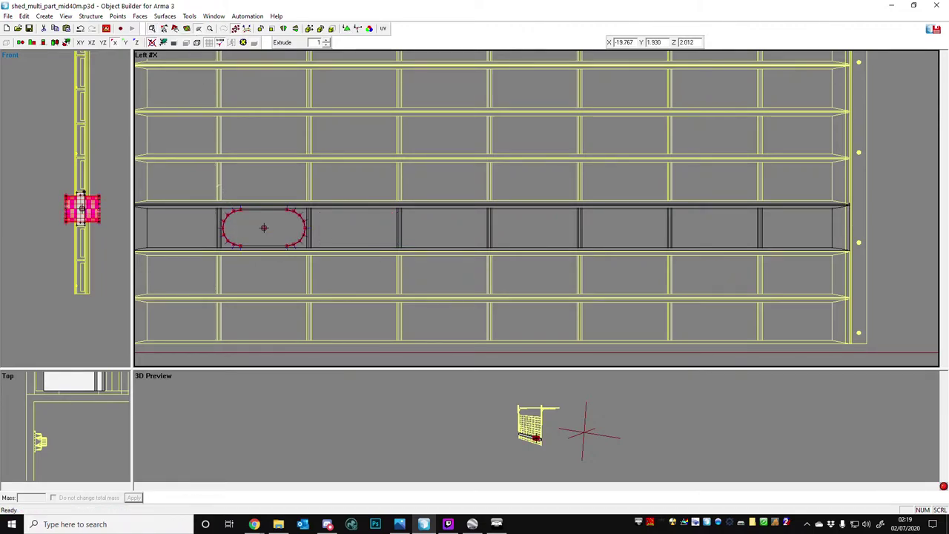
{"action": "left_click_drag", "start_coordinate": [216, 209], "coordinate": [306, 209]}
{"action": "scroll", "coordinate": [306, 209], "scroll_direction": "up", "scroll_amount": 2}
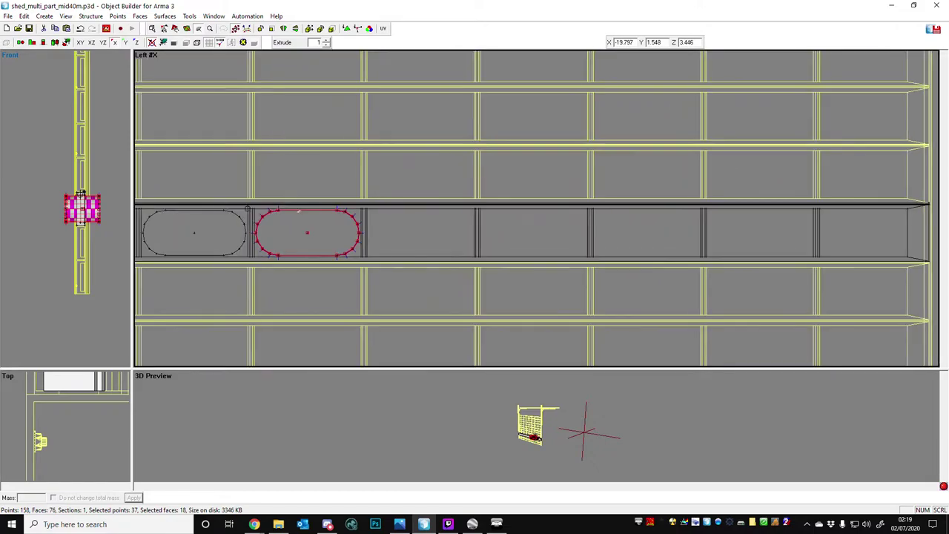
{"action": "scroll", "coordinate": [391, 228], "scroll_direction": "down", "scroll_amount": 2}
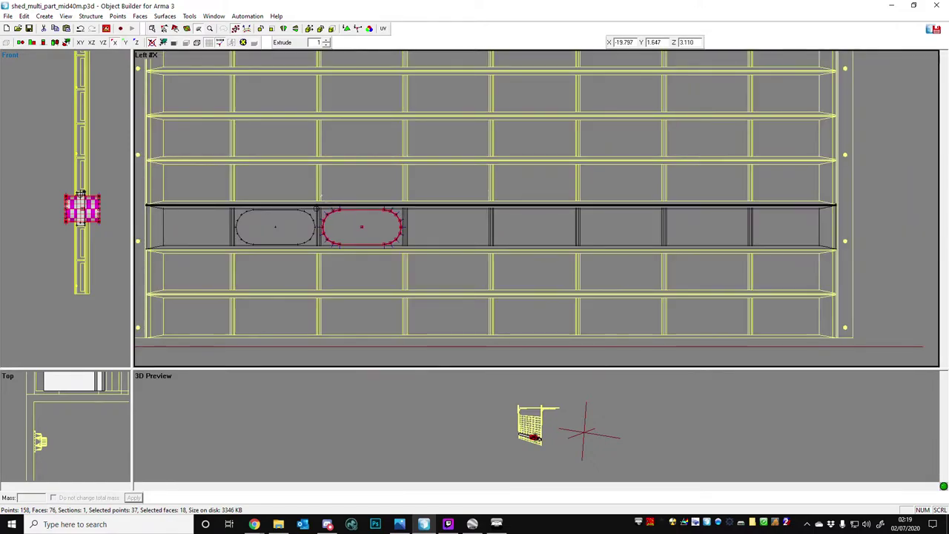
{"action": "left_click", "coordinate": [154, 29]}
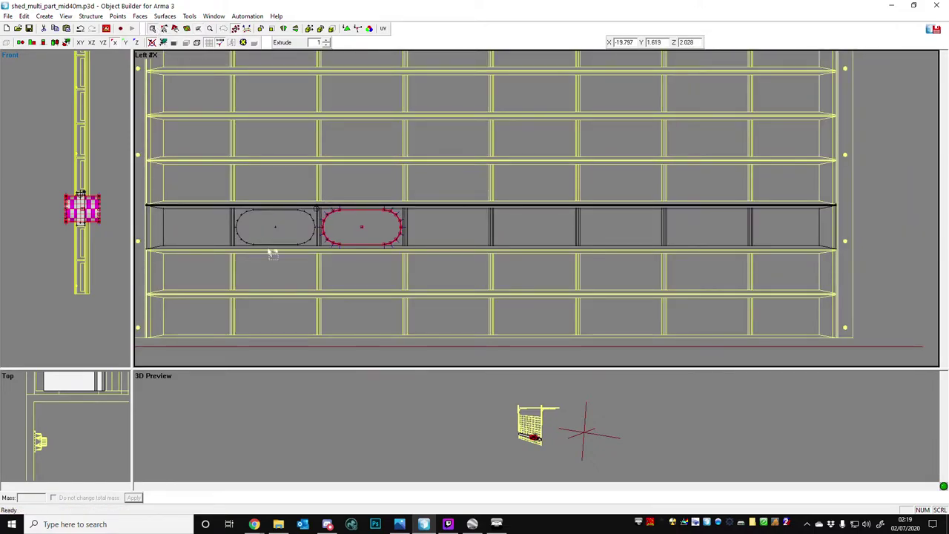
Copy and paste both window outlines with their centre points, and move the copies two dividers along into the fourth and fifth bays.
{"action": "left_click_drag", "start_coordinate": [258, 190], "coordinate": [303, 231], "text": "ctrl"}
{"action": "key", "text": "ctrl+c"}
{"action": "key", "text": "ctrl+v"}
{"action": "scroll", "coordinate": [182, 180], "scroll_direction": "up", "scroll_amount": 1}
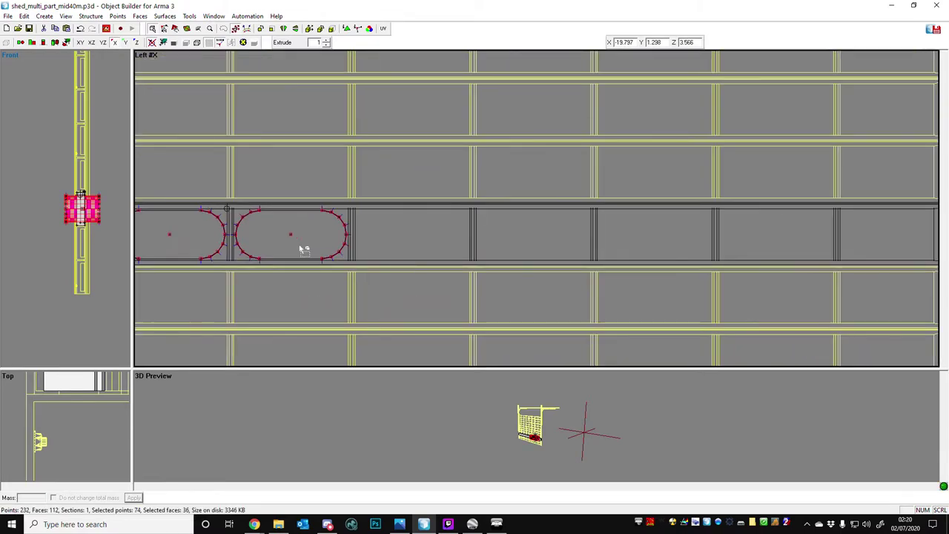
{"action": "key", "text": "Left"}
{"action": "key", "text": "Left"}
{"action": "key", "text": "Left"}
{"action": "key", "text": "Left"}
{"action": "key", "text": "Left"}
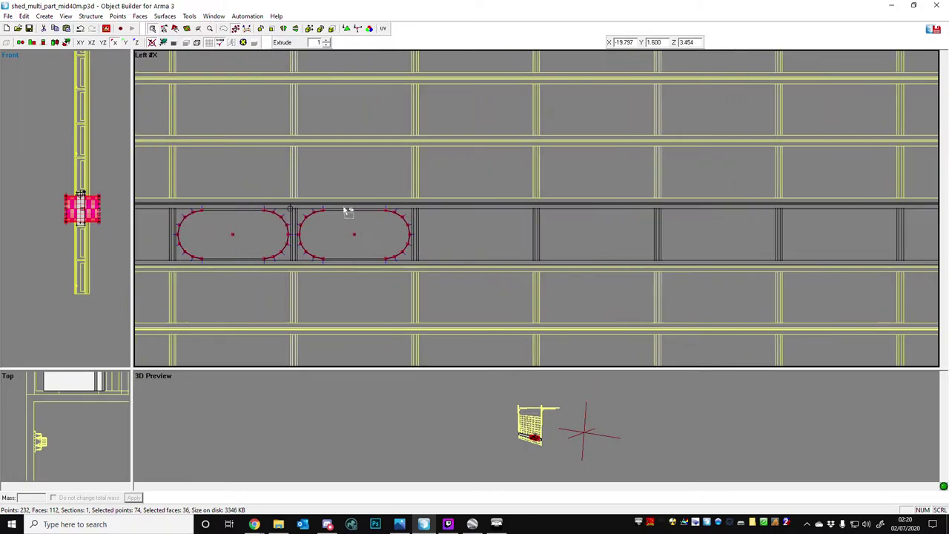
{"action": "key", "text": "Left"}
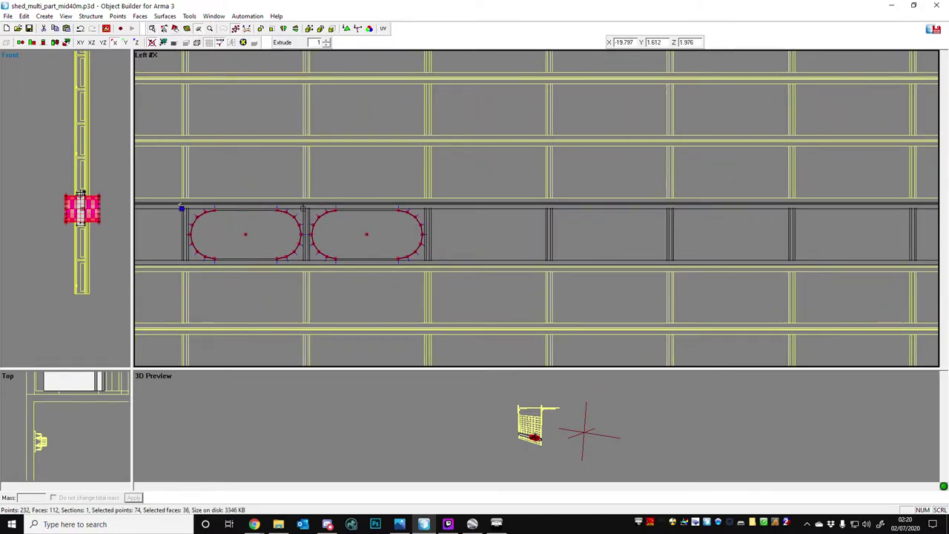
{"action": "left_click_drag", "start_coordinate": [182, 207], "coordinate": [424, 209]}
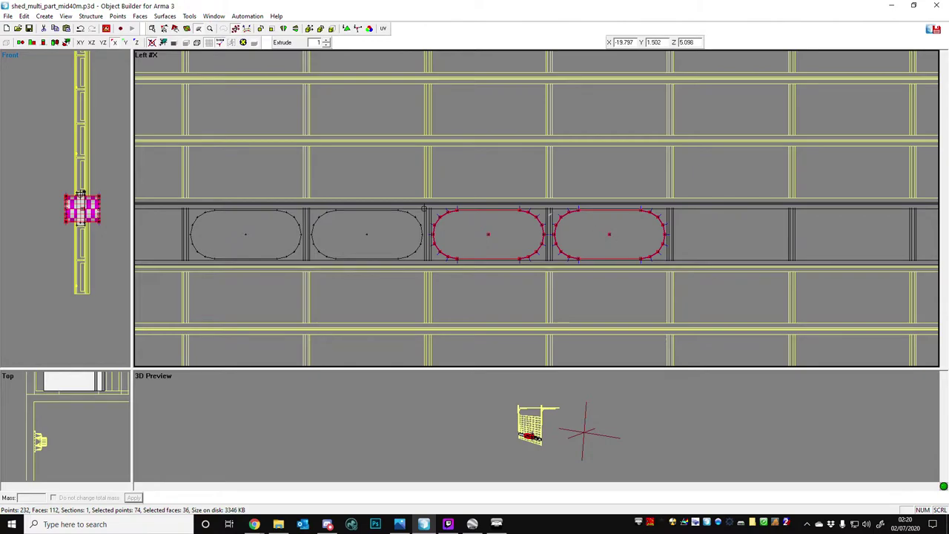
Paste the pair of window outlines again and move it from divider to divider into the sixth and seventh bays.
{"action": "key", "text": "ctrl+v"}
{"action": "left_click_drag", "start_coordinate": [424, 208], "coordinate": [665, 210]}
{"action": "scroll", "coordinate": [583, 186], "scroll_direction": "down", "scroll_amount": 3}
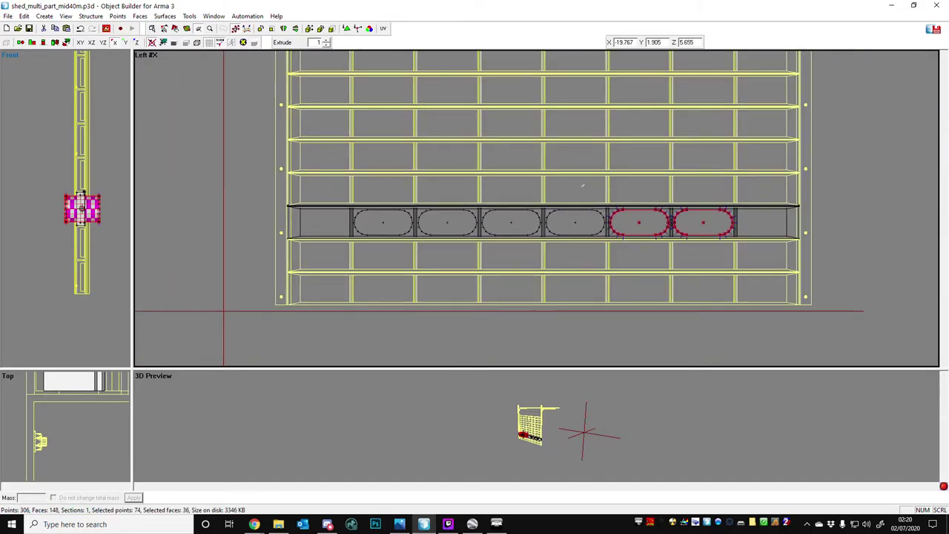
{"action": "middle_click_drag", "start_coordinate": [547, 178], "coordinate": [366, 139]}
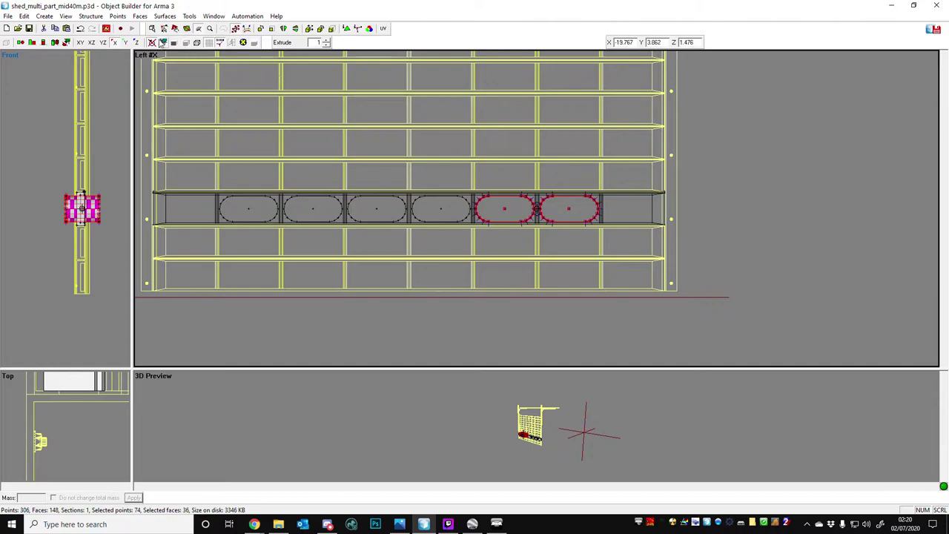
Remove the vertical dividers between the window outlines from the third panel, keeping its frame and all six outlines.
{"action": "left_click_drag", "start_coordinate": [92, 179], "coordinate": [138, 273]}
{"action": "key", "text": "c"}
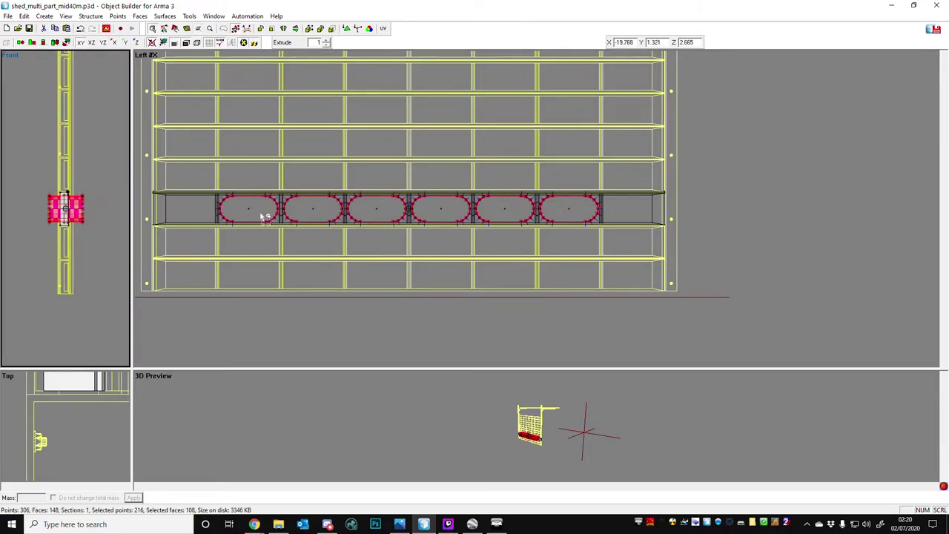
{"action": "scroll", "coordinate": [263, 217], "scroll_direction": "up", "scroll_amount": 1}
{"action": "left_click_drag", "start_coordinate": [171, 178], "coordinate": [181, 199]}
{"action": "left_click_drag", "start_coordinate": [249, 192], "coordinate": [260, 201]}
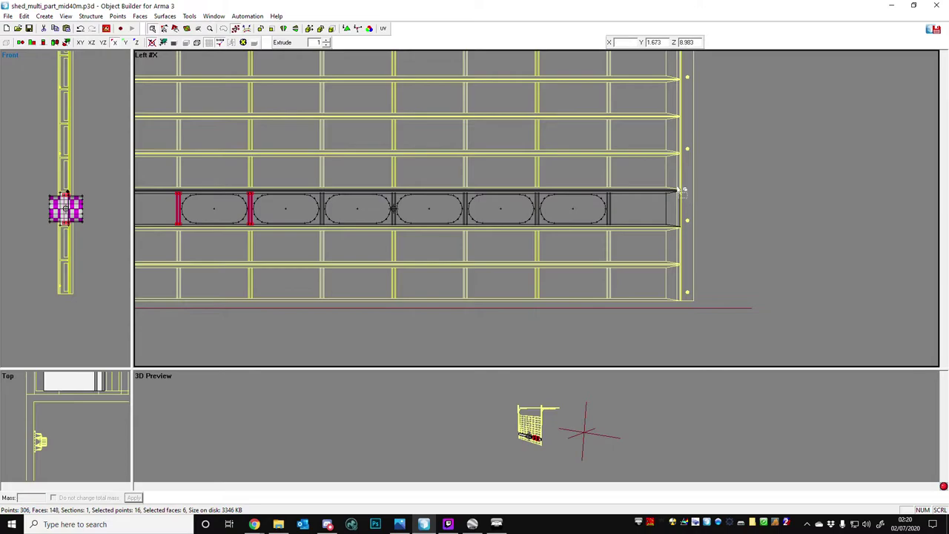
{"action": "left_click_drag", "start_coordinate": [676, 189], "coordinate": [730, 244]}
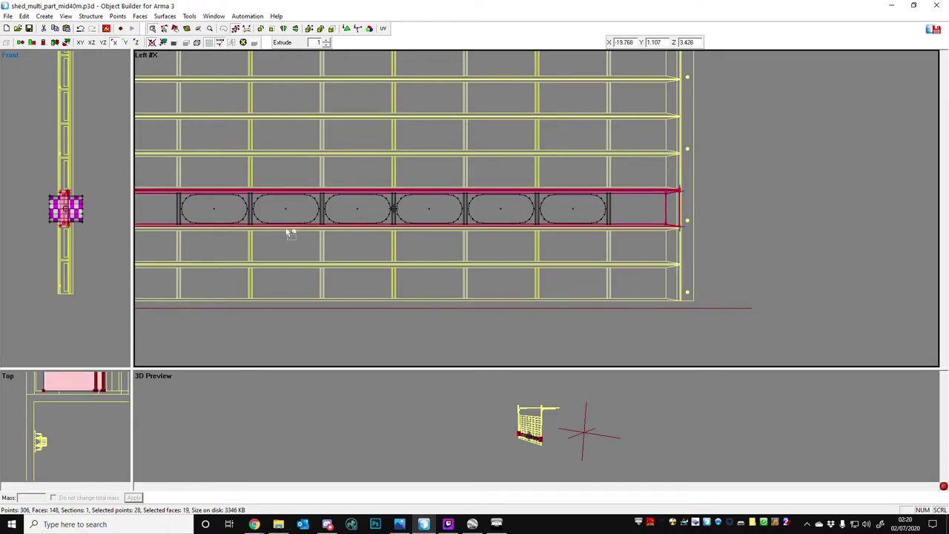
{"action": "scroll", "coordinate": [554, 232], "scroll_direction": "down", "scroll_amount": 2}
{"action": "scroll", "coordinate": [278, 225], "scroll_direction": "up", "scroll_amount": 1}
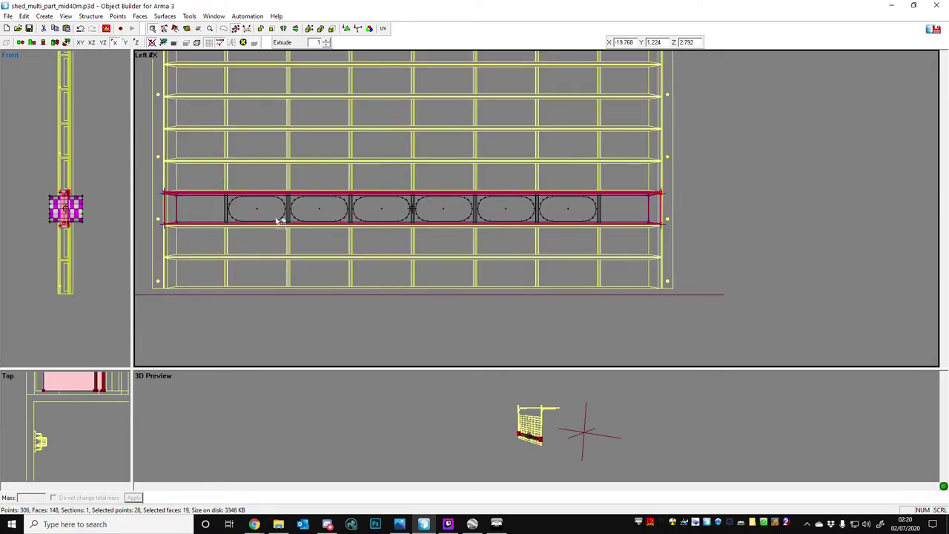
{"action": "left_click_drag", "start_coordinate": [247, 207], "coordinate": [610, 216]}
{"action": "key", "text": "Delete"}
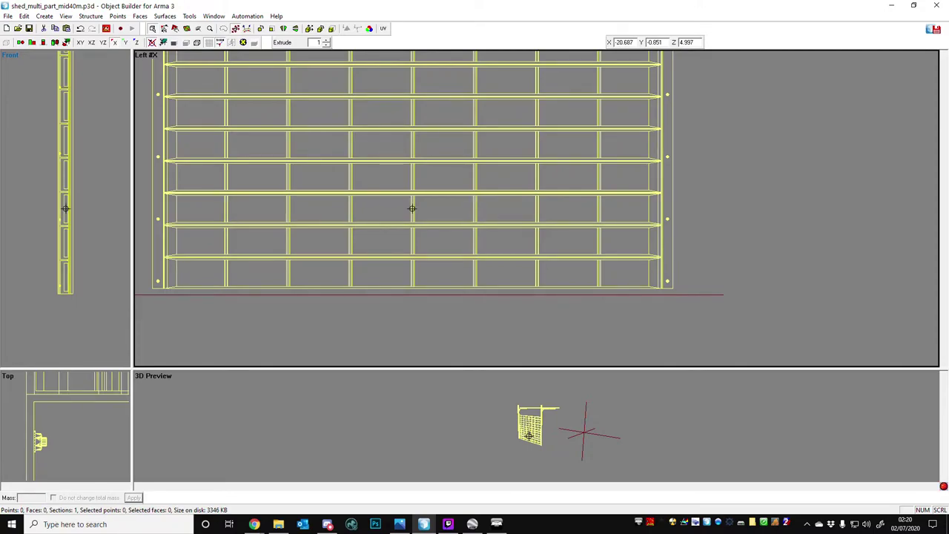
{"action": "key", "text": "ctrl+z"}
{"action": "scroll", "coordinate": [644, 221], "scroll_direction": "up", "scroll_amount": 4}
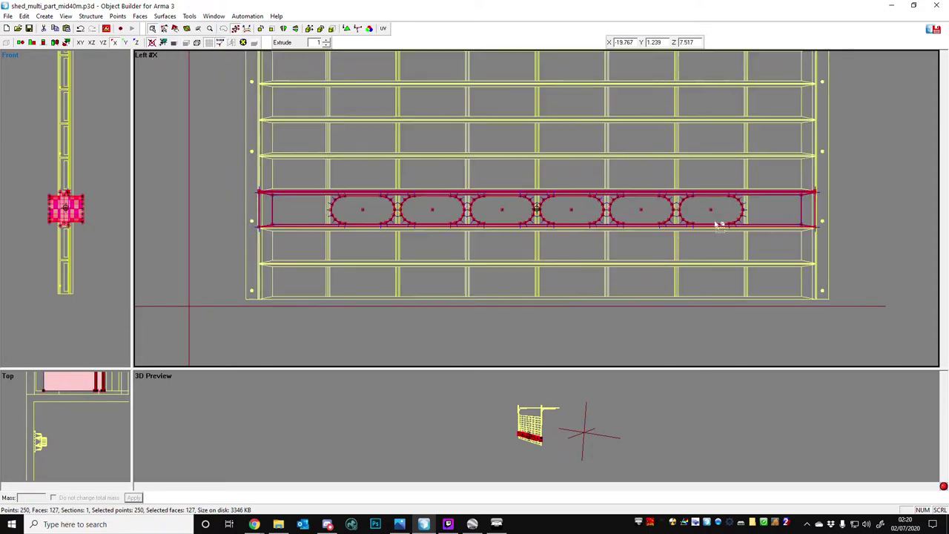
{"action": "left_click", "coordinate": [556, 293]}
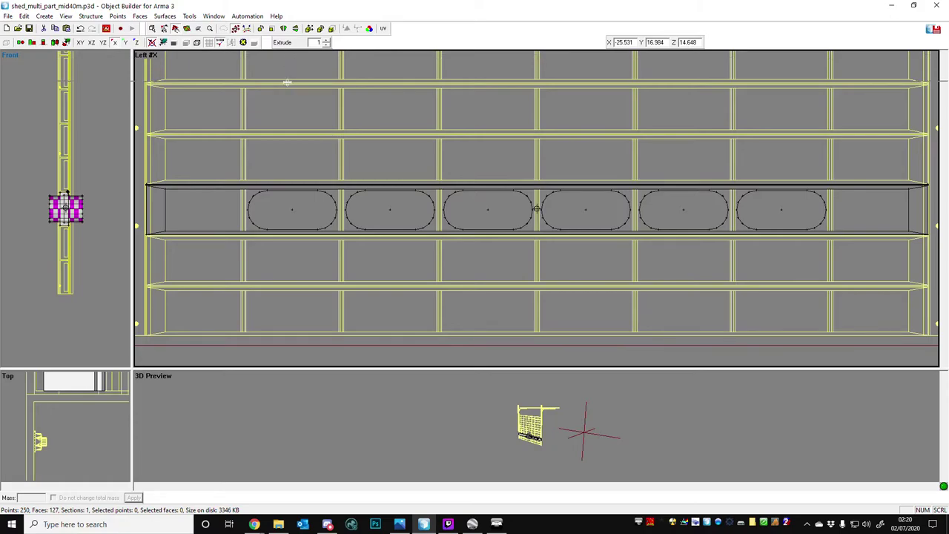
Enlarge the 3D preview and select the third panel's large outer and inner faces.
{"action": "left_click_drag", "start_coordinate": [287, 82], "coordinate": [288, 83]}
{"action": "middle_click_drag", "start_coordinate": [472, 290], "coordinate": [698, 297]}
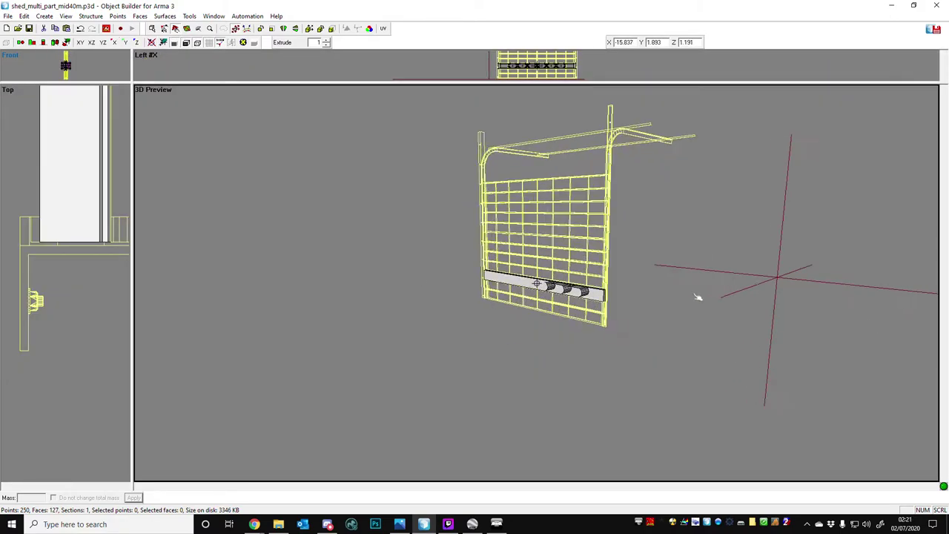
{"action": "scroll", "coordinate": [697, 297], "scroll_direction": "up", "scroll_amount": 8}
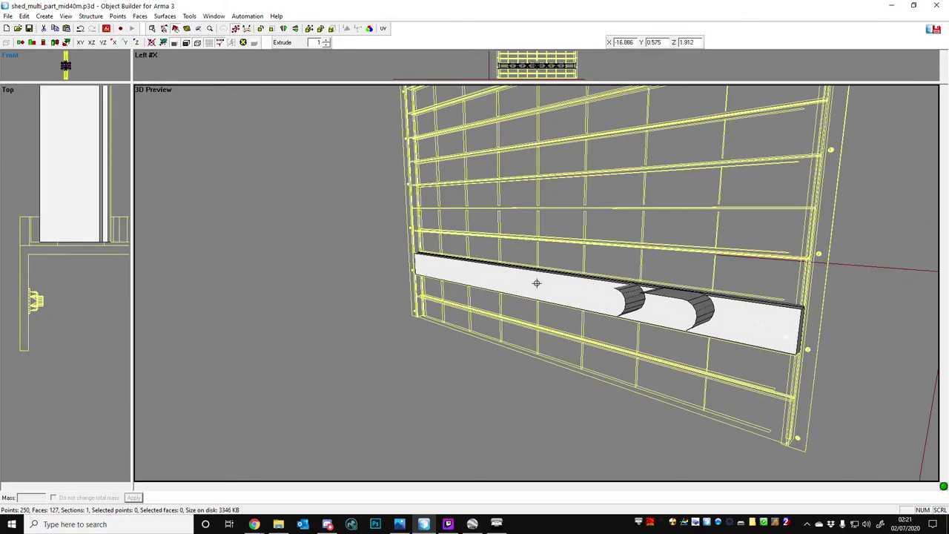
{"action": "left_click", "coordinate": [785, 337]}
{"action": "middle_click_drag", "start_coordinate": [655, 379], "coordinate": [658, 382]}
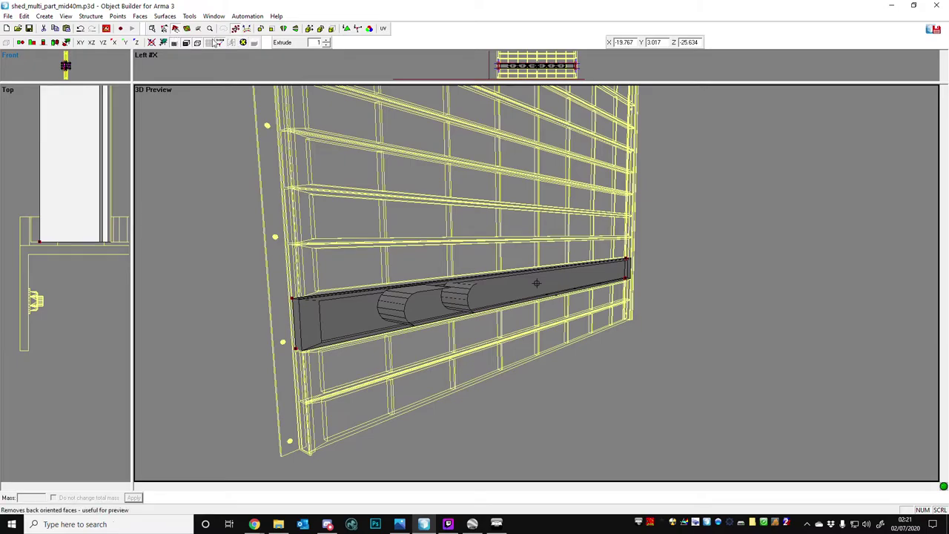
{"action": "left_click", "coordinate": [244, 43]}
{"action": "scroll", "coordinate": [354, 330], "scroll_direction": "up", "scroll_amount": 2}
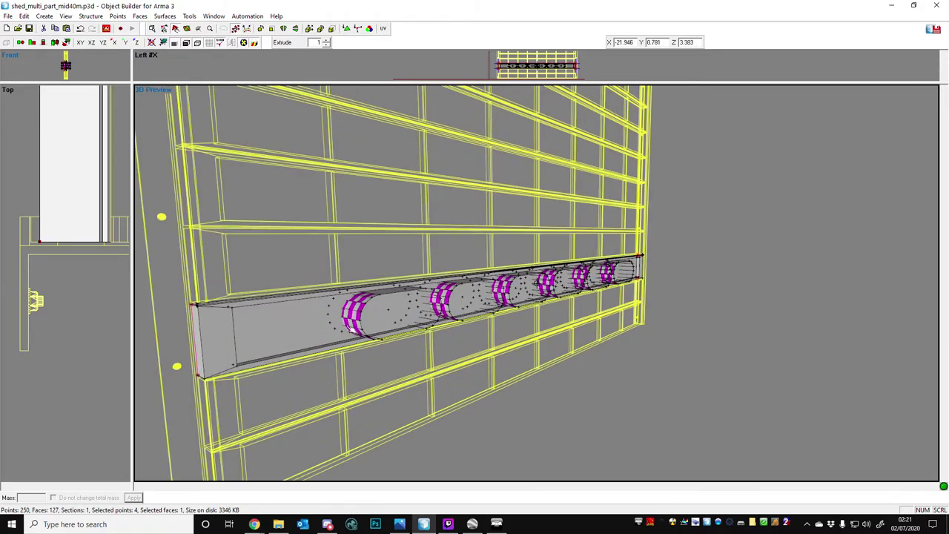
{"action": "left_click", "coordinate": [270, 333], "text": "ctrl"}
{"action": "middle_click_drag", "start_coordinate": [353, 318], "coordinate": [346, 309]}
{"action": "right_click_drag", "start_coordinate": [346, 310], "coordinate": [343, 304]}
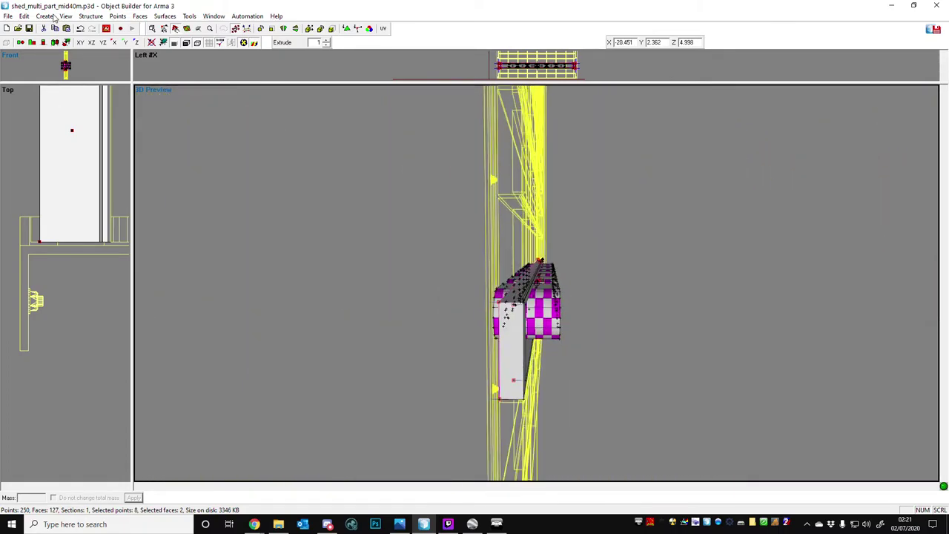
Split the two selected large faces from the rest of the panel's geometry.
{"action": "left_click", "coordinate": [44, 16]}
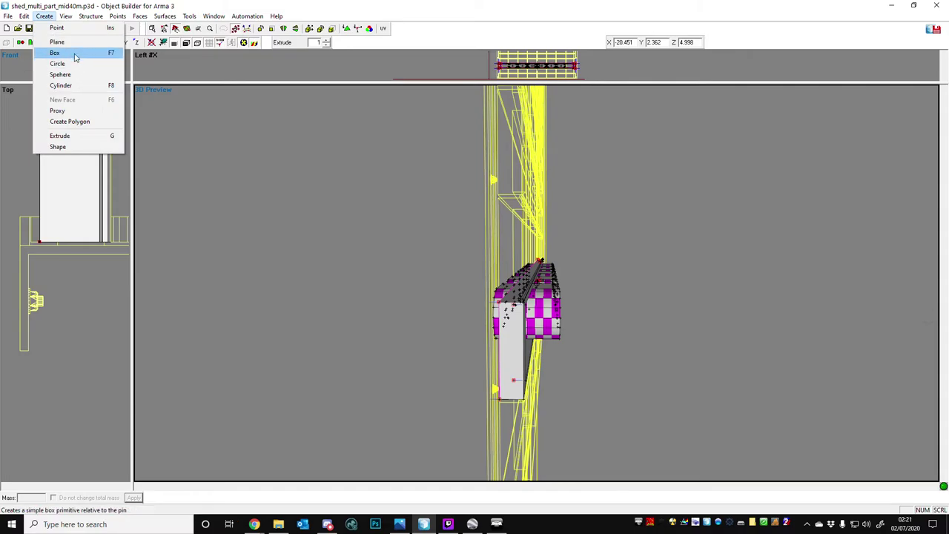
{"action": "mouse_move", "coordinate": [89, 20]}
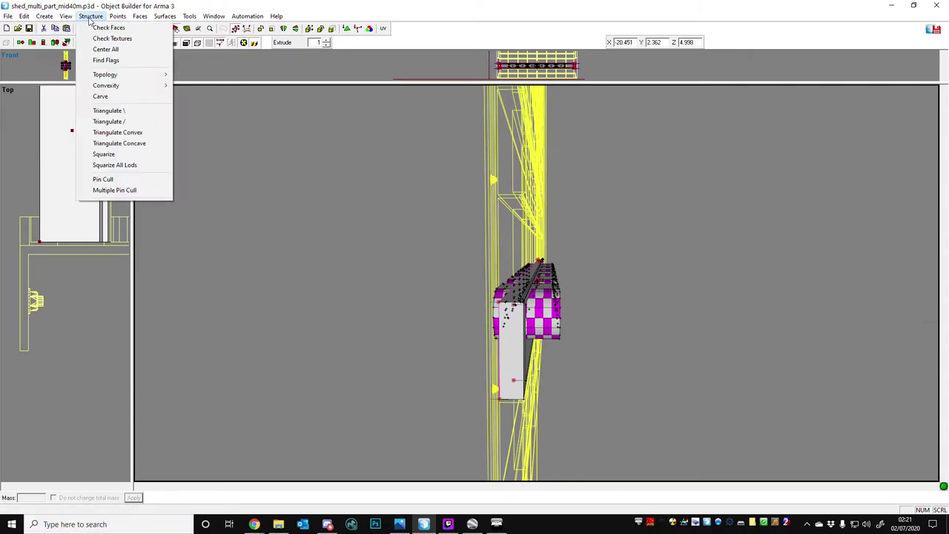
{"action": "mouse_move", "coordinate": [152, 75]}
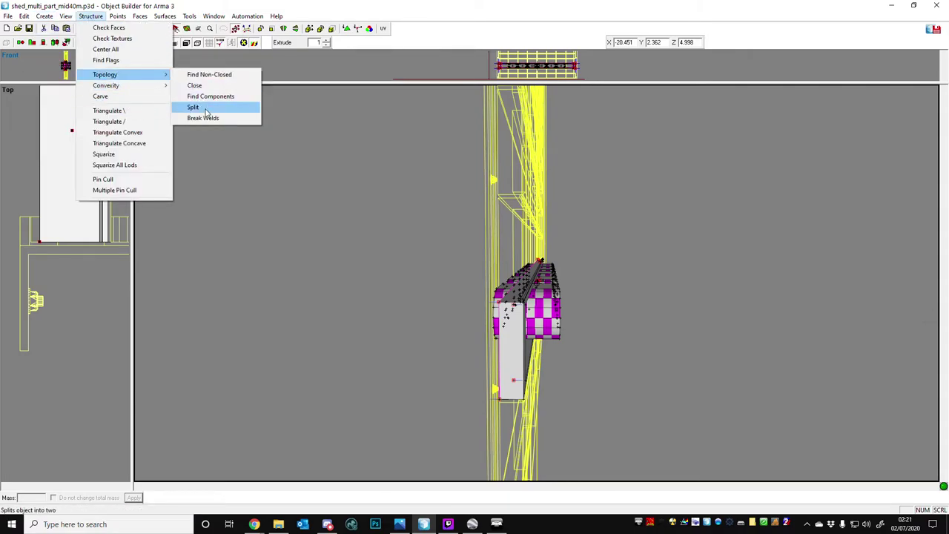
{"action": "left_click", "coordinate": [204, 110]}
{"action": "middle_click_drag", "start_coordinate": [500, 295], "coordinate": [503, 297]}
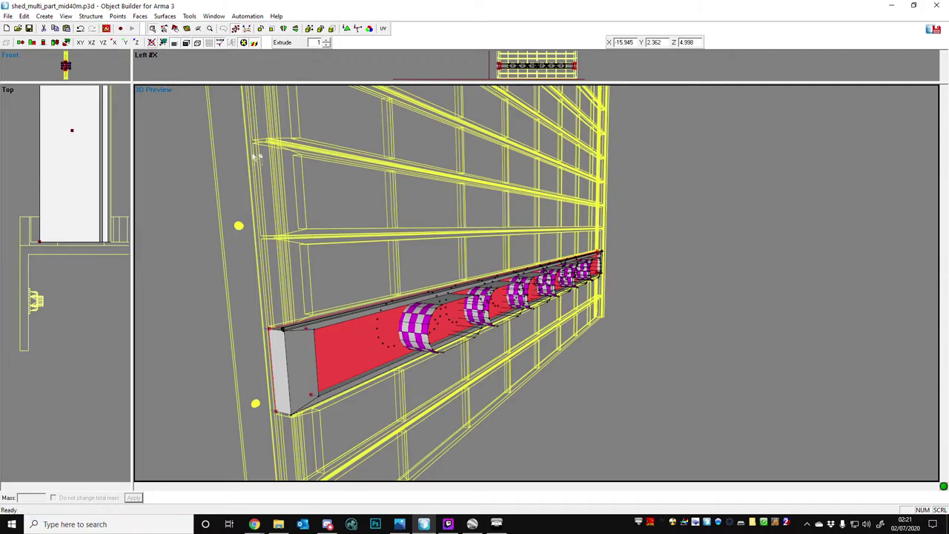
Select the connected frame around the two split faces and remove it, keeping the faces and window outlines.
{"action": "right_click_drag", "start_coordinate": [371, 324], "coordinate": [367, 364]}
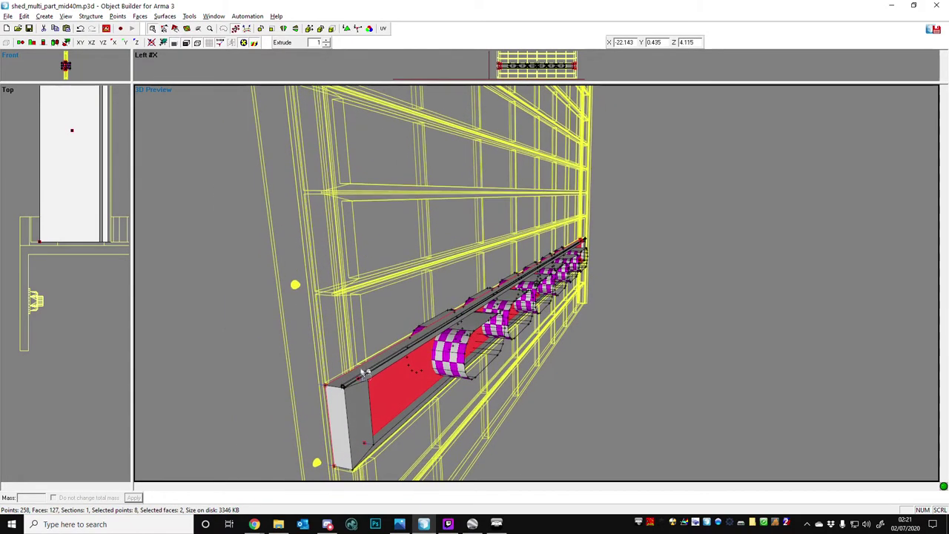
{"action": "left_click_drag", "start_coordinate": [339, 381], "coordinate": [350, 393]}
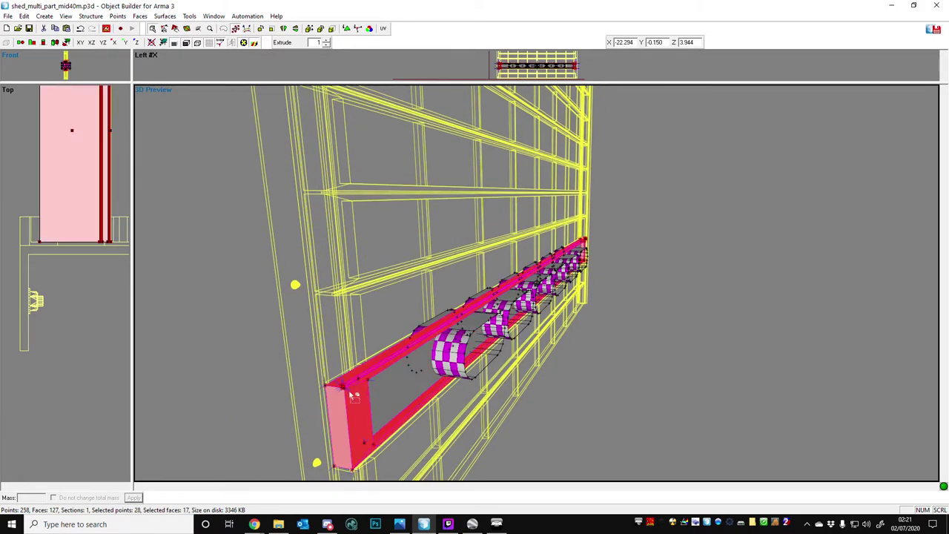
{"action": "right_click_drag", "start_coordinate": [493, 344], "coordinate": [494, 344]}
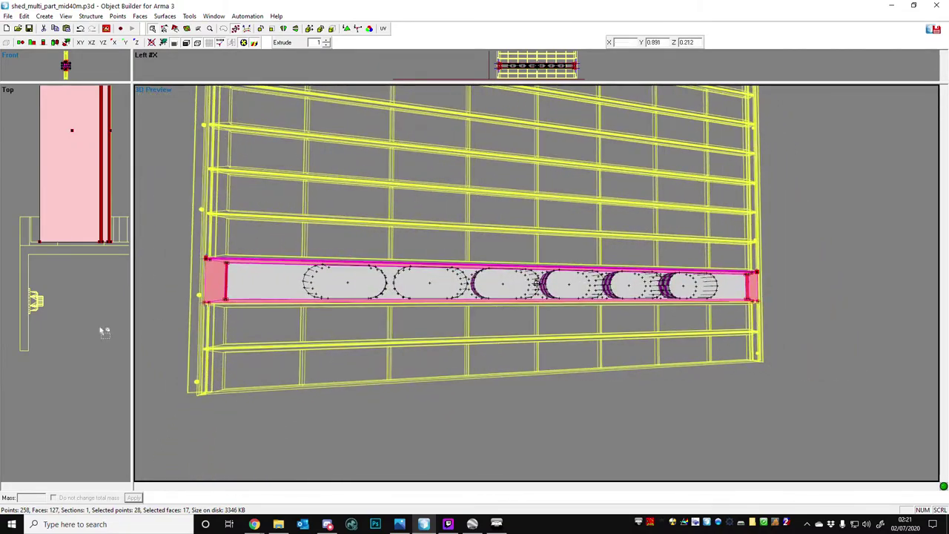
{"action": "key", "text": "Delete"}
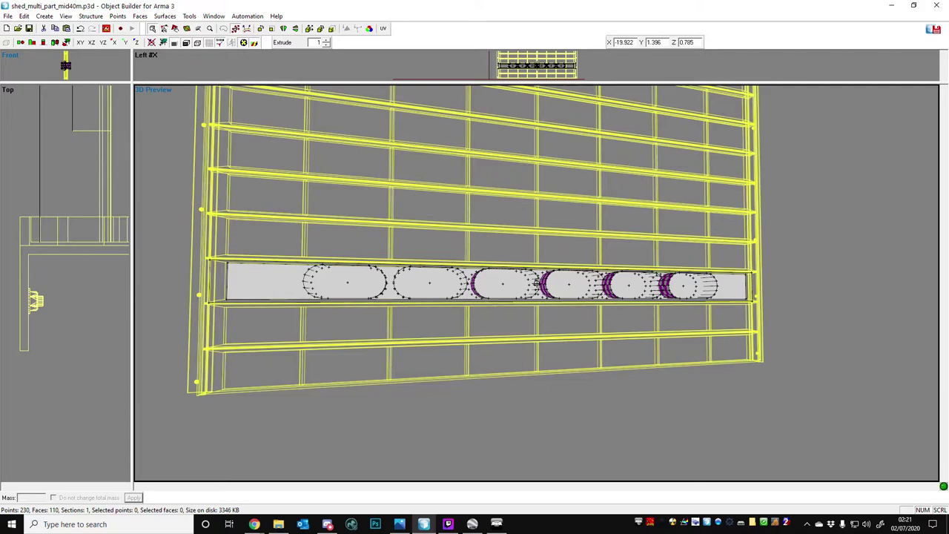
Paste the removed frame in with the set-aside vertical dividers and check the assembled frame along its length.
{"action": "key", "text": "ctrl+v"}
{"action": "left_click", "coordinate": [482, 365]}
{"action": "middle_click_drag", "start_coordinate": [482, 365], "coordinate": [482, 363]}
{"action": "key", "text": "Left"}
{"action": "key", "text": "Left"}
{"action": "key", "text": "Left"}
{"action": "key", "text": "Left"}
{"action": "key", "text": "Left"}
{"action": "key", "text": "Left"}
{"action": "key", "text": "Left"}
{"action": "key", "text": "Left"}
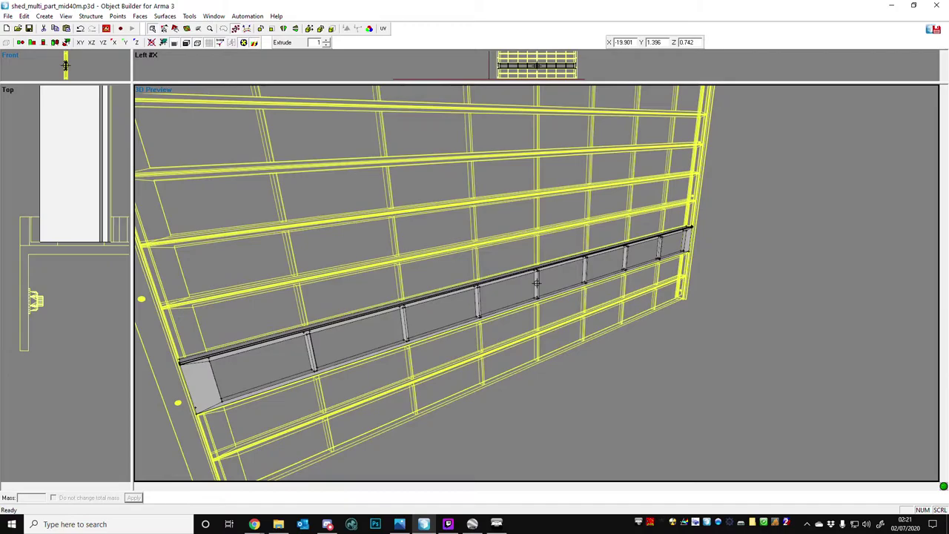
{"action": "middle_click_drag", "start_coordinate": [553, 306], "coordinate": [553, 307]}
{"action": "key", "text": "Left"}
{"action": "key", "text": "Left"}
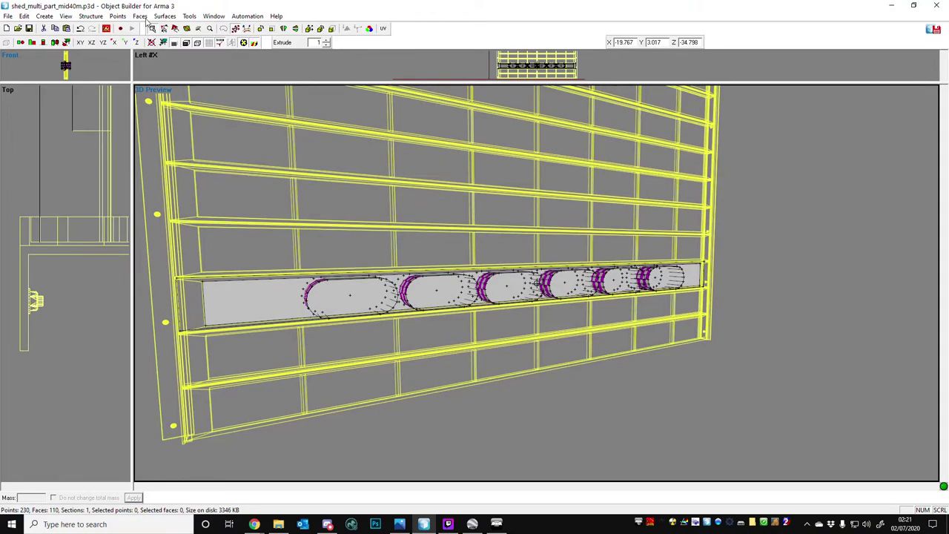
Select all six window outlines and carve their rounded shapes into the panel's two large faces.
{"action": "key", "text": "Left"}
{"action": "key", "text": "Left"}
{"action": "key", "text": "Left"}
{"action": "key", "text": "Left"}
{"action": "key", "text": "Left"}
{"action": "key", "text": "Left"}
{"action": "left_click_drag", "start_coordinate": [379, 258], "coordinate": [564, 288]}
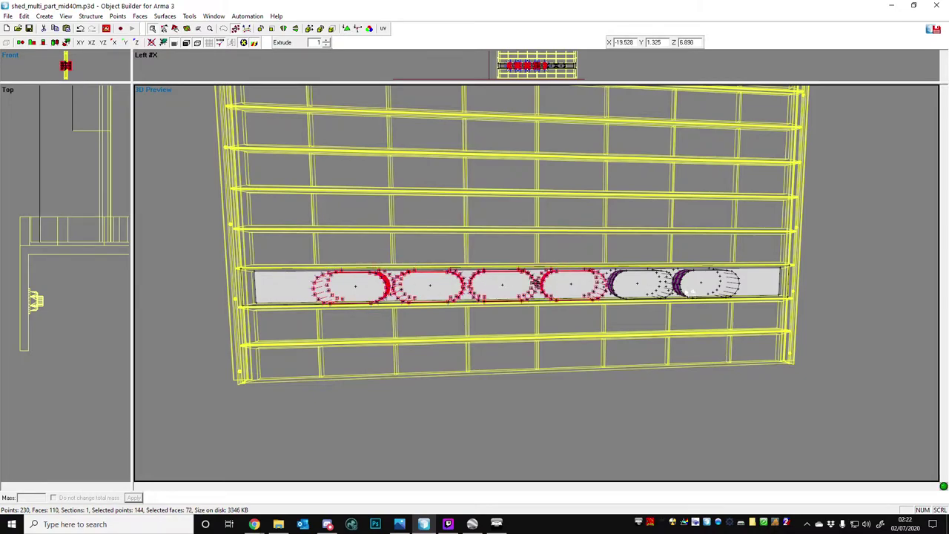
{"action": "left_click_drag", "start_coordinate": [655, 264], "coordinate": [707, 276], "text": "shift"}
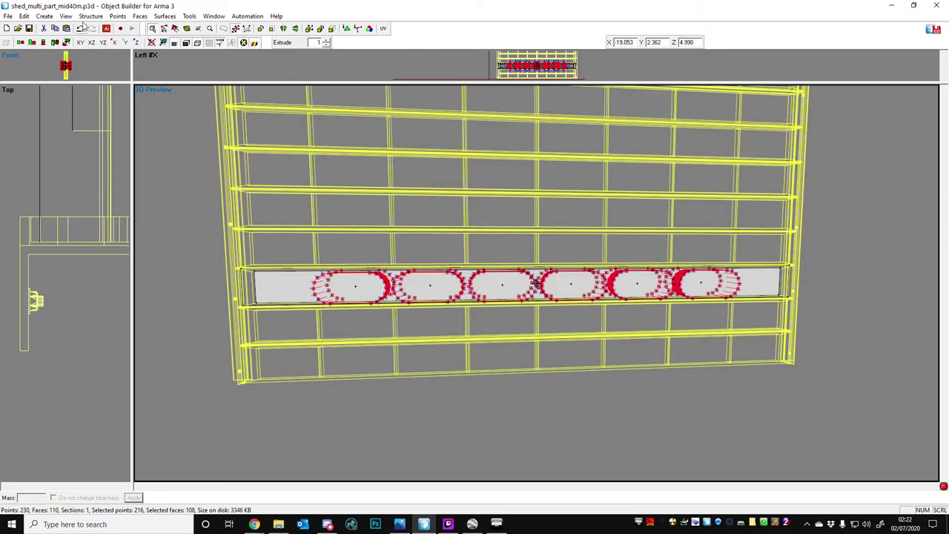
{"action": "middle_click_drag", "start_coordinate": [420, 258], "coordinate": [421, 256]}
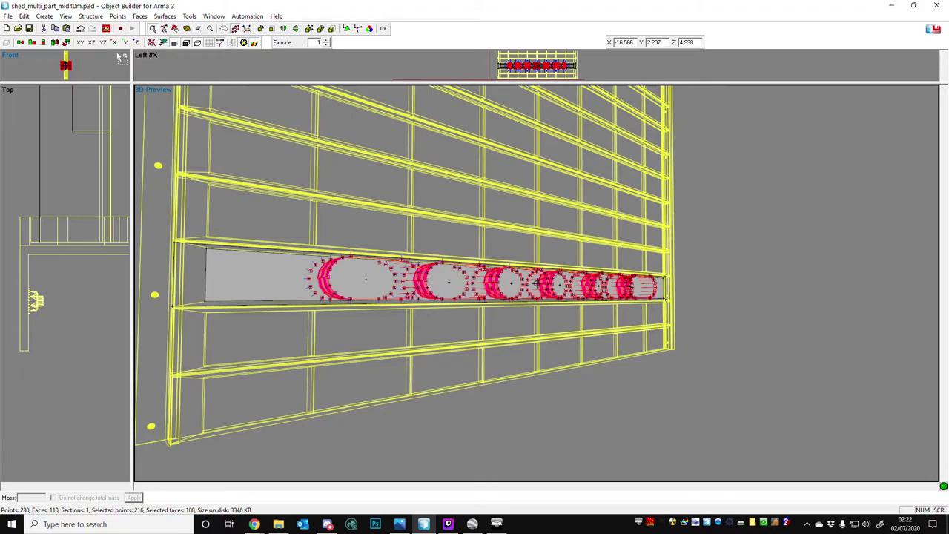
{"action": "left_click", "coordinate": [91, 15]}
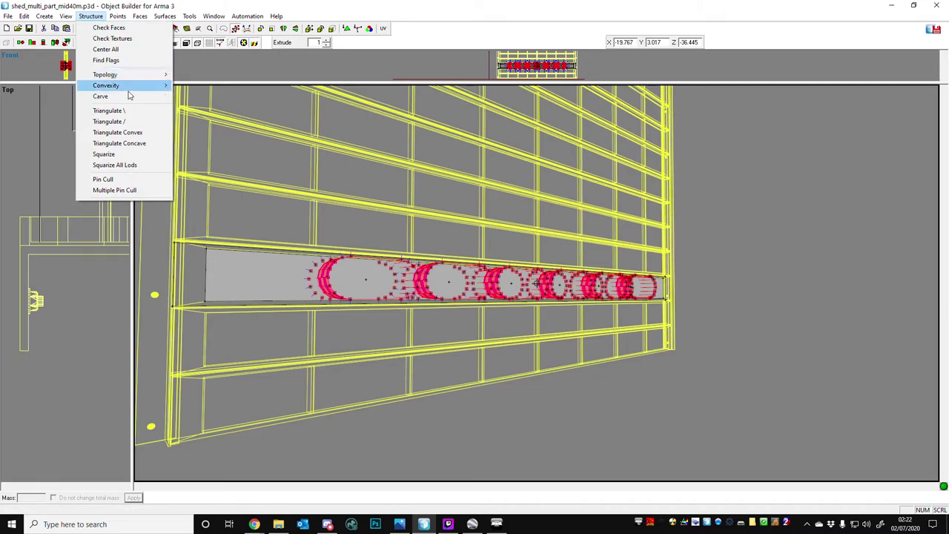
{"action": "left_click", "coordinate": [100, 96]}
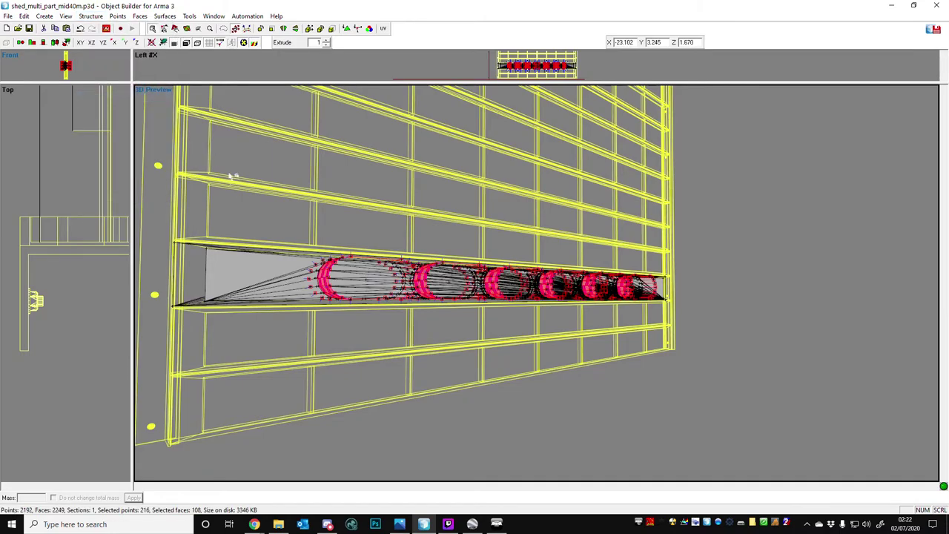
Examine the carved panel faces around the window outlines from an oblique angle and set the selection mode.
{"action": "scroll", "coordinate": [642, 263], "scroll_direction": "up", "scroll_amount": 1}
{"action": "middle_click_drag", "start_coordinate": [640, 260], "coordinate": [644, 264]}
{"action": "middle_click_drag", "start_coordinate": [307, 284], "coordinate": [308, 283]}
{"action": "right_click_drag", "start_coordinate": [307, 282], "coordinate": [307, 283]}
{"action": "middle_click_drag", "start_coordinate": [305, 282], "coordinate": [306, 282]}
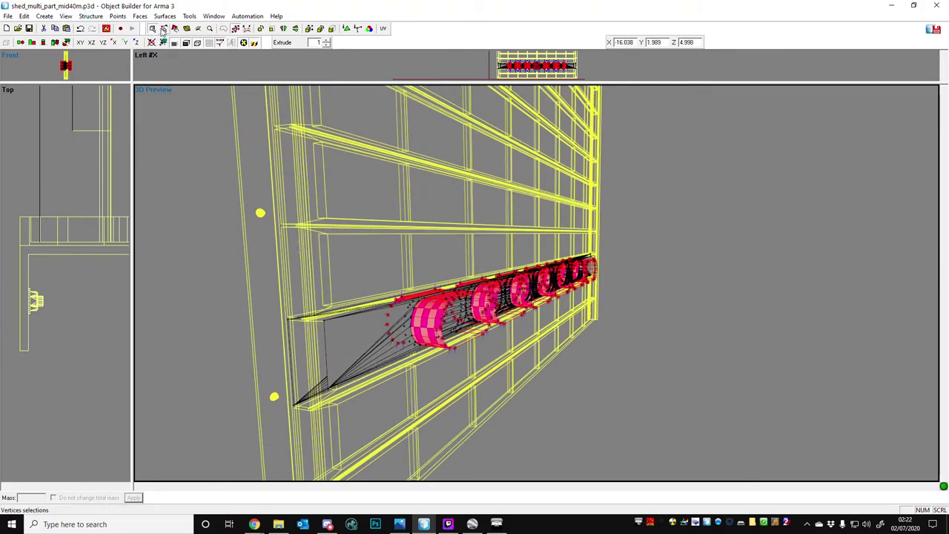
{"action": "left_click", "coordinate": [153, 30]}
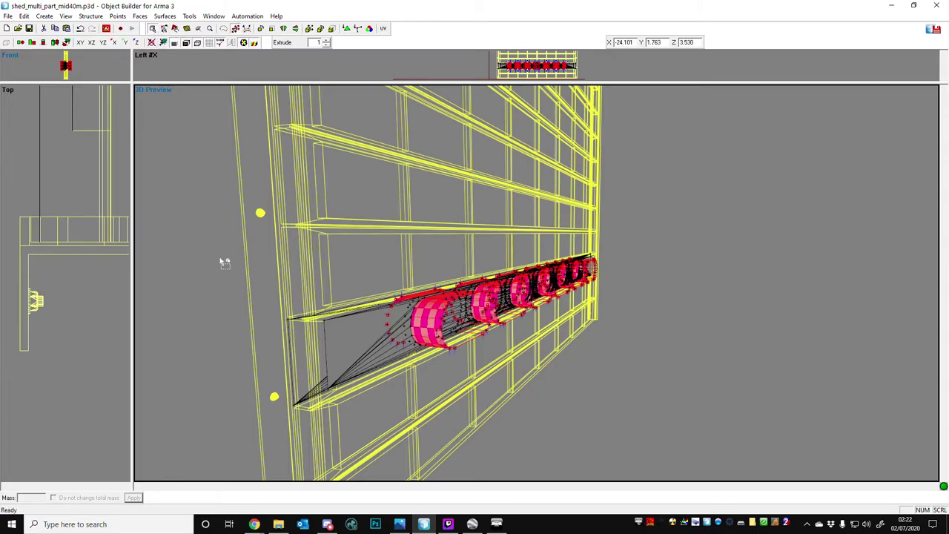
Select the carved panel face with its connected outer frame edges and cut it out of the model.
{"action": "left_click_drag", "start_coordinate": [233, 270], "coordinate": [304, 338]}
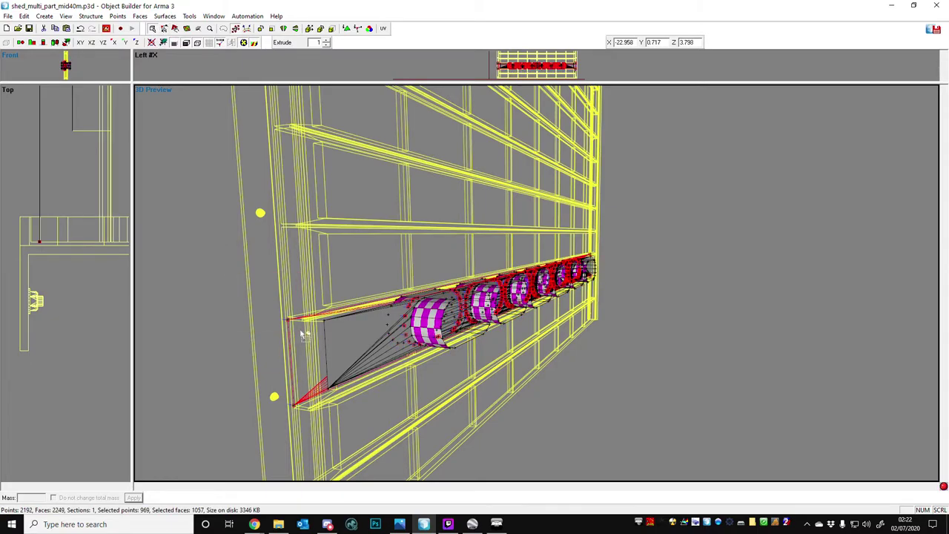
{"action": "middle_click_drag", "start_coordinate": [350, 319], "coordinate": [600, 331]}
{"action": "middle_click_drag", "start_coordinate": [486, 312], "coordinate": [487, 311]}
{"action": "right_click_drag", "start_coordinate": [490, 315], "coordinate": [371, 308]}
{"action": "key", "text": "Delete"}
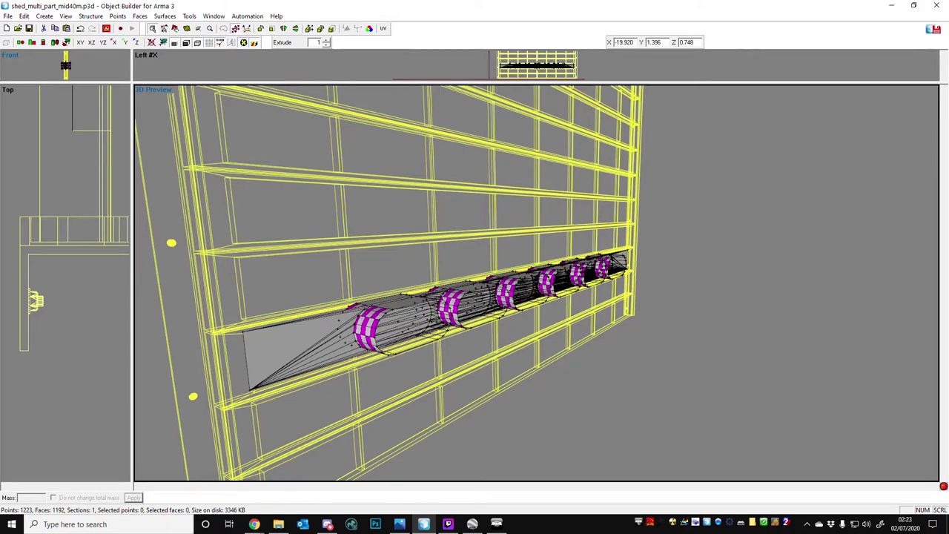
Create a new LOD 9.000, make it active, and paste the removed carved face into it.
{"action": "key", "text": "space"}
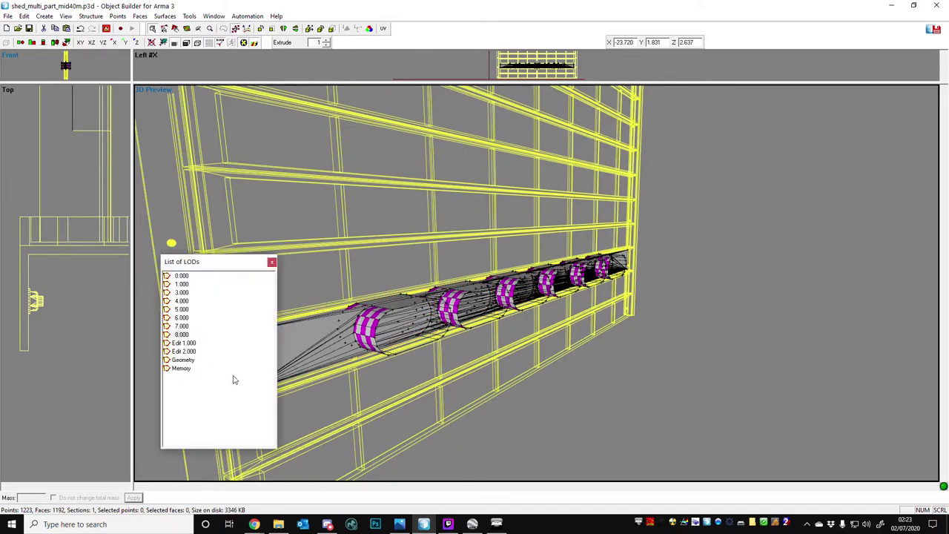
{"action": "right_click", "coordinate": [202, 398]}
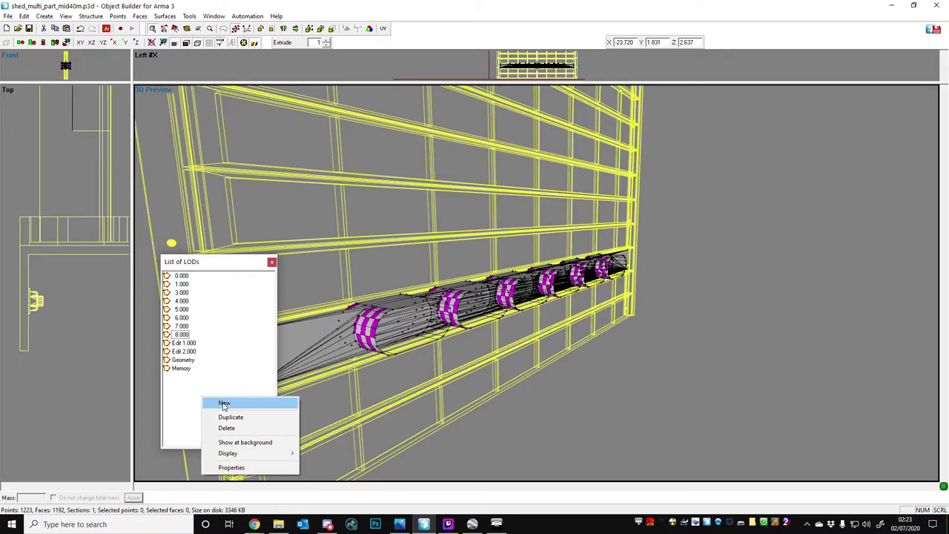
{"action": "left_click", "coordinate": [224, 404]}
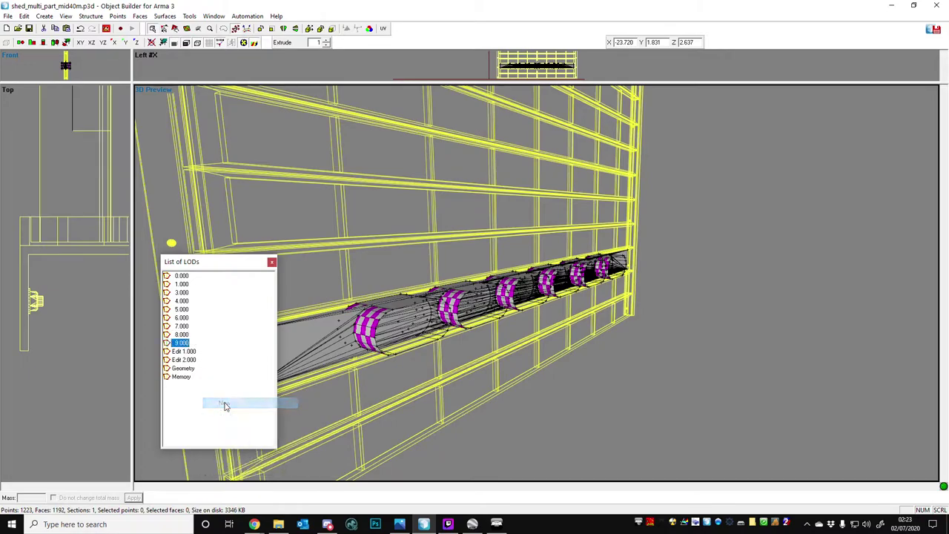
{"action": "left_click", "coordinate": [182, 345]}
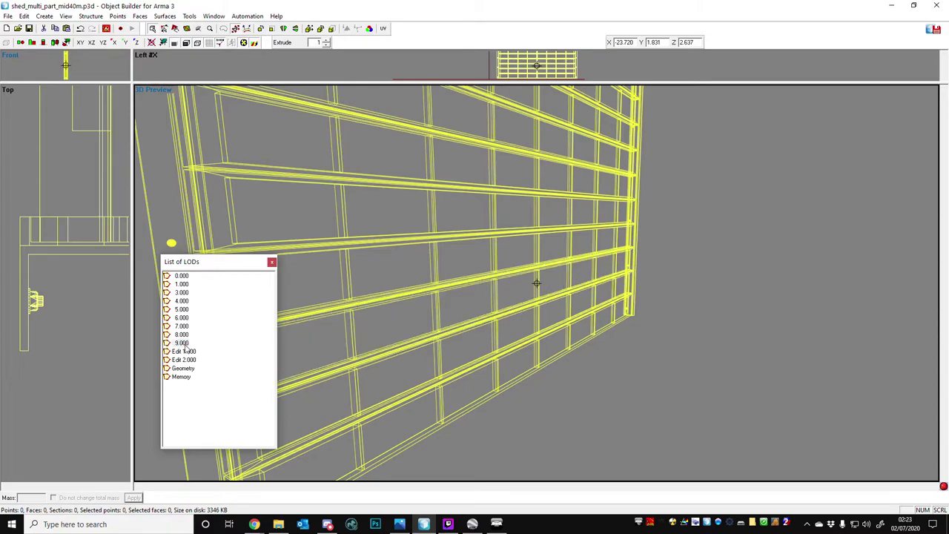
{"action": "key", "text": "ctrl+v"}
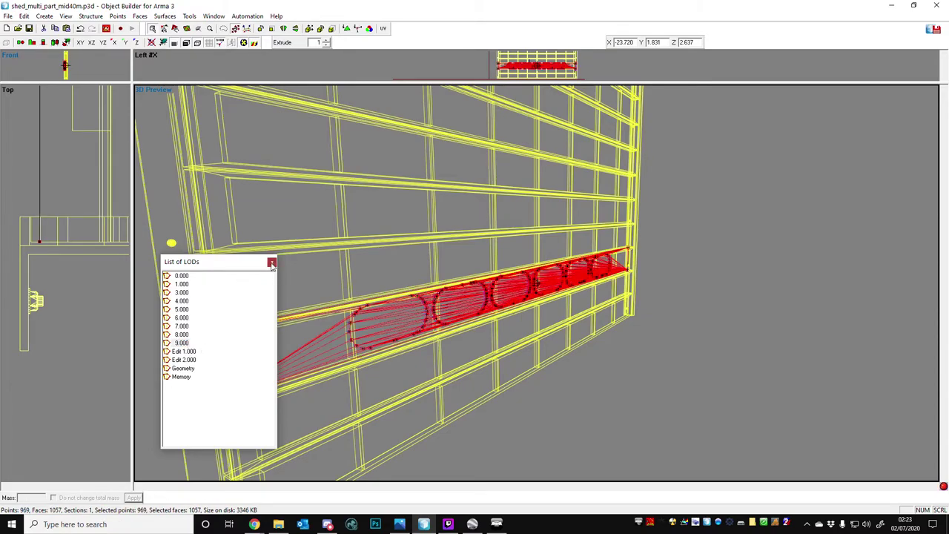
{"action": "left_click", "coordinate": [271, 264]}
Select the faces inside the first rounded window outline and delete them, keeping their points.
{"action": "left_click_drag", "start_coordinate": [531, 86], "coordinate": [494, 388]}
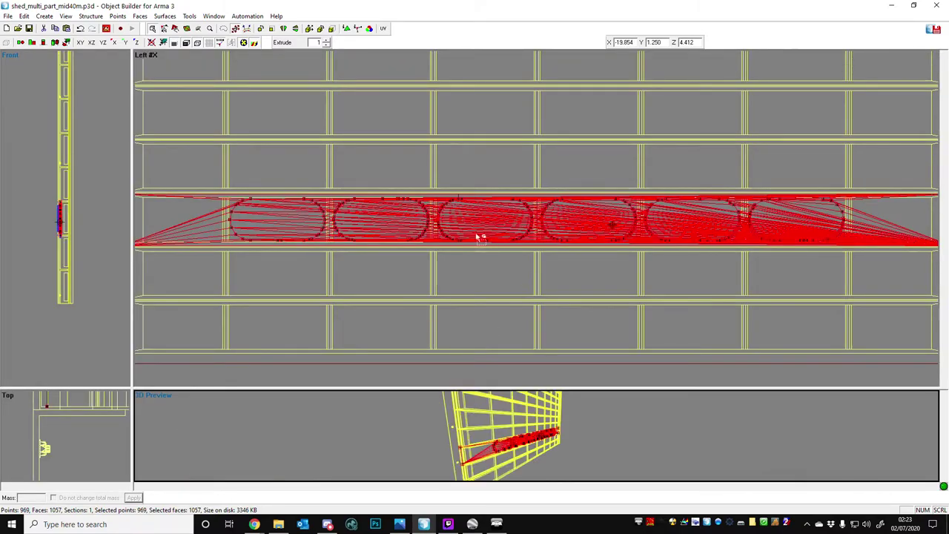
{"action": "scroll", "coordinate": [440, 231], "scroll_direction": "down", "scroll_amount": 1}
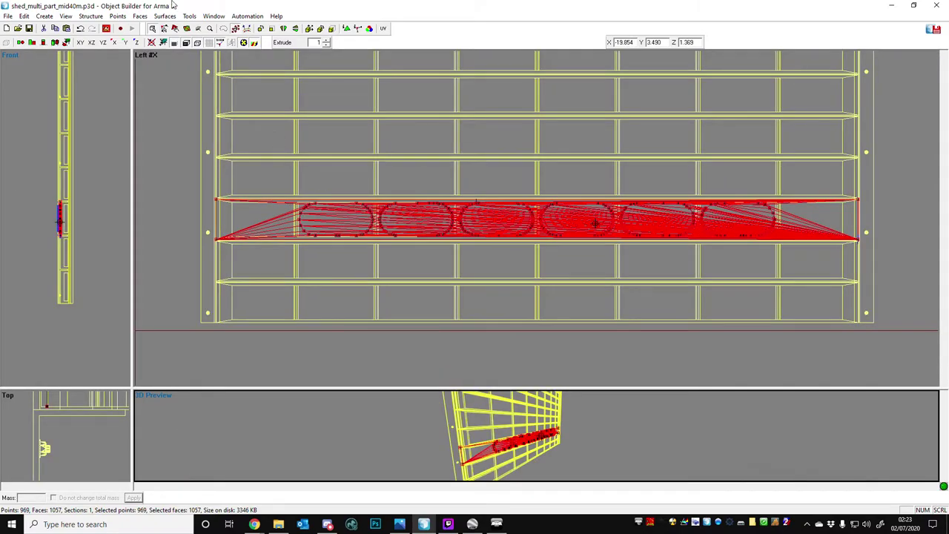
{"action": "left_click_drag", "start_coordinate": [270, 173], "coordinate": [381, 252]}
{"action": "scroll", "coordinate": [417, 252], "scroll_direction": "up", "scroll_amount": 3}
{"action": "scroll", "coordinate": [561, 267], "scroll_direction": "up", "scroll_amount": 4}
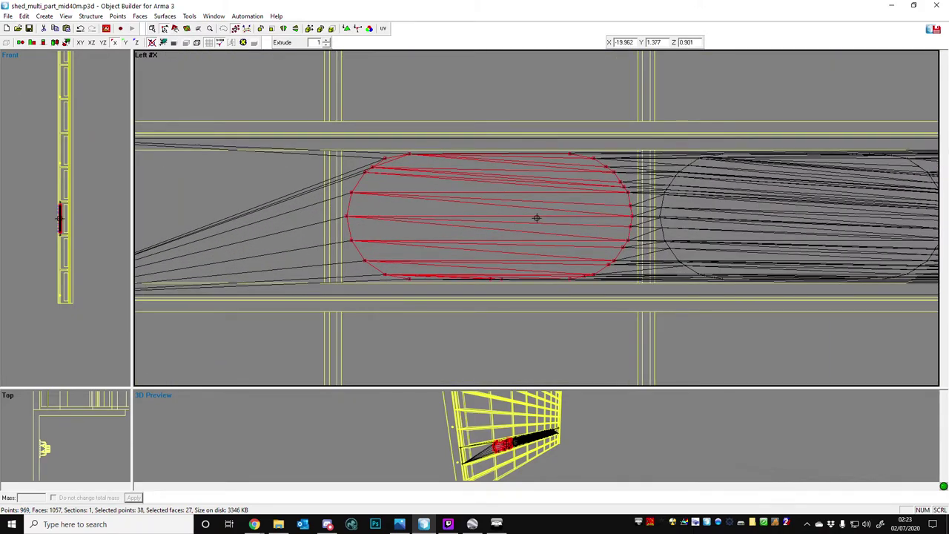
{"action": "key", "text": "ctrl+Delete"}
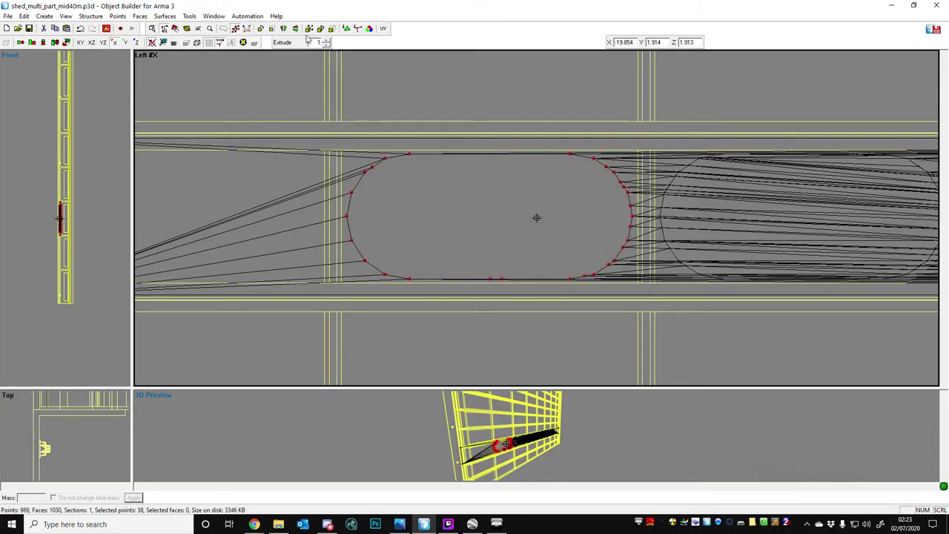
Show LOD 8.000 as the background behind LOD 9.000 for reference, clear the selection and close the LOD list.
{"action": "left_click", "coordinate": [212, 16]}
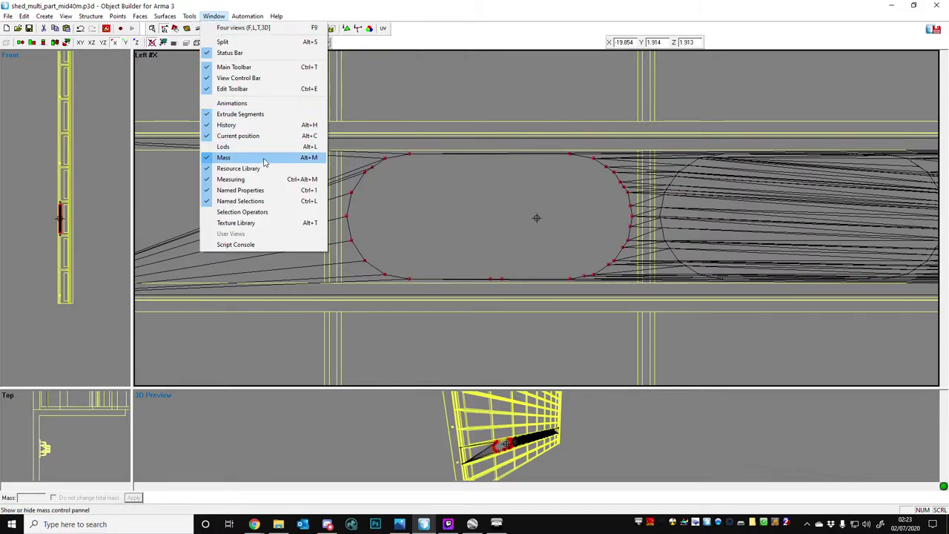
{"action": "left_click", "coordinate": [266, 147]}
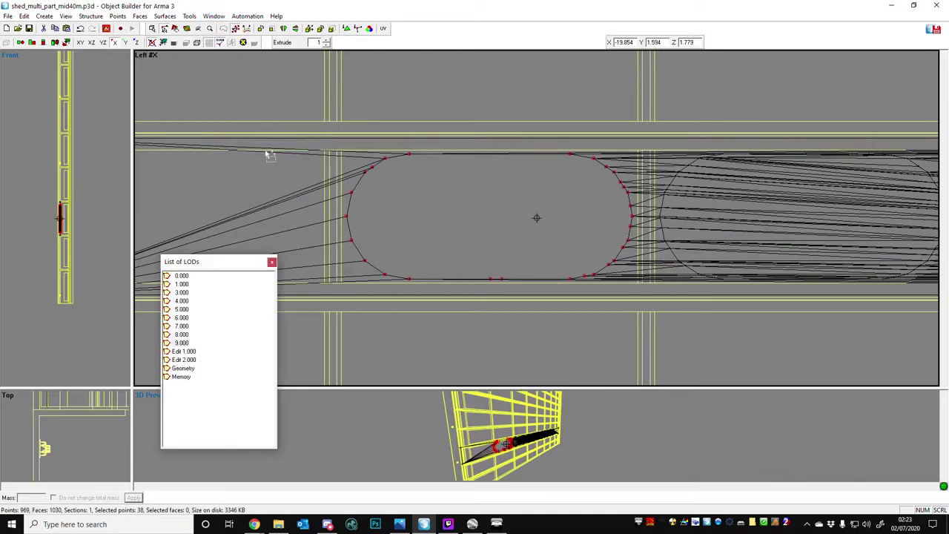
{"action": "left_click", "coordinate": [182, 335]}
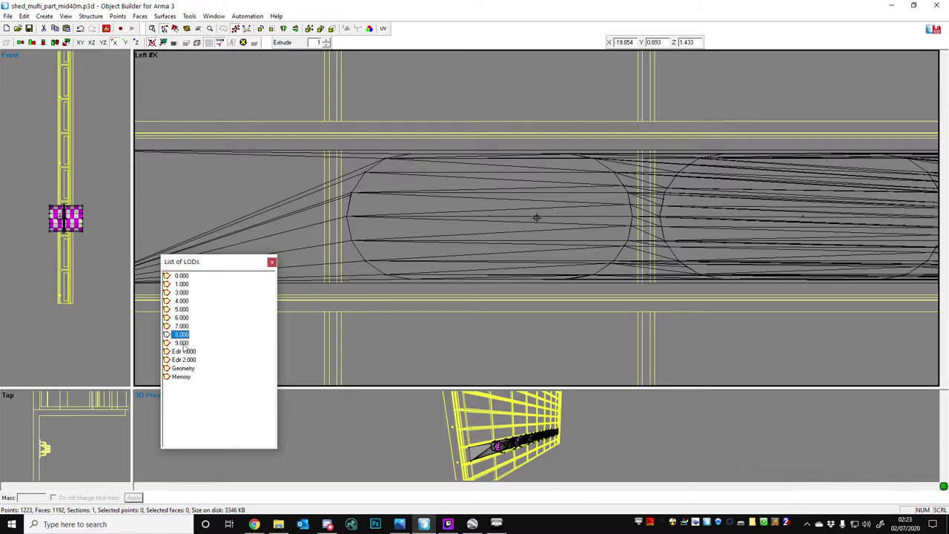
{"action": "left_click", "coordinate": [182, 343]}
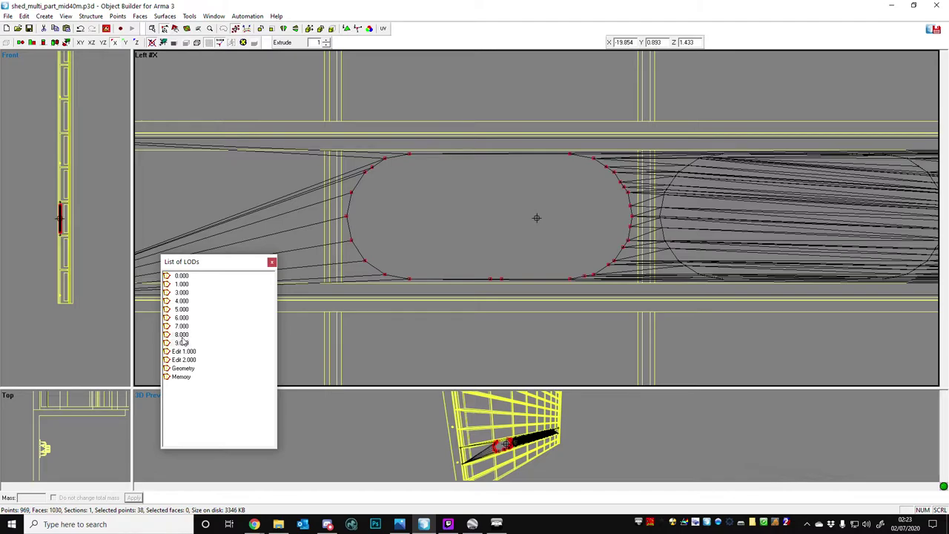
{"action": "right_click", "coordinate": [181, 338]}
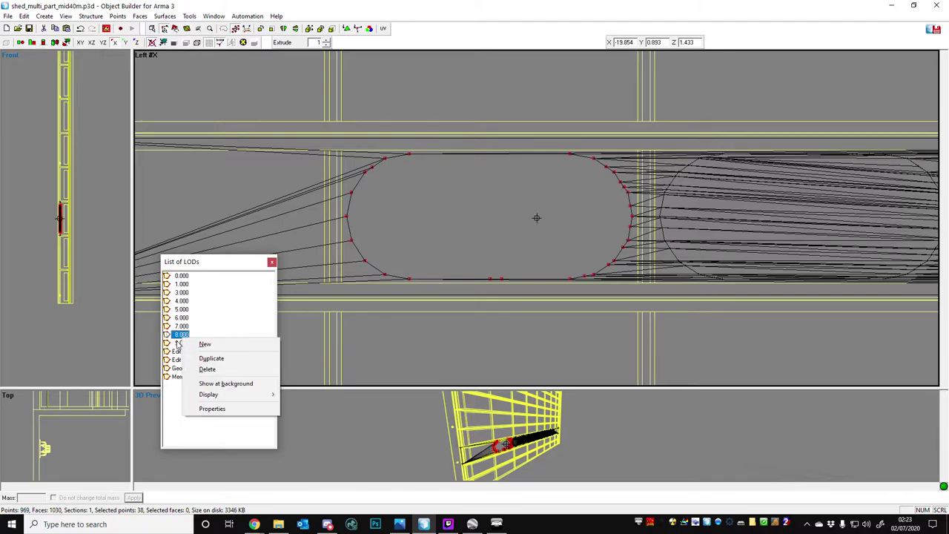
{"action": "left_click", "coordinate": [179, 344]}
{"action": "double_click", "coordinate": [180, 342]}
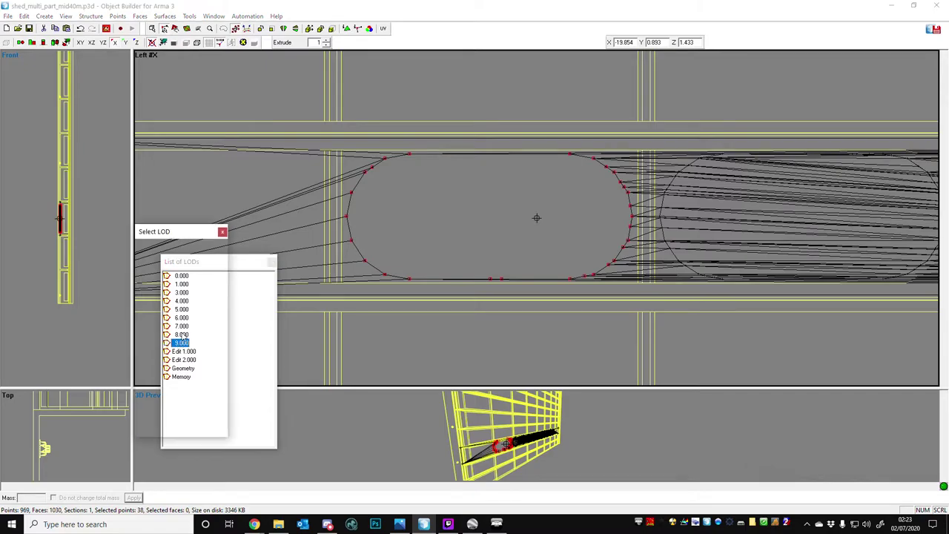
{"action": "left_click", "coordinate": [223, 232]}
{"action": "right_click", "coordinate": [190, 338]}
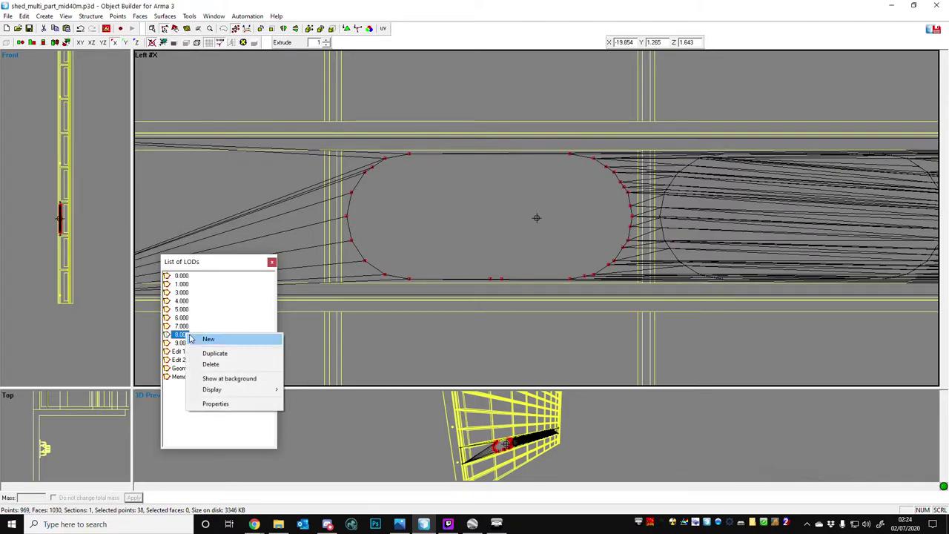
{"action": "left_click", "coordinate": [236, 379]}
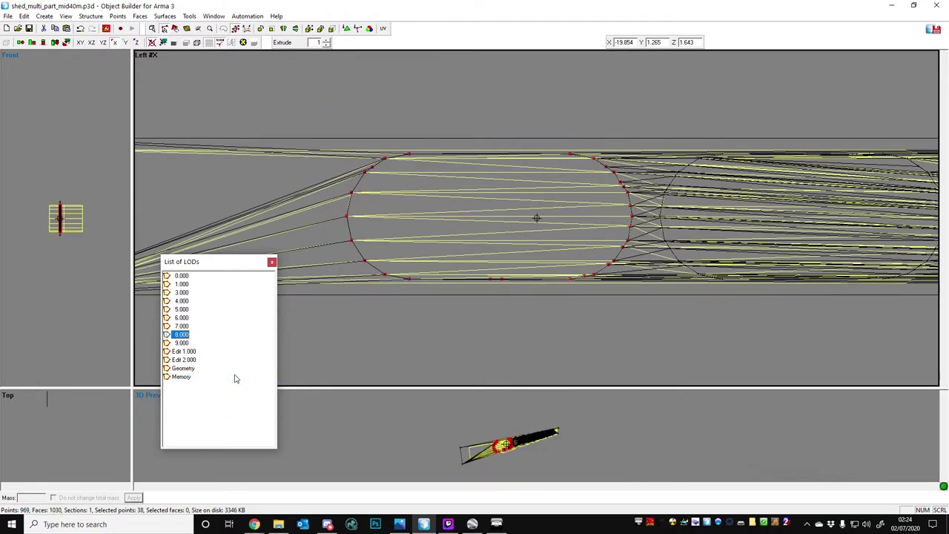
{"action": "key", "text": "Page_Down"}
{"action": "scroll", "coordinate": [400, 195], "scroll_direction": "up", "scroll_amount": 2}
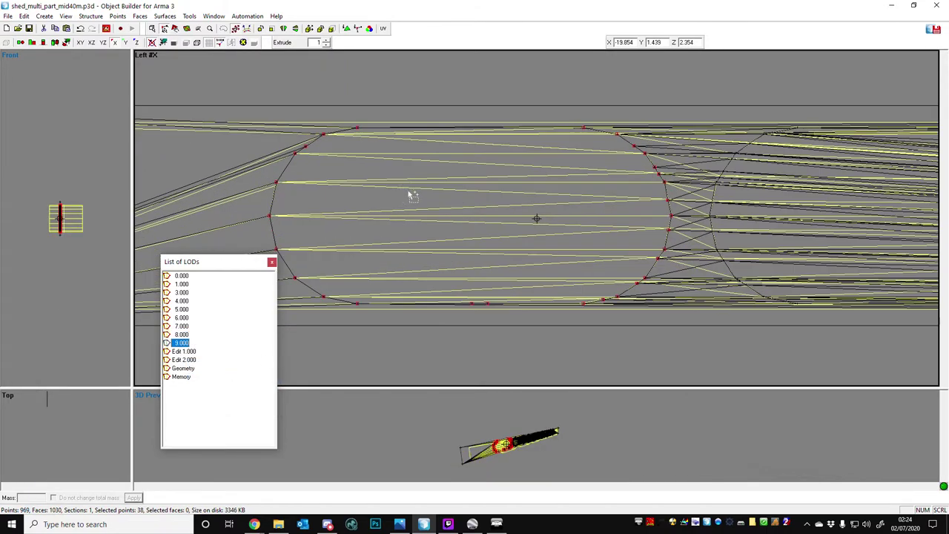
{"action": "scroll", "coordinate": [414, 195], "scroll_direction": "down", "scroll_amount": 1}
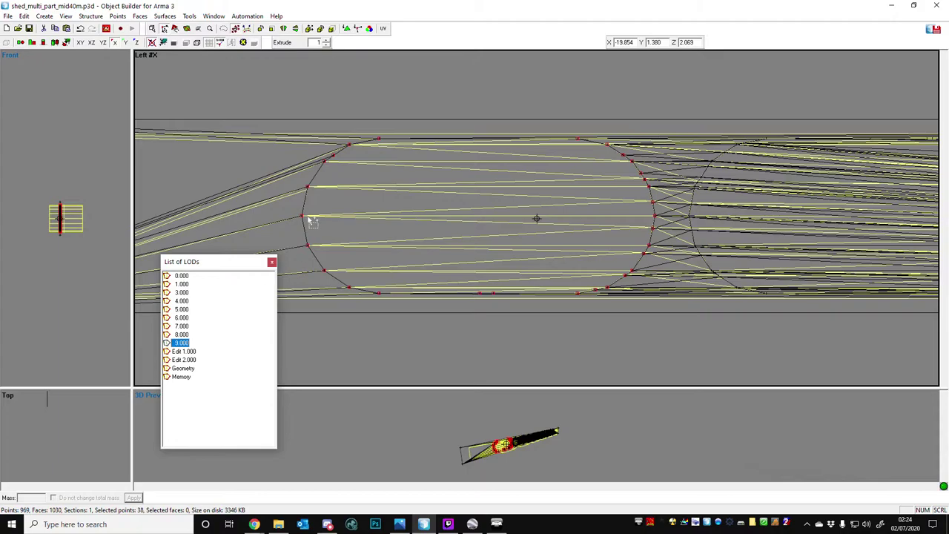
{"action": "left_click", "coordinate": [359, 206]}
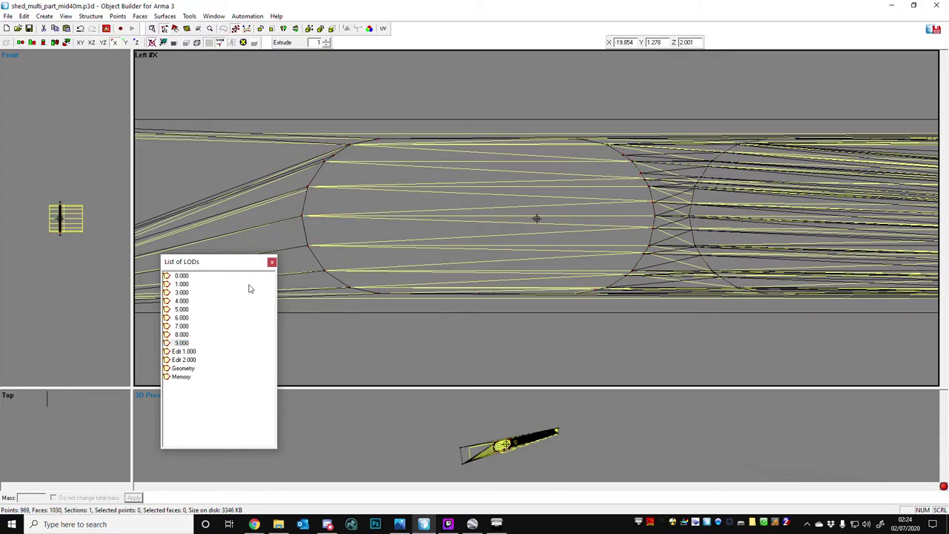
{"action": "left_click", "coordinate": [271, 262]}
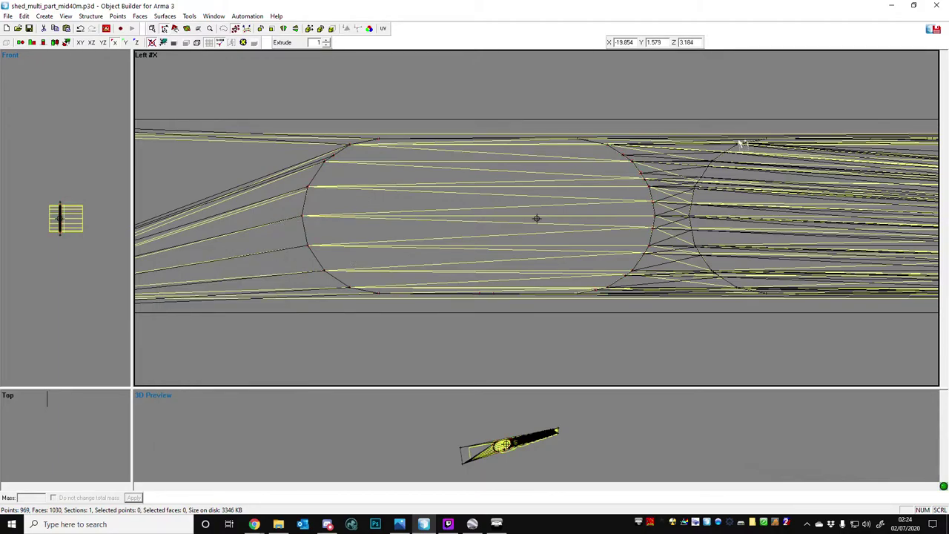
Delete the stray points on the upper part of the first window's outer end curve.
{"action": "left_click_drag", "start_coordinate": [319, 123], "coordinate": [481, 307]}
{"action": "scroll", "coordinate": [487, 195], "scroll_direction": "down", "scroll_amount": 1}
{"action": "scroll", "coordinate": [469, 187], "scroll_direction": "down", "scroll_amount": 1}
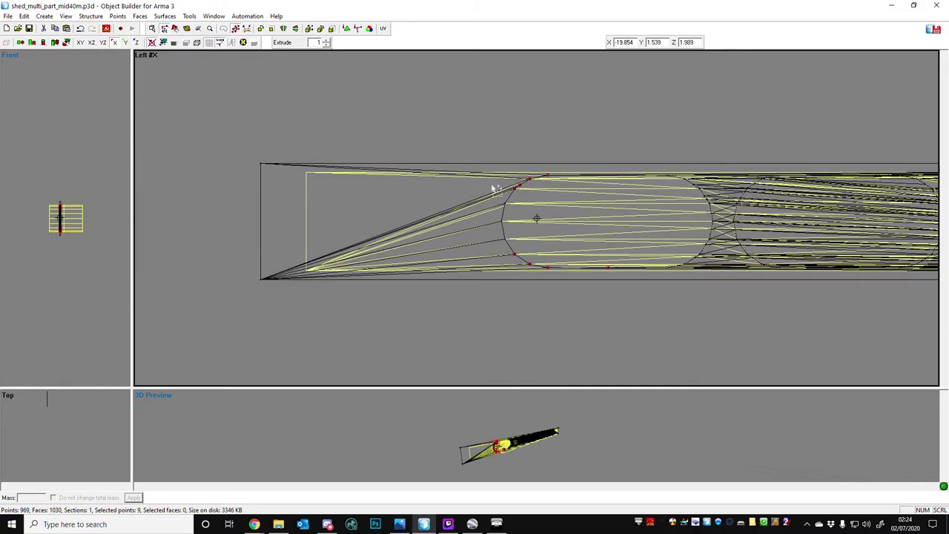
{"action": "scroll", "coordinate": [492, 188], "scroll_direction": "up", "scroll_amount": 4}
{"action": "left_click_drag", "start_coordinate": [493, 139], "coordinate": [535, 197]}
{"action": "key", "text": "Delete"}
{"action": "scroll", "coordinate": [524, 212], "scroll_direction": "down", "scroll_amount": 3}
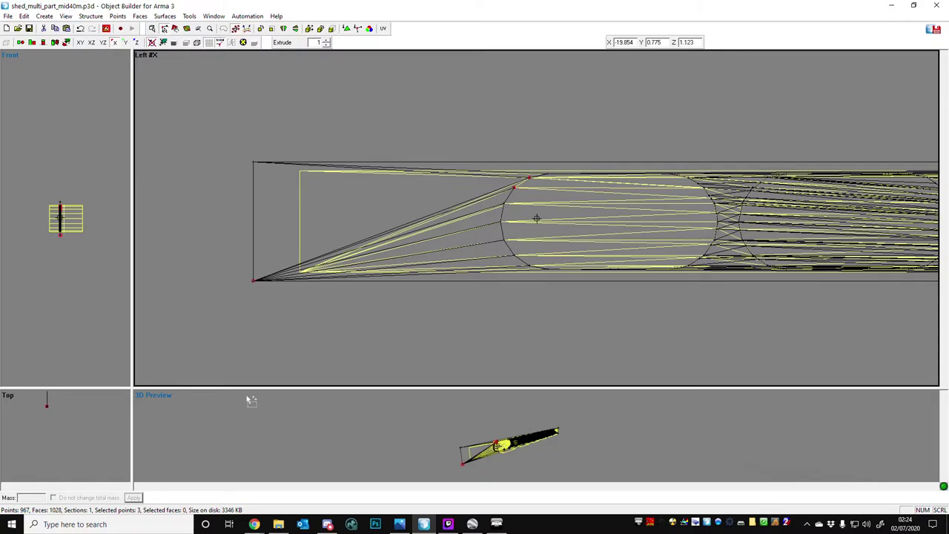
Create a triangle between the panel's lower corner and the two curve points, and set all edges of the mesh to sharp.
{"action": "key", "text": "ctrl+f"}
{"action": "key", "text": "ctrl+a"}
{"action": "key", "text": "u"}
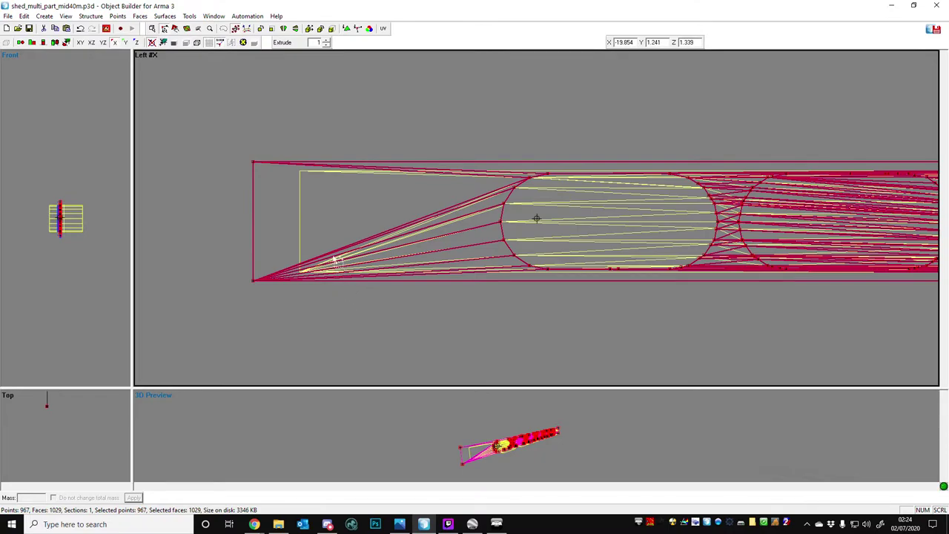
Delete the surplus points along the lower straight edge of the first window outline.
{"action": "left_click", "coordinate": [400, 219]}
{"action": "left_click_drag", "start_coordinate": [551, 132], "coordinate": [893, 384]}
{"action": "key", "text": "c"}
{"action": "left_click_drag", "start_coordinate": [323, 244], "coordinate": [428, 333]}
{"action": "left_click_drag", "start_coordinate": [259, 255], "coordinate": [456, 352]}
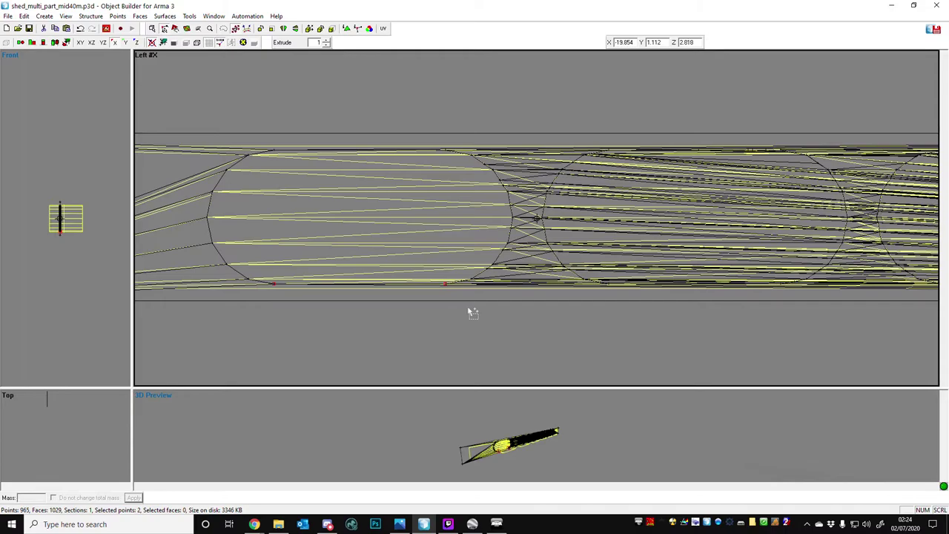
{"action": "scroll", "coordinate": [473, 312], "scroll_direction": "up", "scroll_amount": 3}
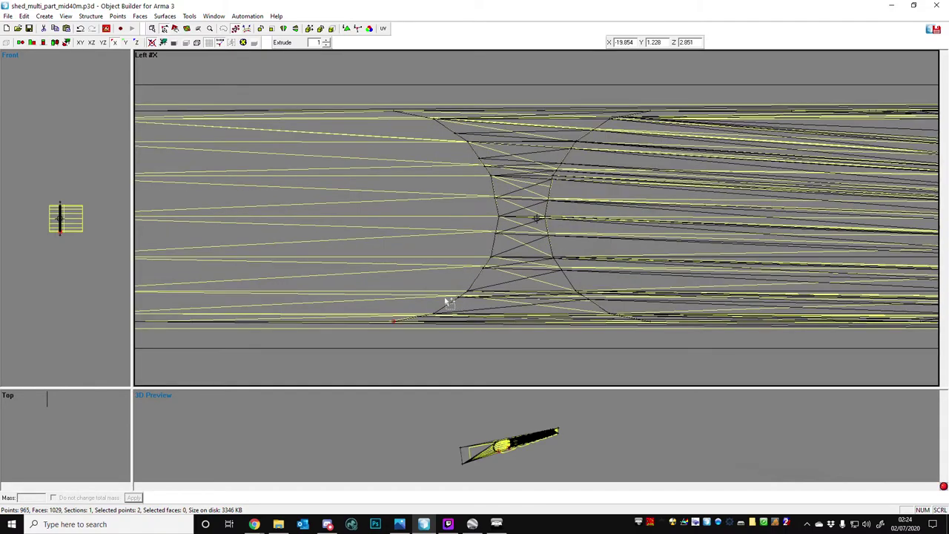
{"action": "scroll", "coordinate": [383, 271], "scroll_direction": "down", "scroll_amount": 5}
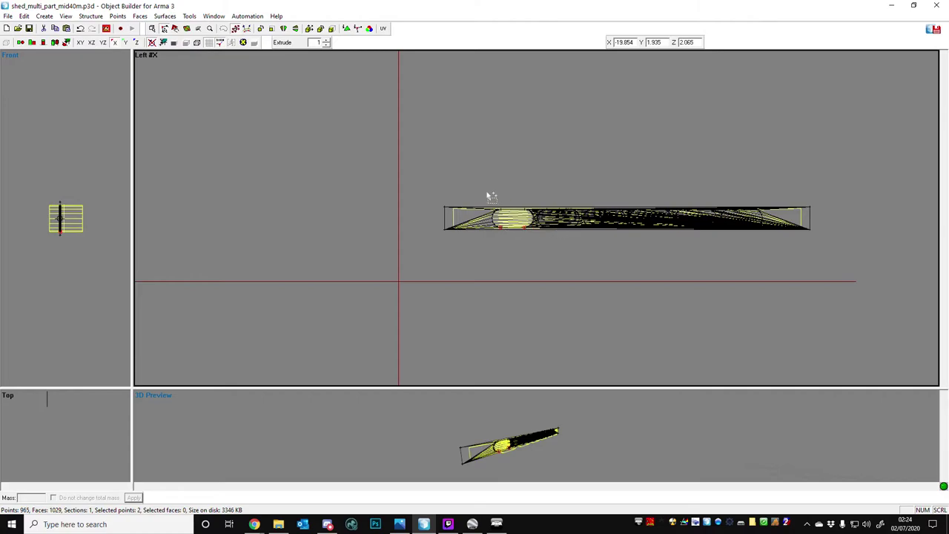
Delete all faces beyond the first window's outer end across the rest of the panel, keeping their points.
{"action": "left_click_drag", "start_coordinate": [508, 181], "coordinate": [825, 277]}
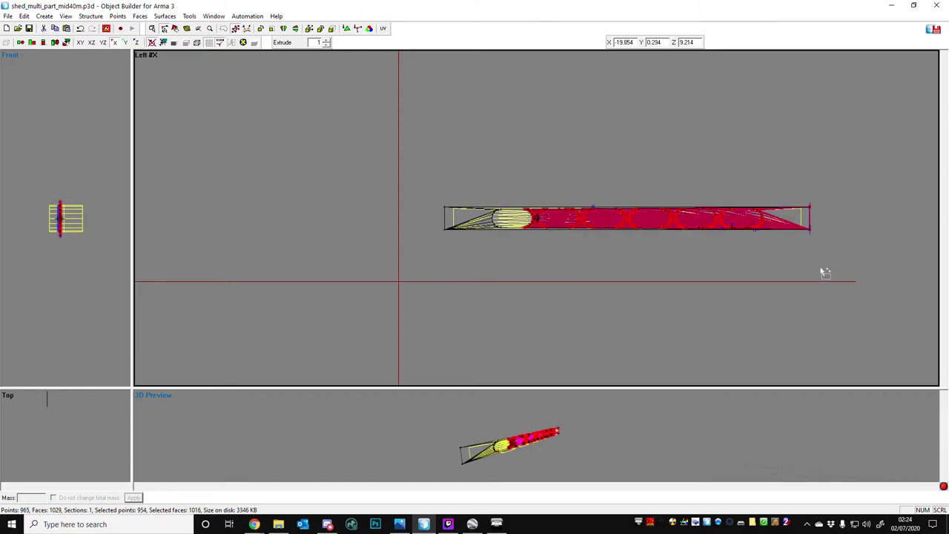
{"action": "key", "text": "ctrl+Delete"}
{"action": "left_click", "coordinate": [690, 265]}
{"action": "scroll", "coordinate": [577, 229], "scroll_direction": "up", "scroll_amount": 5}
{"action": "scroll", "coordinate": [469, 179], "scroll_direction": "up", "scroll_amount": 4}
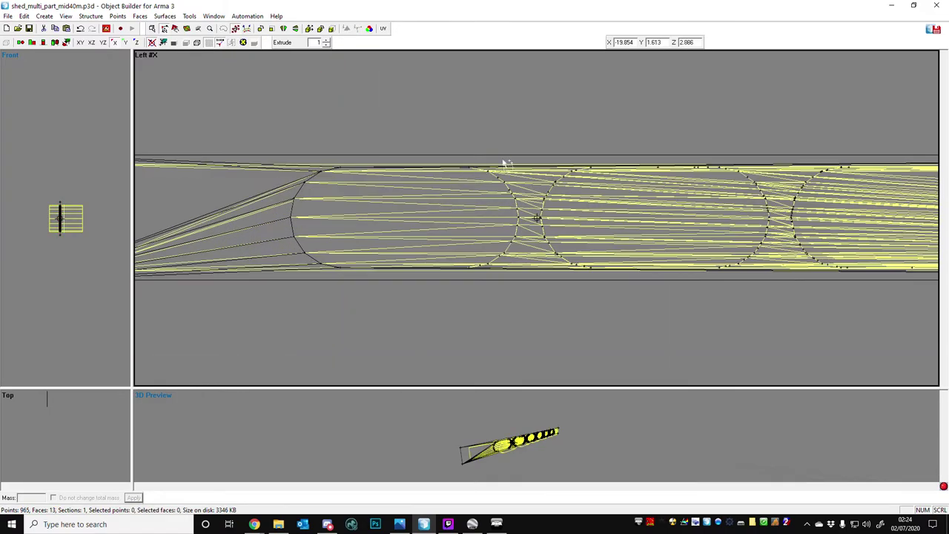
Delete the surplus points on the upper halves of the facing curves between the first and second windows.
{"action": "left_click_drag", "start_coordinate": [339, 98], "coordinate": [529, 312]}
{"action": "scroll", "coordinate": [480, 218], "scroll_direction": "up", "scroll_amount": 2}
{"action": "left_click_drag", "start_coordinate": [520, 108], "coordinate": [723, 101]}
{"action": "key", "text": "Delete"}
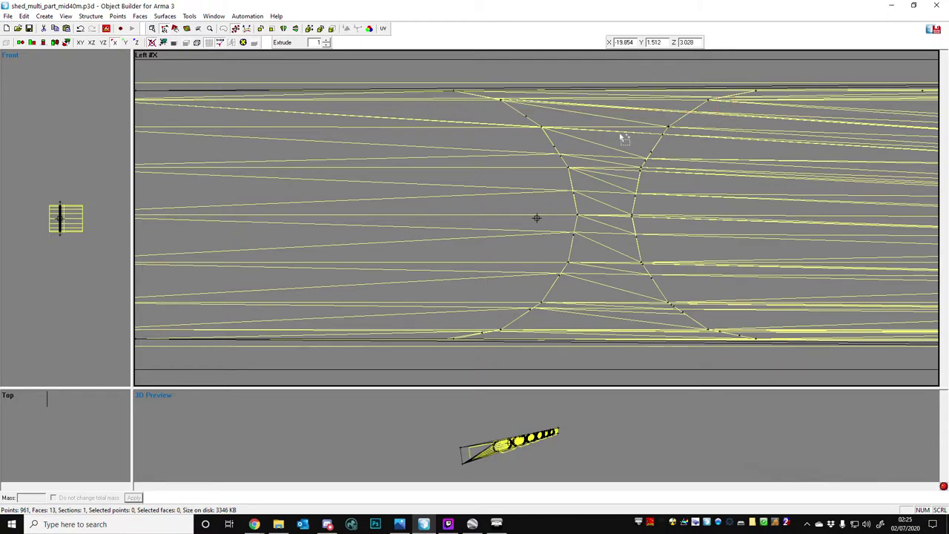
{"action": "left_click_drag", "start_coordinate": [540, 132], "coordinate": [731, 165]}
{"action": "key", "text": "Delete"}
{"action": "left_click_drag", "start_coordinate": [567, 170], "coordinate": [674, 208]}
{"action": "key", "text": "Delete"}
Delete the surplus points on the middle and lower-middle stretches of the facing curves between the first and second windows.
{"action": "scroll", "coordinate": [608, 222], "scroll_direction": "up", "scroll_amount": 3}
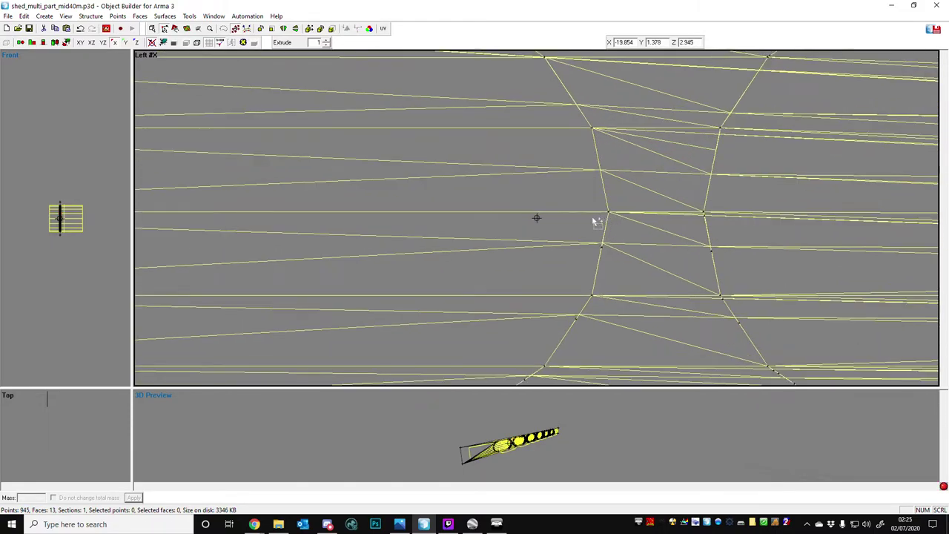
{"action": "left_click_drag", "start_coordinate": [583, 216], "coordinate": [757, 256]}
{"action": "key", "text": "Delete"}
{"action": "scroll", "coordinate": [708, 219], "scroll_direction": "up", "scroll_amount": 2}
{"action": "left_click_drag", "start_coordinate": [738, 212], "coordinate": [798, 227]}
{"action": "key", "text": "Delete"}
{"action": "scroll", "coordinate": [562, 261], "scroll_direction": "down", "scroll_amount": 2}
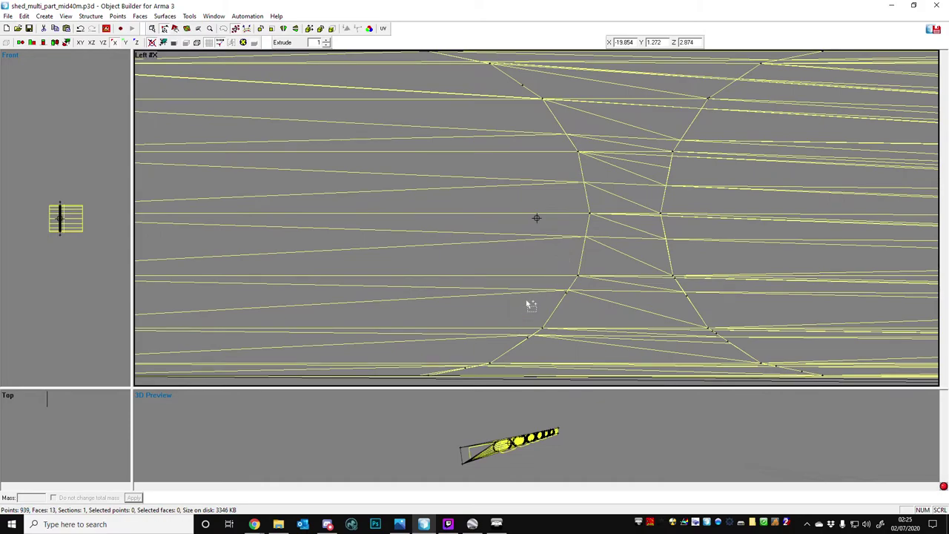
{"action": "left_click_drag", "start_coordinate": [537, 281], "coordinate": [714, 330]}
{"action": "key", "text": "Delete"}
{"action": "scroll", "coordinate": [708, 309], "scroll_direction": "up", "scroll_amount": 2}
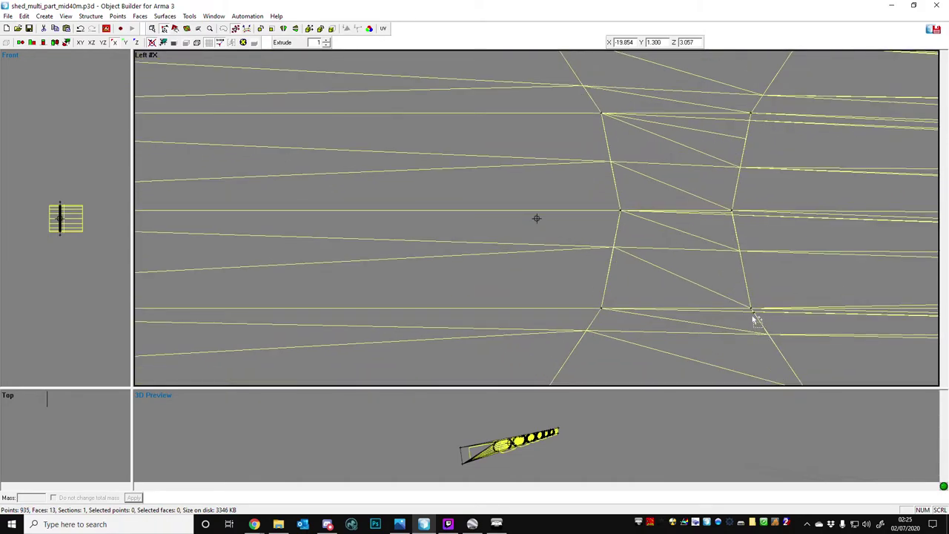
{"action": "scroll", "coordinate": [604, 276], "scroll_direction": "down", "scroll_amount": 3}
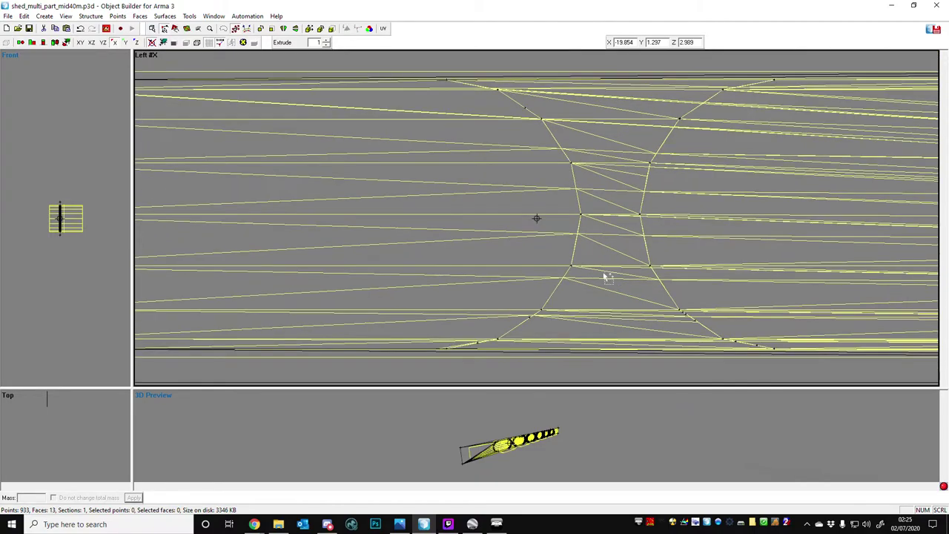
Delete the surplus points at the lower ends of the facing curves between the first and second windows.
{"action": "left_click_drag", "start_coordinate": [489, 267], "coordinate": [939, 385]}
{"action": "middle_click", "coordinate": [716, 307]}
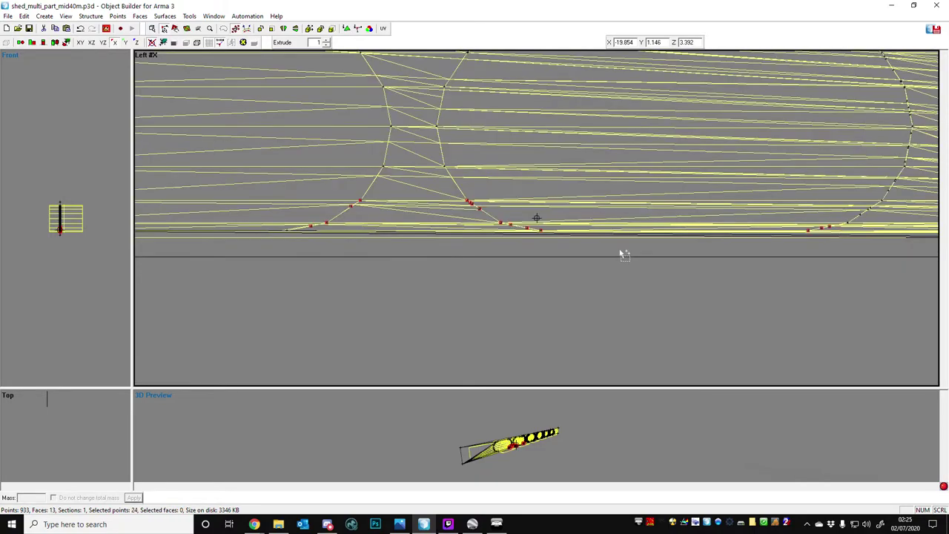
{"action": "scroll", "coordinate": [621, 252], "scroll_direction": "up", "scroll_amount": 2}
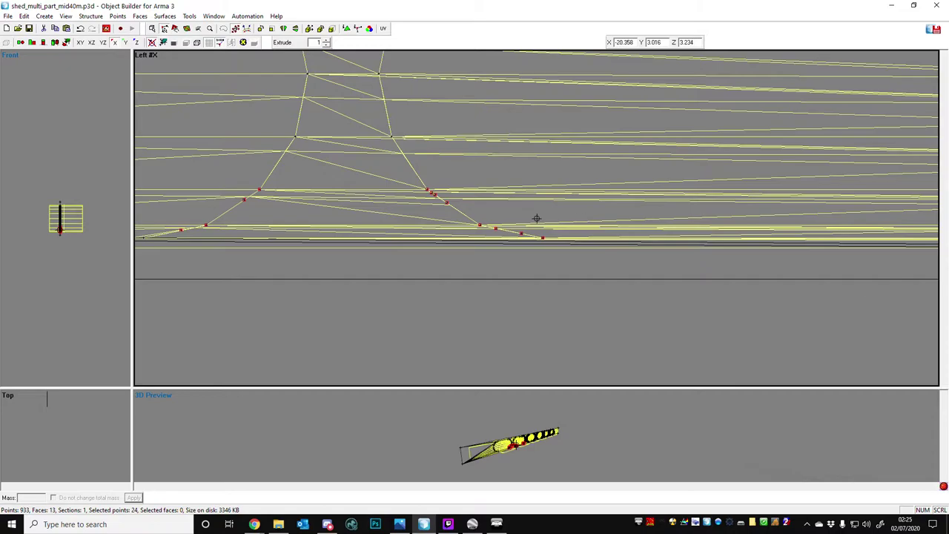
{"action": "left_click_drag", "start_coordinate": [221, 213], "coordinate": [540, 261]}
{"action": "key", "text": "Delete"}
{"action": "key", "text": "Delete"}
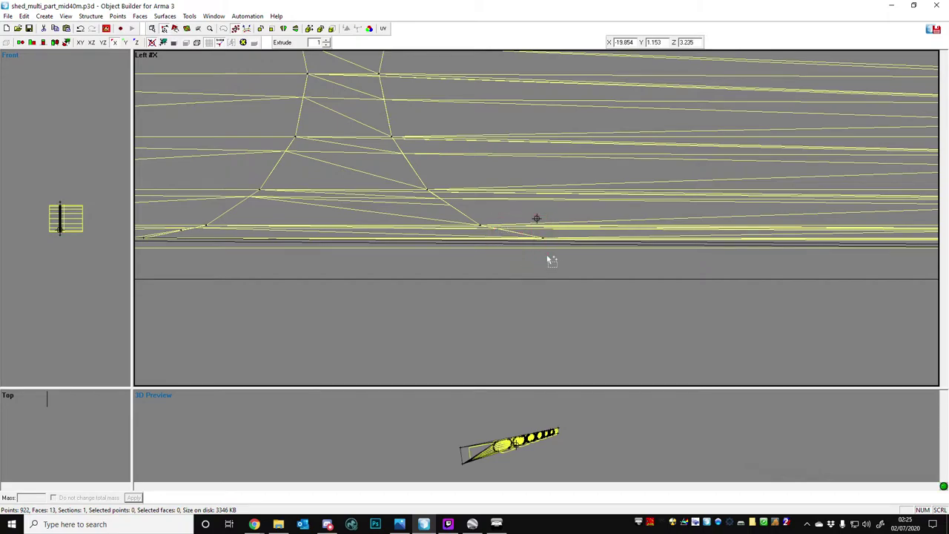
{"action": "left_click_drag", "start_coordinate": [239, 208], "coordinate": [277, 261]}
{"action": "key", "text": "Delete"}
{"action": "scroll", "coordinate": [508, 313], "scroll_direction": "down", "scroll_amount": 5}
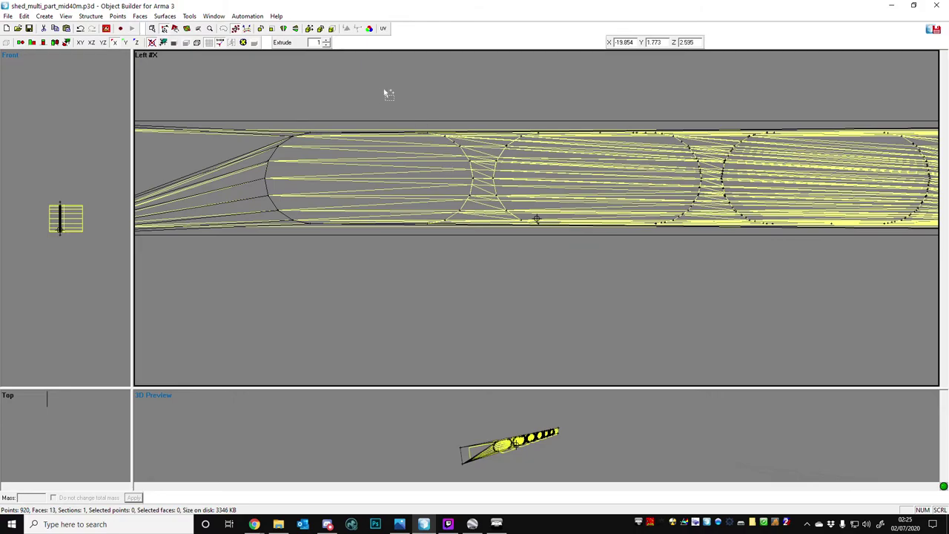
Create a four-sided face between the topmost points of the facing curves of the first and second windows.
{"action": "left_click_drag", "start_coordinate": [360, 88], "coordinate": [572, 143]}
{"action": "scroll", "coordinate": [509, 233], "scroll_direction": "up", "scroll_amount": 2}
{"action": "key", "text": "F6"}
Delete the duplicate points stacked on the upper corner points of the curves between the first and second windows.
{"action": "left_click", "coordinate": [480, 228]}
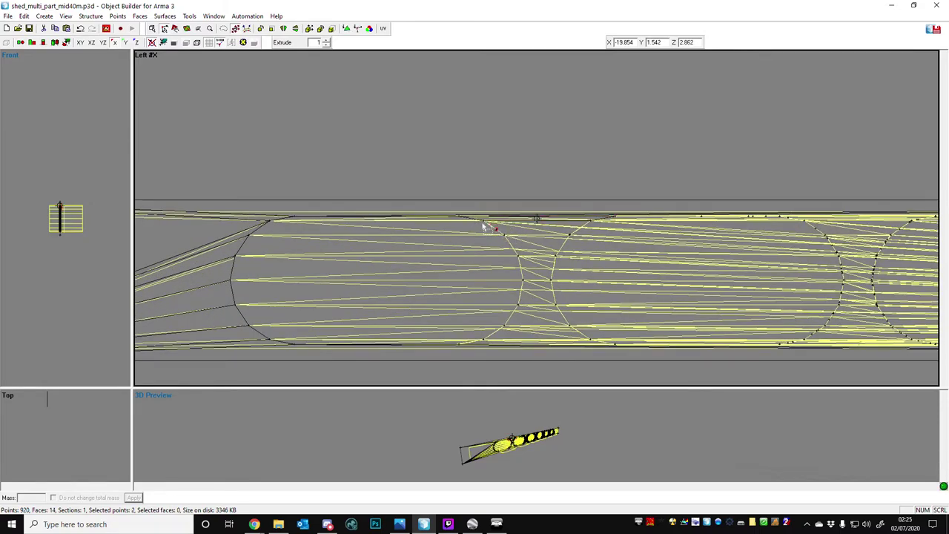
{"action": "left_click_drag", "start_coordinate": [475, 206], "coordinate": [588, 250]}
{"action": "scroll", "coordinate": [585, 226], "scroll_direction": "up", "scroll_amount": 5}
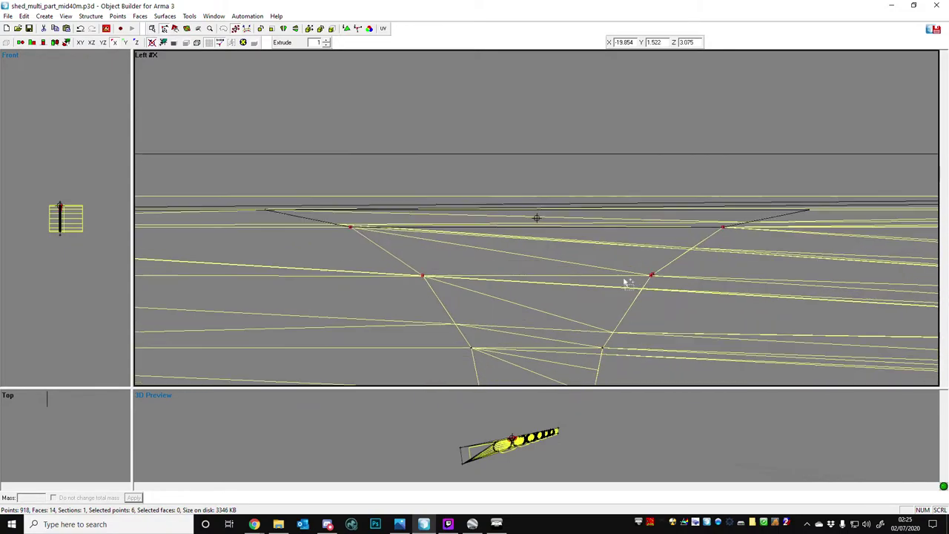
{"action": "scroll", "coordinate": [653, 286], "scroll_direction": "up", "scroll_amount": 6}
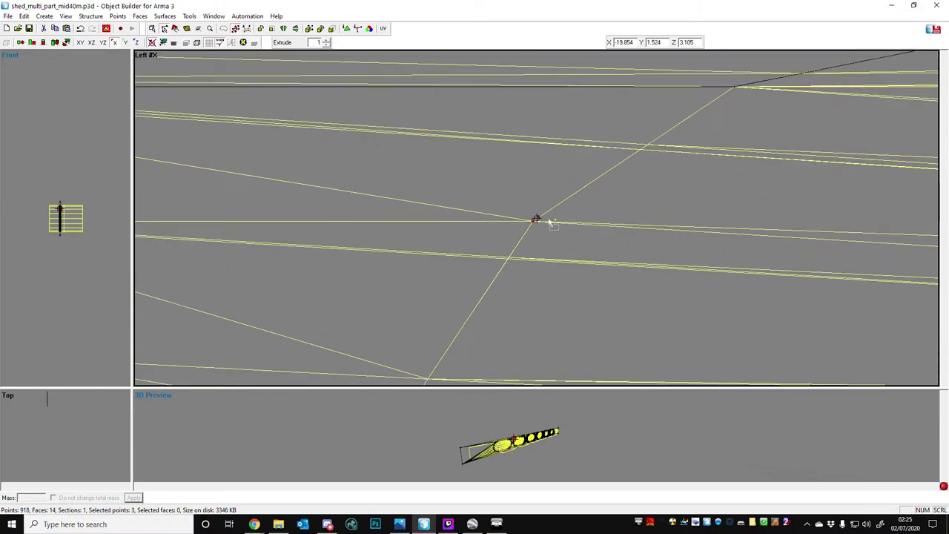
{"action": "left_click_drag", "start_coordinate": [534, 209], "coordinate": [567, 239]}
{"action": "scroll", "coordinate": [568, 223], "scroll_direction": "down", "scroll_amount": 5}
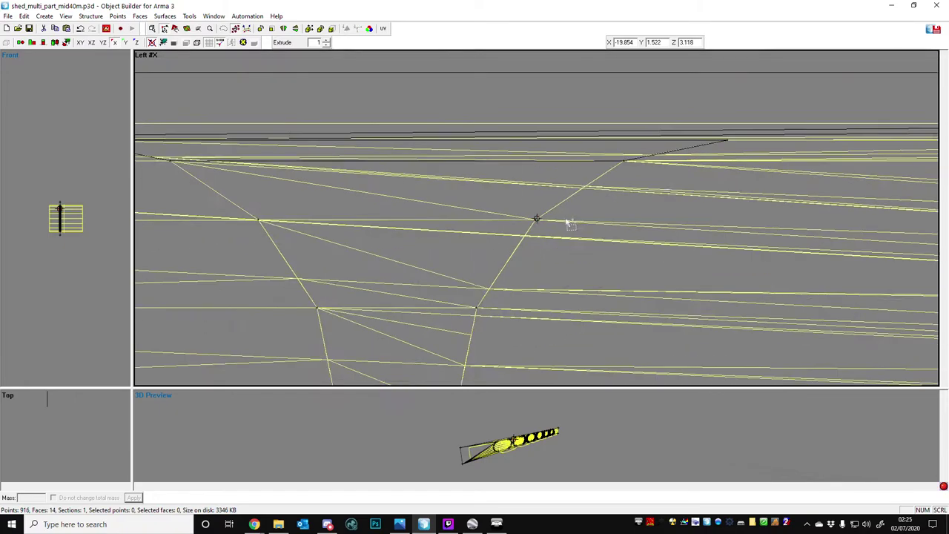
Create four four-sided faces down the upper and middle part of the strip between the first and second windows.
{"action": "left_click_drag", "start_coordinate": [380, 173], "coordinate": [592, 234]}
{"action": "left_click_drag", "start_coordinate": [410, 209], "coordinate": [598, 277]}
{"action": "left_click_drag", "start_coordinate": [401, 239], "coordinate": [636, 310]}
{"action": "left_click_drag", "start_coordinate": [359, 270], "coordinate": [593, 349]}
{"action": "scroll", "coordinate": [486, 324], "scroll_direction": "down", "scroll_amount": 2}
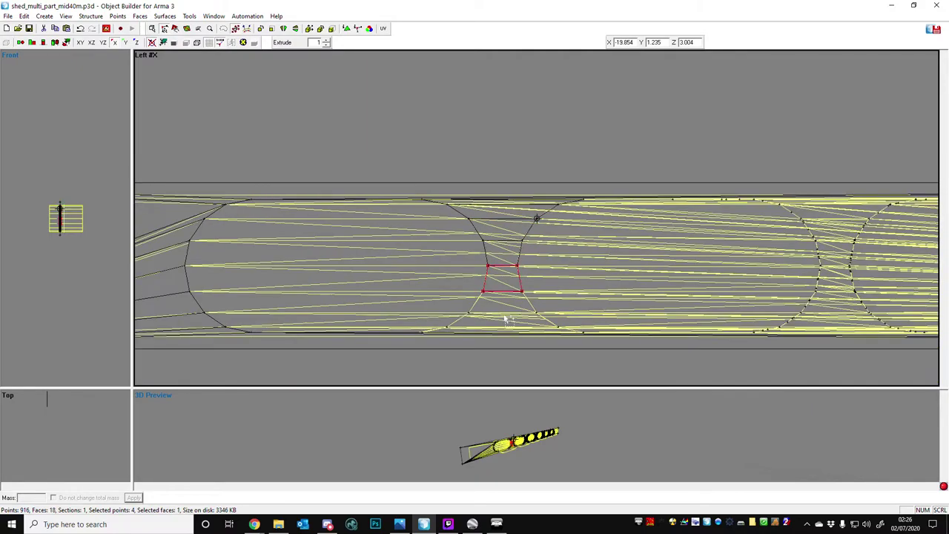
Create three four-sided faces to close the lower part of the strip between the first and second windows.
{"action": "left_click_drag", "start_coordinate": [457, 286], "coordinate": [555, 321]}
{"action": "left_click_drag", "start_coordinate": [438, 304], "coordinate": [566, 351]}
{"action": "key", "text": "F6"}
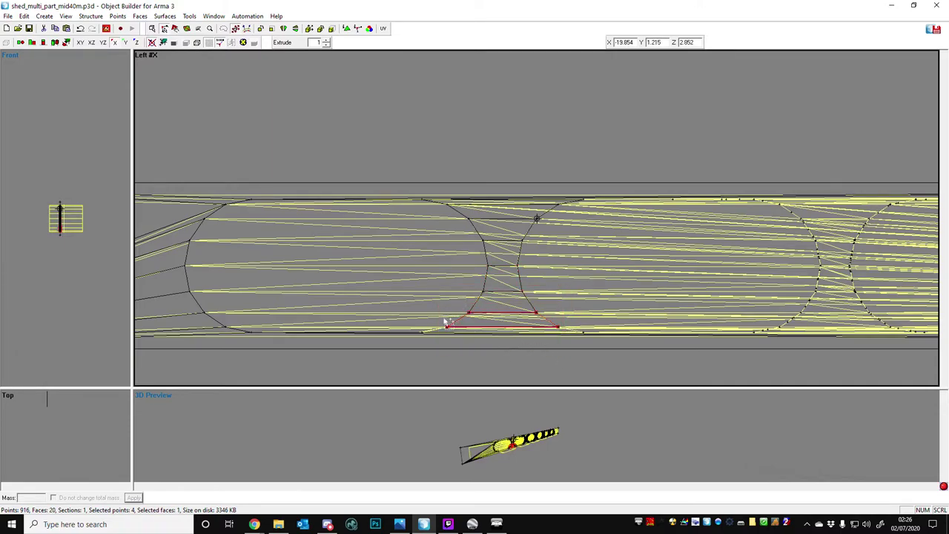
{"action": "left_click_drag", "start_coordinate": [412, 318], "coordinate": [651, 379]}
{"action": "key", "text": "Insert"}
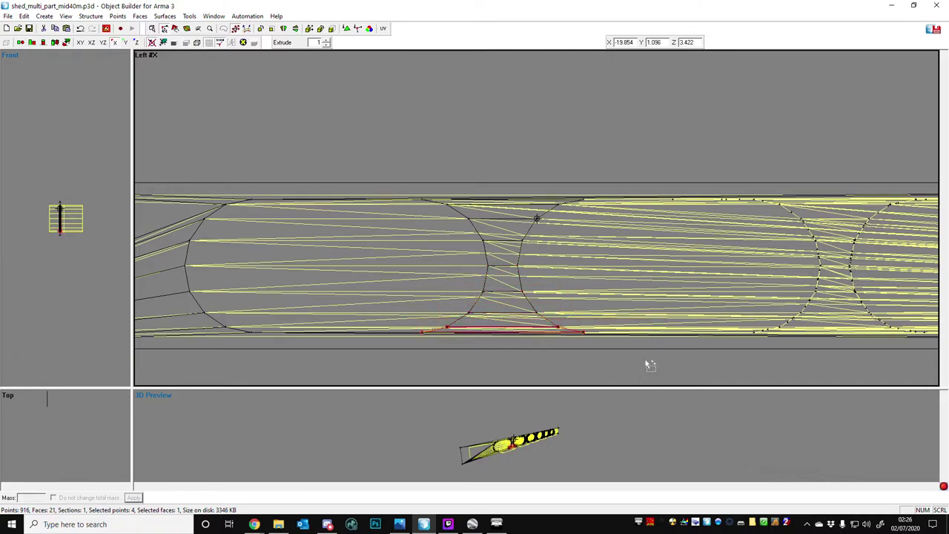
Delete the surplus points along the straight upper and lower edges of the second window outline.
{"action": "left_click_drag", "start_coordinate": [603, 170], "coordinate": [751, 366]}
{"action": "left_click_drag", "start_coordinate": [729, 161], "coordinate": [819, 364]}
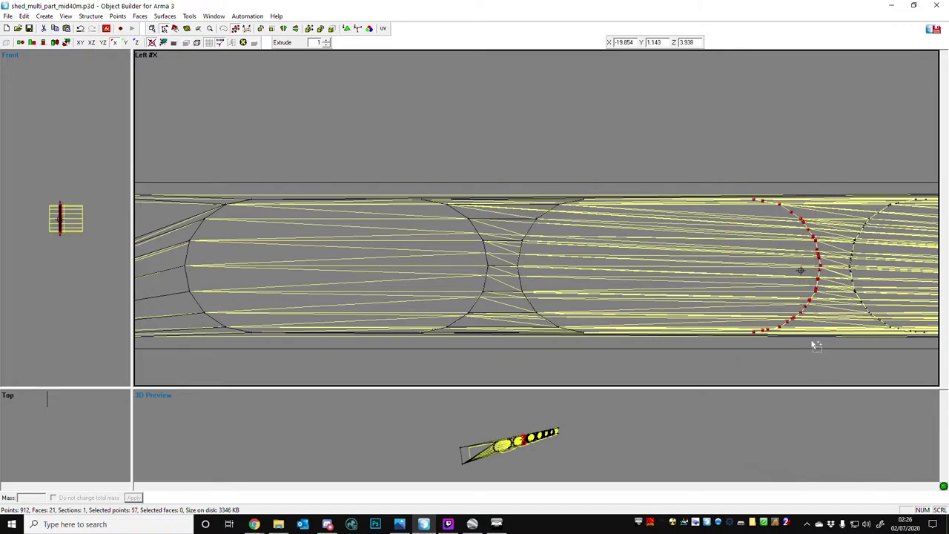
{"action": "scroll", "coordinate": [813, 346], "scroll_direction": "up", "scroll_amount": 3}
Delete the surplus points on the upper and upper-middle stretches of the facing curves between the second and third windows.
{"action": "left_click_drag", "start_coordinate": [460, 87], "coordinate": [543, 144]}
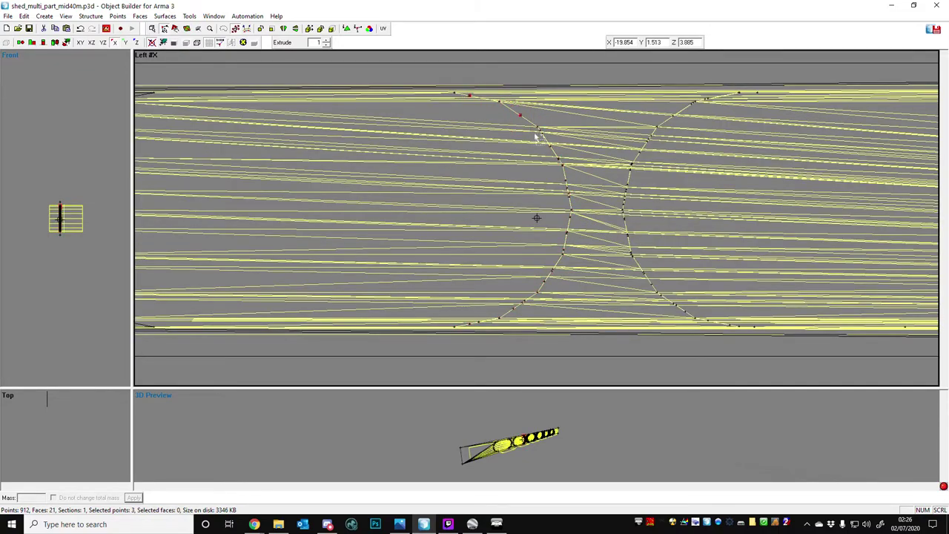
{"action": "key", "text": "Delete"}
{"action": "scroll", "coordinate": [552, 122], "scroll_direction": "up", "scroll_amount": 2}
{"action": "left_click_drag", "start_coordinate": [541, 96], "coordinate": [716, 156]}
{"action": "scroll", "coordinate": [583, 154], "scroll_direction": "up", "scroll_amount": 2}
{"action": "scroll", "coordinate": [535, 142], "scroll_direction": "up", "scroll_amount": 1}
{"action": "scroll", "coordinate": [428, 215], "scroll_direction": "up", "scroll_amount": 3}
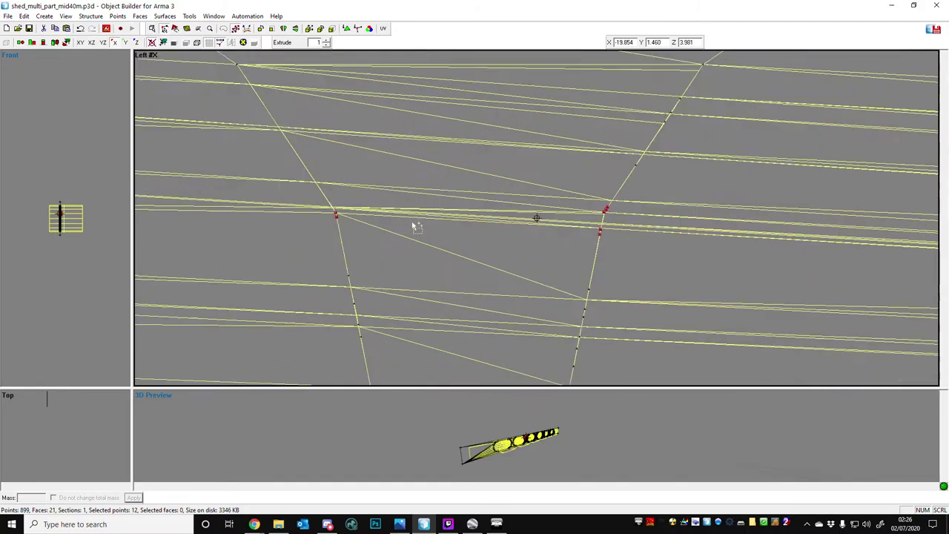
{"action": "left_click_drag", "start_coordinate": [304, 218], "coordinate": [655, 378]}
{"action": "key", "text": "Delete"}
Delete the remaining surplus points on the upper part of the third window's near curve.
{"action": "scroll", "coordinate": [644, 203], "scroll_direction": "up", "scroll_amount": 3}
{"action": "scroll", "coordinate": [610, 135], "scroll_direction": "down", "scroll_amount": 1}
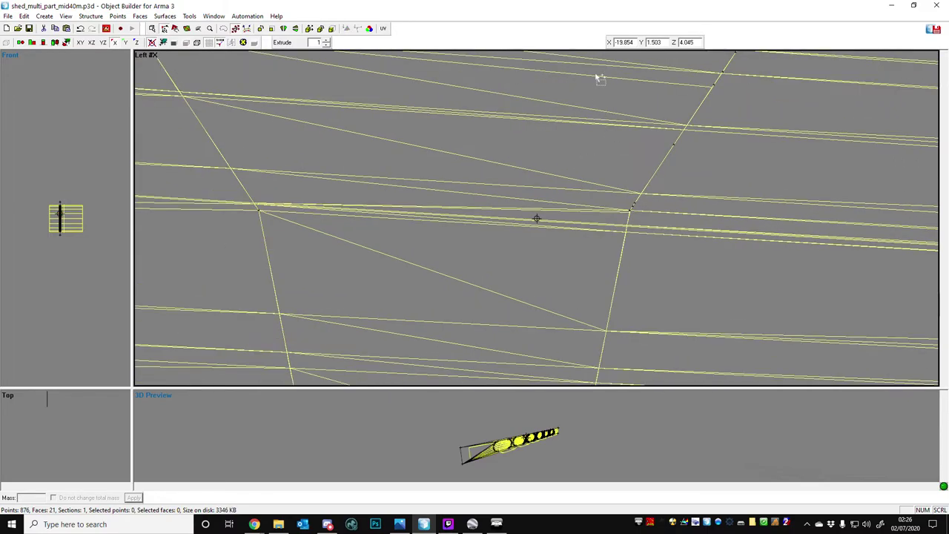
{"action": "left_click_drag", "start_coordinate": [585, 78], "coordinate": [744, 209]}
{"action": "key", "text": "Delete"}
{"action": "scroll", "coordinate": [670, 260], "scroll_direction": "up", "scroll_amount": 2}
{"action": "scroll", "coordinate": [659, 224], "scroll_direction": "down", "scroll_amount": 6}
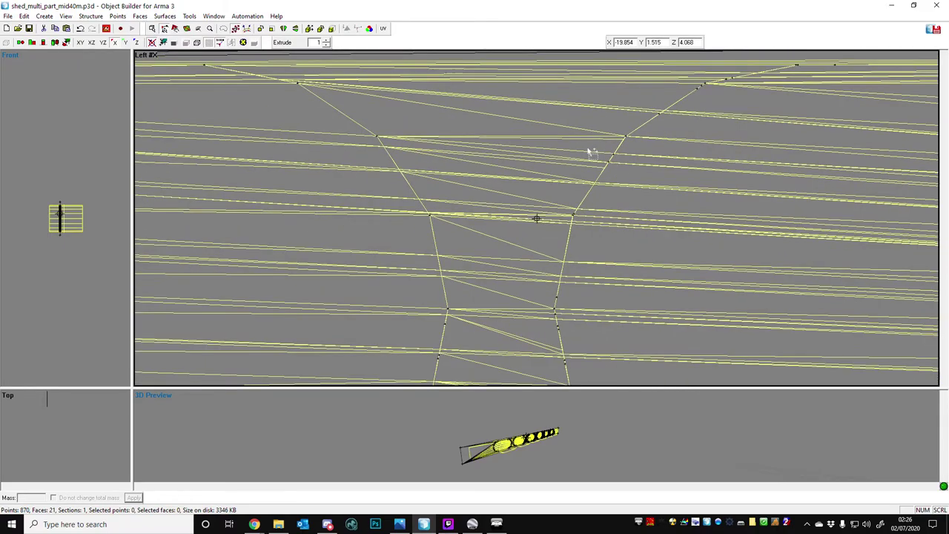
{"action": "left_click_drag", "start_coordinate": [642, 81], "coordinate": [703, 135]}
{"action": "key", "text": "Delete"}
{"action": "scroll", "coordinate": [552, 192], "scroll_direction": "down", "scroll_amount": 2}
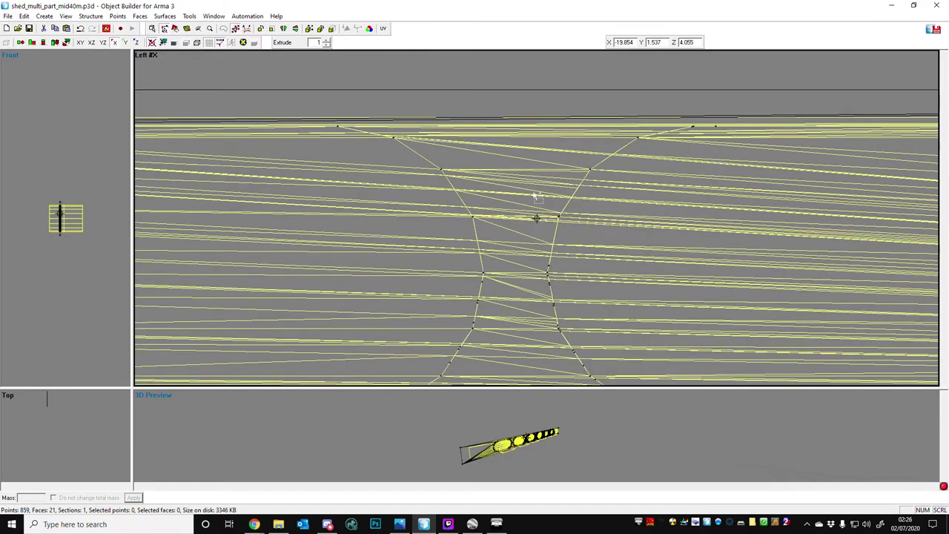
Delete the surplus points around the narrow middle of the facing curves between the second and third windows.
{"action": "left_click_drag", "start_coordinate": [434, 199], "coordinate": [721, 371]}
{"action": "scroll", "coordinate": [572, 312], "scroll_direction": "up", "scroll_amount": 3}
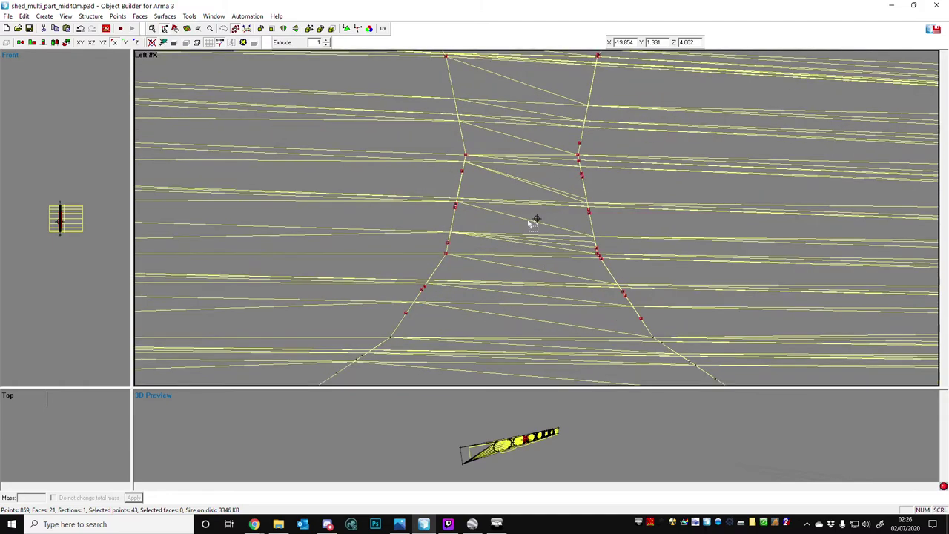
{"action": "left_click_drag", "start_coordinate": [578, 92], "coordinate": [656, 125]}
{"action": "key", "text": "Delete"}
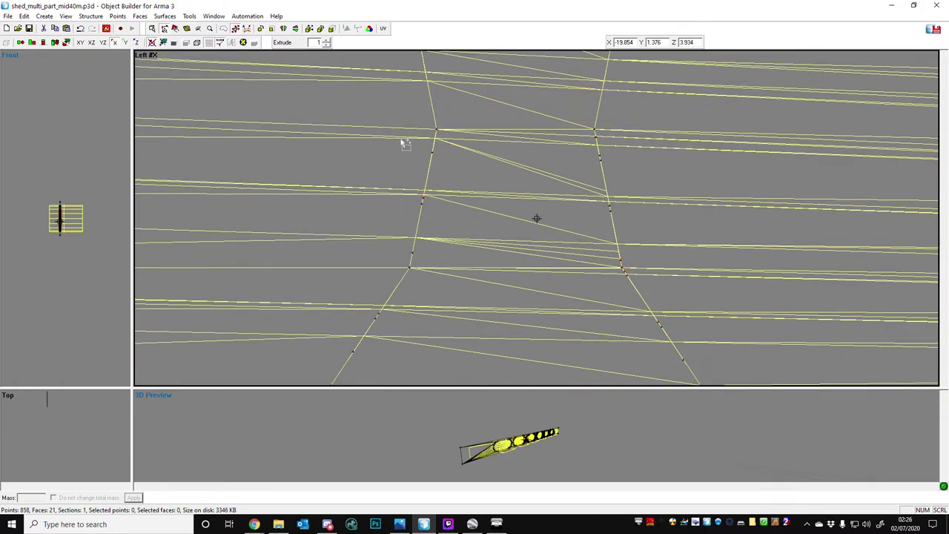
{"action": "left_click_drag", "start_coordinate": [402, 136], "coordinate": [664, 264]}
{"action": "key", "text": "Delete"}
Delete the surplus points just below the middle of the facing curves between the second and third windows.
{"action": "left_click_drag", "start_coordinate": [332, 276], "coordinate": [744, 374]}
{"action": "key", "text": "Delete"}
{"action": "left_click_drag", "start_coordinate": [622, 274], "coordinate": [663, 300]}
{"action": "key", "text": "Delete"}
{"action": "scroll", "coordinate": [536, 236], "scroll_direction": "down", "scroll_amount": 2}
Delete the surplus points at the lower ends of the facing curves between the second and third windows.
{"action": "left_click_drag", "start_coordinate": [306, 255], "coordinate": [854, 451]}
{"action": "scroll", "coordinate": [530, 310], "scroll_direction": "up", "scroll_amount": 2}
{"action": "scroll", "coordinate": [244, 243], "scroll_direction": "down", "scroll_amount": 1}
{"action": "left_click_drag", "start_coordinate": [212, 224], "coordinate": [260, 269]}
{"action": "key", "text": "Delete"}
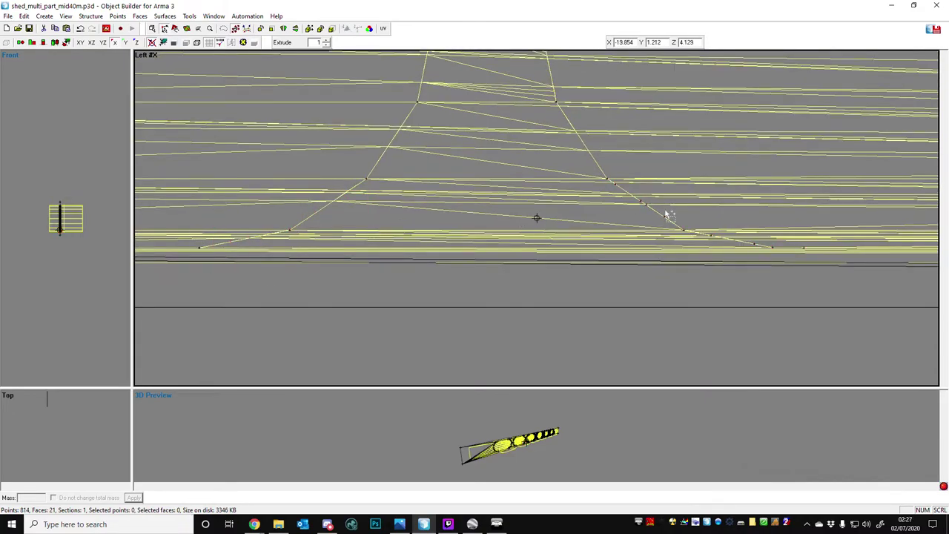
{"action": "left_click_drag", "start_coordinate": [615, 182], "coordinate": [764, 258]}
{"action": "key", "text": "Delete"}
{"action": "key", "text": "Delete"}
{"action": "scroll", "coordinate": [638, 290], "scroll_direction": "down", "scroll_amount": 5}
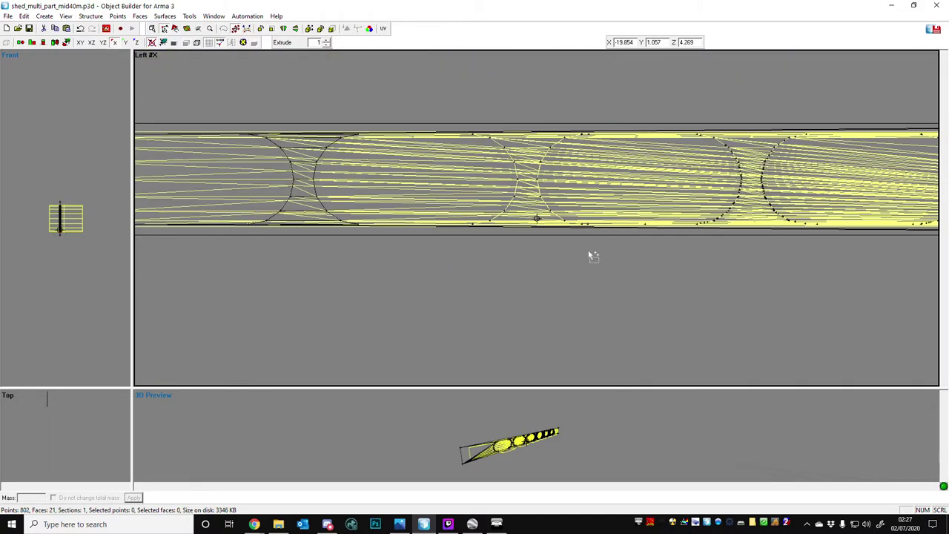
Display the model's faces filled in the side view and reverse all faces of the mesh.
{"action": "left_click_drag", "start_coordinate": [313, 150], "coordinate": [497, 257]}
{"action": "scroll", "coordinate": [392, 190], "scroll_direction": "up", "scroll_amount": 3}
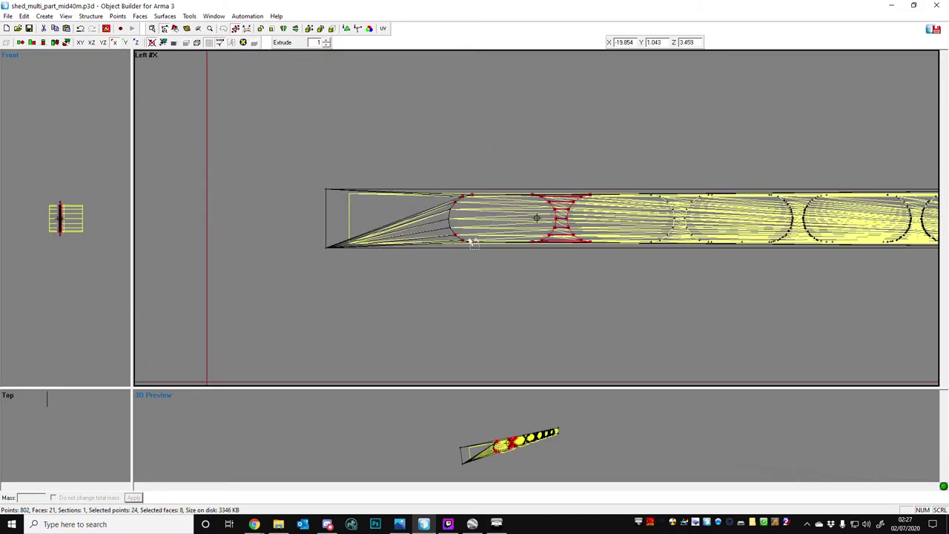
{"action": "scroll", "coordinate": [393, 190], "scroll_direction": "down", "scroll_amount": 2}
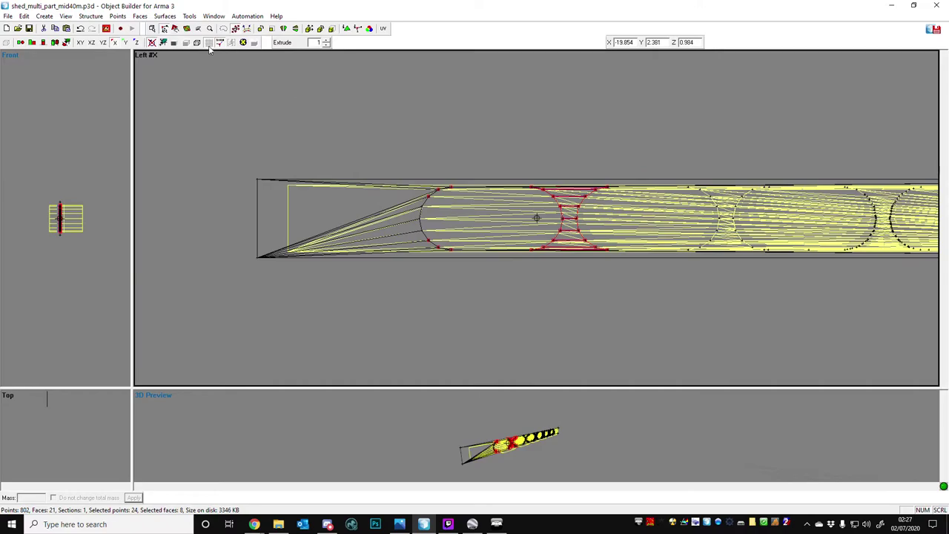
{"action": "left_click", "coordinate": [244, 44]}
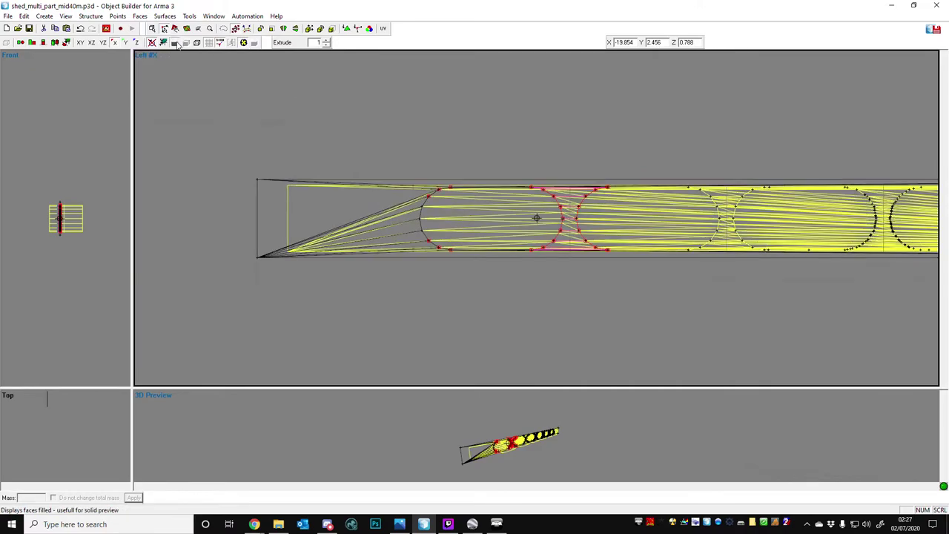
{"action": "left_click", "coordinate": [285, 136]}
{"action": "key", "text": "ctrl+a"}
{"action": "key", "text": "w"}
{"action": "left_click", "coordinate": [428, 195]}
{"action": "scroll", "coordinate": [519, 255], "scroll_direction": "up", "scroll_amount": 3}
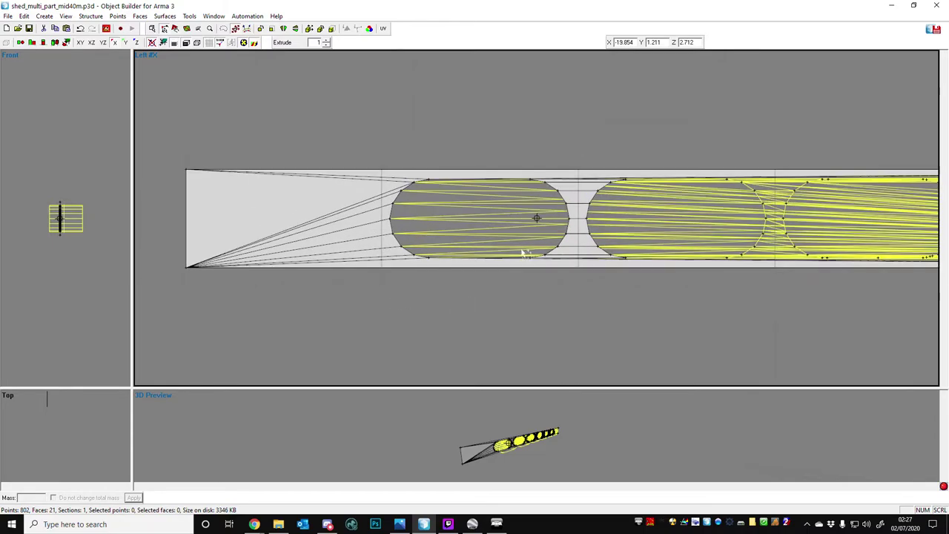
Examine the fan of triangles between the panel's end and the first window.
{"action": "scroll", "coordinate": [391, 194], "scroll_direction": "down", "scroll_amount": 1}
{"action": "left_click_drag", "start_coordinate": [389, 179], "coordinate": [447, 211]}
{"action": "left_click_drag", "start_coordinate": [209, 153], "coordinate": [496, 296]}
{"action": "scroll", "coordinate": [511, 214], "scroll_direction": "up", "scroll_amount": 3}
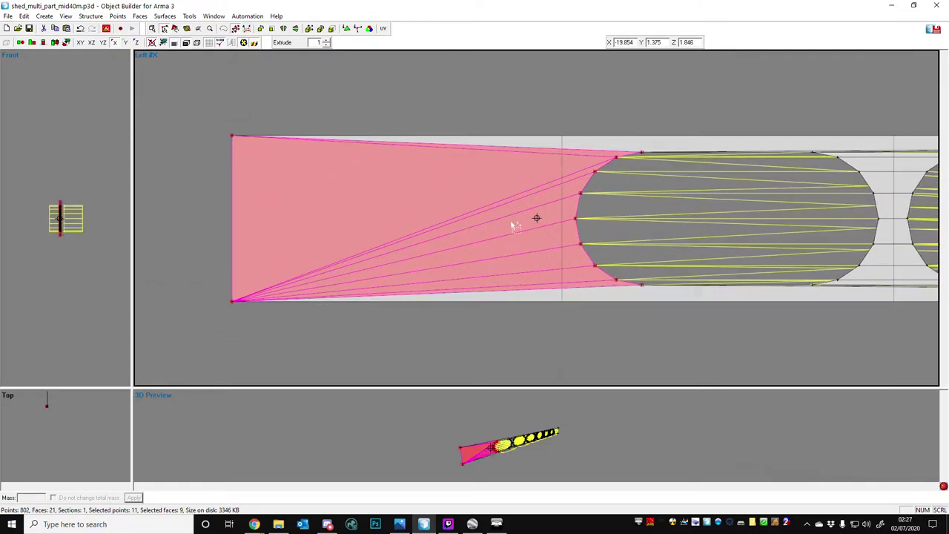
{"action": "left_click", "coordinate": [524, 238]}
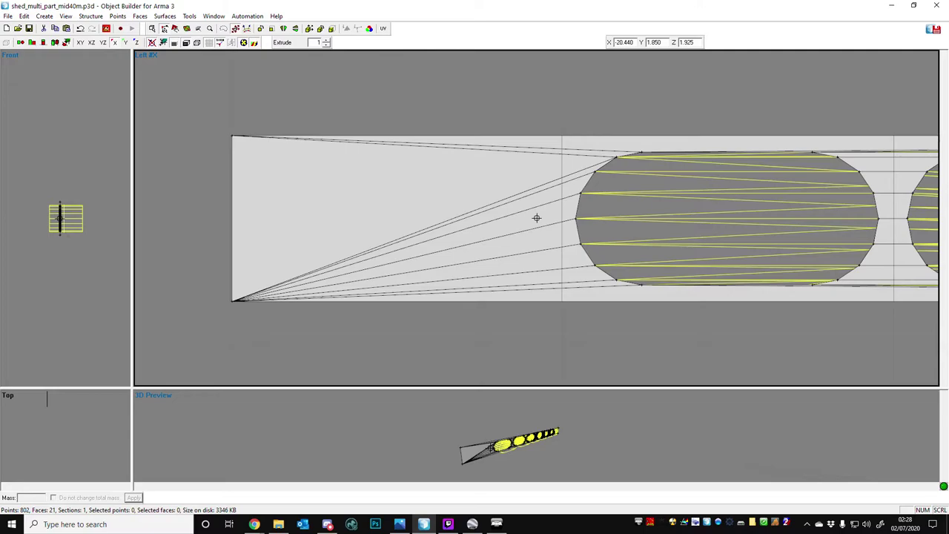
Rebuild the two triangles joining the panel's end corners to the first window's upper curve points, running their shared diagonal from the upper corner.
{"action": "left_click_drag", "start_coordinate": [217, 120], "coordinate": [312, 364]}
{"action": "left_click_drag", "start_coordinate": [572, 137], "coordinate": [628, 185], "text": "shift"}
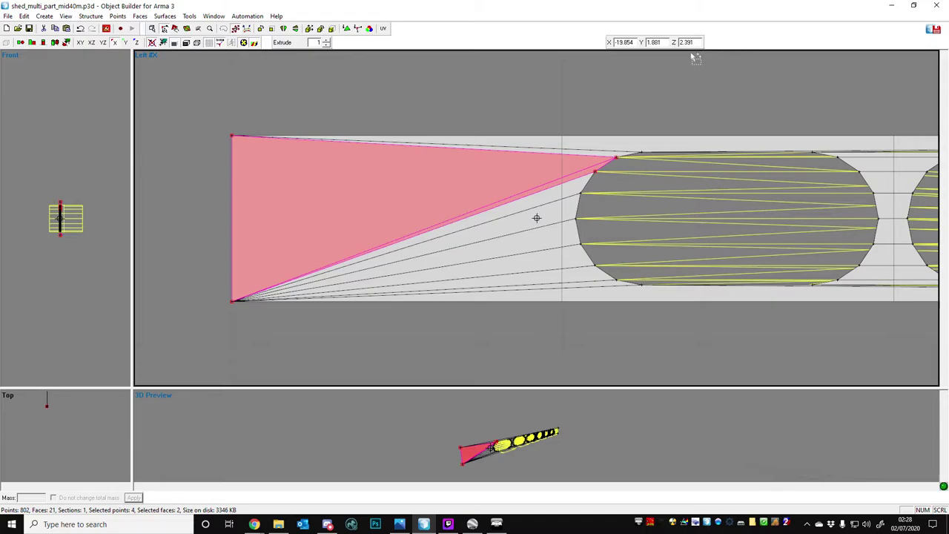
{"action": "key", "text": "Delete"}
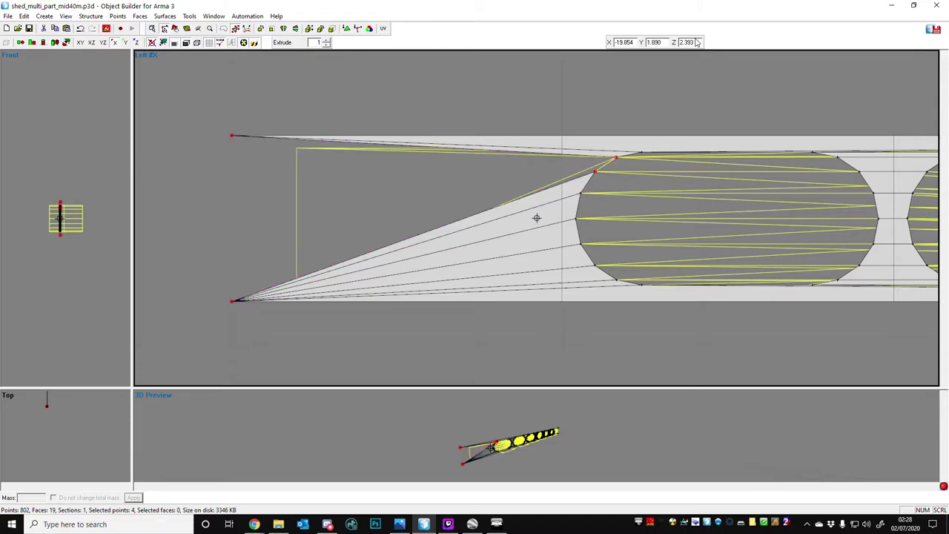
{"action": "key", "text": "ctrl+f"}
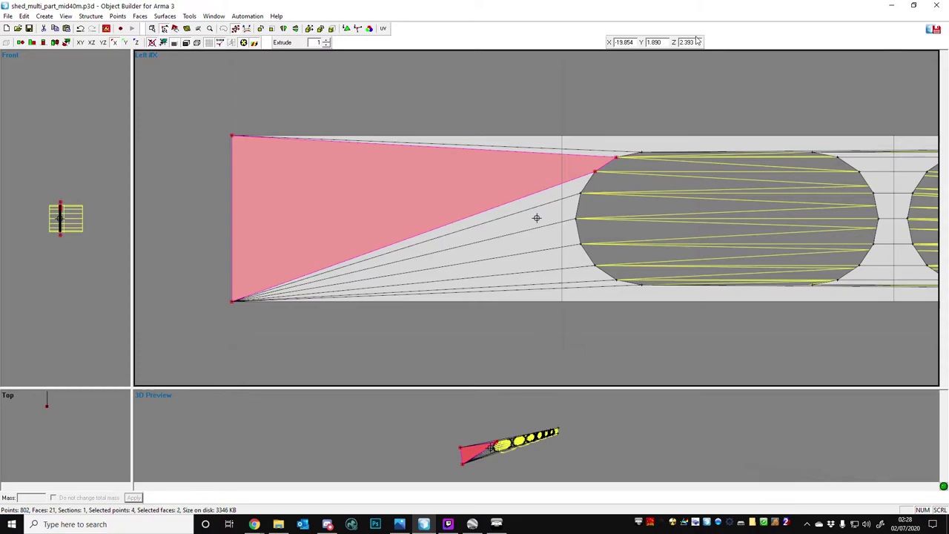
Rebuild the next two triangles between the panel's end corners and the first window's upper curve, running their shared diagonal from the upper corner.
{"action": "left_click_drag", "start_coordinate": [201, 103], "coordinate": [285, 358]}
{"action": "left_click_drag", "start_coordinate": [544, 166], "coordinate": [672, 217], "text": "shift"}
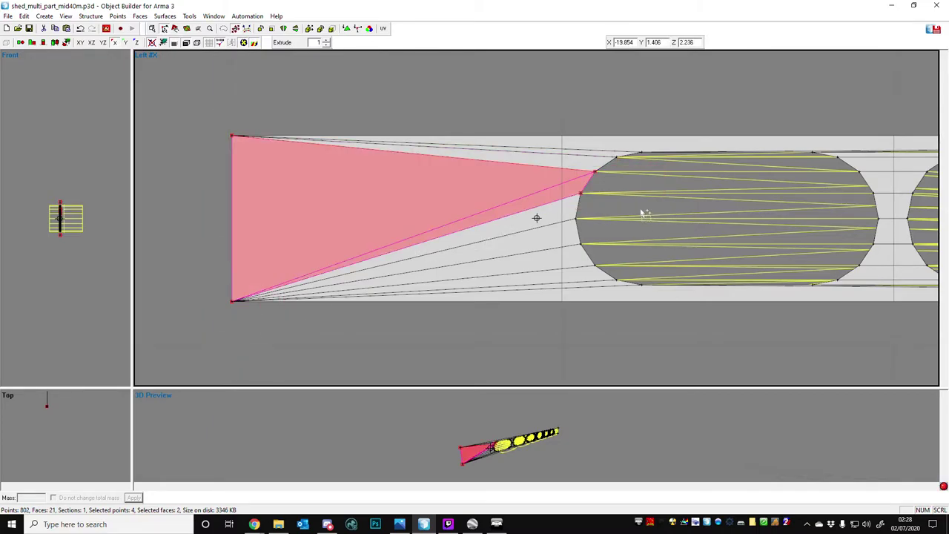
{"action": "key", "text": "d"}
{"action": "key", "text": "F6"}
{"action": "key", "text": "ctrl+z"}
{"action": "left_click", "coordinate": [531, 180]}
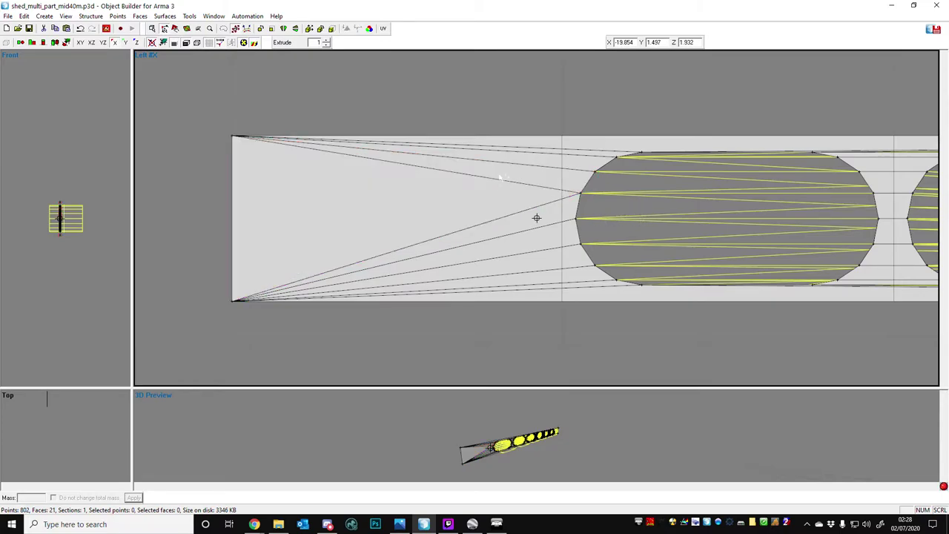
Examine the points along the upper edges of the first and second windows and the thin faces above them.
{"action": "scroll", "coordinate": [531, 169], "scroll_direction": "down", "scroll_amount": 8}
{"action": "left_click_drag", "start_coordinate": [662, 152], "coordinate": [914, 280]}
{"action": "scroll", "coordinate": [871, 267], "scroll_direction": "up", "scroll_amount": 4}
{"action": "scroll", "coordinate": [531, 177], "scroll_direction": "up", "scroll_amount": 2}
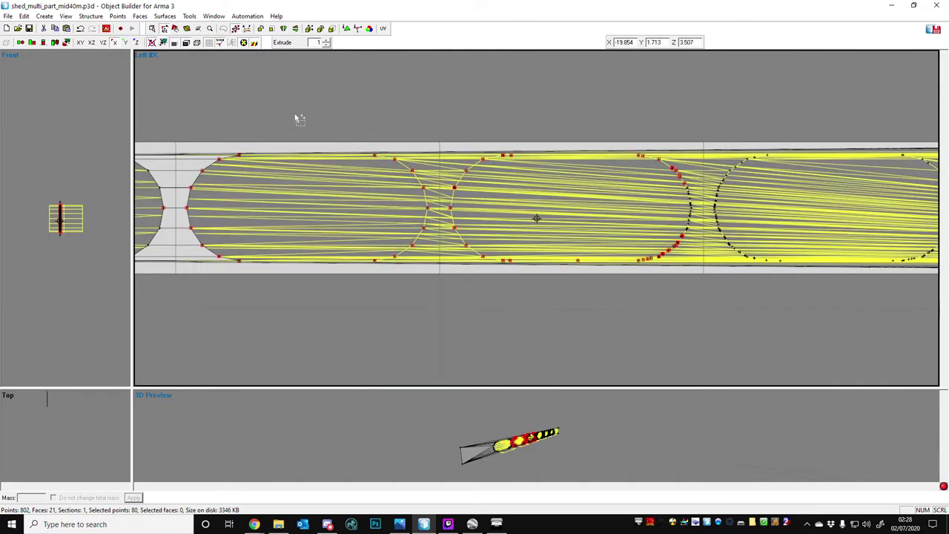
{"action": "left_click", "coordinate": [355, 152]}
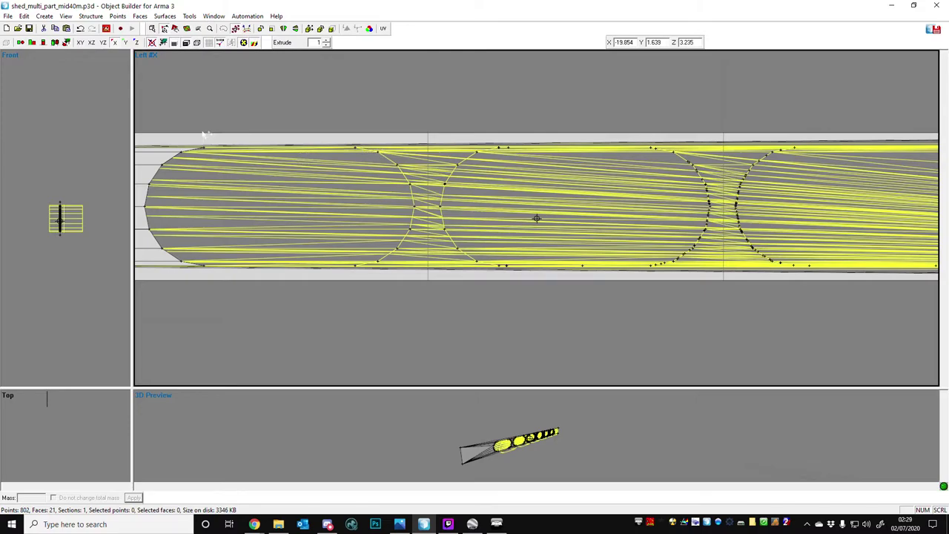
{"action": "left_click_drag", "start_coordinate": [258, 157], "coordinate": [362, 167]}
{"action": "key", "text": "period"}
{"action": "scroll", "coordinate": [438, 144], "scroll_direction": "down", "scroll_amount": 2}
{"action": "scroll", "coordinate": [367, 201], "scroll_direction": "up", "scroll_amount": 2}
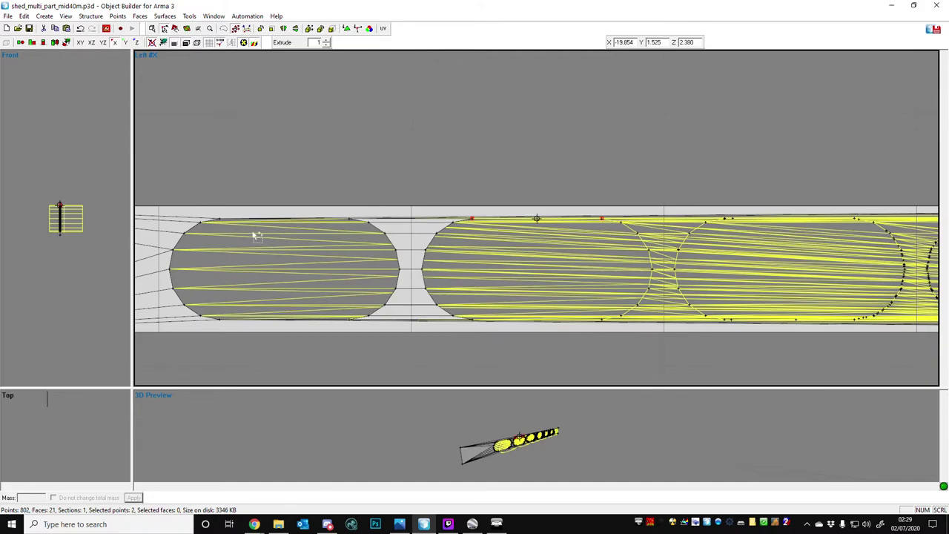
{"action": "left_click_drag", "start_coordinate": [213, 204], "coordinate": [362, 246]}
{"action": "scroll", "coordinate": [560, 259], "scroll_direction": "up", "scroll_amount": 2}
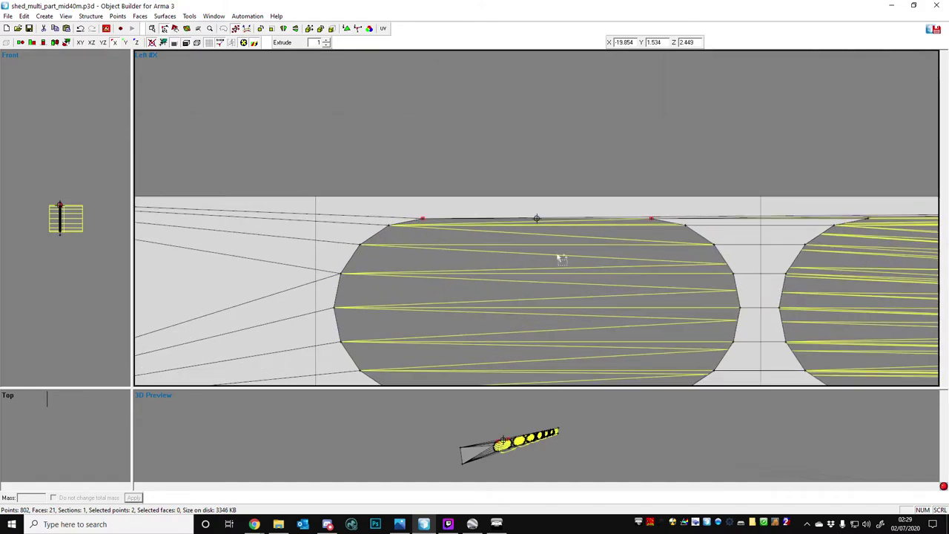
{"action": "scroll", "coordinate": [685, 252], "scroll_direction": "up", "scroll_amount": 3}
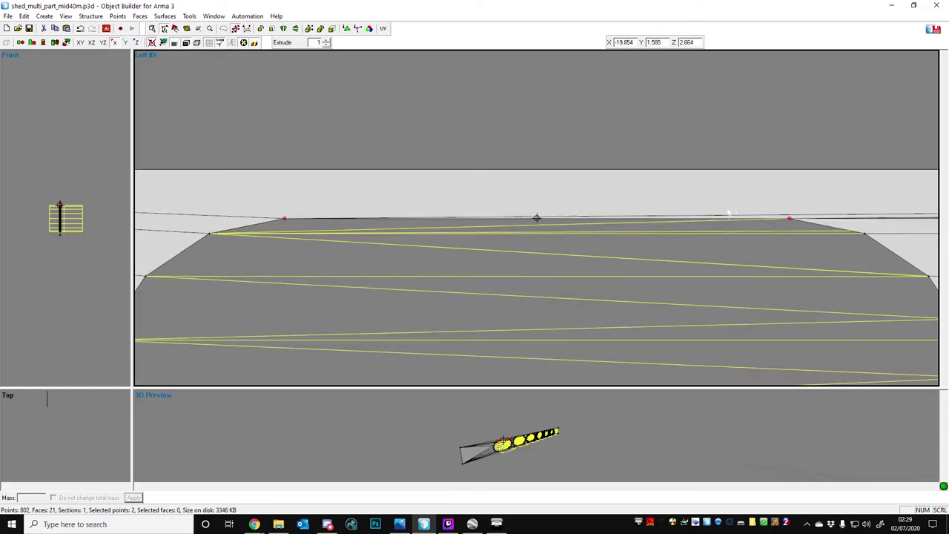
{"action": "scroll", "coordinate": [729, 214], "scroll_direction": "down", "scroll_amount": 3}
{"action": "scroll", "coordinate": [851, 214], "scroll_direction": "up", "scroll_amount": 4}
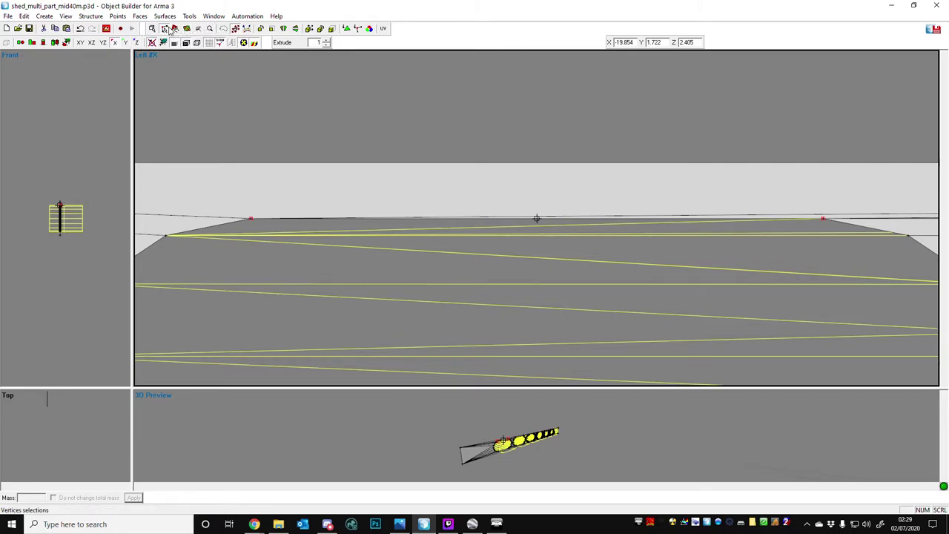
Examine the long thin triangle running from the first window's top to the panel's far end and past the second window's top points.
{"action": "left_click", "coordinate": [784, 221]}
{"action": "scroll", "coordinate": [398, 148], "scroll_direction": "down", "scroll_amount": 6}
{"action": "scroll", "coordinate": [490, 141], "scroll_direction": "down", "scroll_amount": 2}
{"action": "key", "text": "c"}
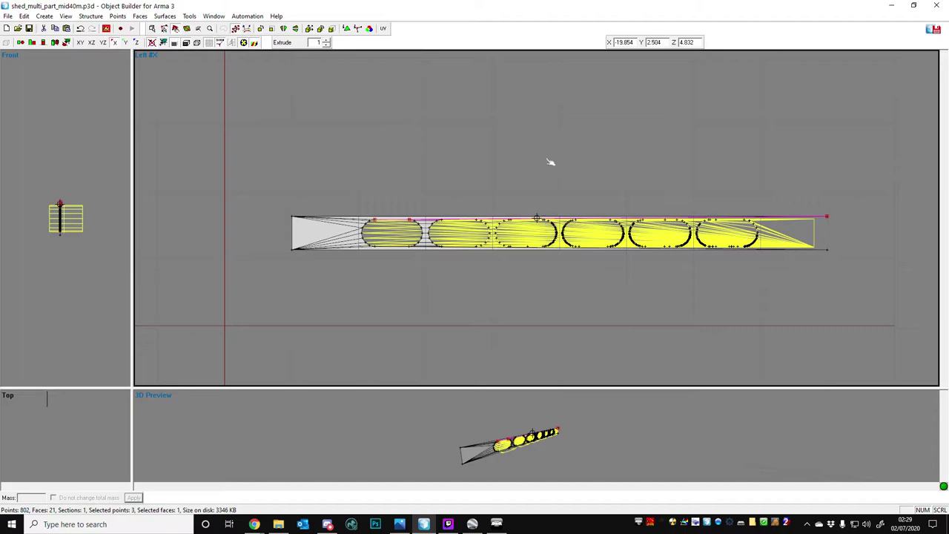
{"action": "scroll", "coordinate": [551, 162], "scroll_direction": "up", "scroll_amount": 4}
{"action": "scroll", "coordinate": [395, 200], "scroll_direction": "up", "scroll_amount": 2}
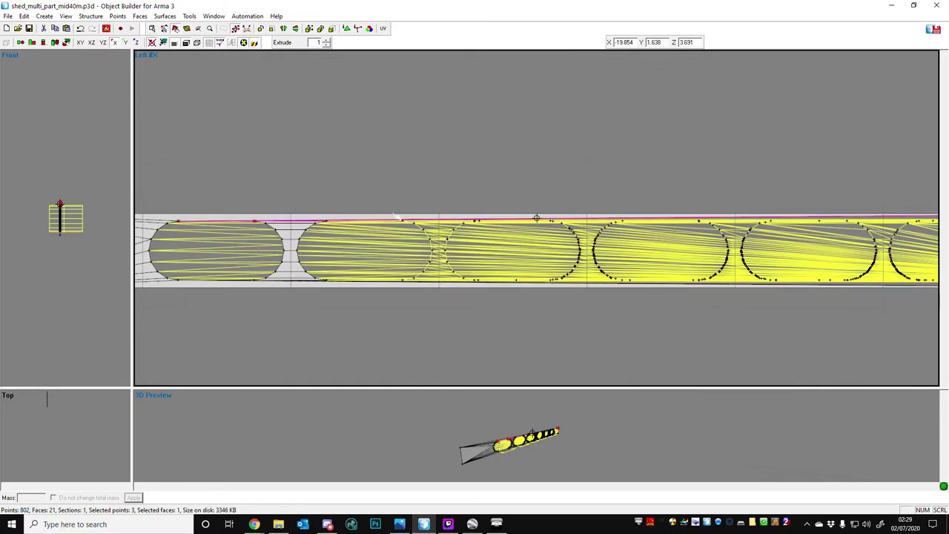
{"action": "scroll", "coordinate": [223, 241], "scroll_direction": "up", "scroll_amount": 2}
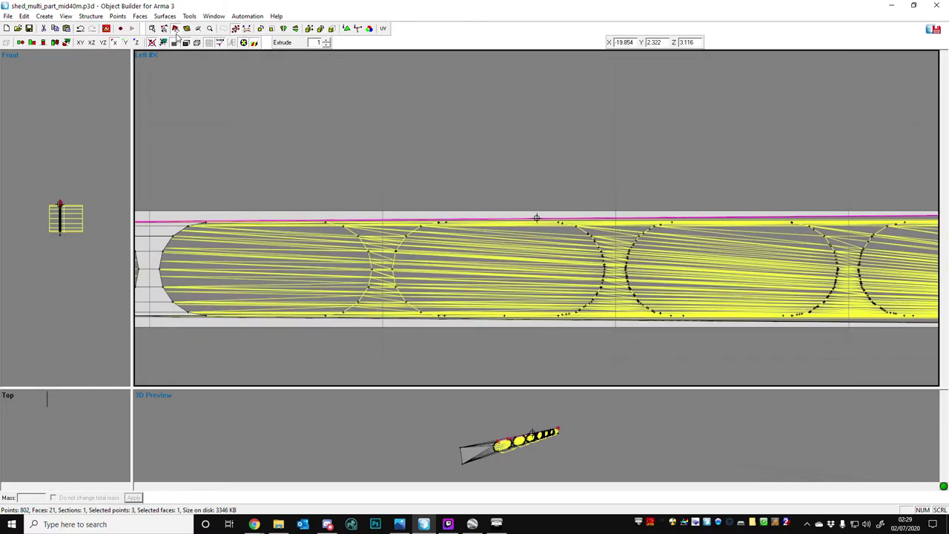
{"action": "left_click_drag", "start_coordinate": [202, 211], "coordinate": [334, 249]}
{"action": "scroll", "coordinate": [321, 215], "scroll_direction": "up", "scroll_amount": 2}
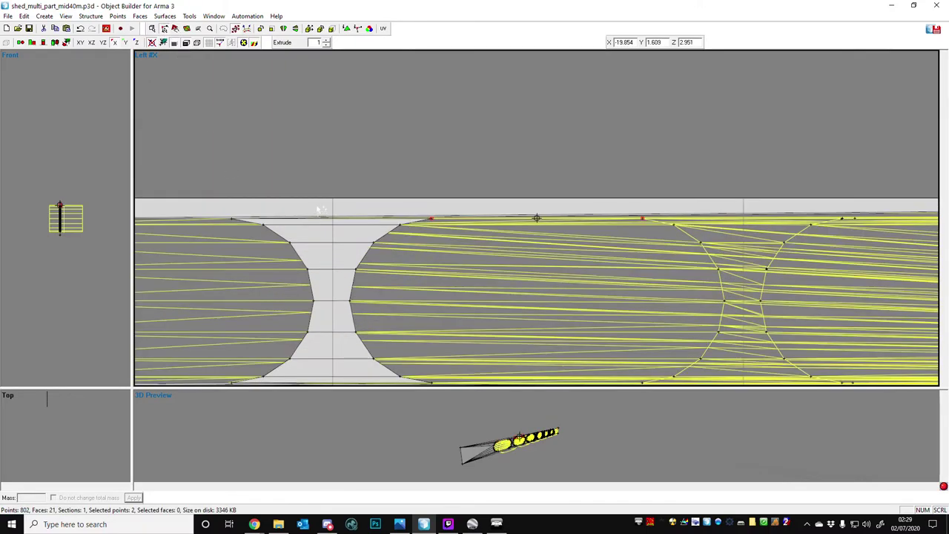
{"action": "scroll", "coordinate": [396, 234], "scroll_direction": "up", "scroll_amount": 2}
{"action": "scroll", "coordinate": [393, 230], "scroll_direction": "down", "scroll_amount": 2}
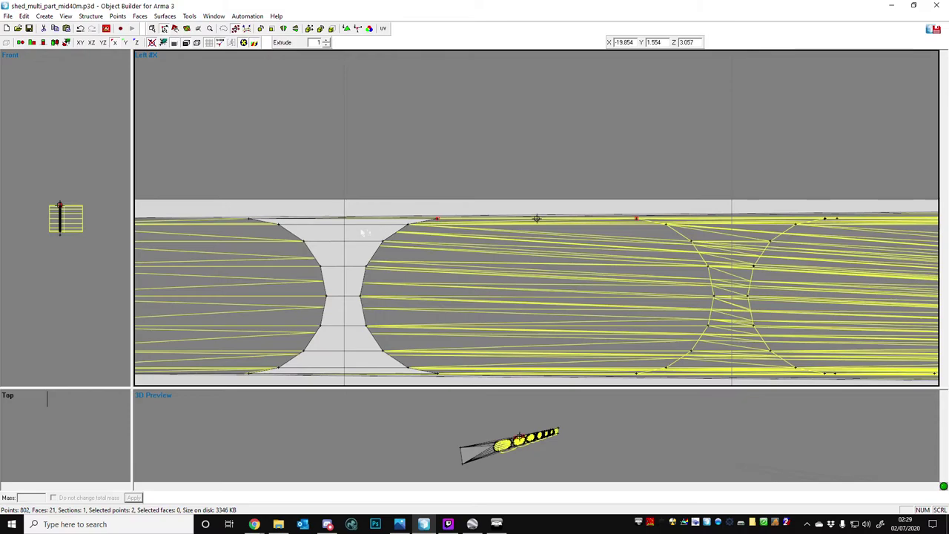
{"action": "scroll", "coordinate": [234, 213], "scroll_direction": "up", "scroll_amount": 3}
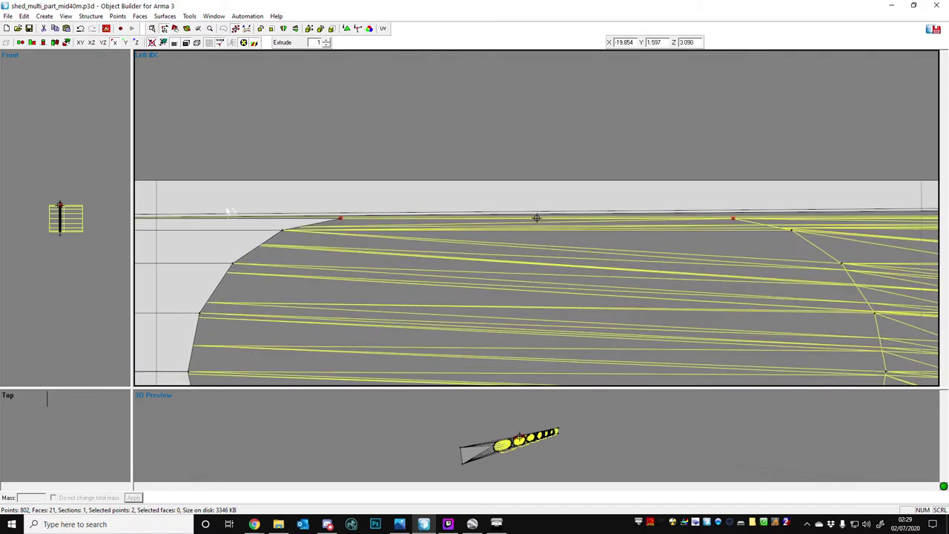
{"action": "scroll", "coordinate": [445, 158], "scroll_direction": "down", "scroll_amount": 4}
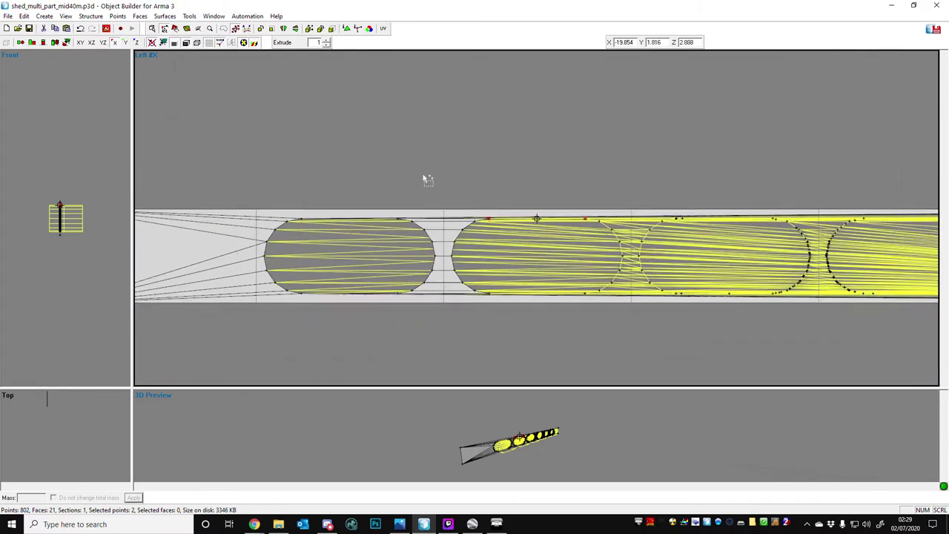
Centre the pin midway between the facing top curve points of the first and second windows.
{"action": "left_click_drag", "start_coordinate": [379, 193], "coordinate": [426, 262]}
{"action": "left_click_drag", "start_coordinate": [488, 204], "coordinate": [514, 233], "text": "ctrl"}
{"action": "key", "text": "c"}
{"action": "scroll", "coordinate": [467, 195], "scroll_direction": "up", "scroll_amount": 1}
{"action": "scroll", "coordinate": [466, 198], "scroll_direction": "up", "scroll_amount": 1}
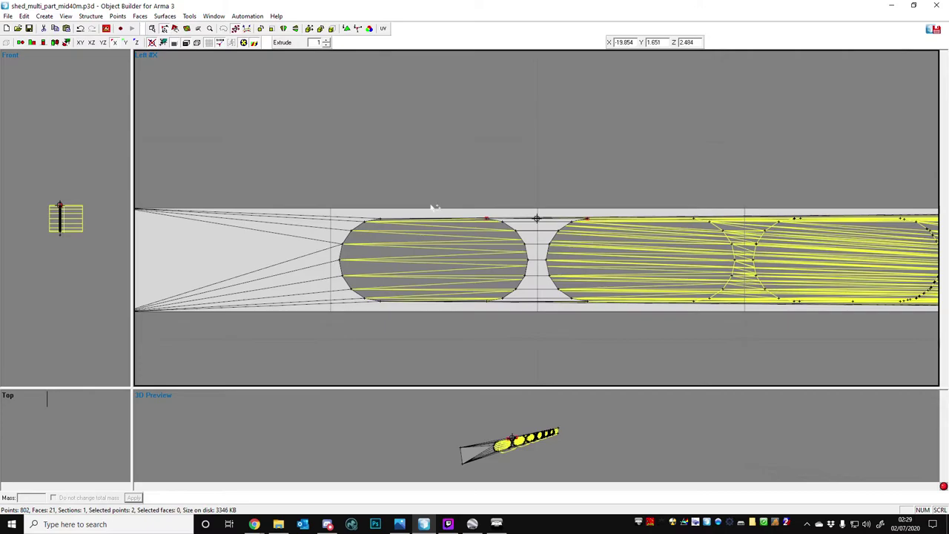
Delete the faces between the windows and along the panel's long edges, keeping the fan at the panel's near end.
{"action": "scroll", "coordinate": [430, 208], "scroll_direction": "down", "scroll_amount": 2}
{"action": "left_click_drag", "start_coordinate": [146, 169], "coordinate": [537, 313]}
{"action": "key", "text": "ctrl+x"}
{"action": "key", "text": "ctrl+v"}
{"action": "left_click", "coordinate": [476, 290]}
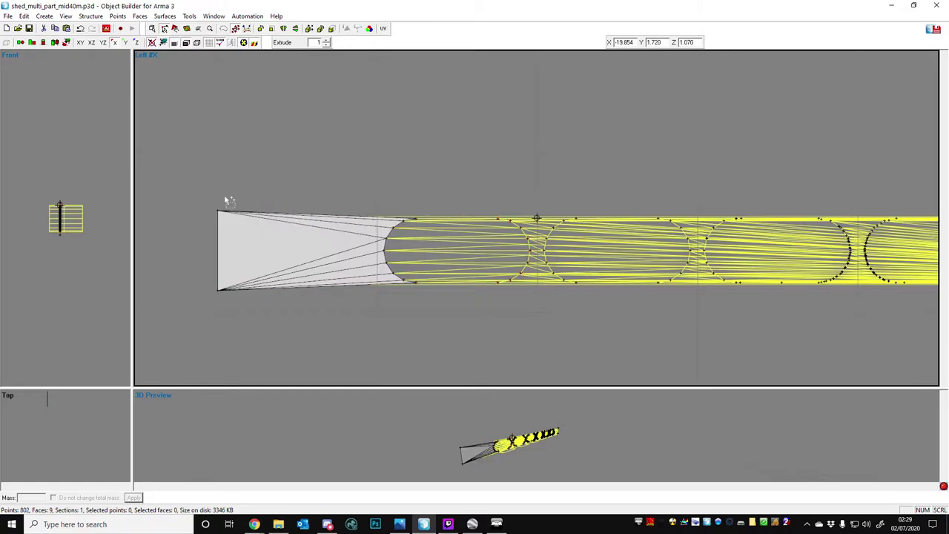
Duplicate the panel's two end corner points and align the copies lengthwise with the pin between the first and second windows.
{"action": "left_click_drag", "start_coordinate": [209, 199], "coordinate": [242, 310]}
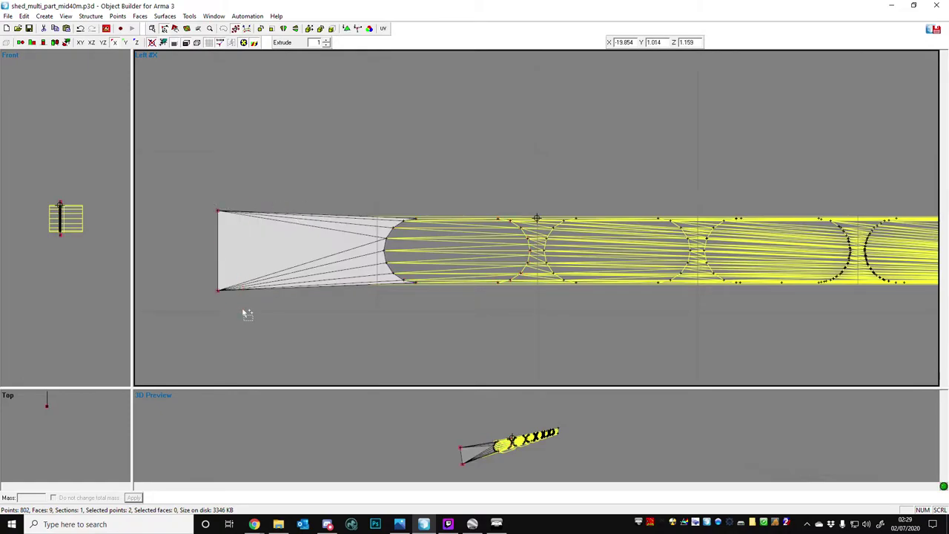
{"action": "left_click", "coordinate": [101, 171]}
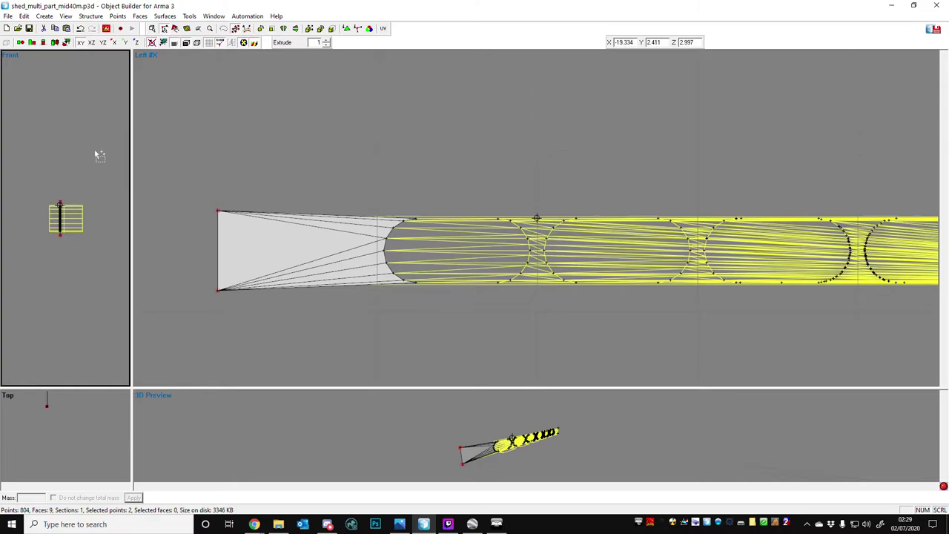
{"action": "key", "text": "d"}
{"action": "key", "text": "Return"}
Create four triangles fanning from the new upper point to the first window's top edge and adjoining upper curve.
{"action": "scroll", "coordinate": [498, 237], "scroll_direction": "up", "scroll_amount": 2}
{"action": "left_click_drag", "start_coordinate": [519, 194], "coordinate": [532, 255]}
{"action": "key", "text": "F6"}
{"action": "left_click_drag", "start_coordinate": [496, 191], "coordinate": [559, 224]}
{"action": "key", "text": "ctrl+f"}
{"action": "key", "text": "F6"}
{"action": "left_click_drag", "start_coordinate": [468, 198], "coordinate": [498, 243]}
{"action": "left_click_drag", "start_coordinate": [532, 212], "coordinate": [548, 187], "text": "ctrl"}
{"action": "left_click_drag", "start_coordinate": [354, 211], "coordinate": [396, 243], "text": "ctrl"}
{"action": "key", "text": "ctrl+f"}
{"action": "left_click", "coordinate": [476, 215]}
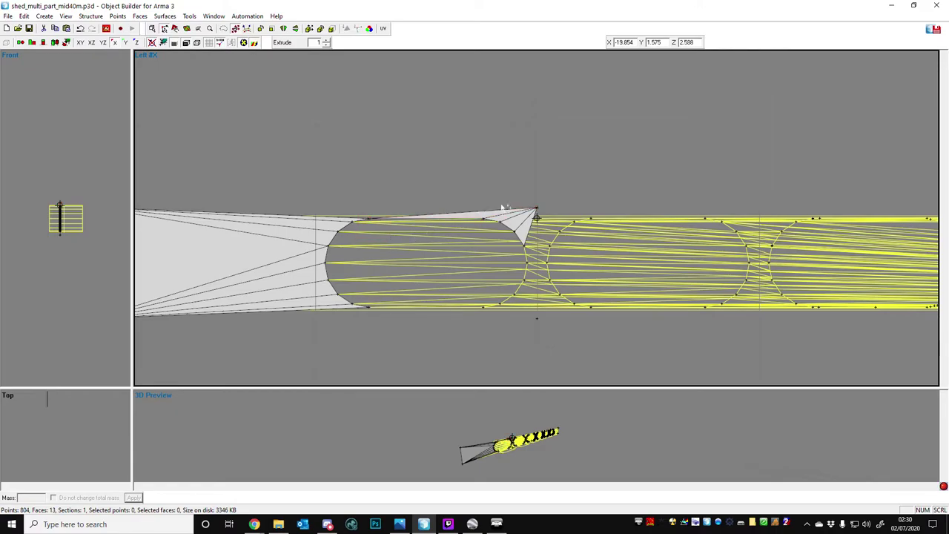
Create a triangle joining the panel's upper end corner, the first window's near top point and the new upper point.
{"action": "left_click_drag", "start_coordinate": [529, 192], "coordinate": [557, 224]}
{"action": "left_click_drag", "start_coordinate": [352, 206], "coordinate": [399, 259], "text": "ctrl"}
{"action": "scroll", "coordinate": [428, 239], "scroll_direction": "down", "scroll_amount": 1}
{"action": "left_click_drag", "start_coordinate": [229, 192], "coordinate": [315, 238], "text": "ctrl"}
{"action": "key", "text": "ctrl+t"}
{"action": "scroll", "coordinate": [438, 231], "scroll_direction": "up", "scroll_amount": 3}
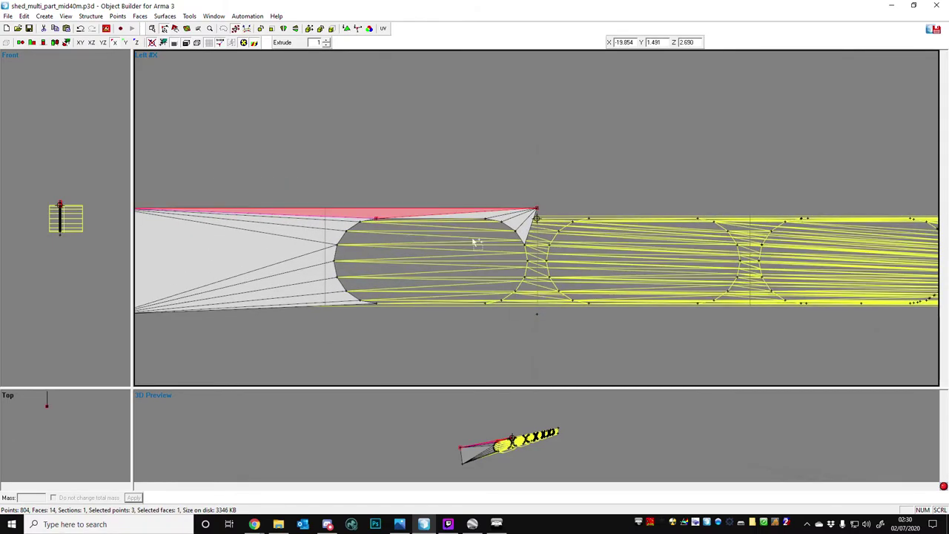
Extend the upper fan to the first window's mid-height curve point, and join that point to both new edge points with a triangle.
{"action": "left_click_drag", "start_coordinate": [518, 194], "coordinate": [552, 297]}
{"action": "key", "text": "ctrl+t"}
{"action": "left_click_drag", "start_coordinate": [534, 200], "coordinate": [547, 383]}
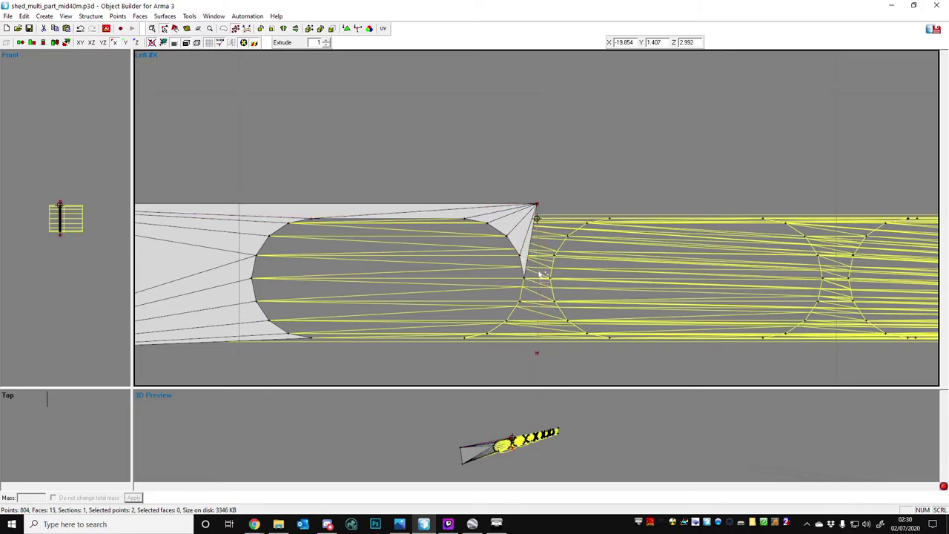
{"action": "scroll", "coordinate": [543, 274], "scroll_direction": "down", "scroll_amount": 2}
{"action": "scroll", "coordinate": [545, 261], "scroll_direction": "up", "scroll_amount": 2}
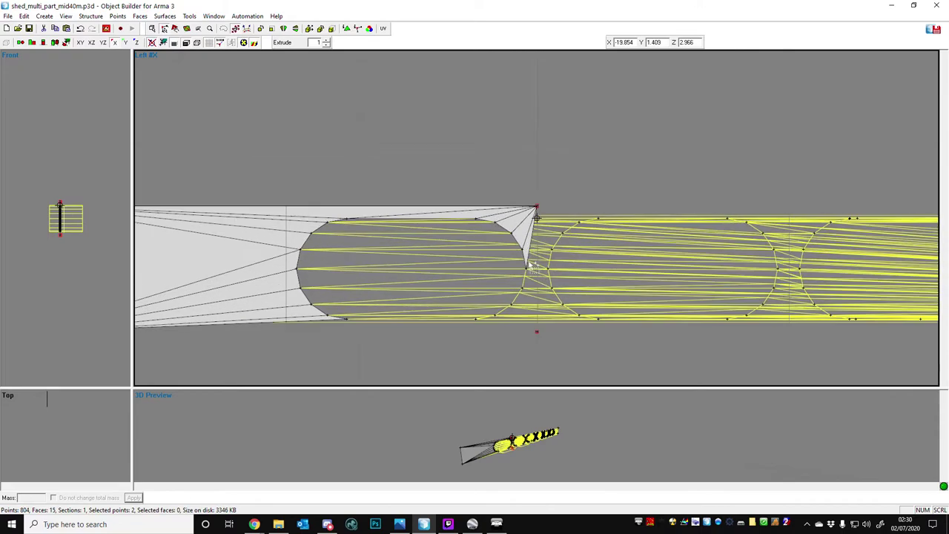
{"action": "left_click_drag", "start_coordinate": [521, 266], "coordinate": [549, 340], "text": "ctrl"}
{"action": "key", "text": "F6"}
Create triangles fanning from the new lower point along the first window's lower curve down to its bottom edge.
{"action": "left_click_drag", "start_coordinate": [508, 276], "coordinate": [555, 352]}
{"action": "key", "text": "ctrl+f"}
{"action": "left_click_drag", "start_coordinate": [493, 302], "coordinate": [557, 360]}
{"action": "key", "text": "ctrl+f"}
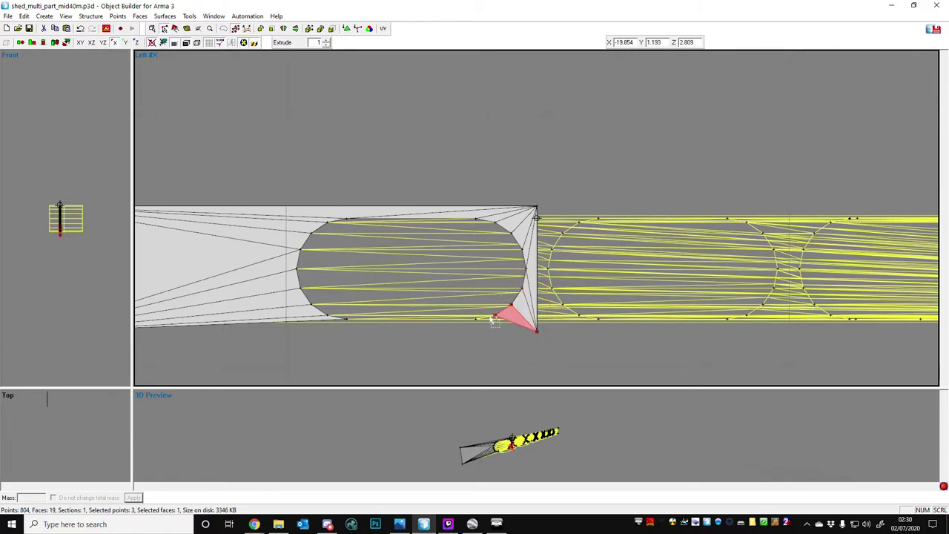
{"action": "left_click", "coordinate": [468, 312]}
{"action": "left_click_drag", "start_coordinate": [467, 312], "coordinate": [505, 352]}
{"action": "key", "text": "F6"}
Create a four-point face below the first window, joining its two bottom edge points to the panel's lower end corner and new lower point.
{"action": "left_click_drag", "start_coordinate": [489, 307], "coordinate": [518, 347], "text": "ctrl"}
{"action": "scroll", "coordinate": [515, 344], "scroll_direction": "down", "scroll_amount": 1}
{"action": "left_click_drag", "start_coordinate": [365, 300], "coordinate": [399, 329], "text": "ctrl"}
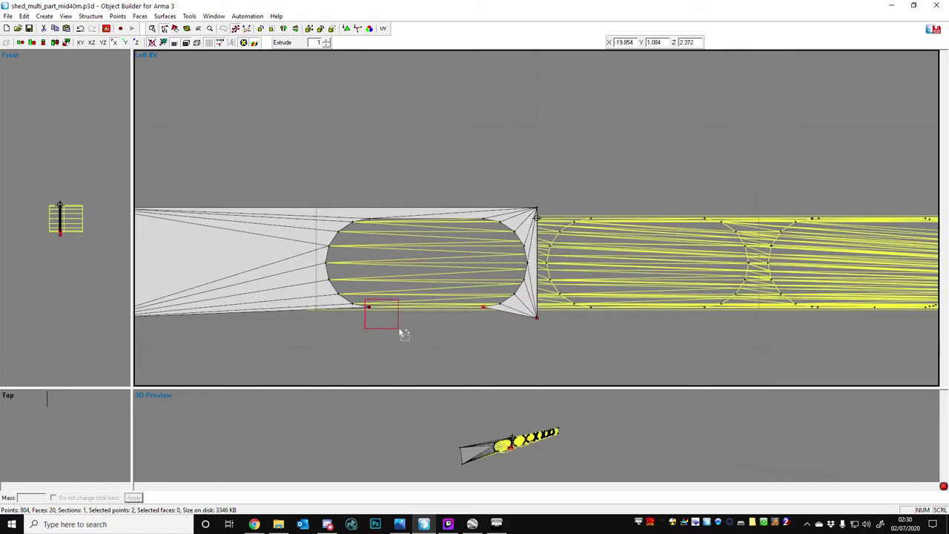
{"action": "scroll", "coordinate": [405, 334], "scroll_direction": "down", "scroll_amount": 1}
{"action": "left_click_drag", "start_coordinate": [213, 265], "coordinate": [300, 327]}
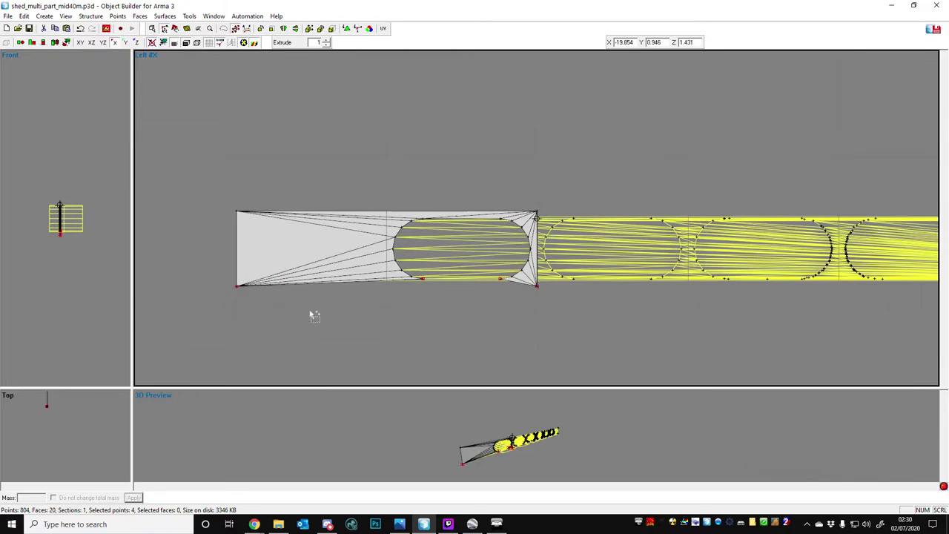
{"action": "key", "text": "ctrl+n"}
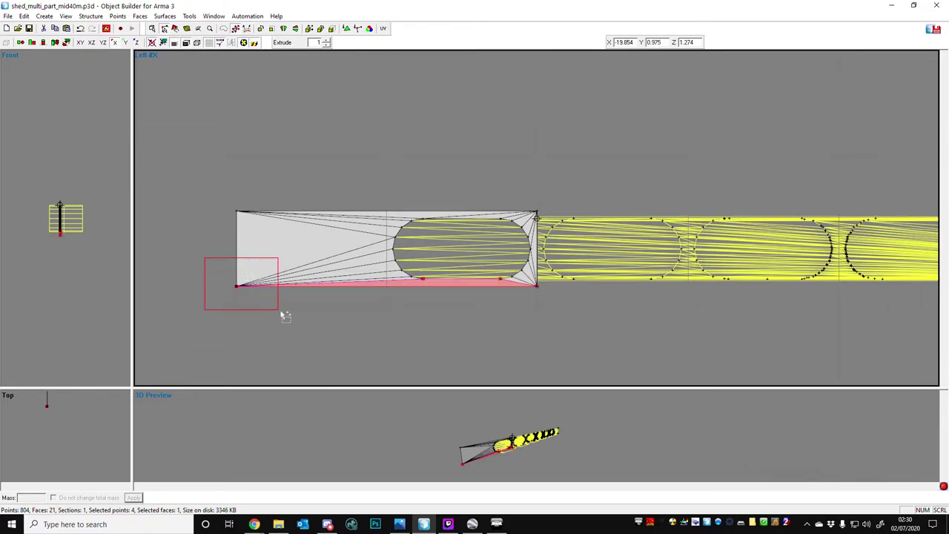